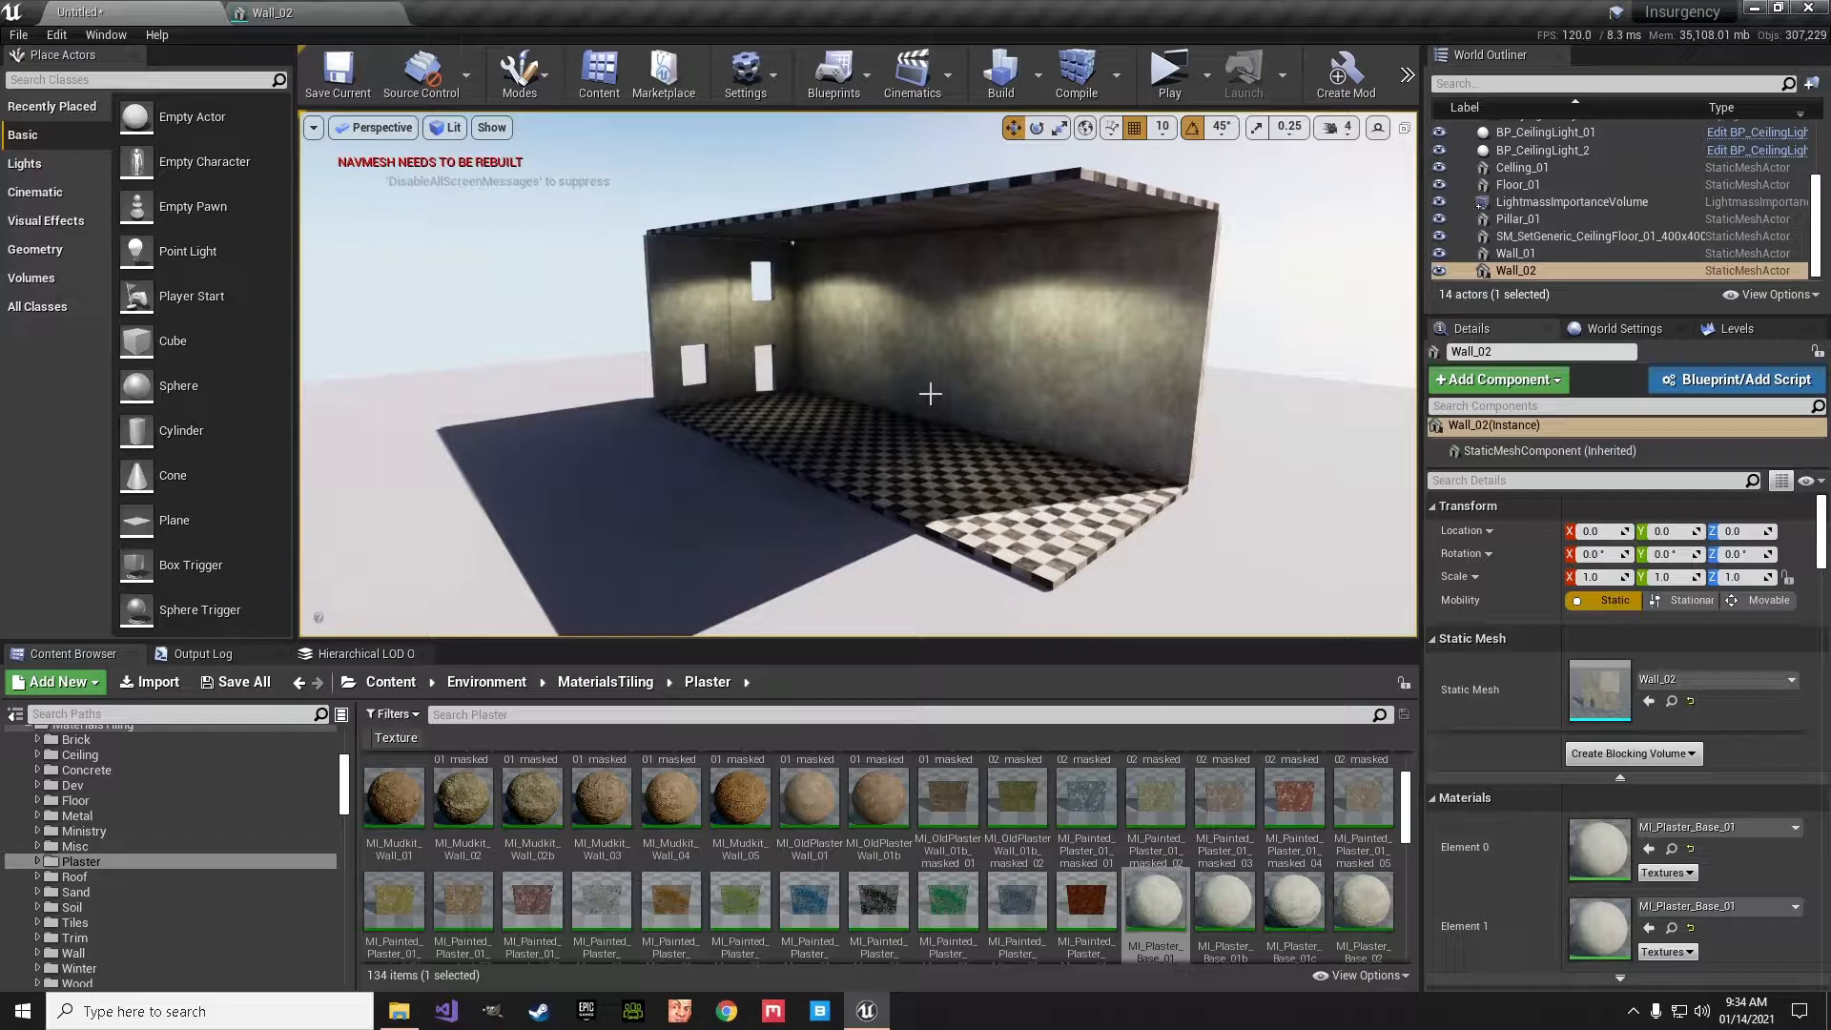
- Examine the room's modular pieces by selecting the checkered floor, the ceiling, the long side wall and the windowed end wall in turn
right_click_drag(1037, 399, 998, 414)
left_click(833, 458)
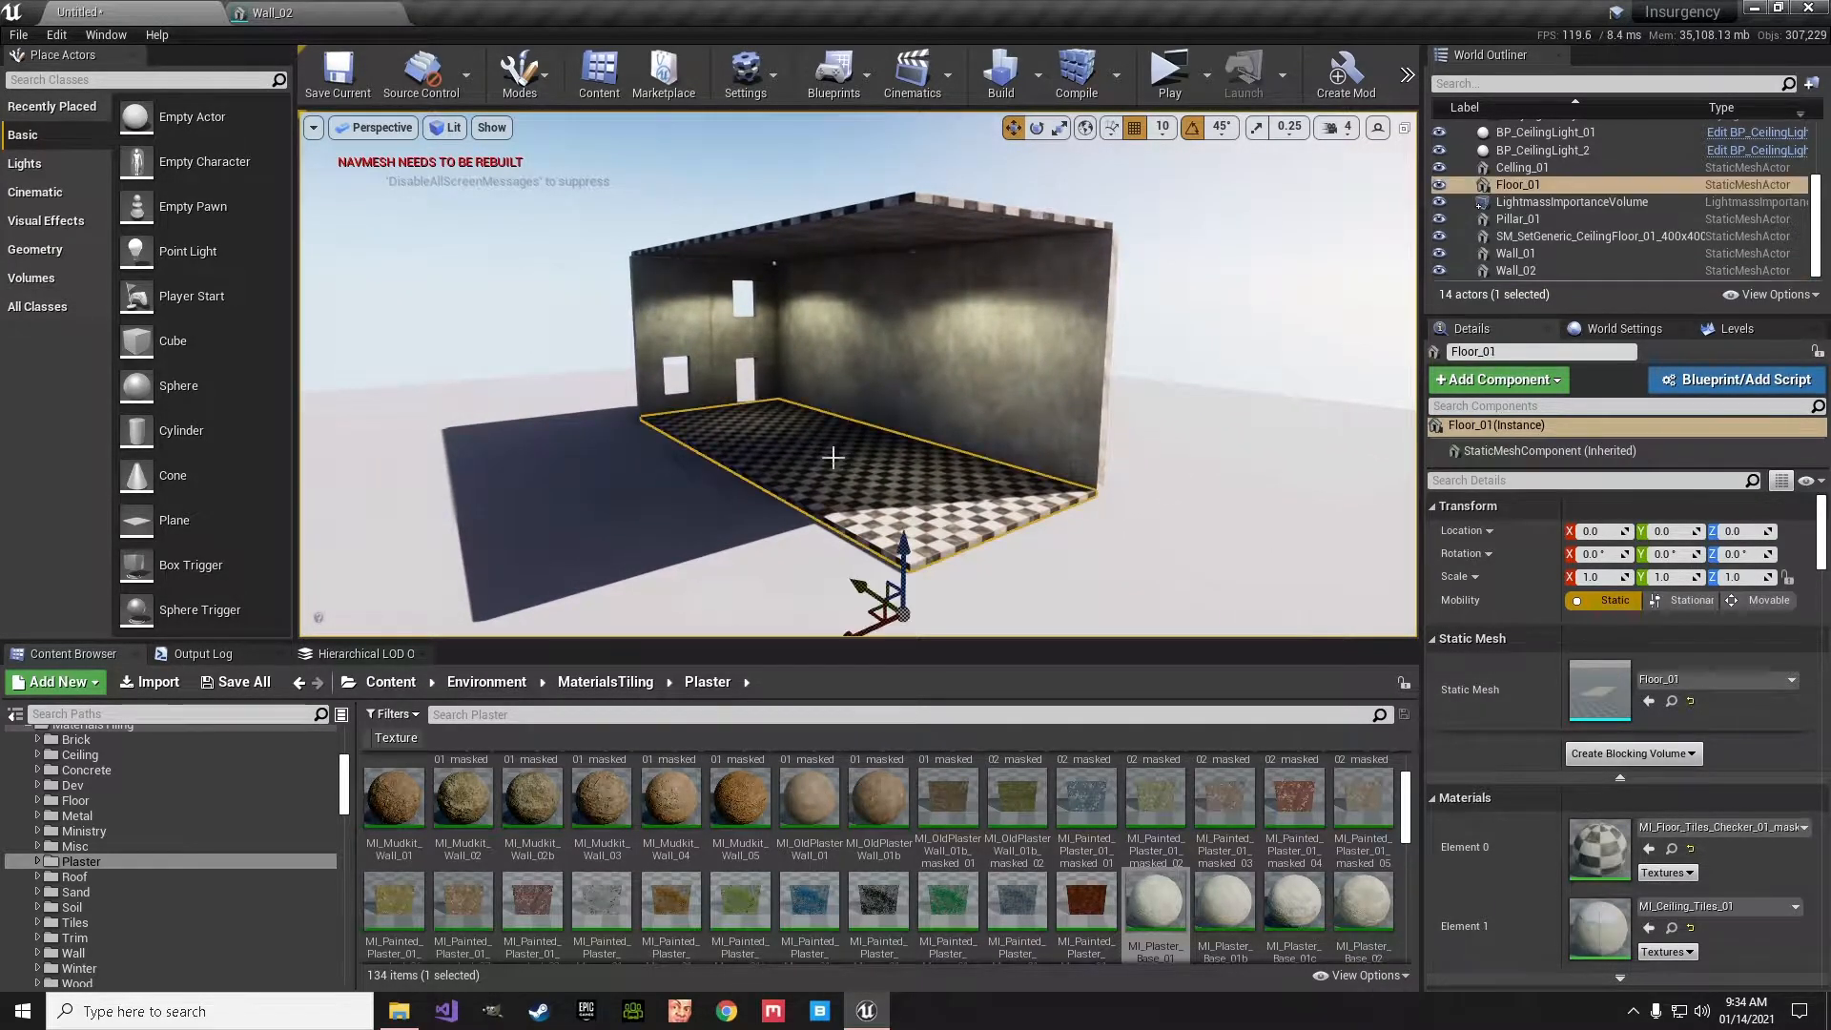
left_click(891, 236)
left_click(905, 341)
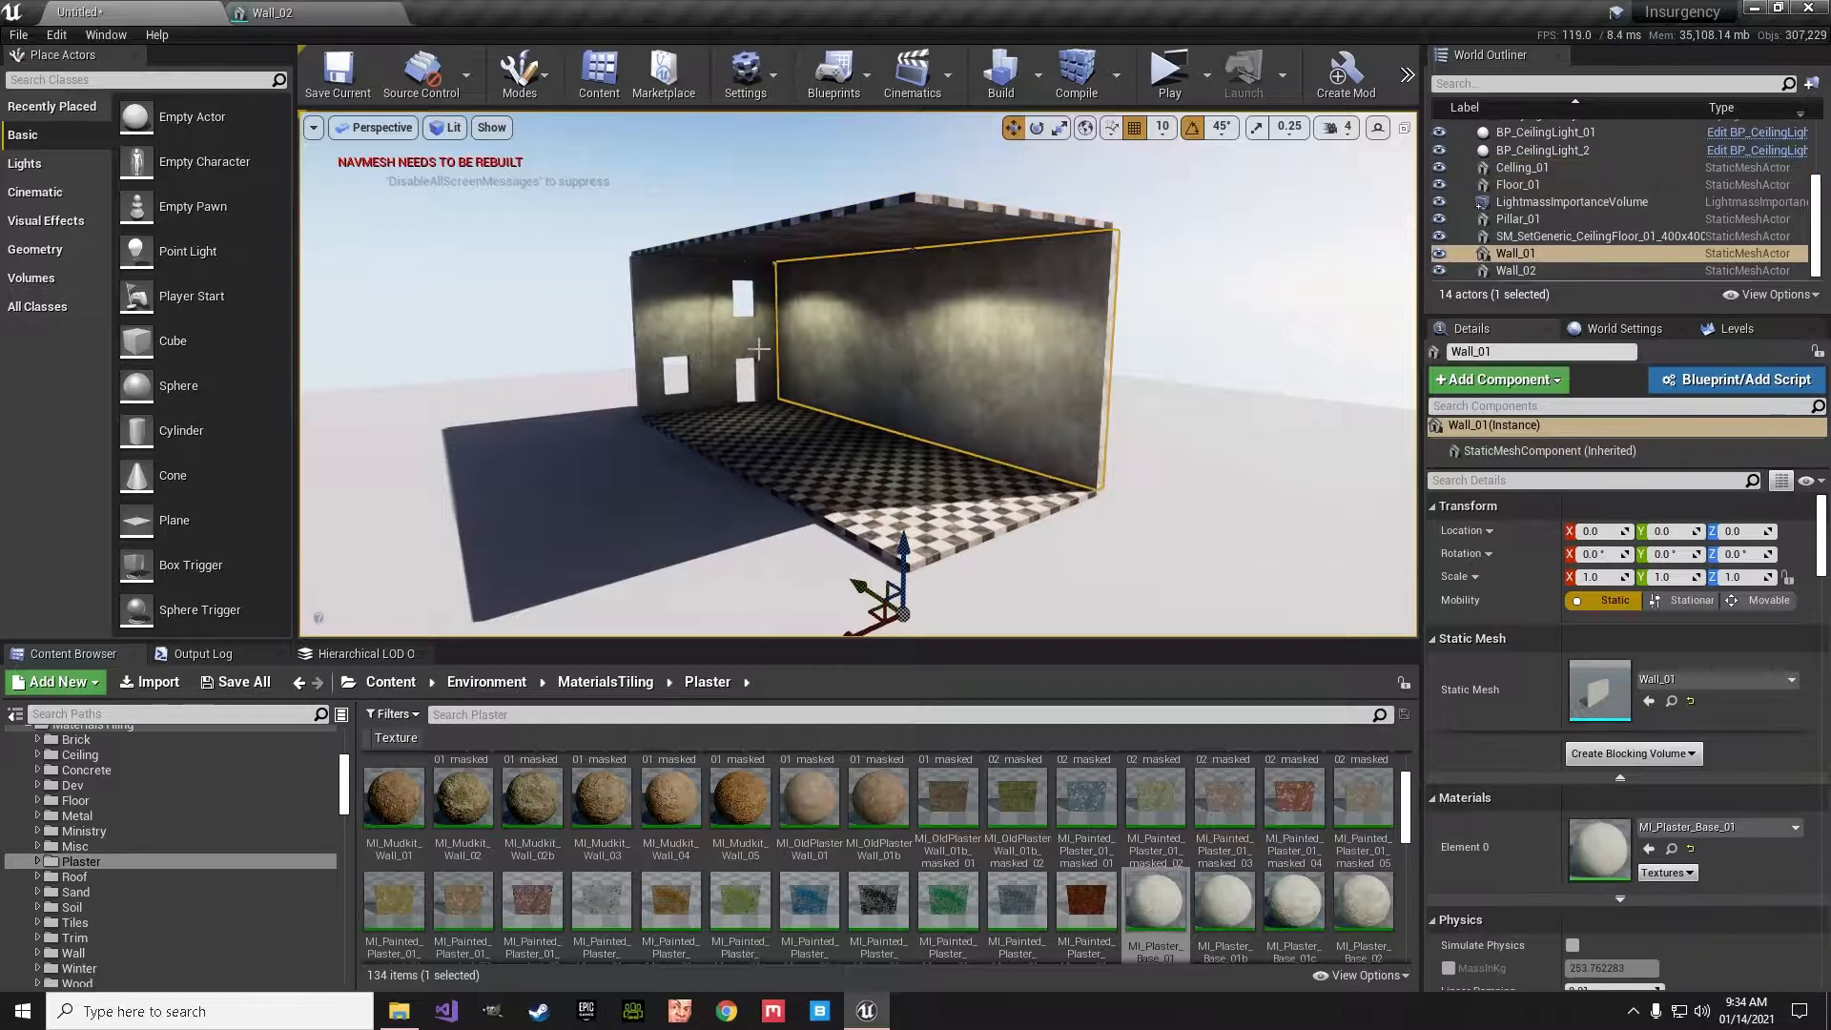
left_click(729, 350)
right_click_drag(983, 380, 1121, 378)
key("g")
key("s")
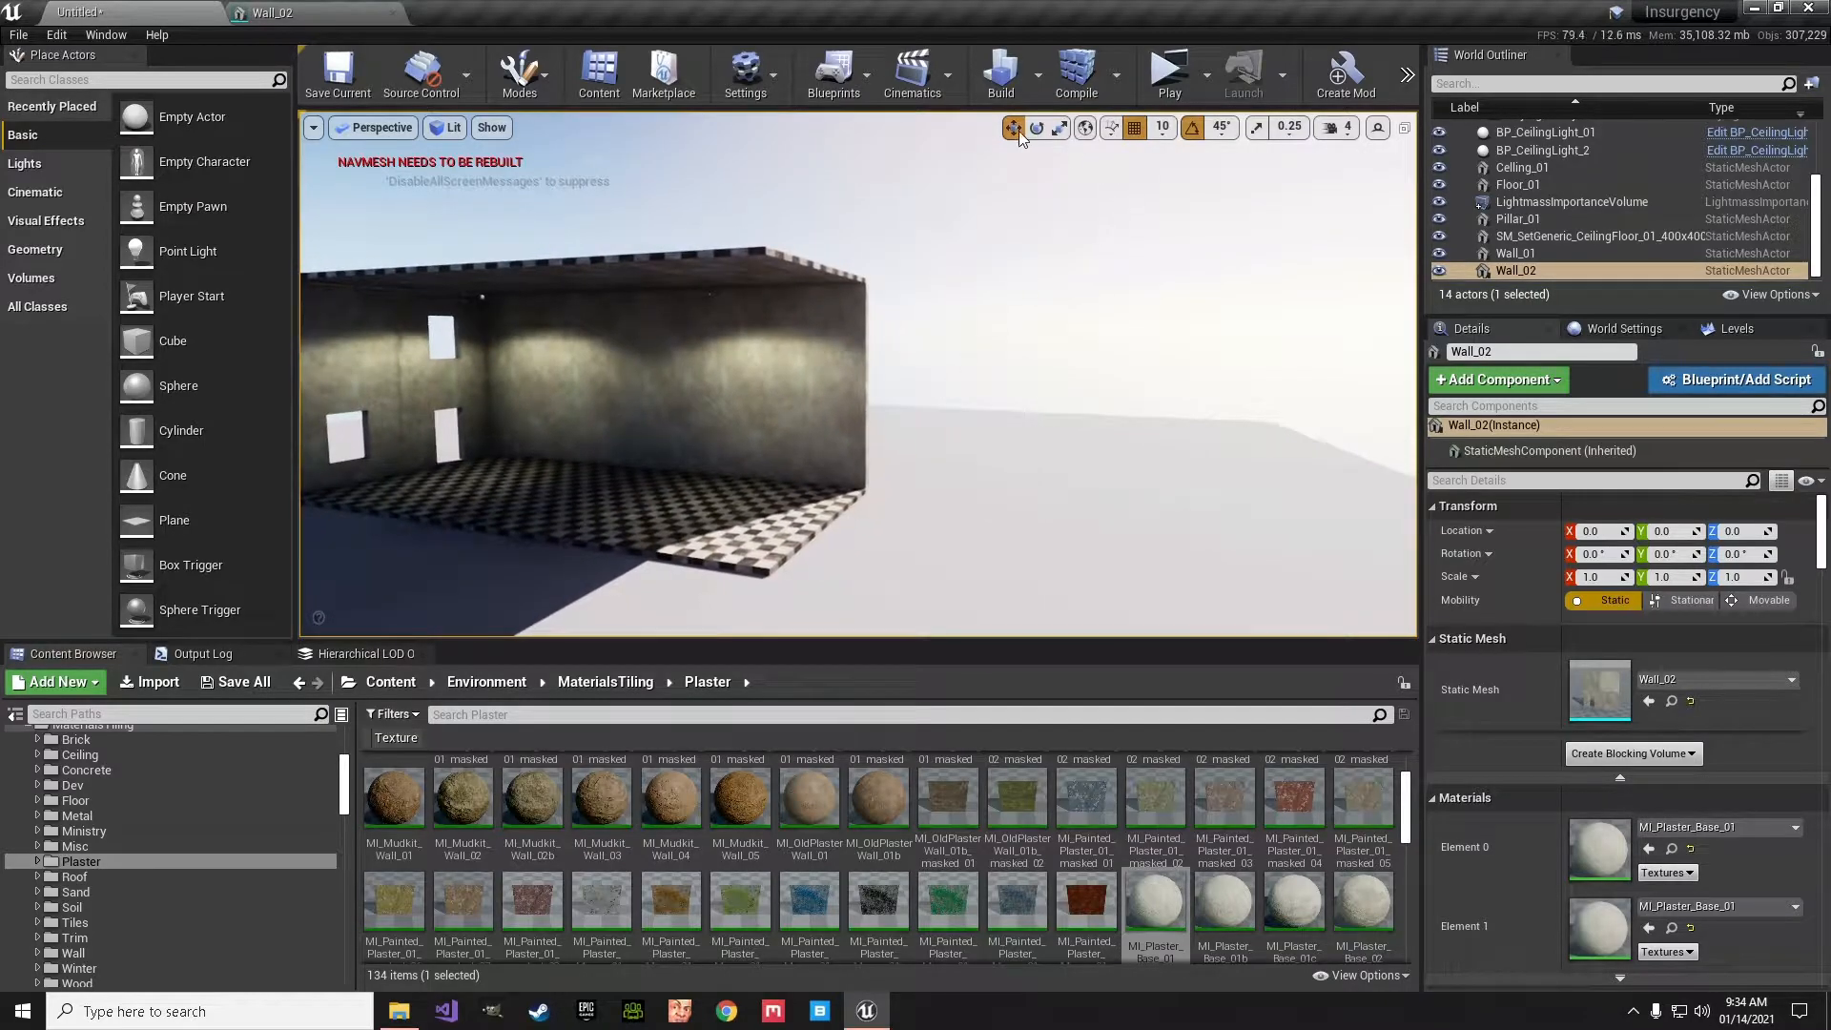
- Set the lighting build quality to Production
left_click(1040, 78)
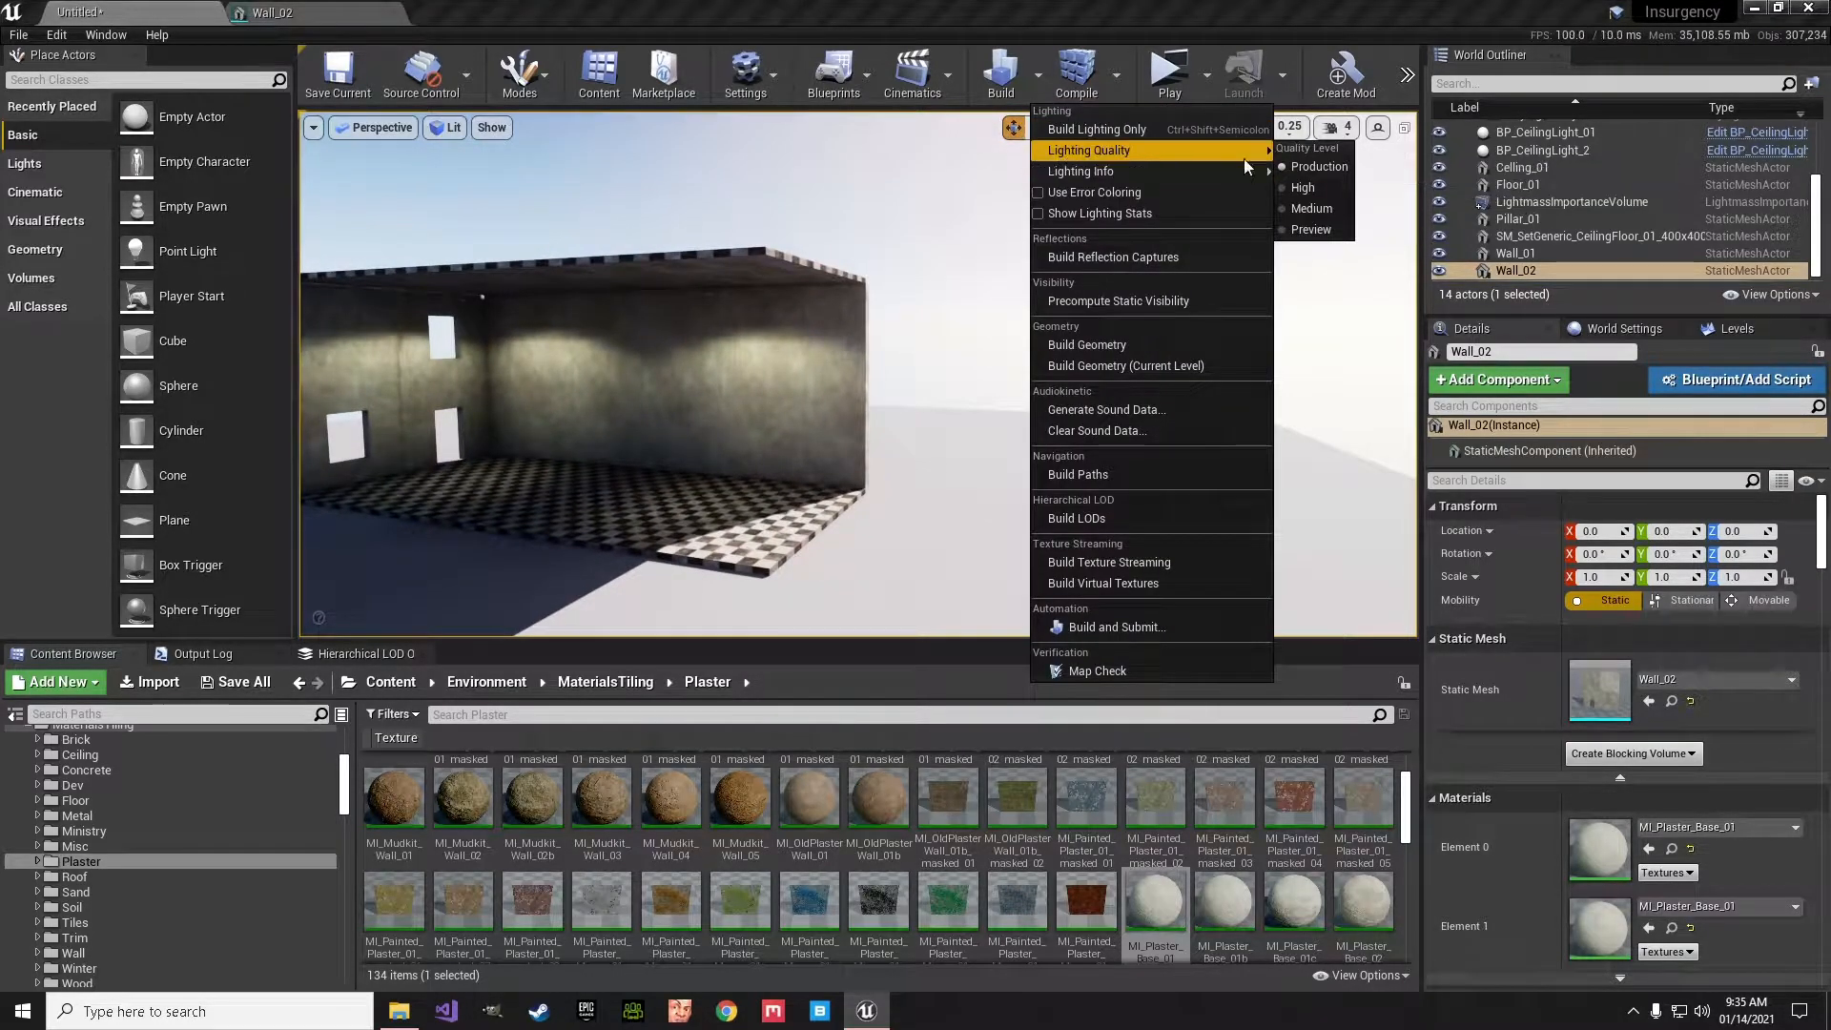
left_click(1294, 168)
right_click_drag(1294, 168, 1450, 167)
- Inspect the baked lighting and shading on the long side wall and around the openings of the windowed end wall
key("w")
key("s")
right_click_drag(672, 235, 672, 235)
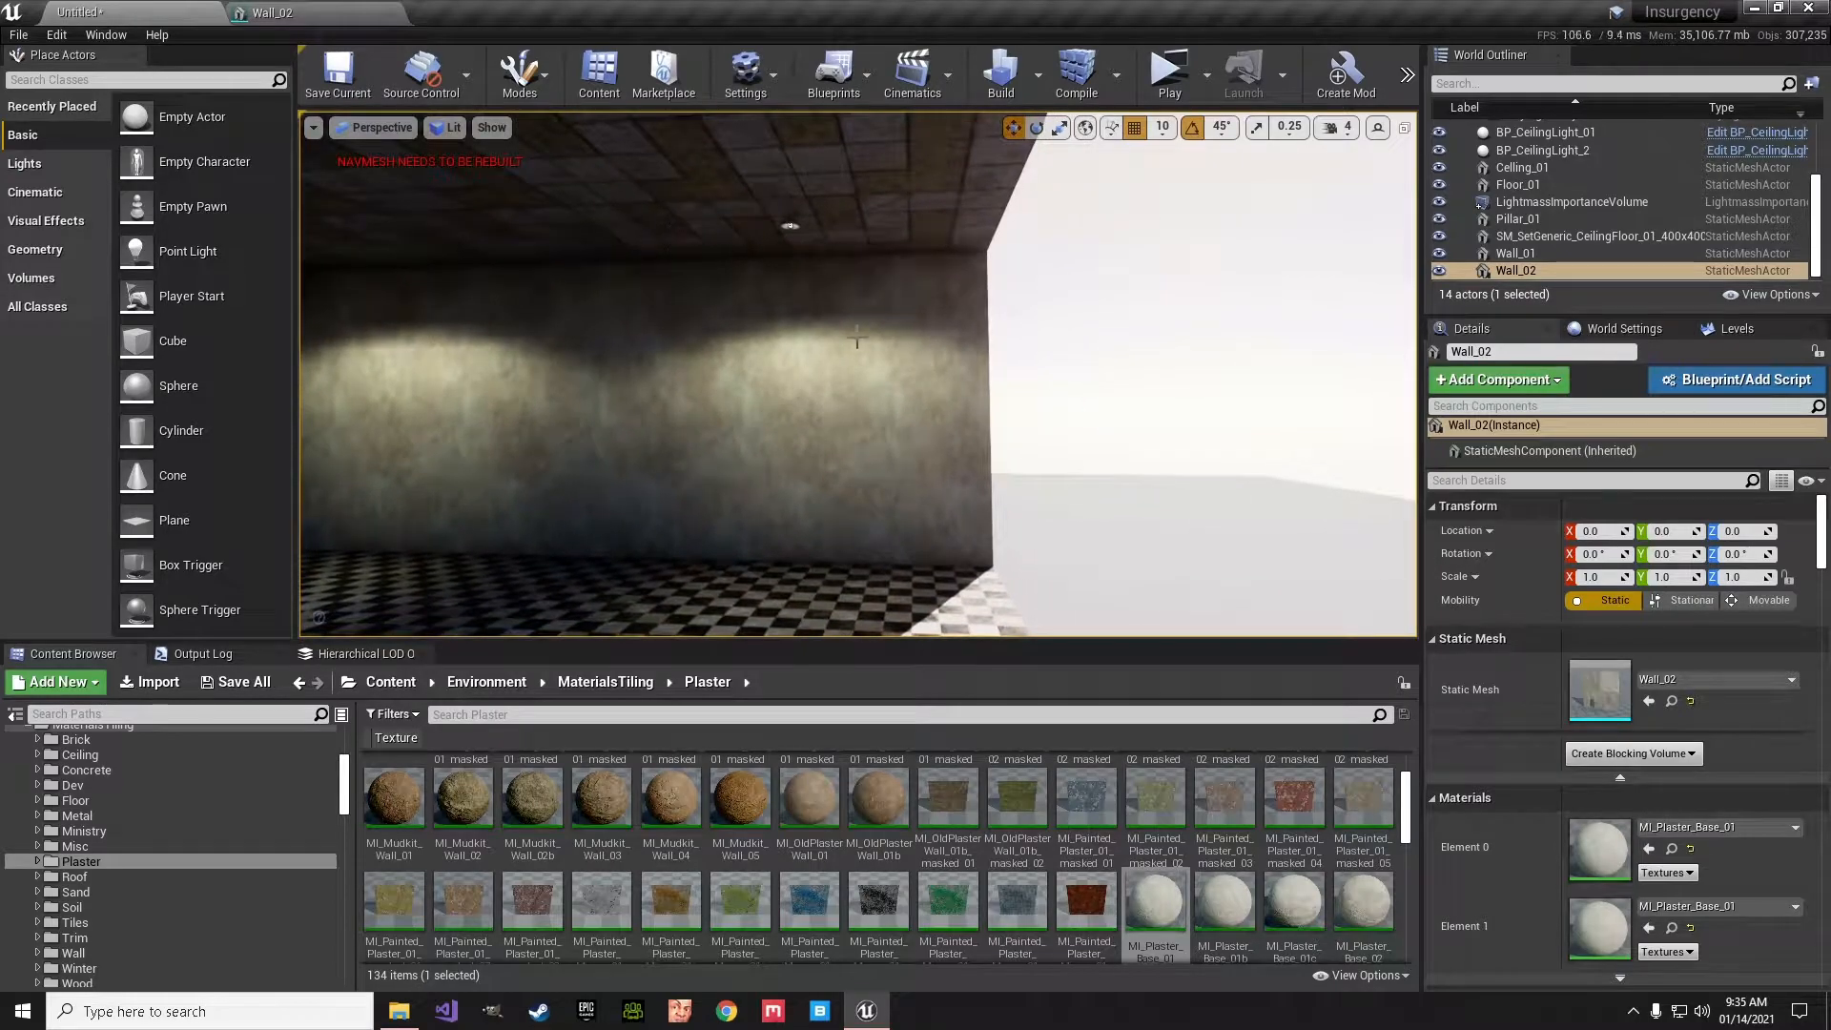
right_click_drag(790, 226, 372, 238)
key("w")
key("s")
right_click_drag(879, 227, 879, 227)
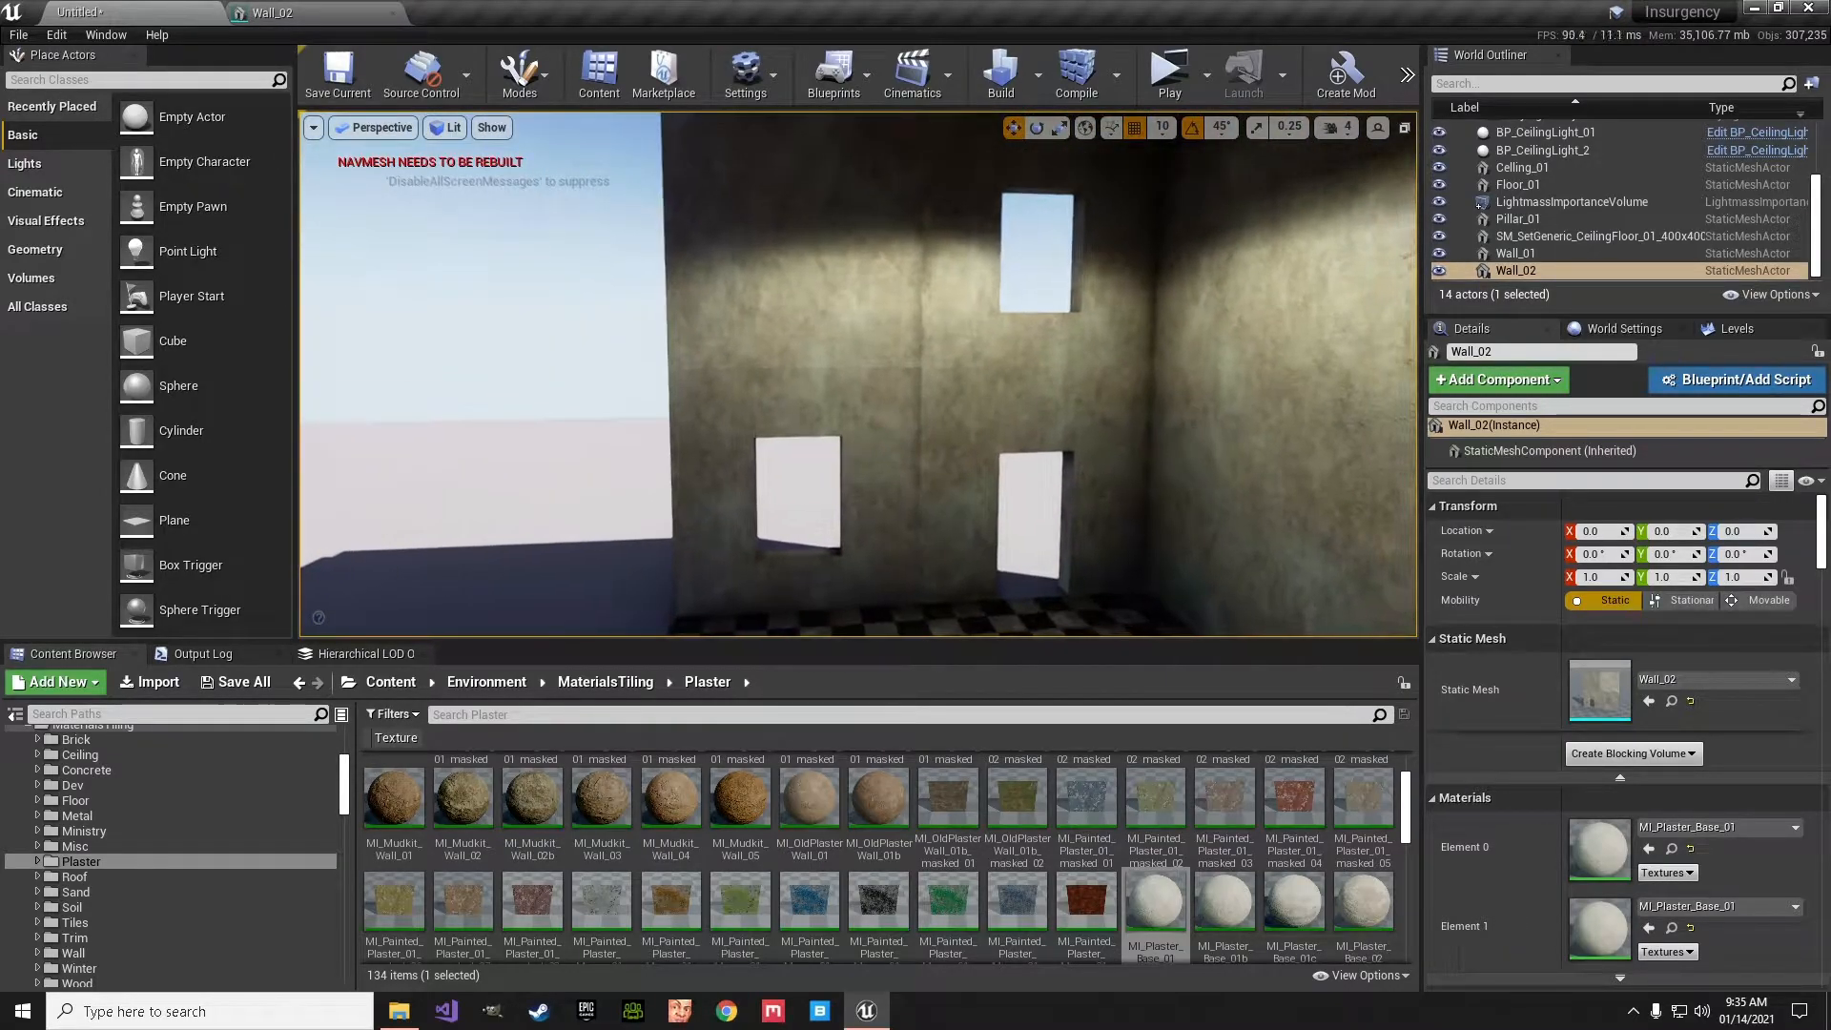
right_click_drag(979, 445, 1003, 423)
key("s")
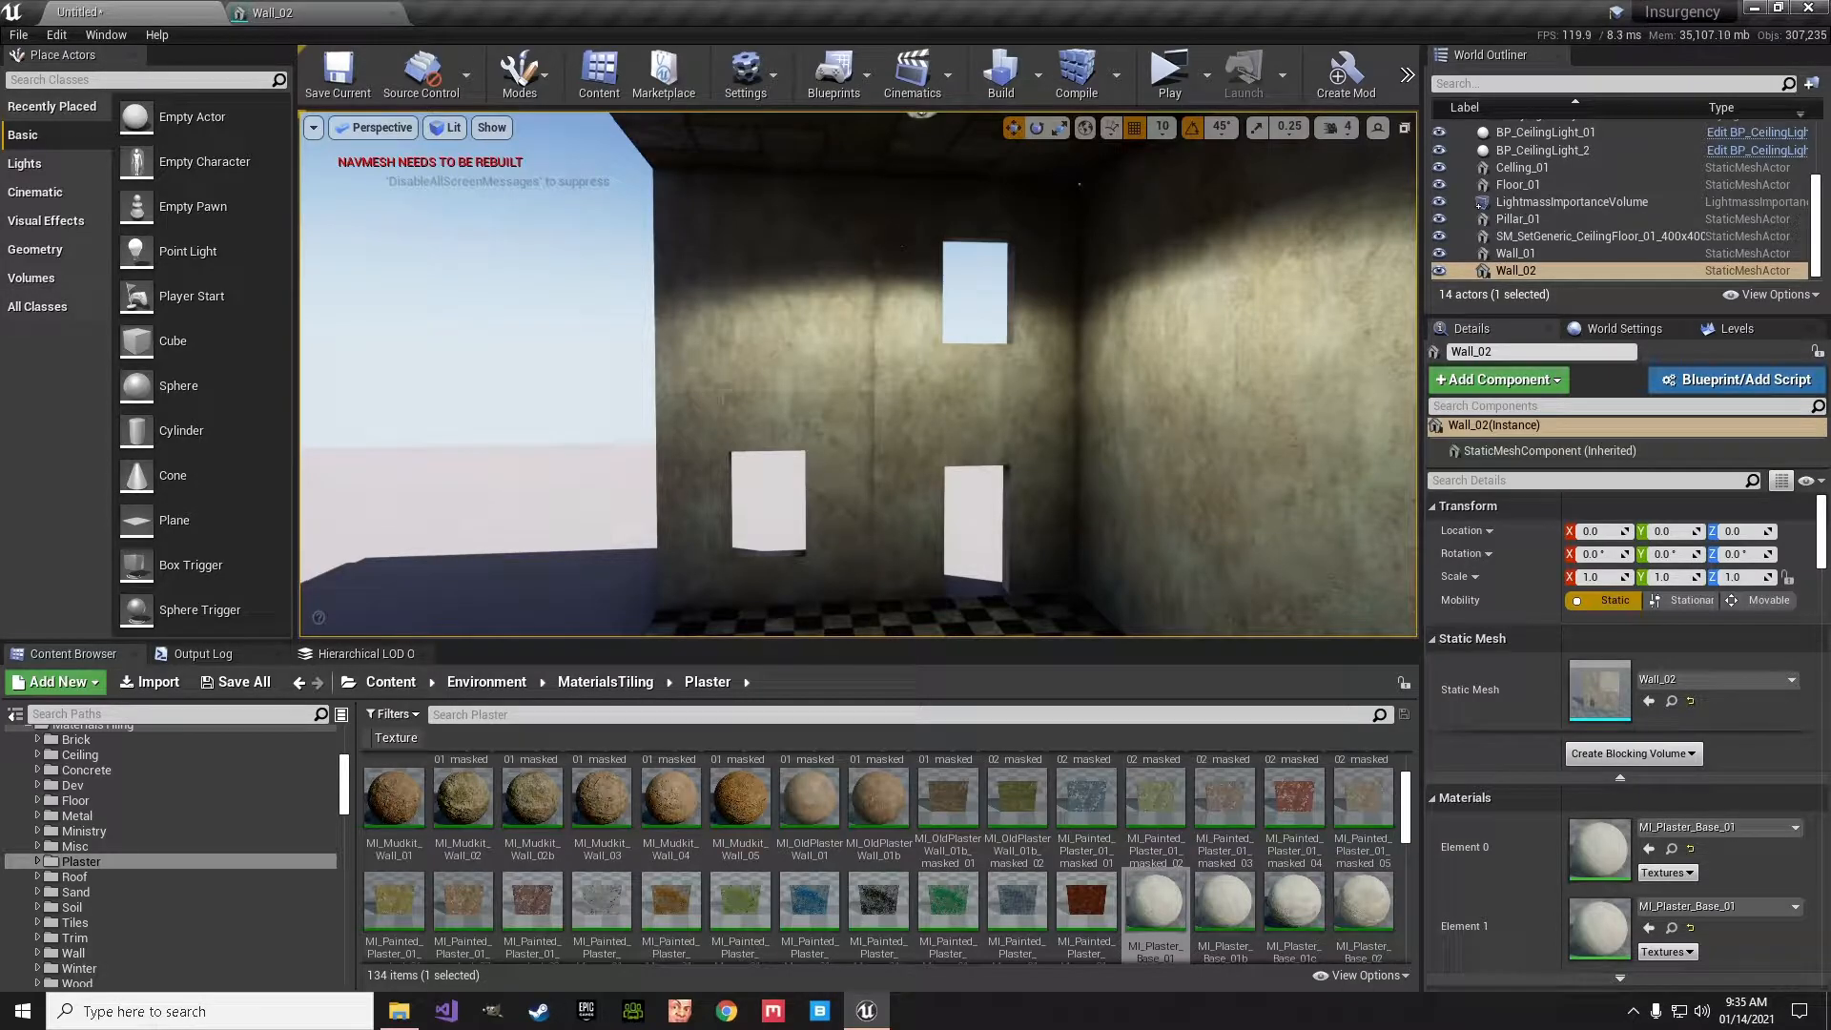
- Display the scene in the Lightmap Density optimization view and select the large ground mesh outside the room
left_click(444, 127)
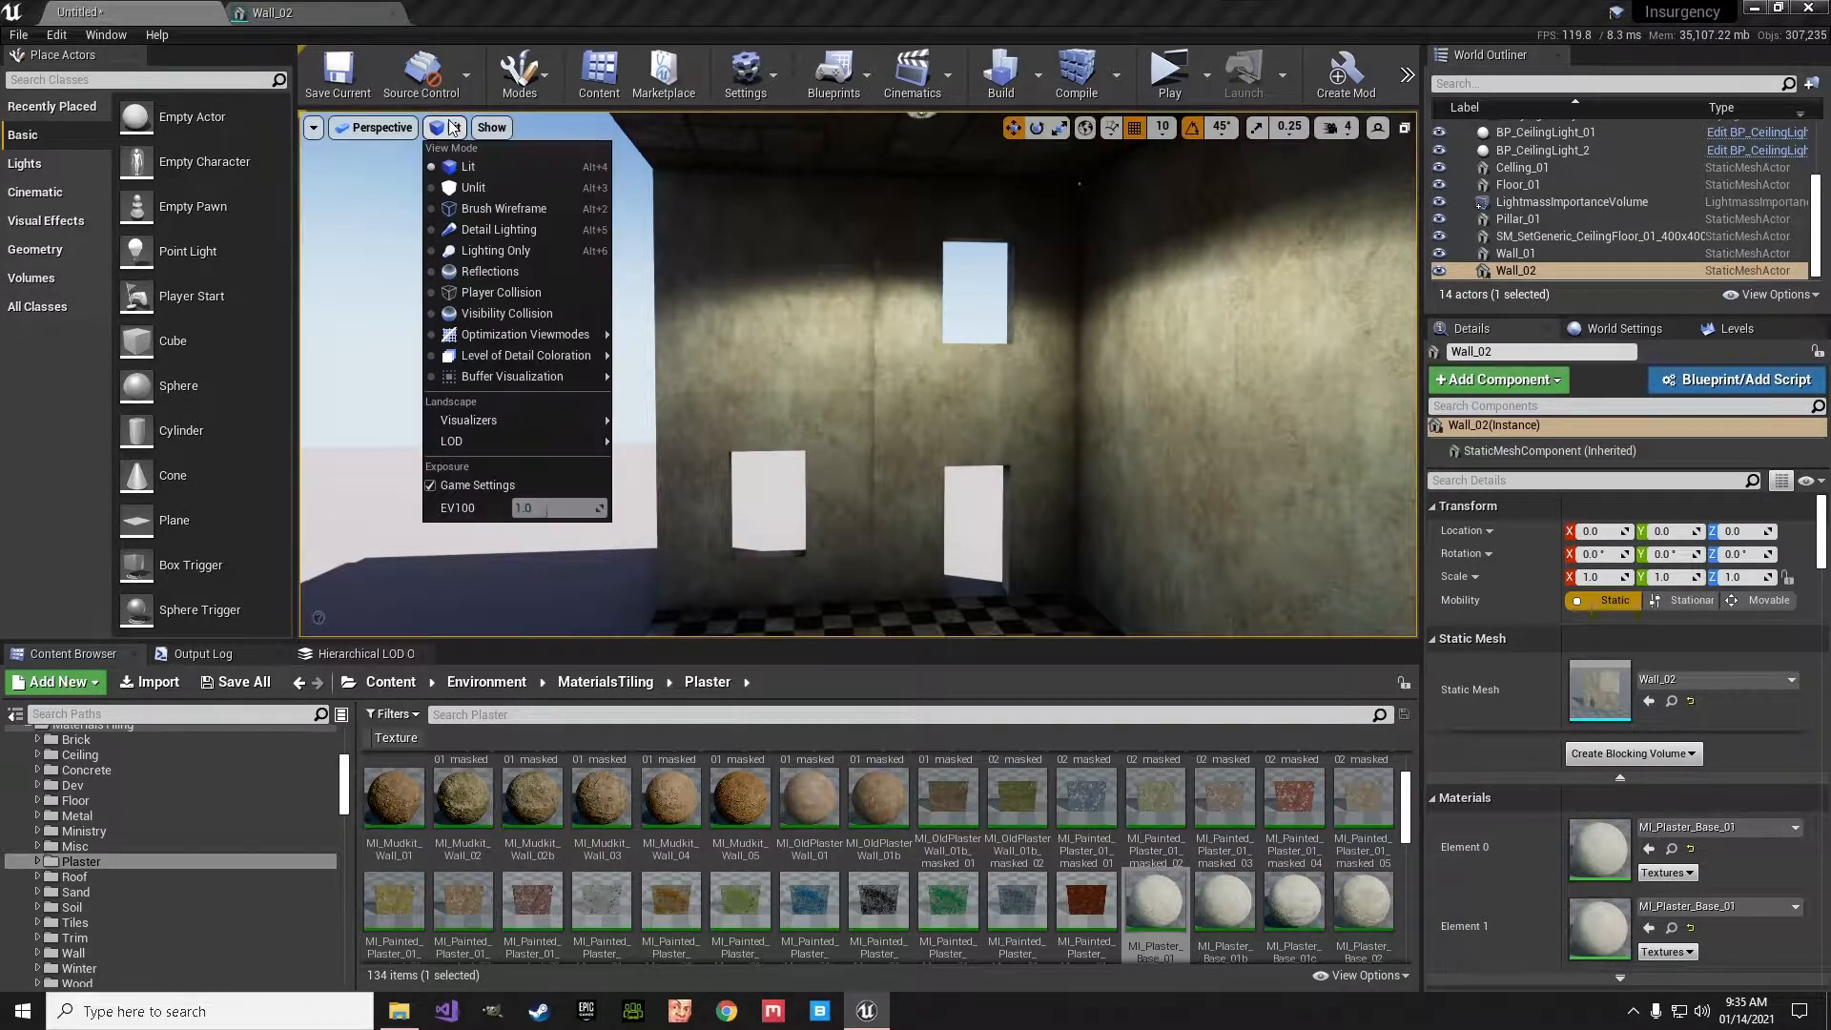
mouse_move(480, 329)
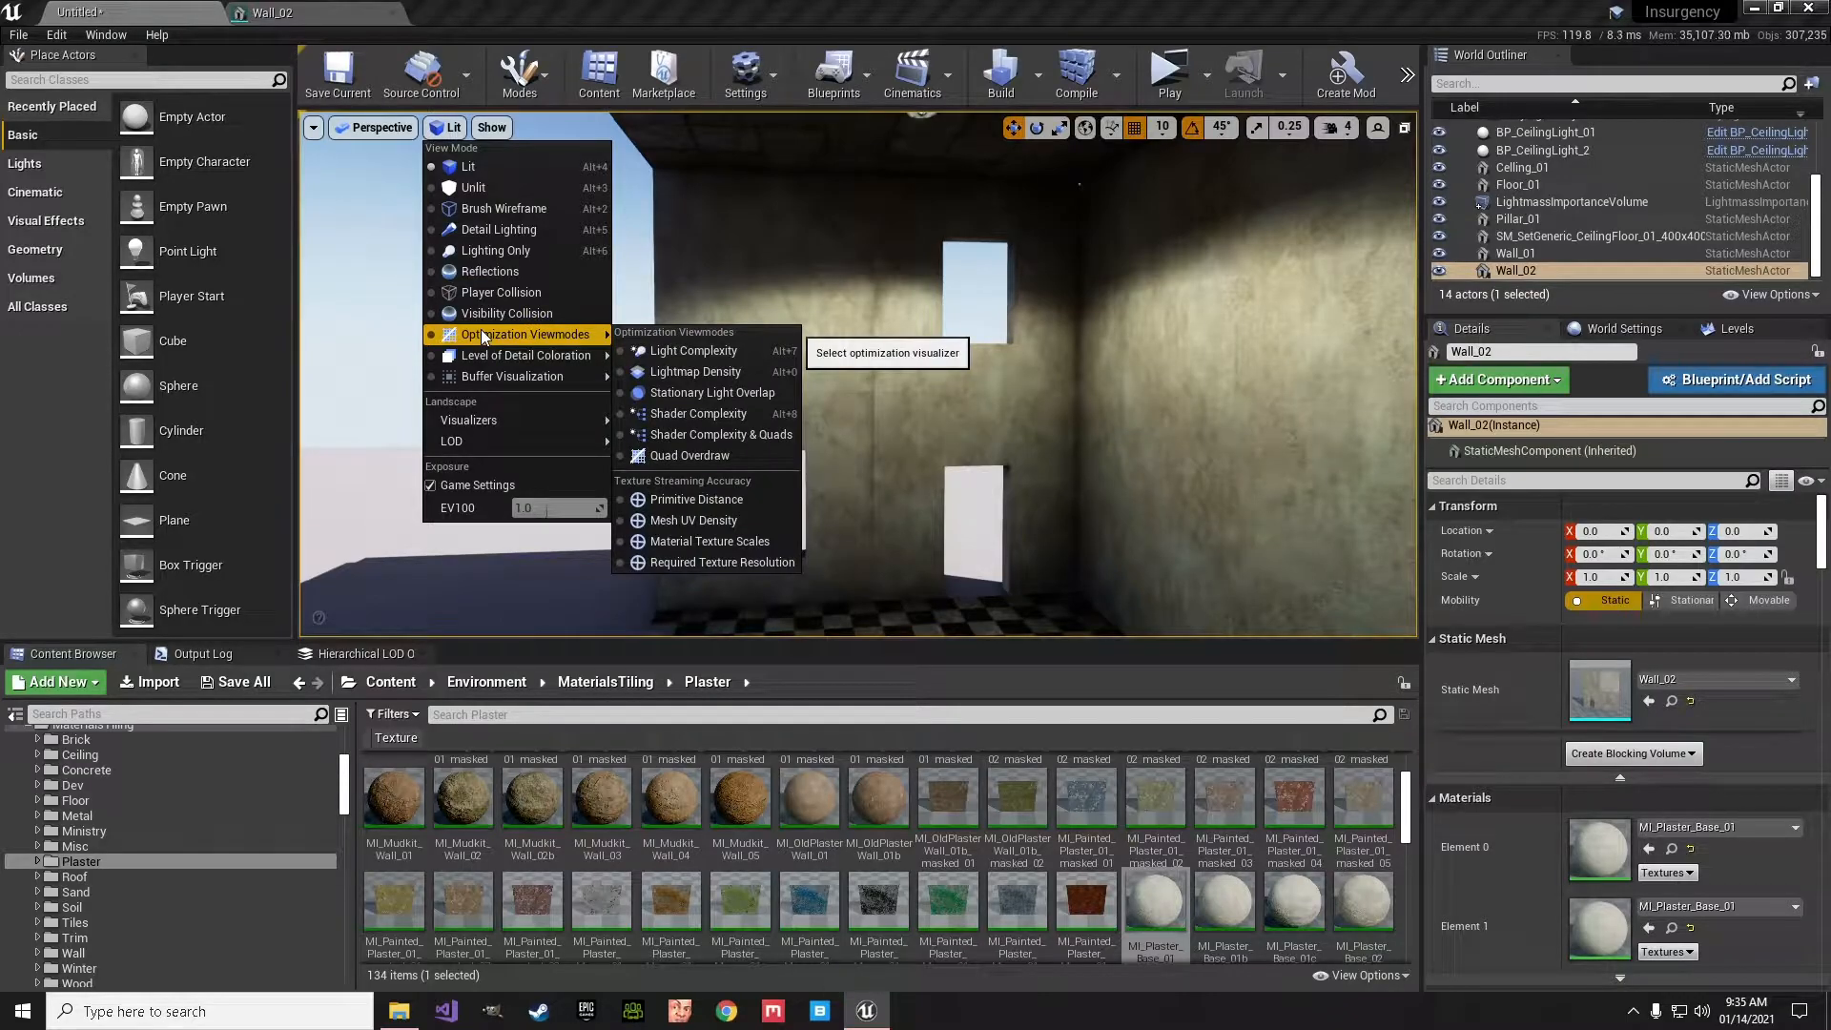
left_click(735, 373)
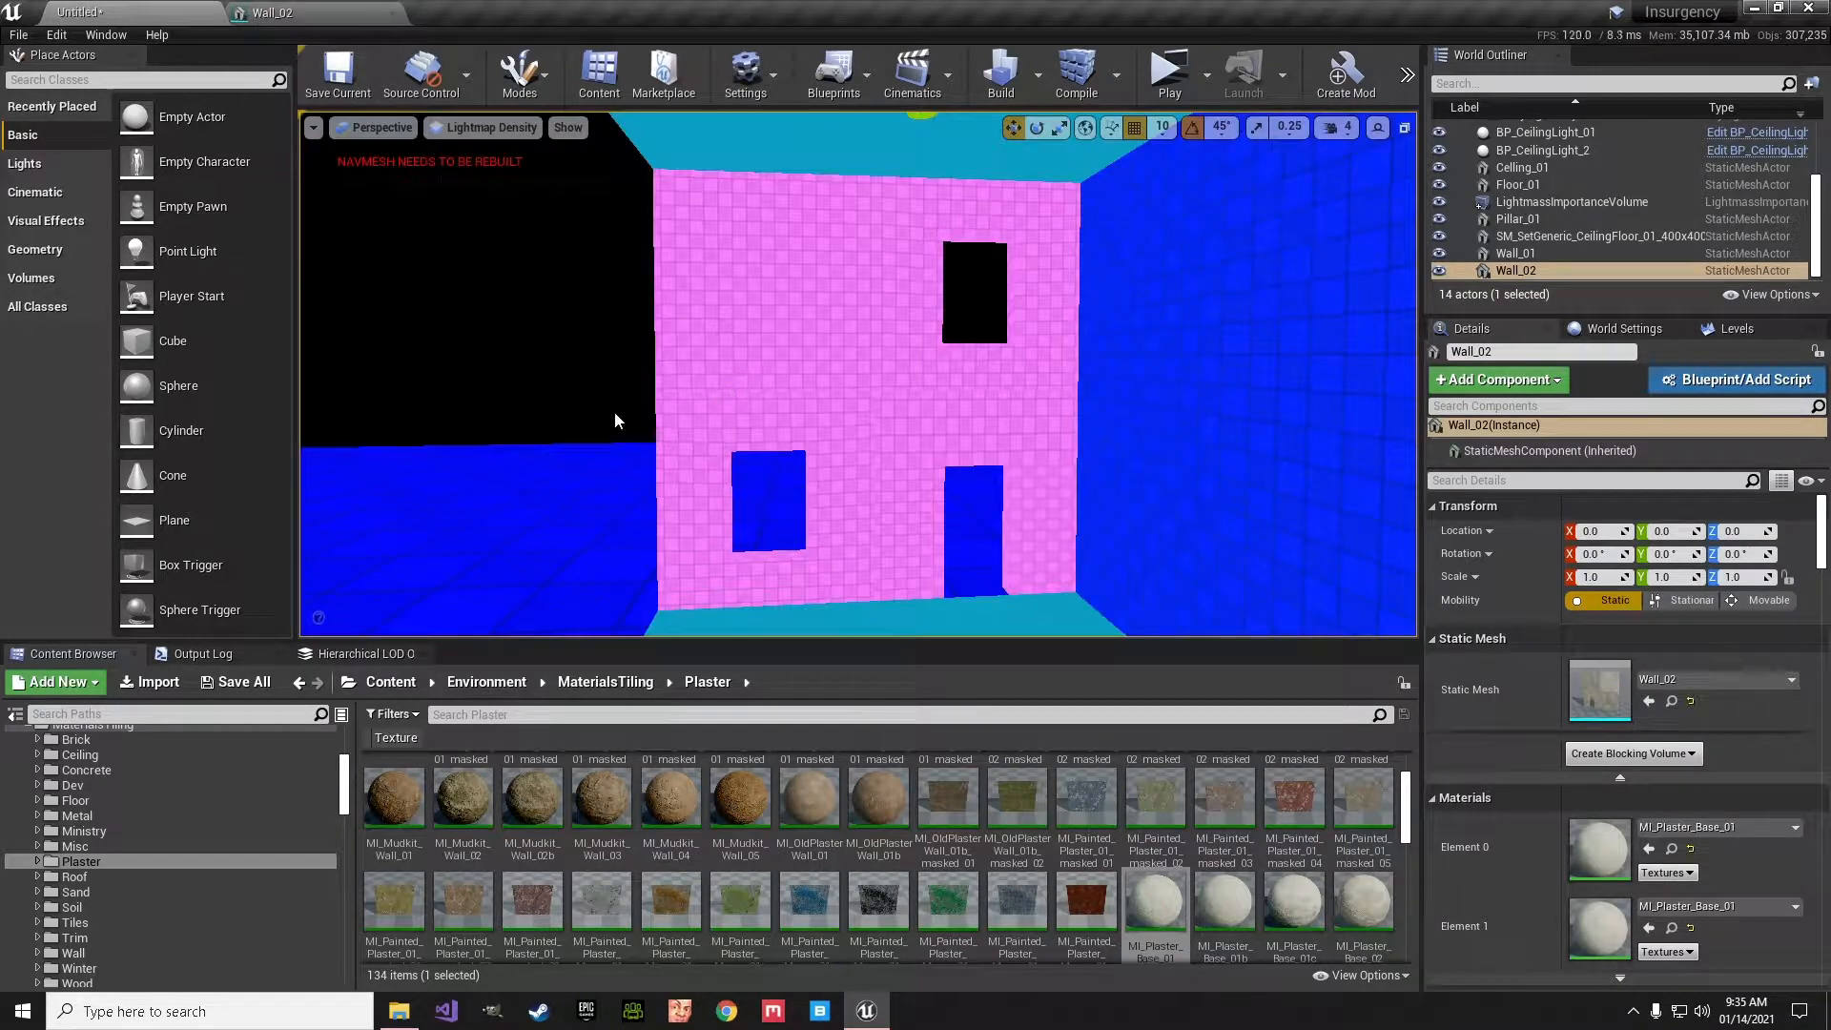
right_click_drag(561, 441, 615, 459)
left_click(488, 430)
key("g")
- Compare the lightmap density grid across the windowed end wall and the adjoining long side wall
key("w")
key("w")
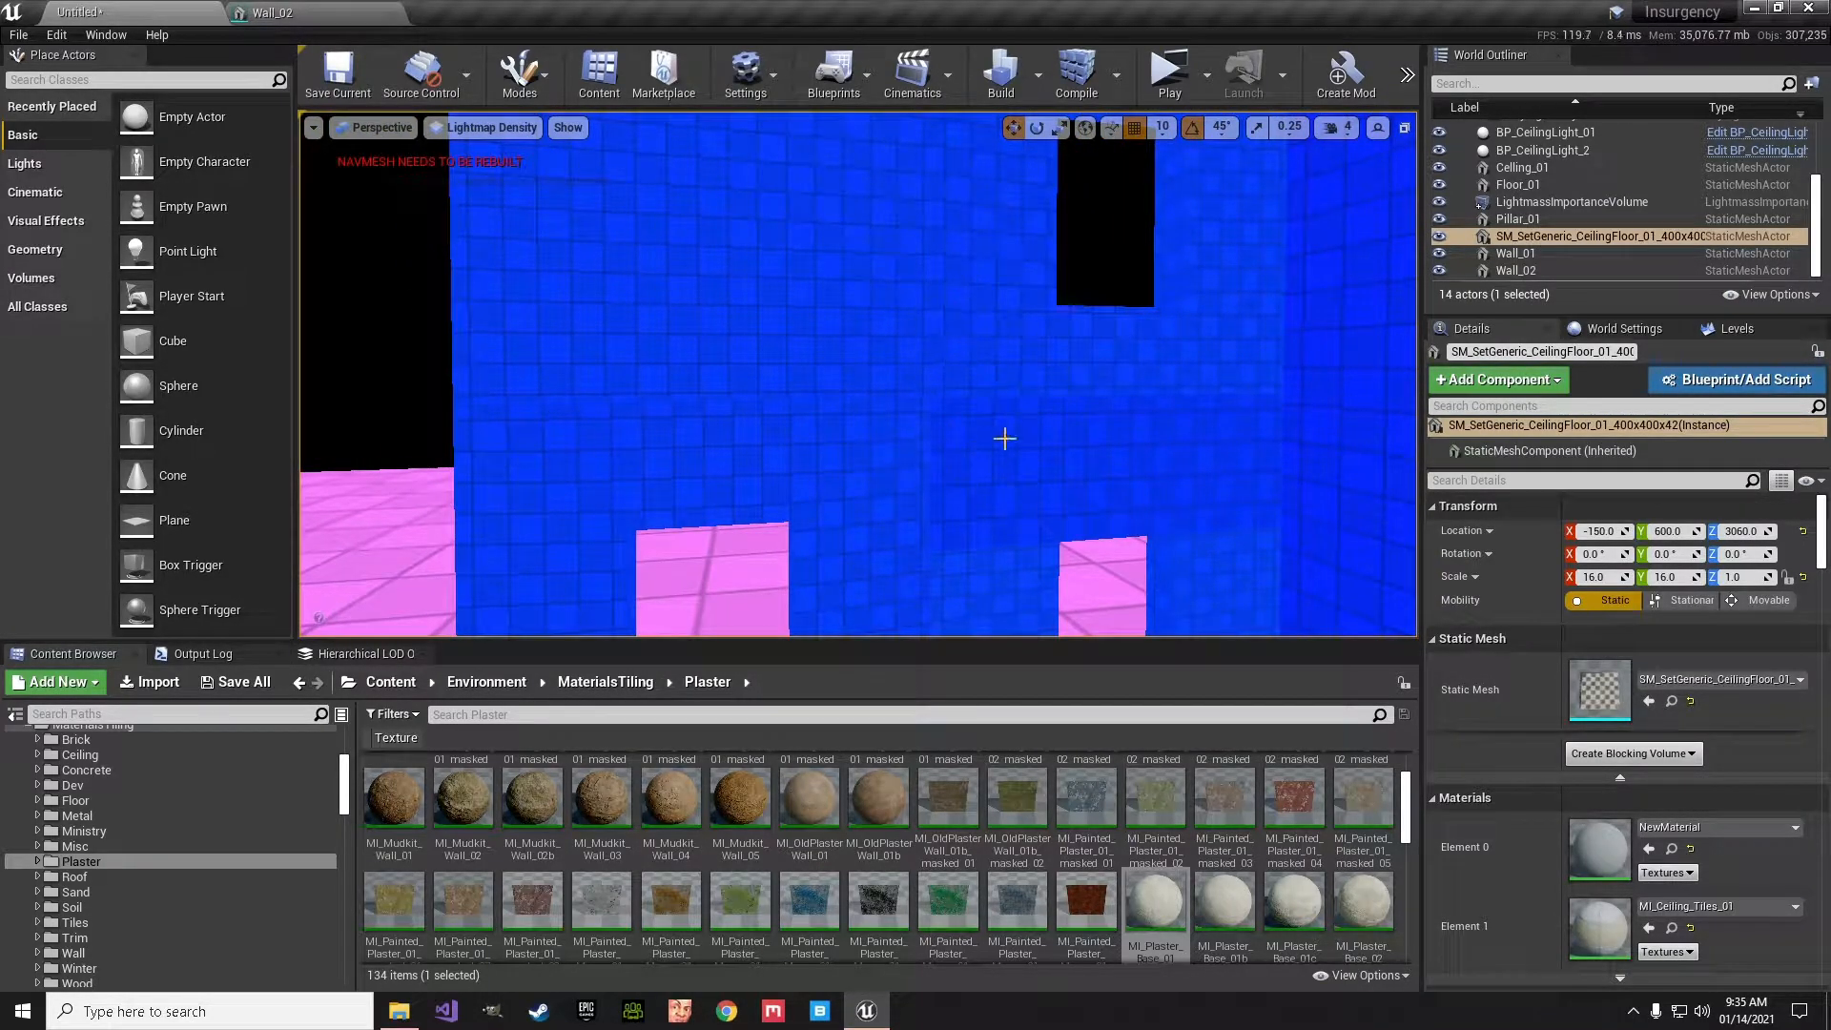
mouse_move(813, 441)
right_mouse_down()
mouse_move(872, 412)
mouse_move(906, 420)
mouse_move(819, 447)
right_mouse_up()
right_click_drag(944, 461, 706, 456)
mouse_move(859, 400)
right_mouse_down()
mouse_move(830, 398)
mouse_move(921, 393)
mouse_move(858, 395)
right_mouse_up()
right_click_drag(1135, 496, 1066, 510)
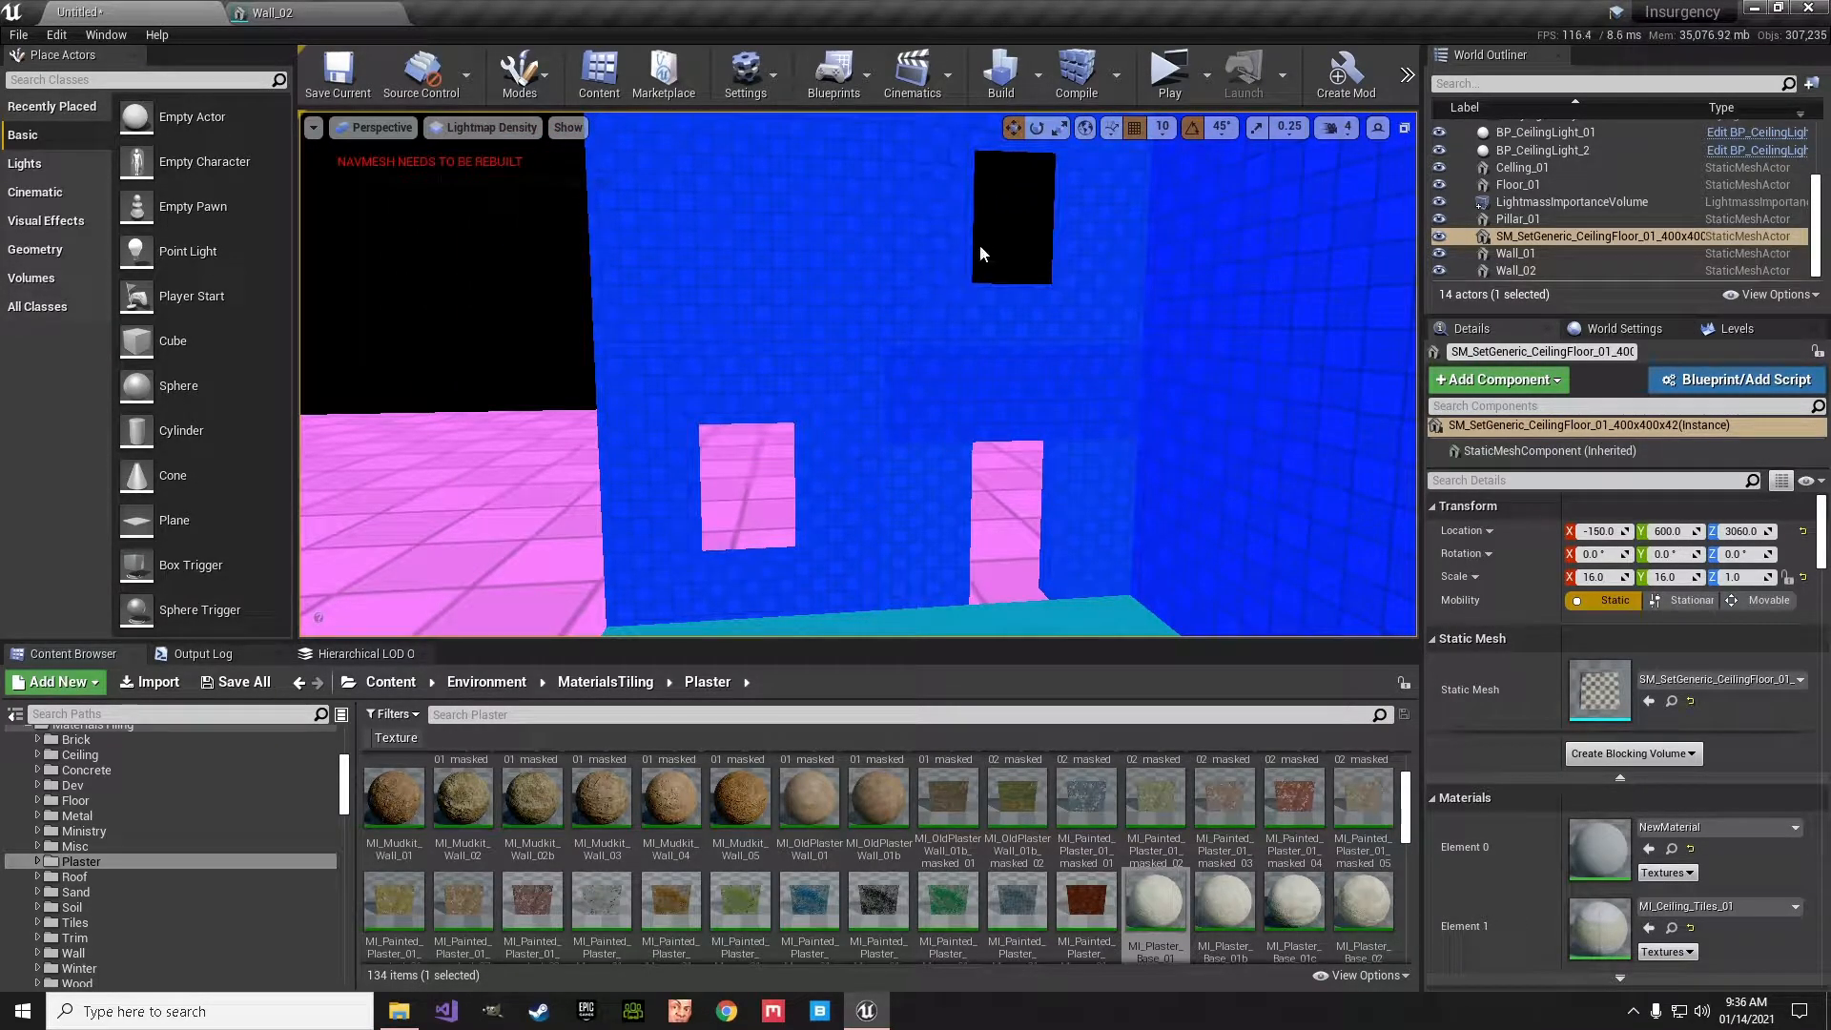
key("w")
right_click_drag(1013, 228, 1094, 198)
key("s")
key("w")
key("s")
key("s")
key("a")
key("w")
right_click_drag(906, 351, 889, 338)
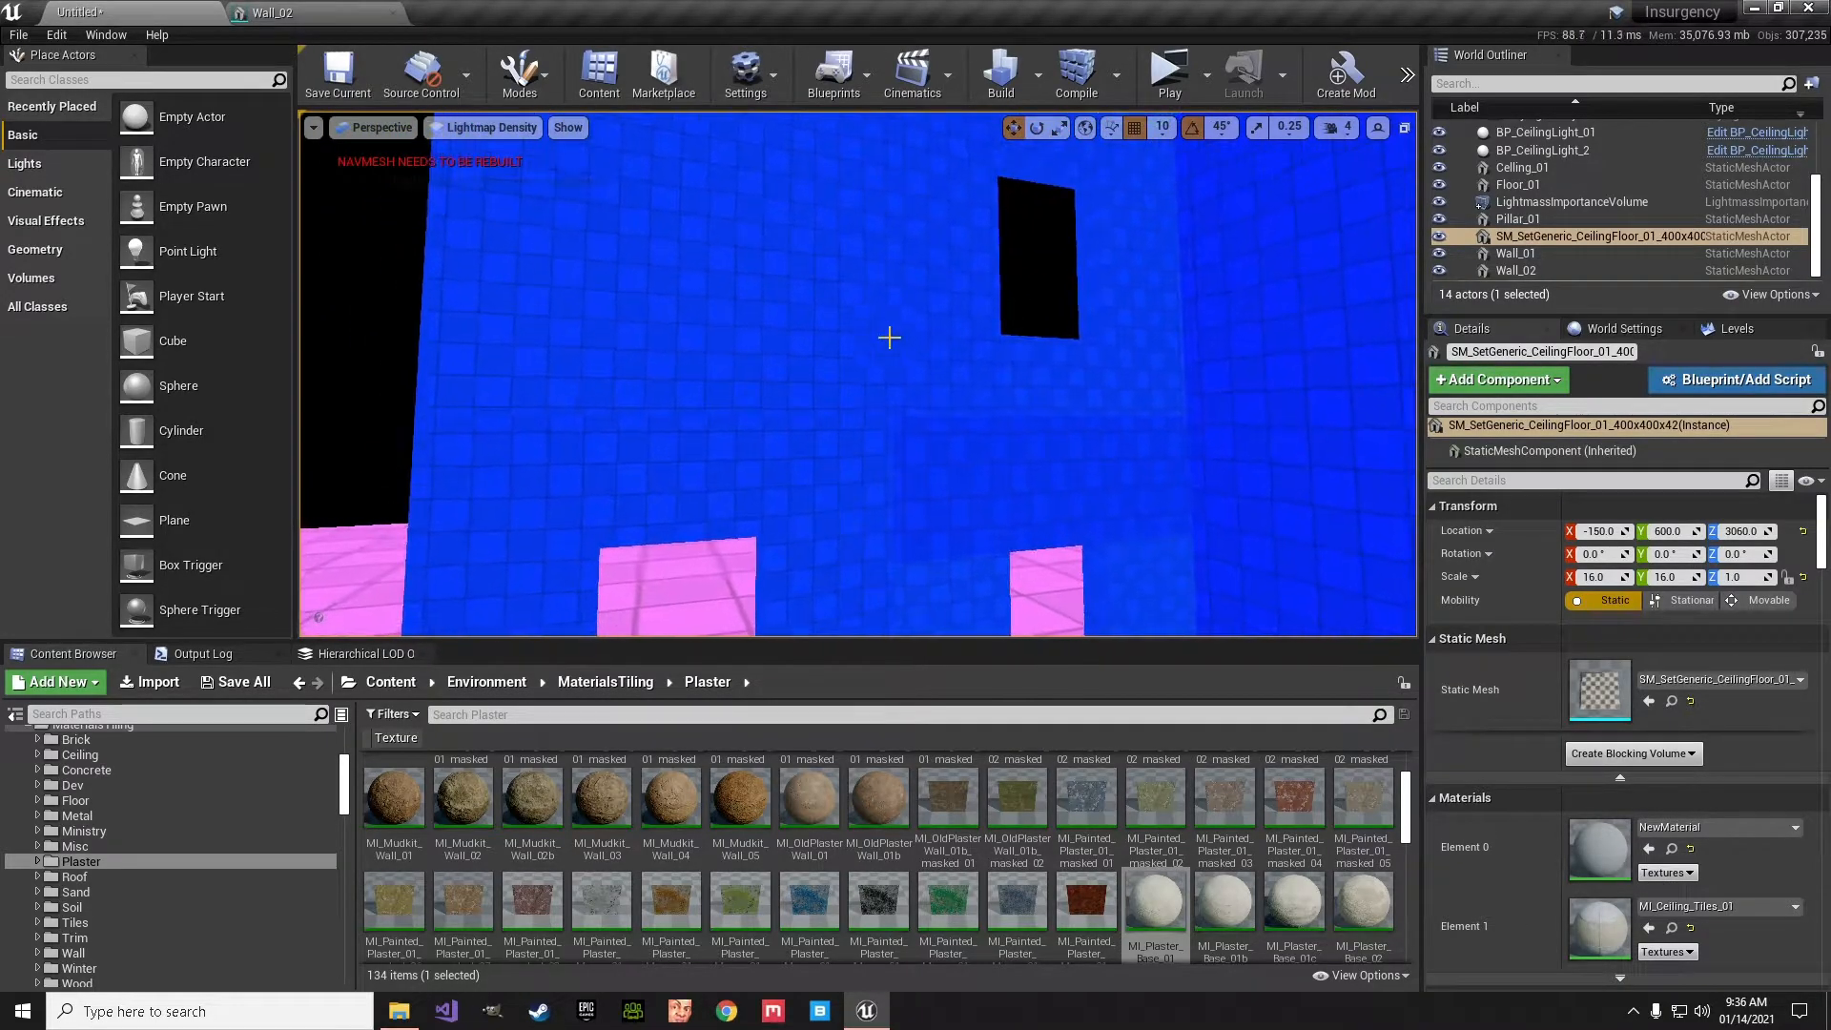
right_click_drag(1043, 321, 1312, 322)
key("s")
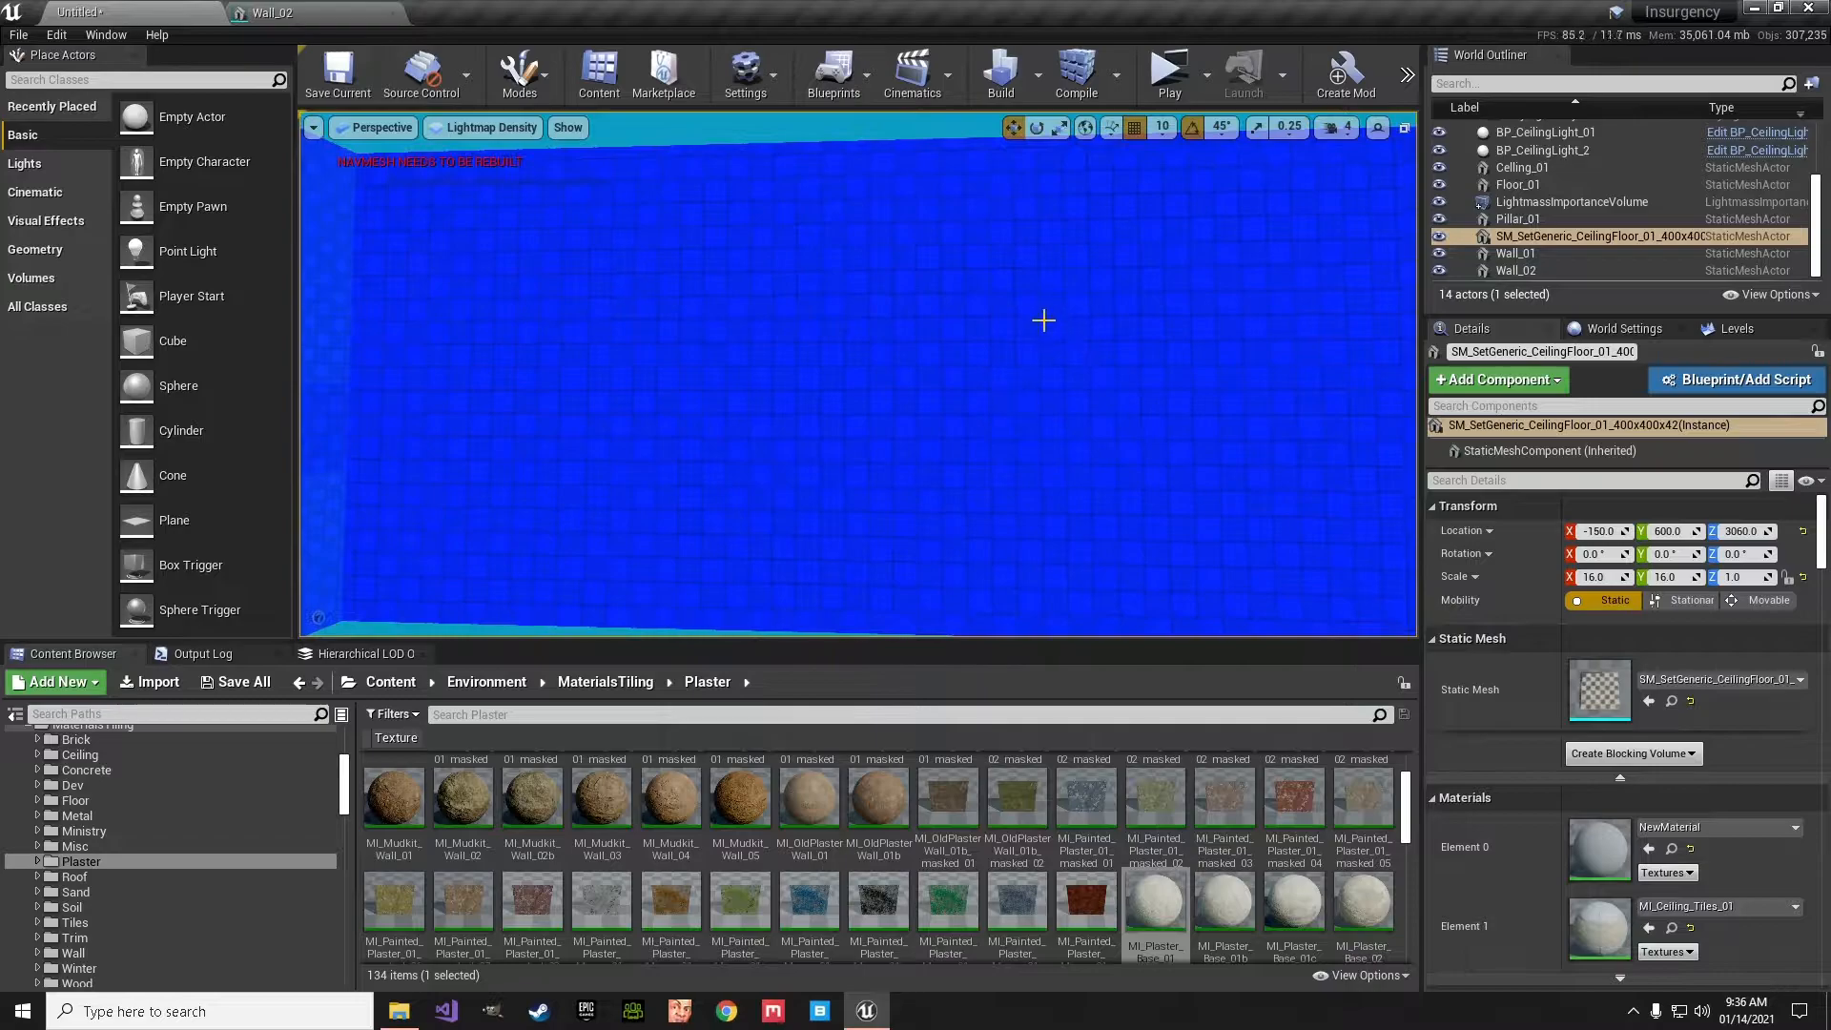
key("s")
right_click_drag(974, 368, 748, 366)
key("w")
key("s")
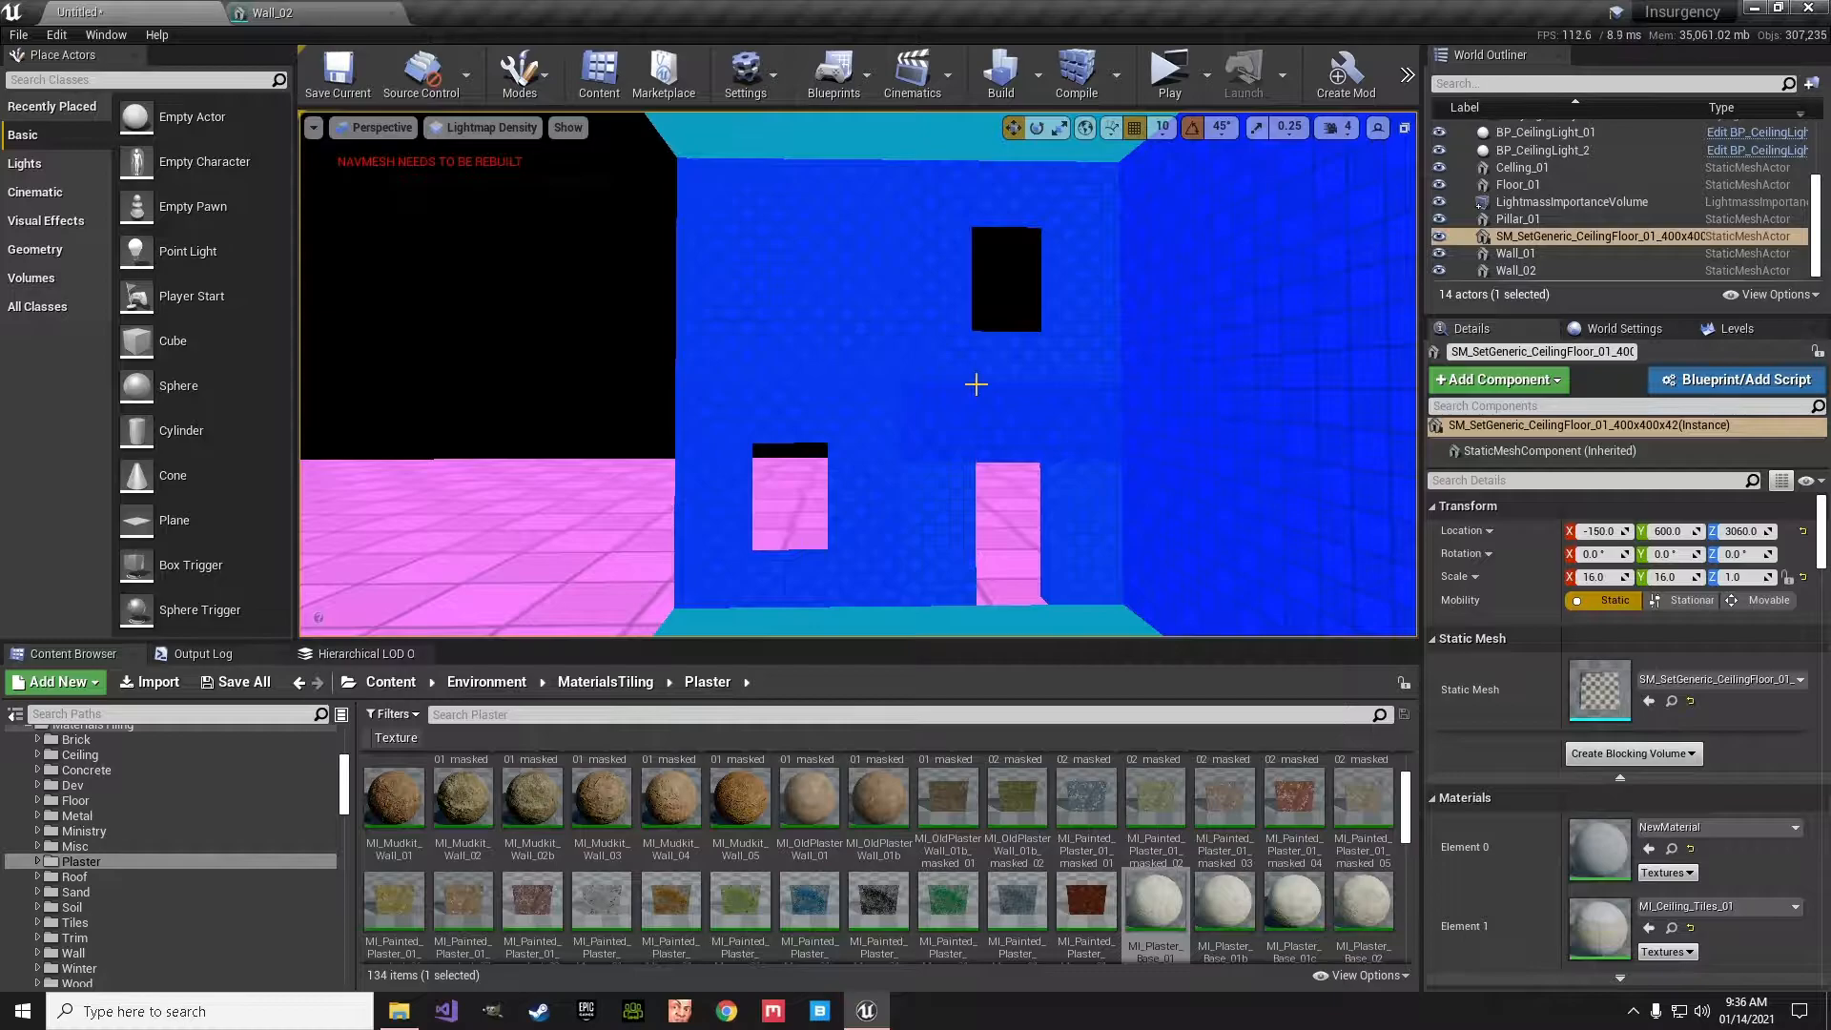
- Return the viewport to the Lit view mode facing the windowed end wall
left_click(484, 127)
left_click(482, 160)
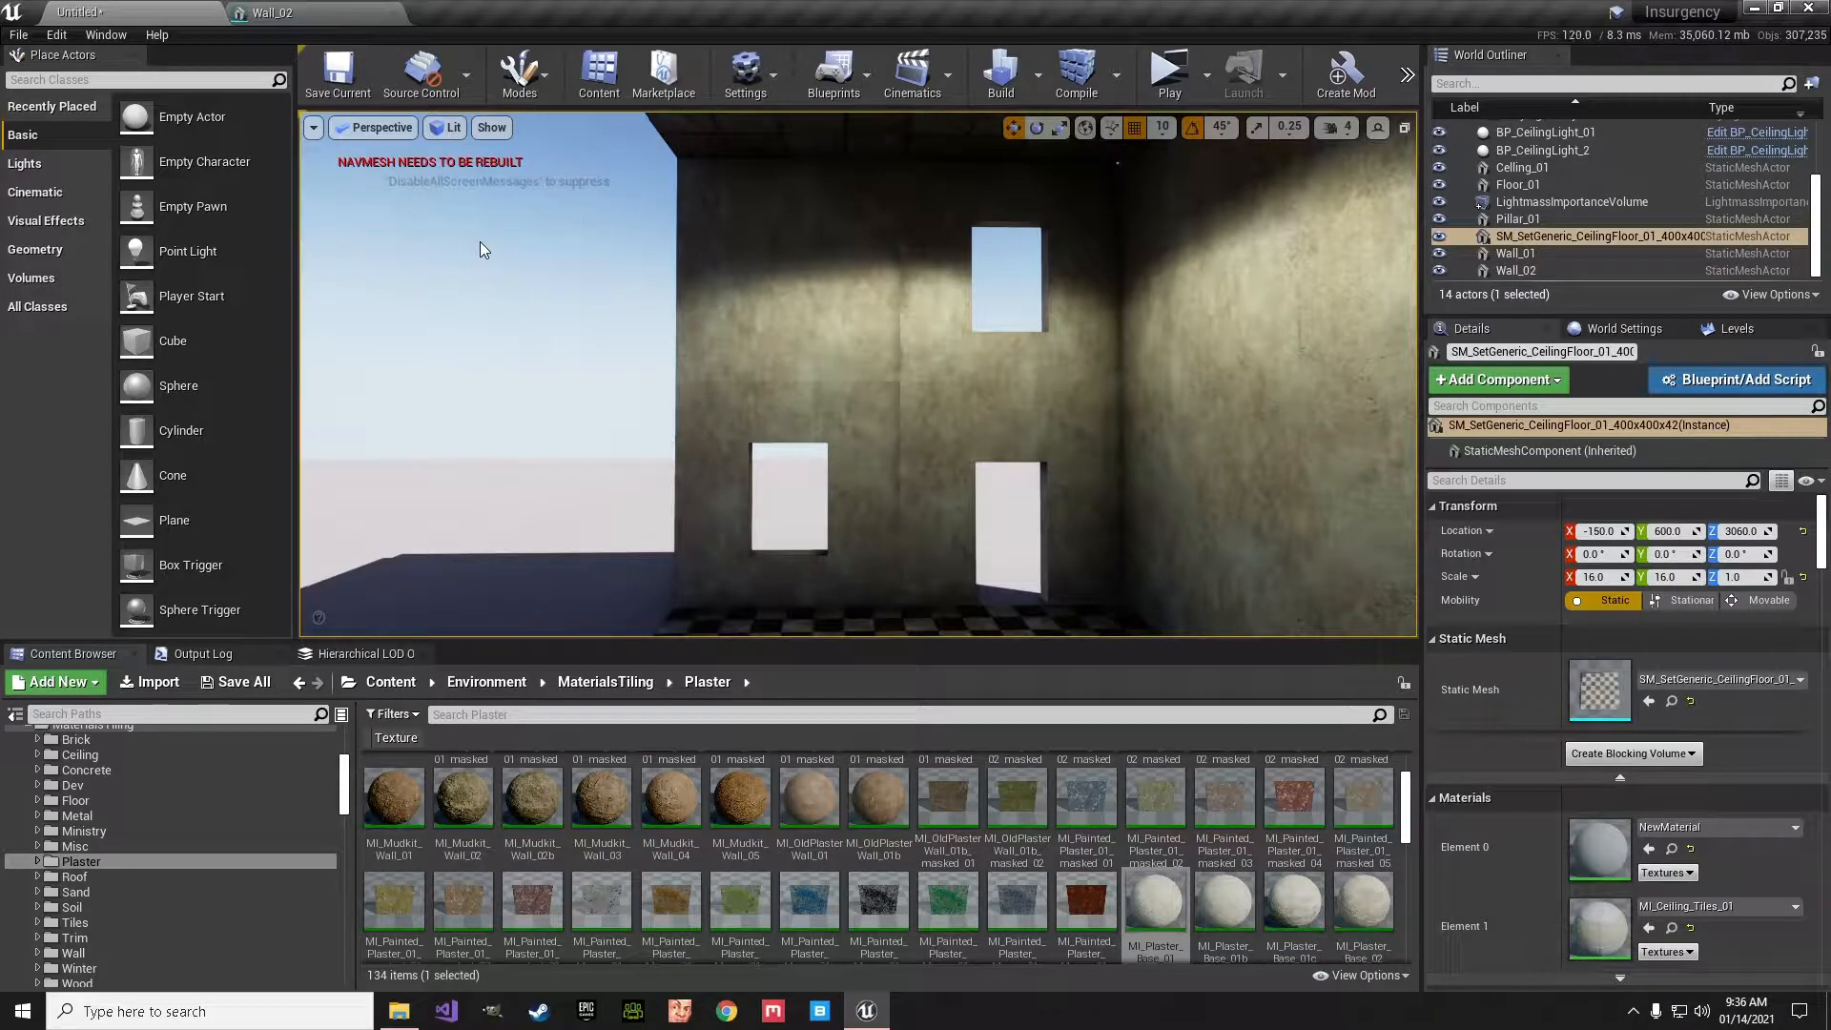
mouse_move(679, 155)
left_mouse_down()
mouse_move(672, 610)
mouse_move(1112, 605)
mouse_move(1124, 181)
mouse_move(806, 162)
left_mouse_up()
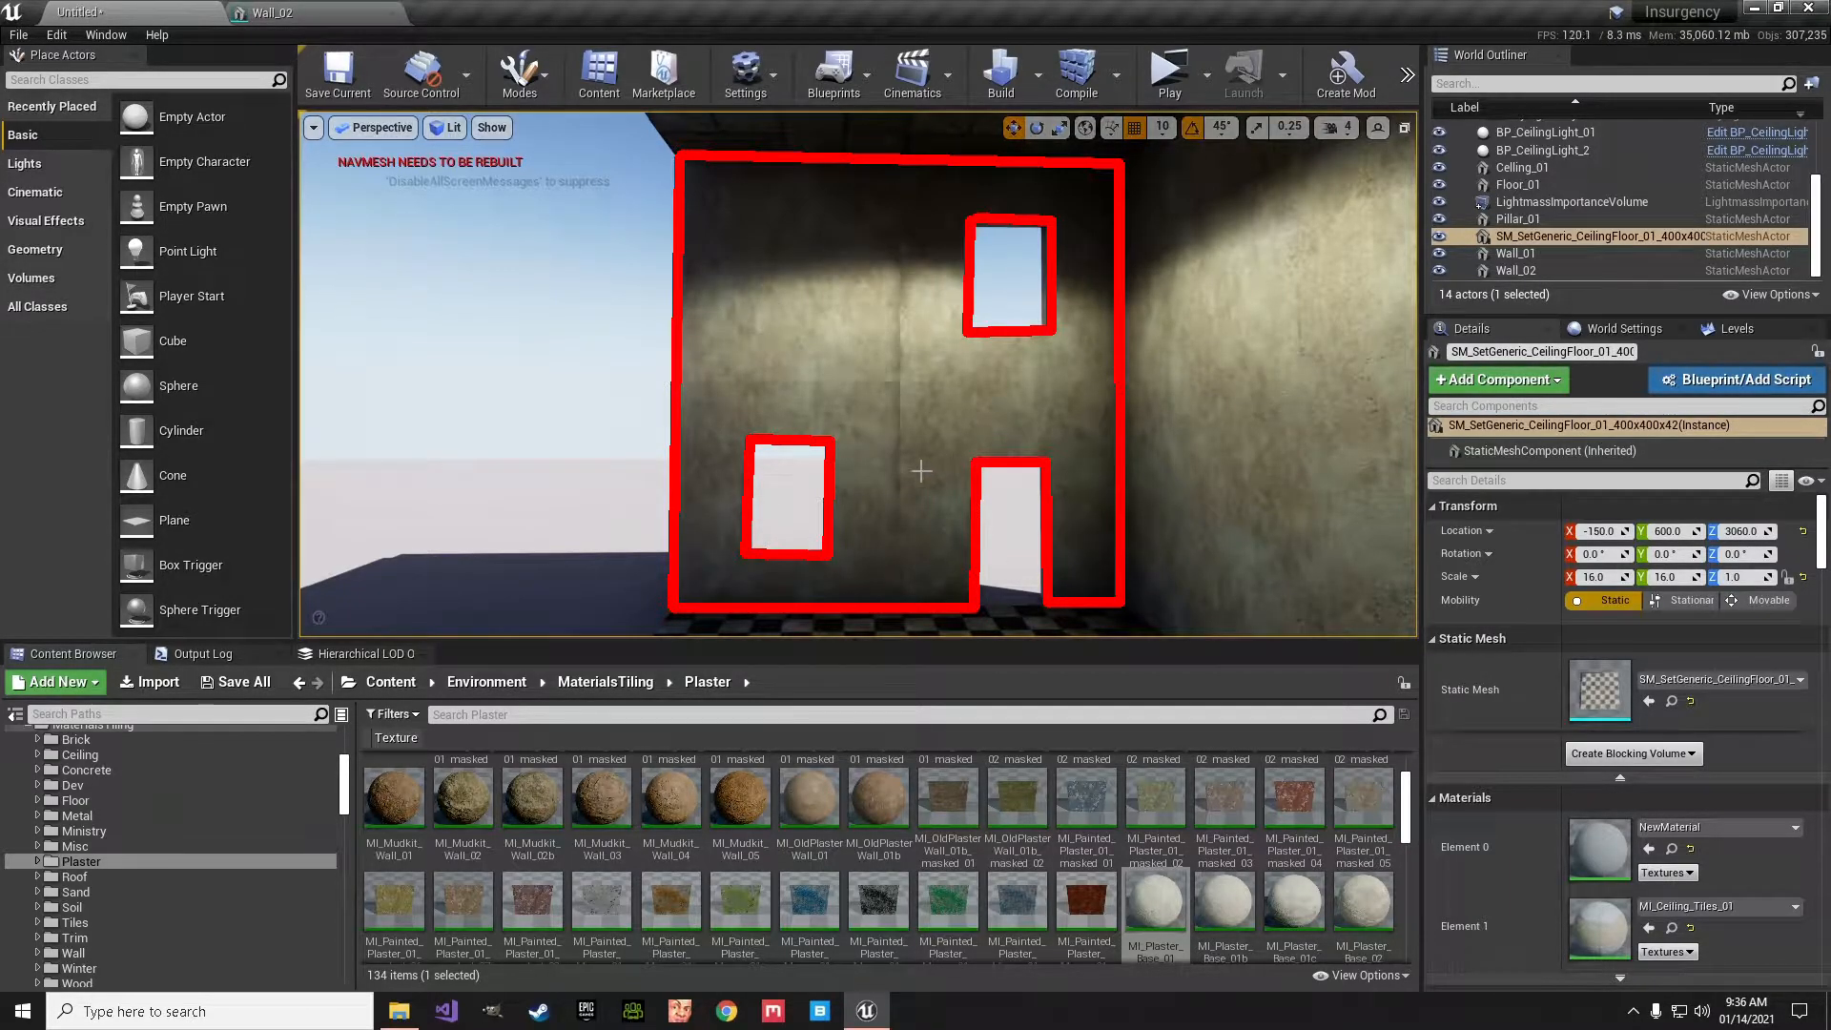
- Examine the windowed wall's outer face and openings from outside, and its inner face from within the room
mouse_move(925, 409)
right_mouse_down()
mouse_move(1268, 416)
mouse_move(1239, 414)
mouse_move(1221, 353)
mouse_move(894, 389)
right_mouse_up()
key("a")
key("w")
scroll(968, 460, "down", 5)
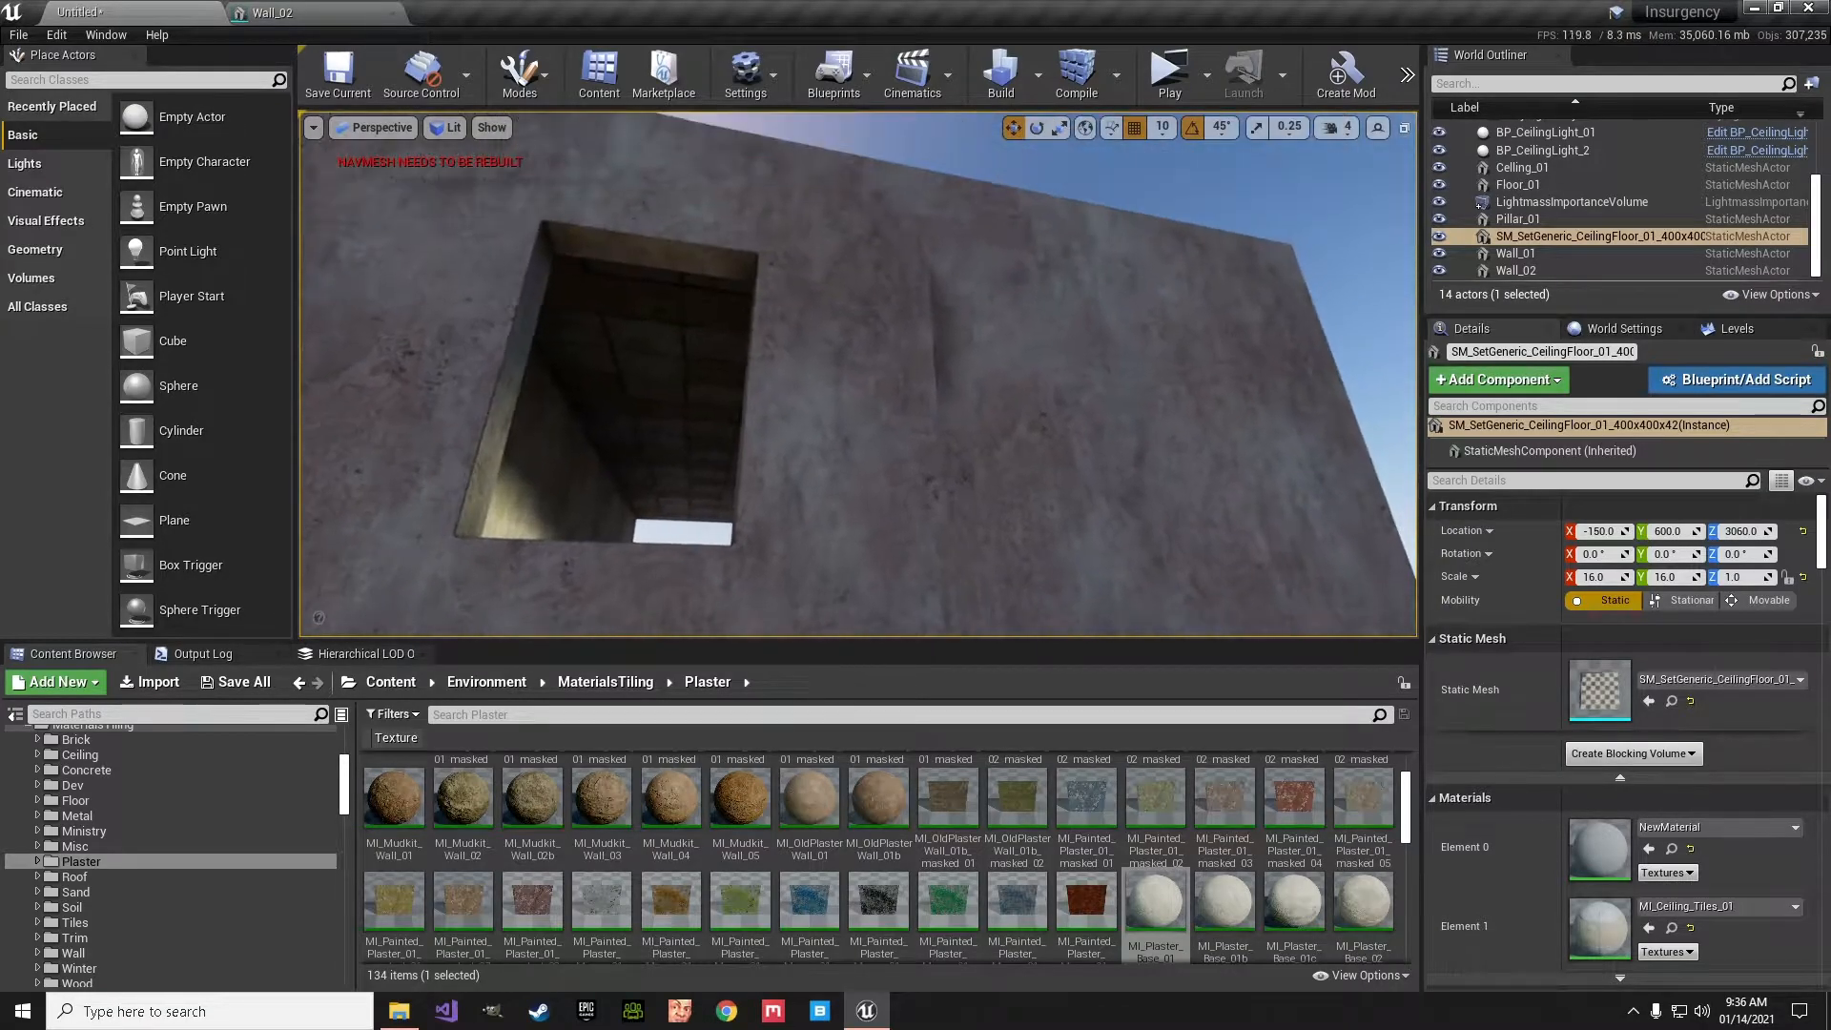
right_click_drag(959, 381, 690, 414)
key("s")
key("d")
key("w")
key("d")
key("w")
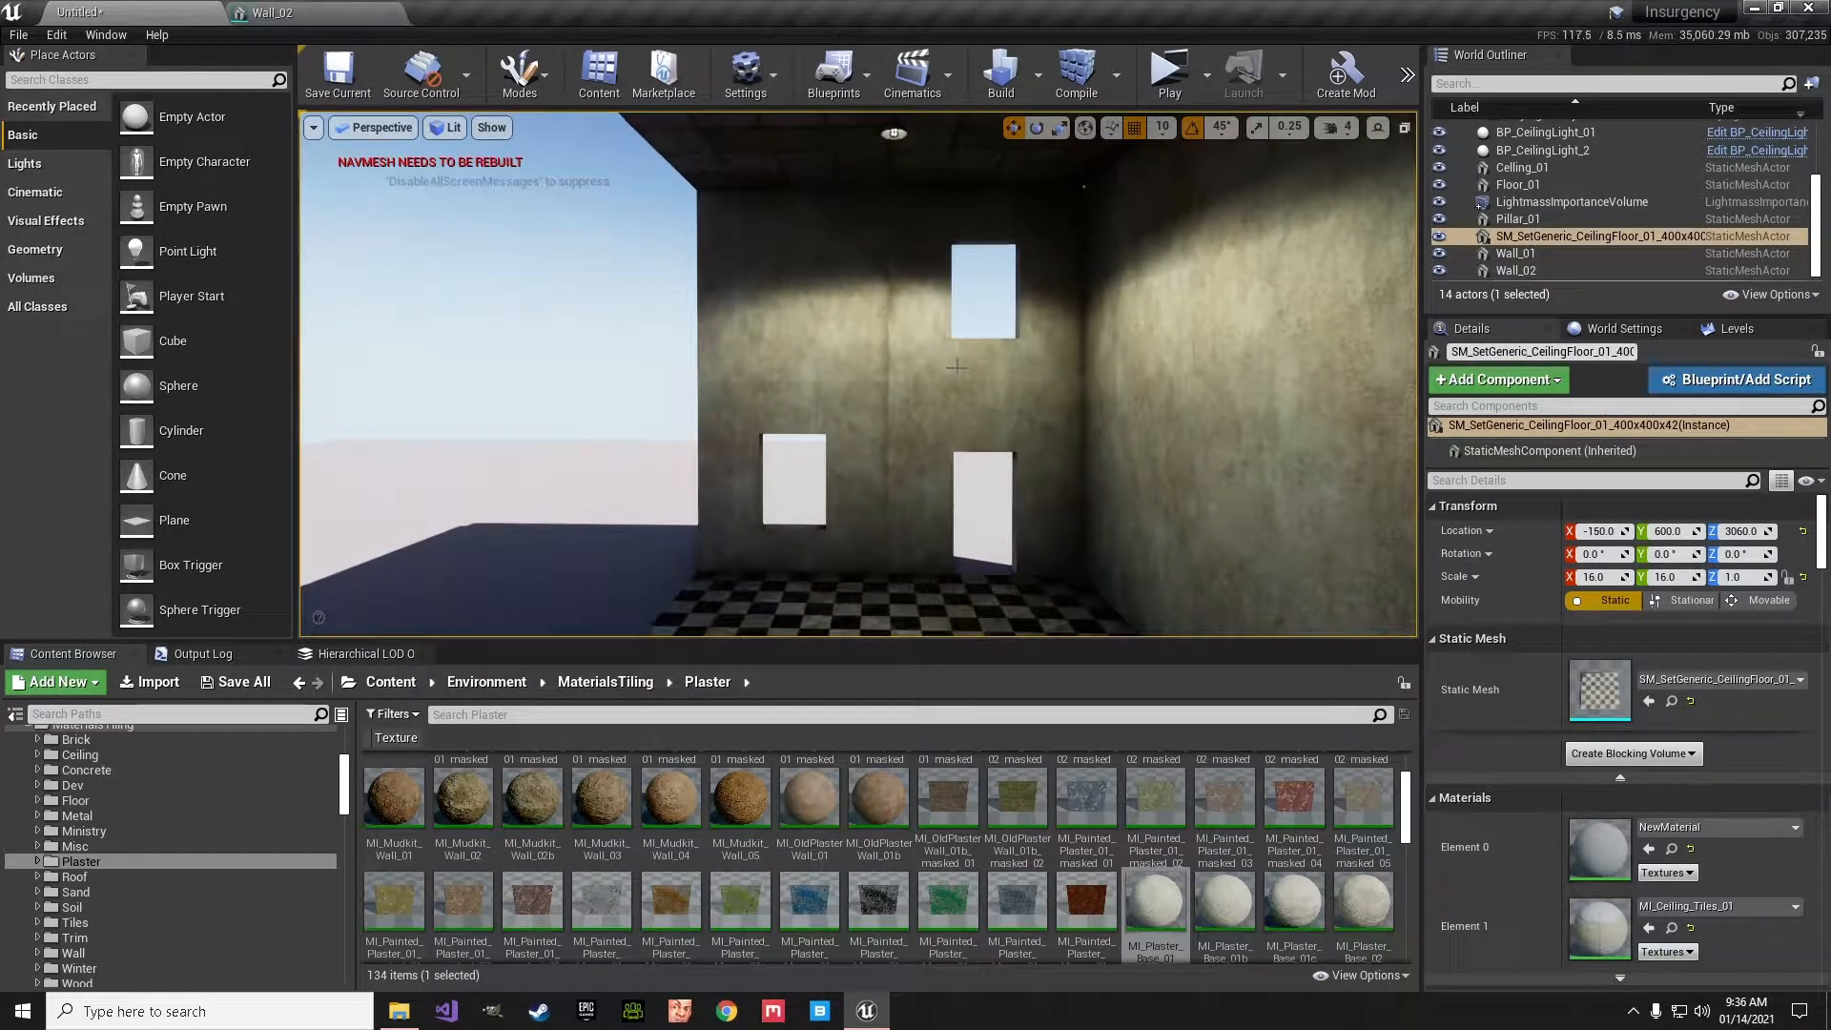
- Select the windowed end wall and locate its Wall_02 mesh asset in the project content
left_click(889, 336)
right_click(889, 336)
left_click(932, 363)
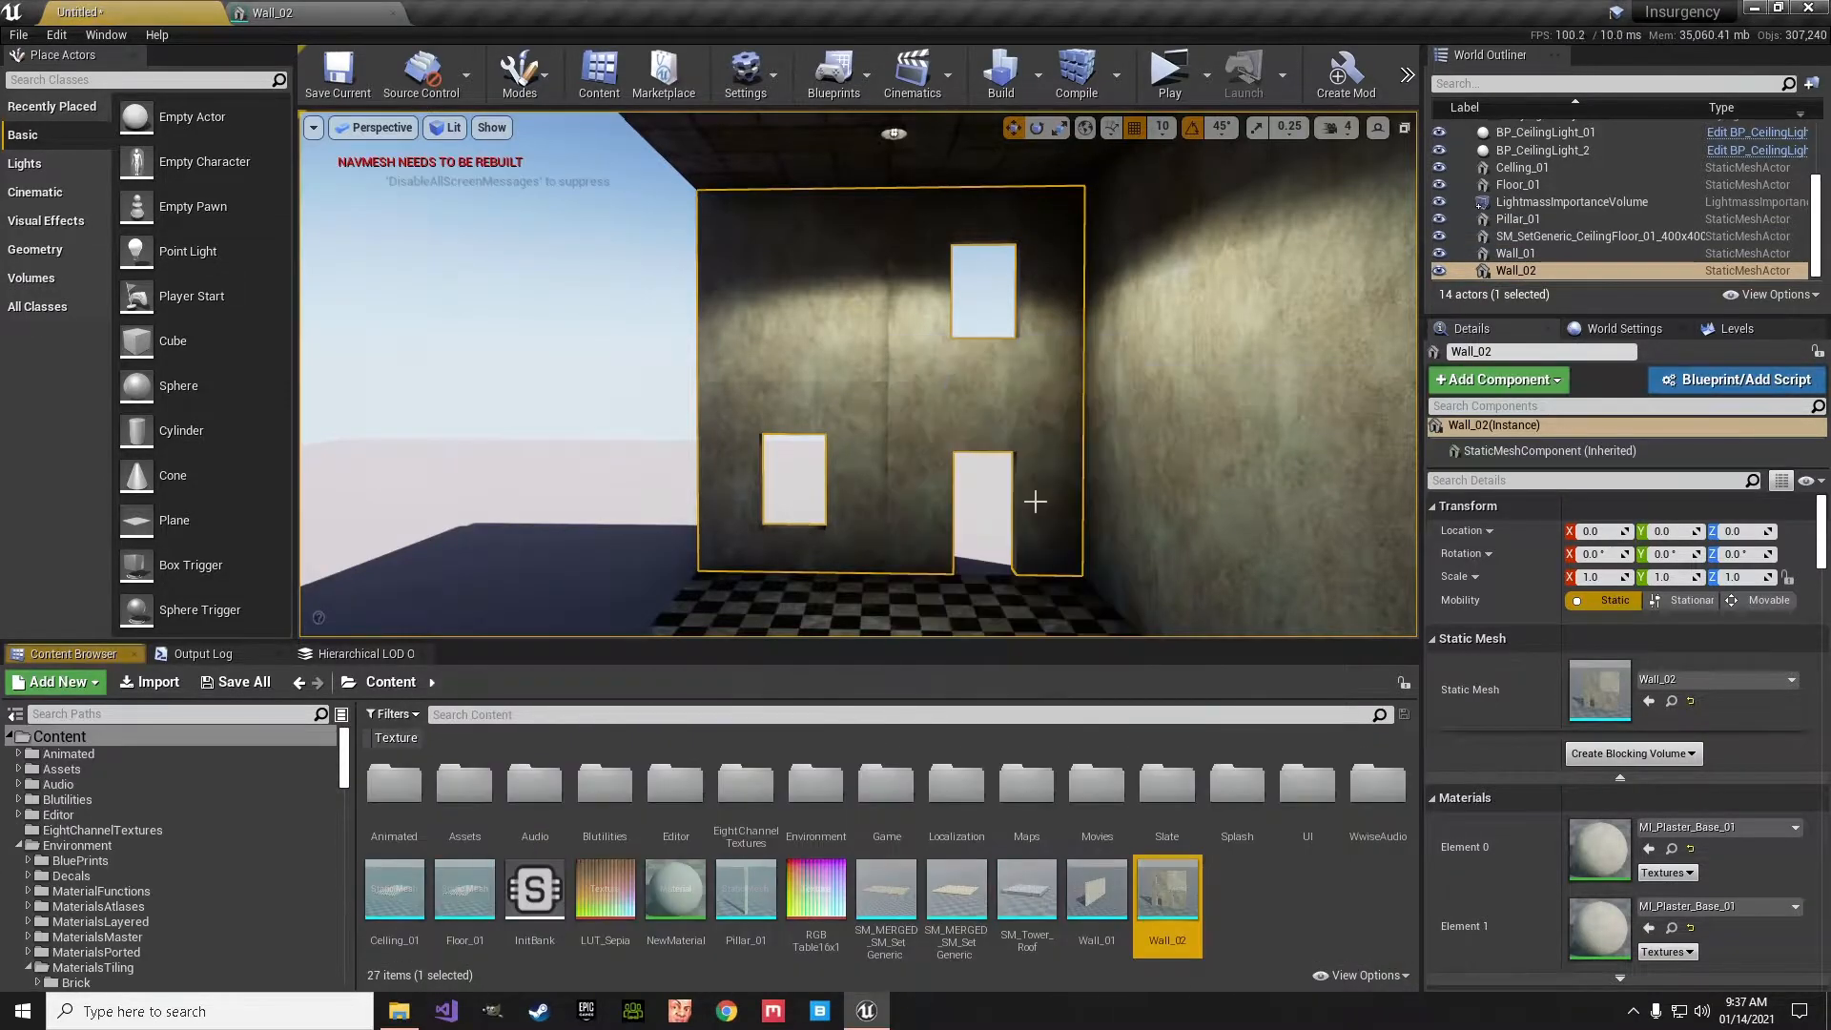
- Export the Wall_02 static mesh to the Desktop as an FBX file named Wall_02, using the default FBX 2013 export options
right_click(1192, 897)
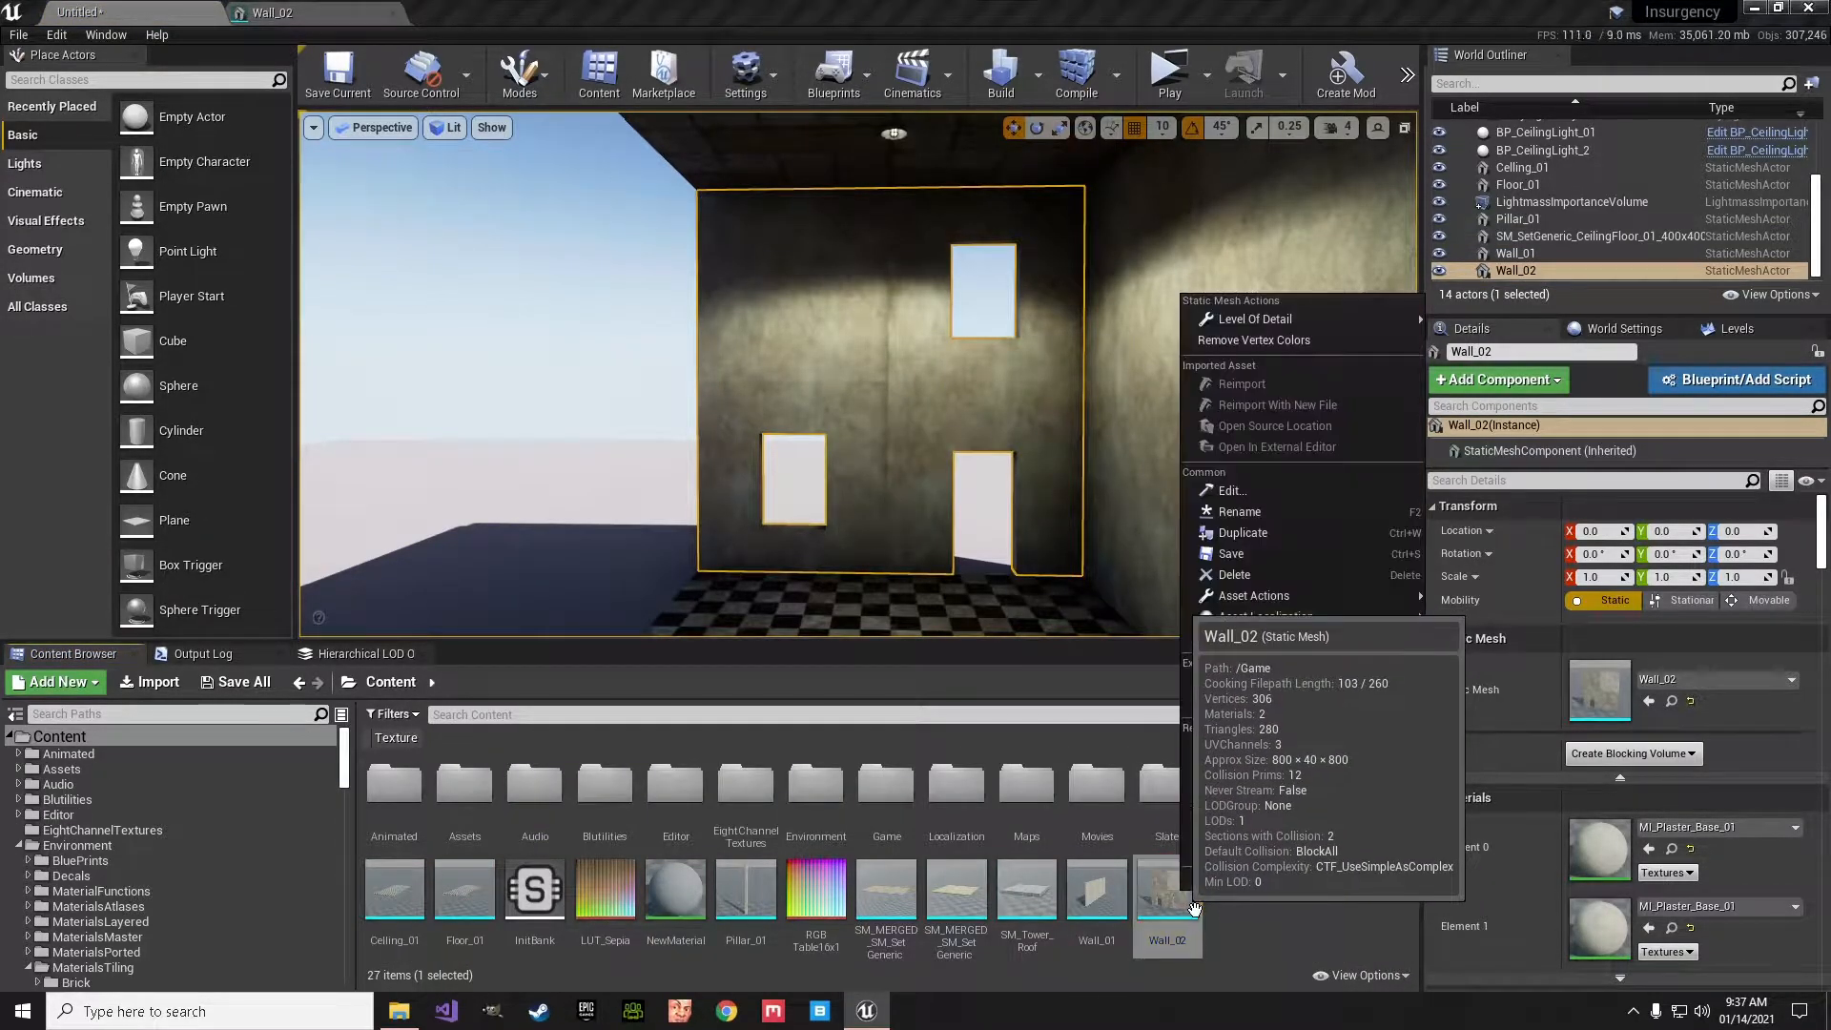
mouse_move(1274, 597)
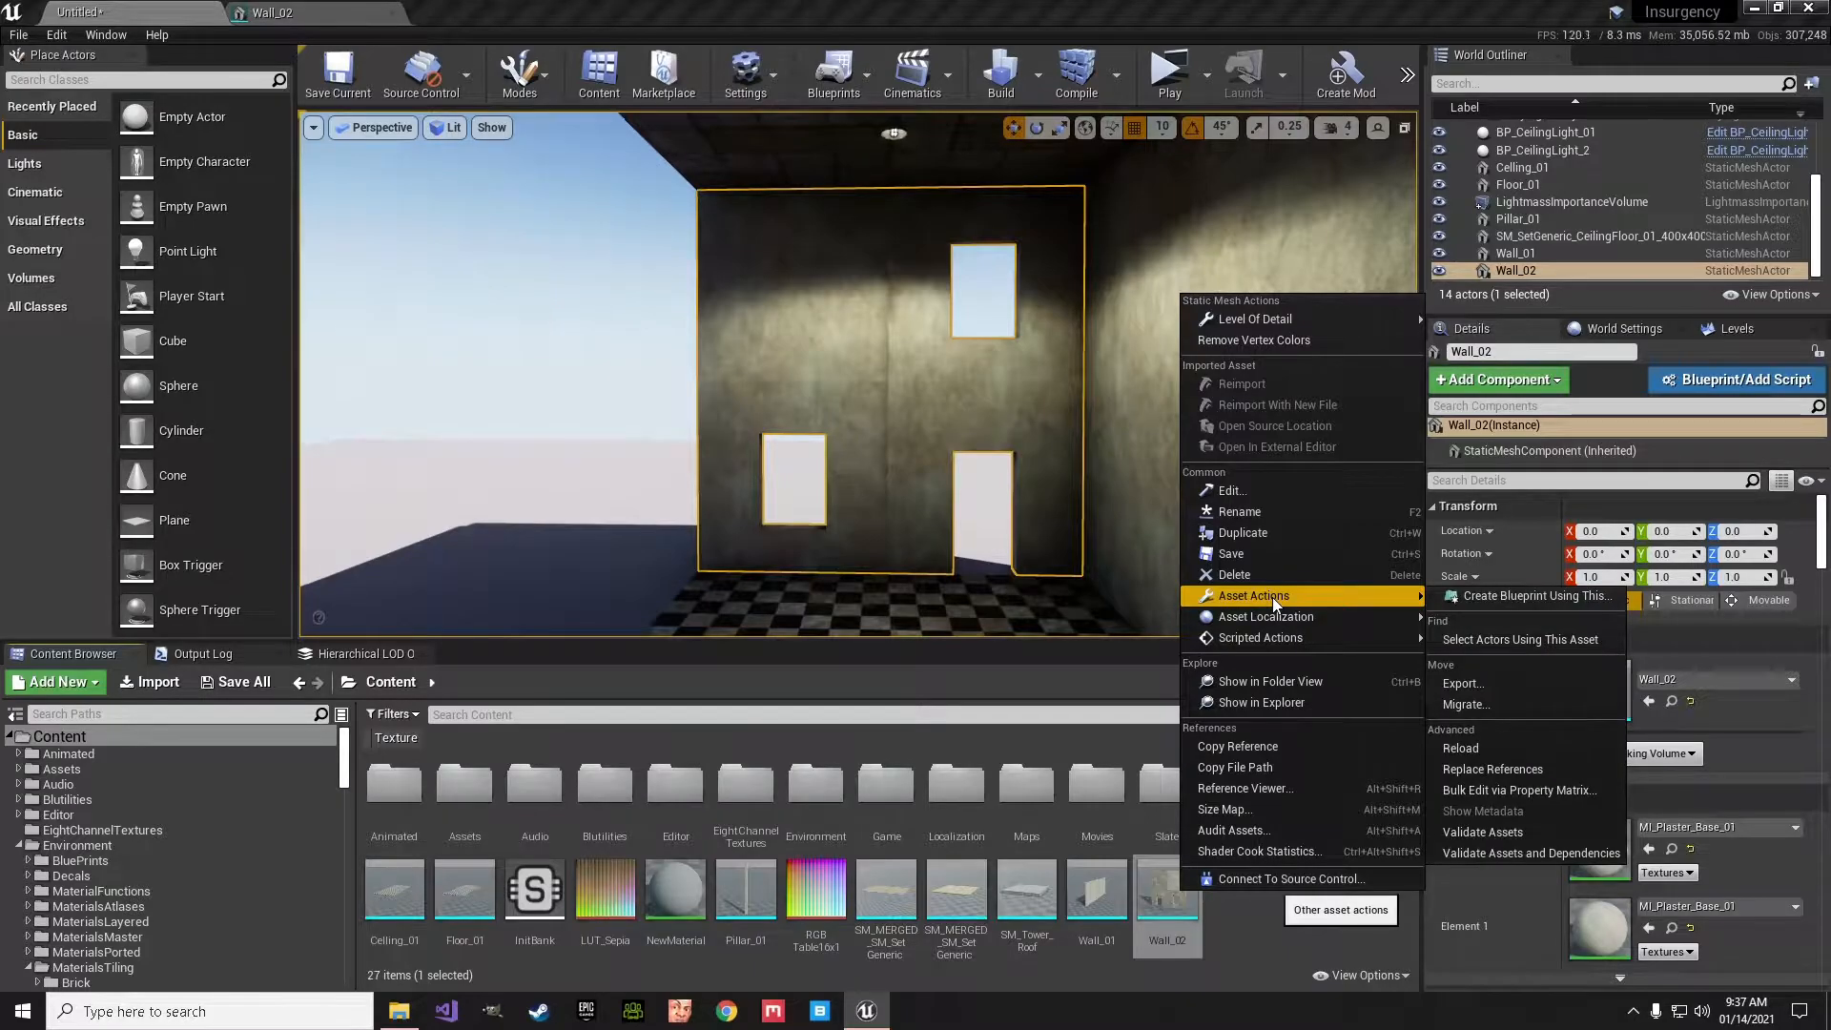
left_click(1474, 681)
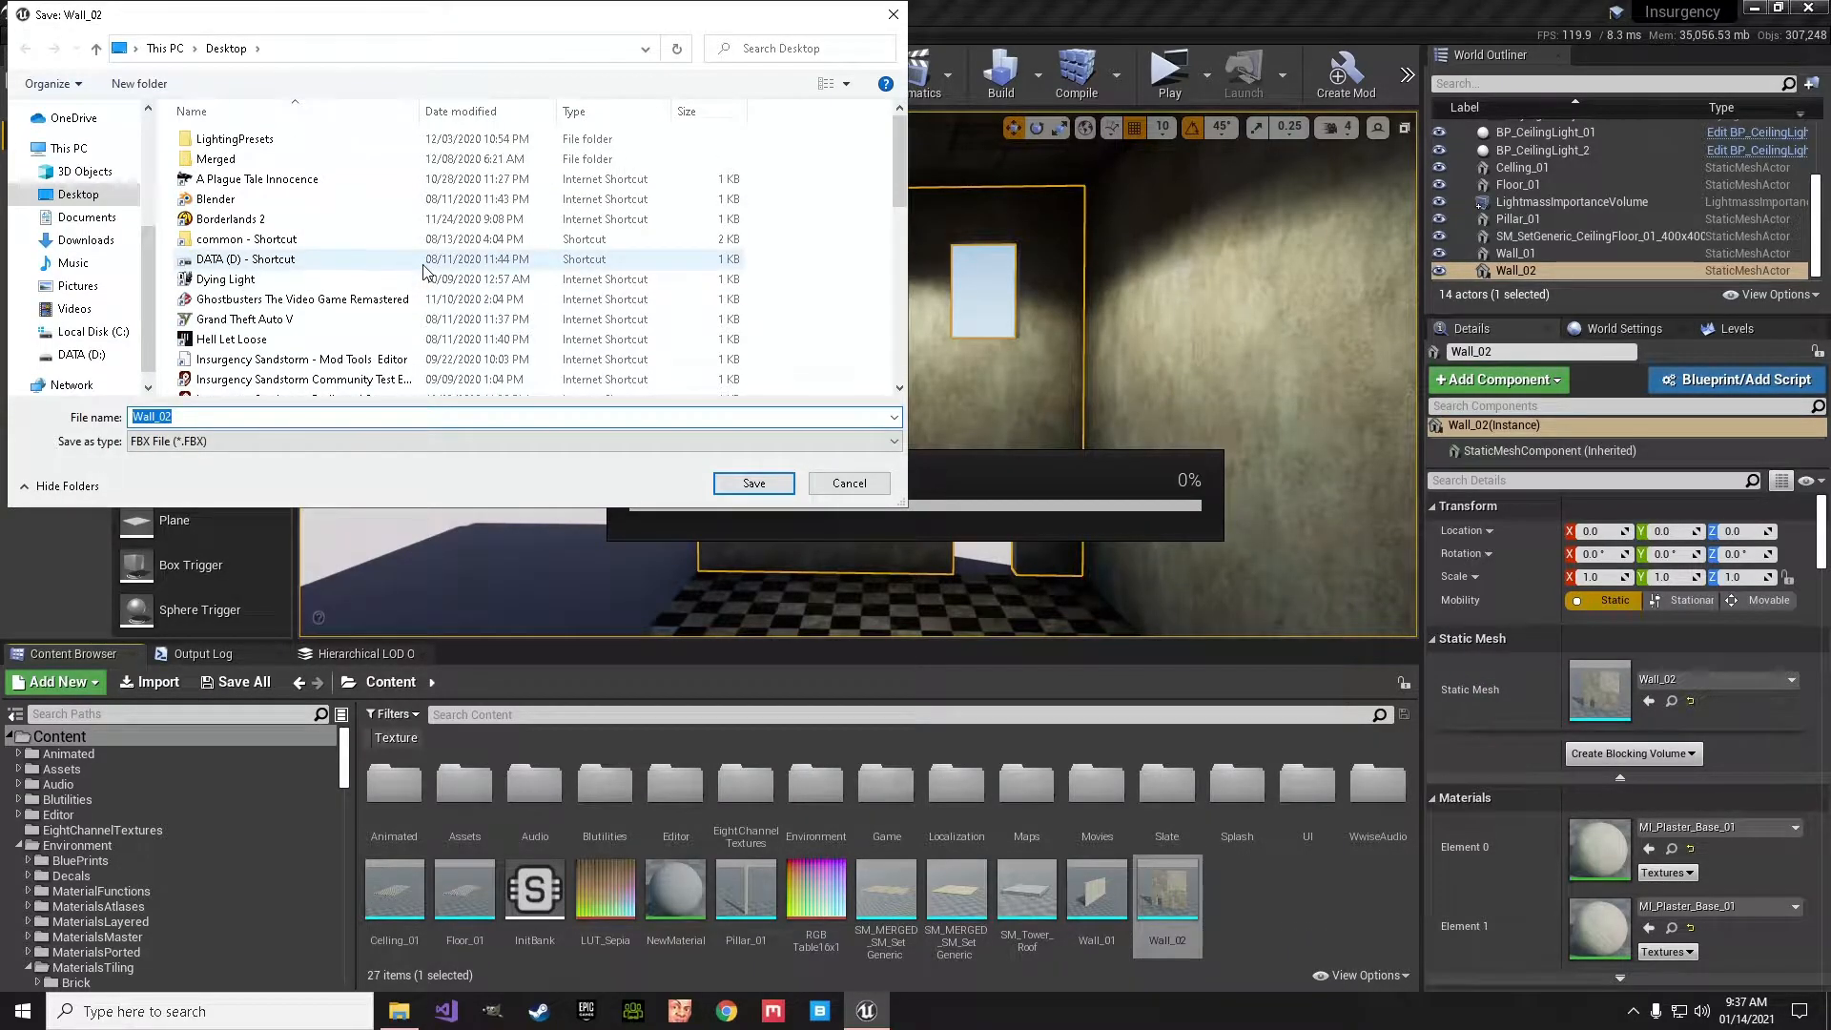
left_click(79, 195)
left_click(159, 420)
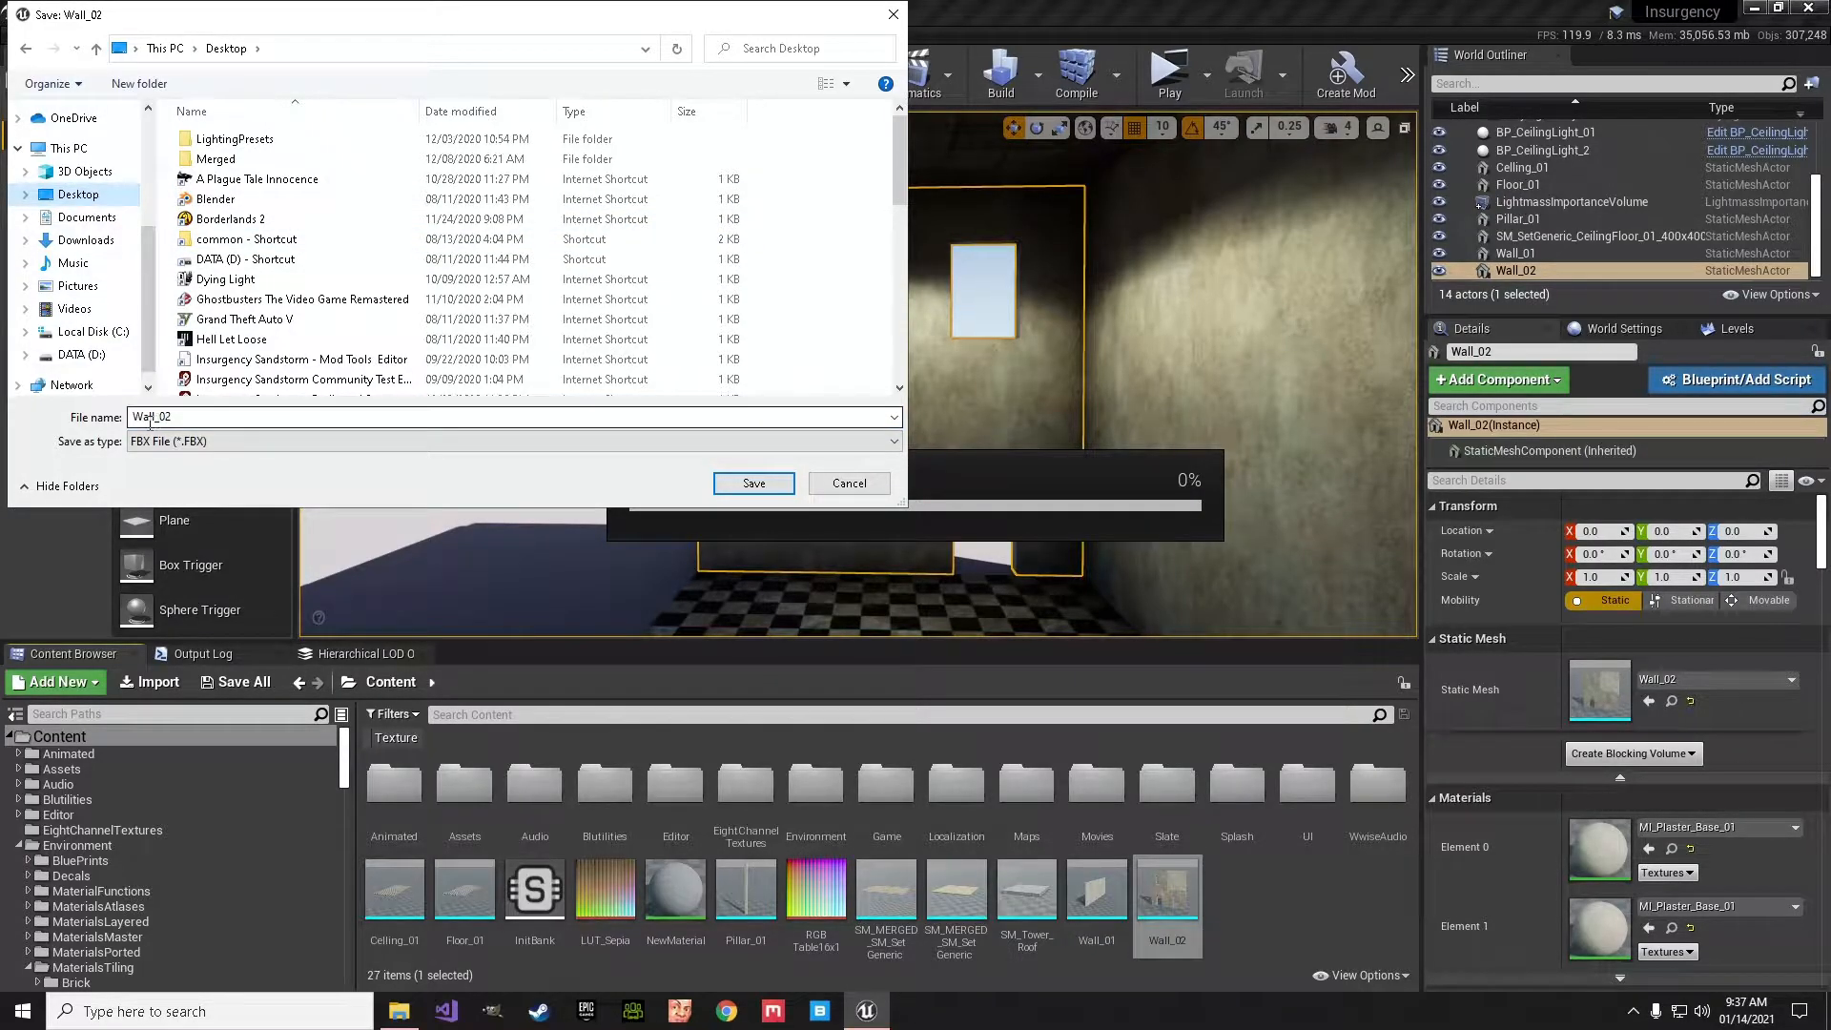
left_click(756, 483)
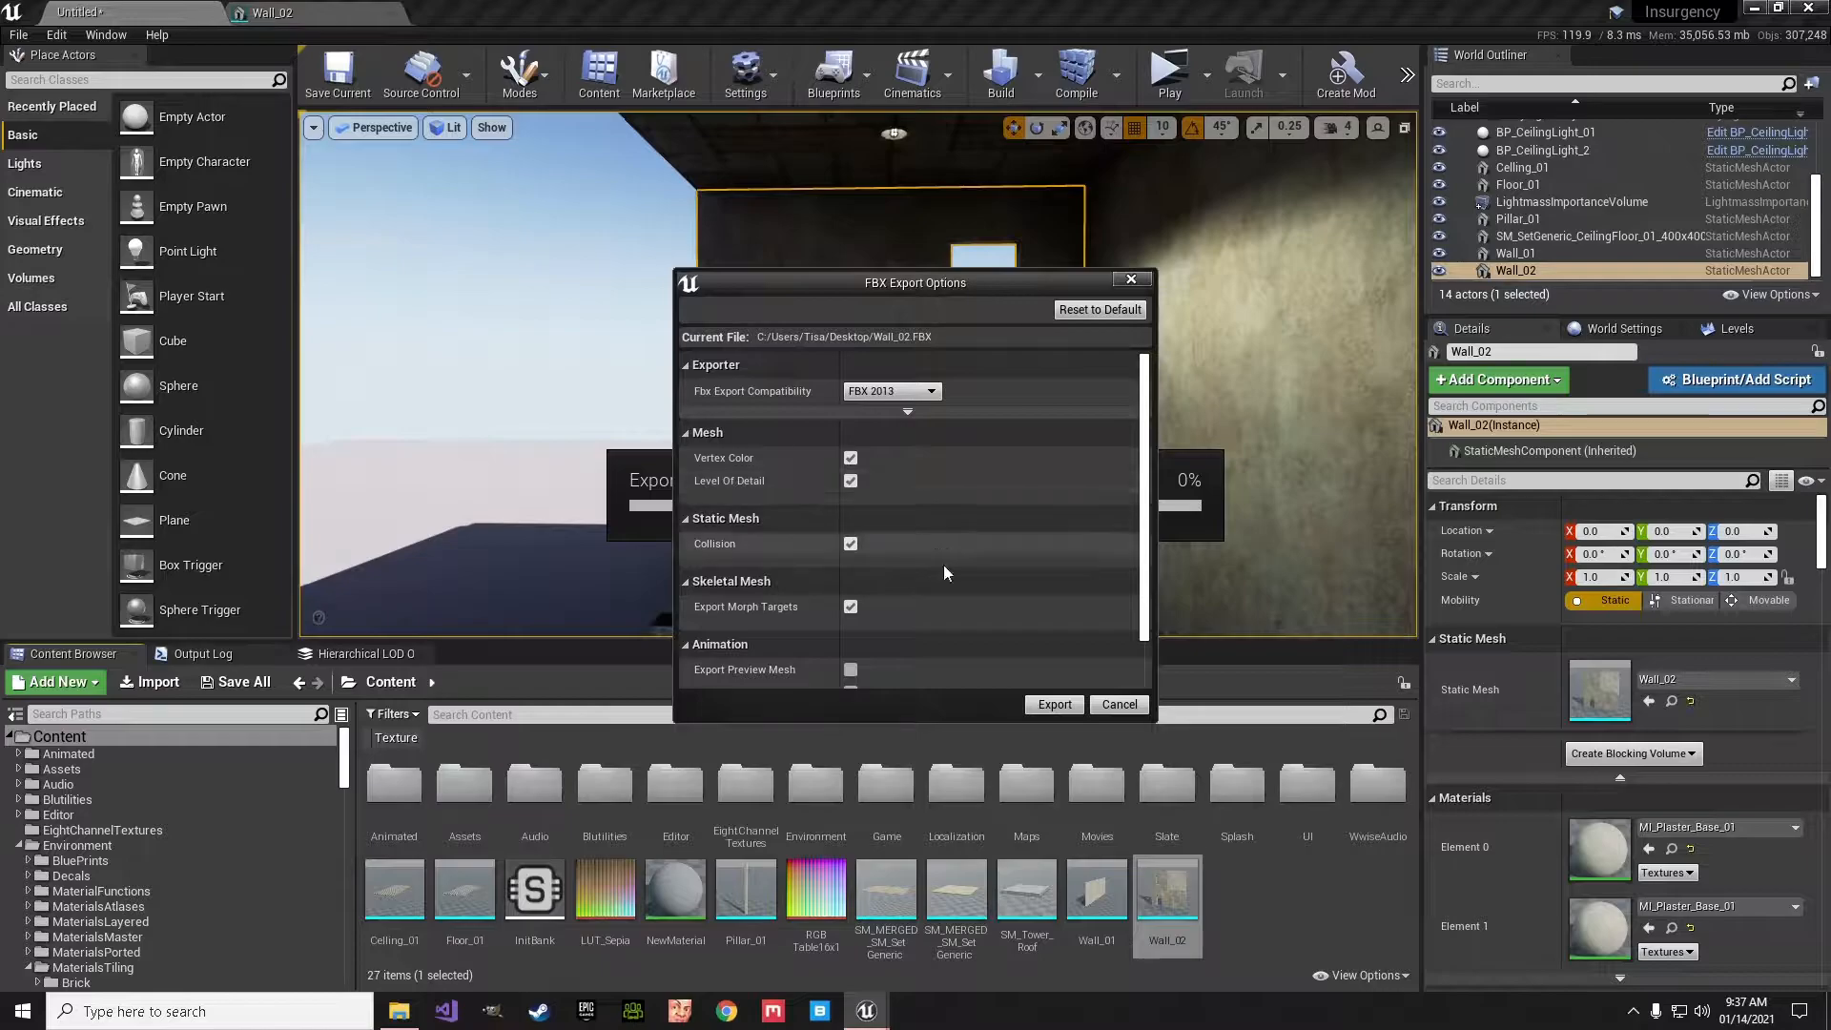
left_click(1055, 705)
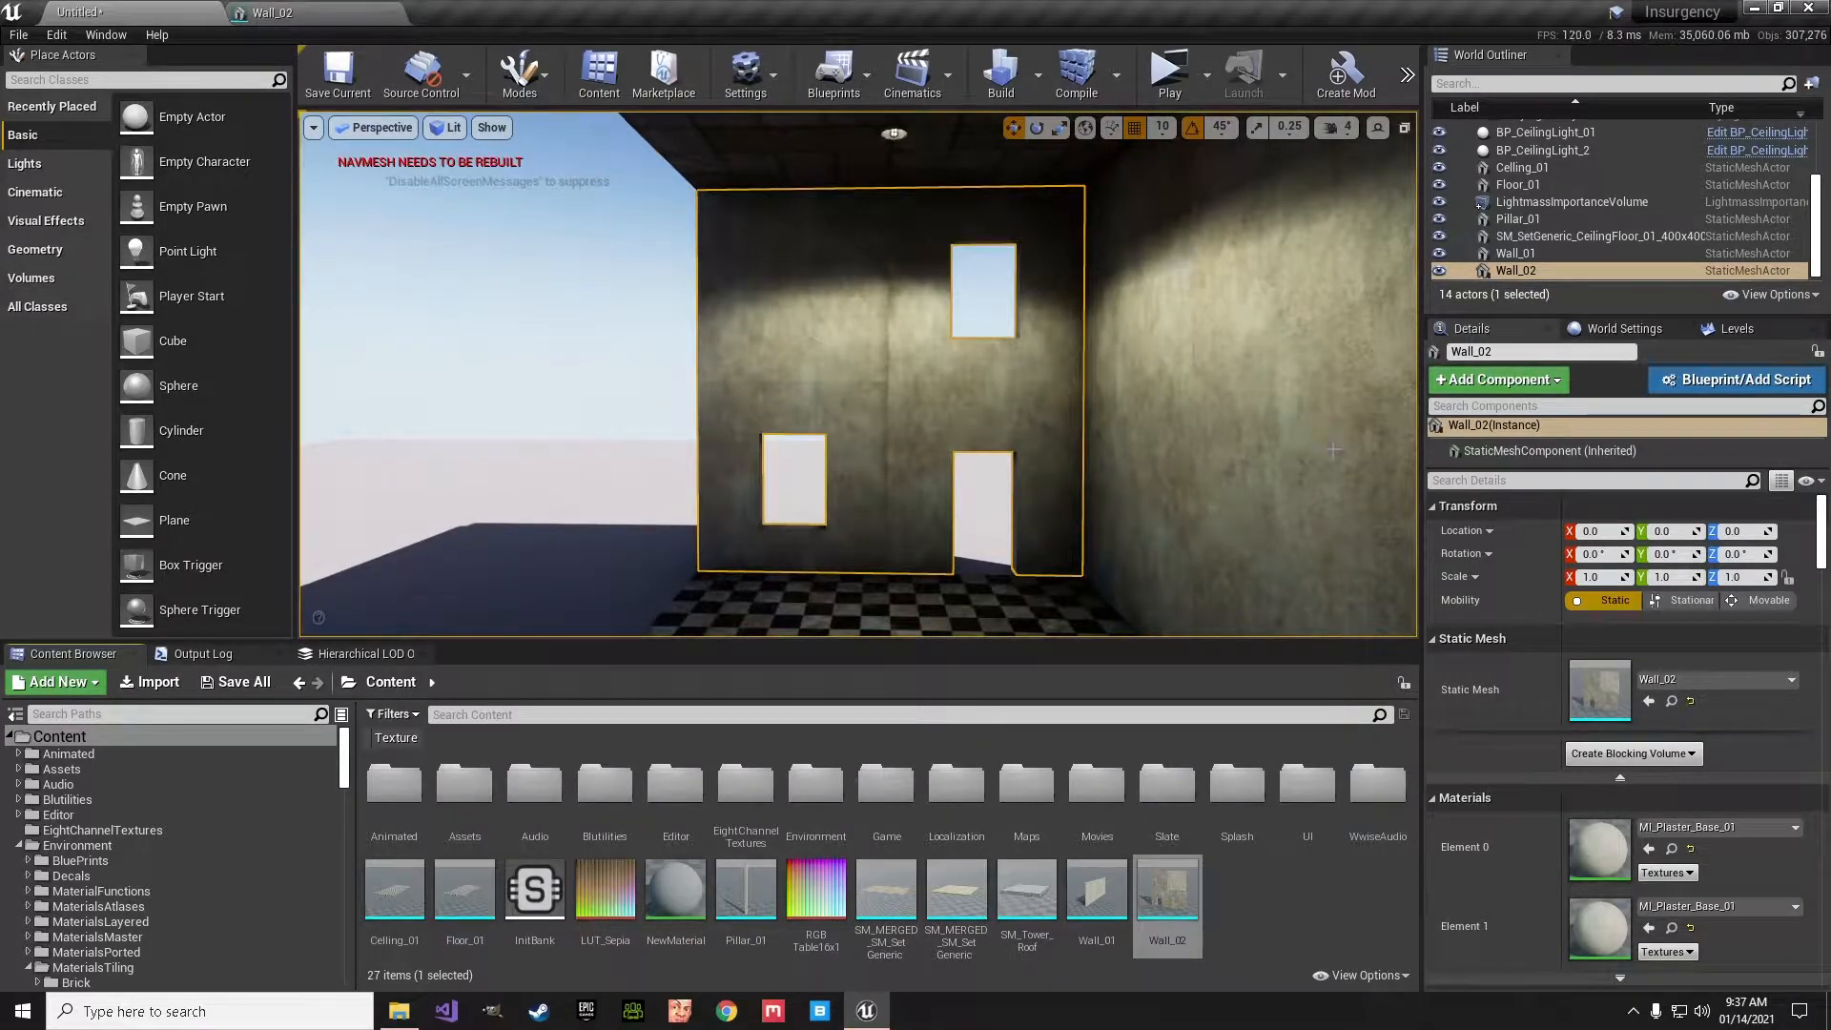
- Switch to Blender and delete the default cube, camera and light from the new scene
left_click(1758, 7)
double_click(1710, 515)
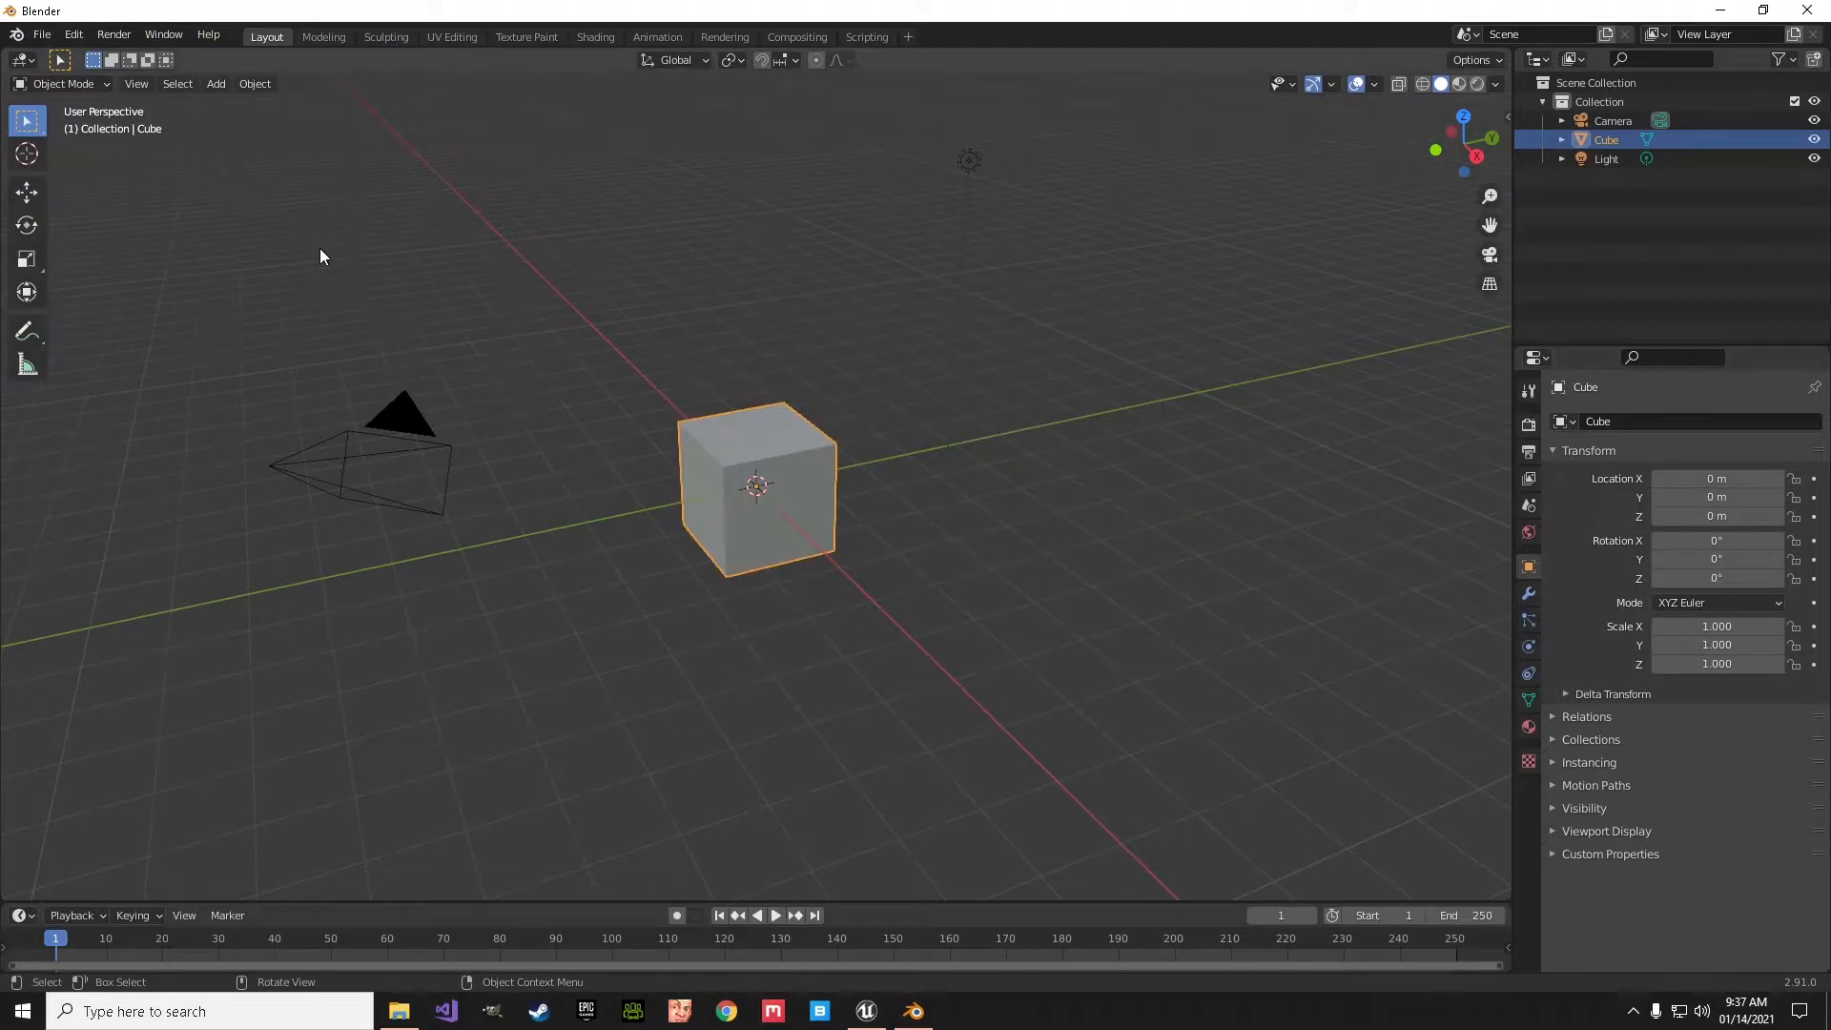
key("a")
key("x")
left_click(319, 246)
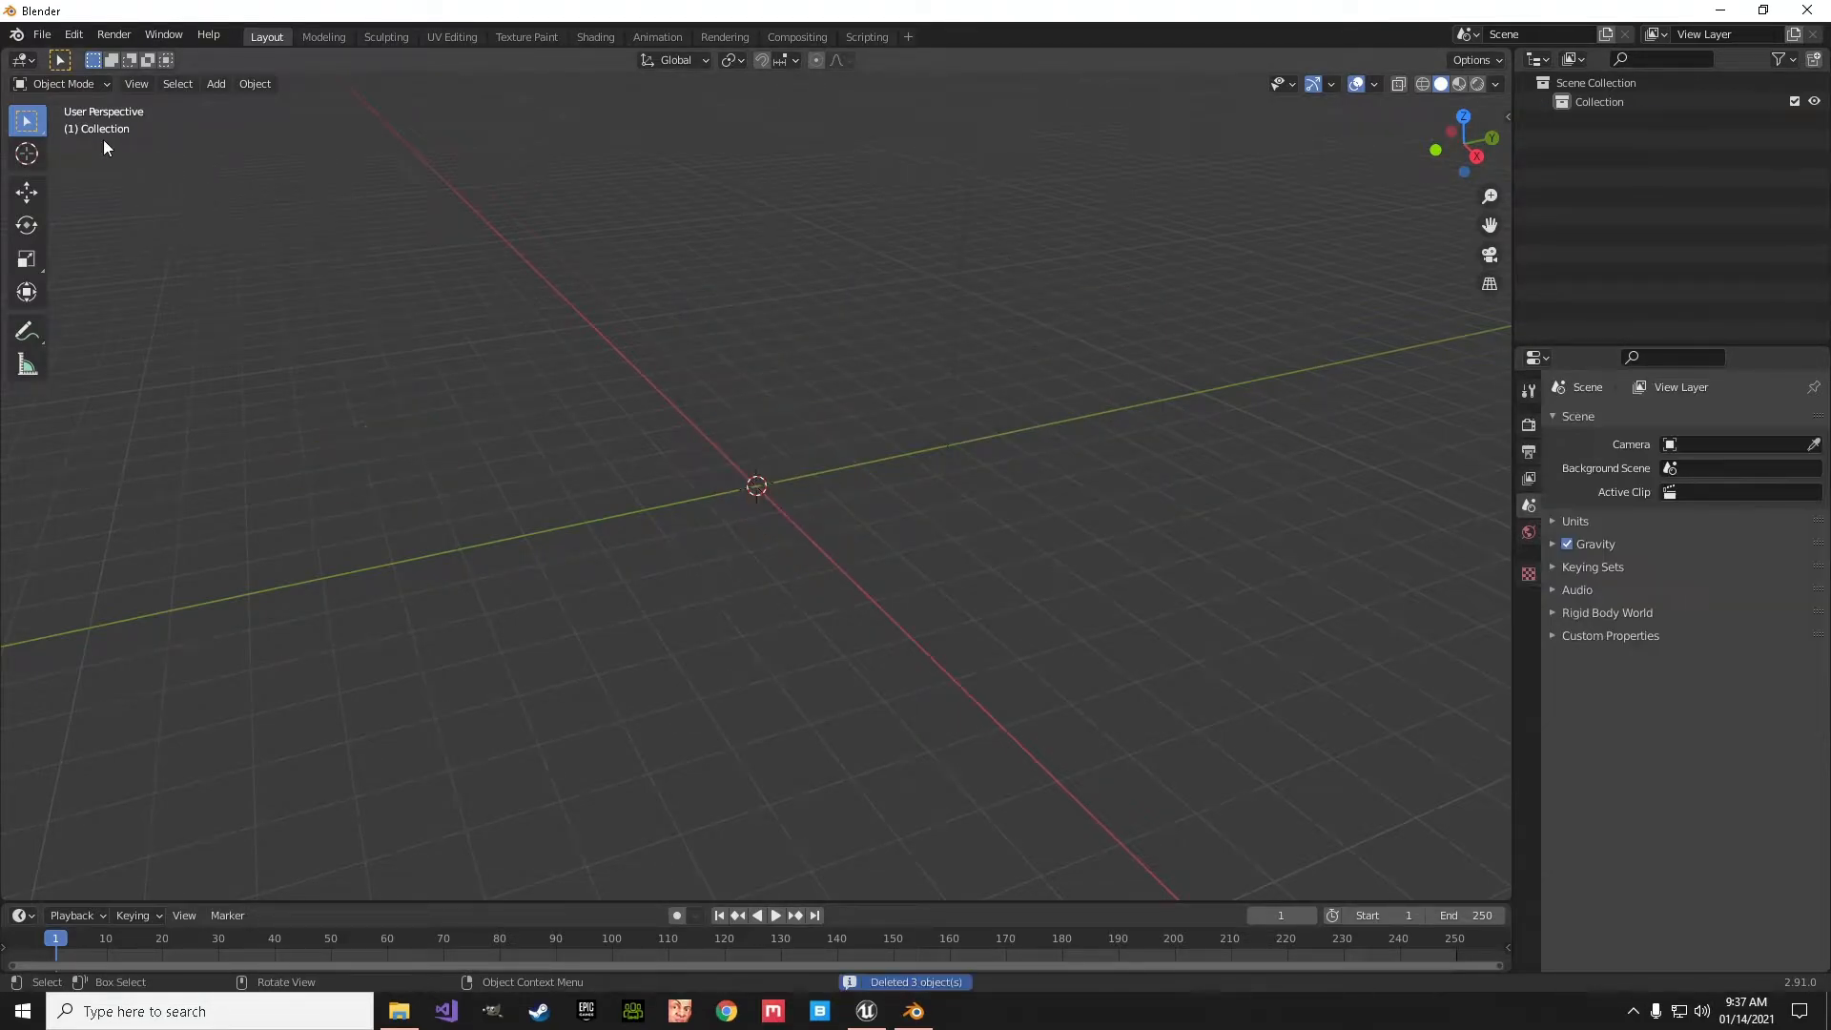
- Import Wall_02.FBX from the Desktop with the default FBX import settings
left_click(42, 36)
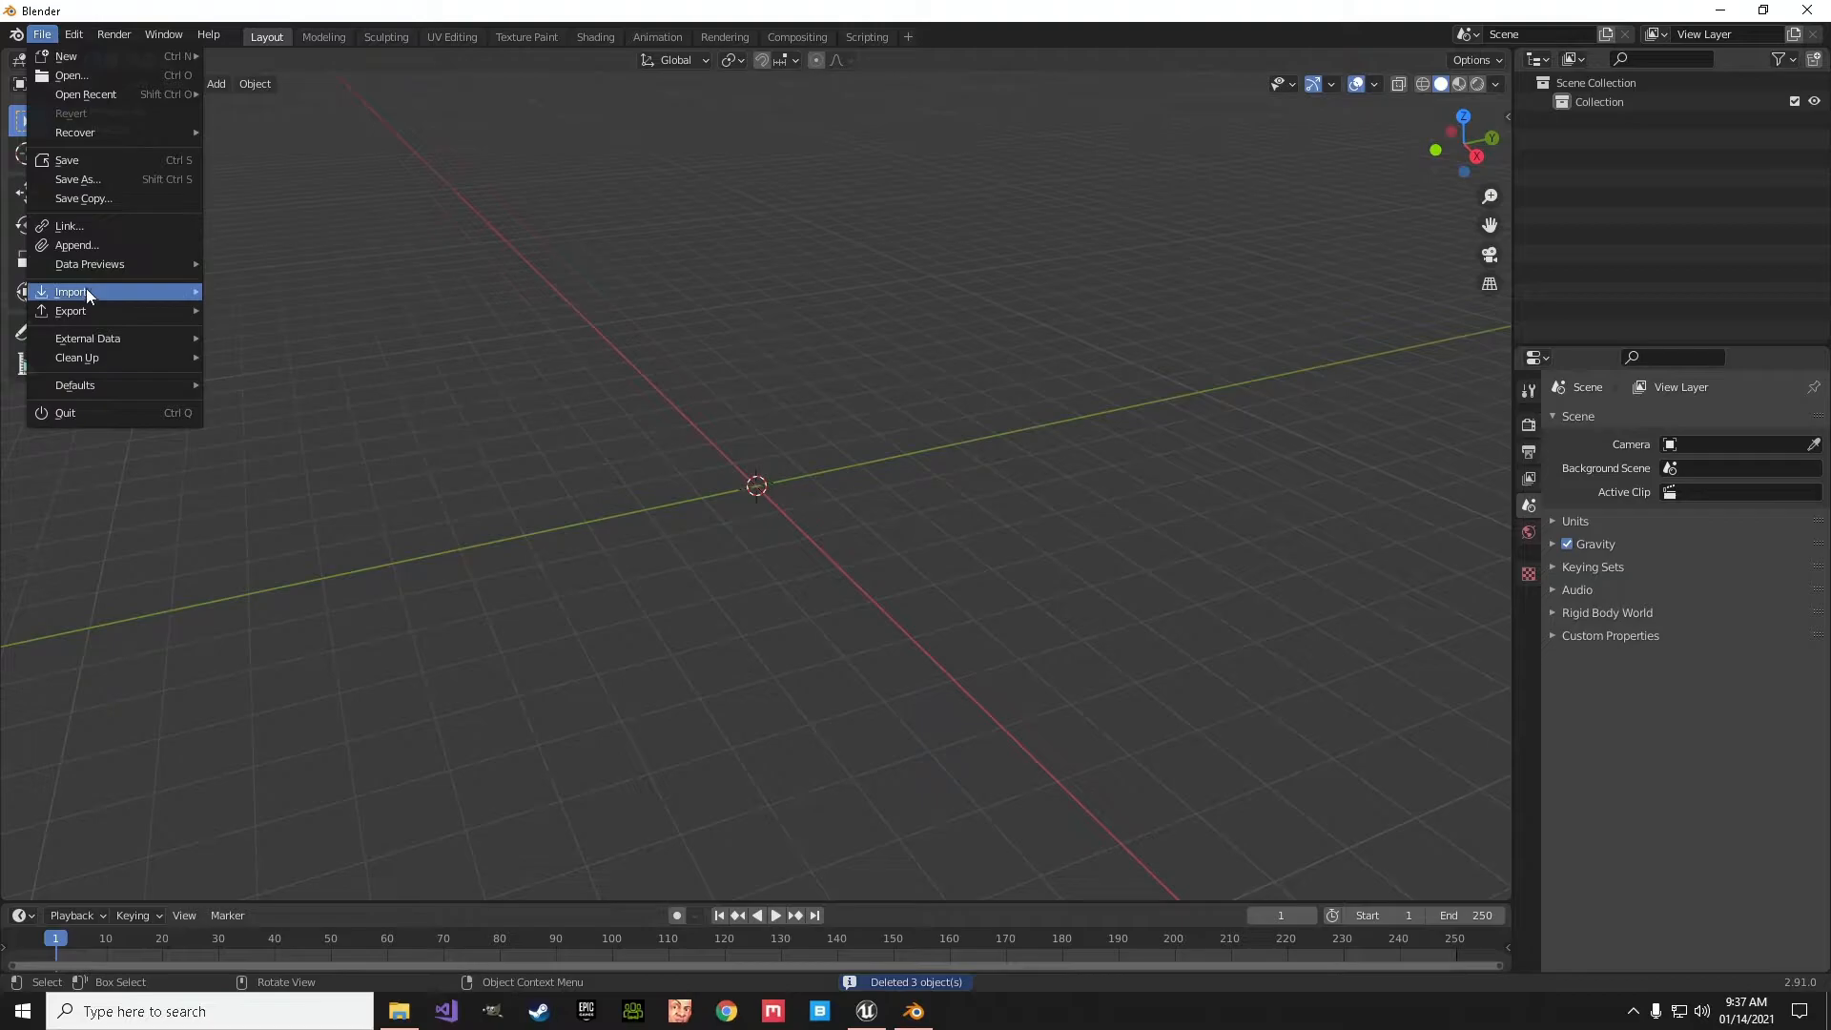
mouse_move(85, 292)
left_click(249, 406)
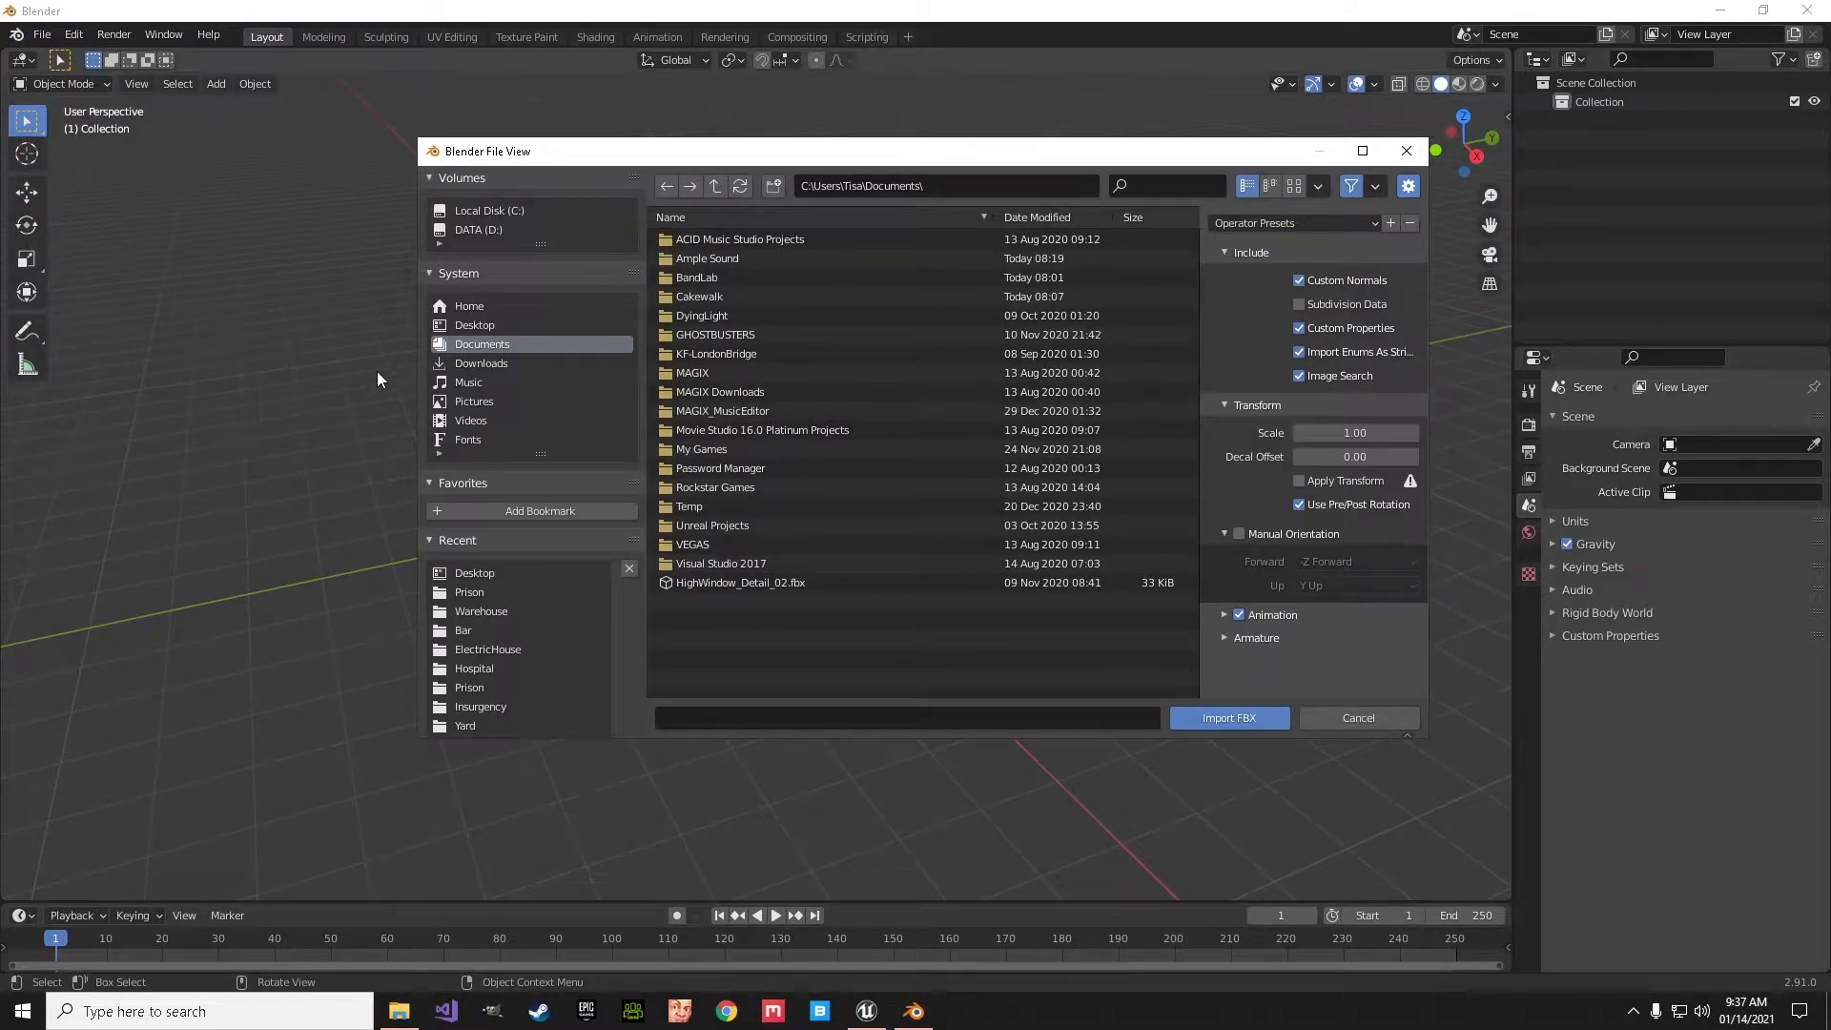
left_click(471, 324)
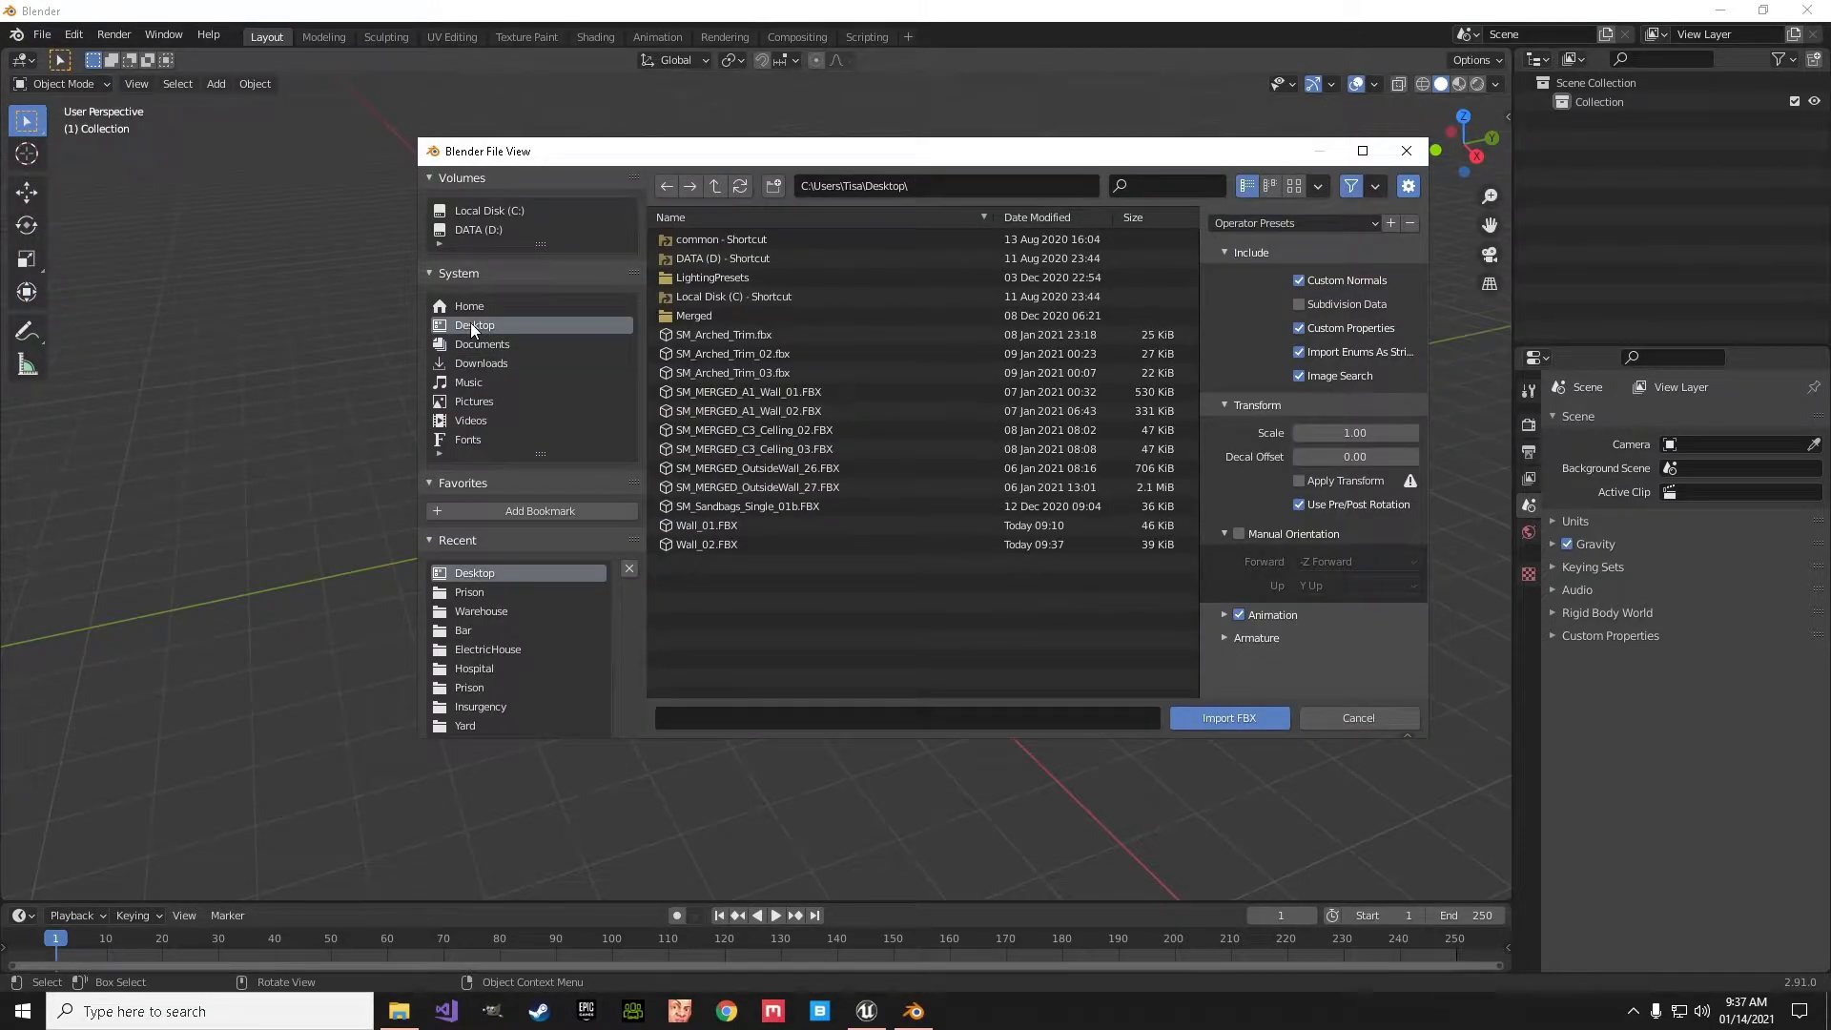
left_click(707, 544)
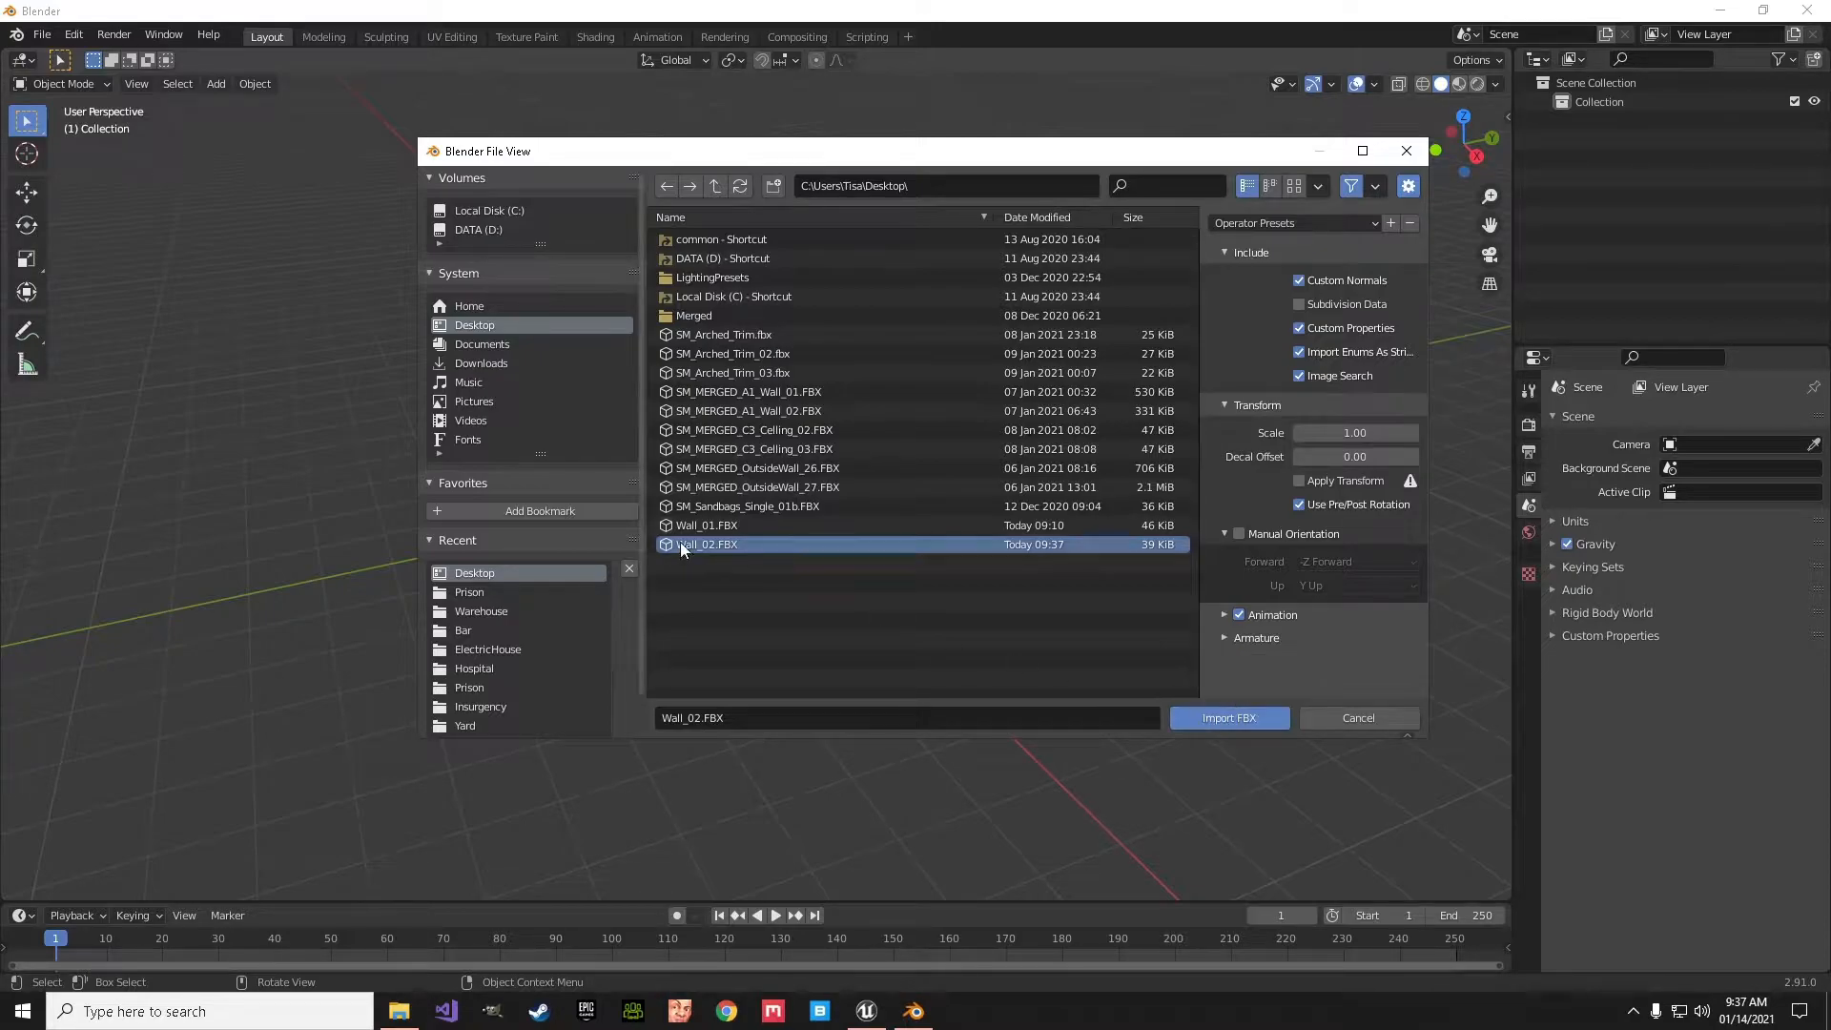
left_click(1222, 715)
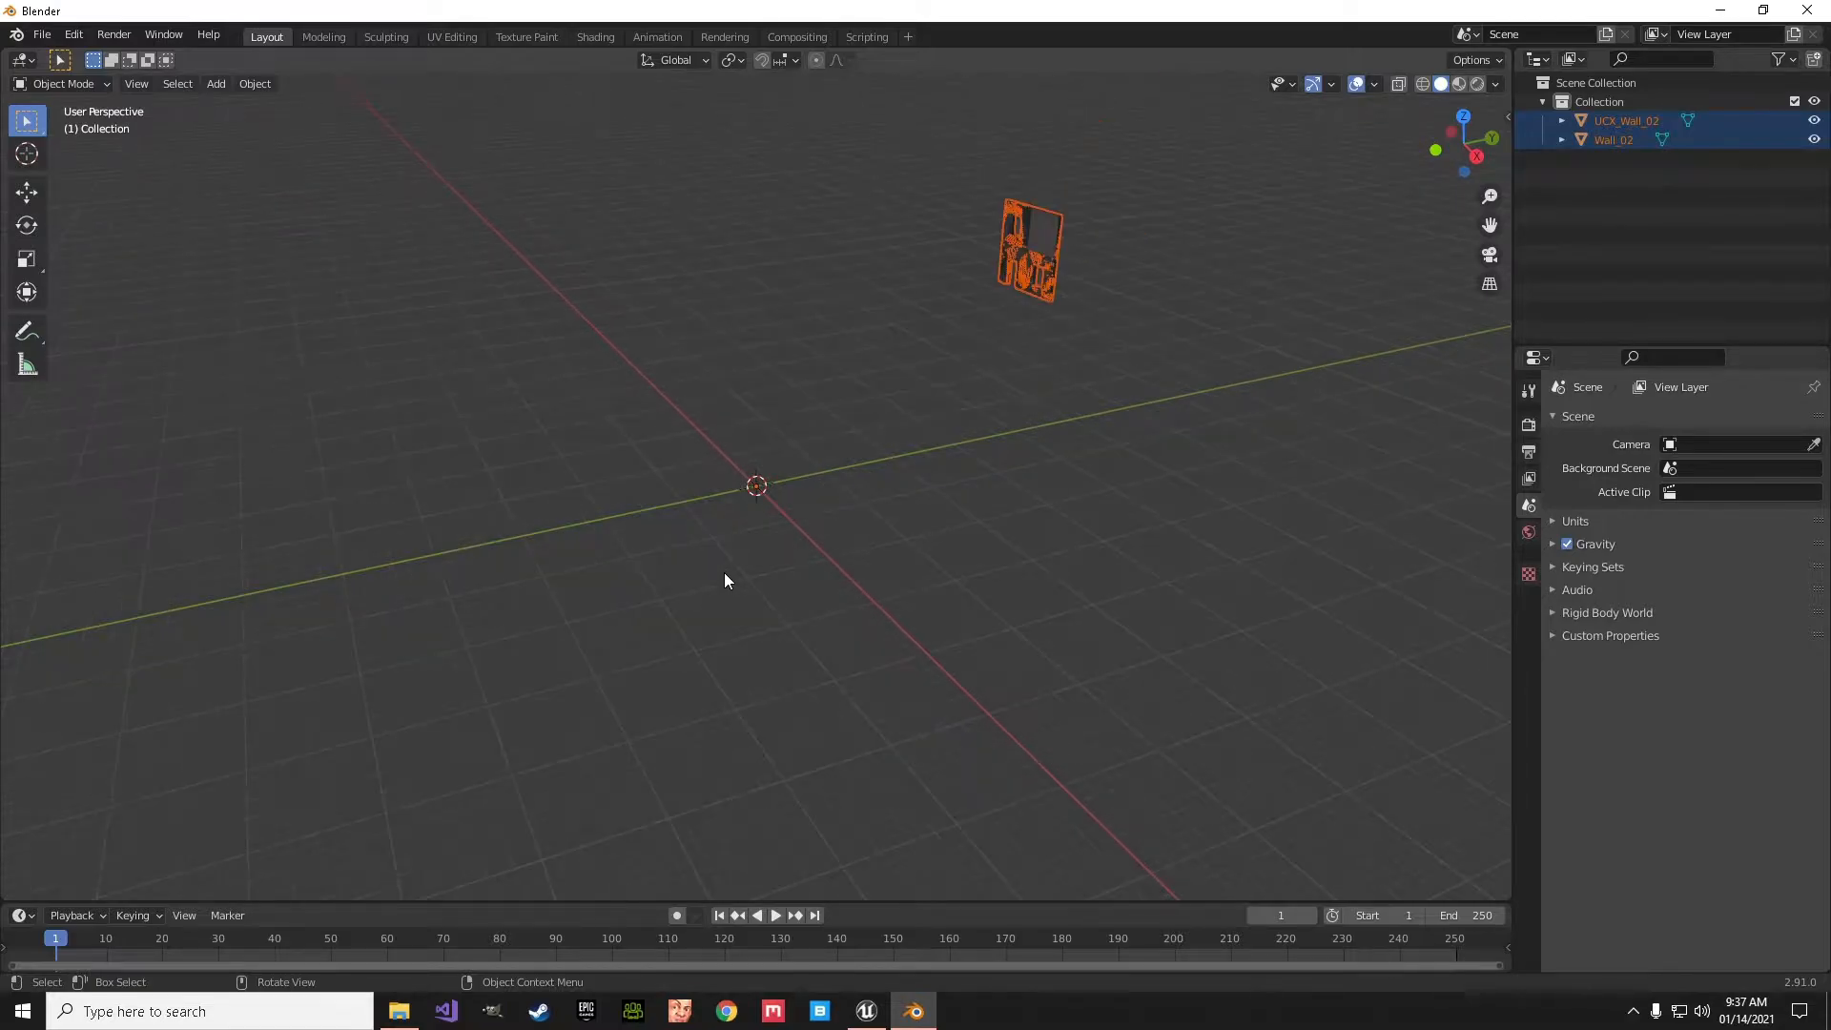
- Inspect the imported wall up close and check the UCX_Wall_02 object's contents in the scene hierarchy
middle_click_drag(982, 489, 736, 510)
scroll(736, 504, "up", 2)
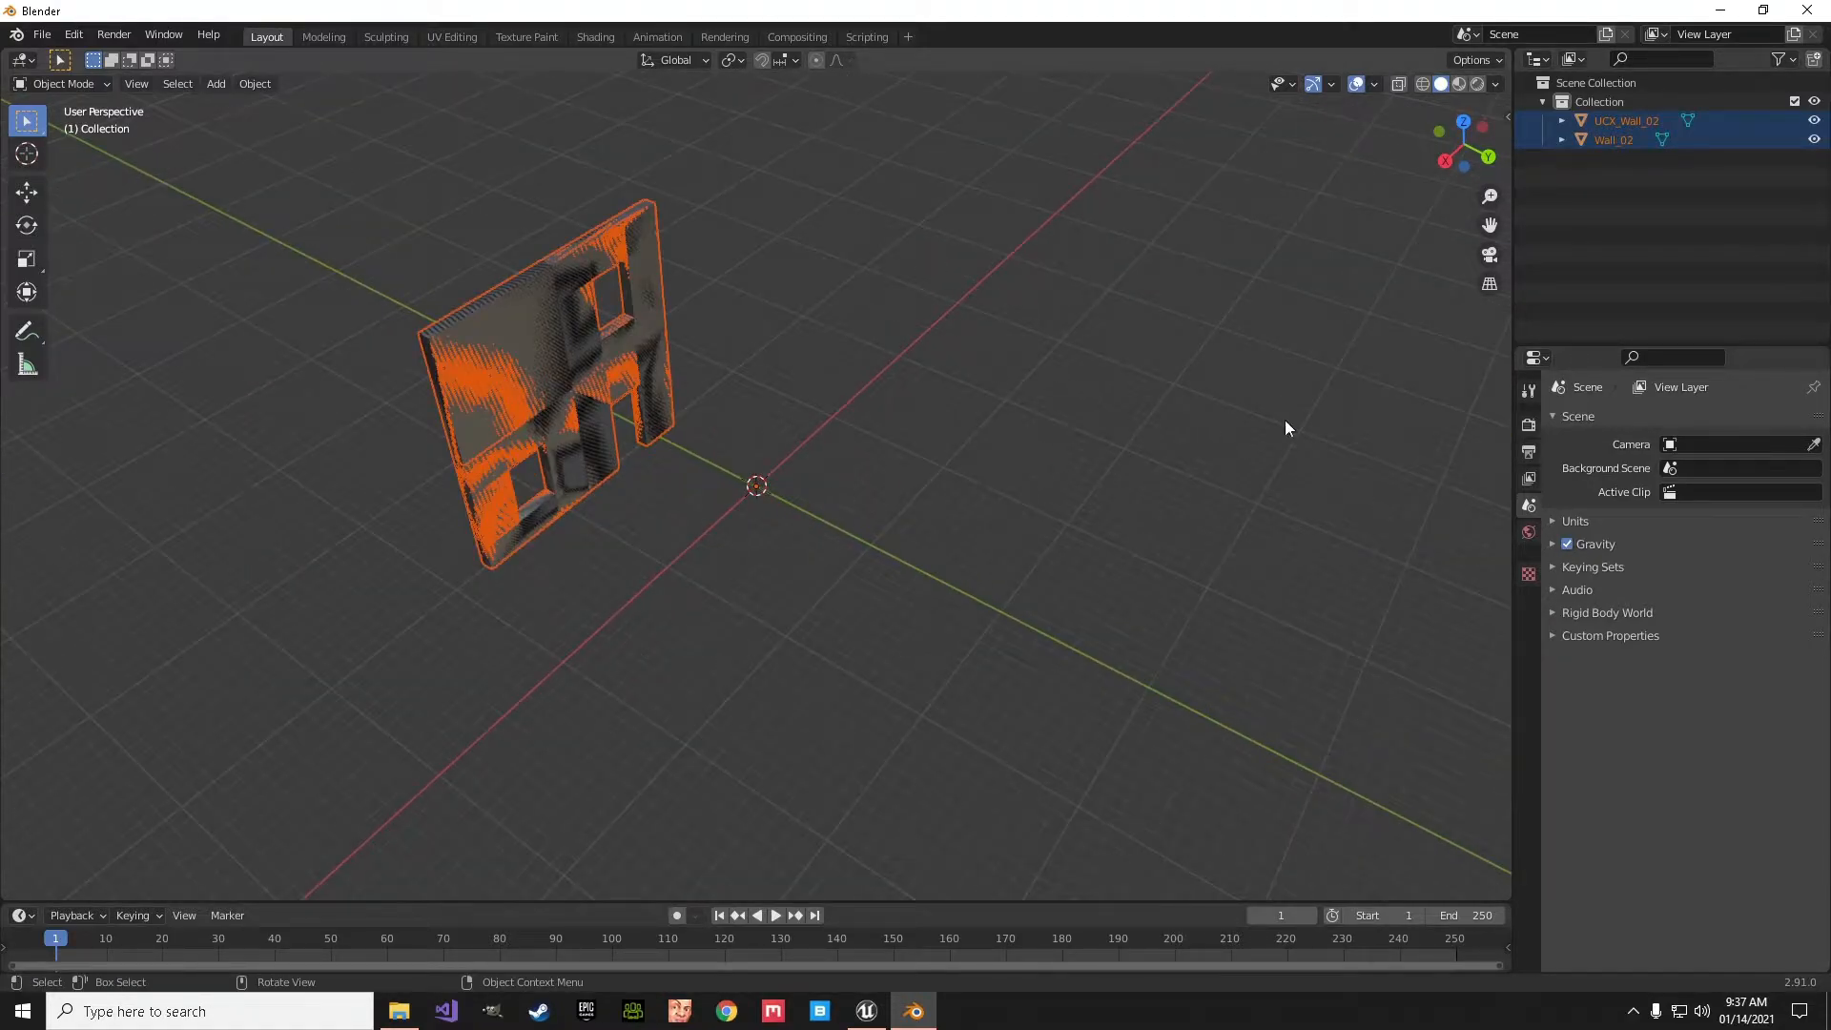
left_click(1561, 121)
left_click(1561, 120)
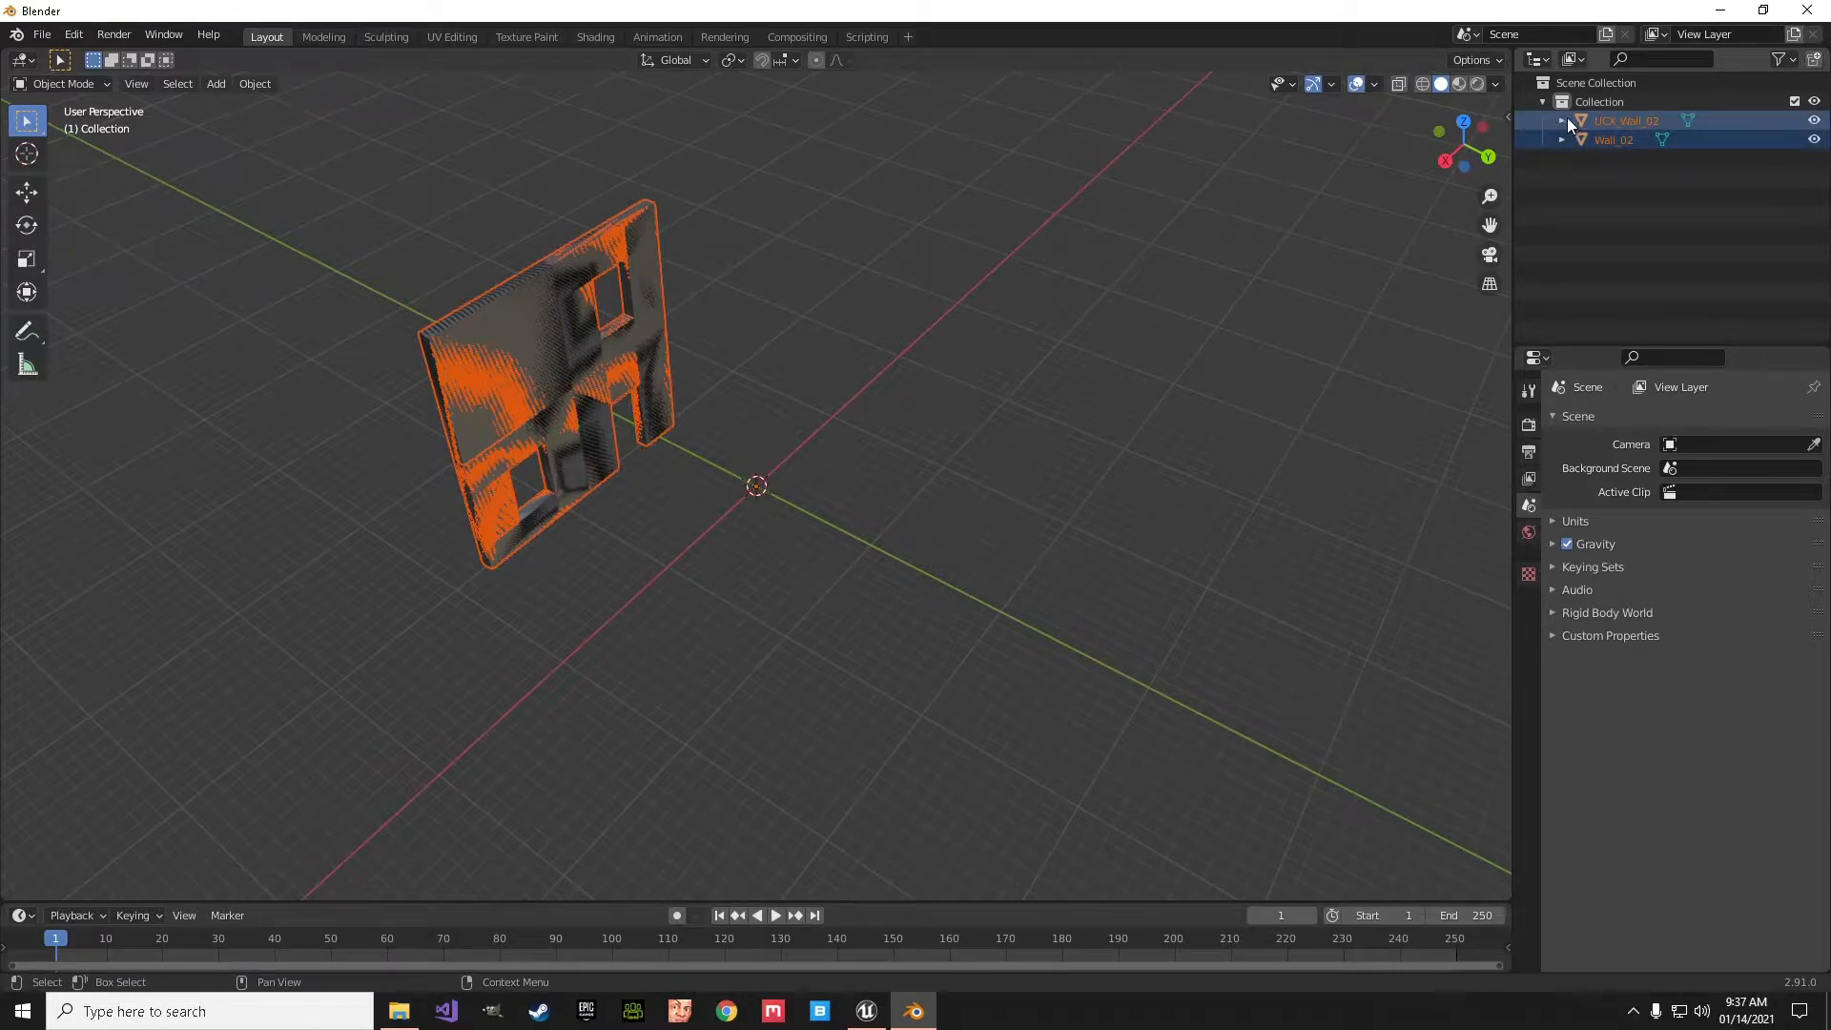
- Hide the UCX_Wall_02 collision mesh in the viewport and select the Wall_02 object
left_click(1816, 120)
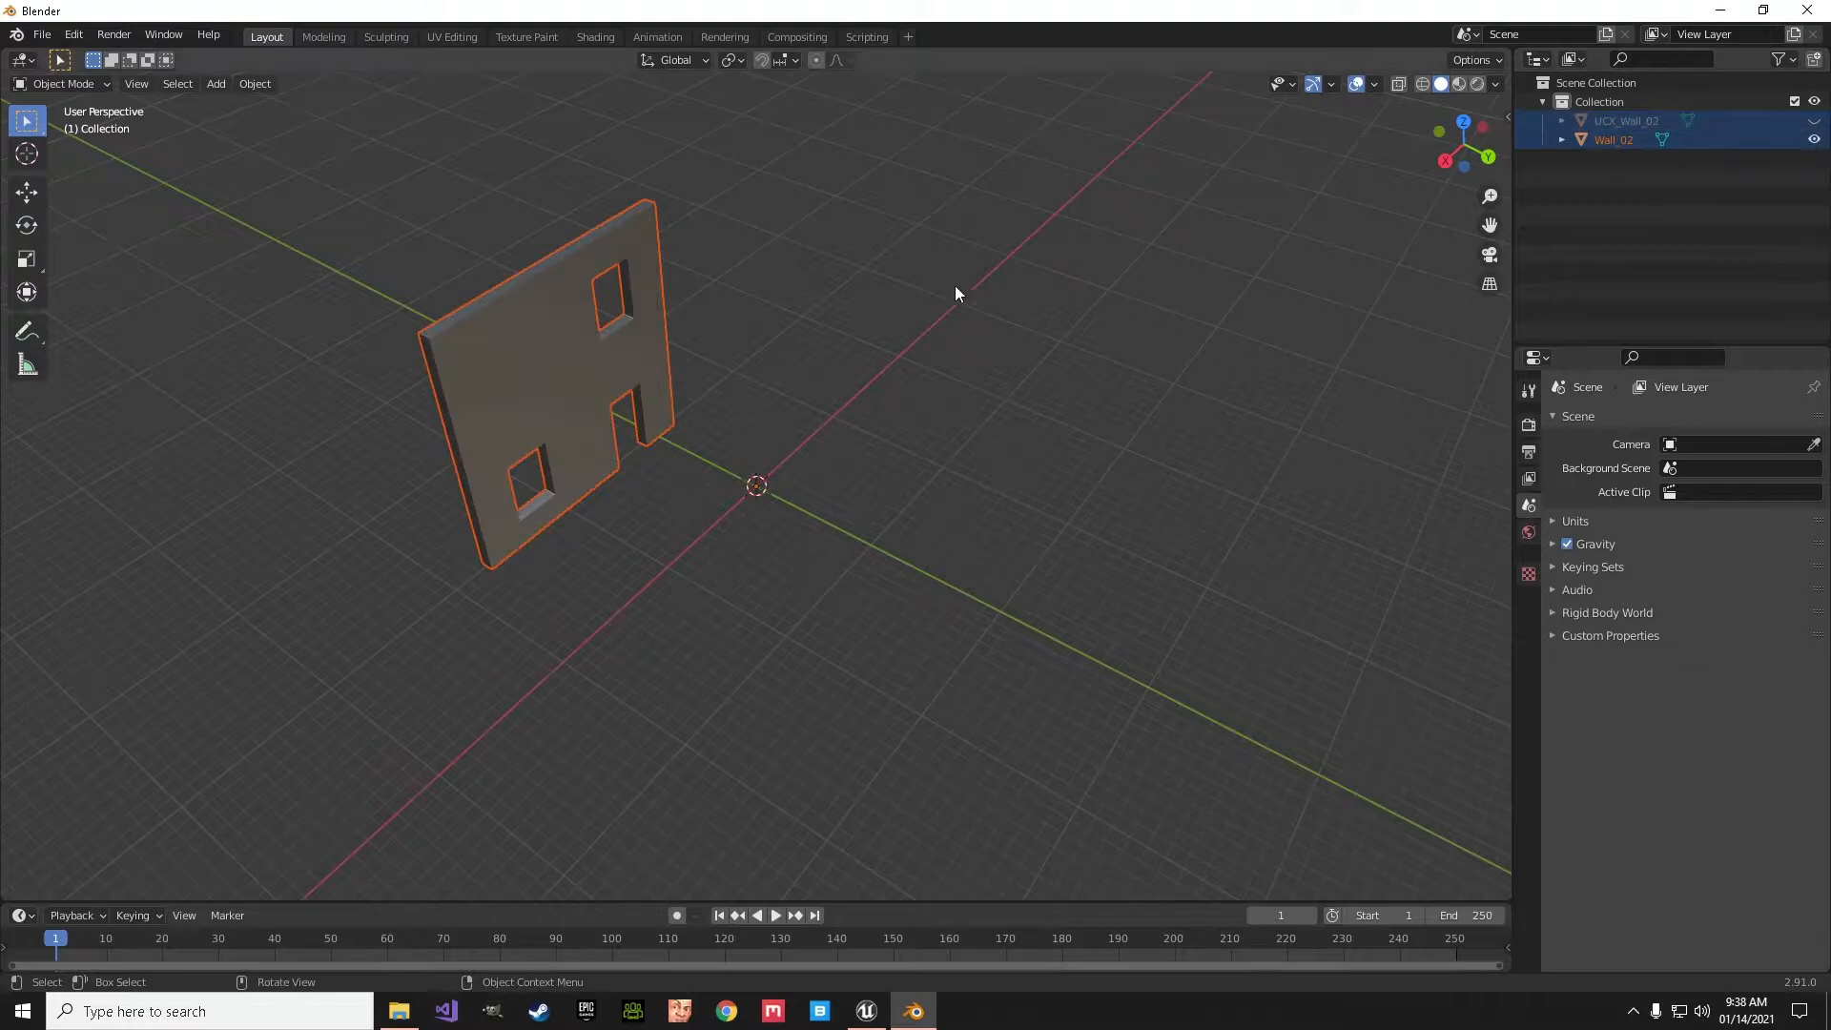
left_click(542, 362)
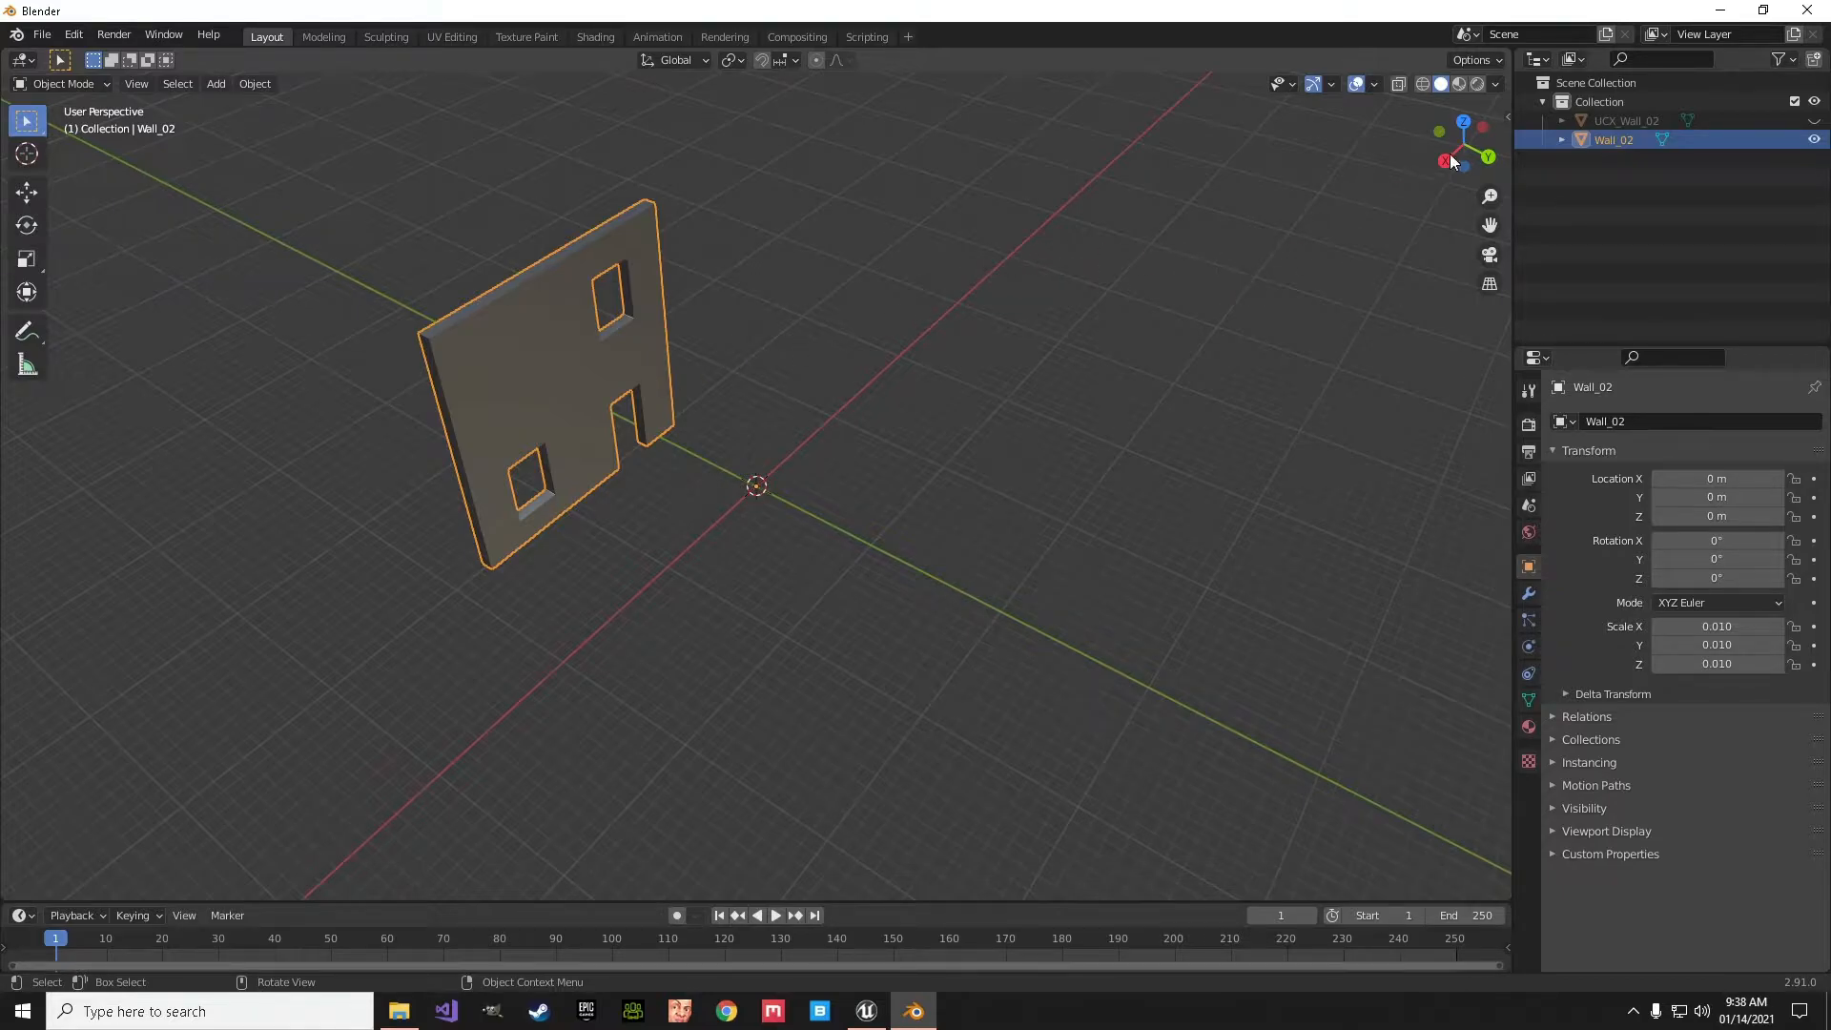
- Turn on the Screencast Keys display for the viewport and hide the sidebar again
left_click(1506, 117)
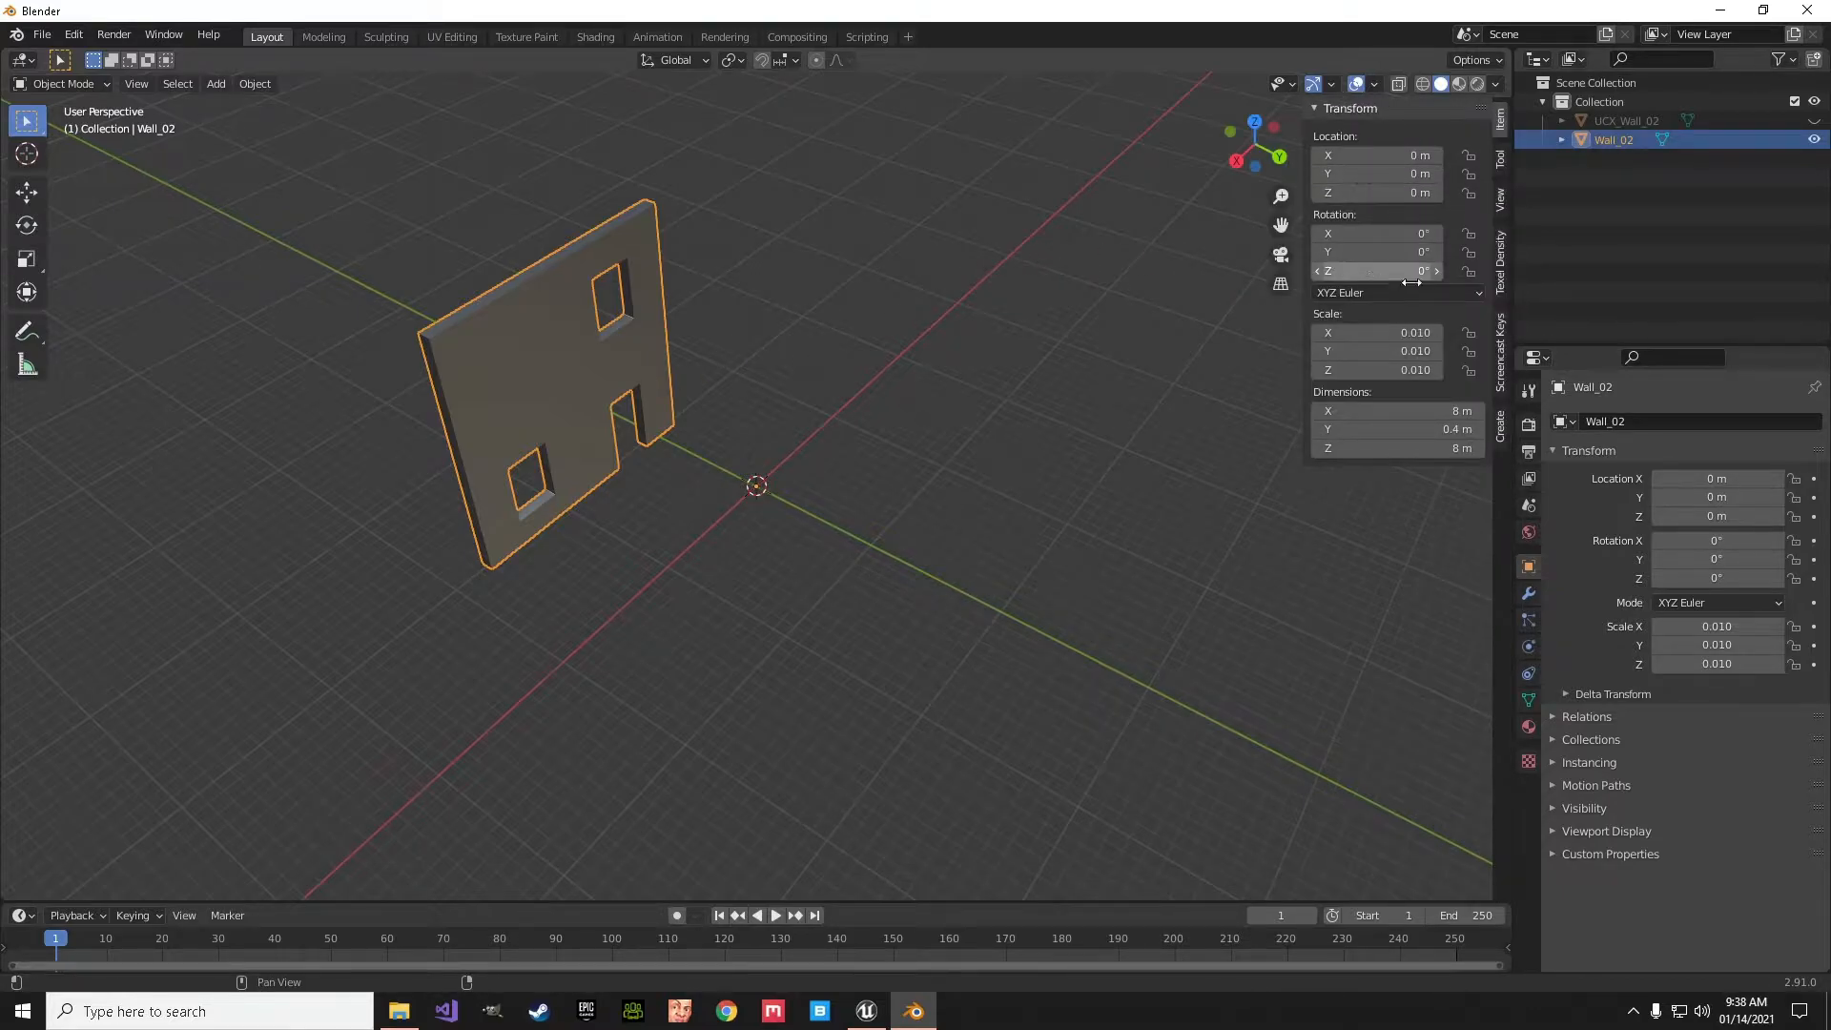
left_click(1501, 347)
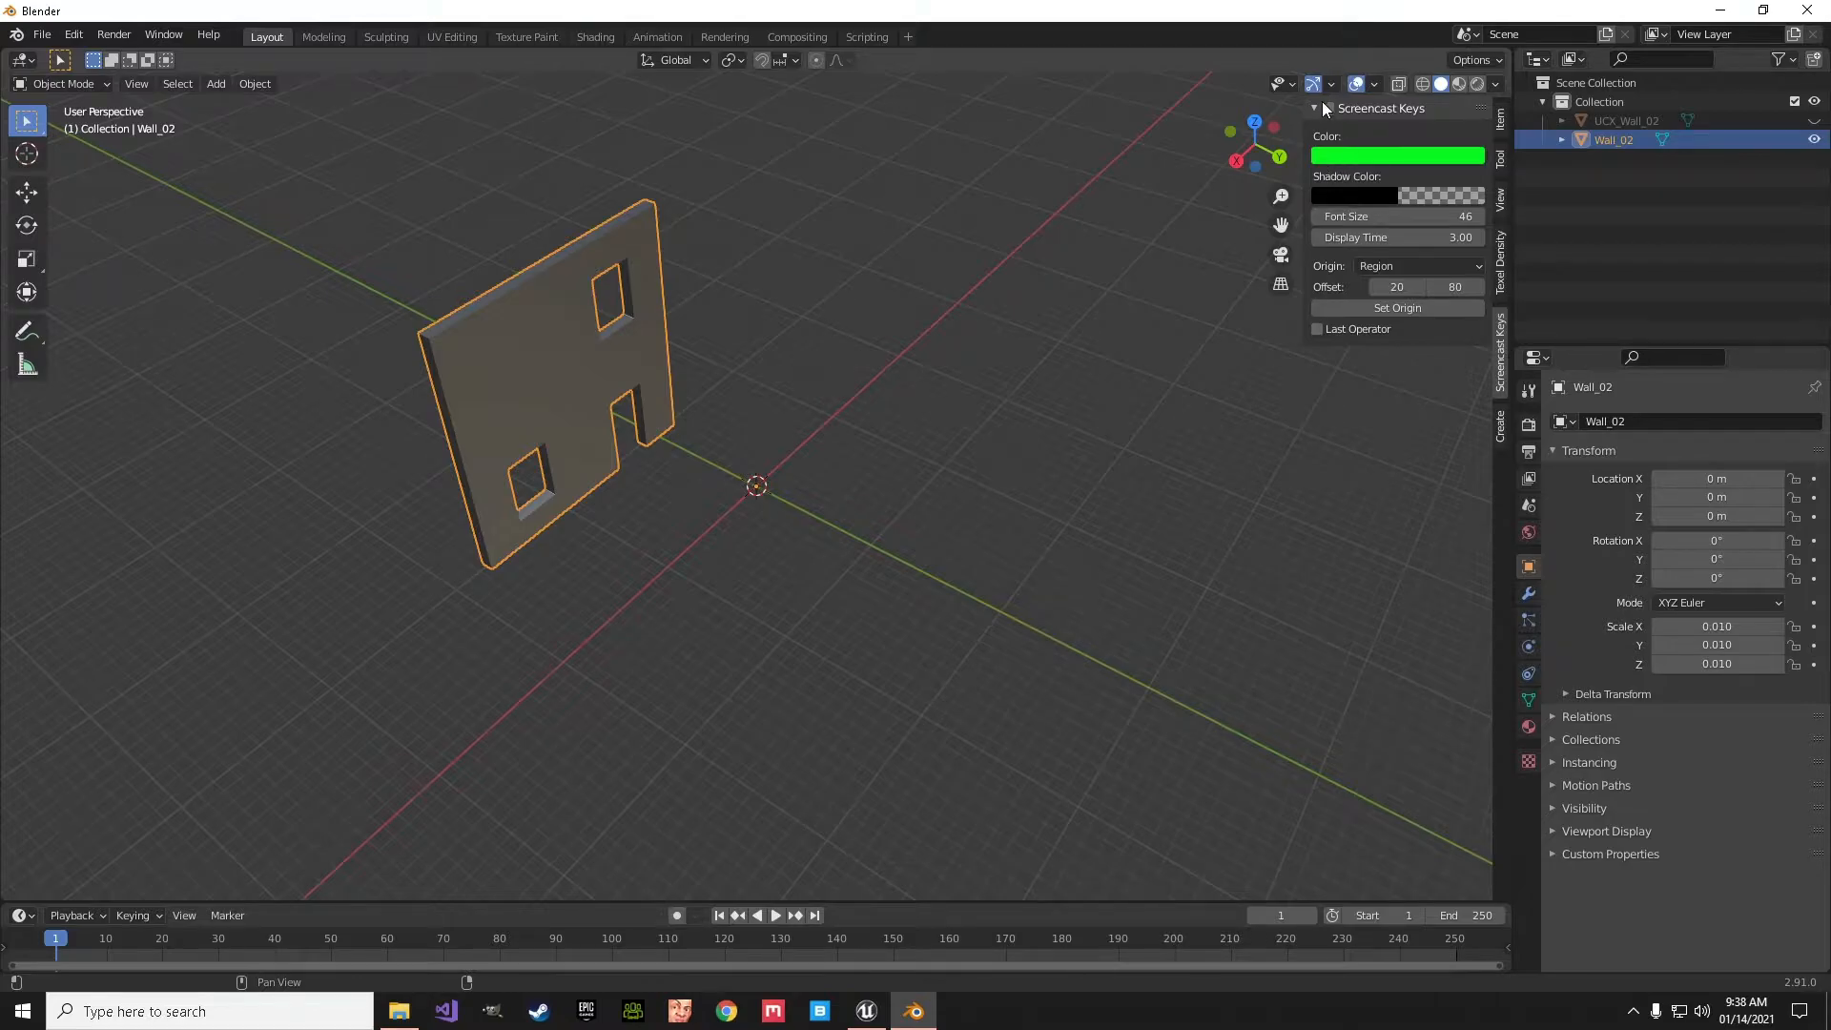
key("n")
- Isolate Wall_02 in local view and convert all of its triangles to quads in Edit Mode
middle_click_drag(1158, 423, 1104, 453)
key("KP_Divide")
middle_click_drag(981, 560, 859, 483)
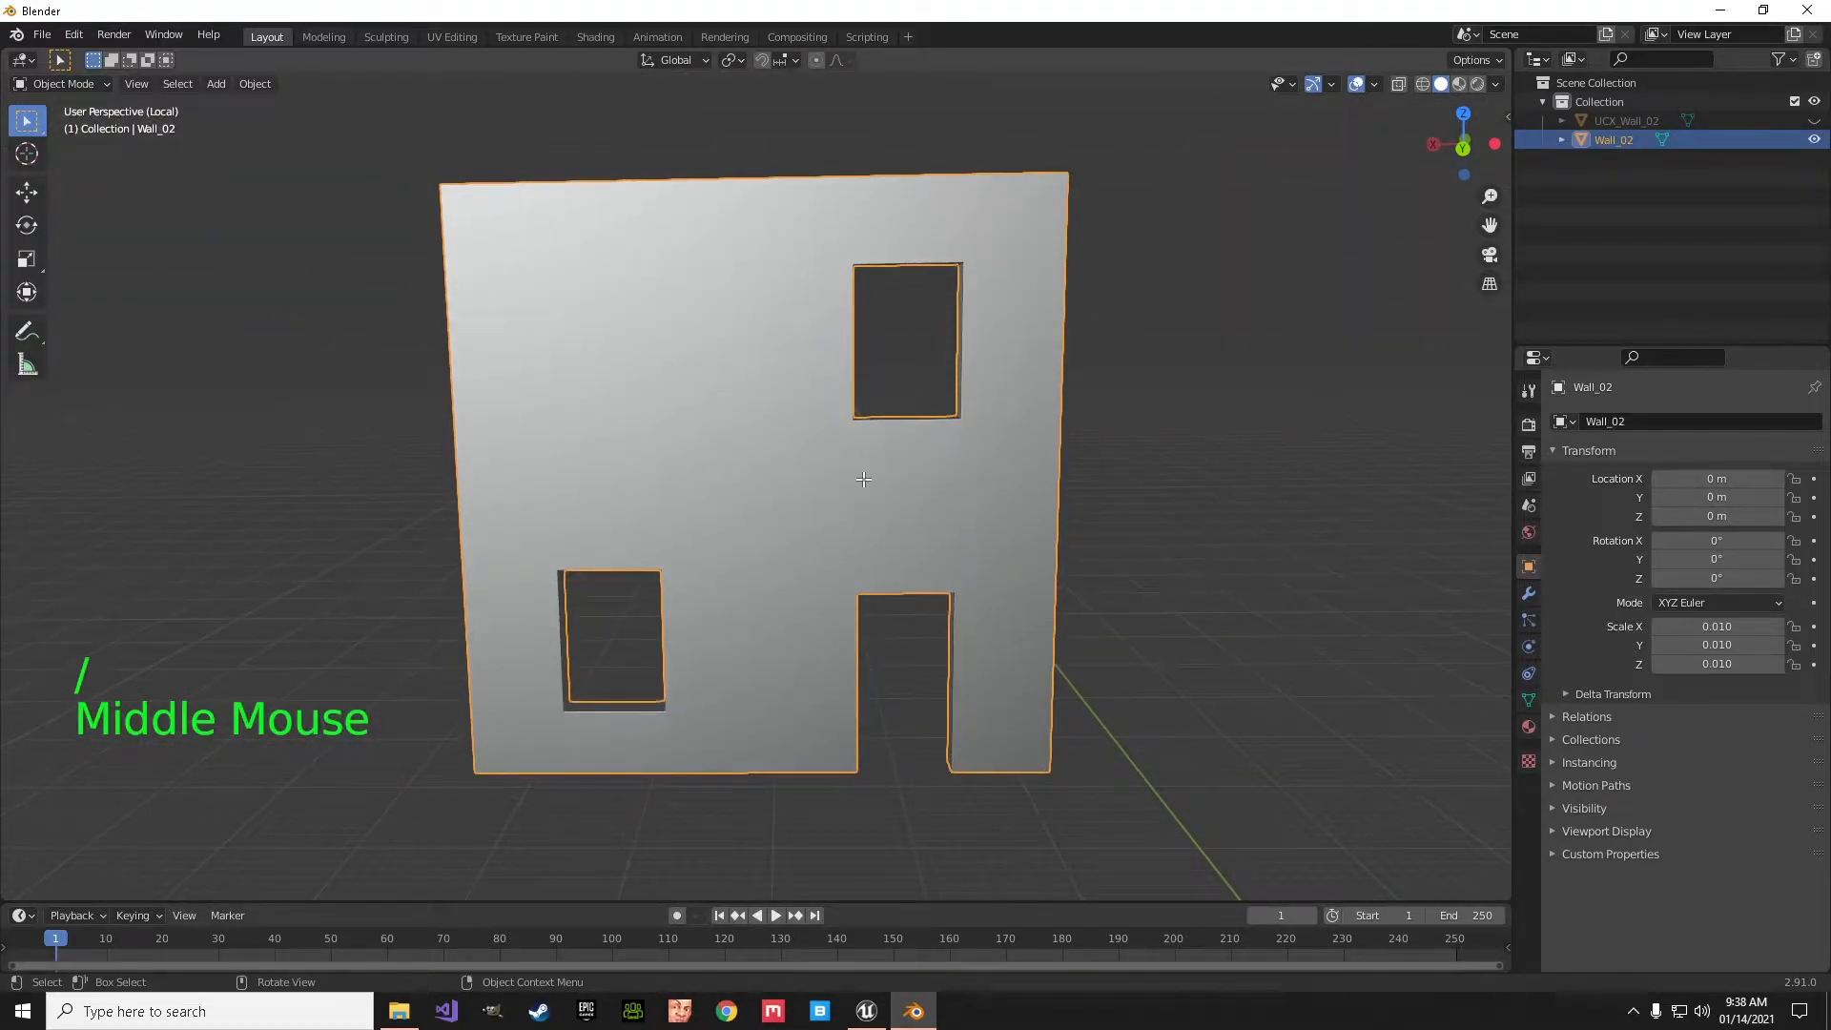
key("Tab")
mouse_move(604, 461)
middle_mouse_down()
mouse_move(633, 458)
mouse_move(625, 439)
mouse_move(633, 458)
middle_mouse_up()
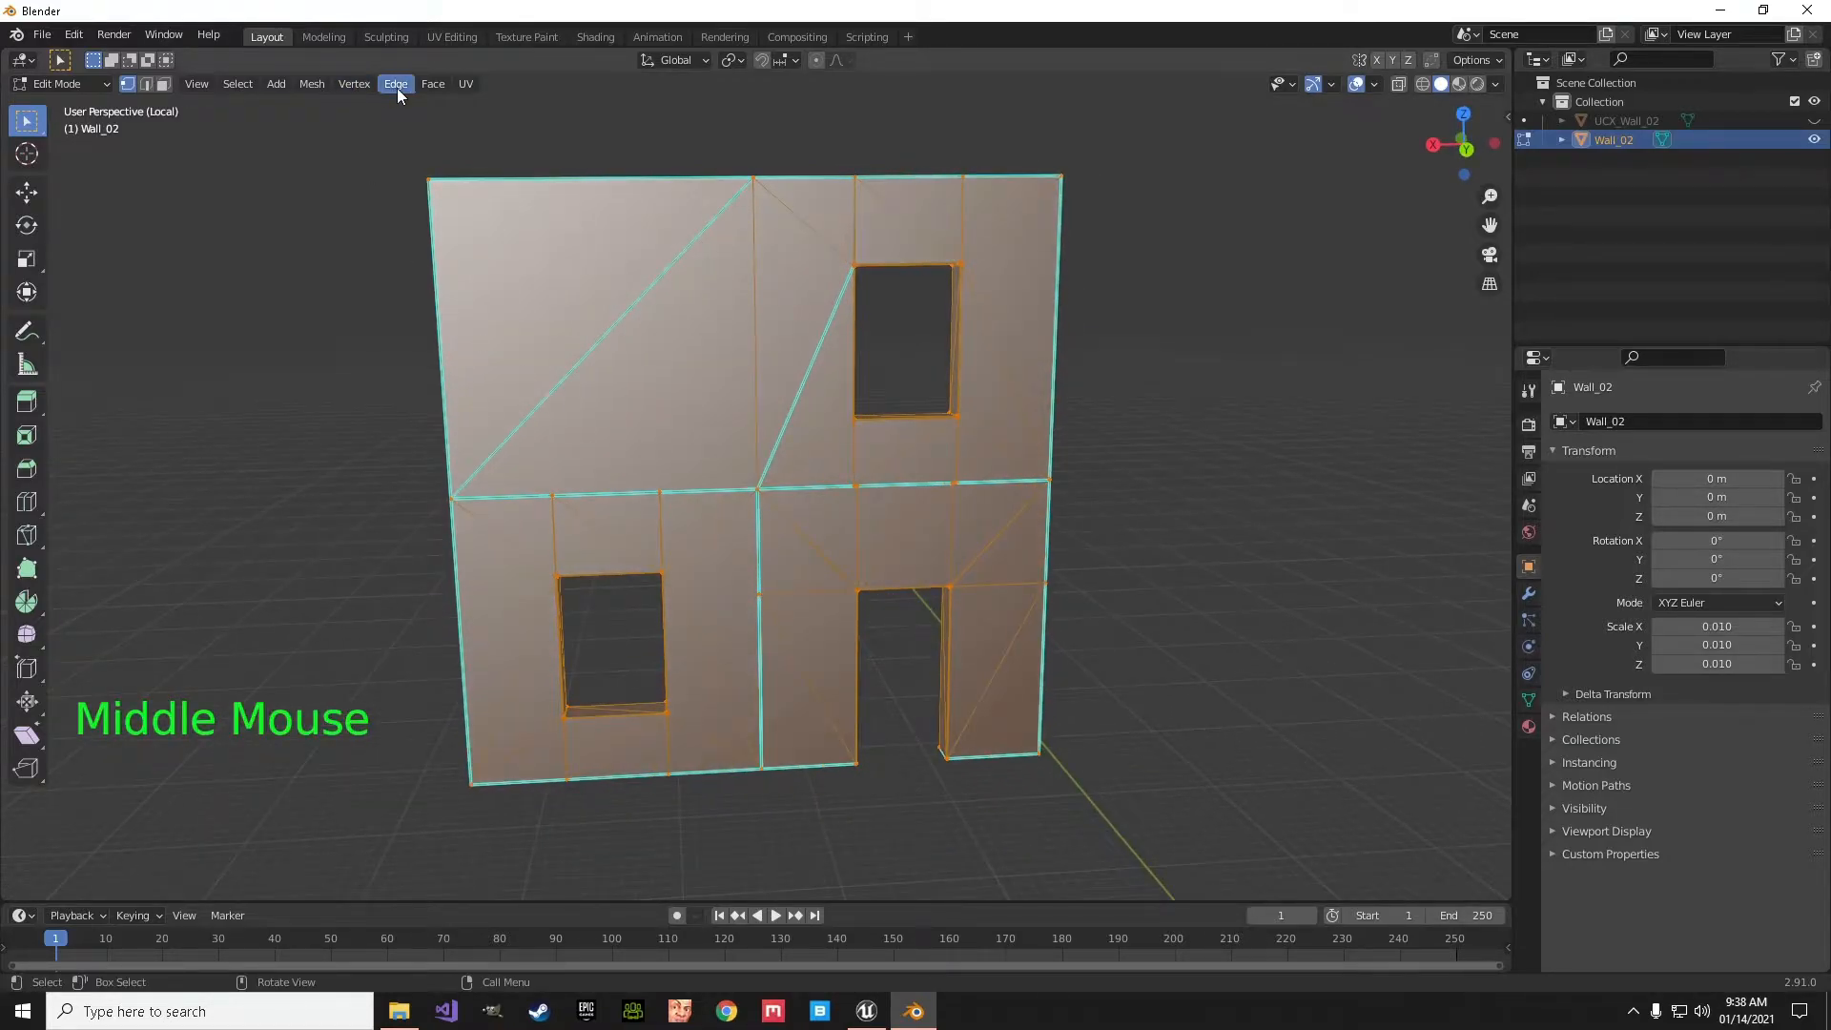
left_click(431, 84)
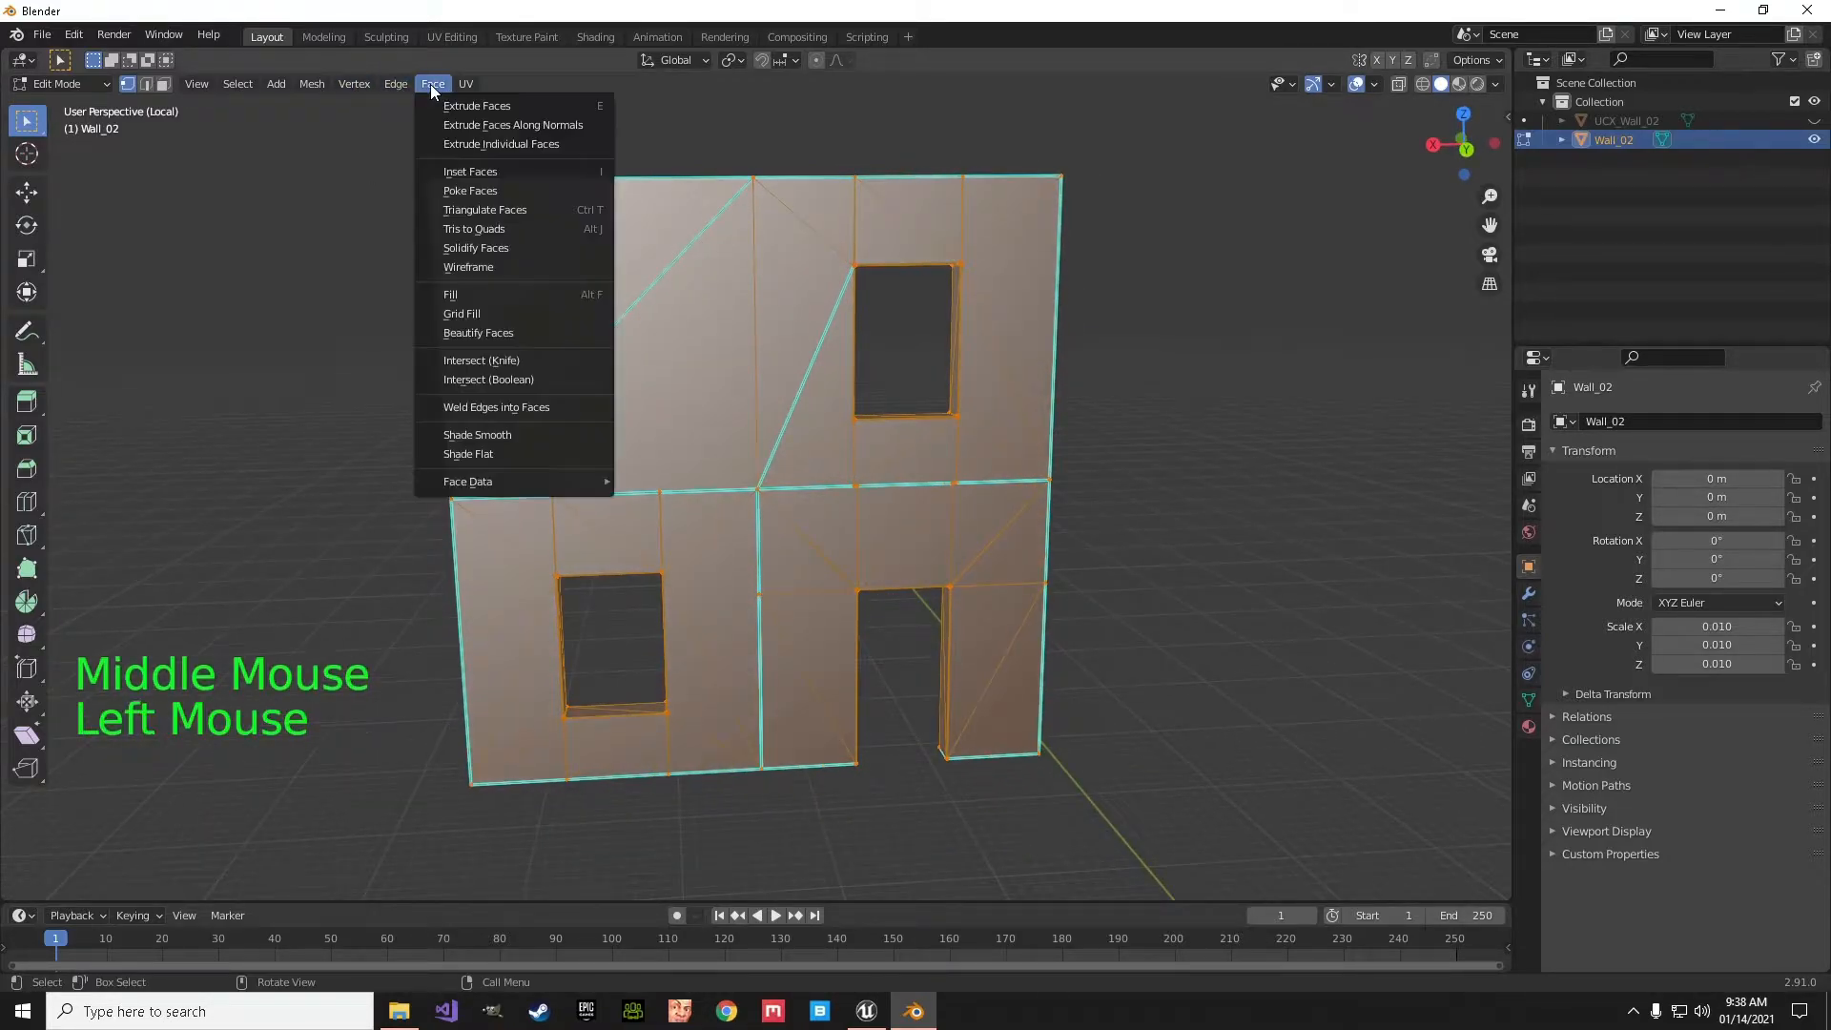
left_click(468, 230)
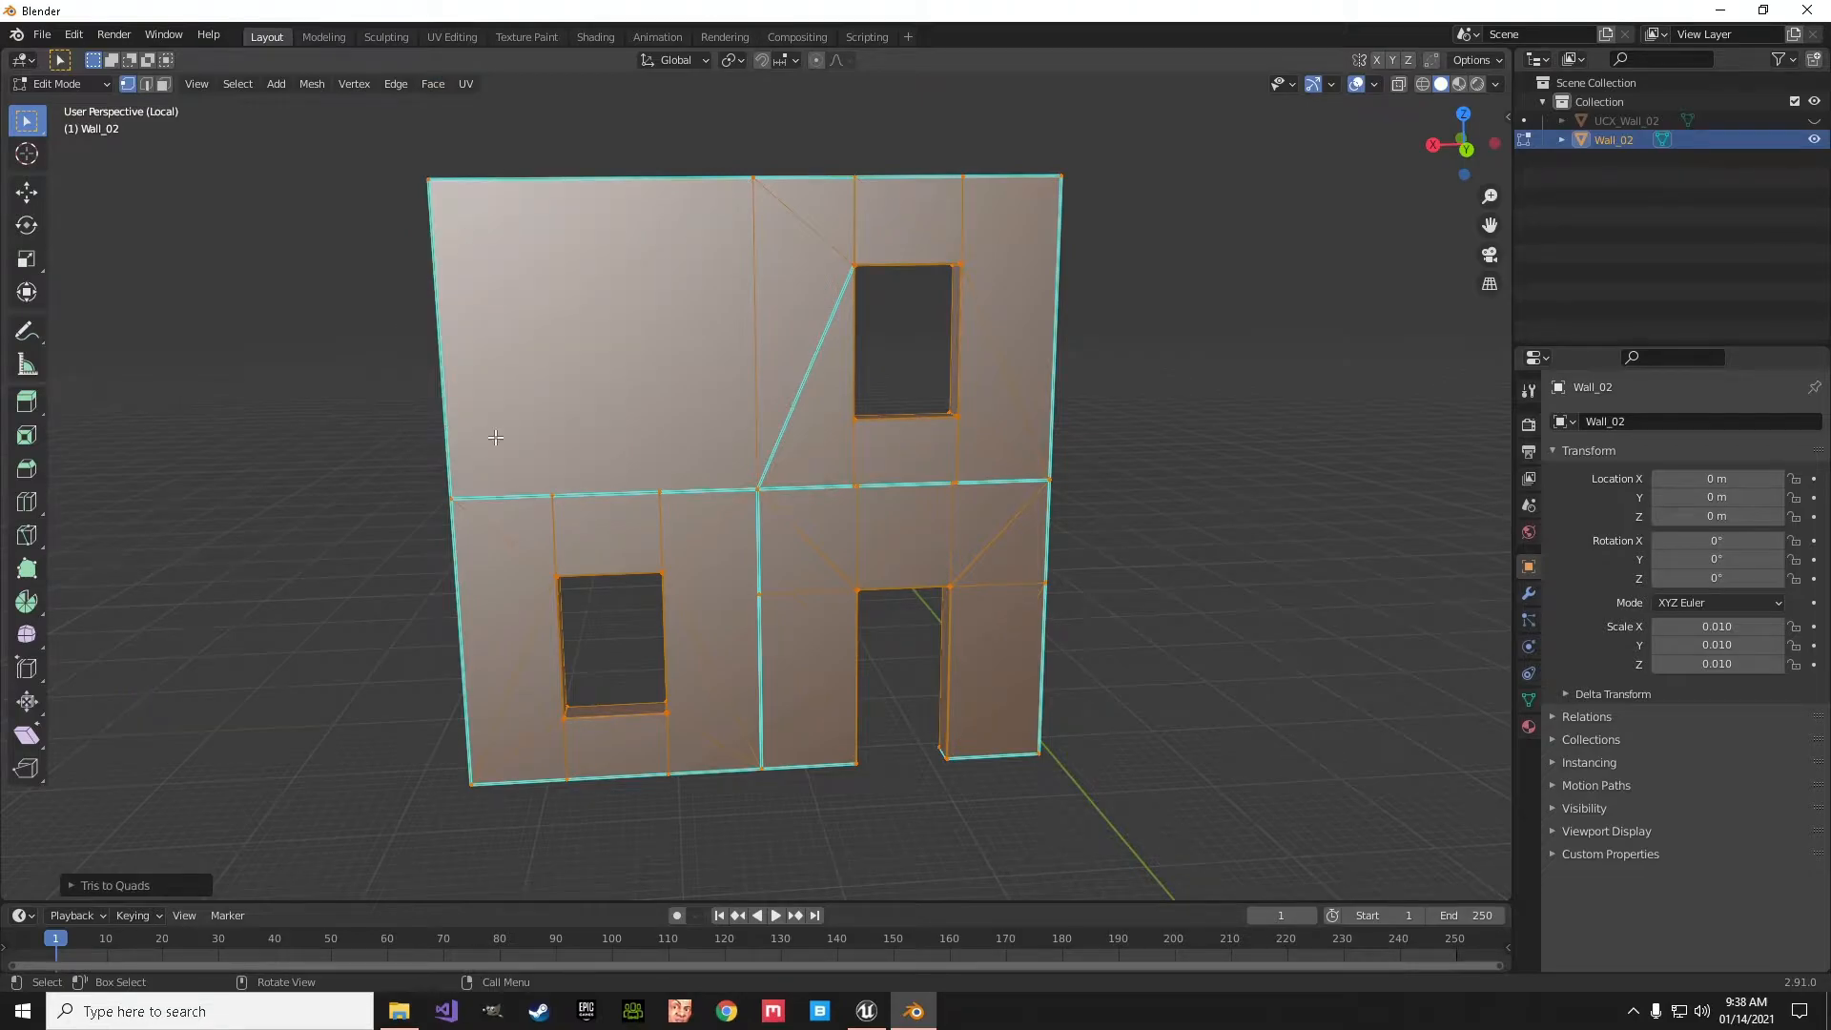
mouse_move(497, 436)
middle_mouse_down()
mouse_move(563, 413)
mouse_move(670, 441)
mouse_move(498, 425)
mouse_move(486, 445)
mouse_move(470, 412)
mouse_move(486, 438)
middle_mouse_up()
middle_click_drag(605, 512, 781, 486, "shift")
mouse_move(888, 542)
middle_mouse_down()
mouse_move(875, 519)
mouse_move(884, 543)
mouse_move(895, 515)
mouse_move(880, 563)
middle_mouse_up()
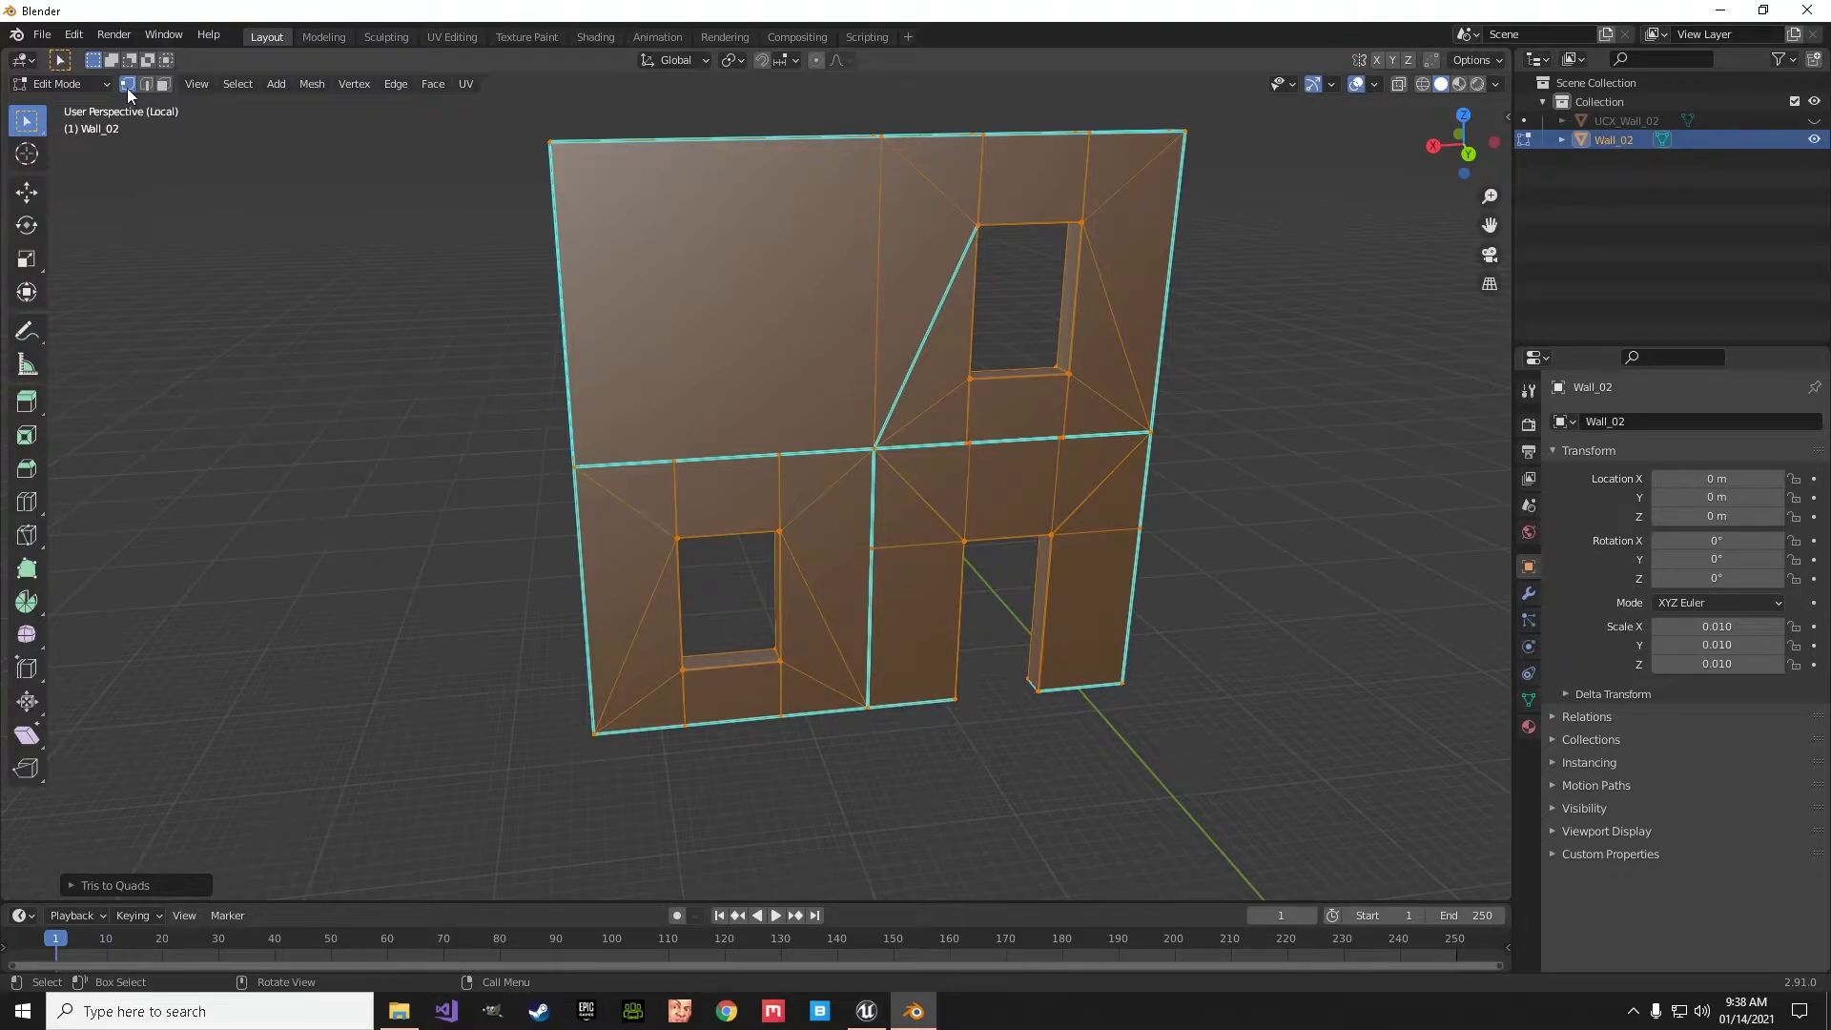
left_click(686, 472)
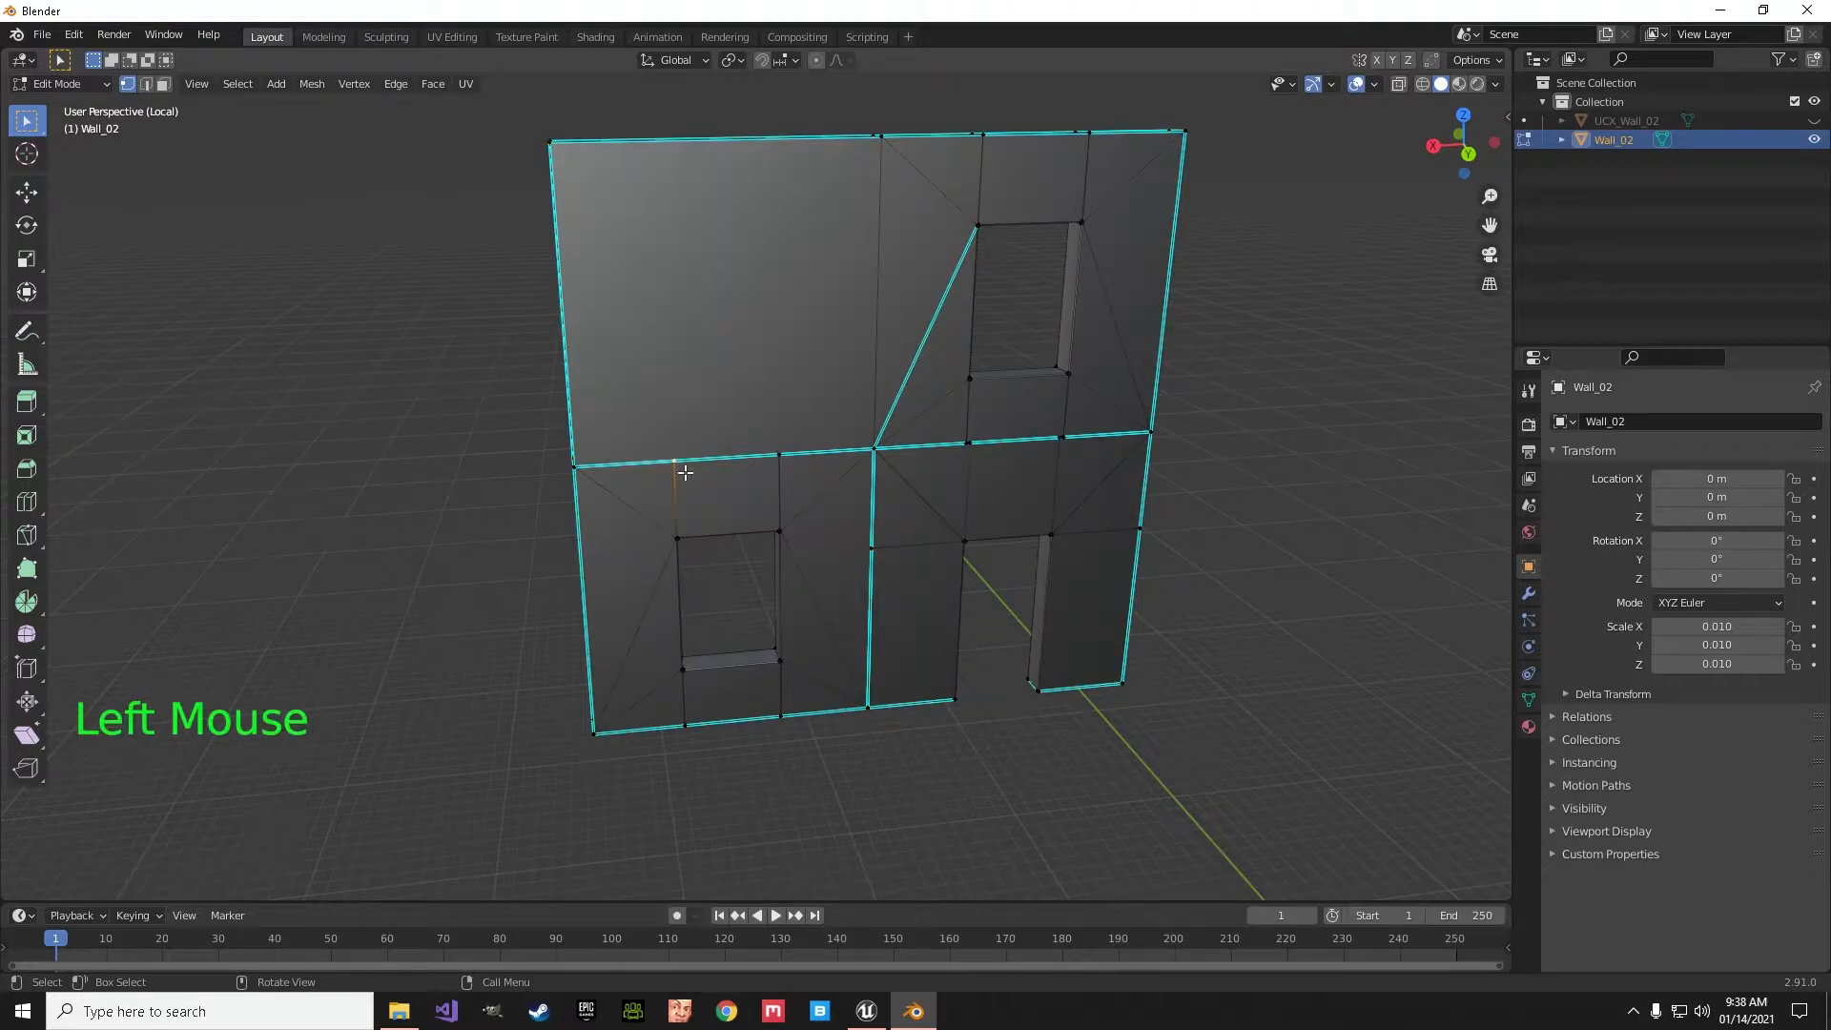
key("g")
key("g")
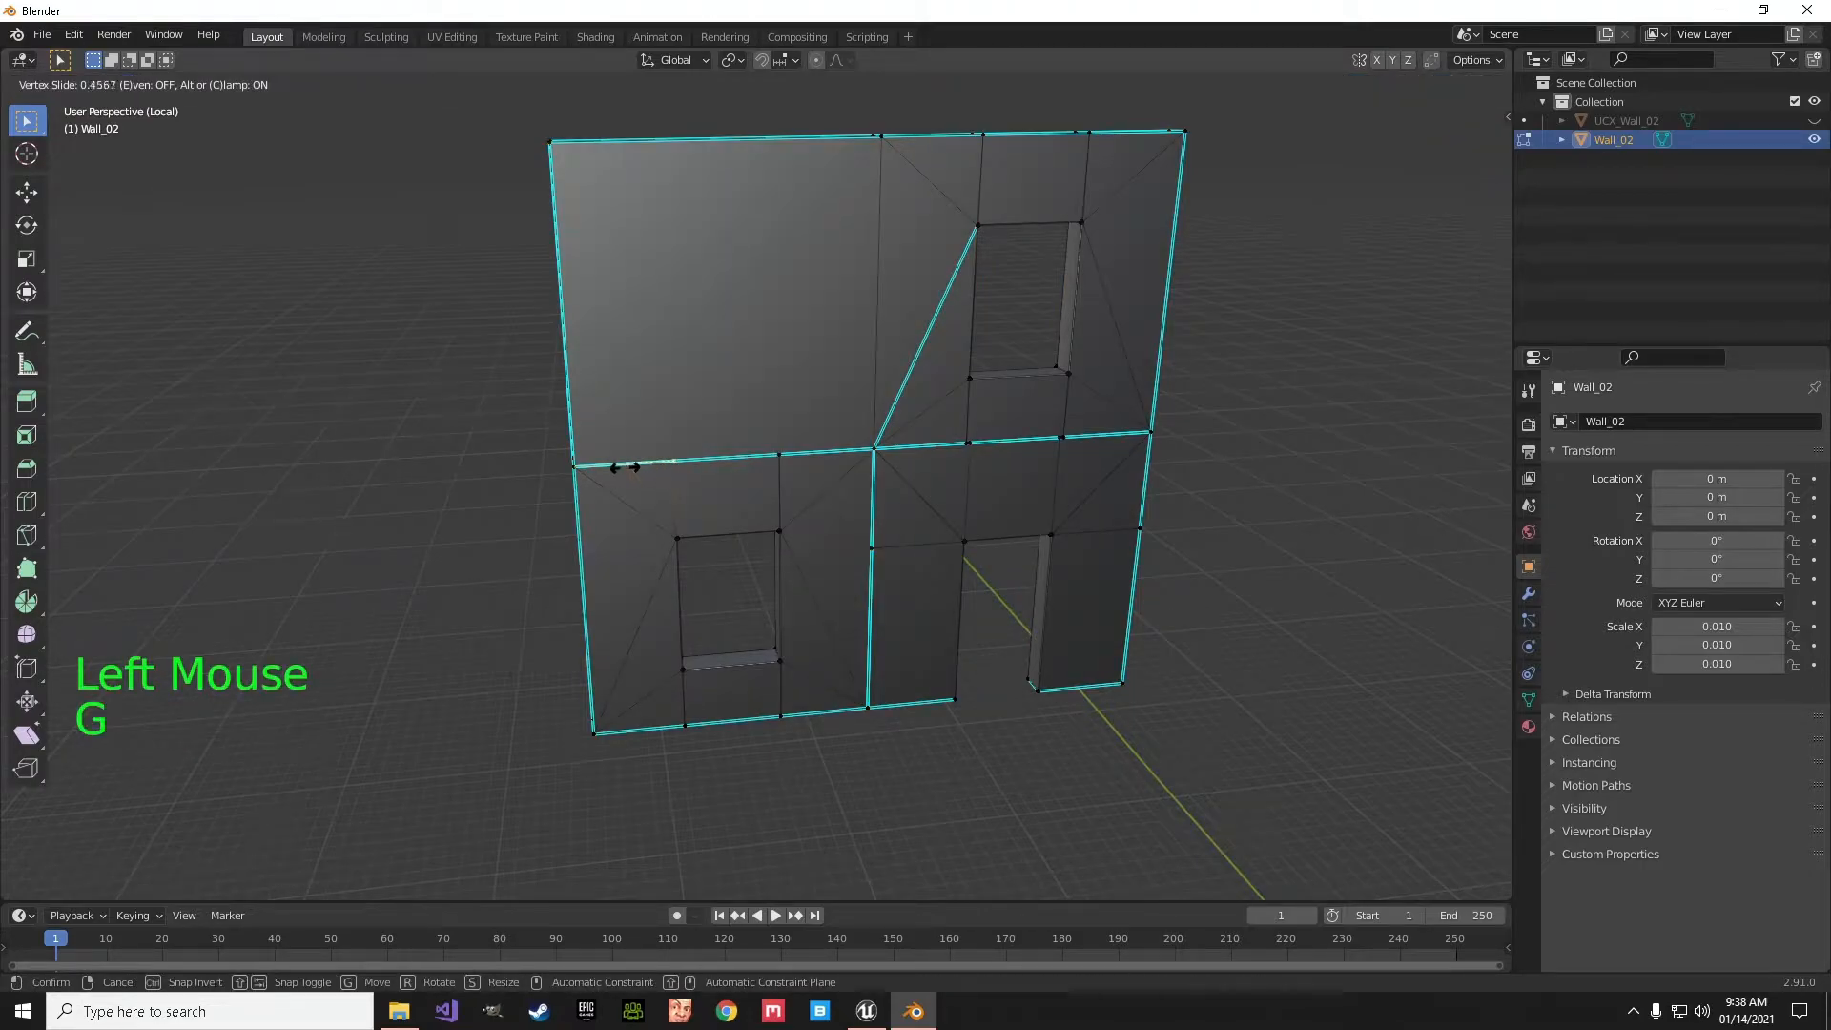
left_click(582, 476)
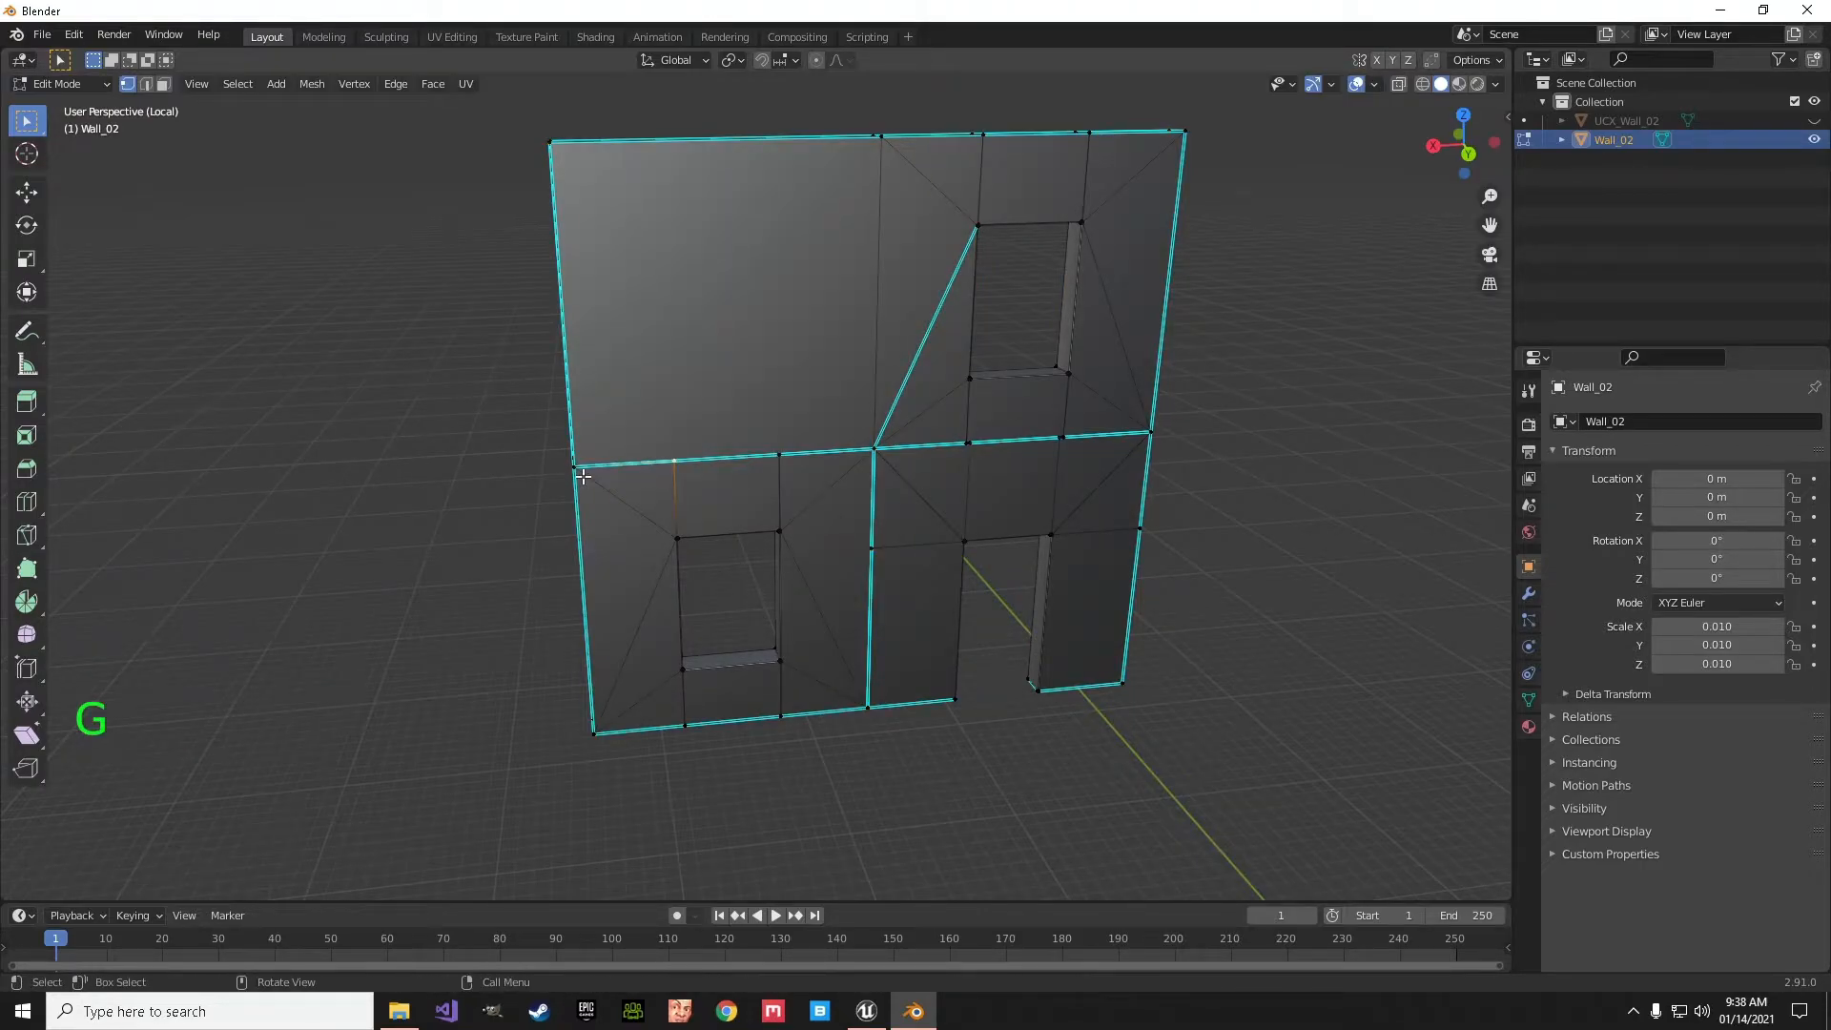
- Enable snapping with Vertex as the snap target
left_click(762, 61)
left_click(780, 59)
left_click(720, 140)
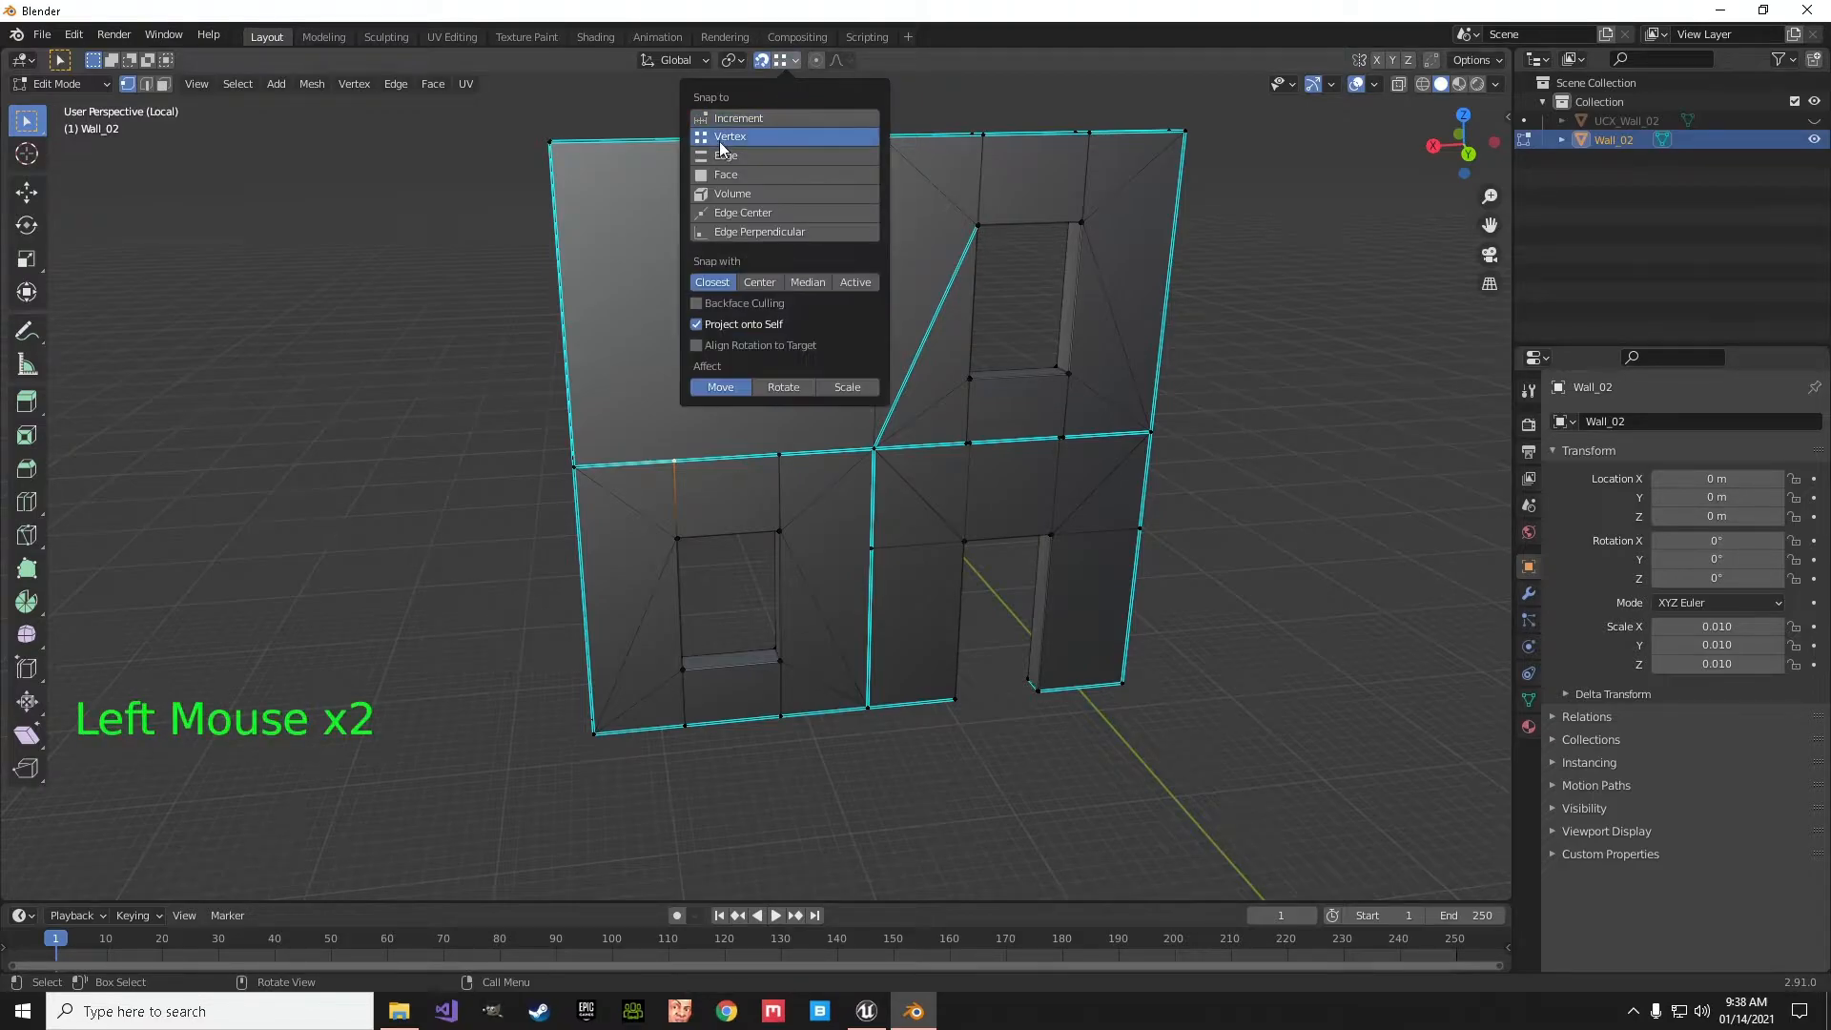
- Try to slide the two seam vertices above the ground-floor window outward onto the corners of the lower wall panel
left_click(684, 478)
key("g")
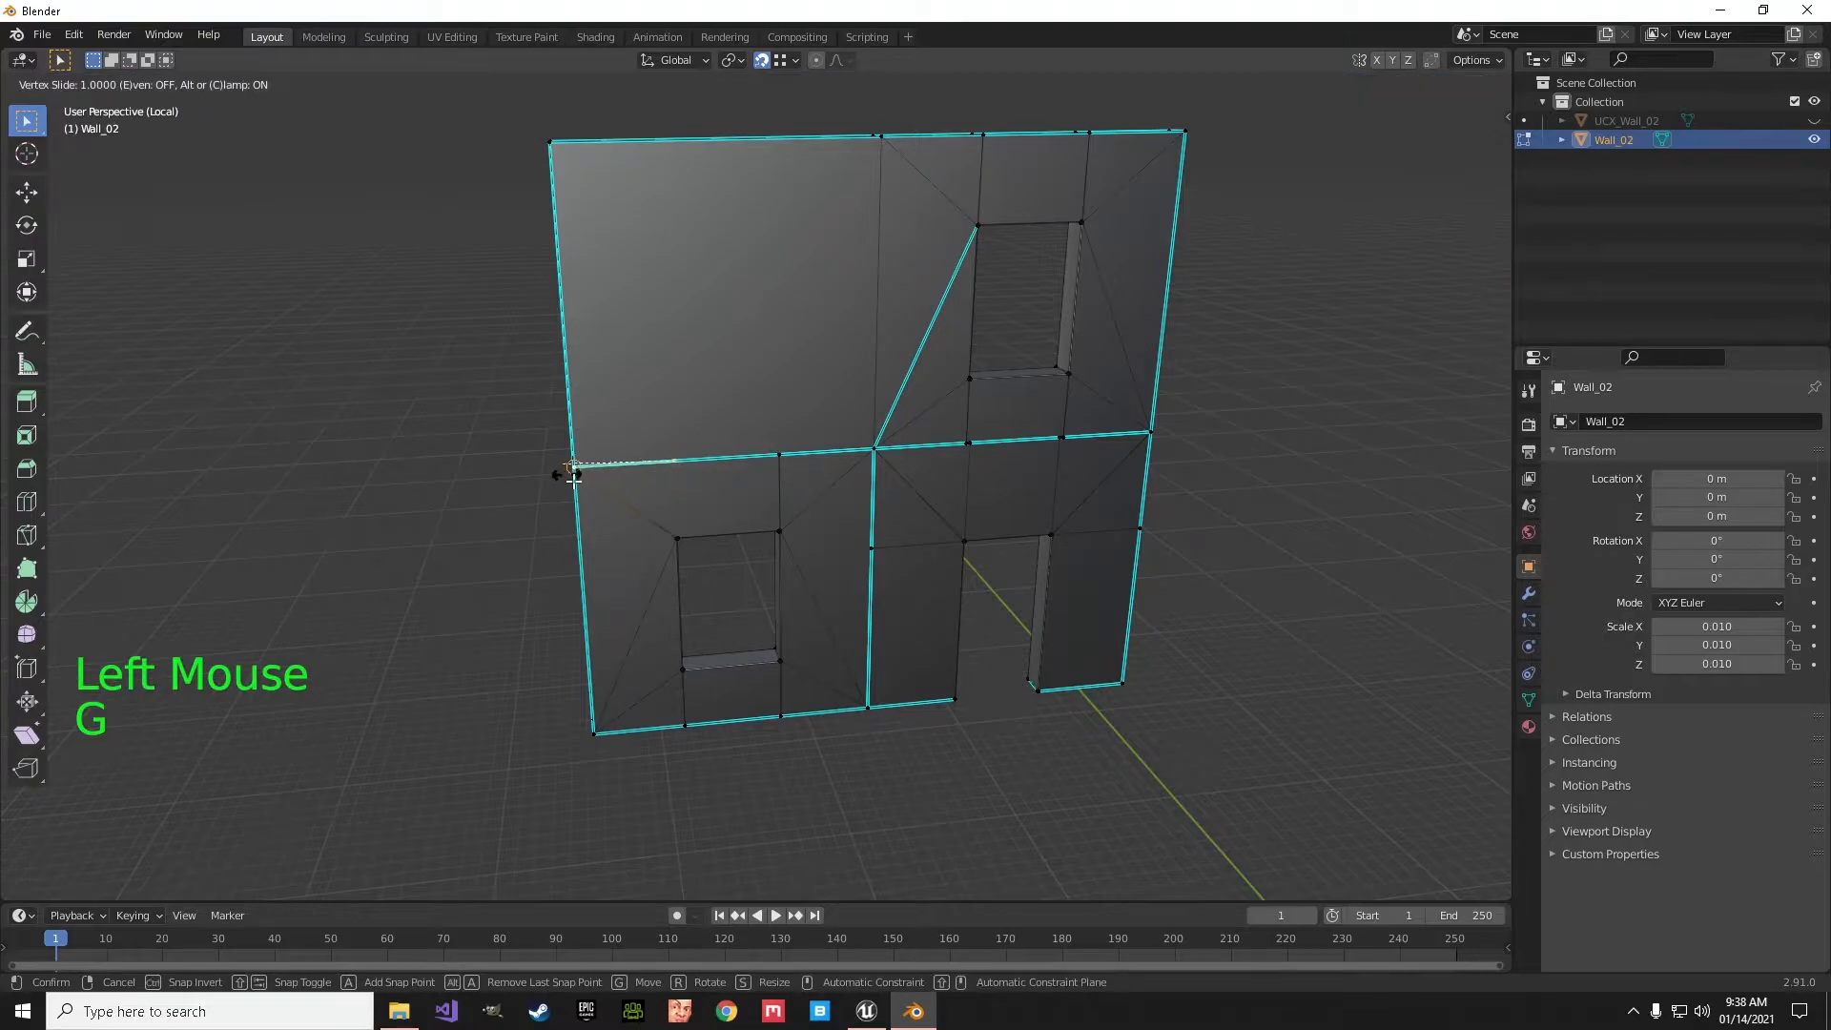
left_click(789, 465)
key("g")
key("g")
left_click(882, 465)
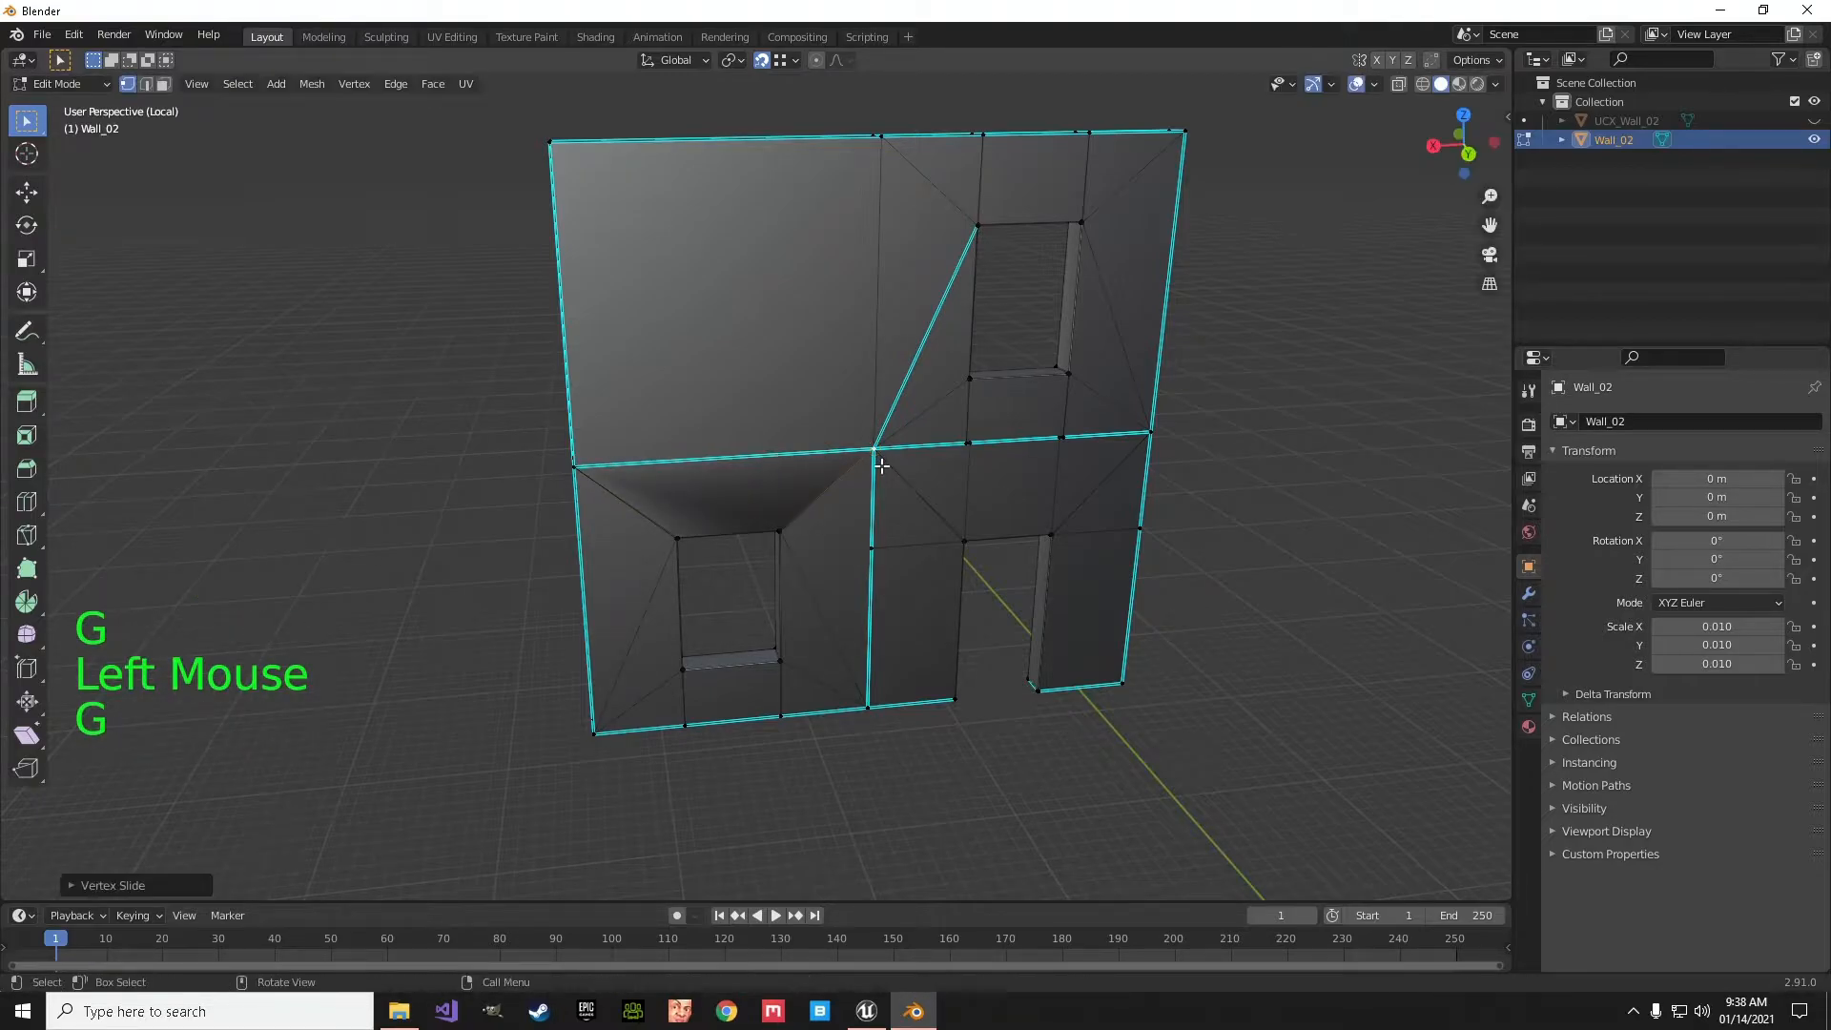
- Try to slide the bottom-edge vertex below the window to the panel's lower corner, and undo the recent vertex slides
left_click(790, 727)
key("g")
key("g")
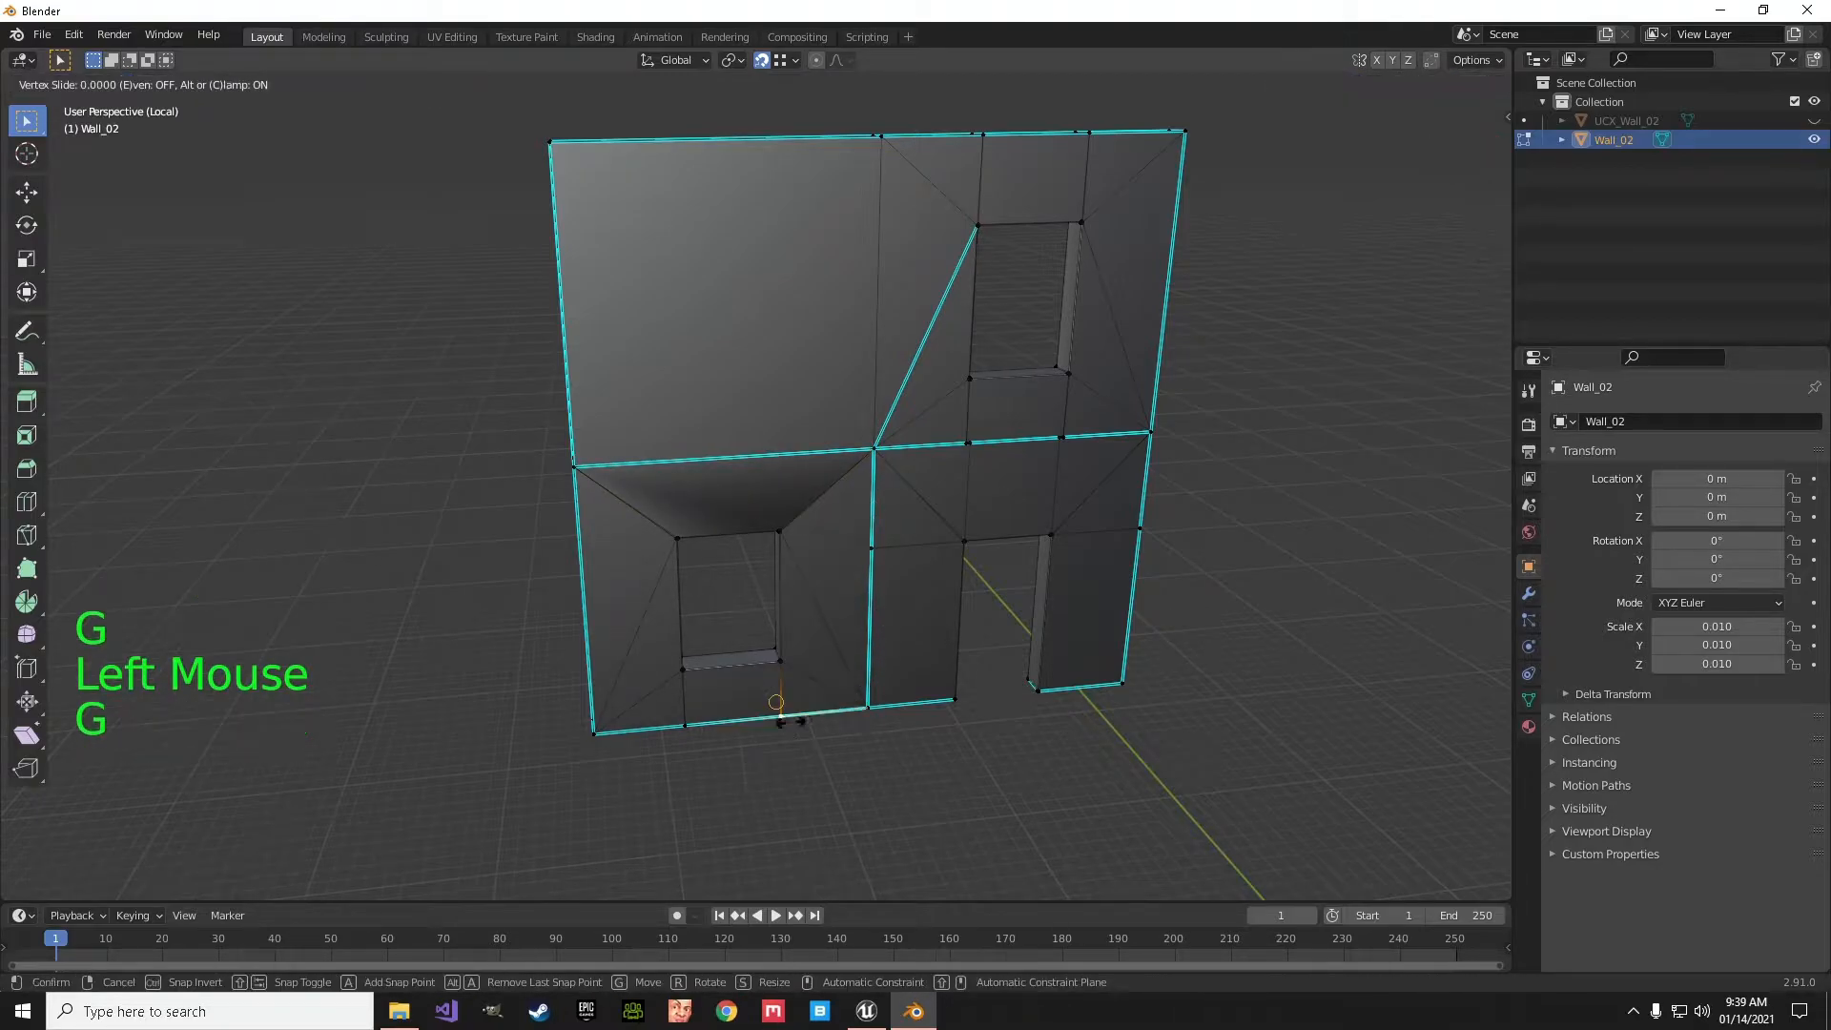
left_click(866, 707)
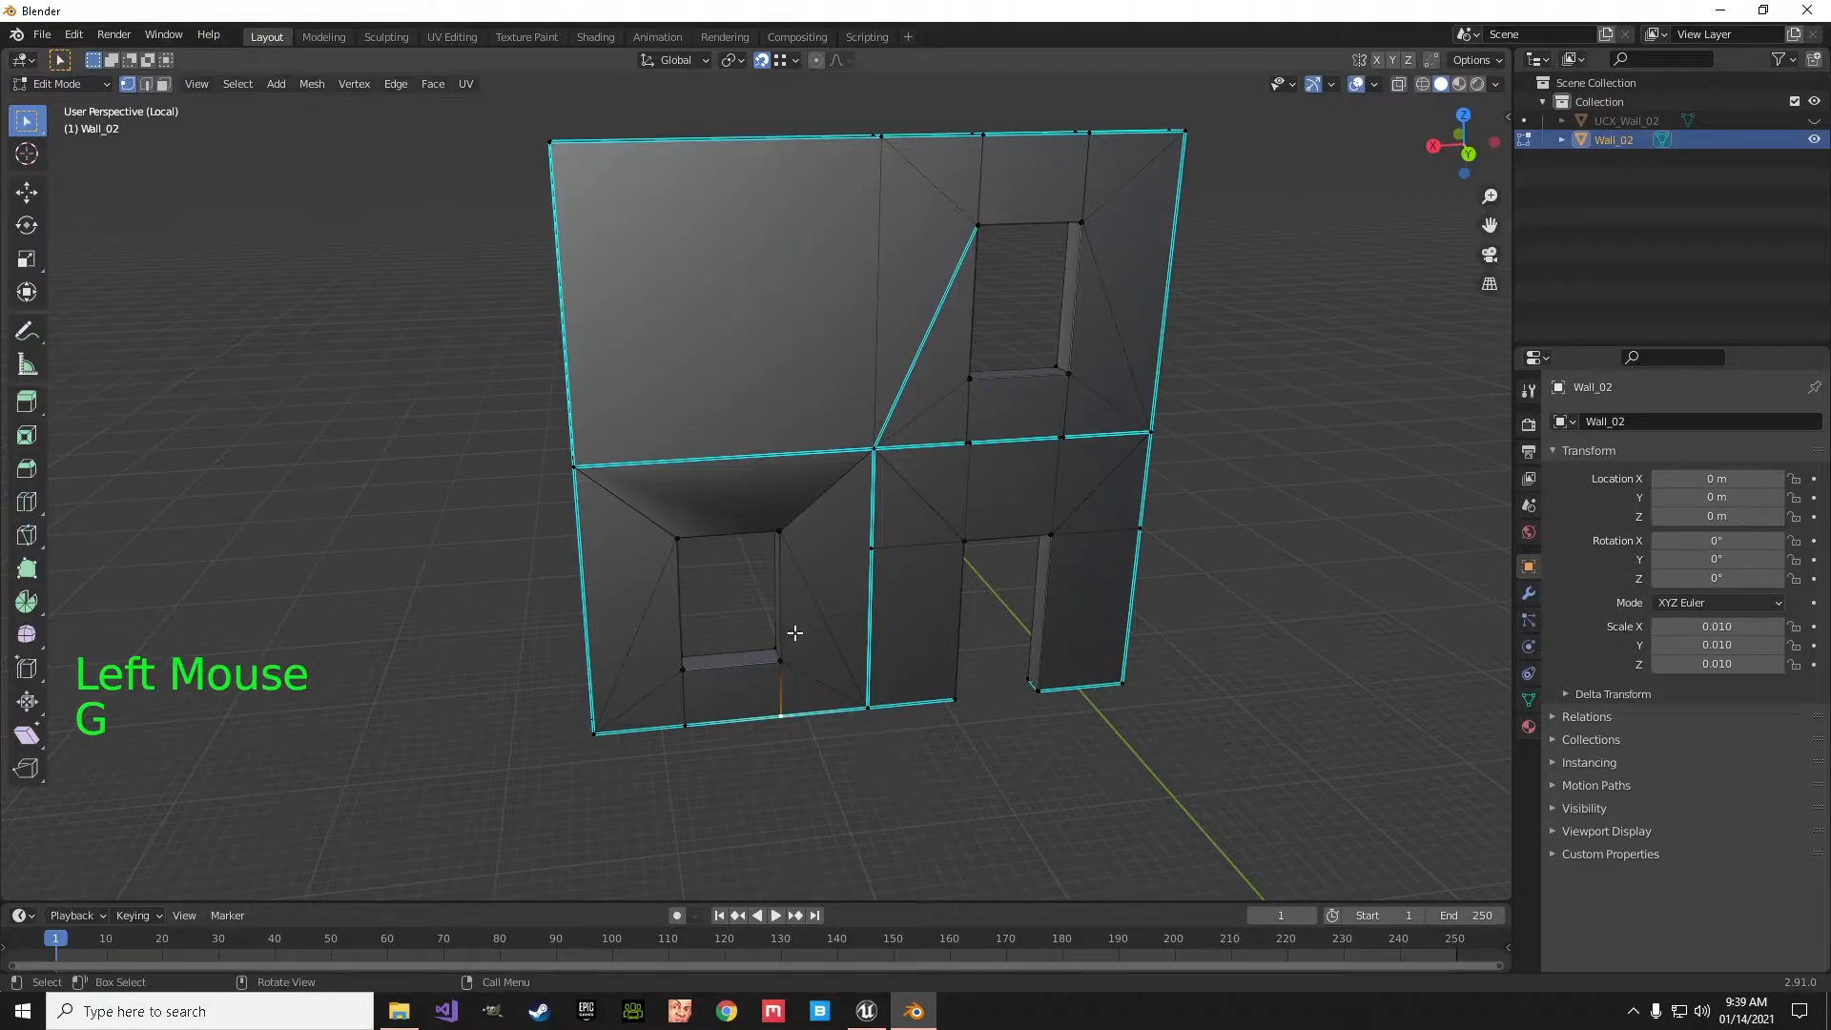
key("ctrl+z")
key("ctrl+z")
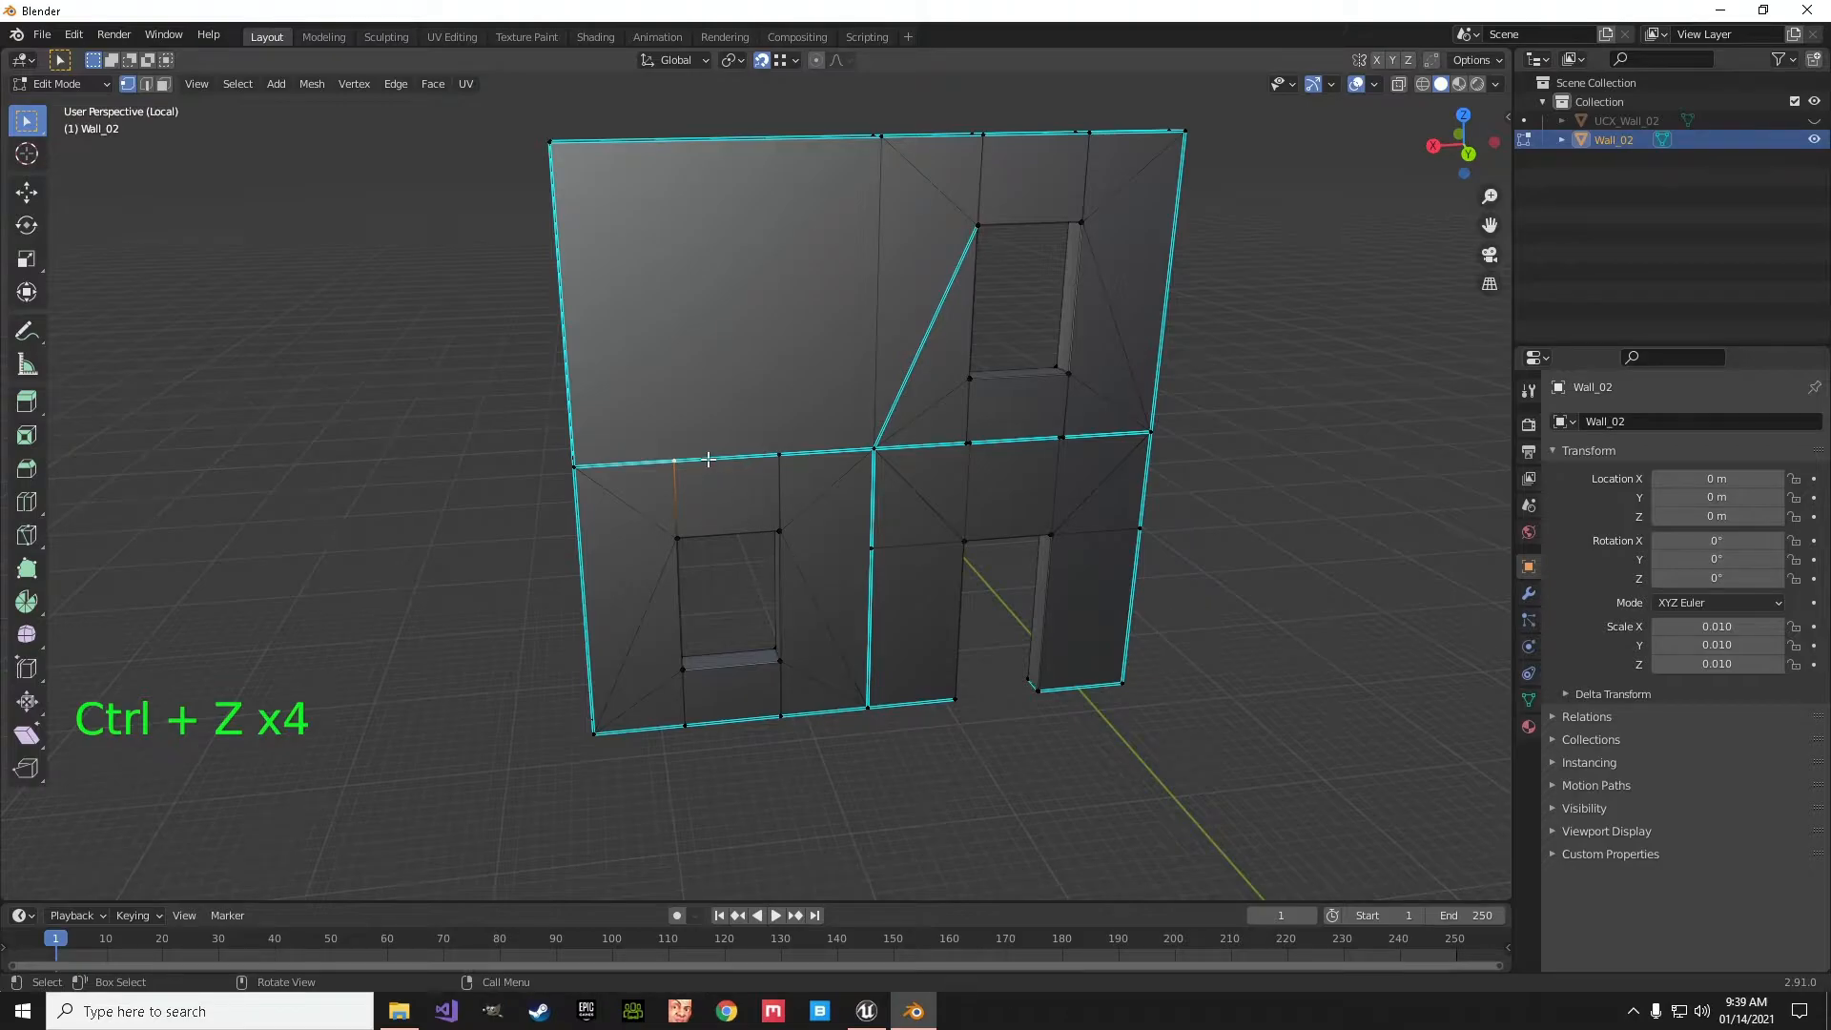
- Add two vertical loop cuts to the windowless upper panel, snapped to the seam vertices above the ground-floor window
key("ctrl+r")
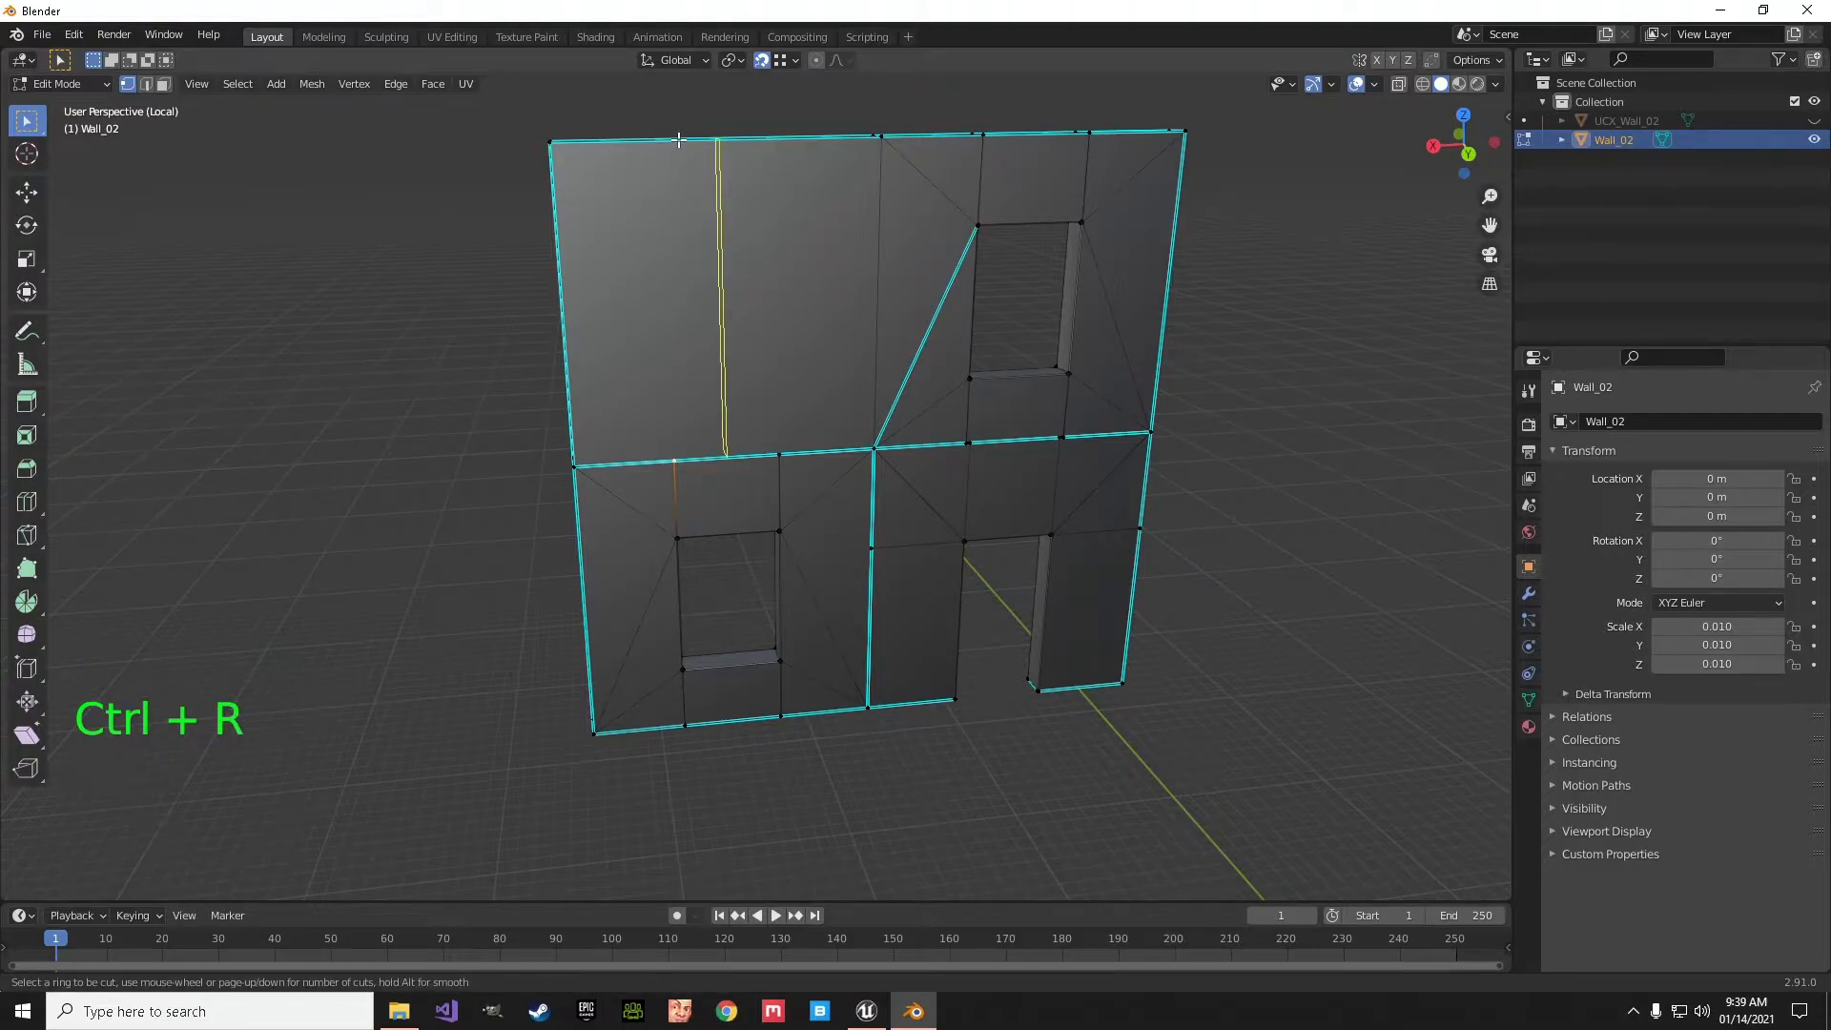
left_click(683, 155)
left_click(691, 455)
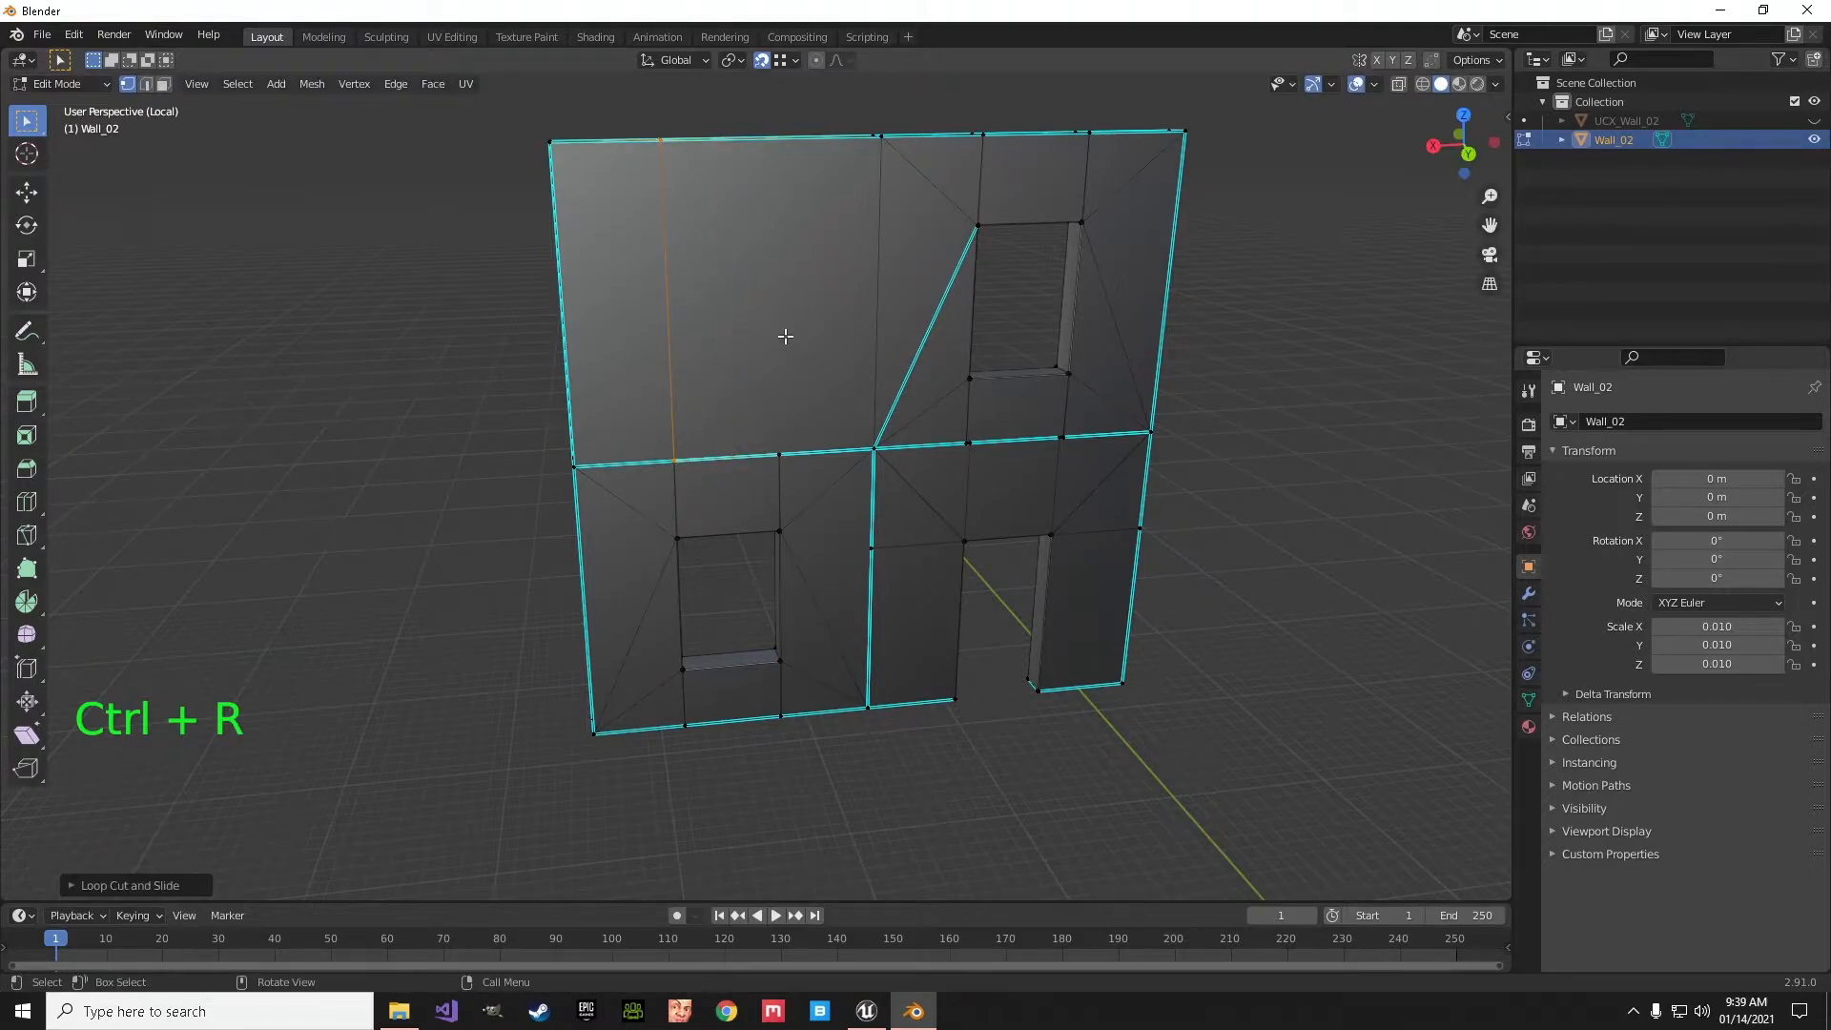
key("ctrl+r")
left_click(780, 248)
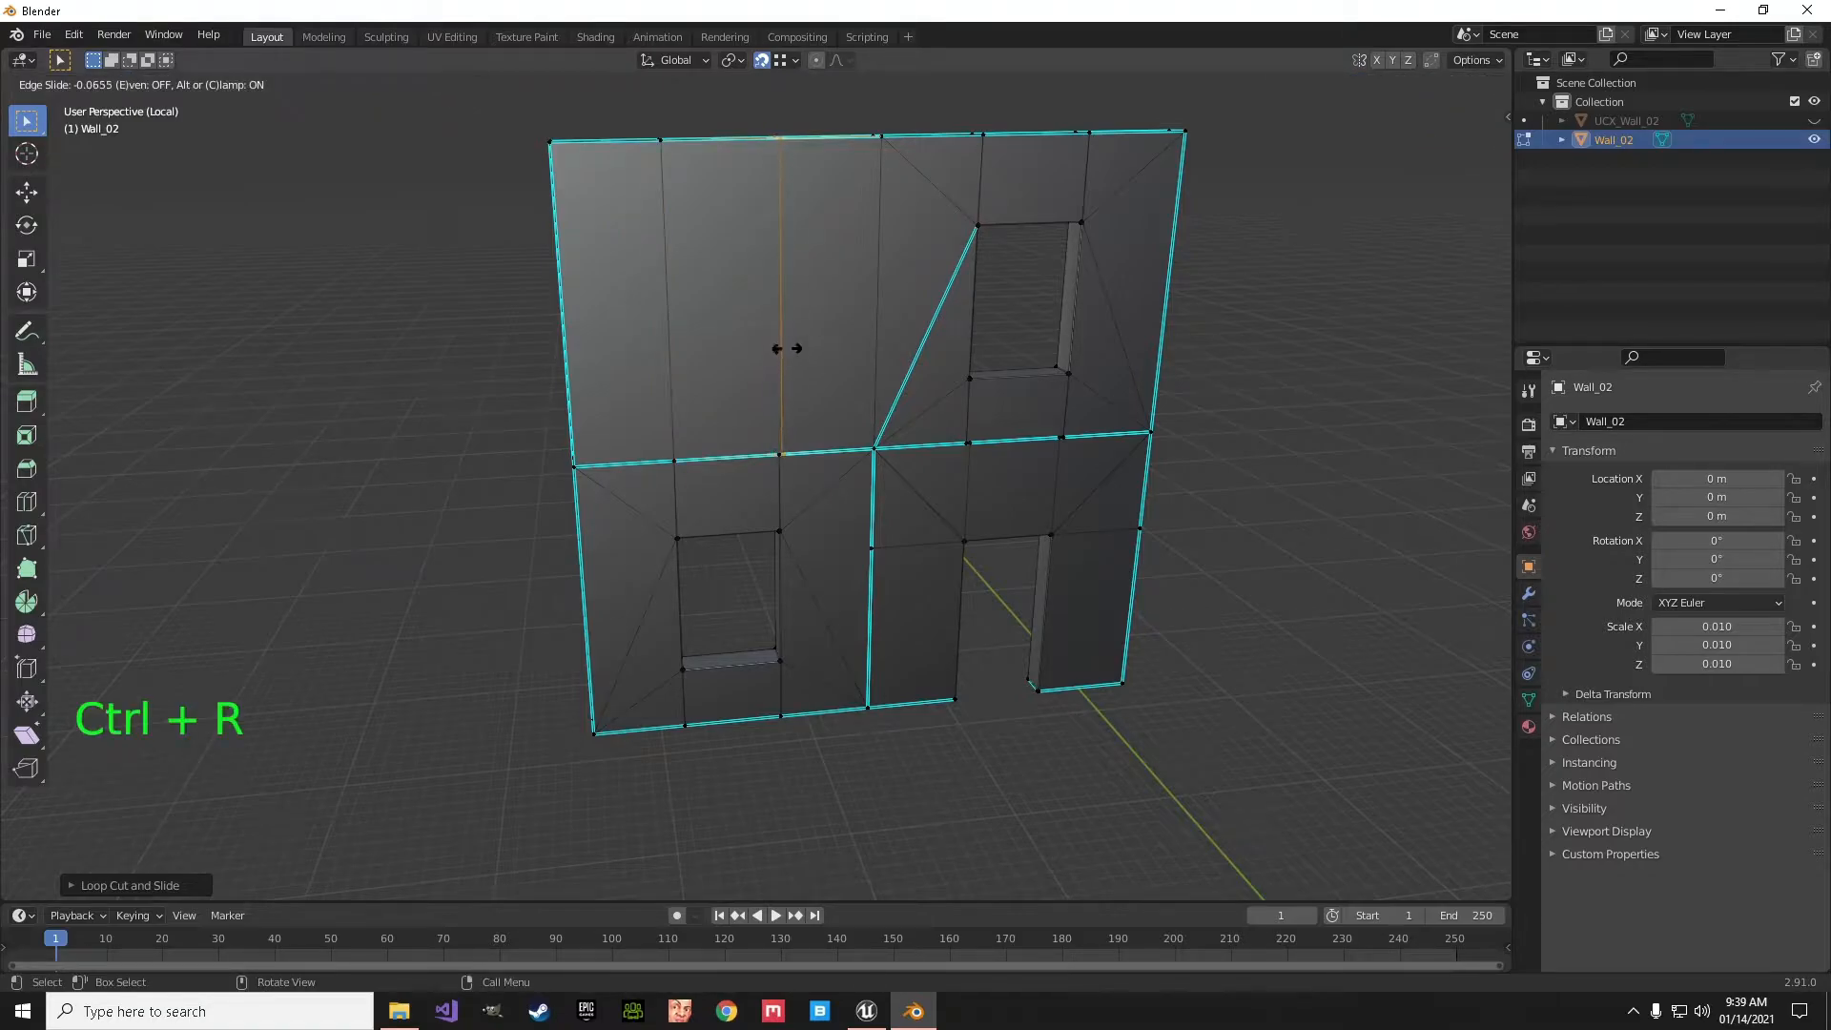
left_click(782, 470)
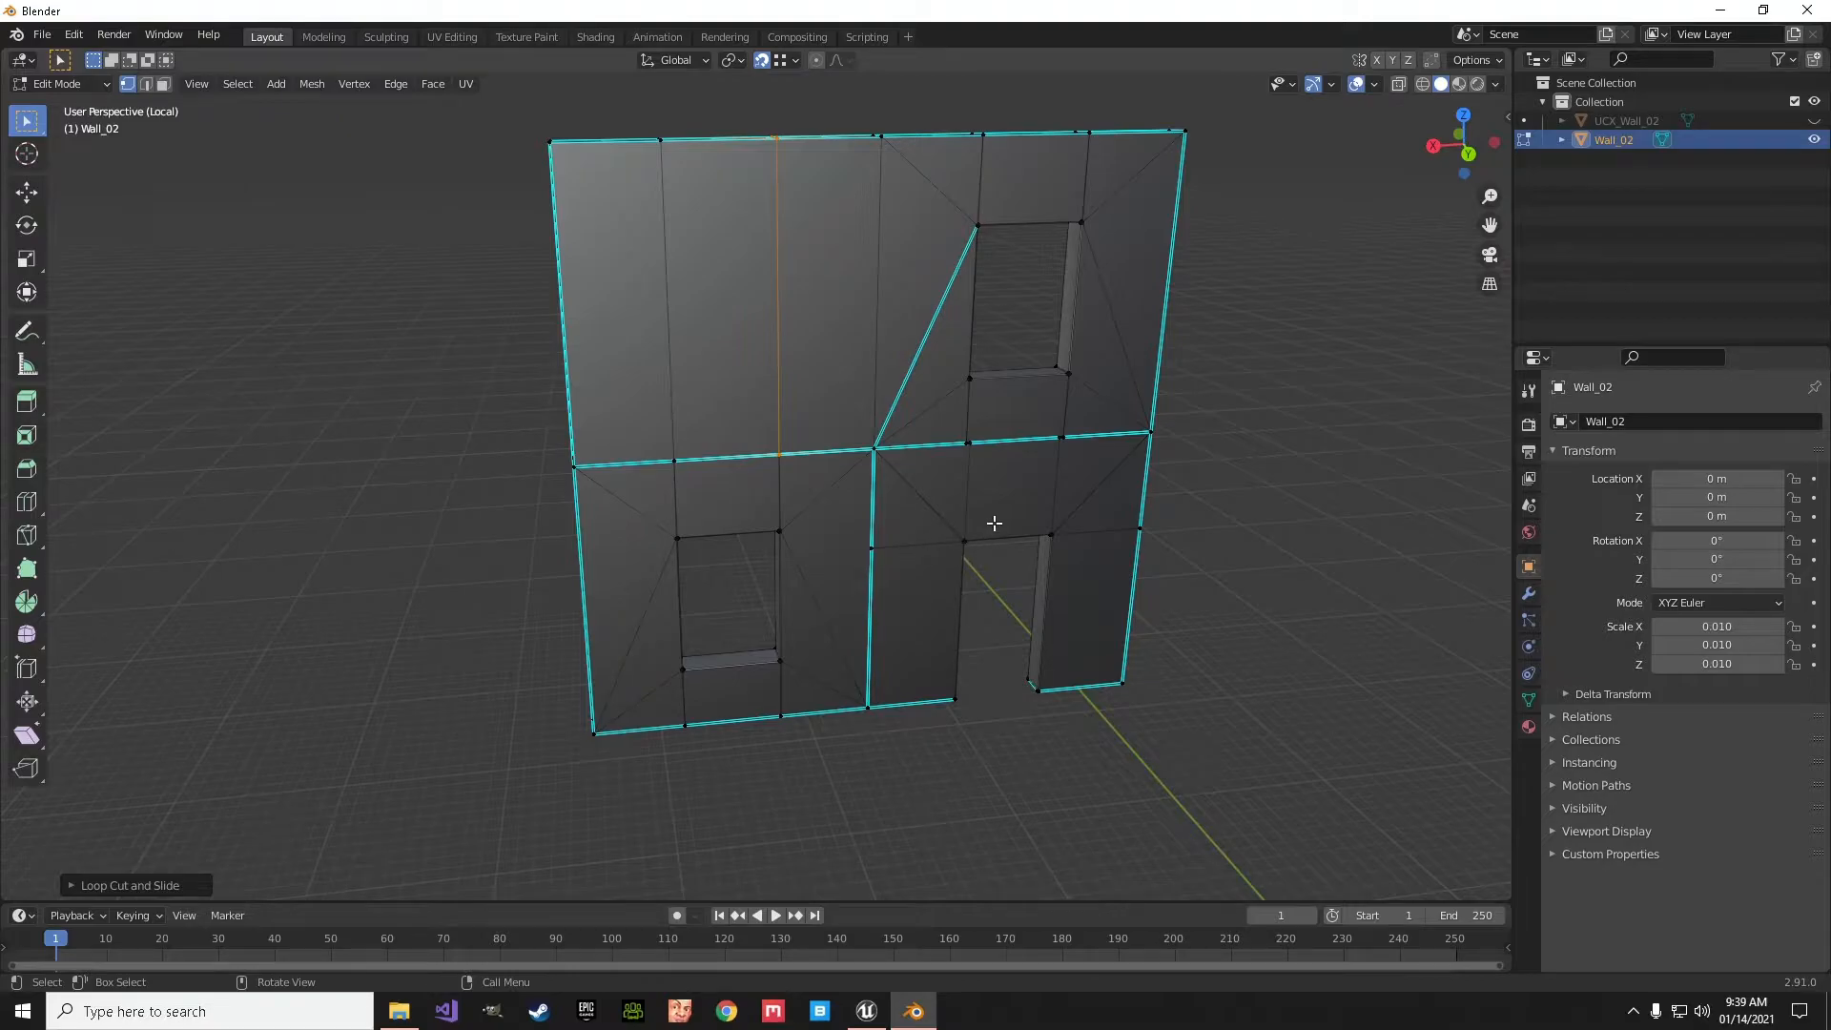
- Slide the two horizontal-seam vertices above the doorway, snapping them onto the matching vertices below the upper window
middle_click_drag(1017, 499, 839, 547, "shift")
scroll(846, 519, "up", 4)
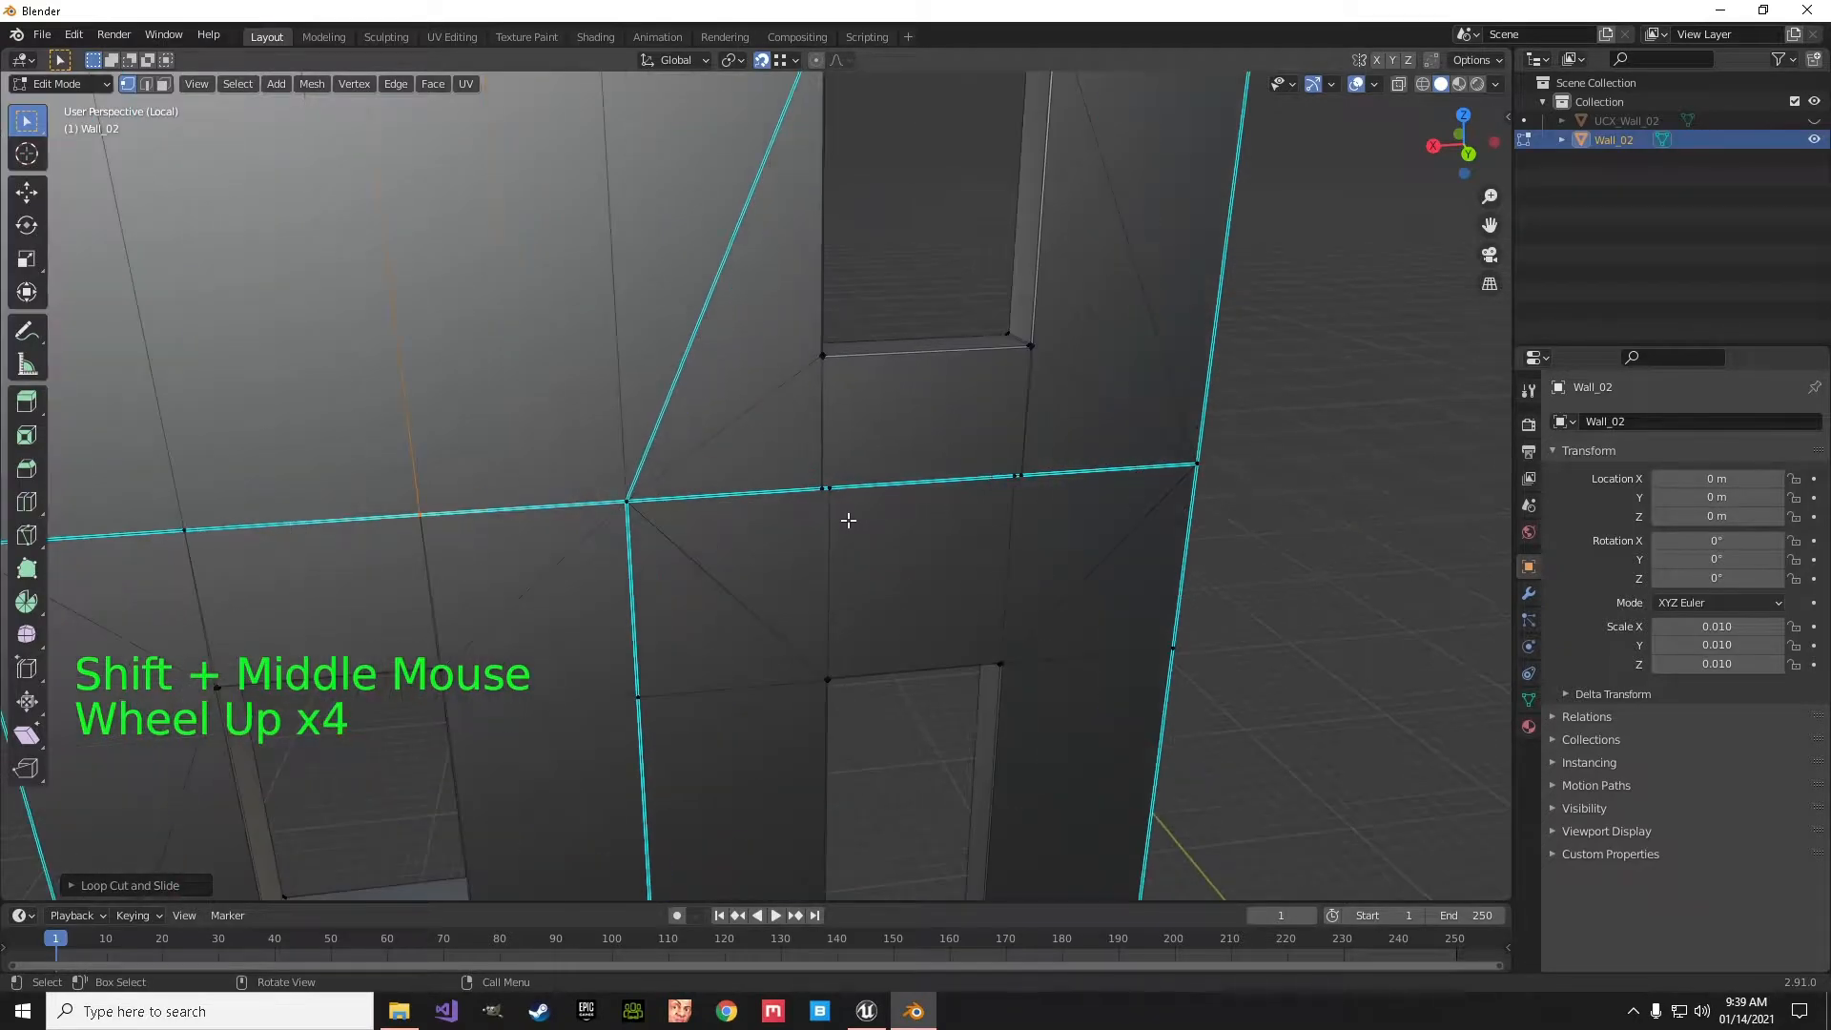
left_click(838, 495)
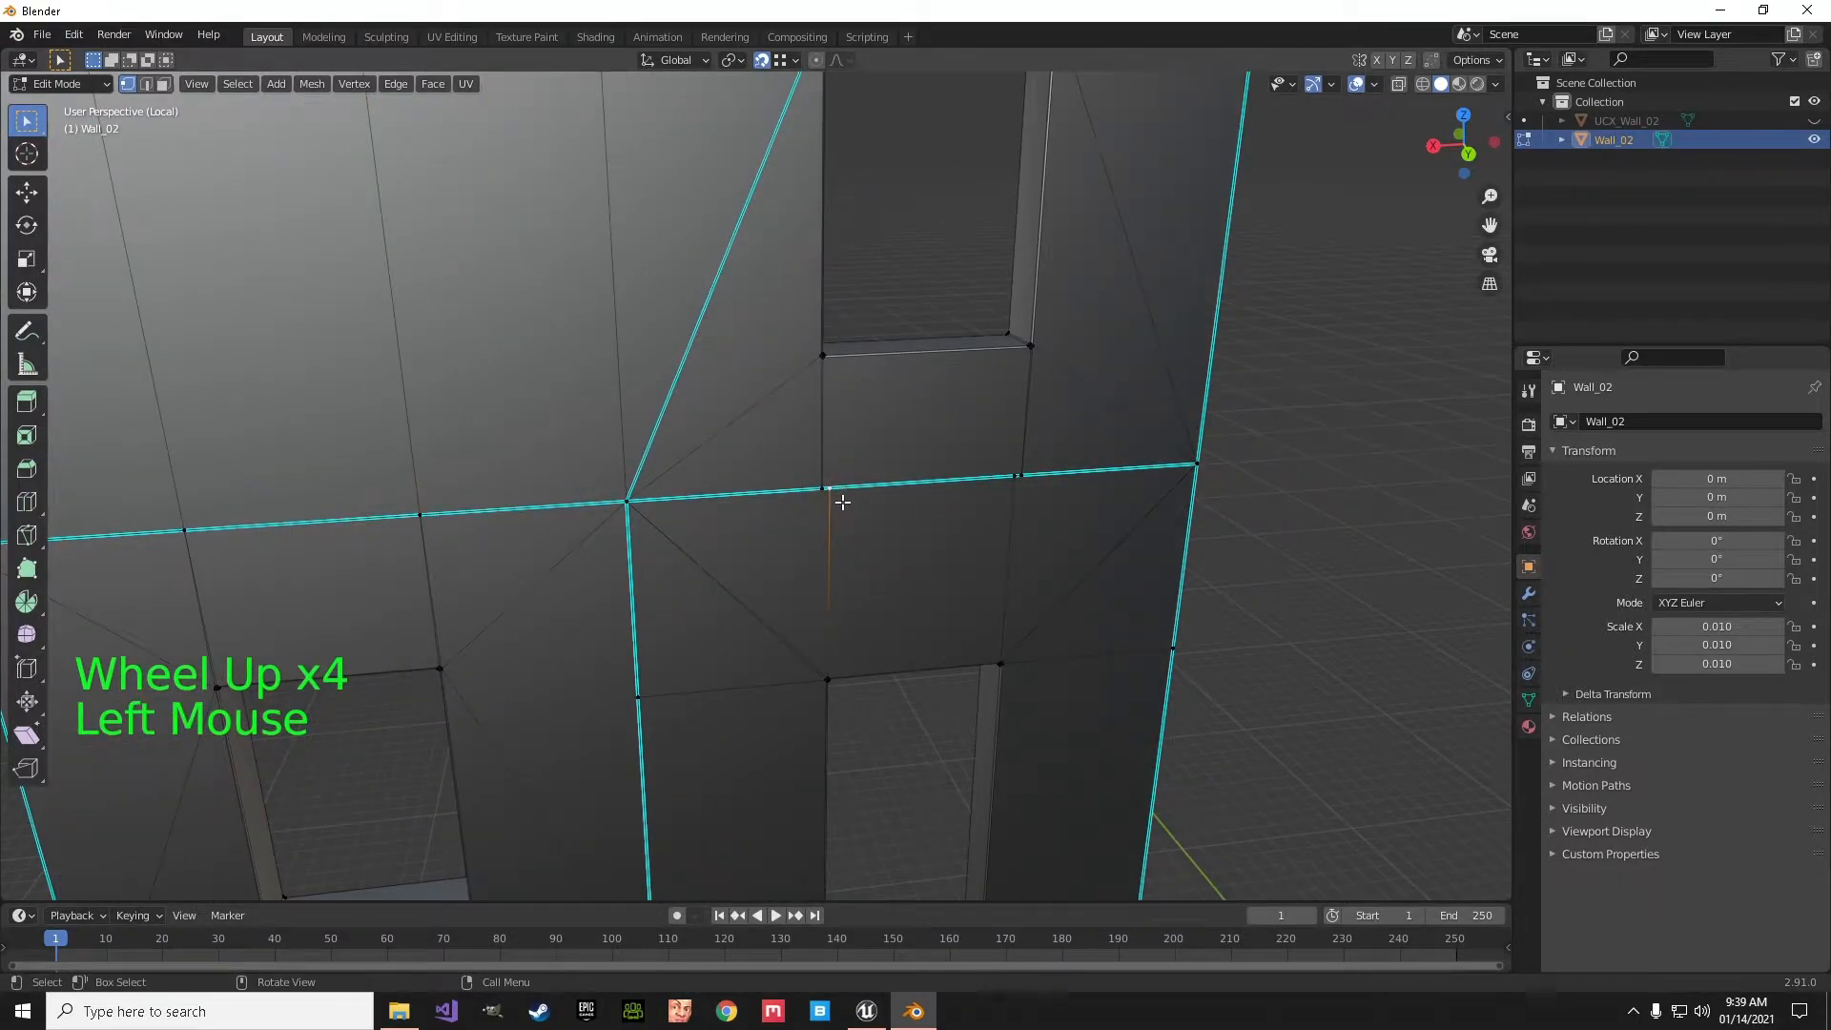
key("g")
key("g")
left_click(891, 502)
left_click(1028, 488)
key("g")
key("g")
left_click(1036, 487)
- Slide the door-height vertices on both vertical edges beside the doorway up to the corners on the horizontal seam
middle_click_drag(1073, 550, 775, 598)
scroll(1049, 527, "down", 3)
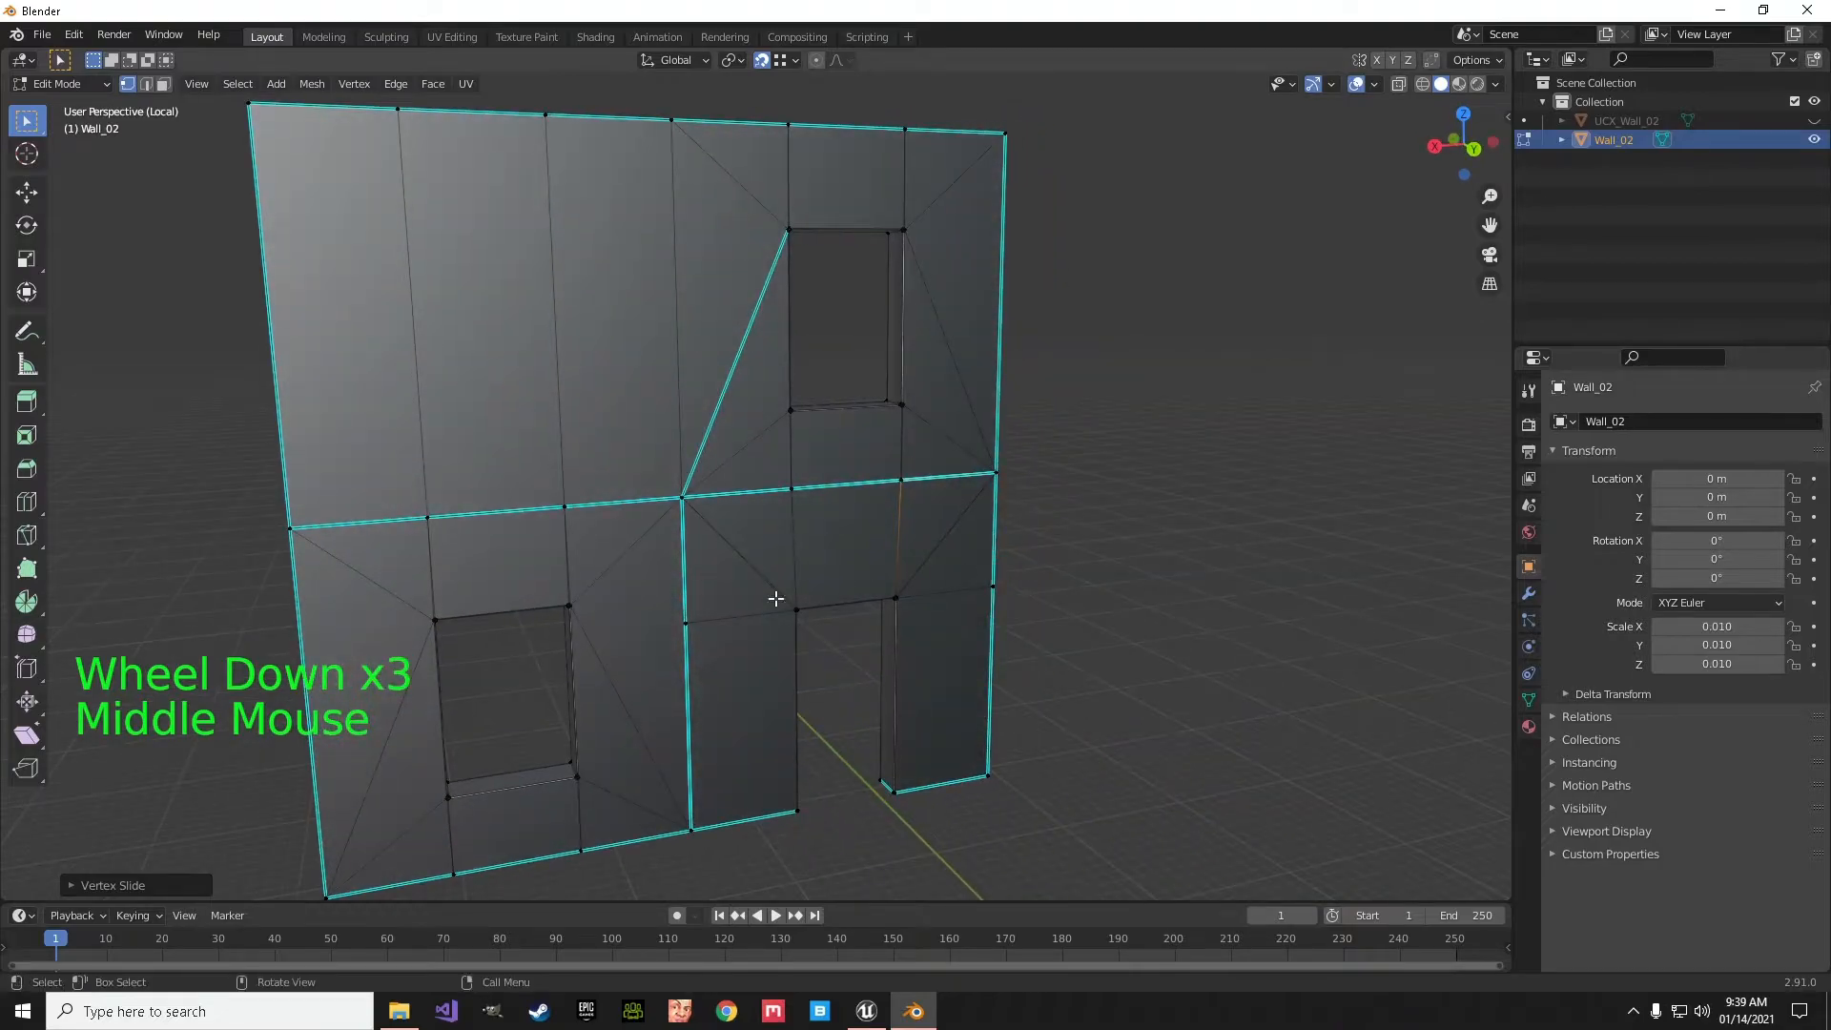
left_click(686, 630)
key("g")
key("g")
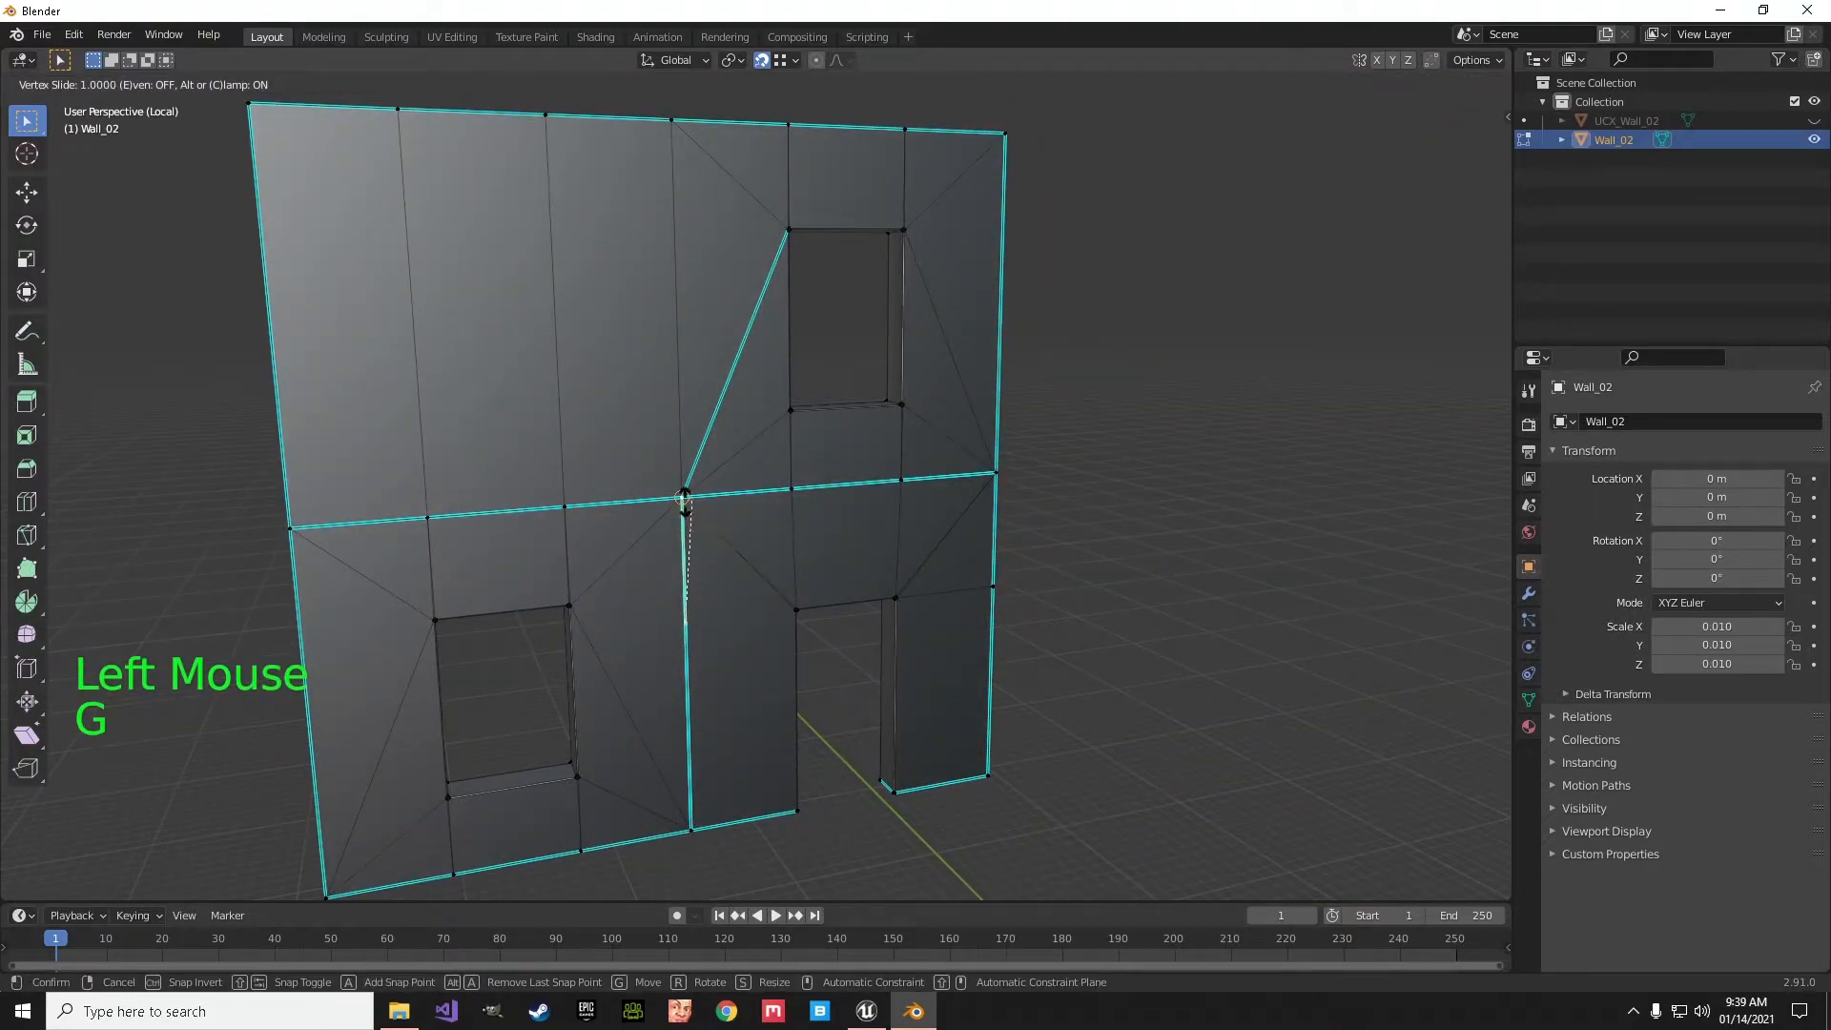
left_click(980, 586)
left_click(1009, 596)
key("g")
key("g")
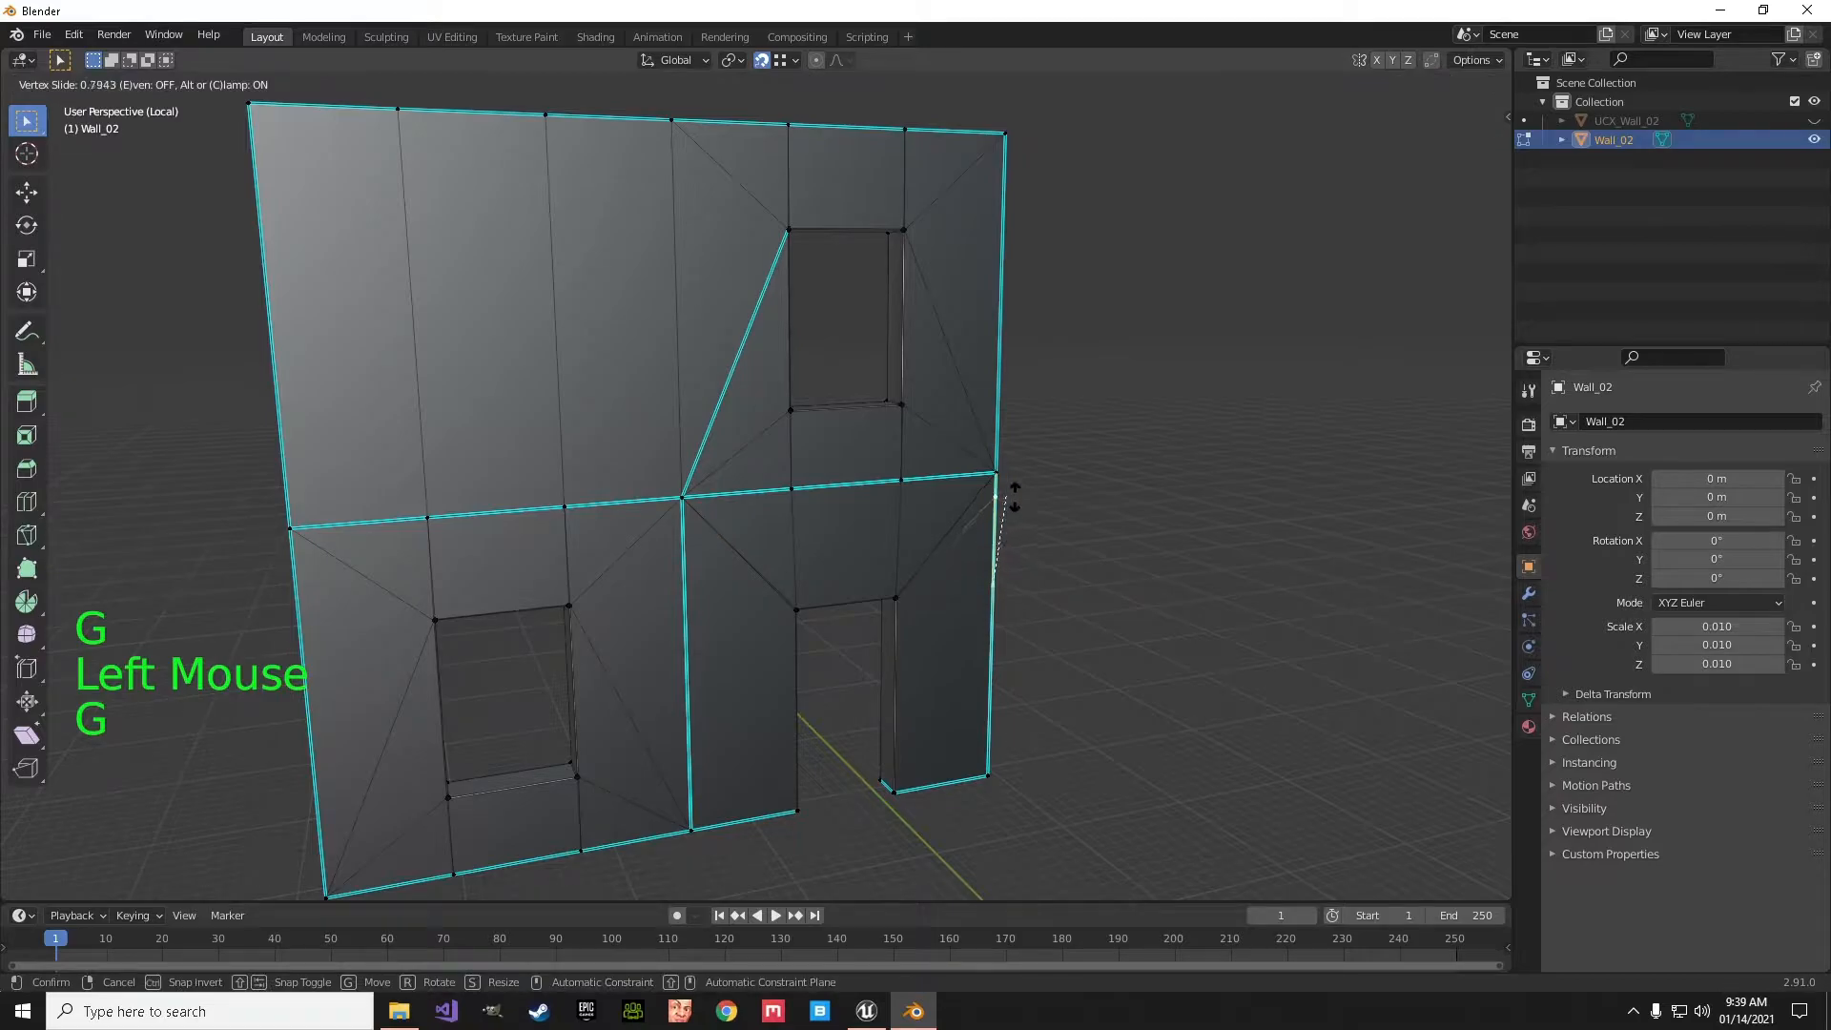
left_click(1014, 485)
- On the wall's opposite face, slide both door-height edge vertices beside the doorway up to the horizontal seam's corners
middle_click_drag(1028, 600, 496, 632)
left_click(482, 621)
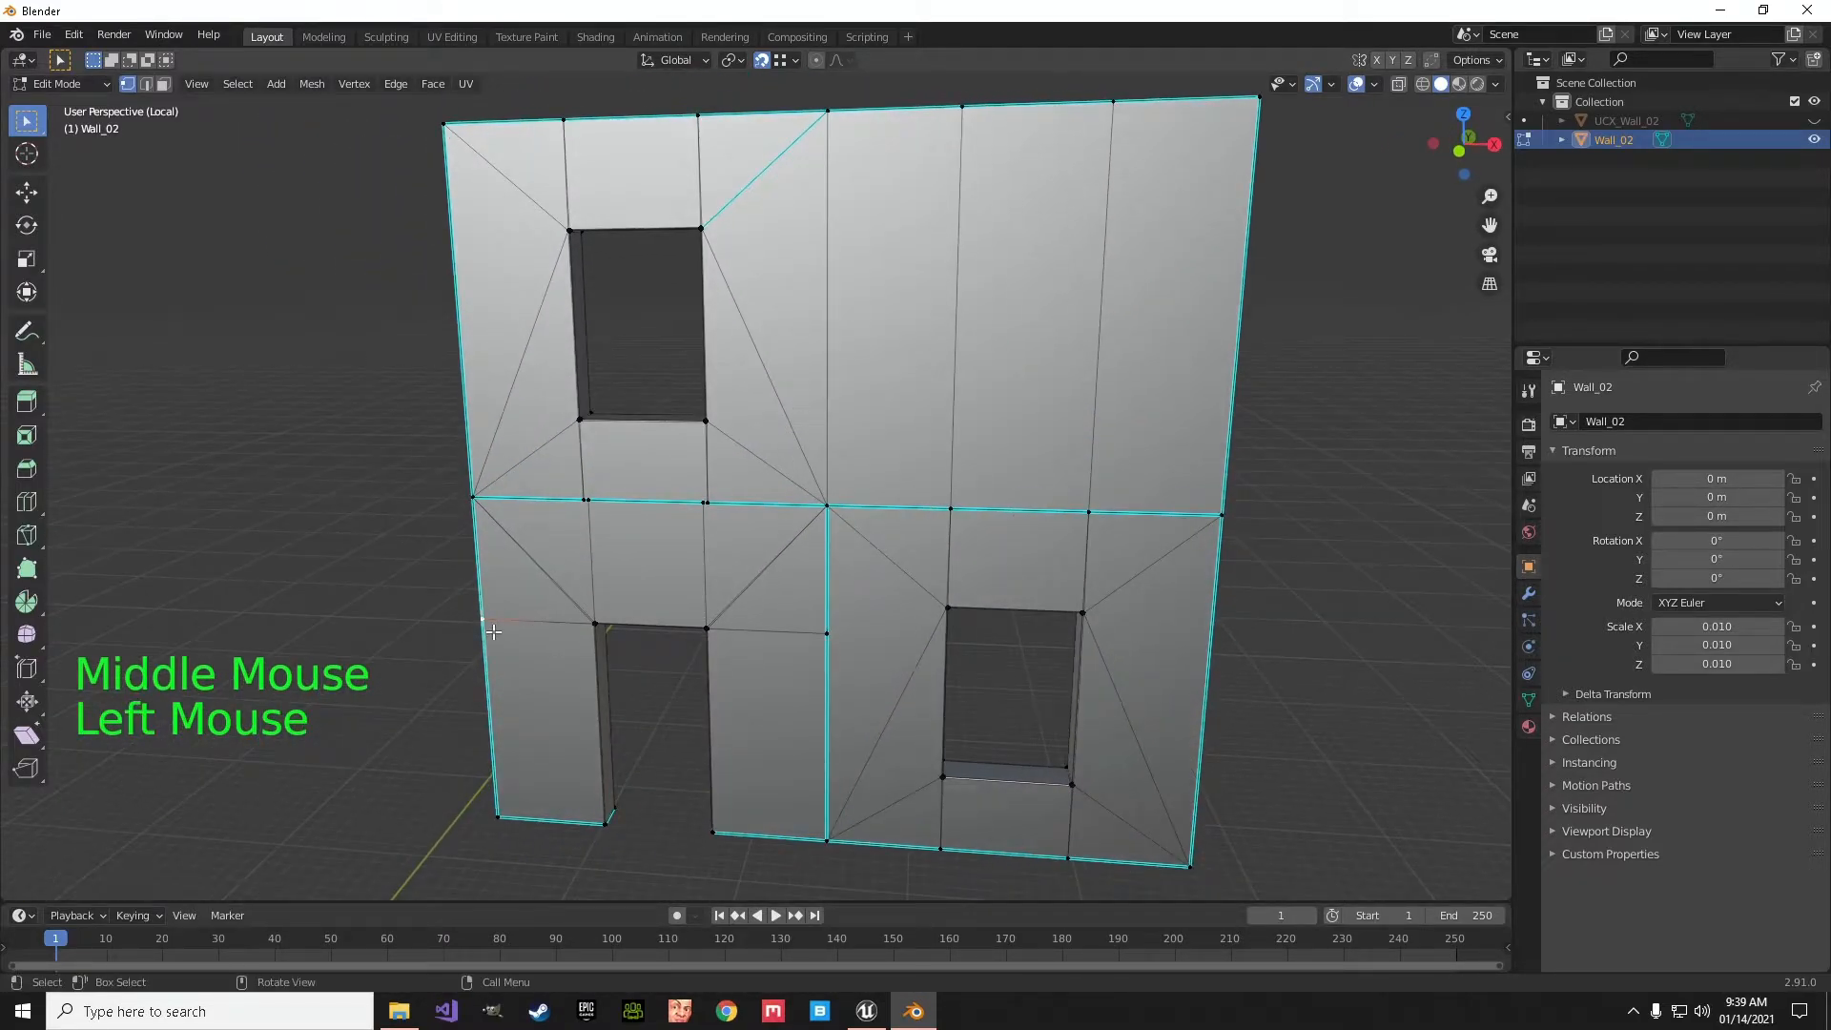
key("g")
key("g")
left_click(470, 497)
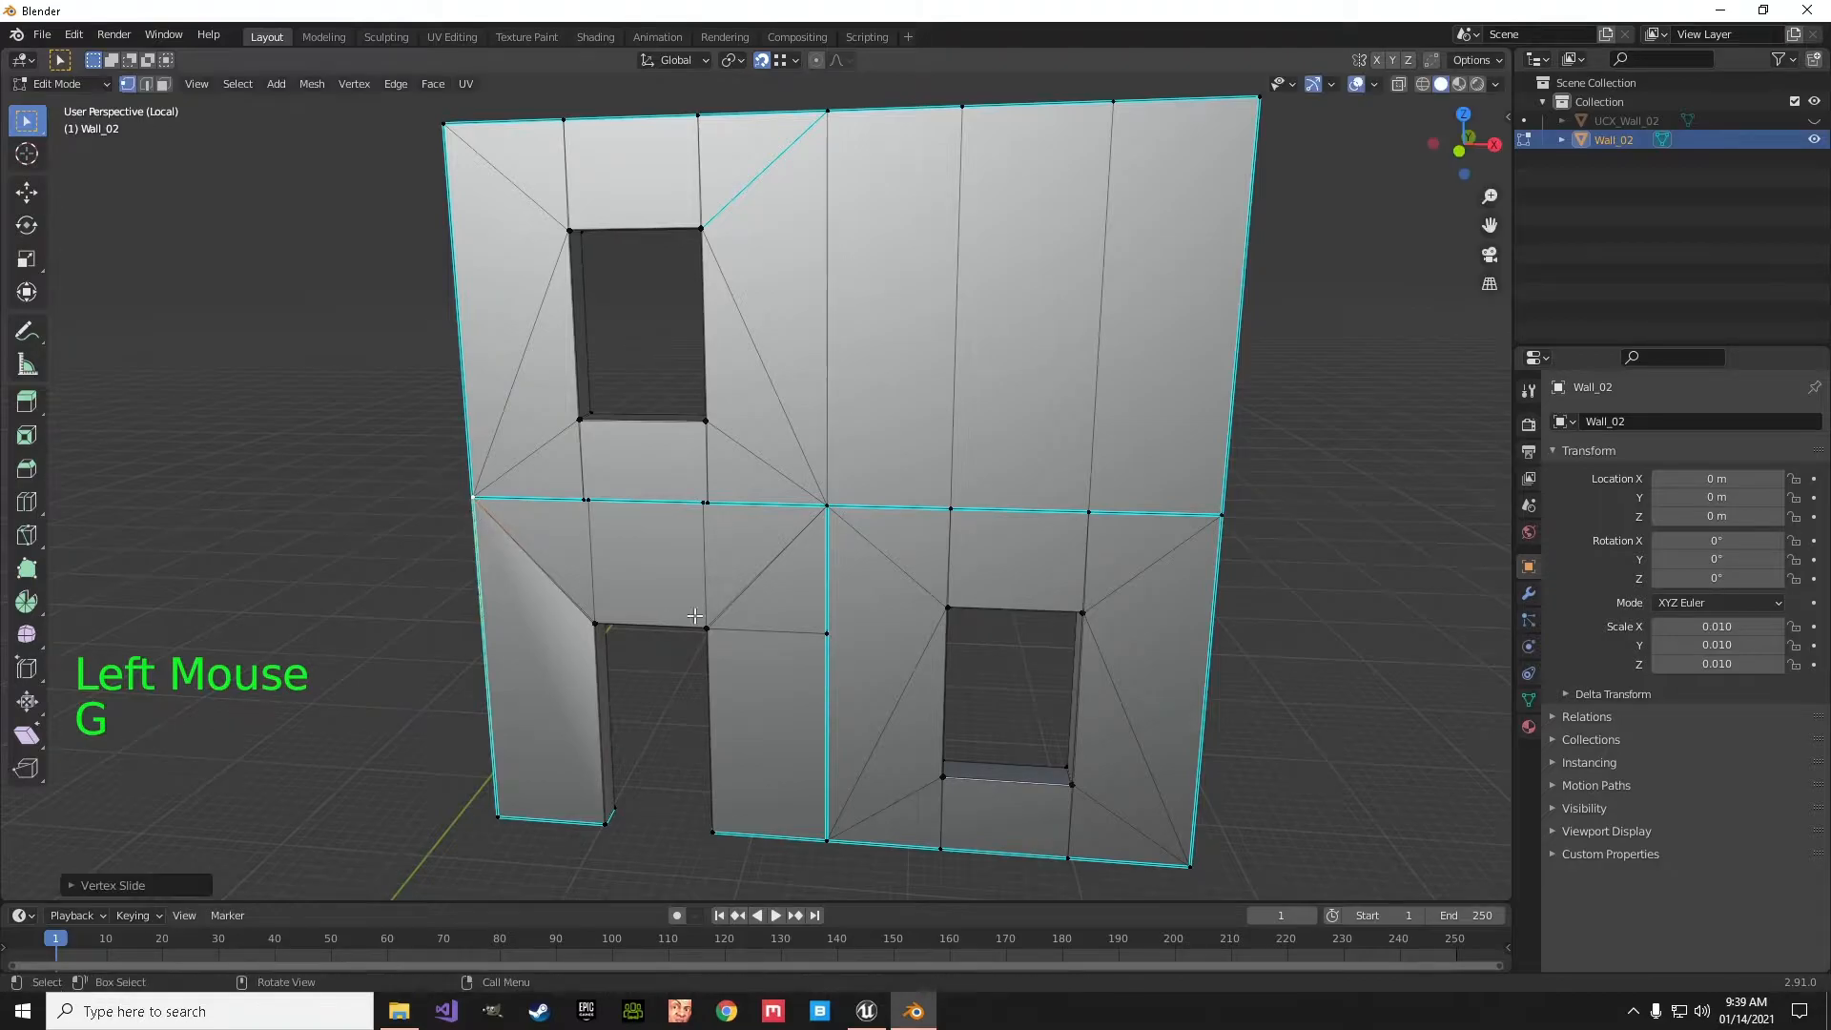
left_click(826, 637)
key("g")
key("g")
left_click(841, 517)
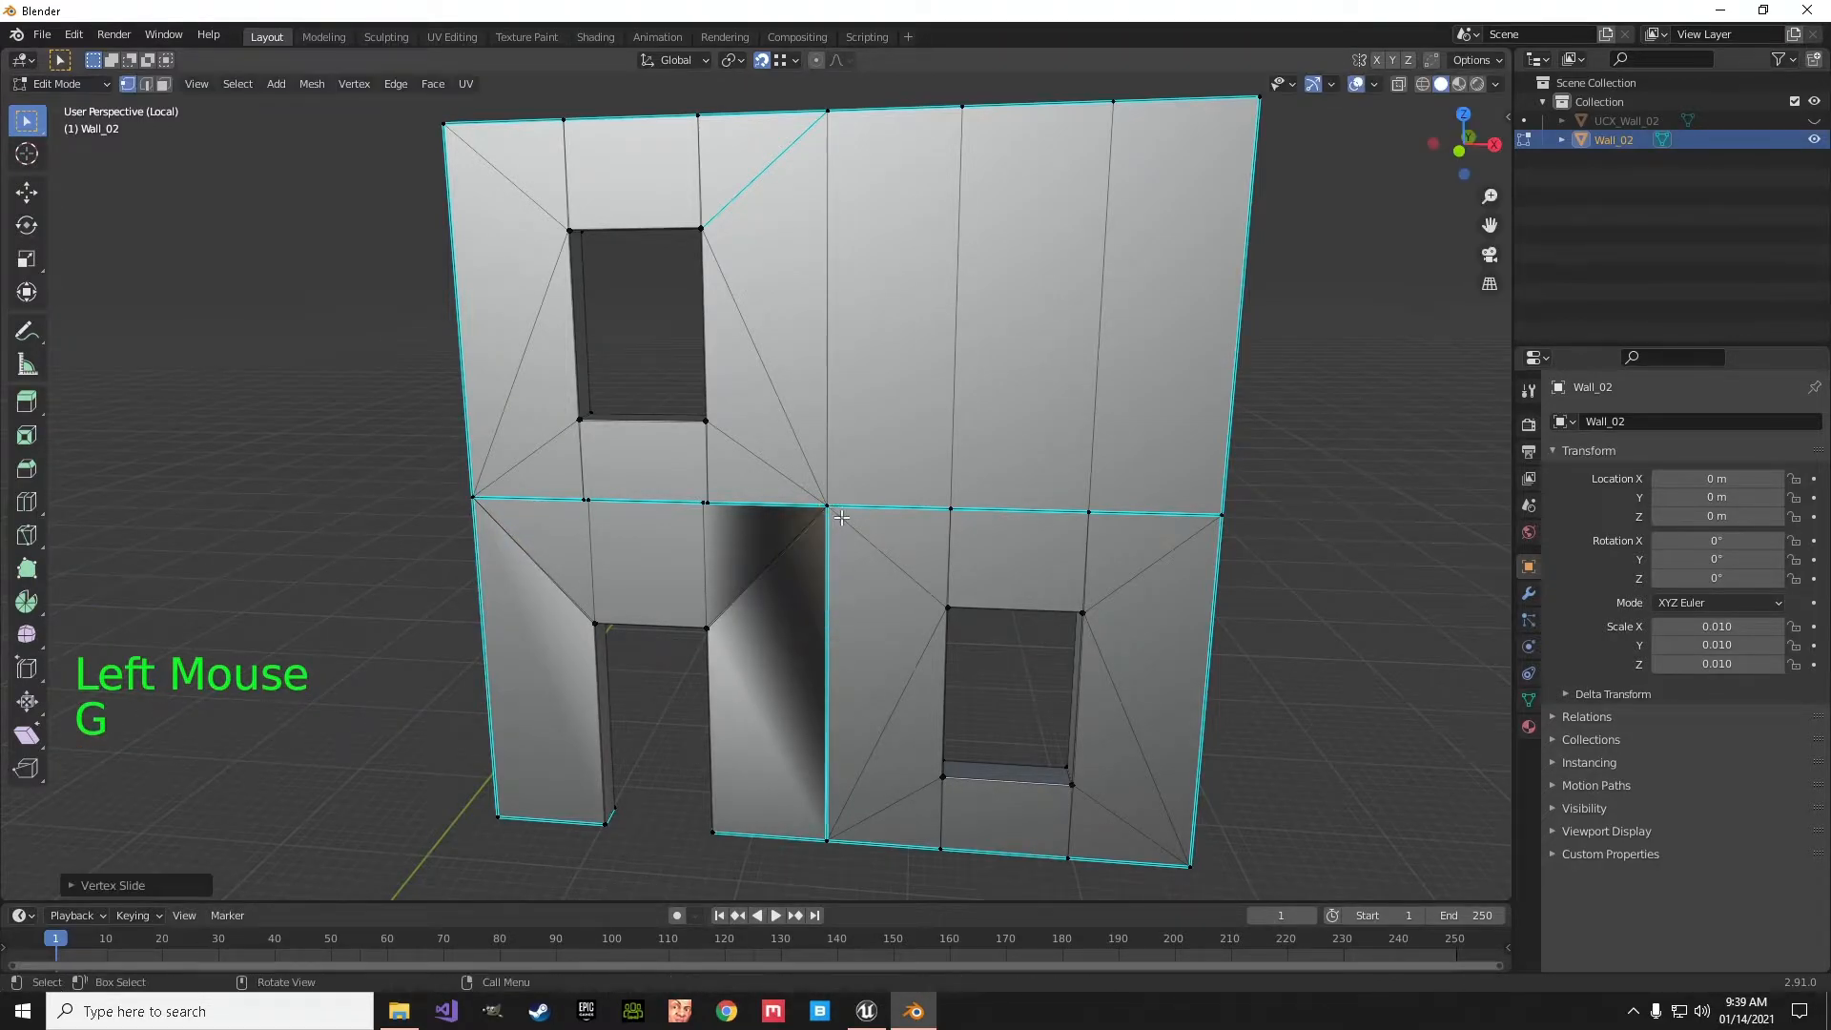
- Slide the two seam vertices above the doorway on this face onto the matching vertices below the upper window
mouse_move(946, 639)
middle_mouse_down()
mouse_move(964, 613)
mouse_move(956, 634)
middle_mouse_up()
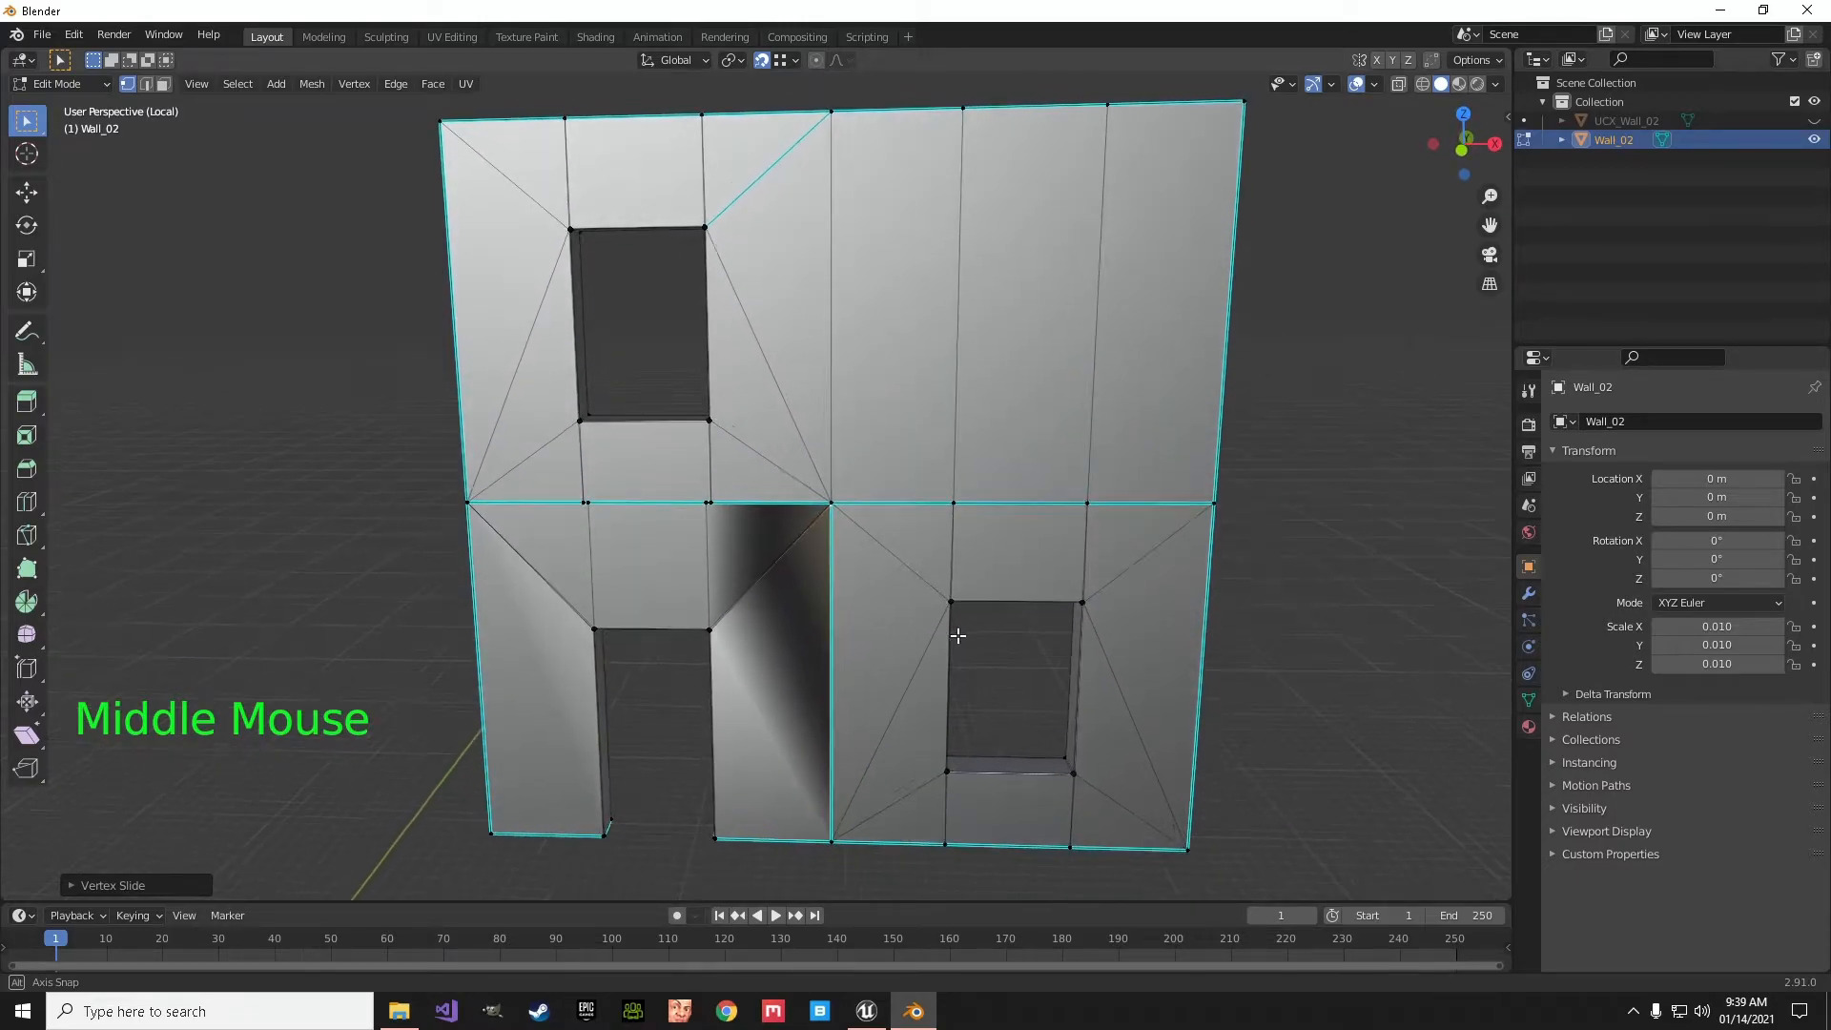
left_click(708, 502)
key("g")
key("g")
left_click(708, 509)
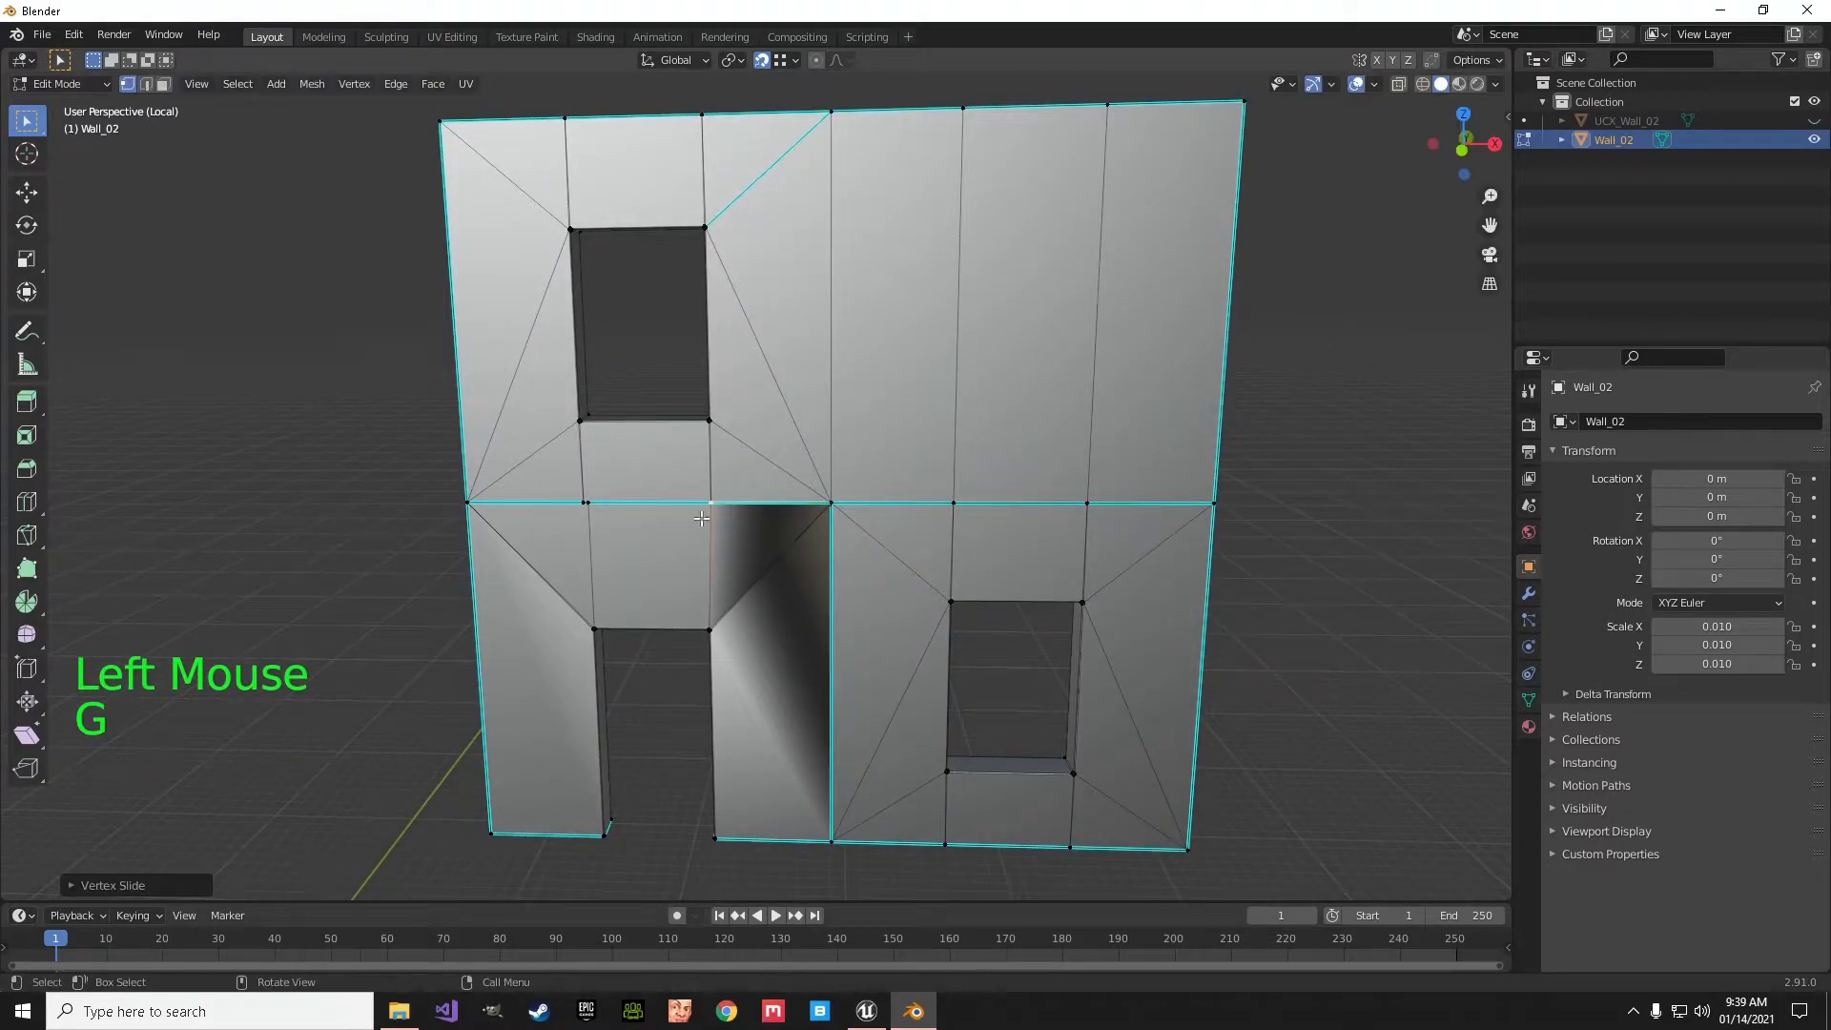
left_click(604, 516)
key("g")
key("g")
left_click(597, 515)
- Undo the recent vertex slides on this face, back to the door-height vertex on the vertical seam beside the doorway
scroll(874, 653, "down", 2)
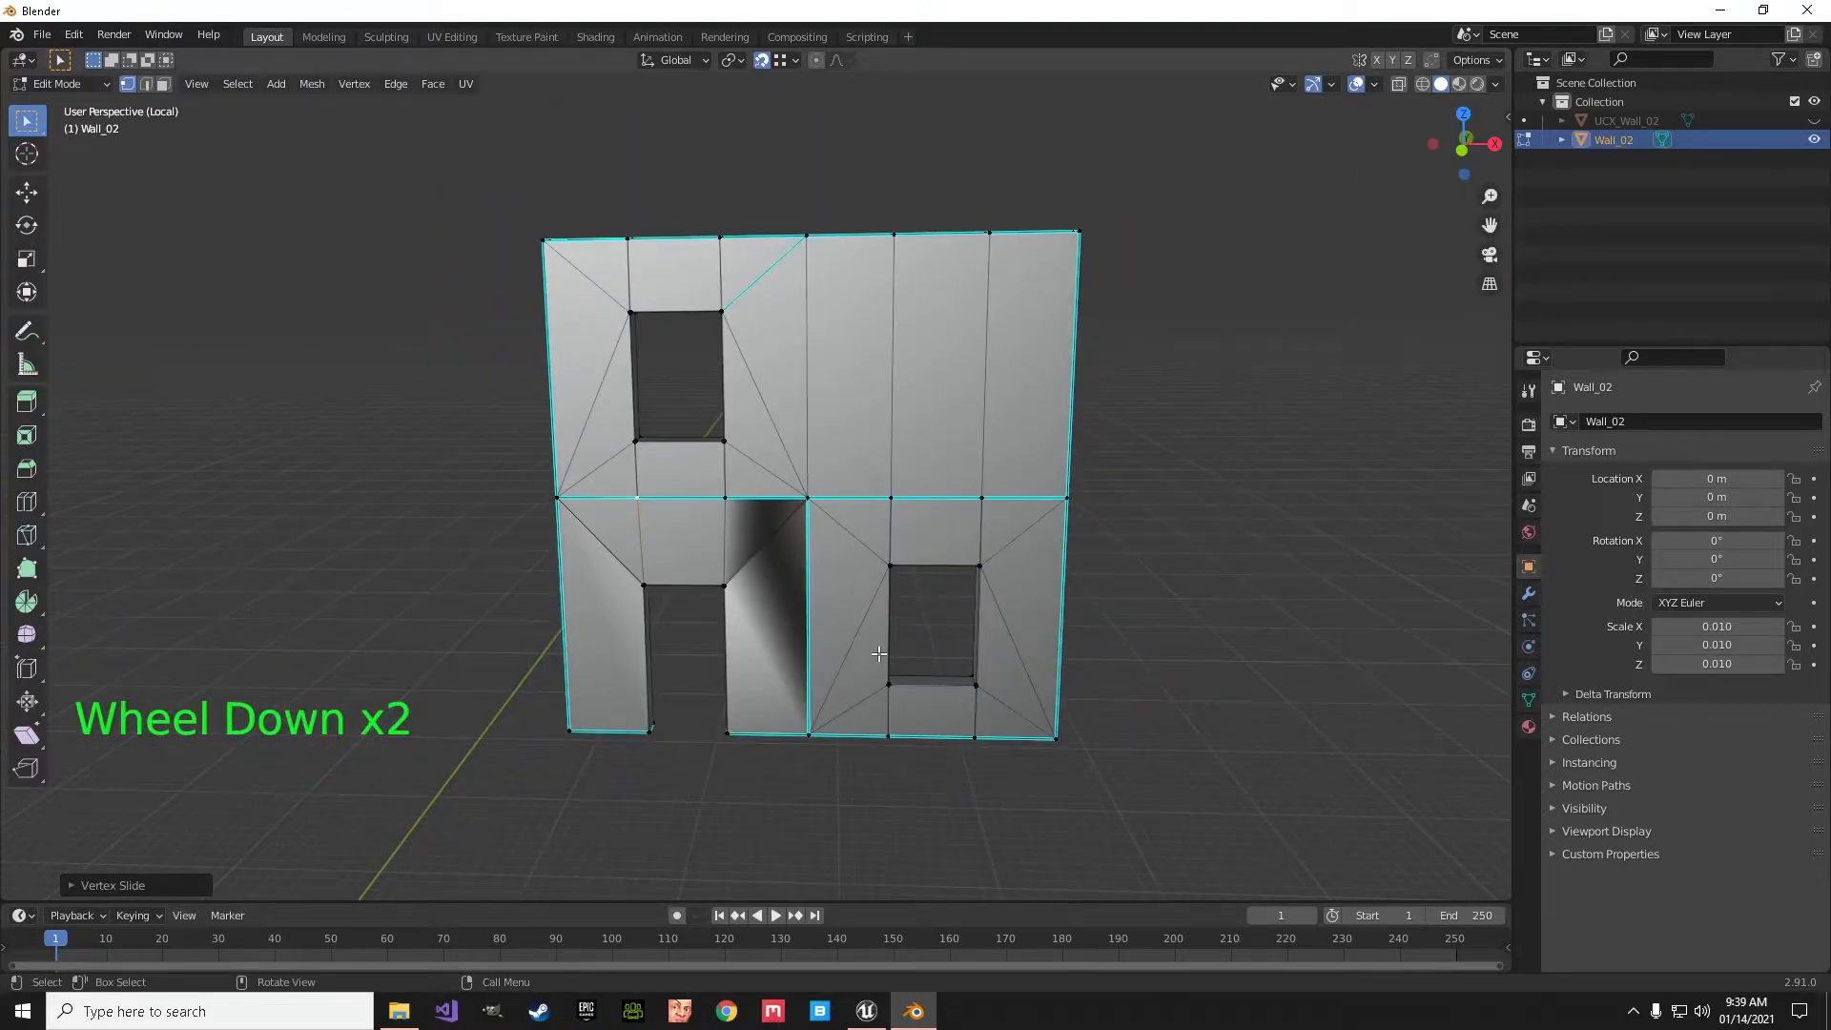
middle_click_drag(773, 593, 759, 649)
middle_click_drag(750, 564, 871, 539)
key("a")
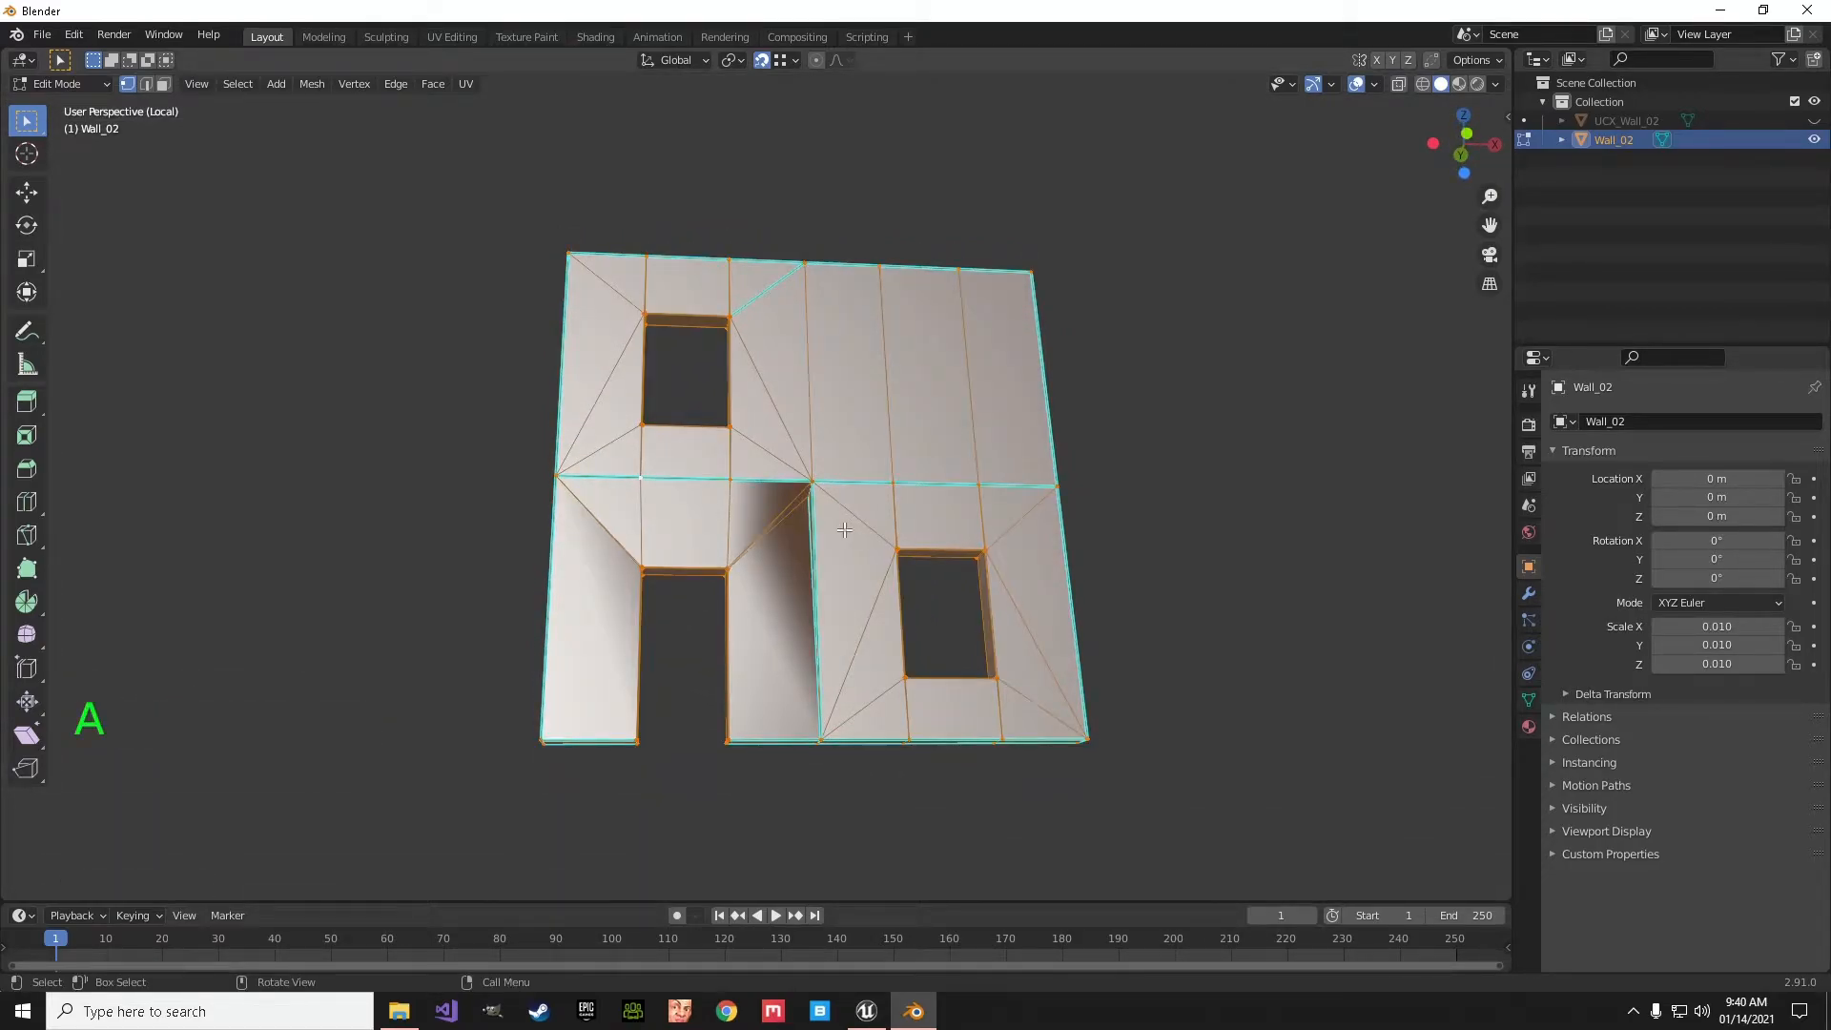
key("ctrl+z")
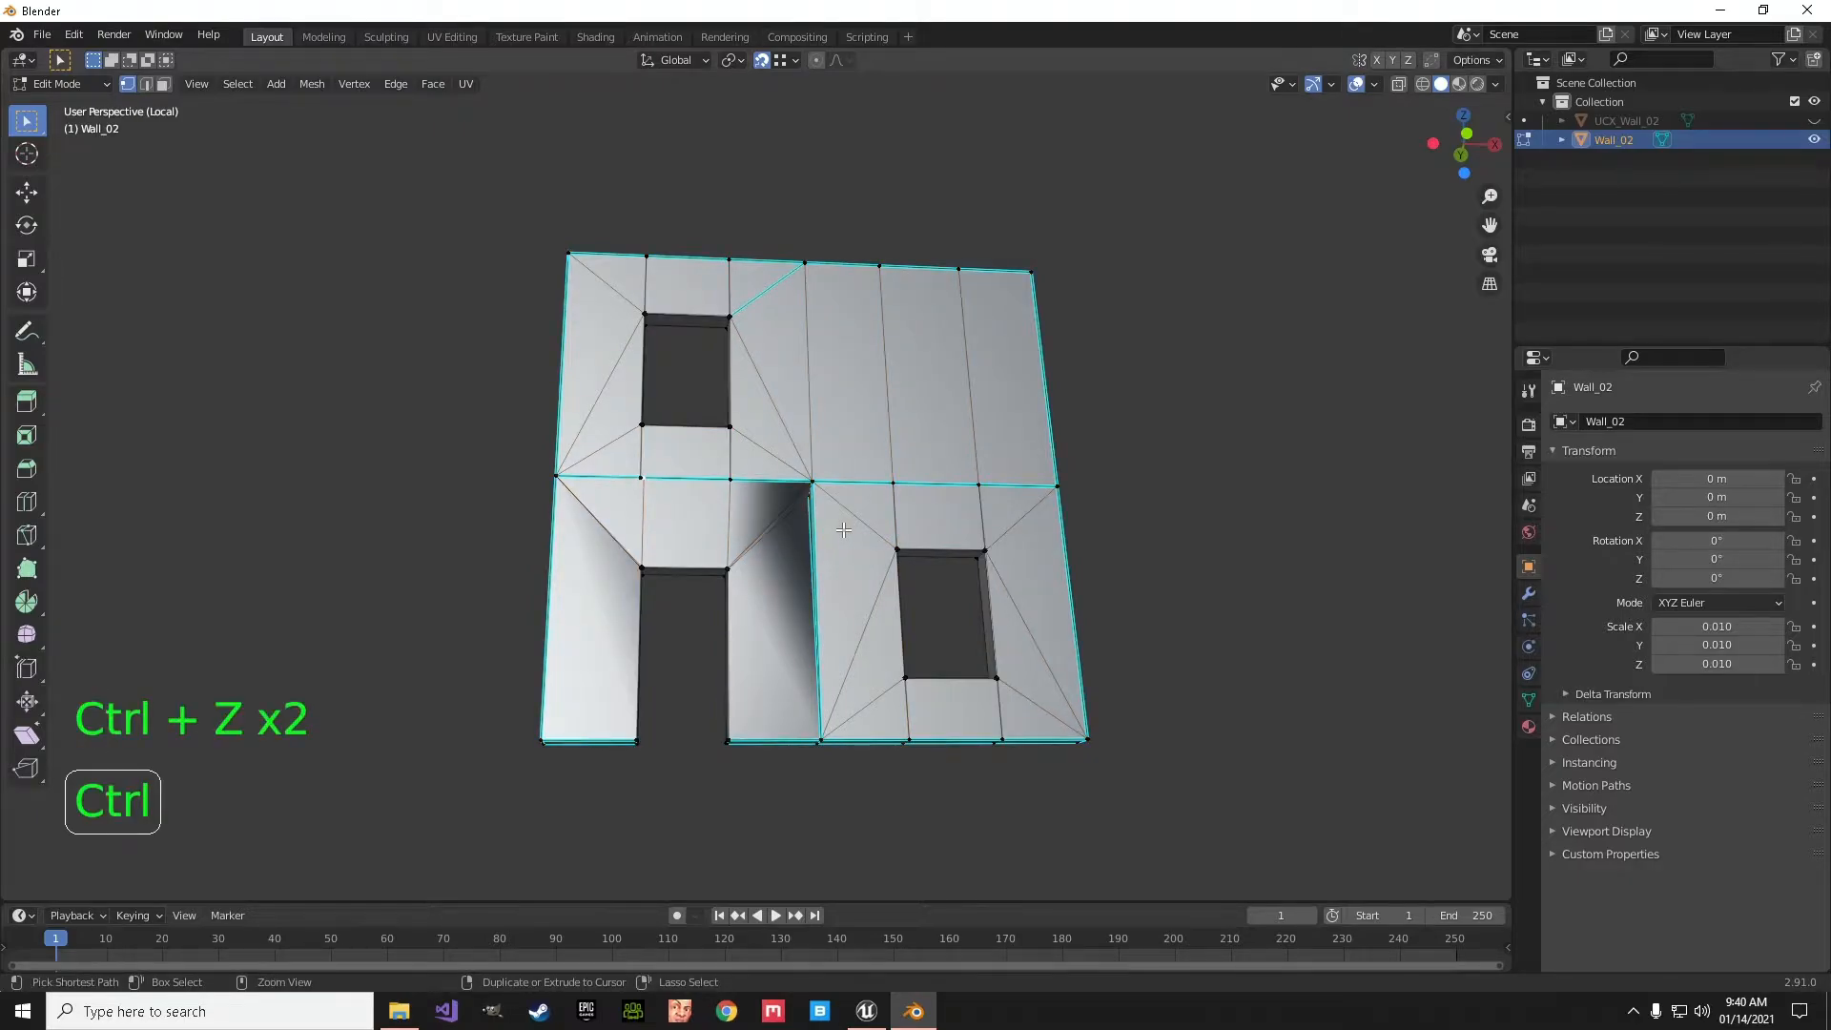
key("ctrl+z")
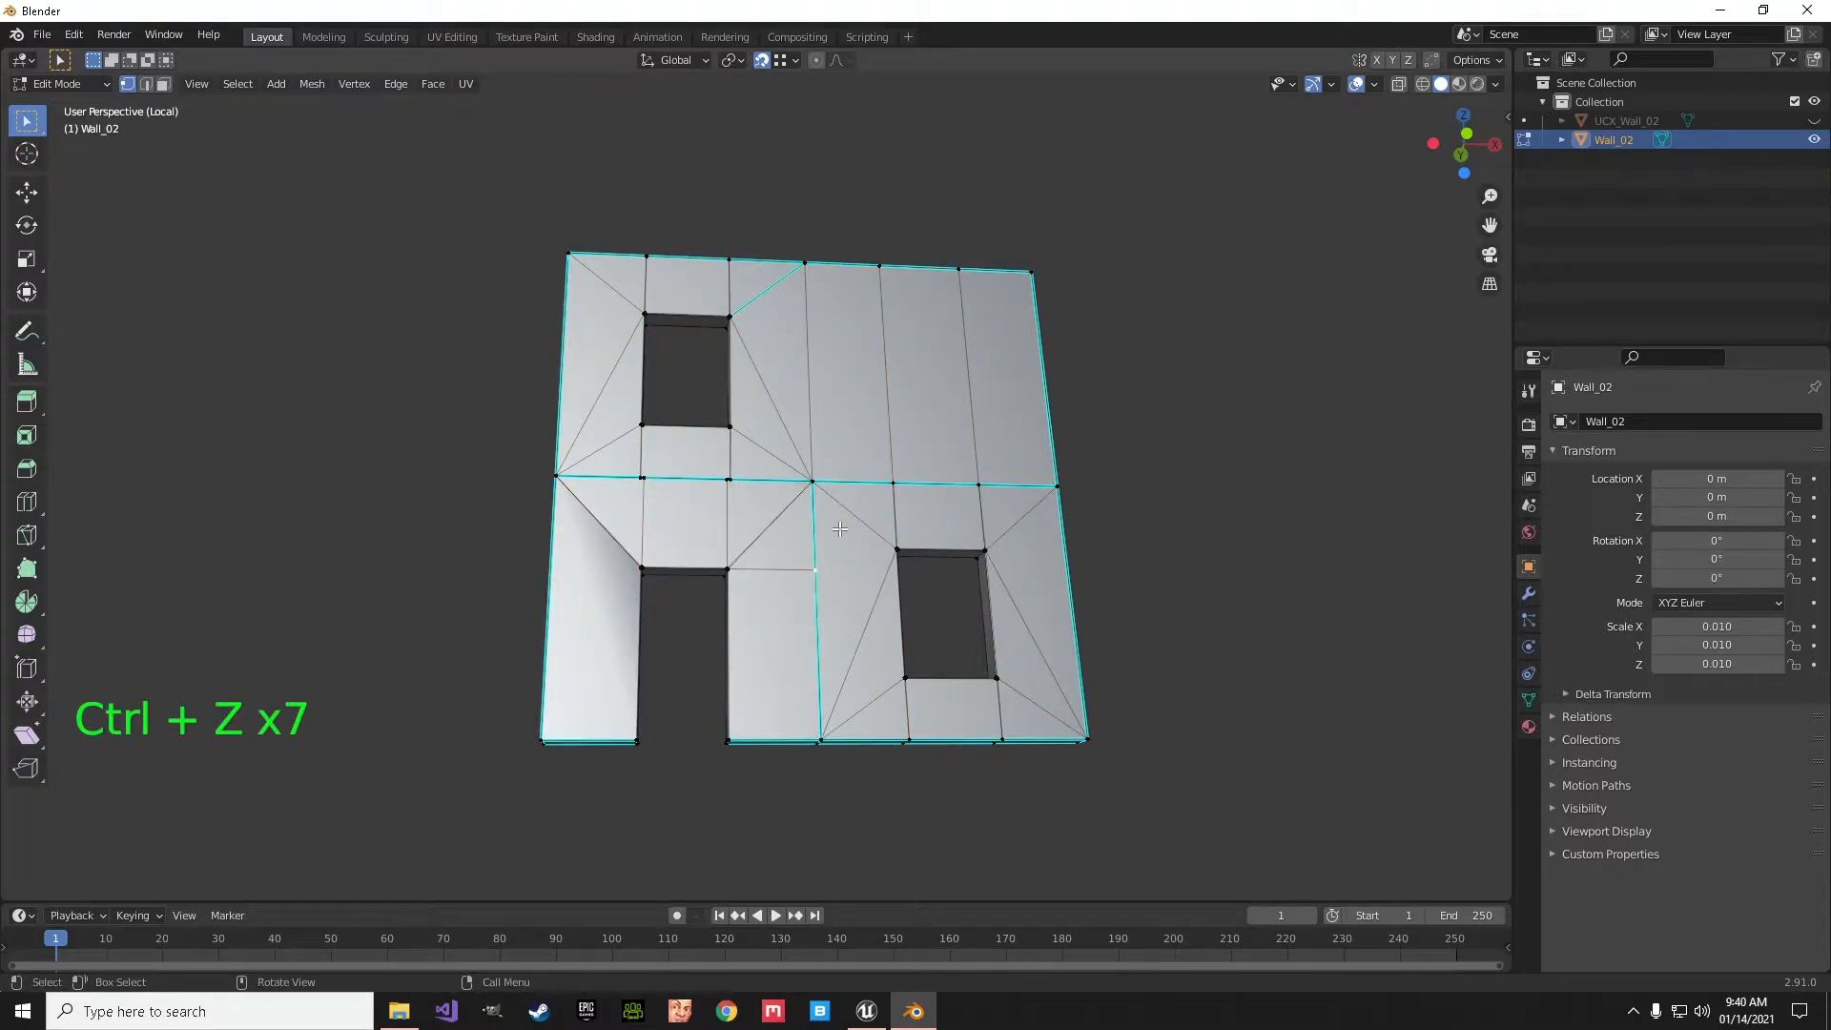
- Slide the door-height vertex on the vertical seam beside the doorway up to the corner on the horizontal seam
scroll(840, 530, "up", 4)
middle_click_drag(849, 543, 904, 689)
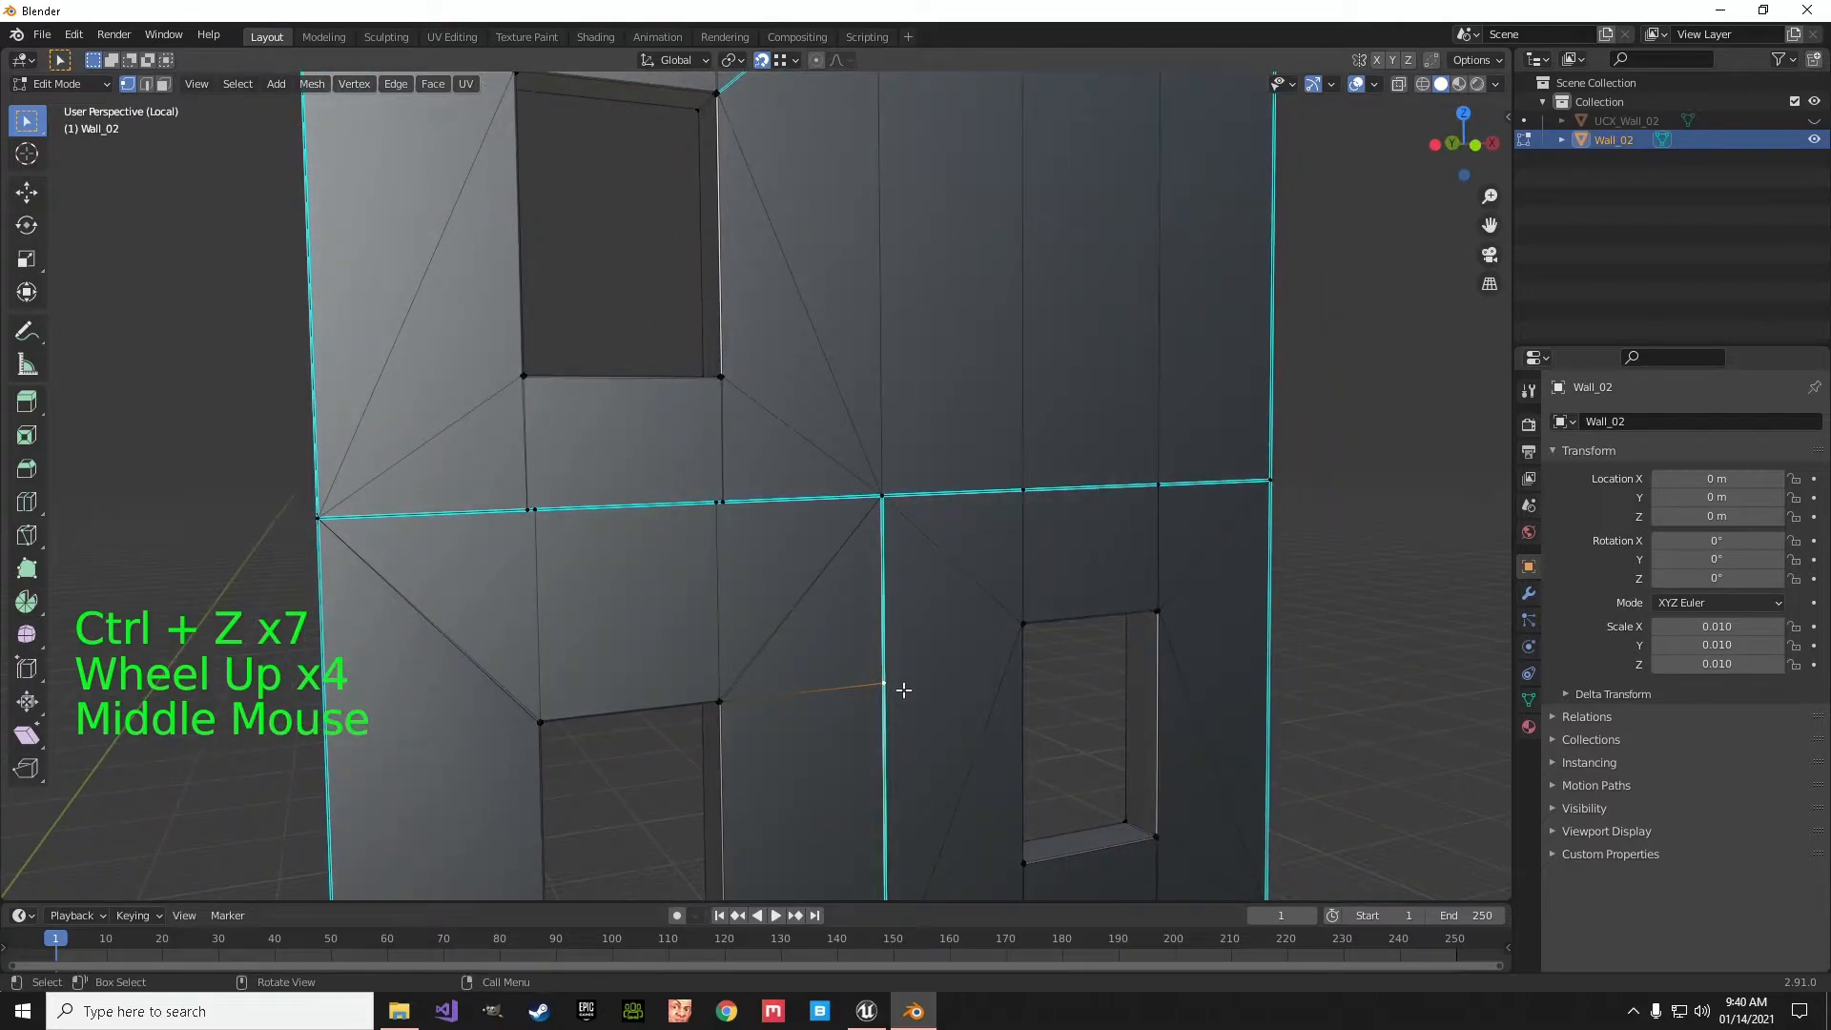
key("g")
key("g")
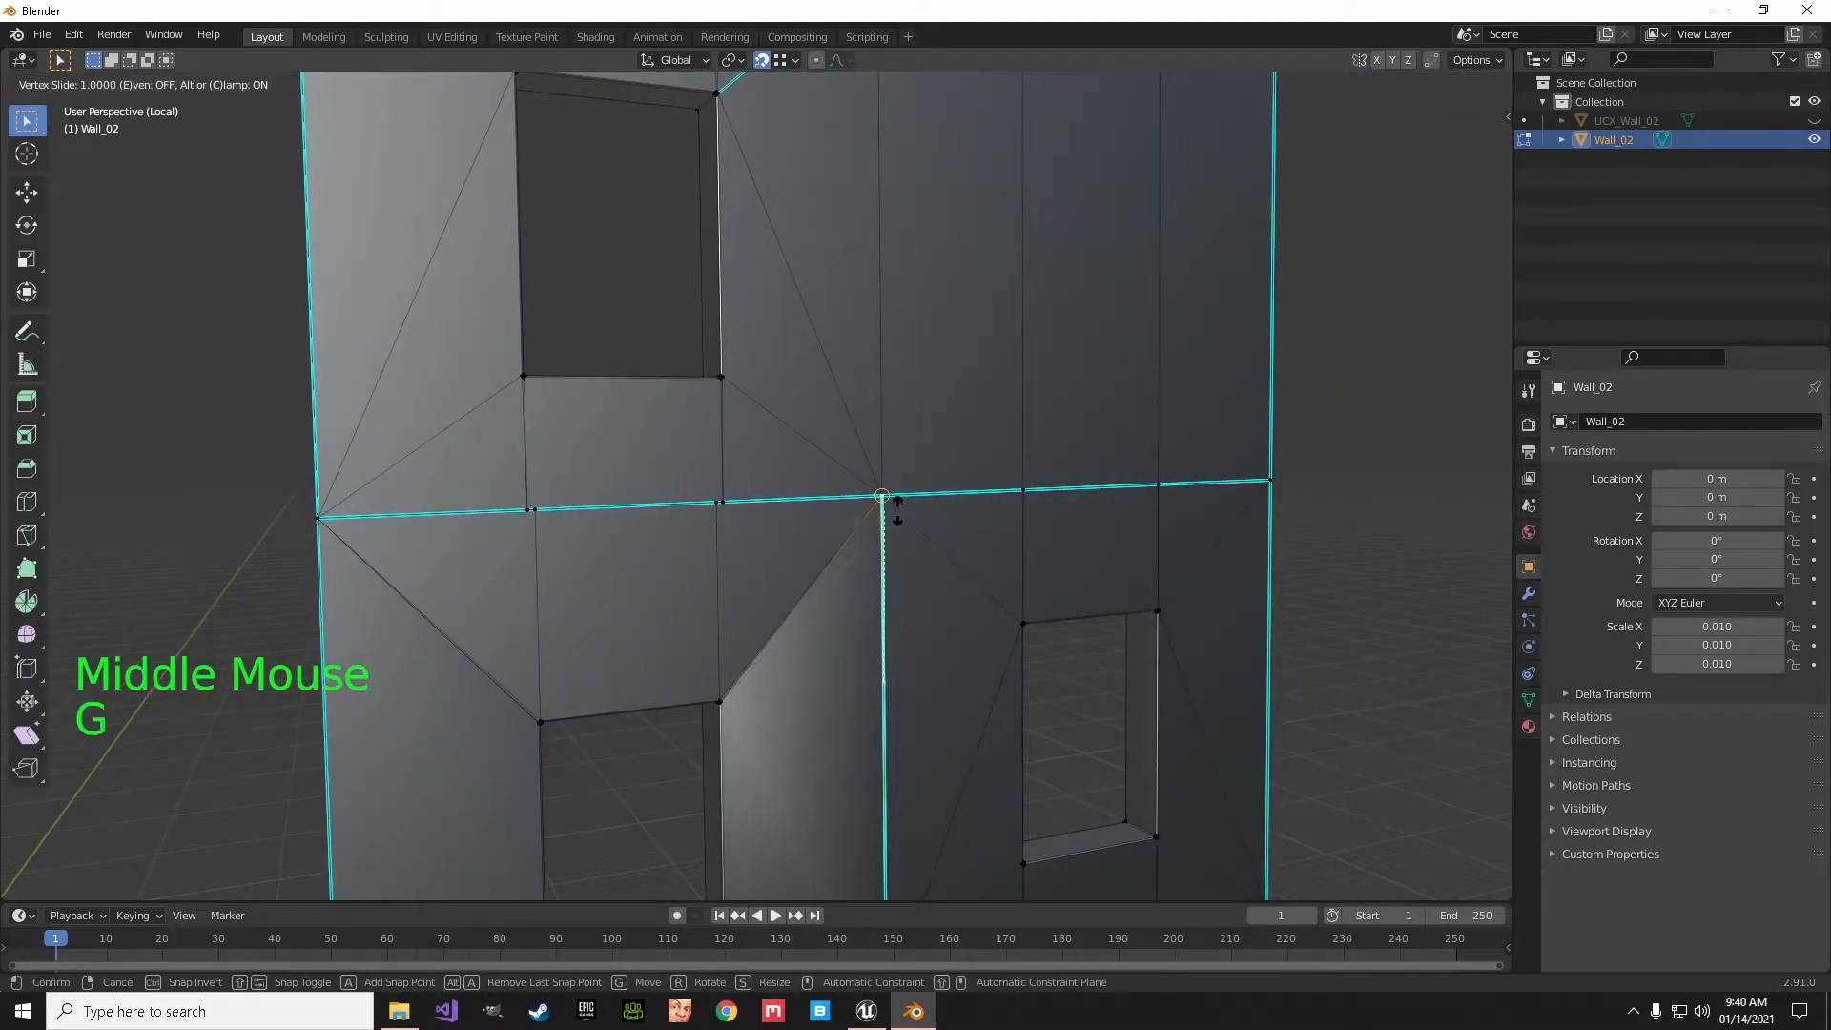
left_click(904, 512)
- Slide the two horizontal-seam vertices above the doorway onto the neighbouring vertices directly below the upper window
middle_click_drag(904, 512, 774, 552)
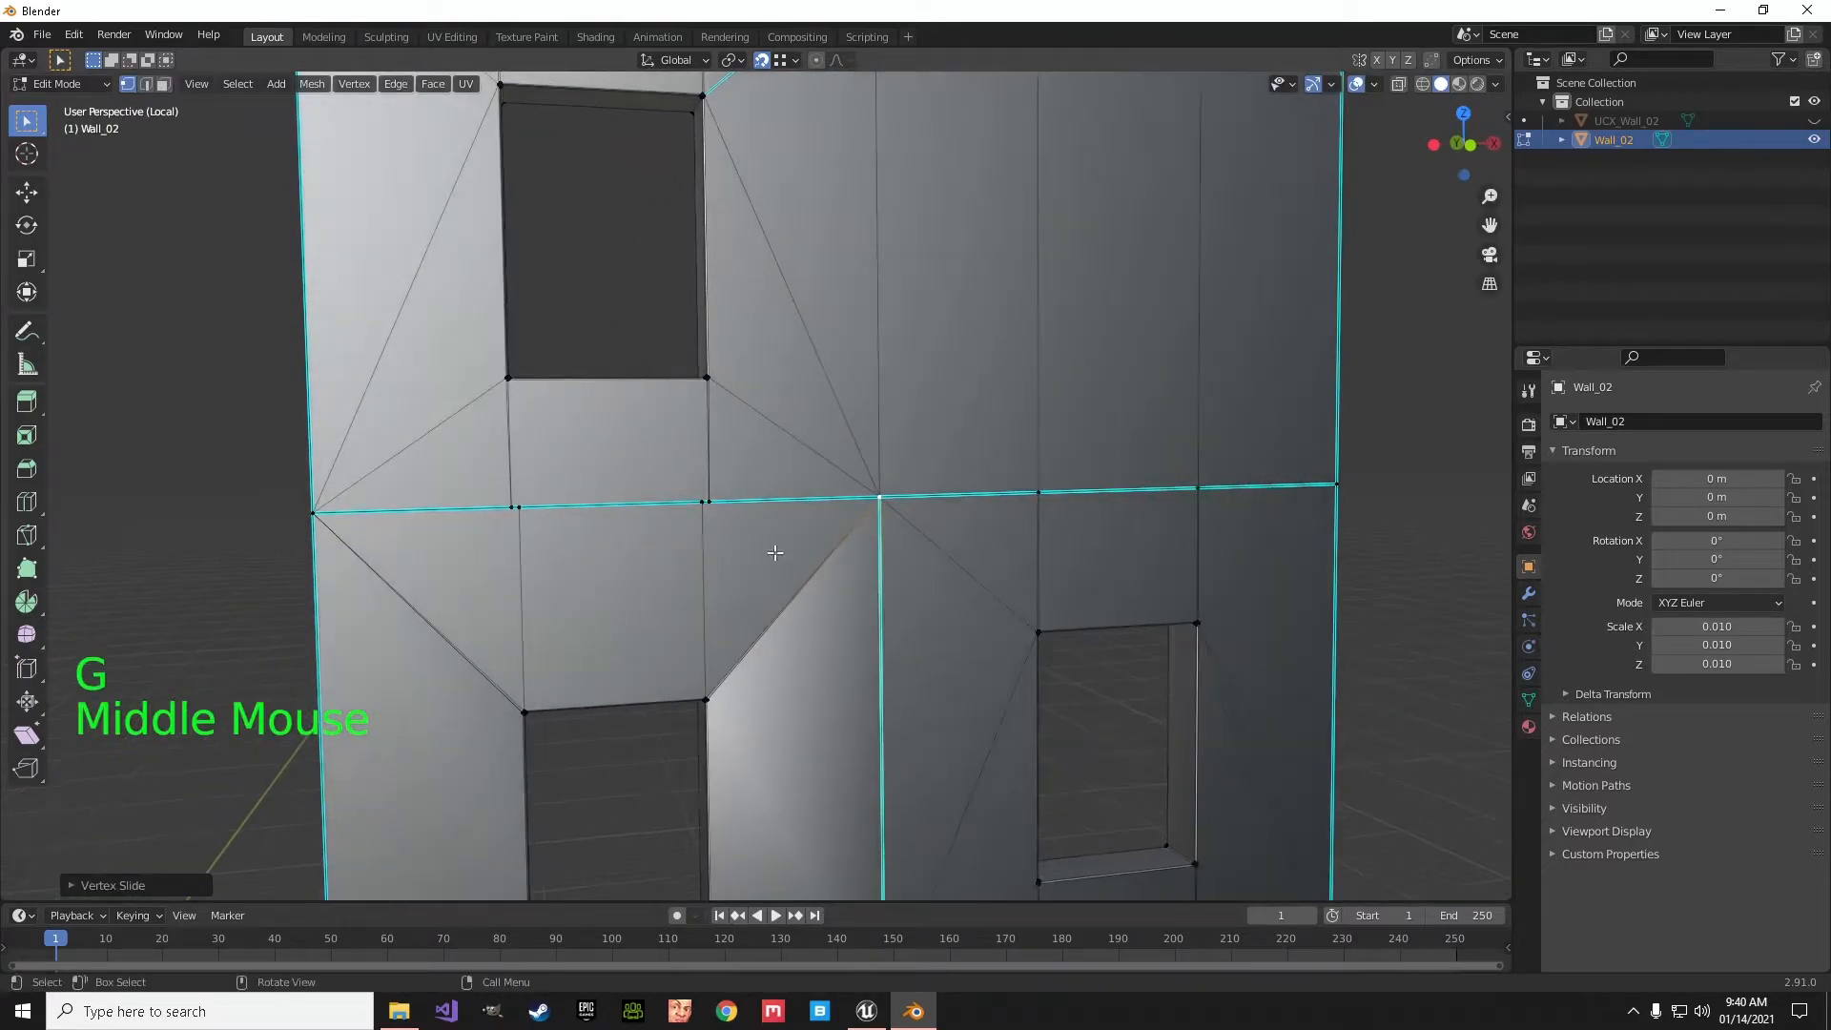
left_click(706, 504)
key("g")
left_click(529, 515)
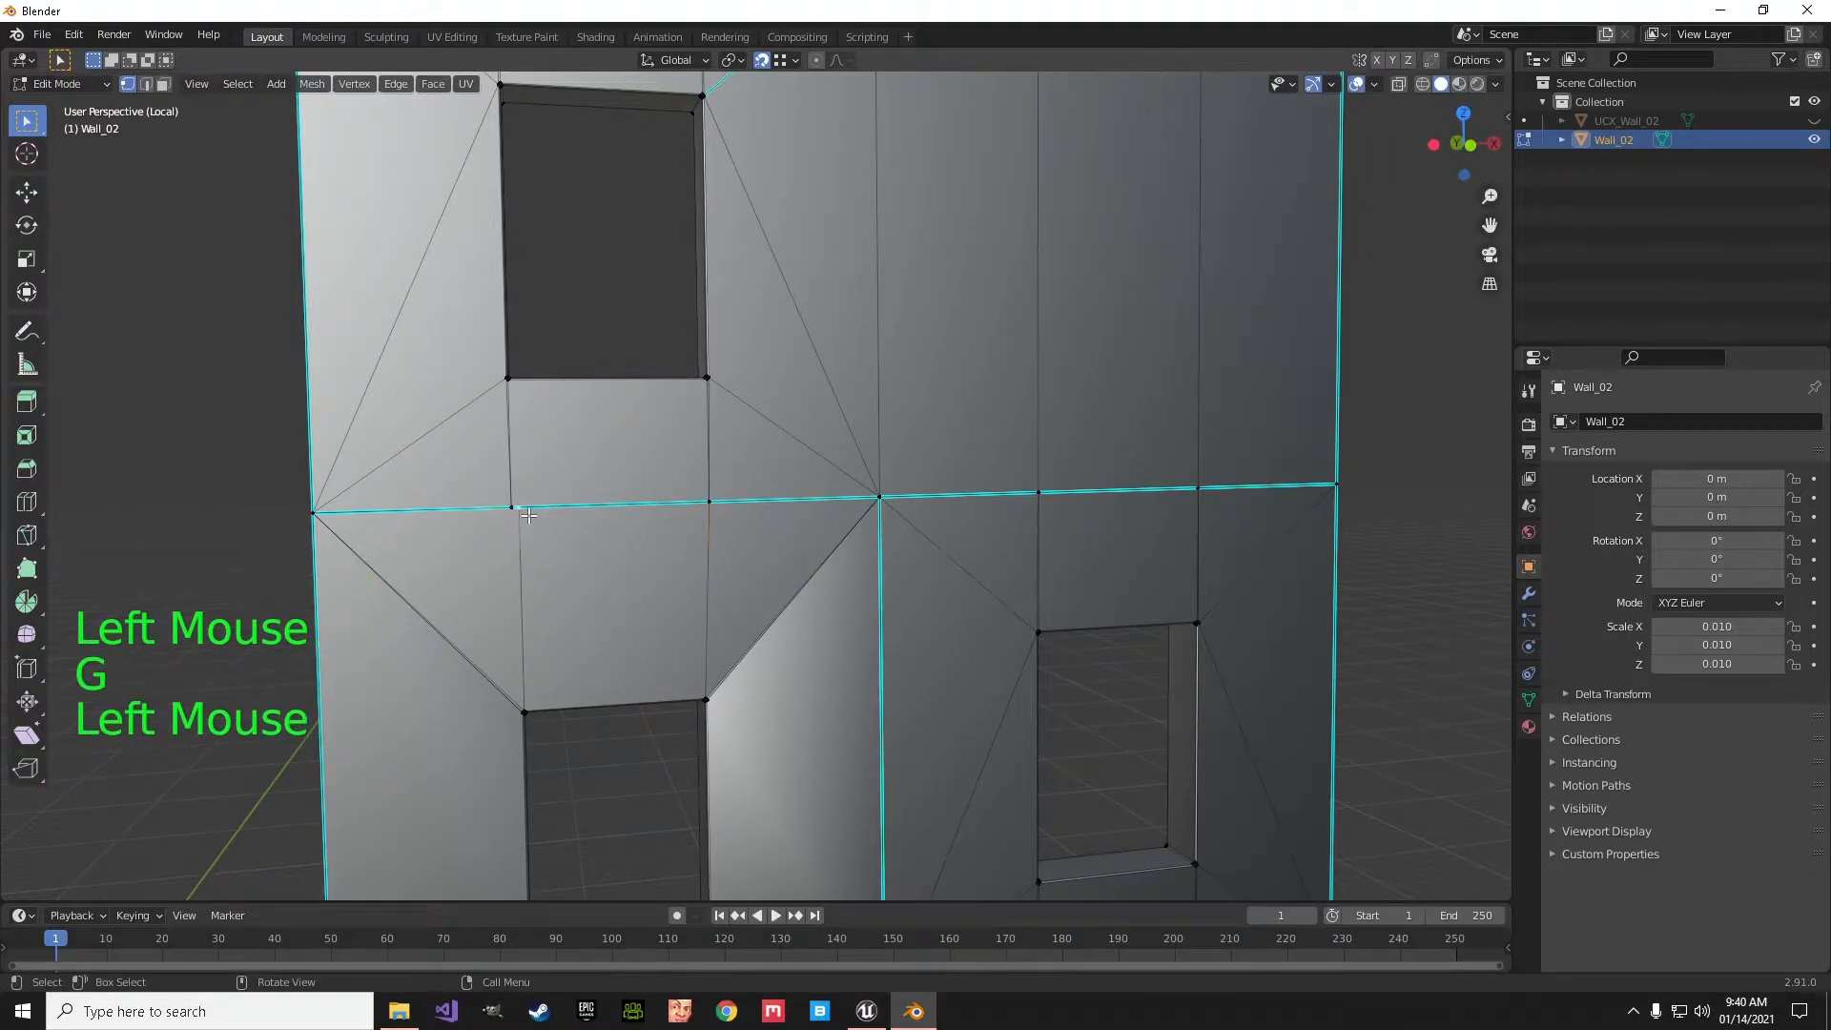
key("g")
key("g")
left_click(512, 508)
scroll(589, 559, "down", 4)
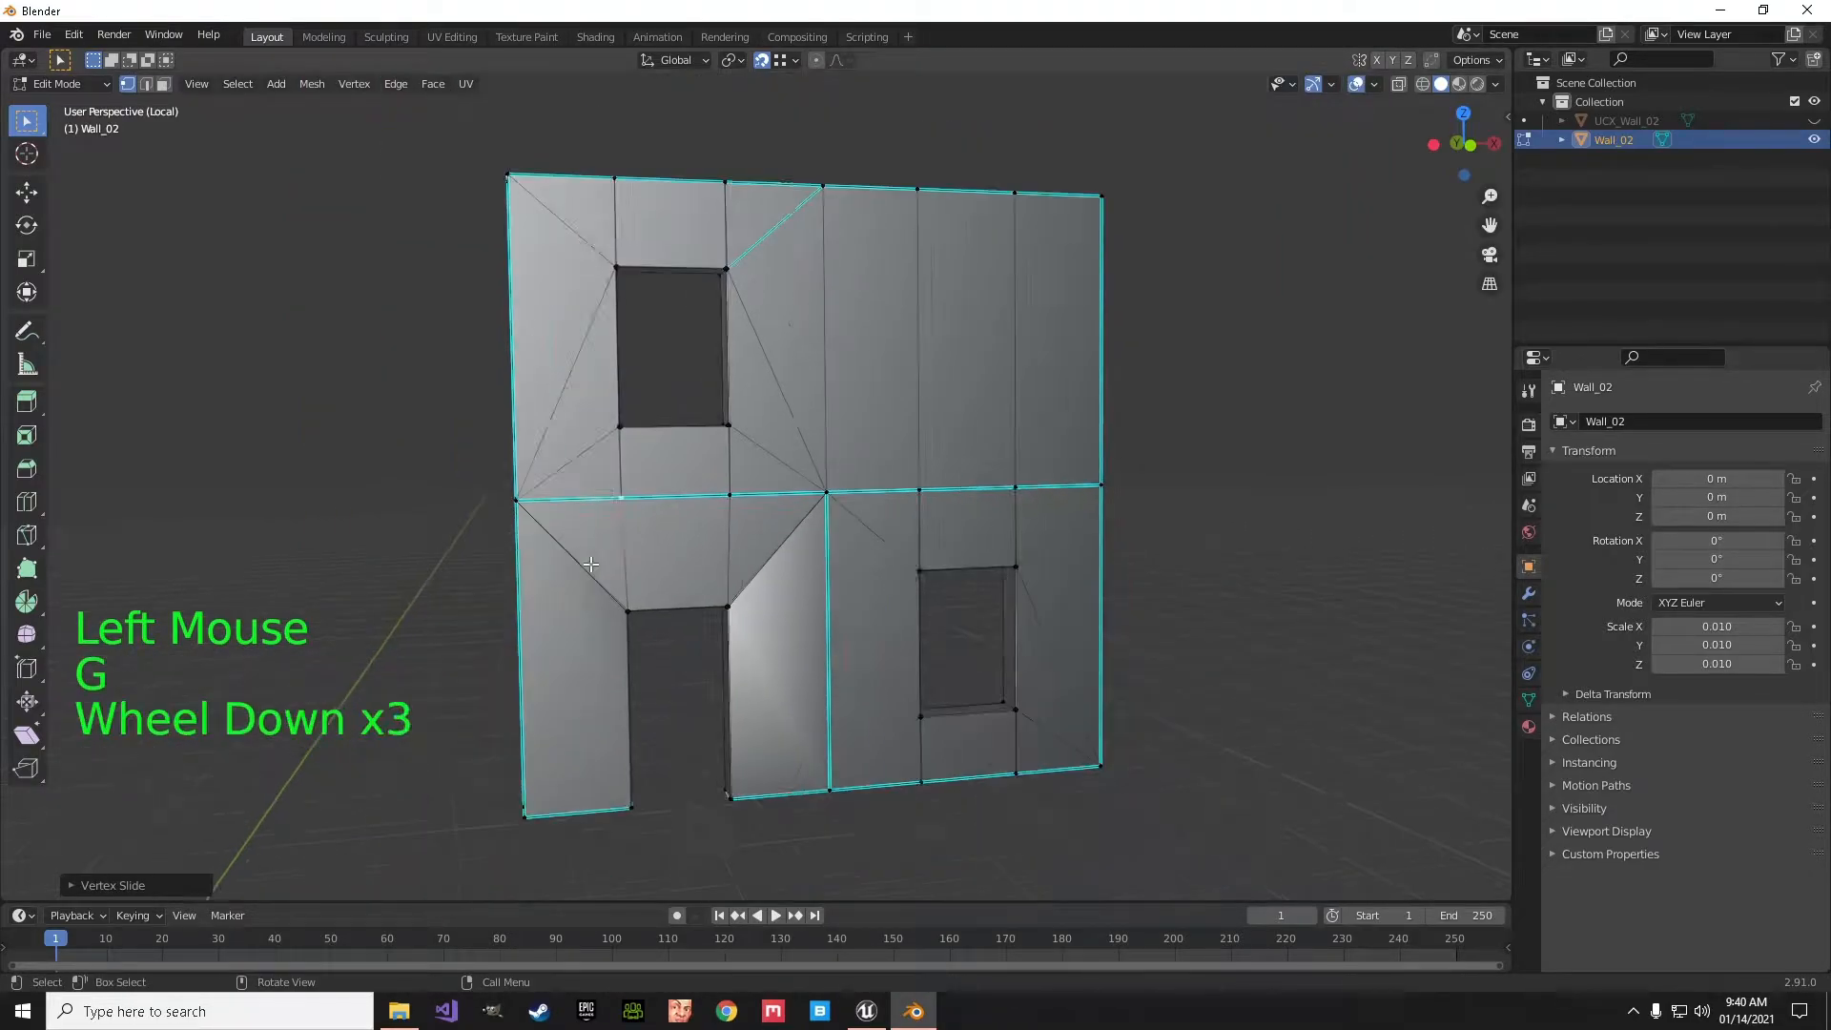
- Select the whole wall mesh and merge its vertices by distance, with the merge distance set to 0.0101 m
middle_click_drag(721, 583, 720, 505)
key("a")
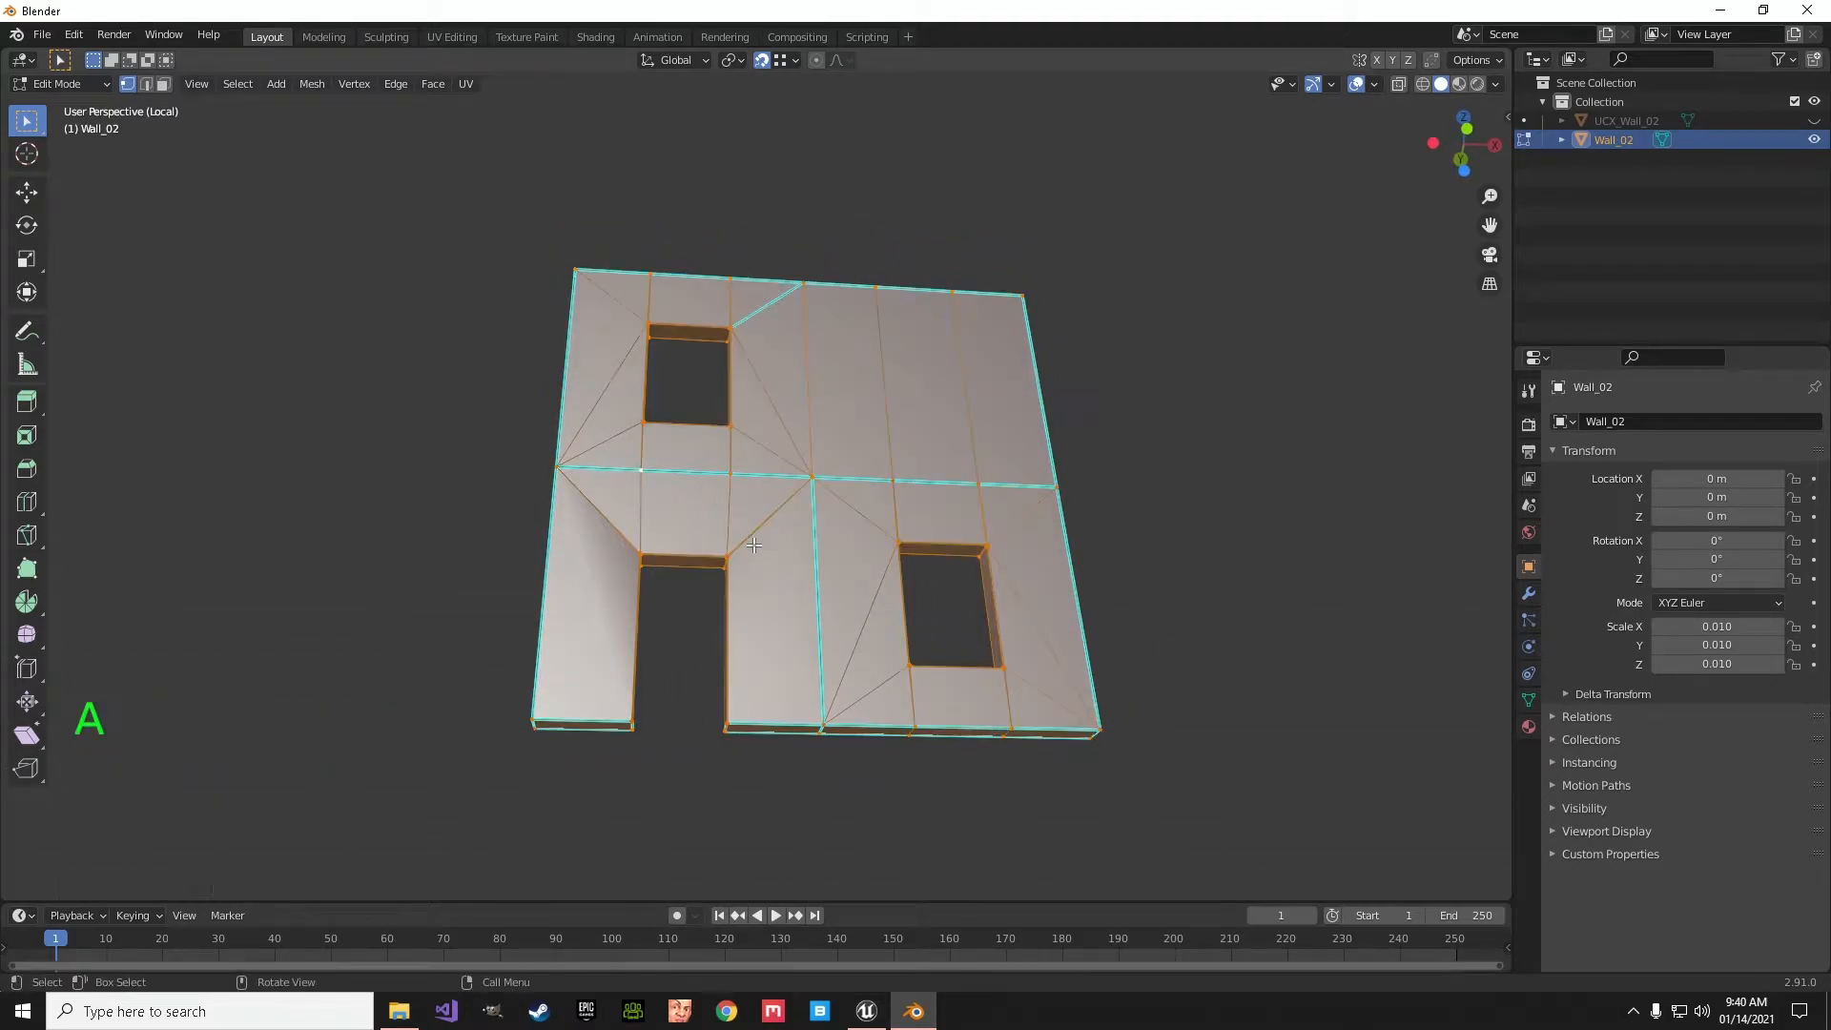
left_click(313, 84)
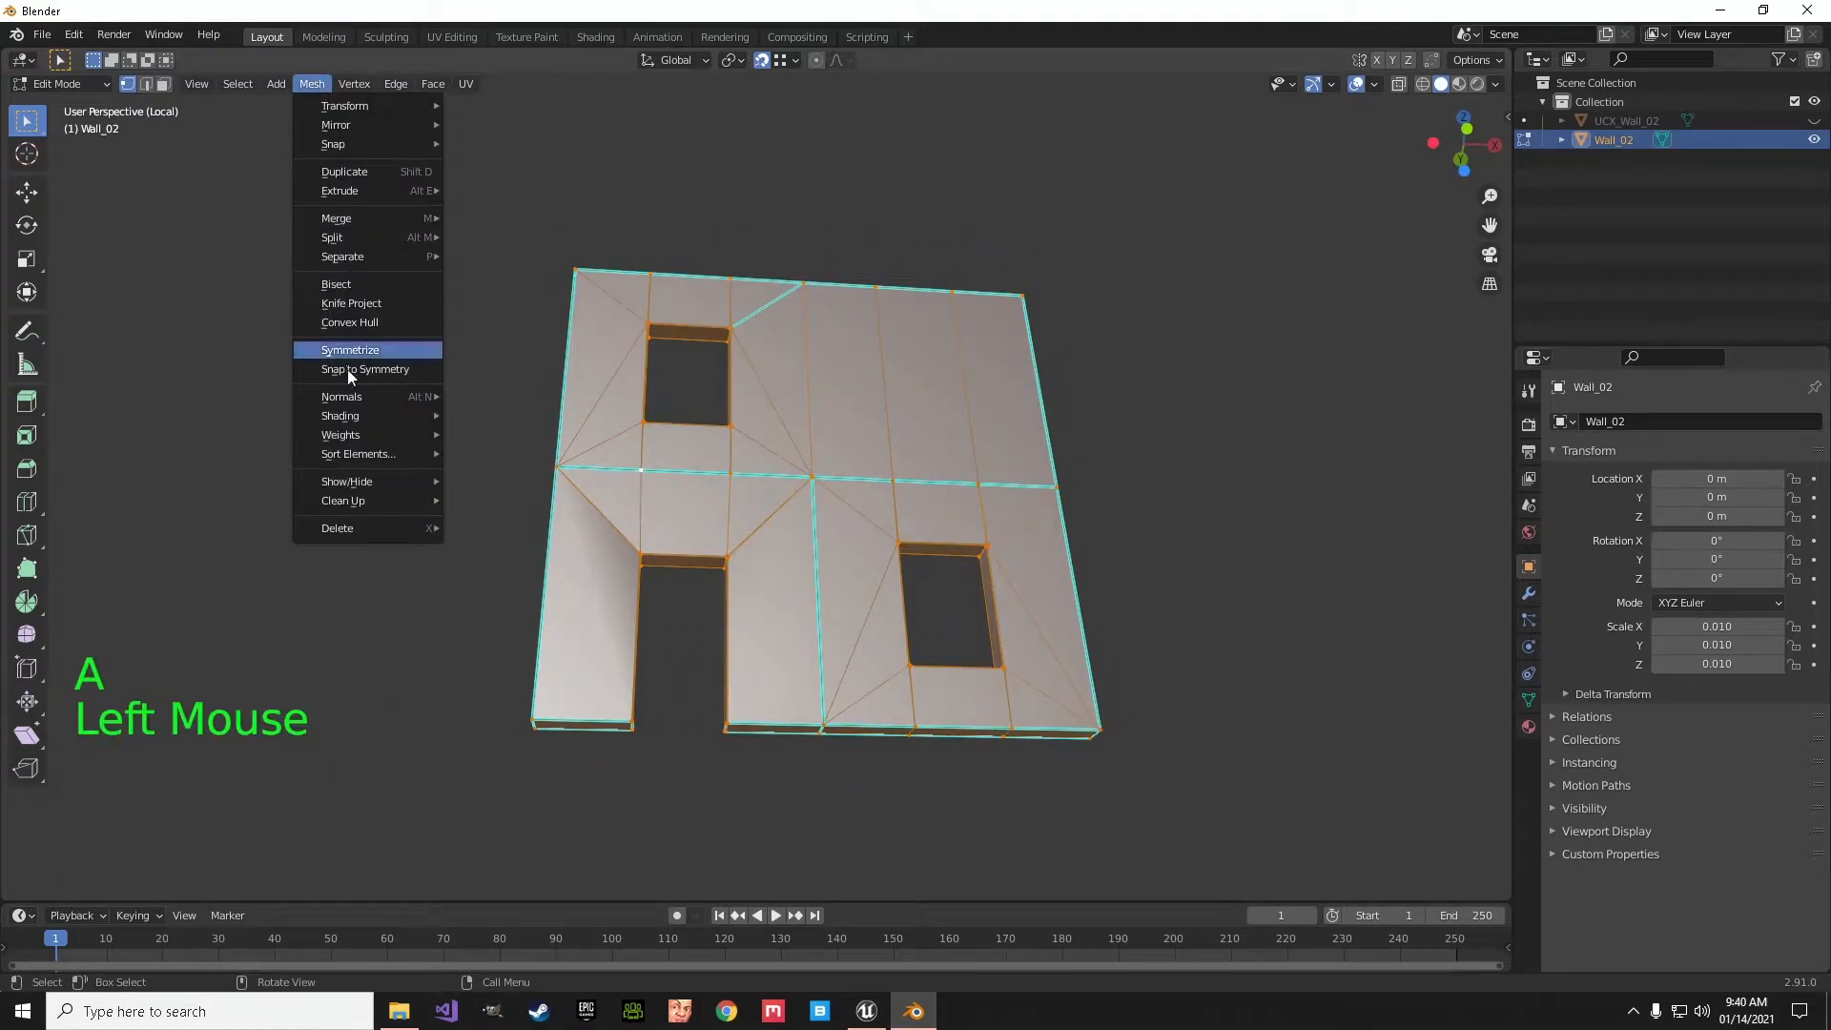
mouse_move(362, 504)
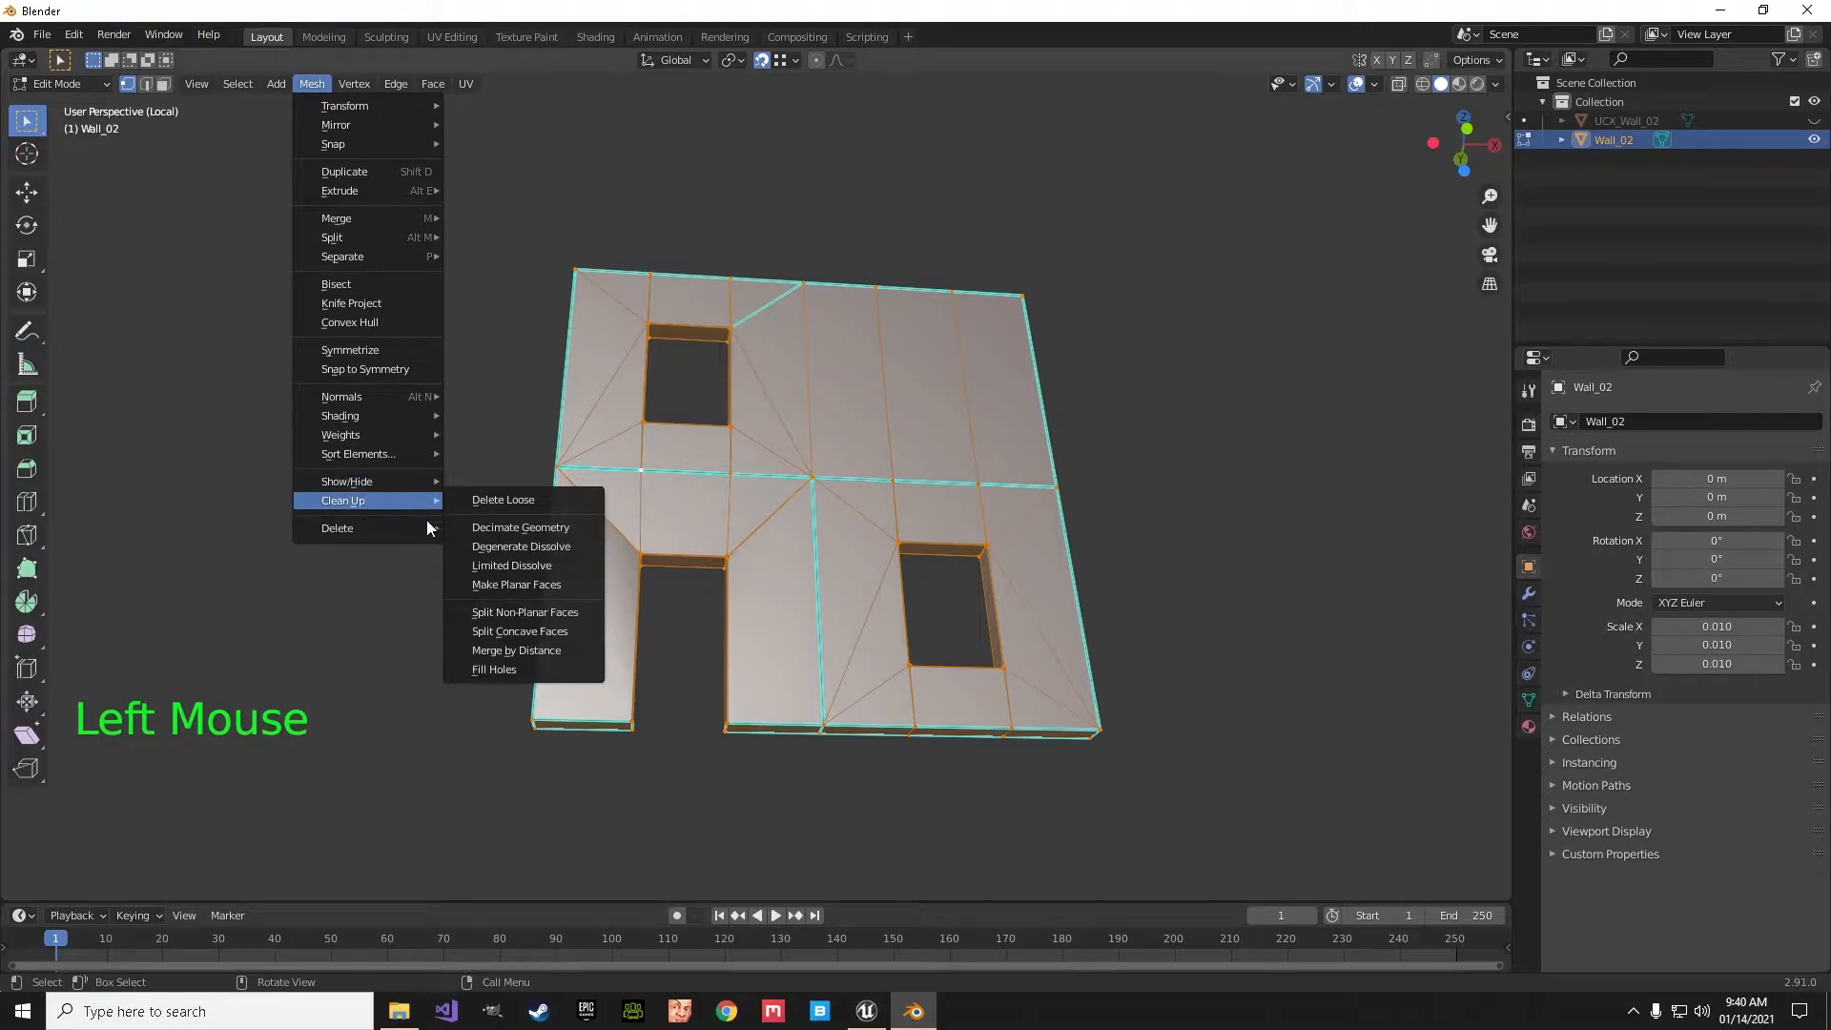
left_click(516, 652)
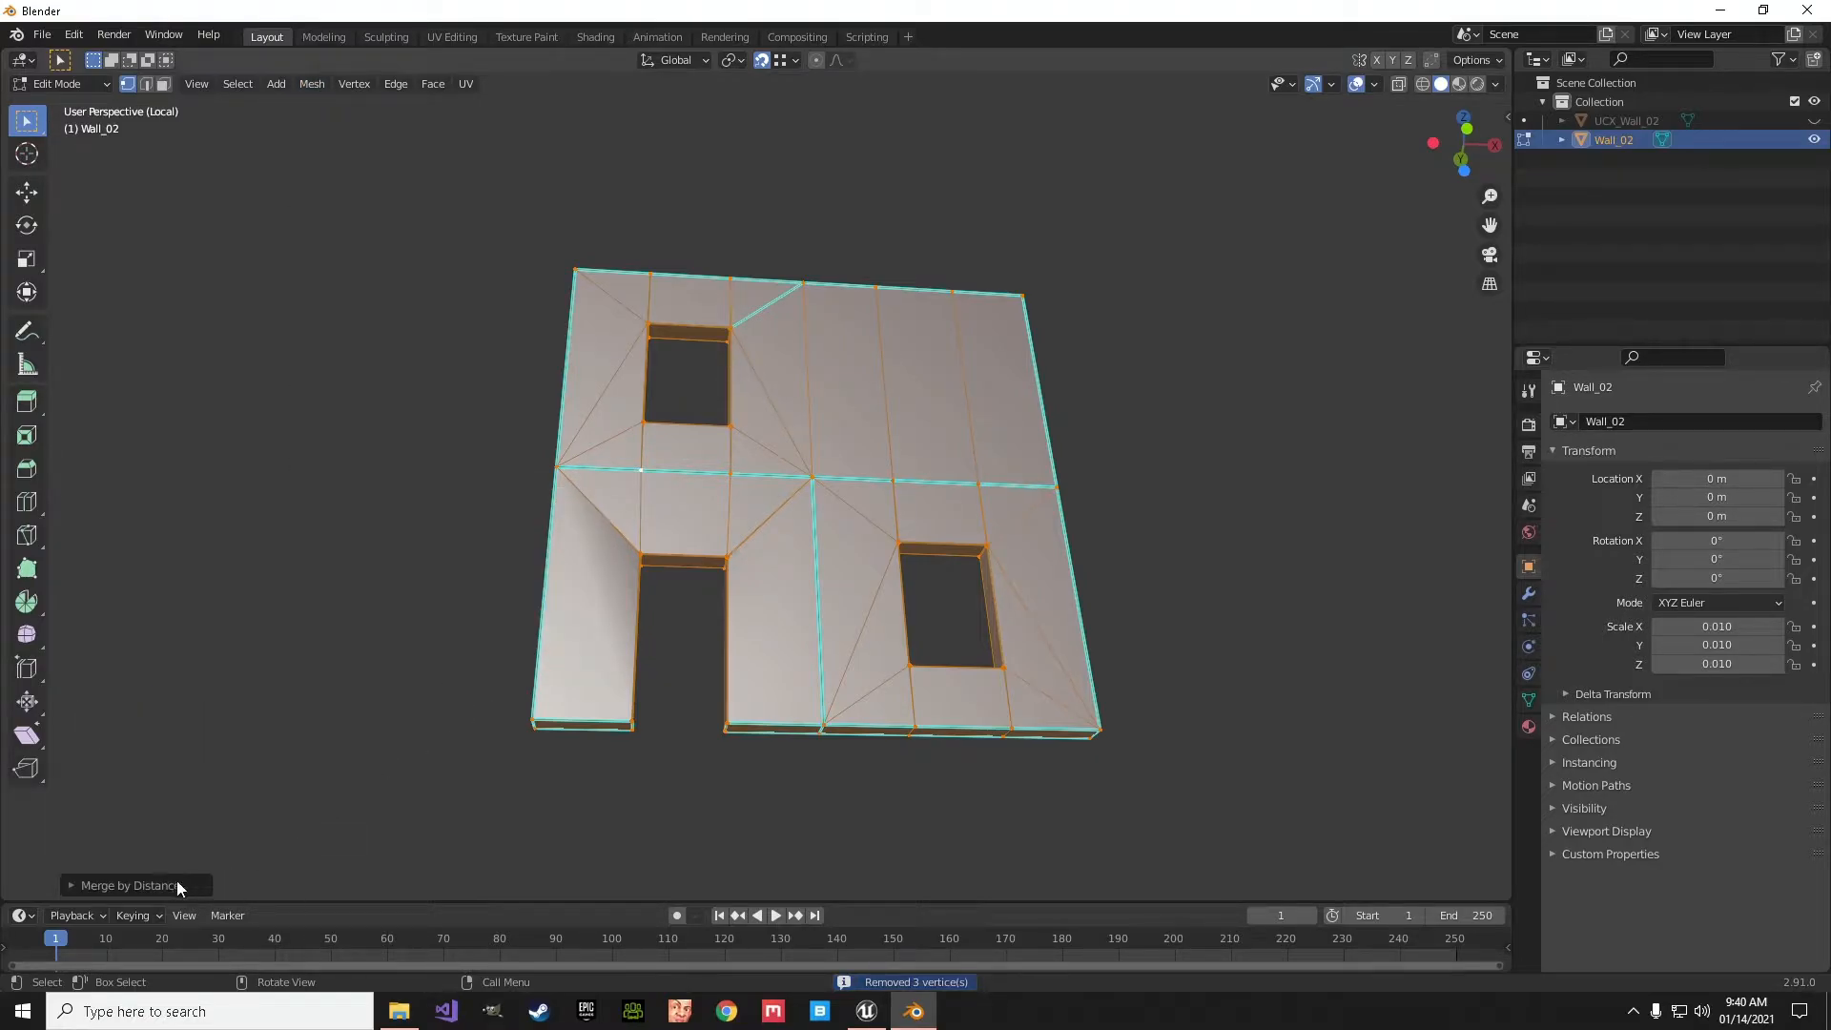
left_click(83, 885)
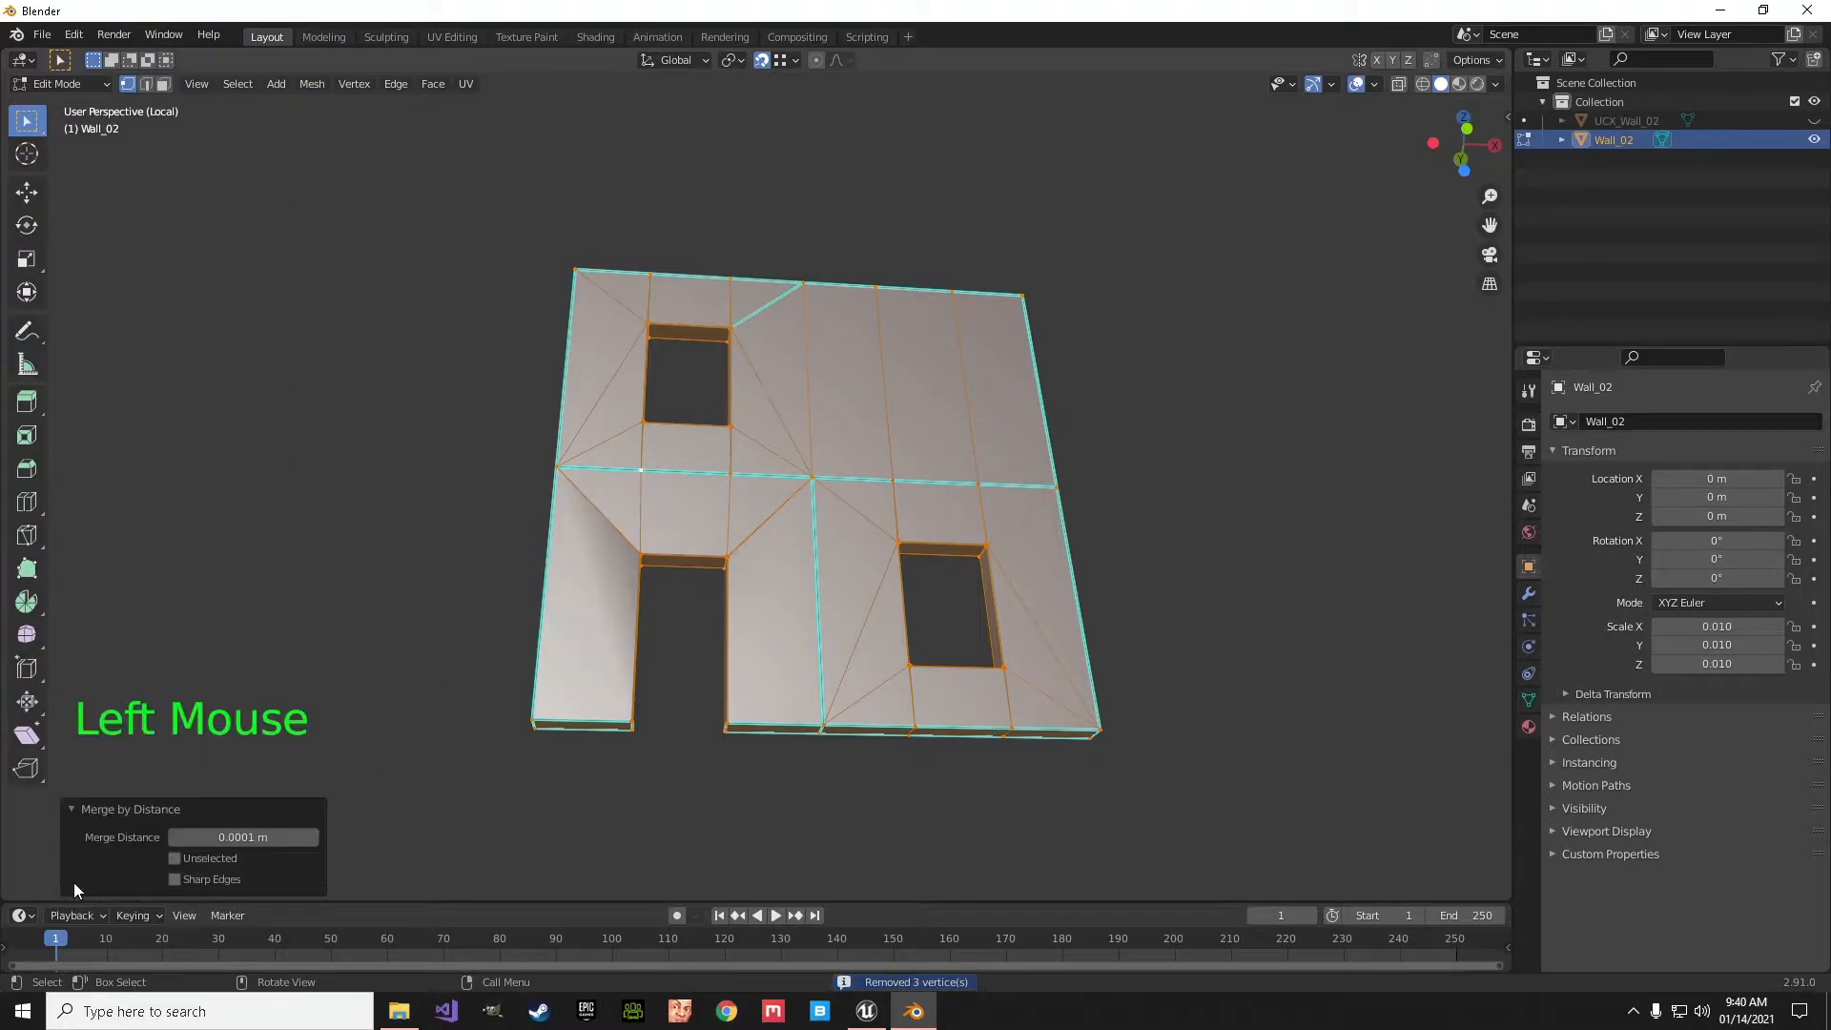
left_click(311, 837)
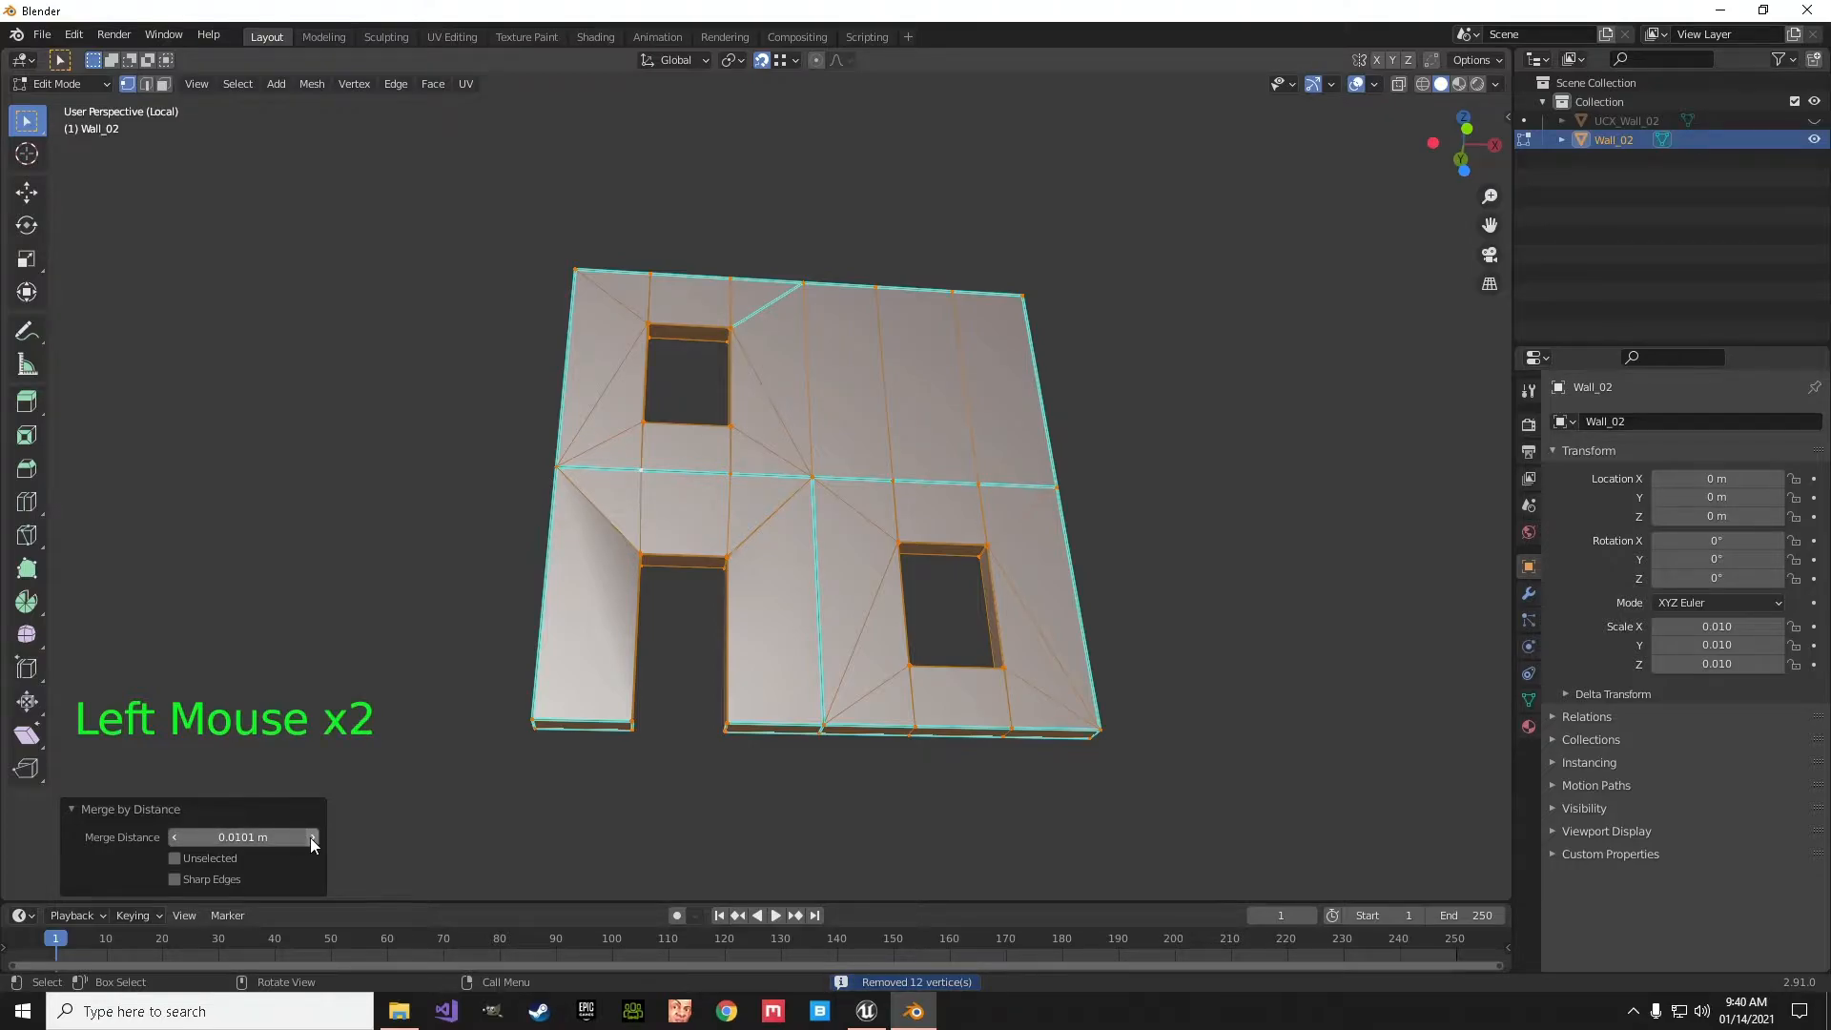
scroll(722, 560, "up", 7)
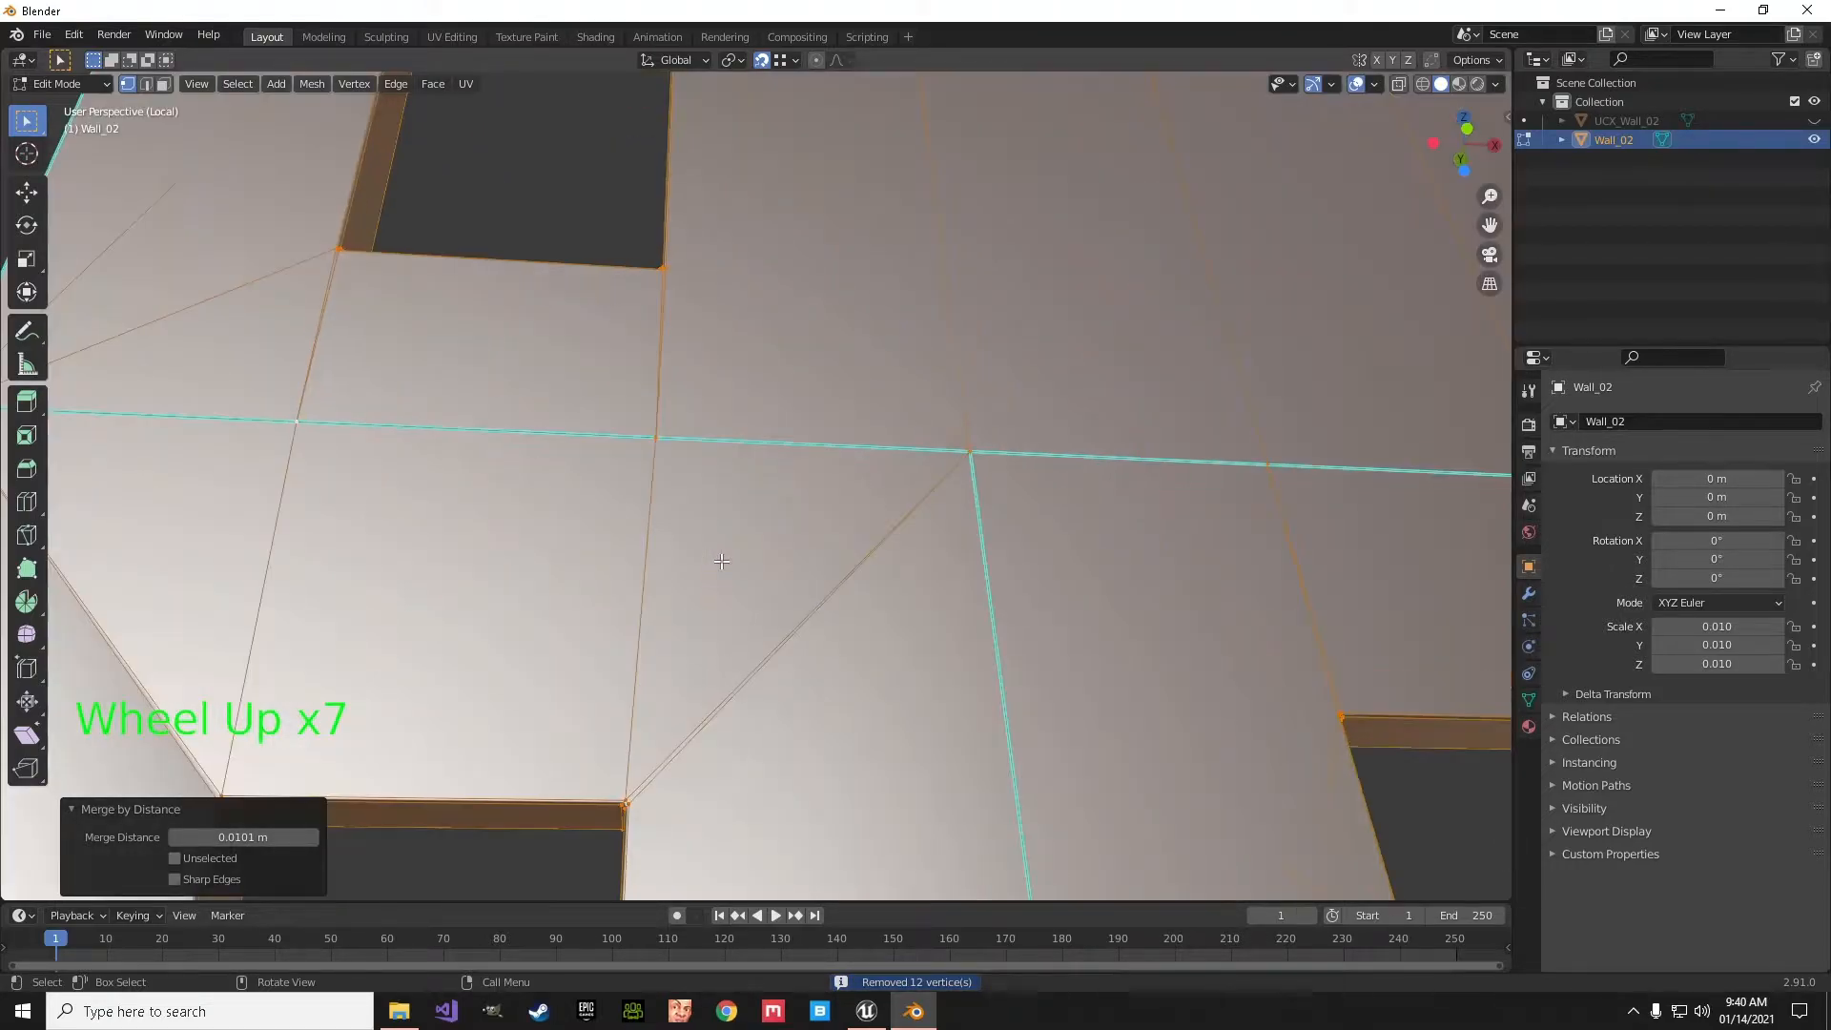
scroll(722, 561, "up", 1)
middle_click_drag(640, 652, 996, 563, "shift")
scroll(996, 563, "down", 5)
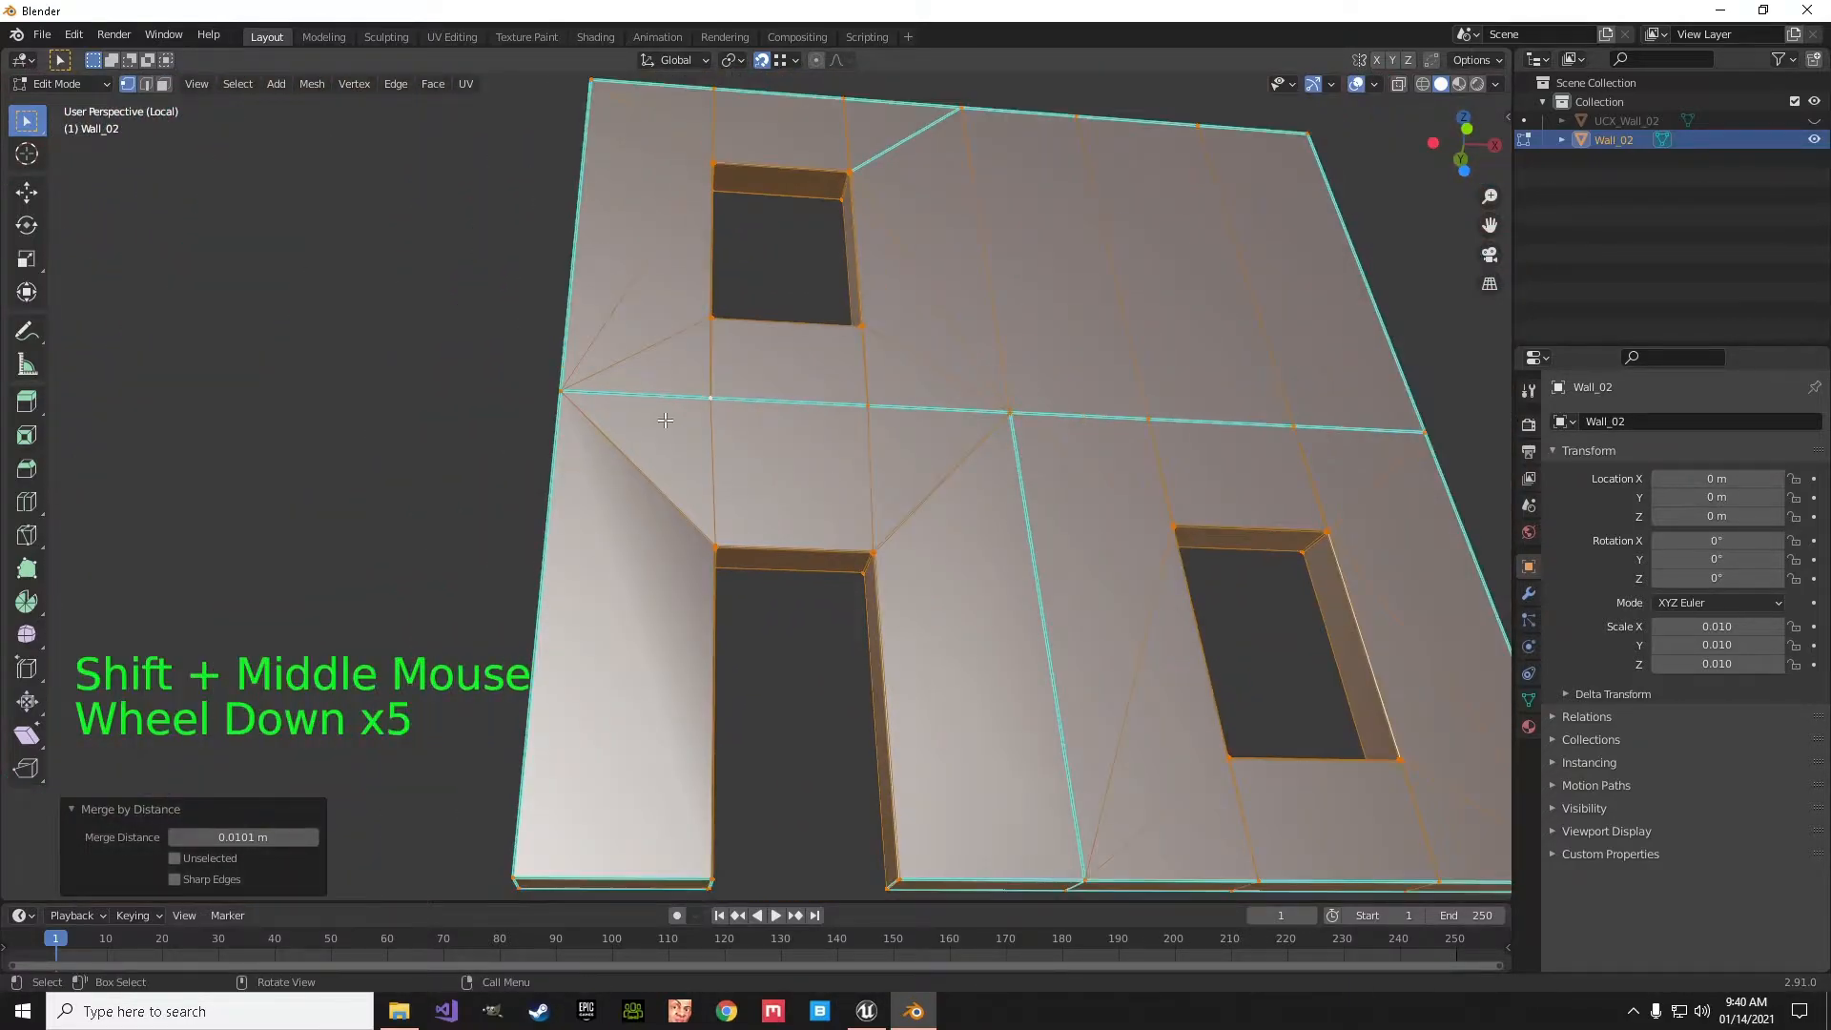
- In face selection mode, delete the upper vertical interior face and the adjoining horizontal interior face where the seams meet inside the wall
left_click(164, 85)
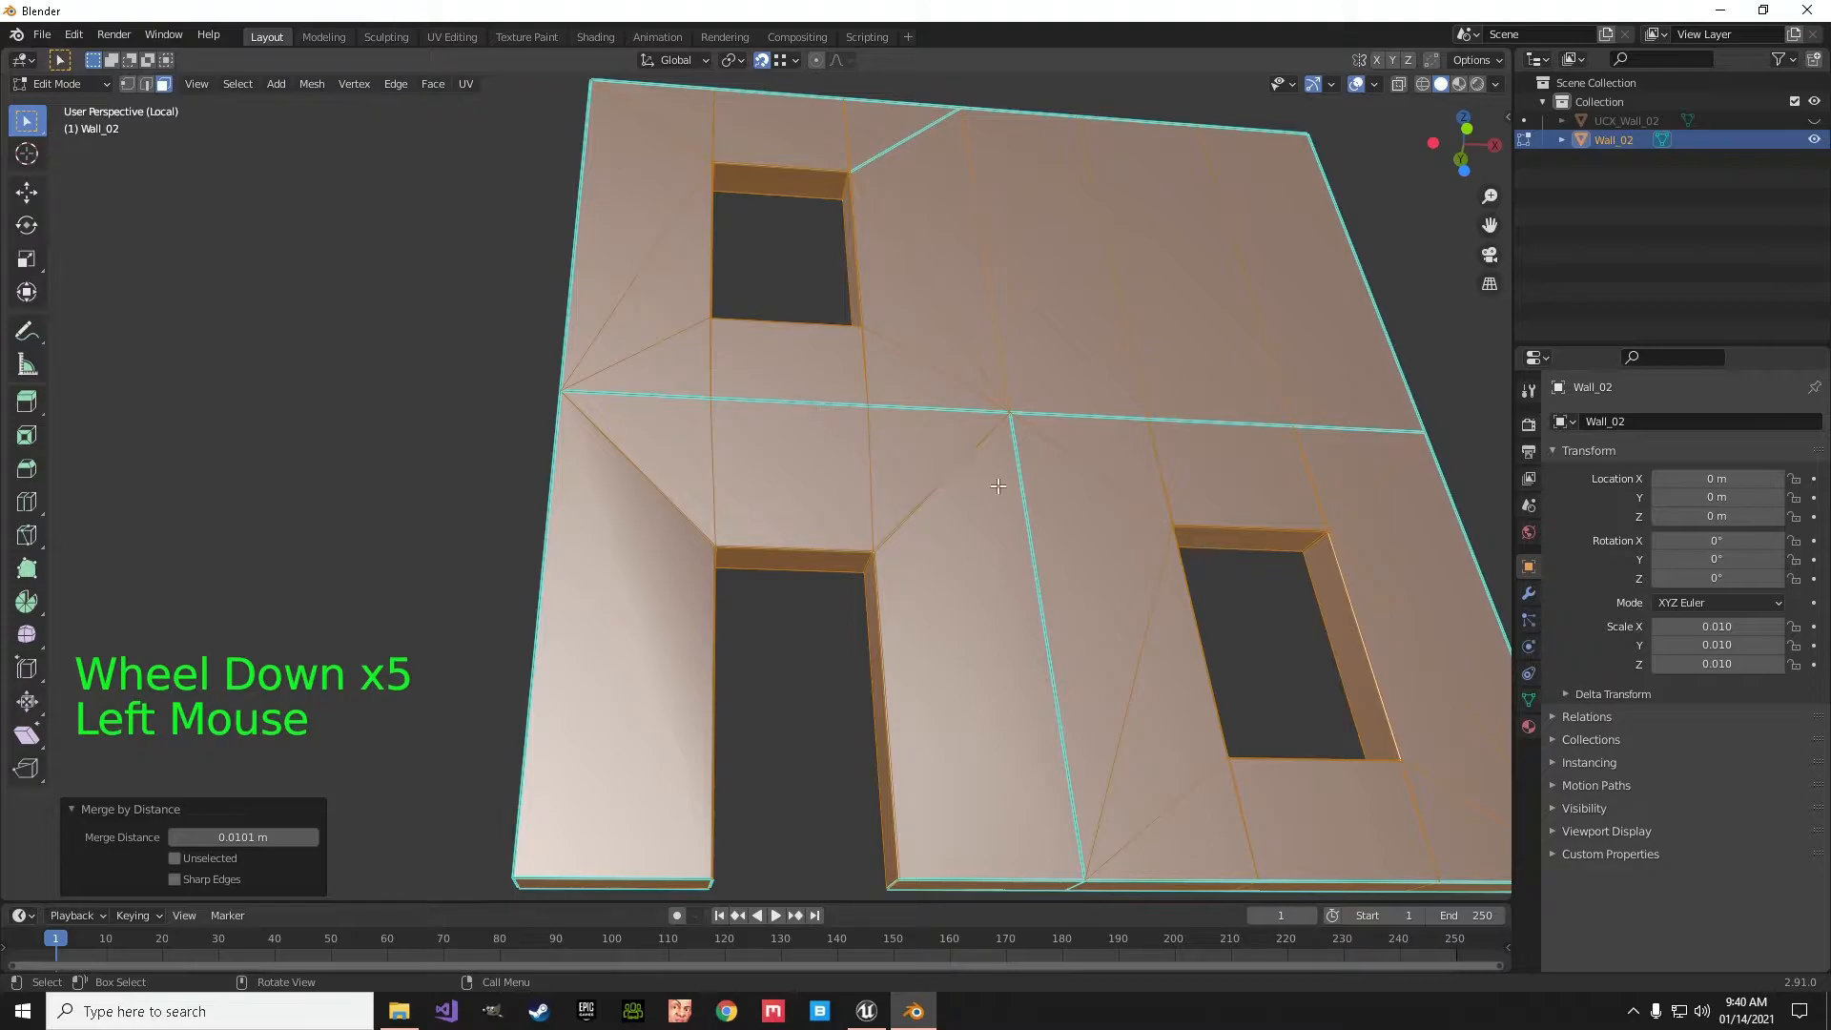
middle_click_drag(1029, 484, 788, 519)
scroll(887, 574, "up", 1)
scroll(887, 574, "up", 3)
left_click(662, 434)
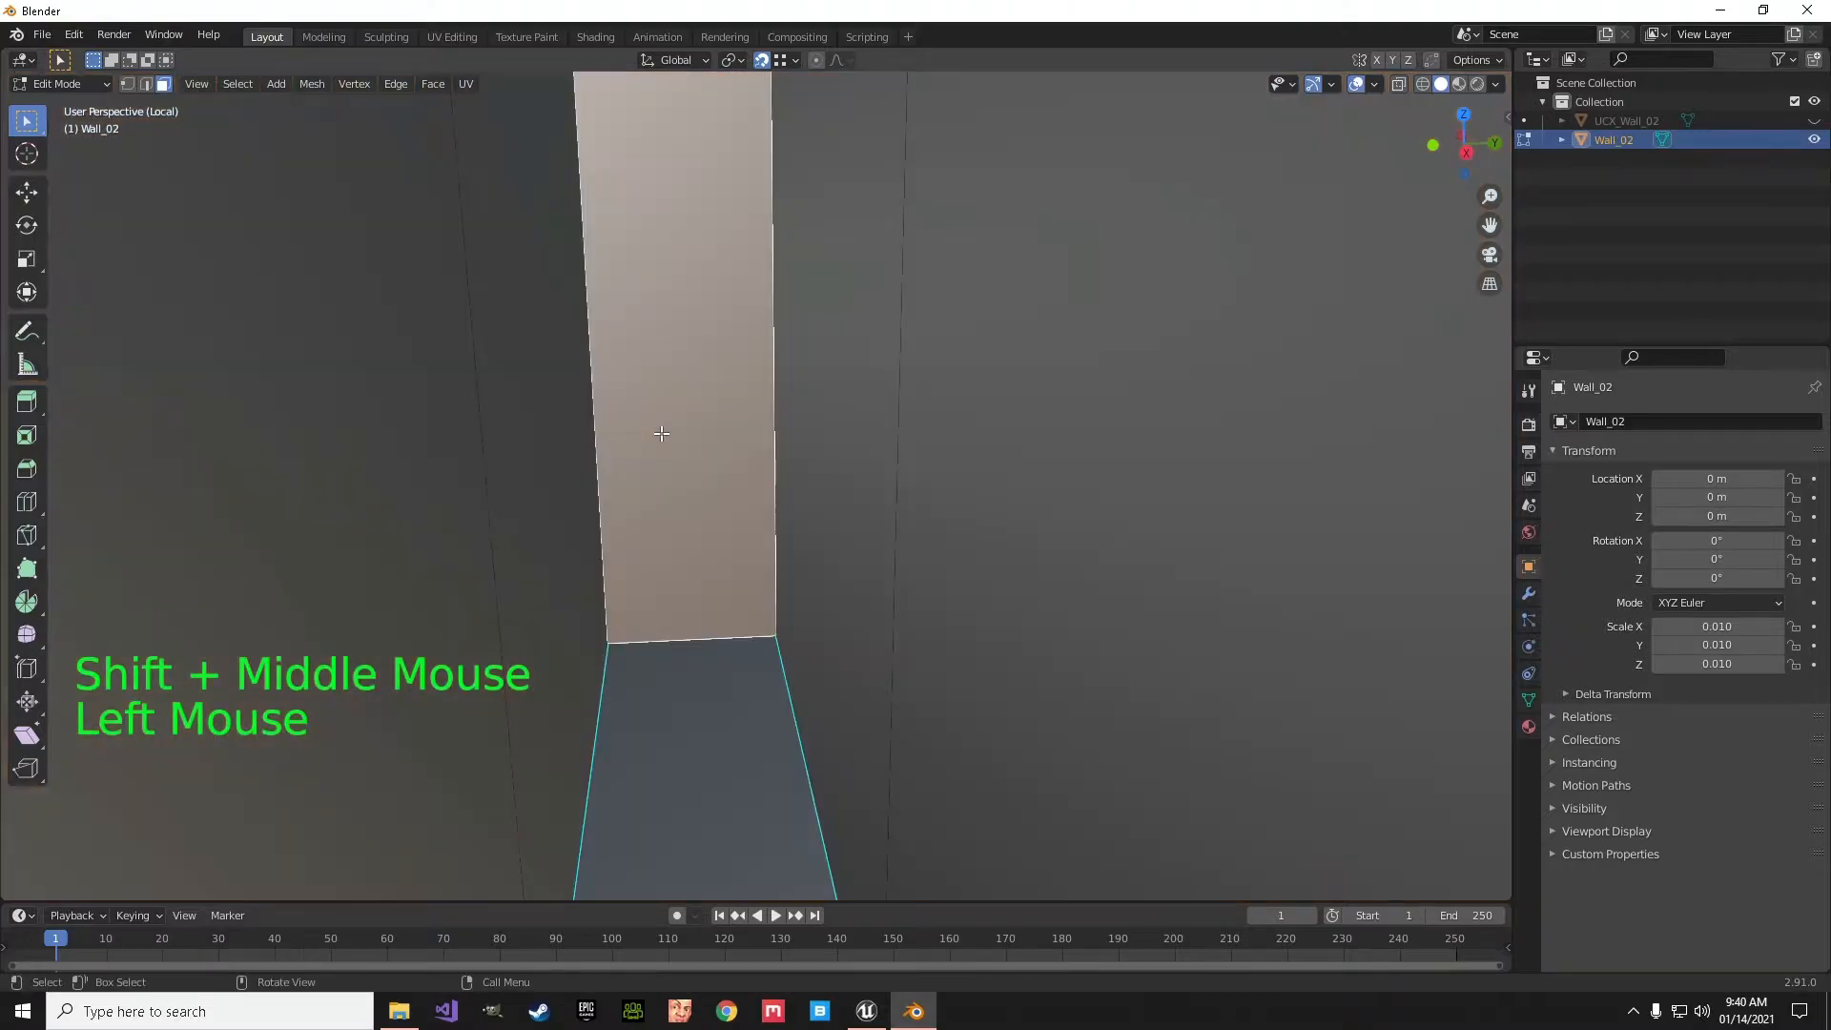
left_click(714, 700, "shift")
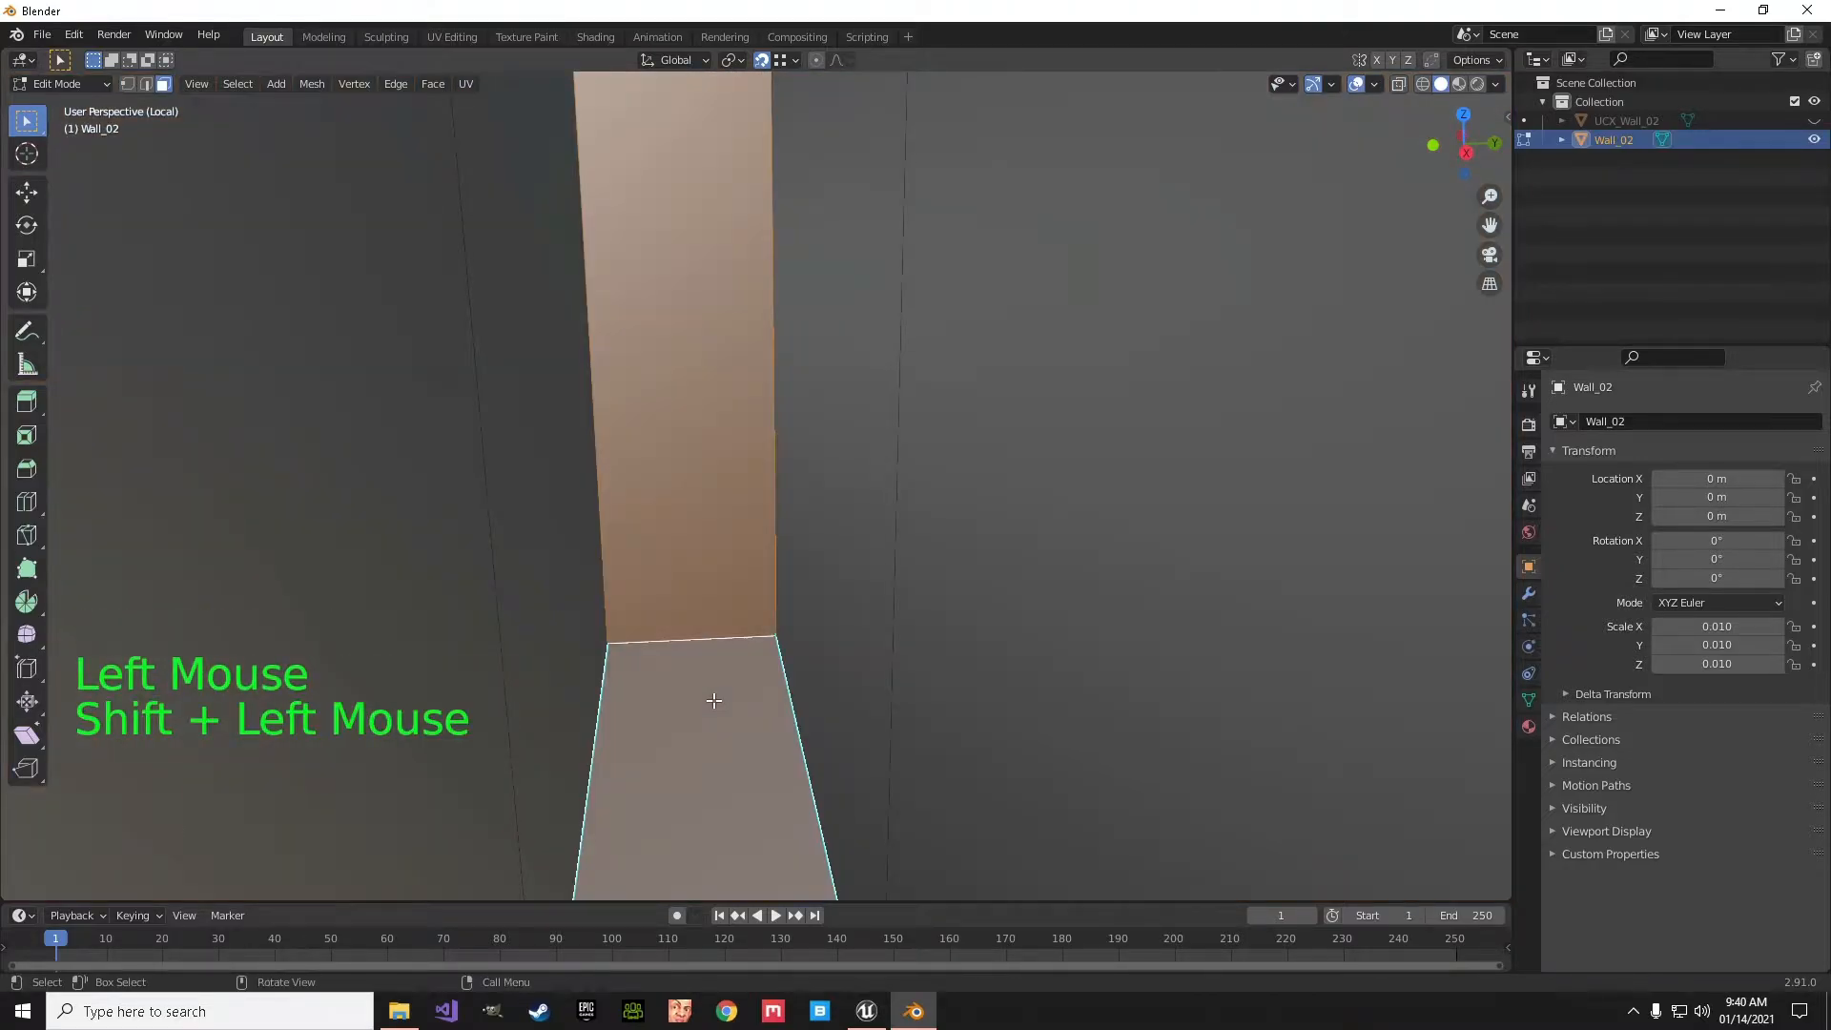
scroll(714, 700, "down", 6)
middle_click_drag(714, 700, 598, 611)
key("x")
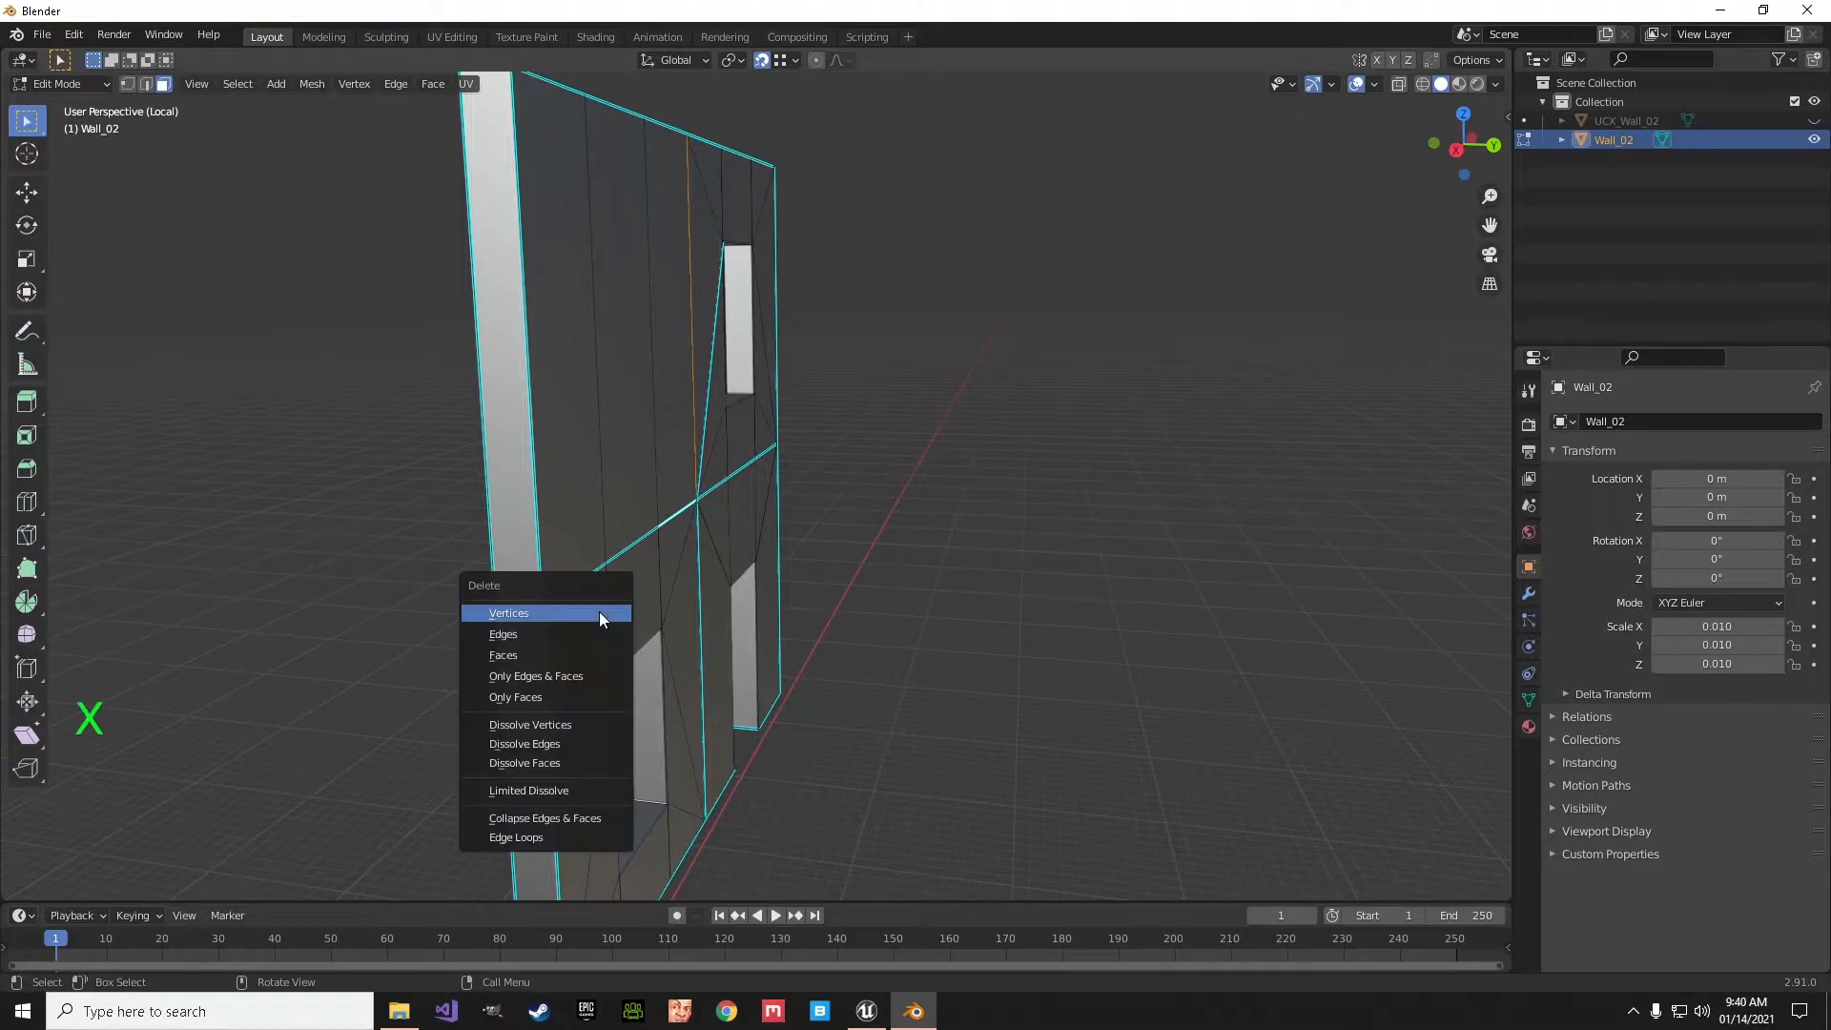
left_click(569, 655)
- Switch the viewport to wireframe shading to expose the remaining faces inside the wall
middle_click_drag(584, 662, 769, 503)
scroll(704, 588, "up", 3)
scroll(770, 503, "down", 5)
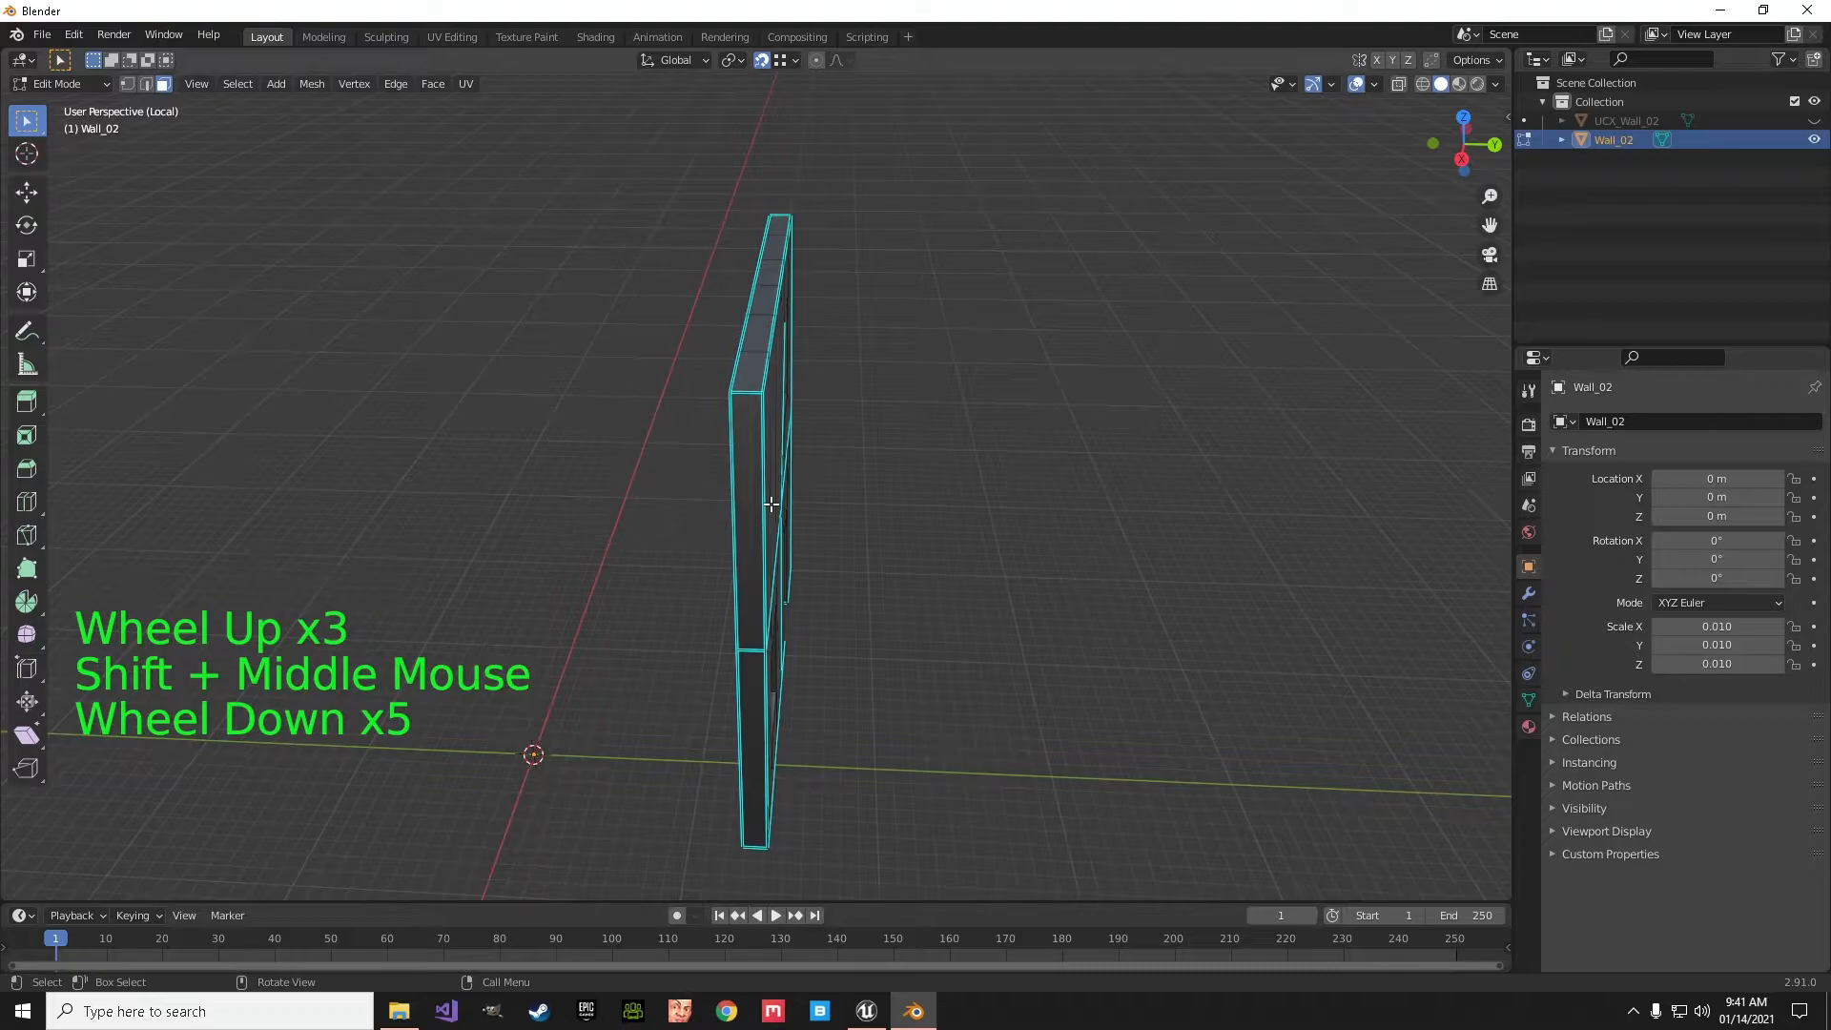
key("z")
left_click(619, 503)
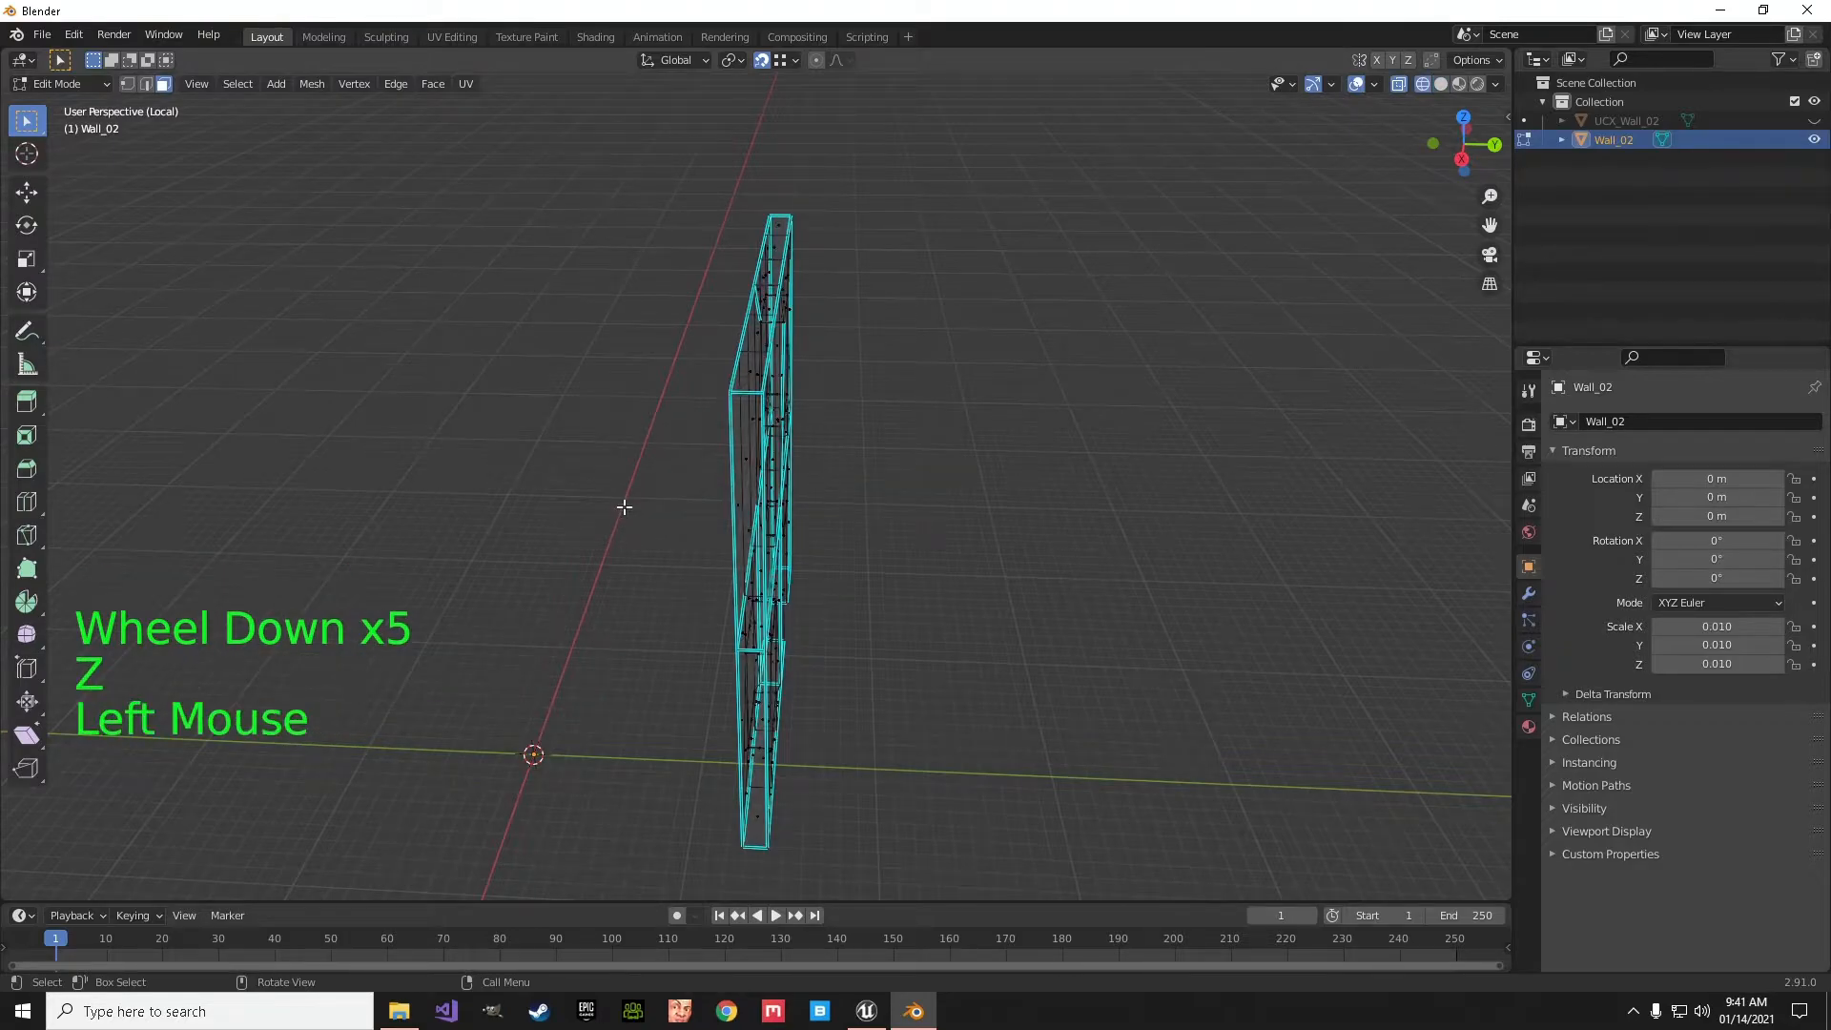
- Select the five remaining interior faces along the horizontal seam on both sides of the junction and delete them
middle_click_drag(624, 506, 834, 603)
scroll(994, 527, "up", 3)
middle_click_drag(994, 526, 932, 559, "shift")
left_click(930, 530)
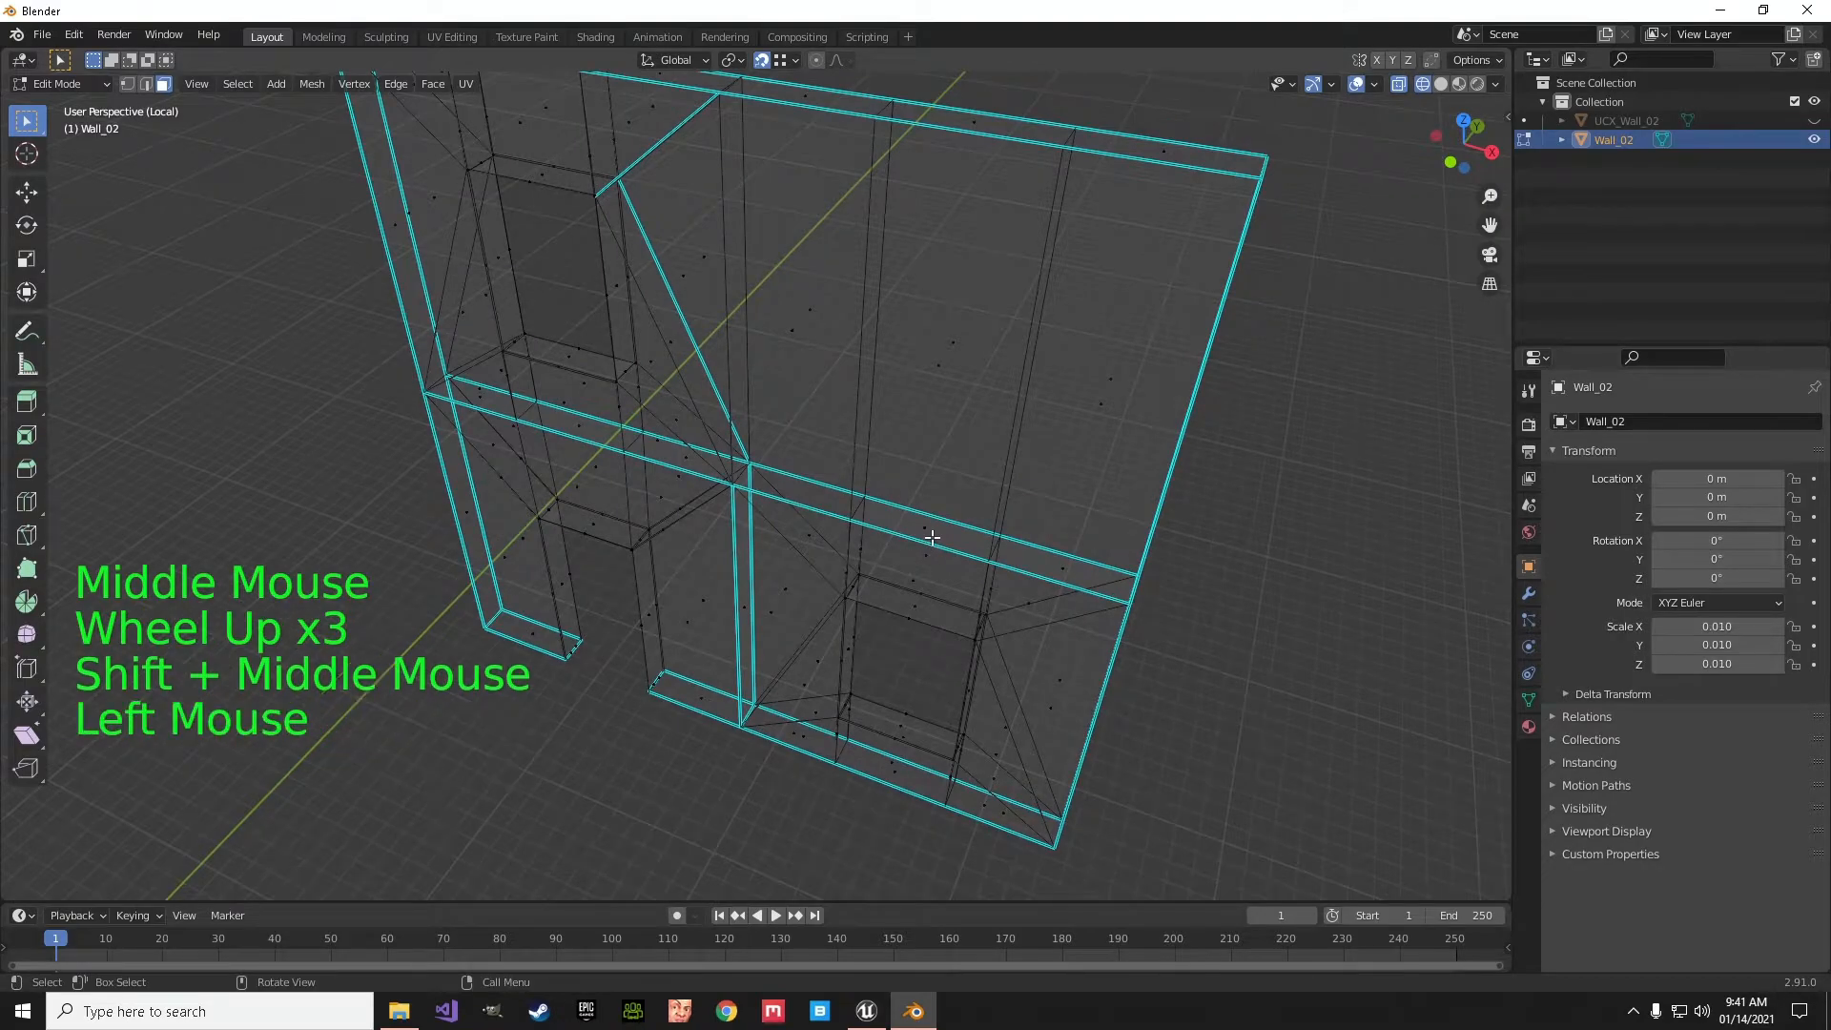
left_click(1046, 570, "shift")
middle_click_drag(848, 613, 1011, 637, "shift")
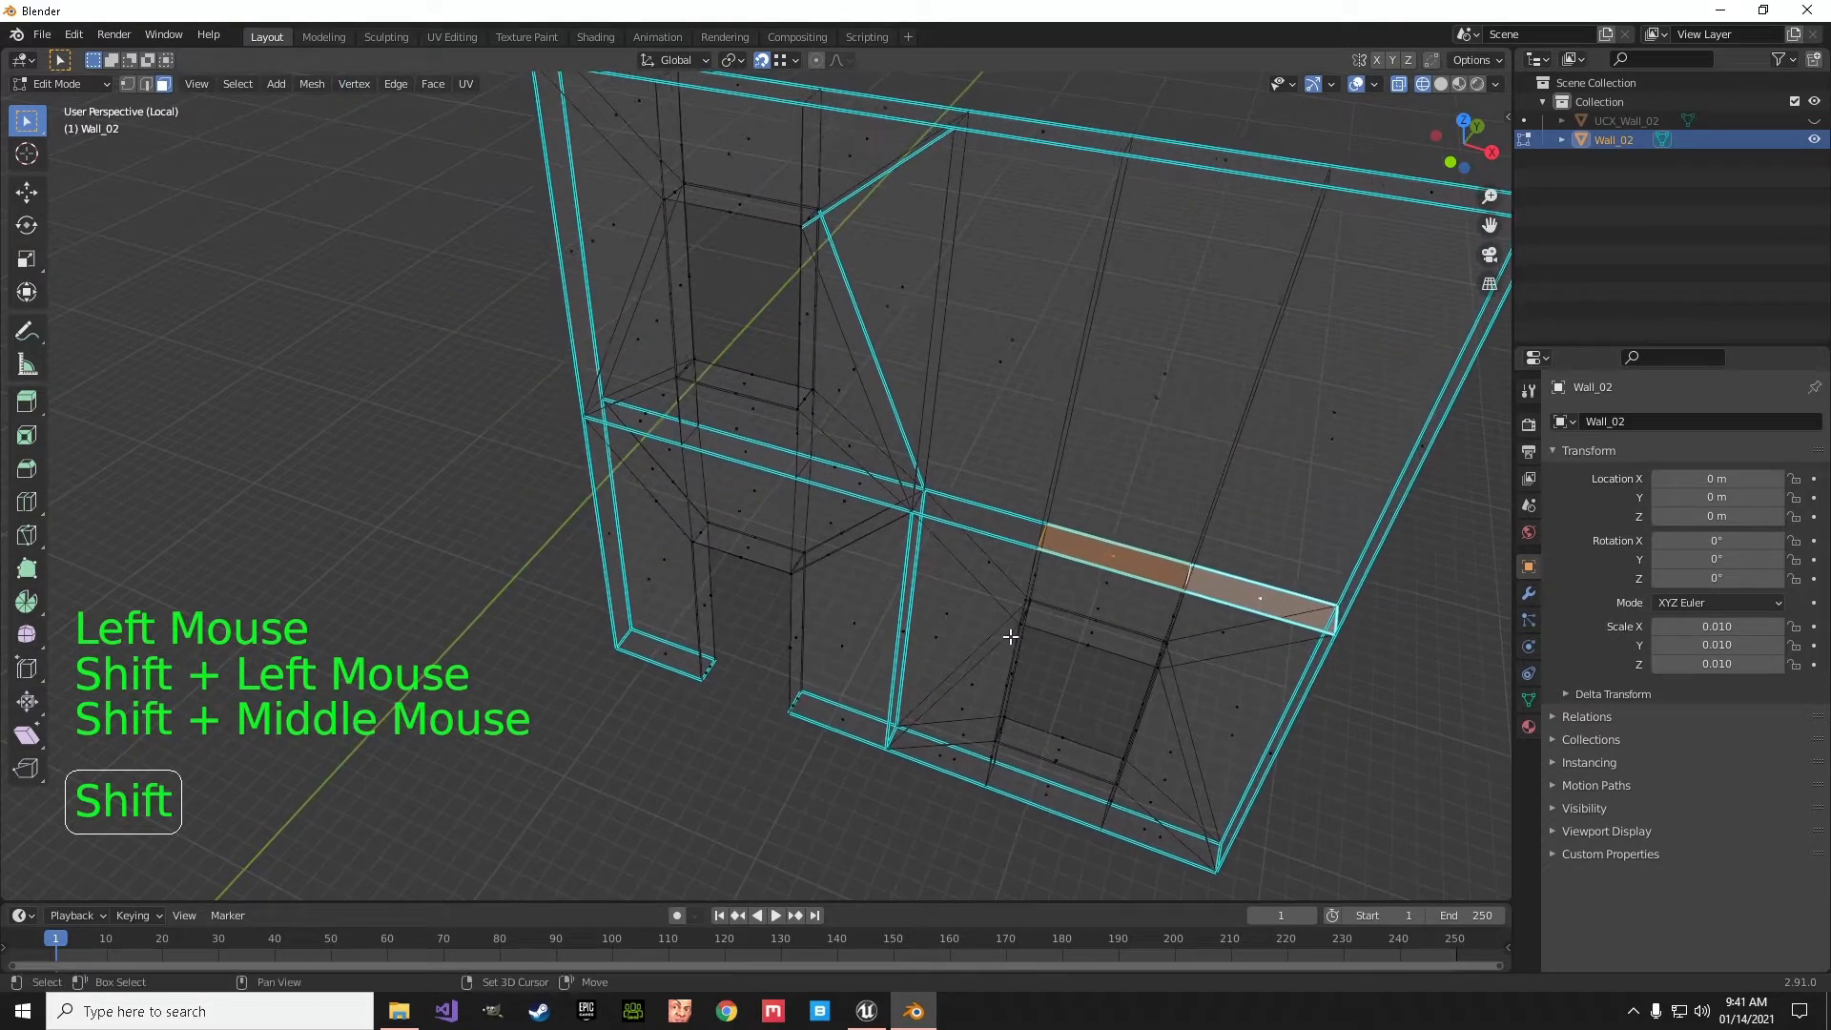
left_click(850, 489, "shift")
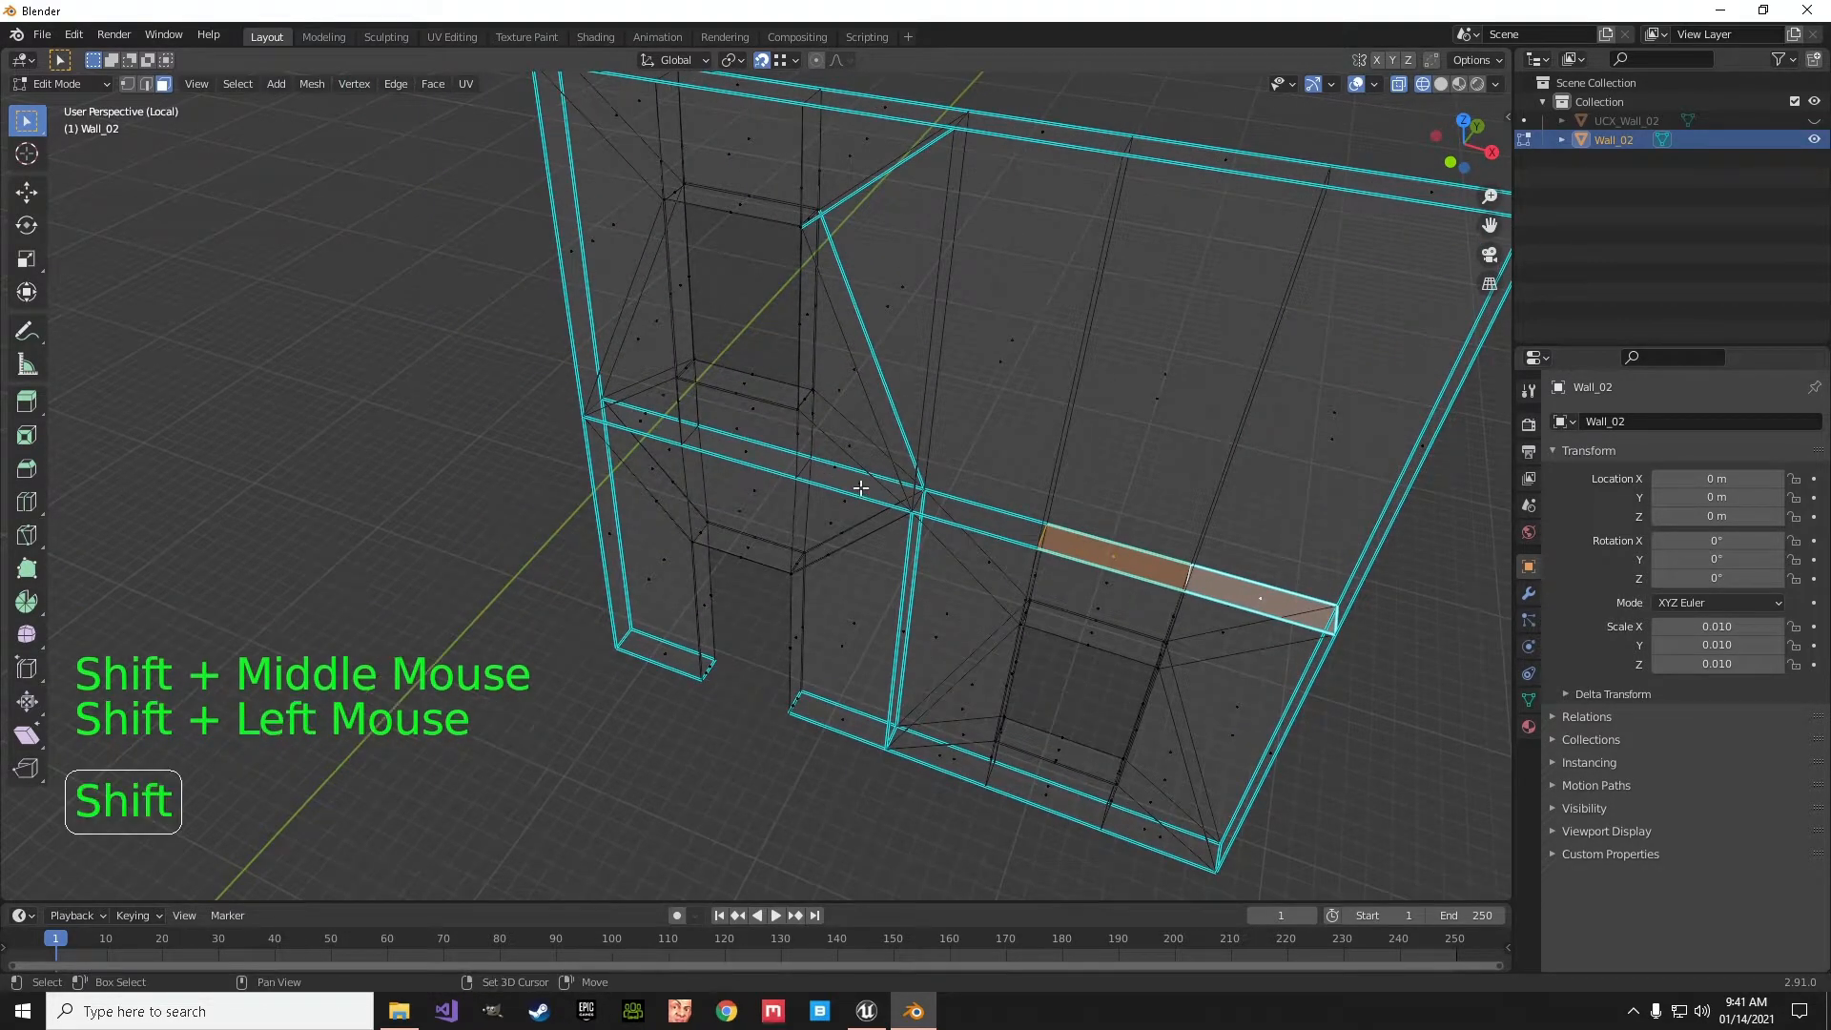
left_click(751, 458, "shift")
left_click(638, 429, "shift")
middle_click_drag(666, 503, 721, 517)
key("x")
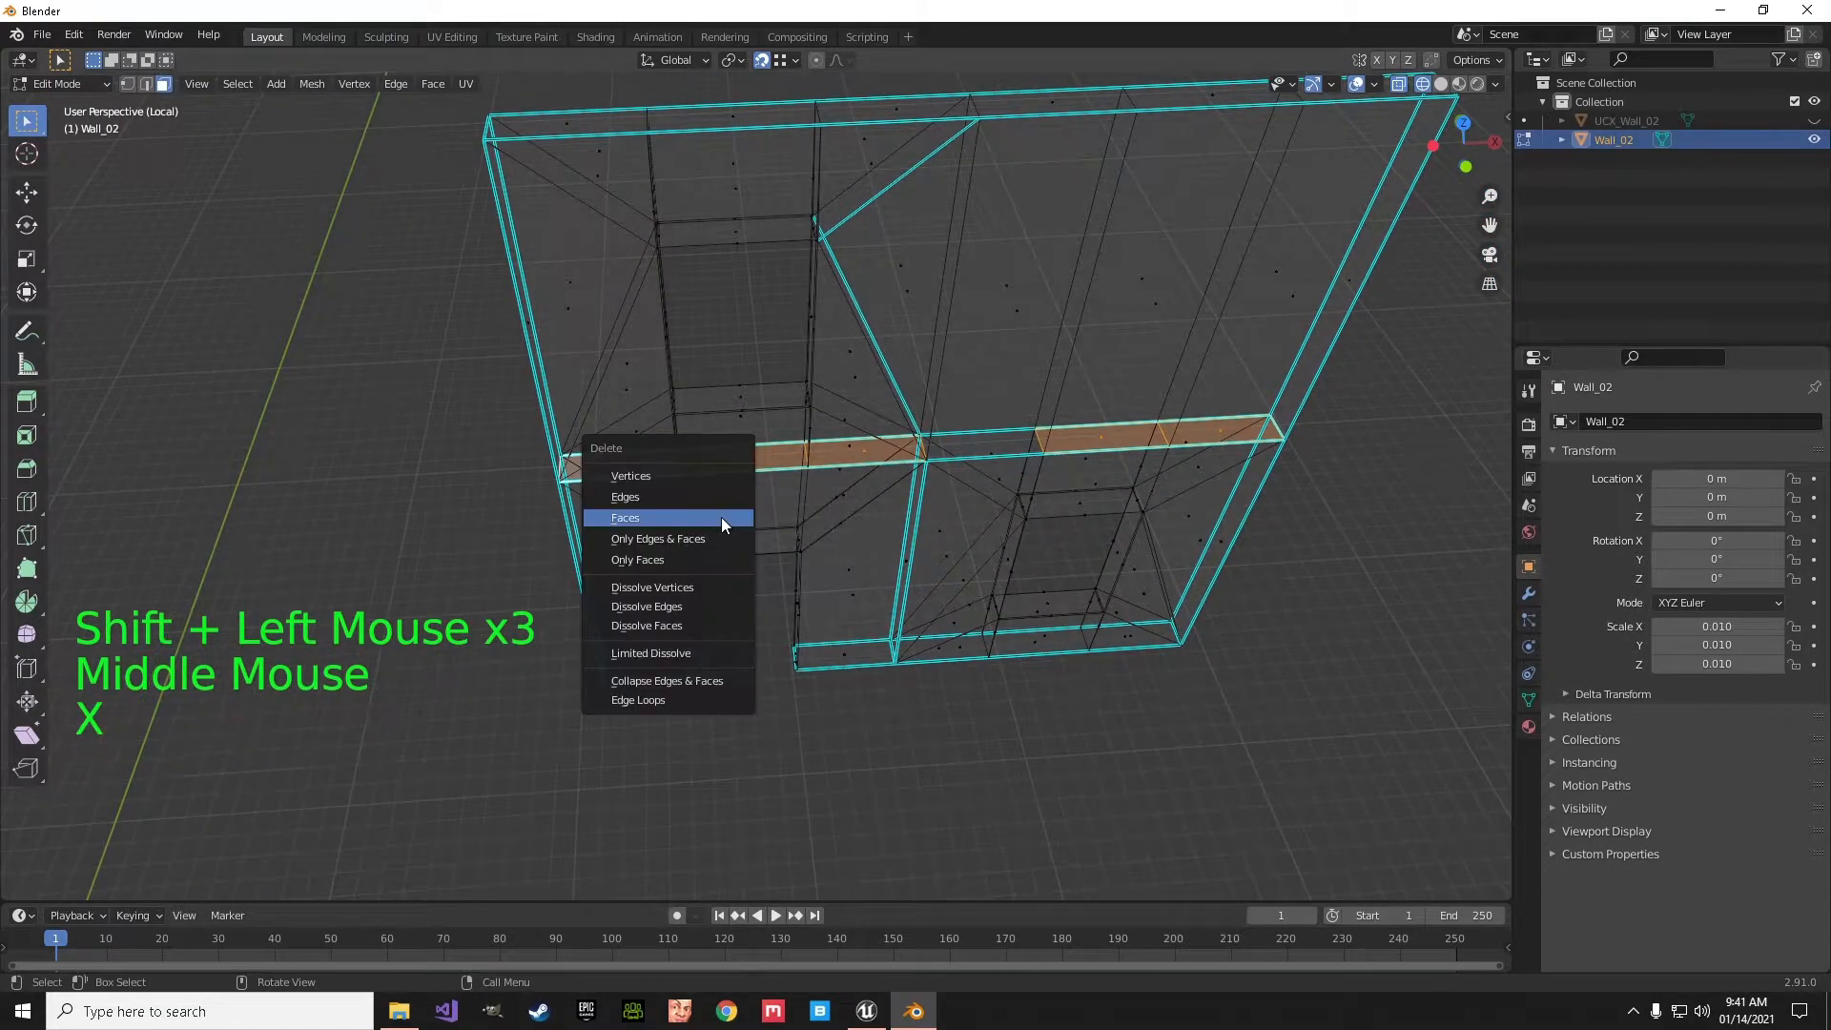
left_click(721, 517)
- Return the viewport to solid shading, viewing the wall's lower half from below
middle_click_drag(808, 499, 876, 472)
middle_click_drag(826, 373, 888, 515)
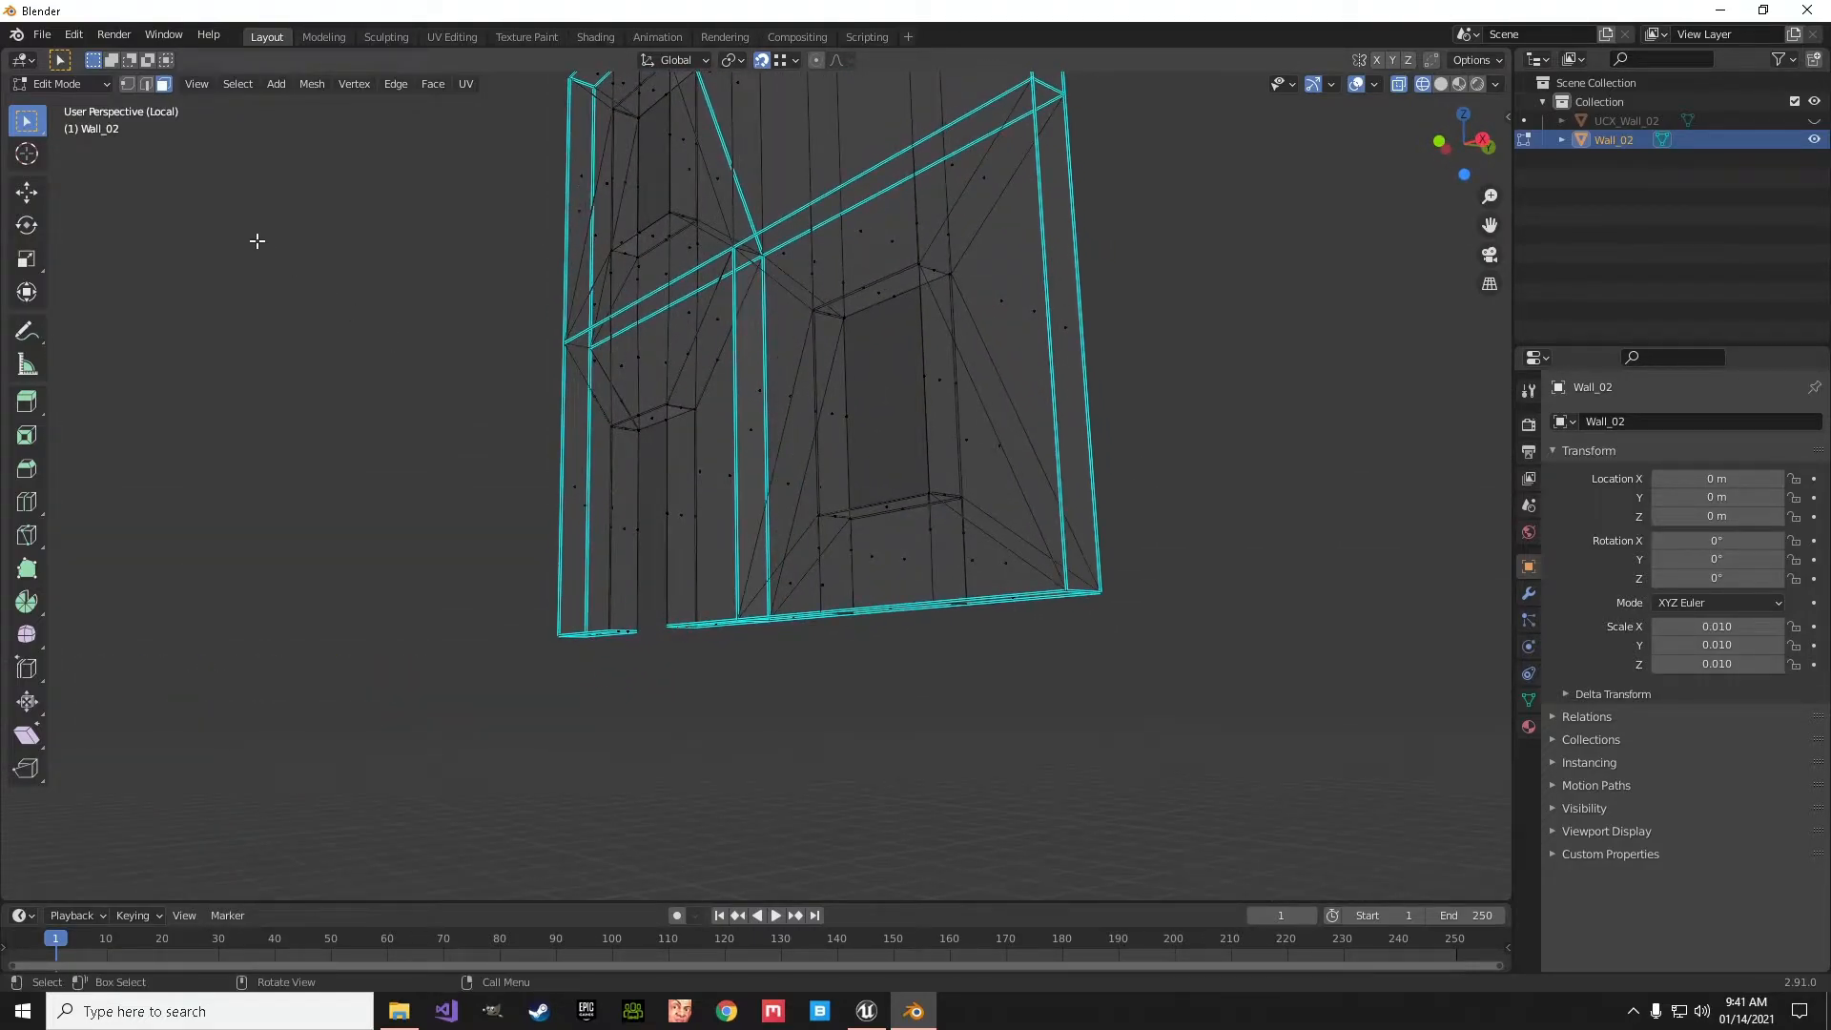
key("z")
left_click(581, 376)
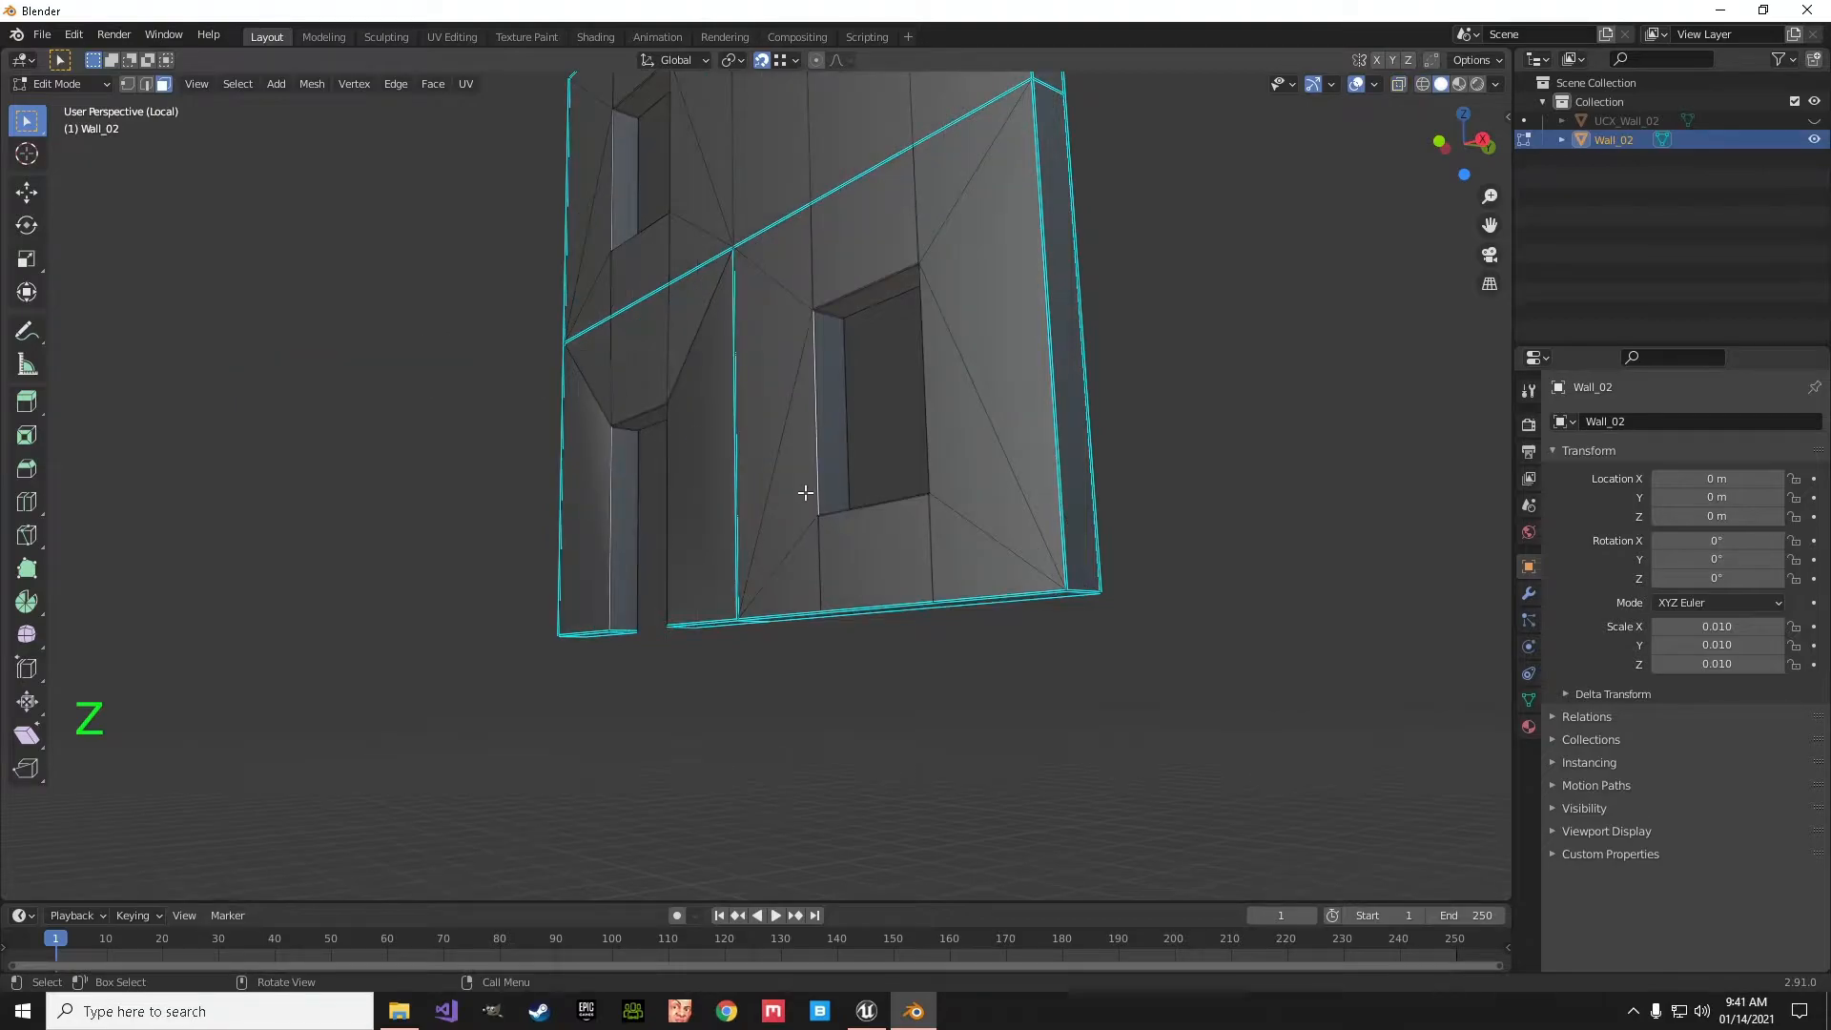
- Delete the interior face running down inside the wall along the lower vertical seam between the doorway and the lower window
scroll(808, 492, "up", 4)
middle_click_drag(807, 492, 855, 548, "shift")
scroll(891, 584, "up", 1)
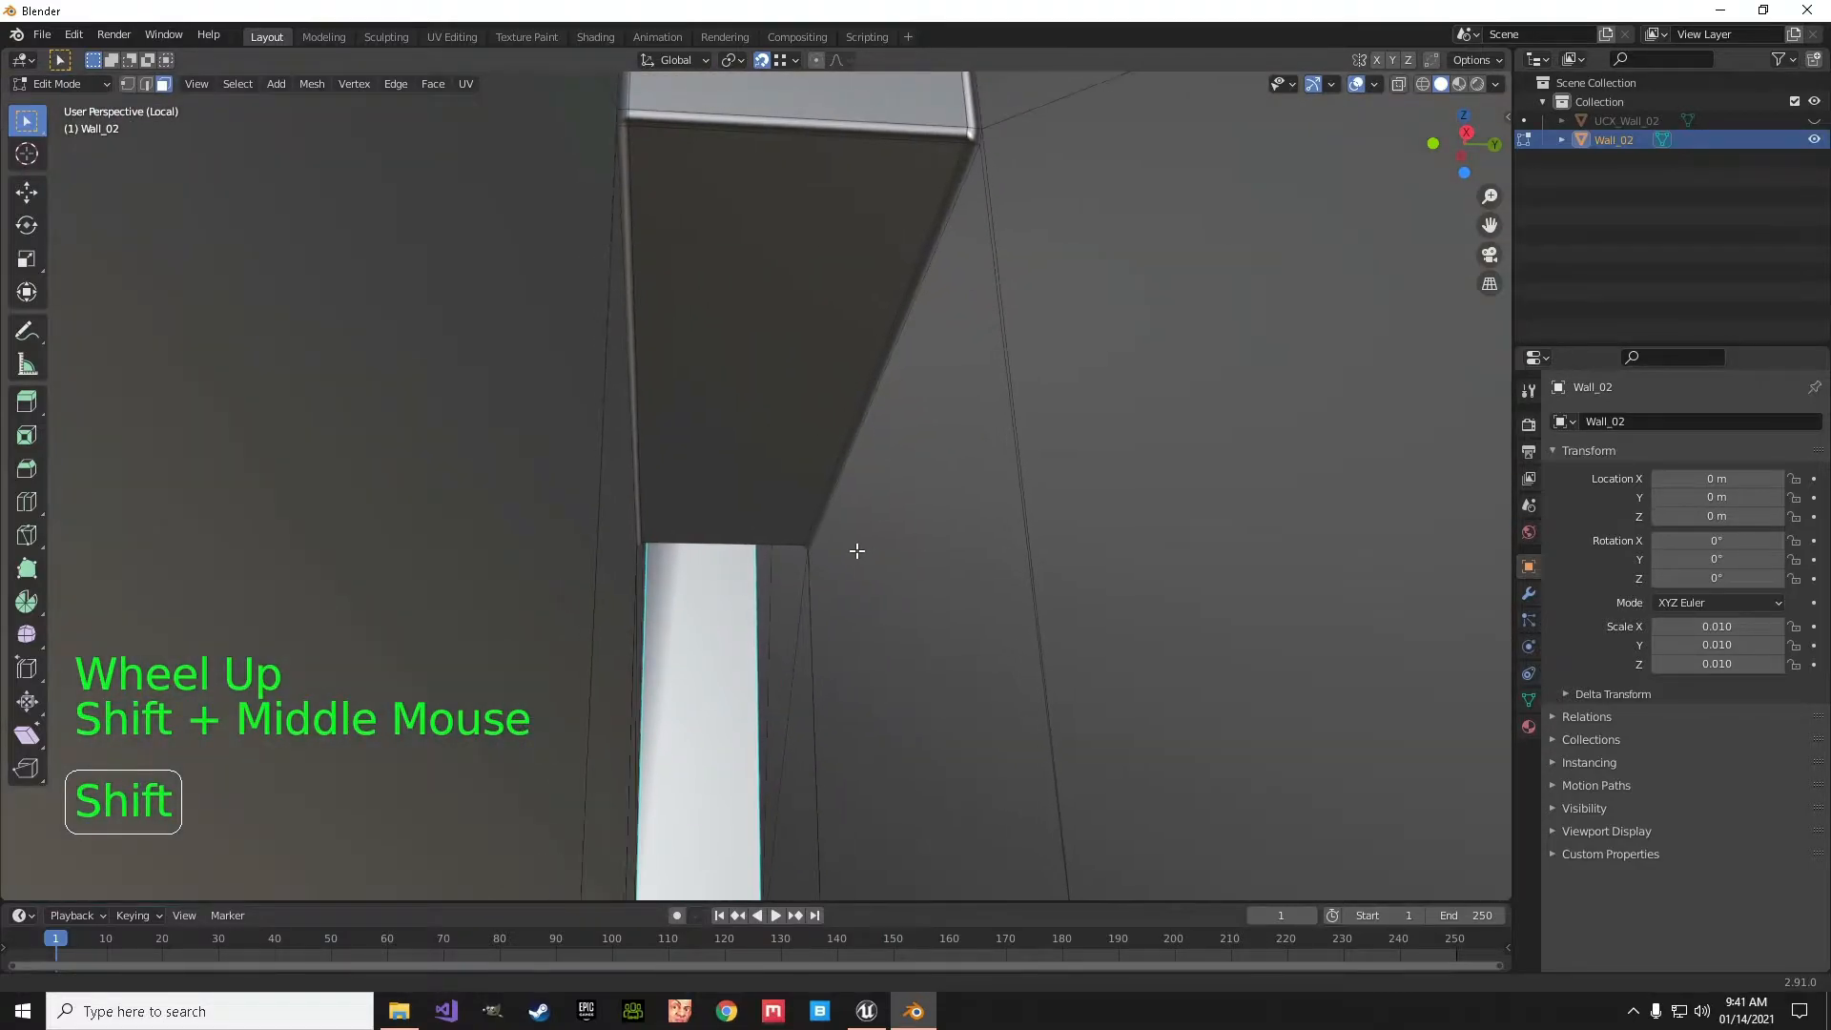
left_click(717, 613)
middle_click_drag(744, 576, 749, 754)
key("x")
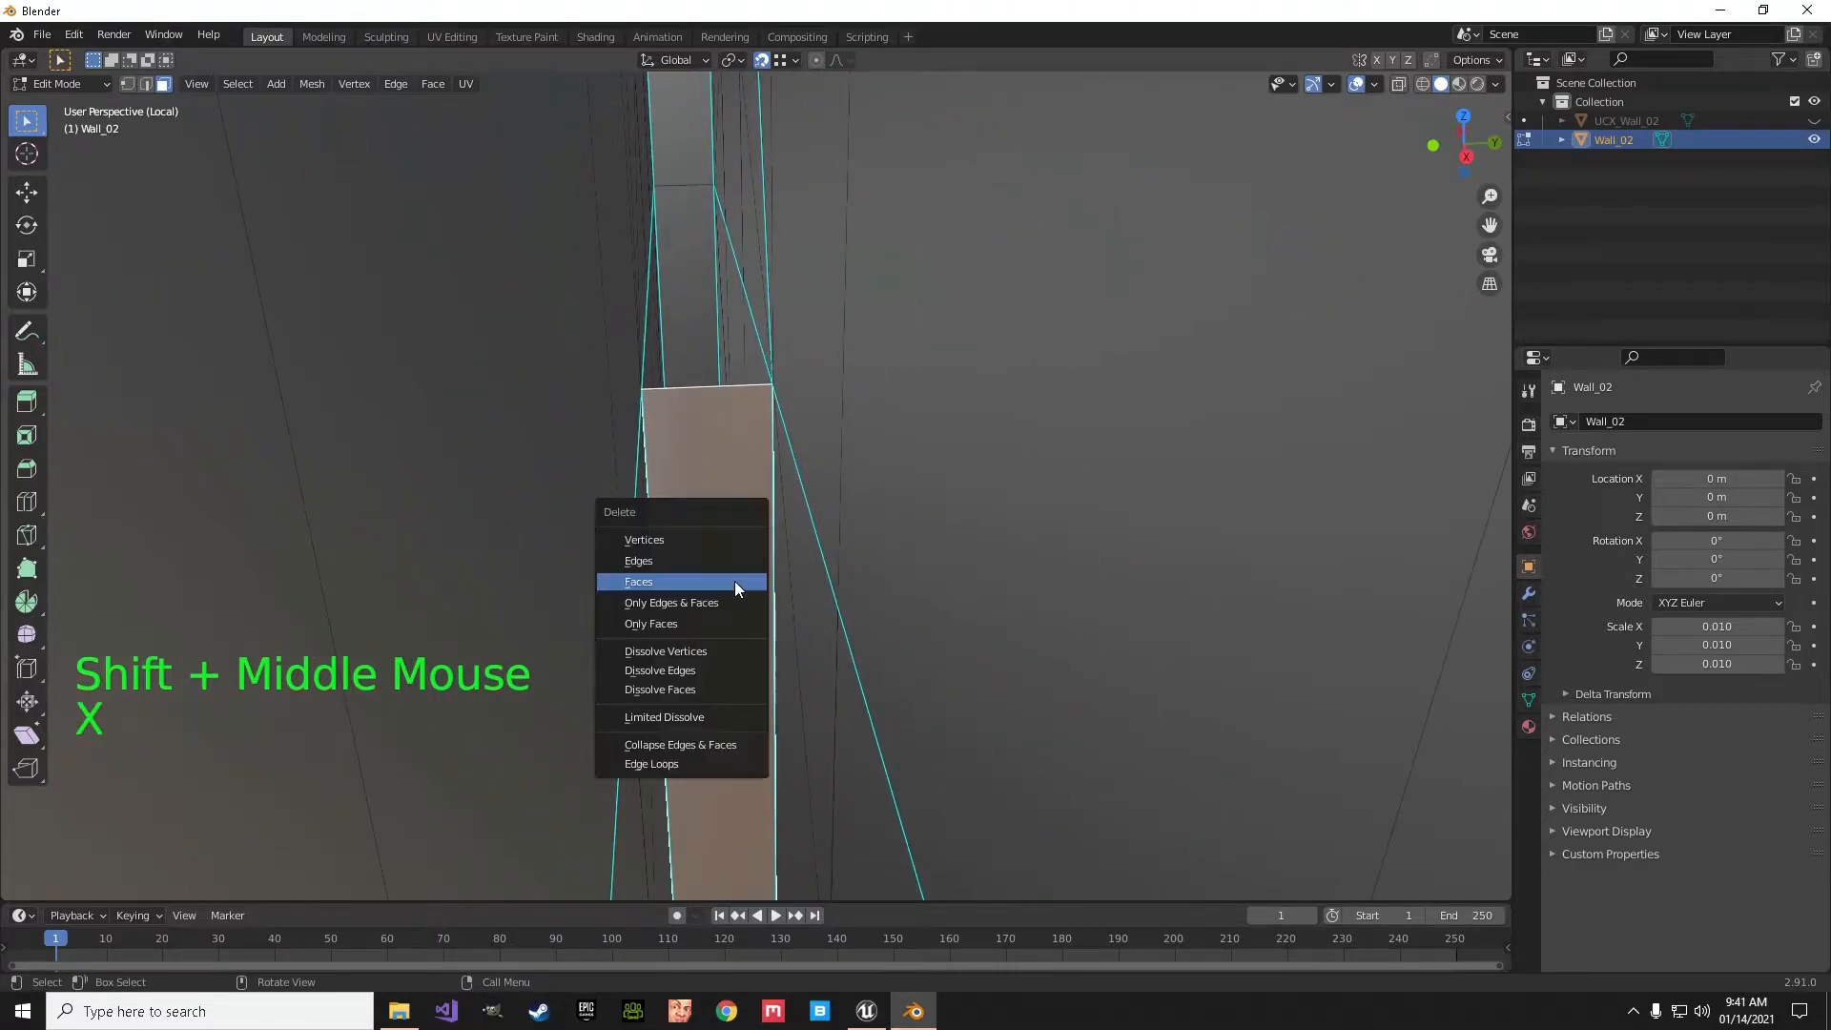
left_click(734, 579)
- Check the wall's hollow interior, then select the entire mesh and merge by distance again at 0.0101 m
middle_click_drag(710, 531, 1142, 605)
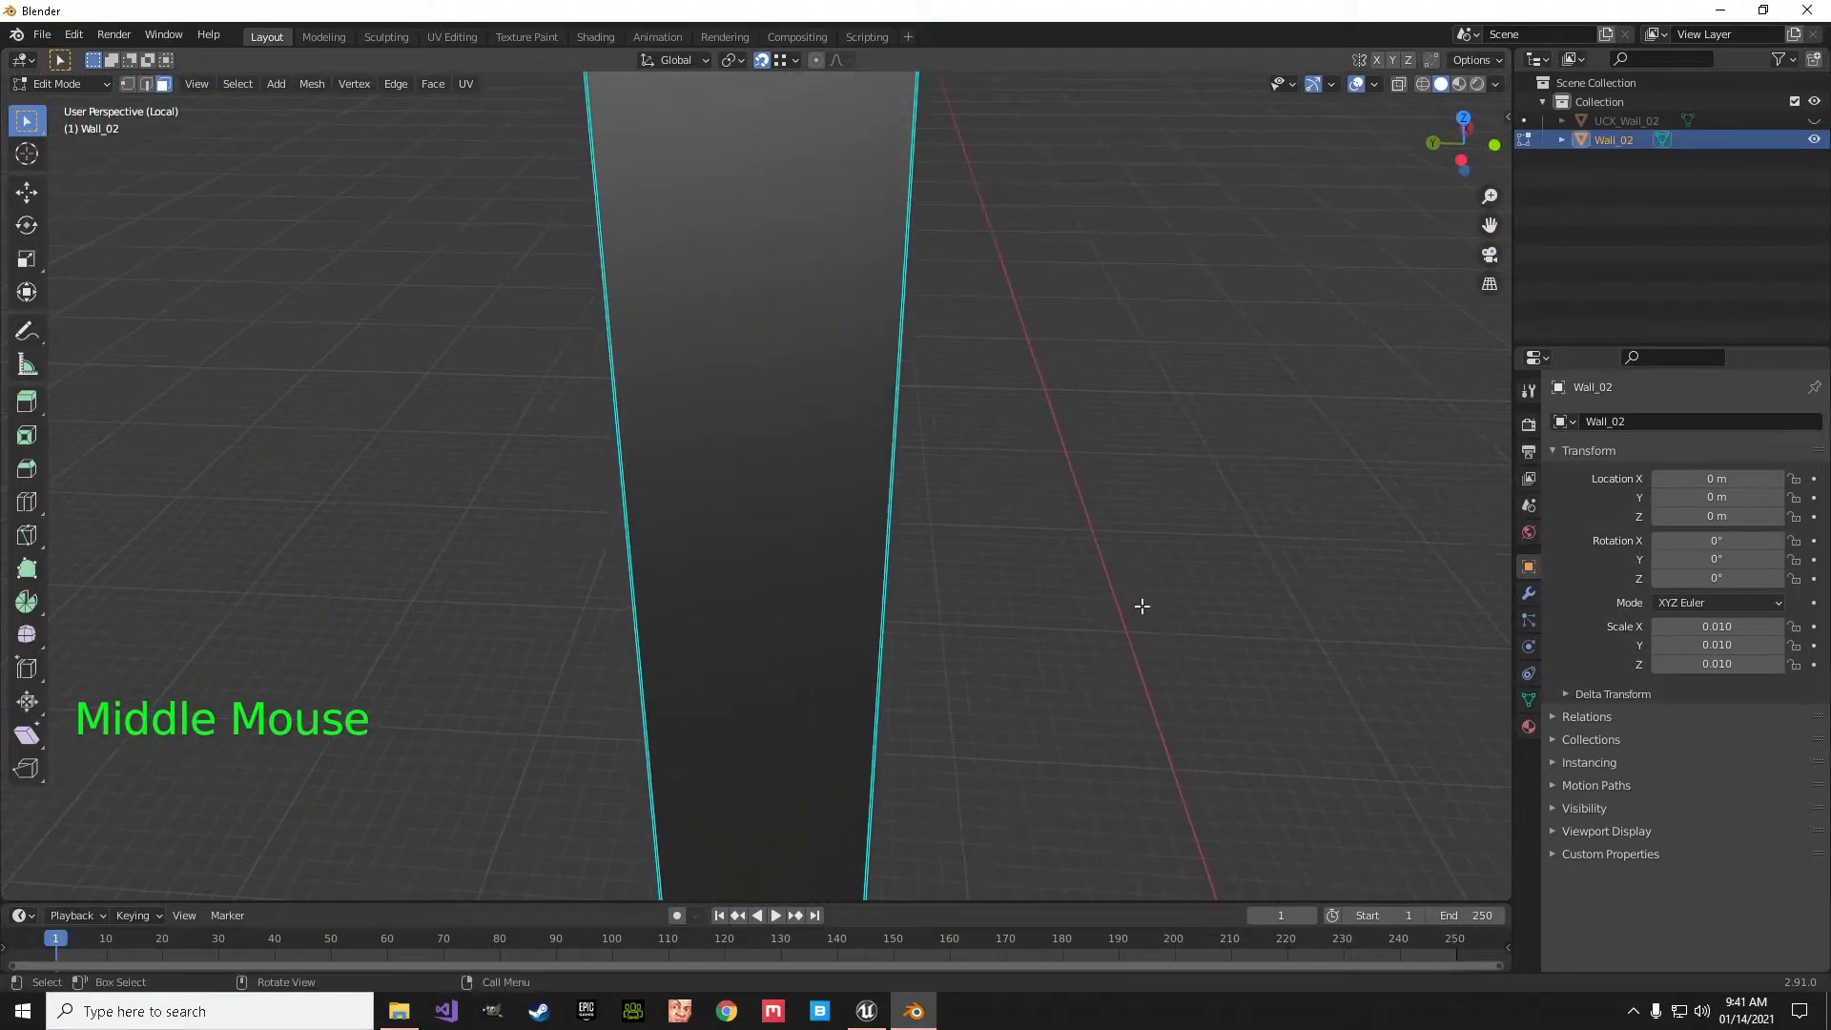
scroll(1141, 606, "up", 4)
middle_click_drag(964, 436, 765, 493, "shift")
scroll(887, 638, "down", 8)
scroll(765, 493, "down", 5)
key("a")
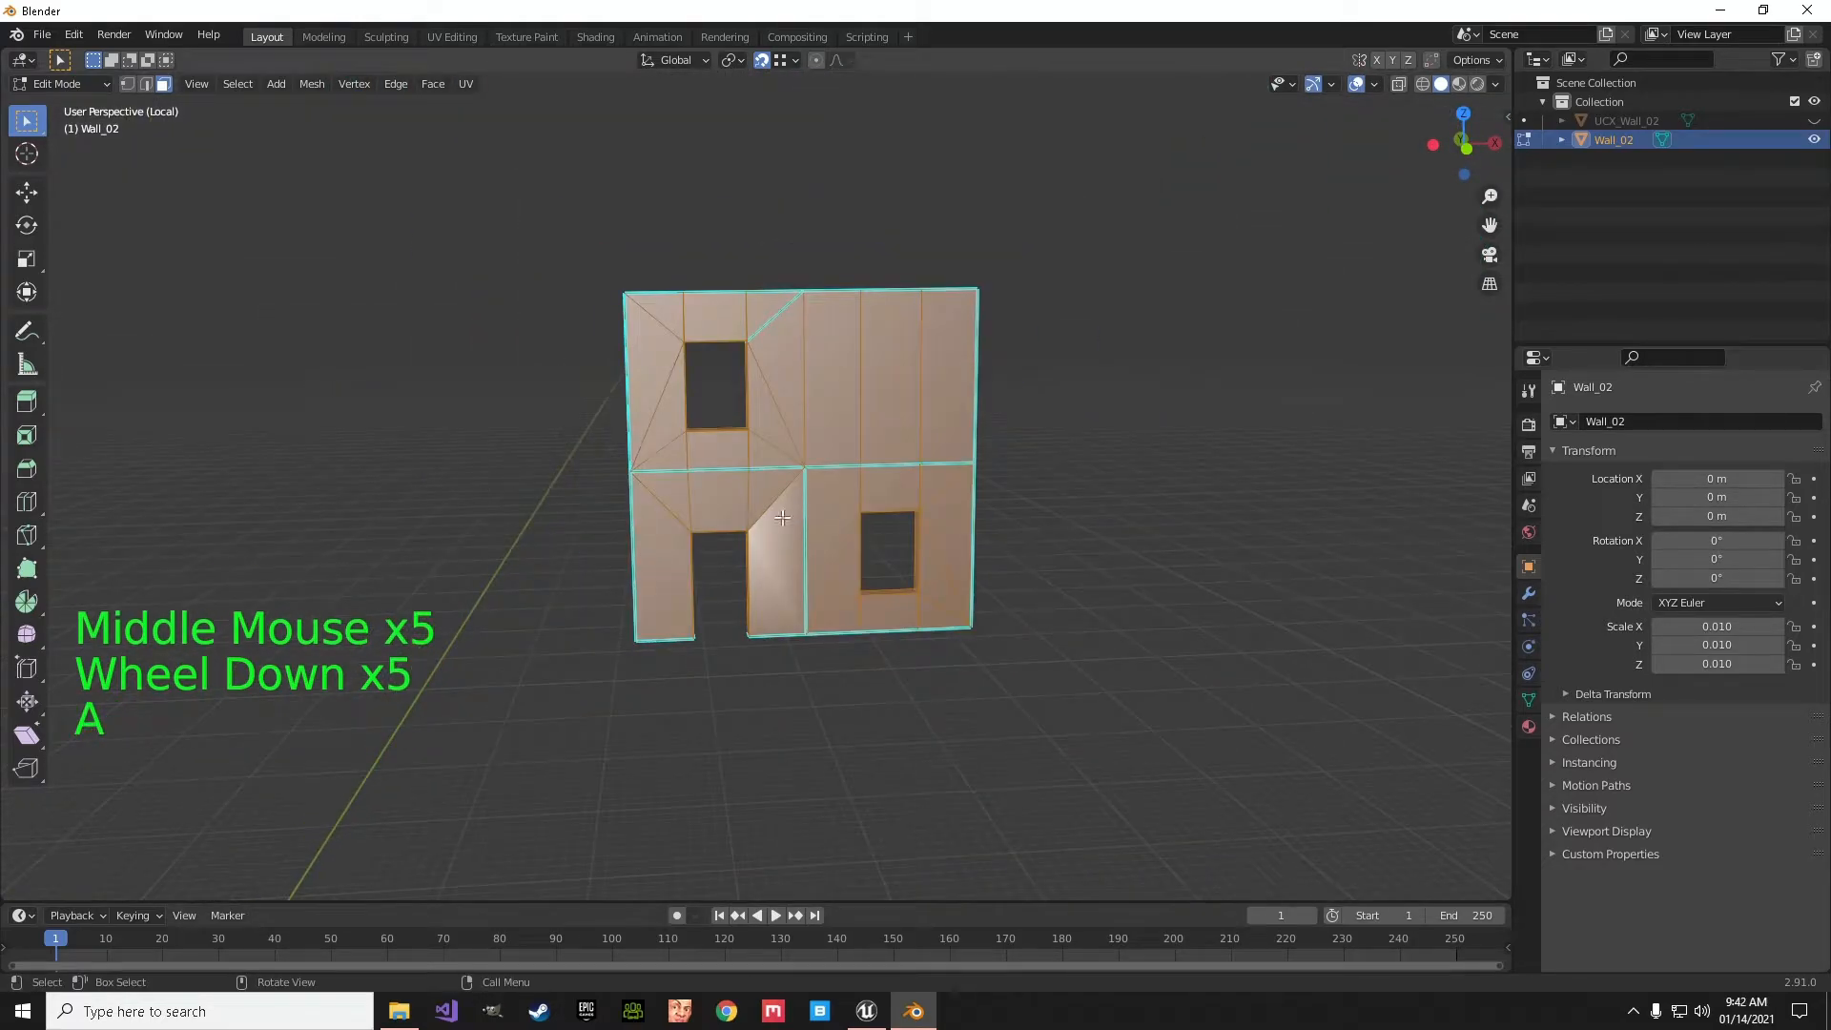
left_click(312, 84)
mouse_move(366, 503)
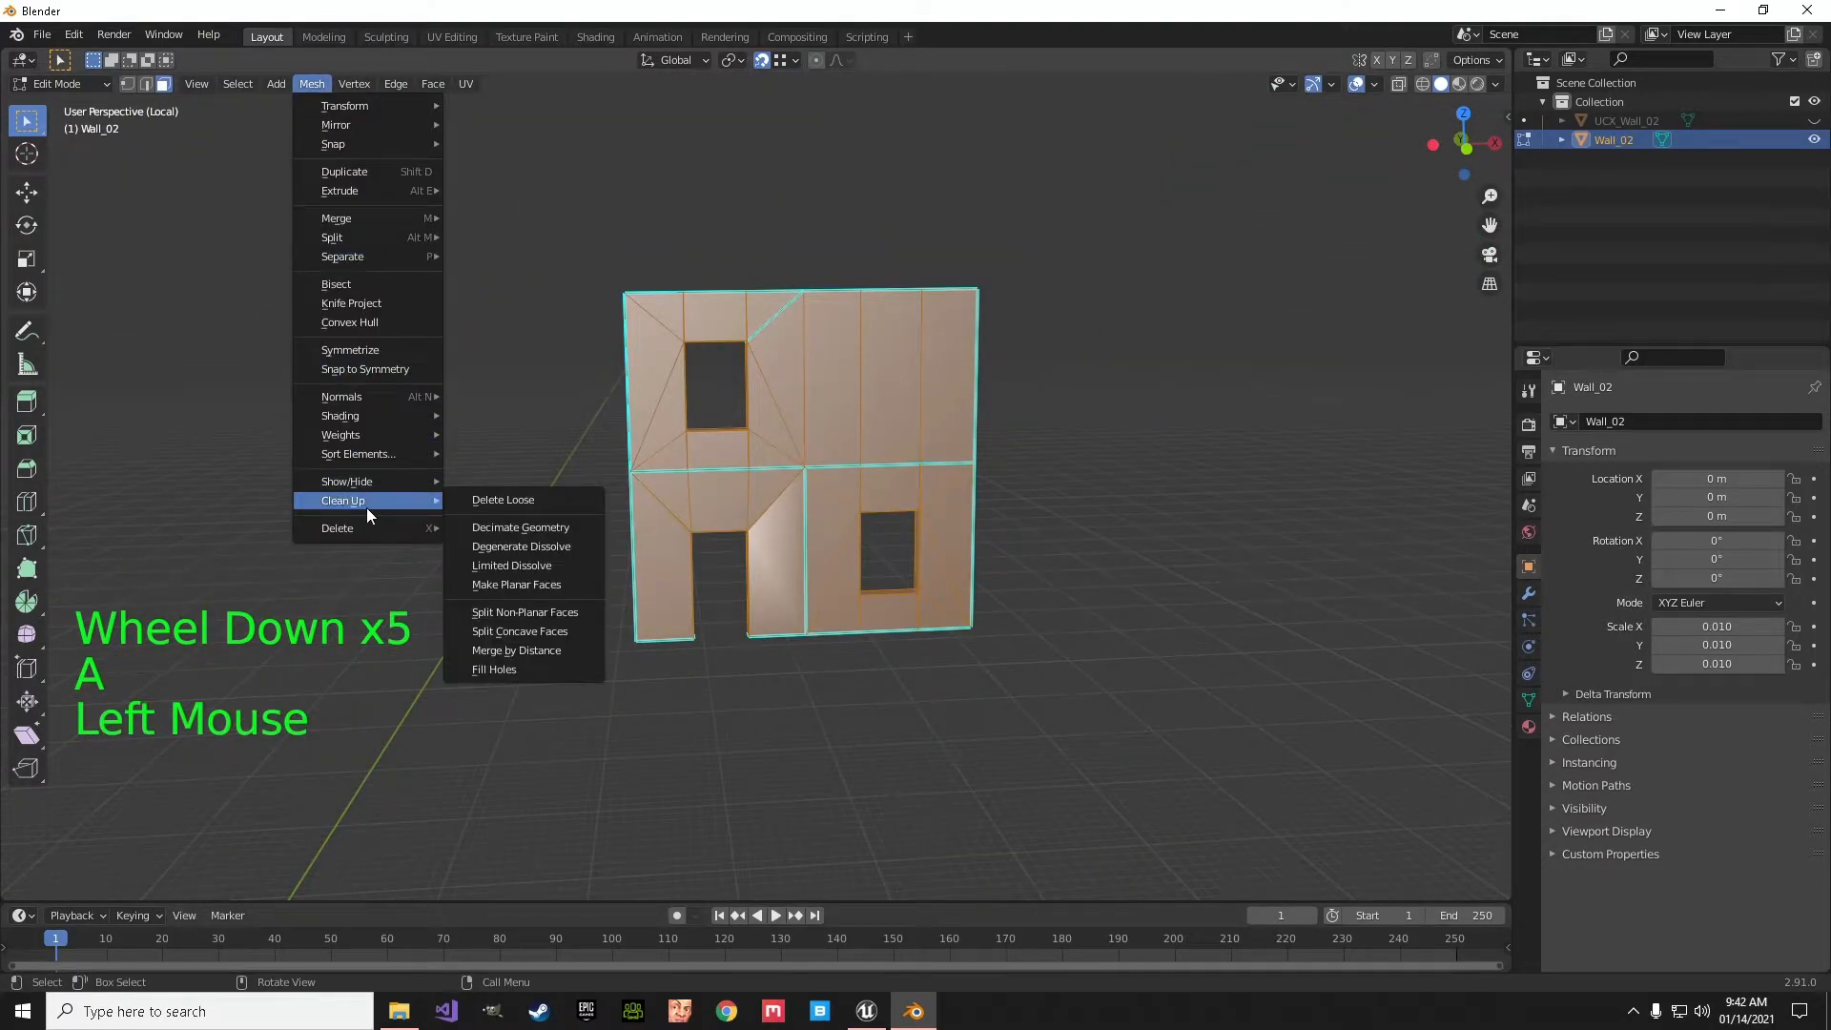
left_click(508, 651)
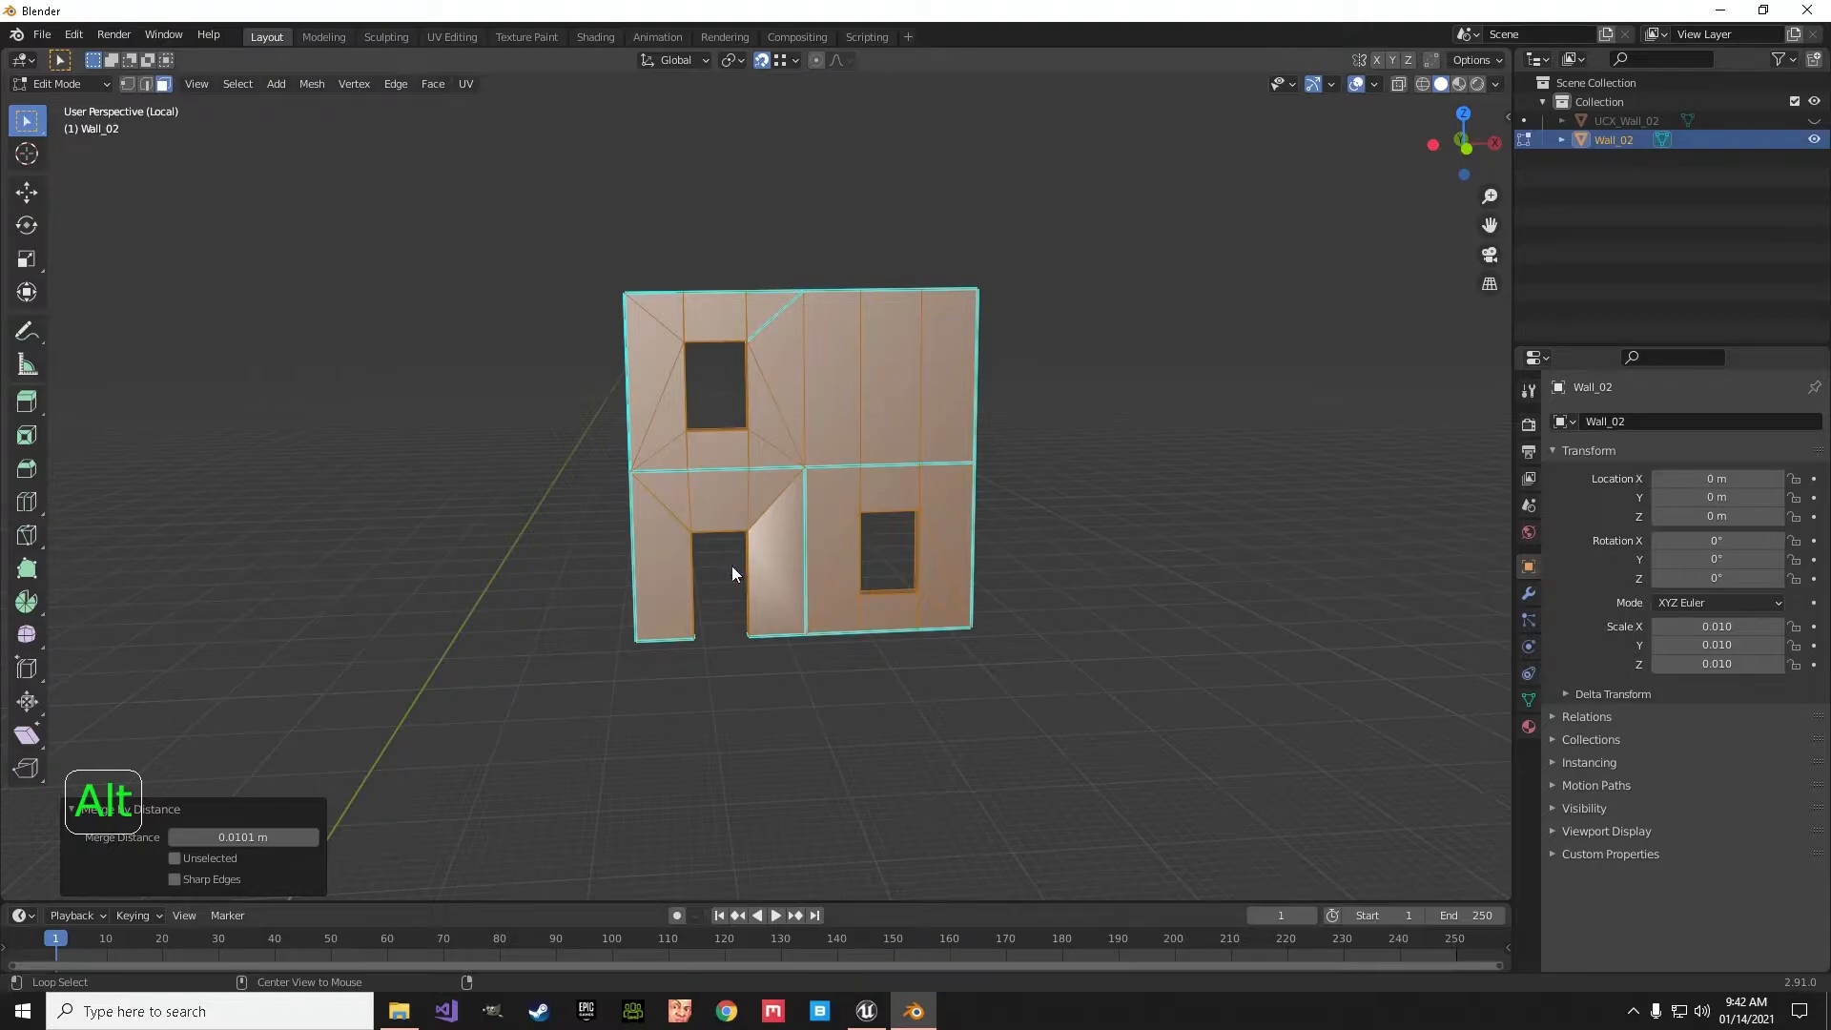
- Average the whole mesh's normals by face area and inspect the wall's shading in Object Mode
key("alt+n")
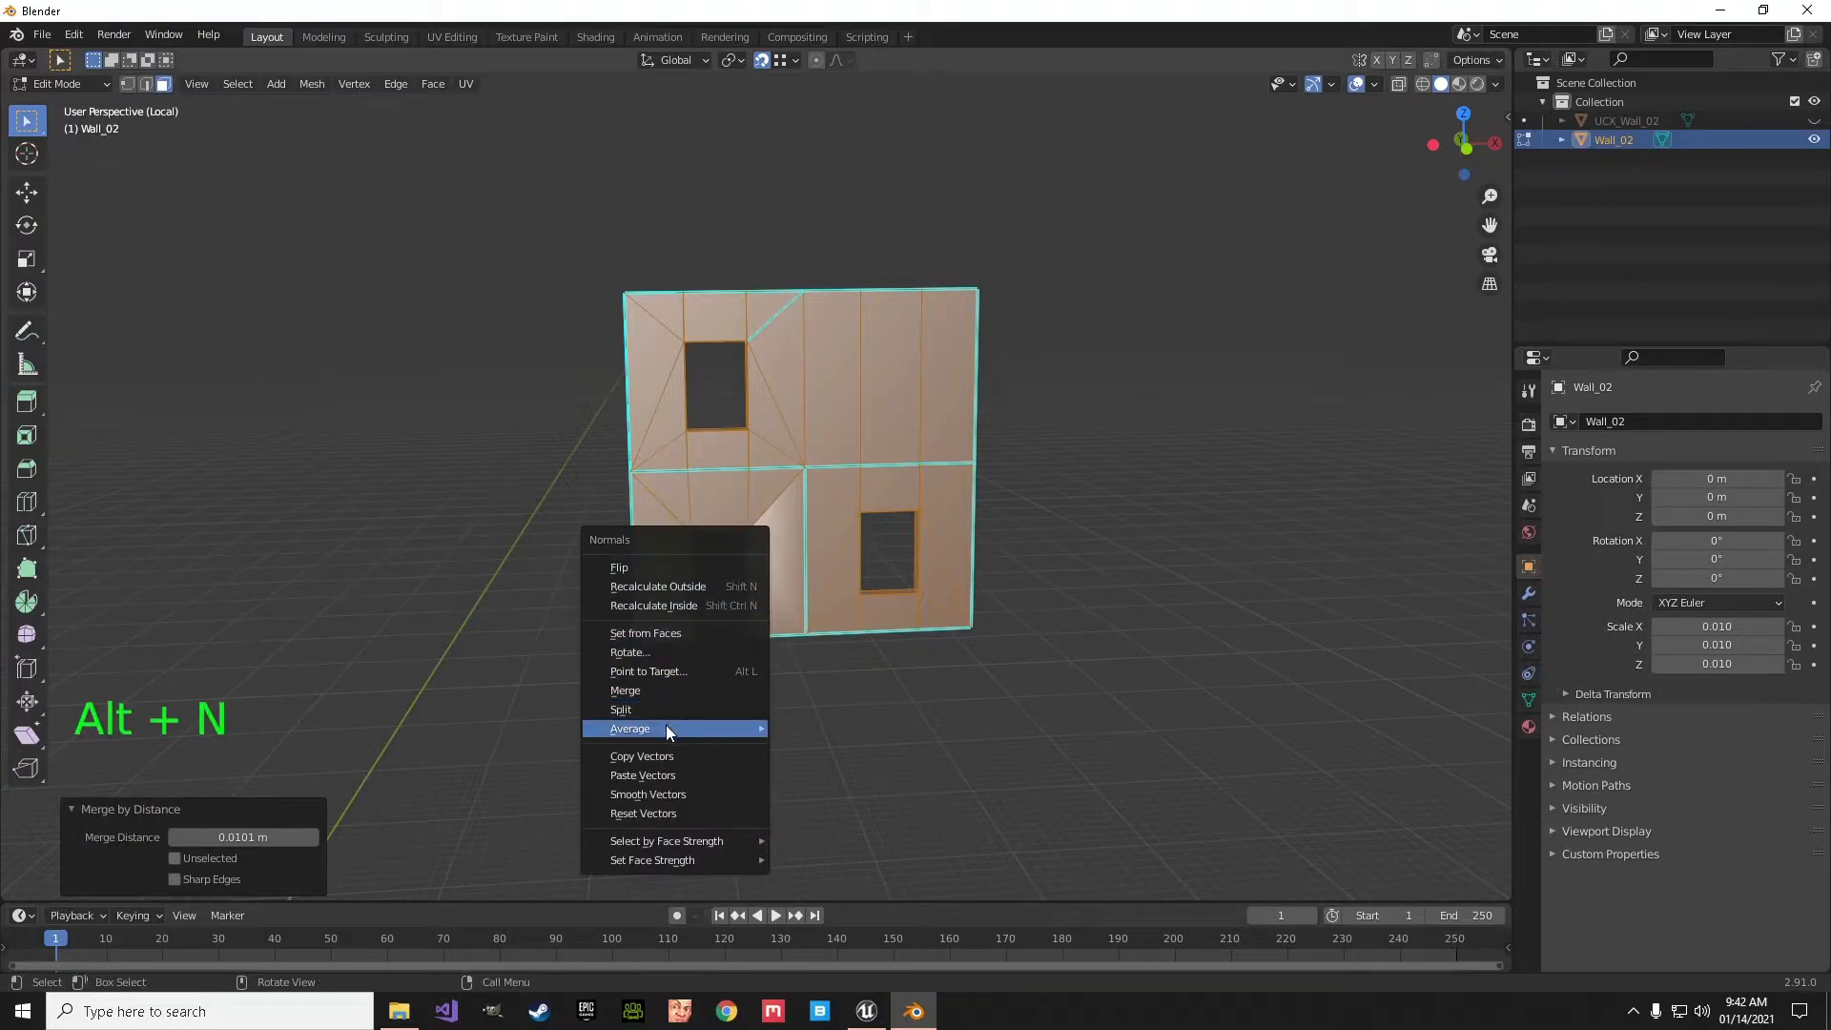
mouse_move(667, 729)
left_click(799, 743)
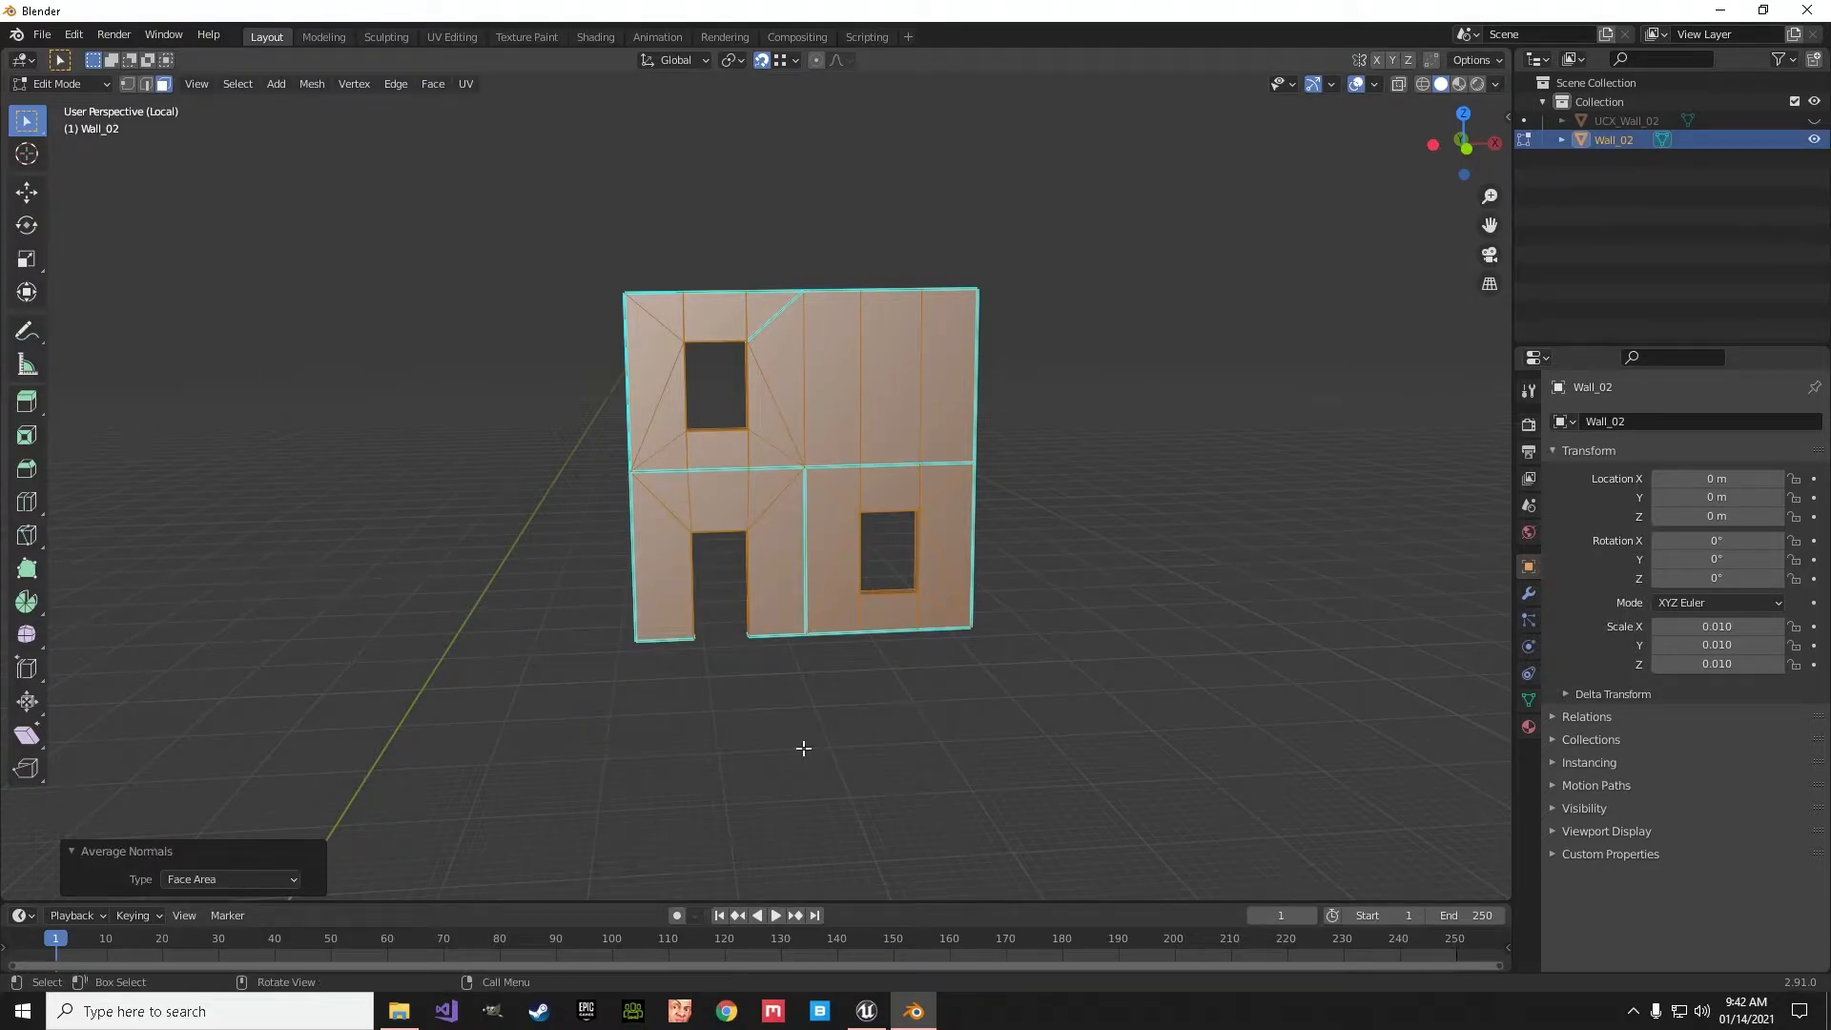
key("Tab")
middle_click_drag(797, 747, 761, 710)
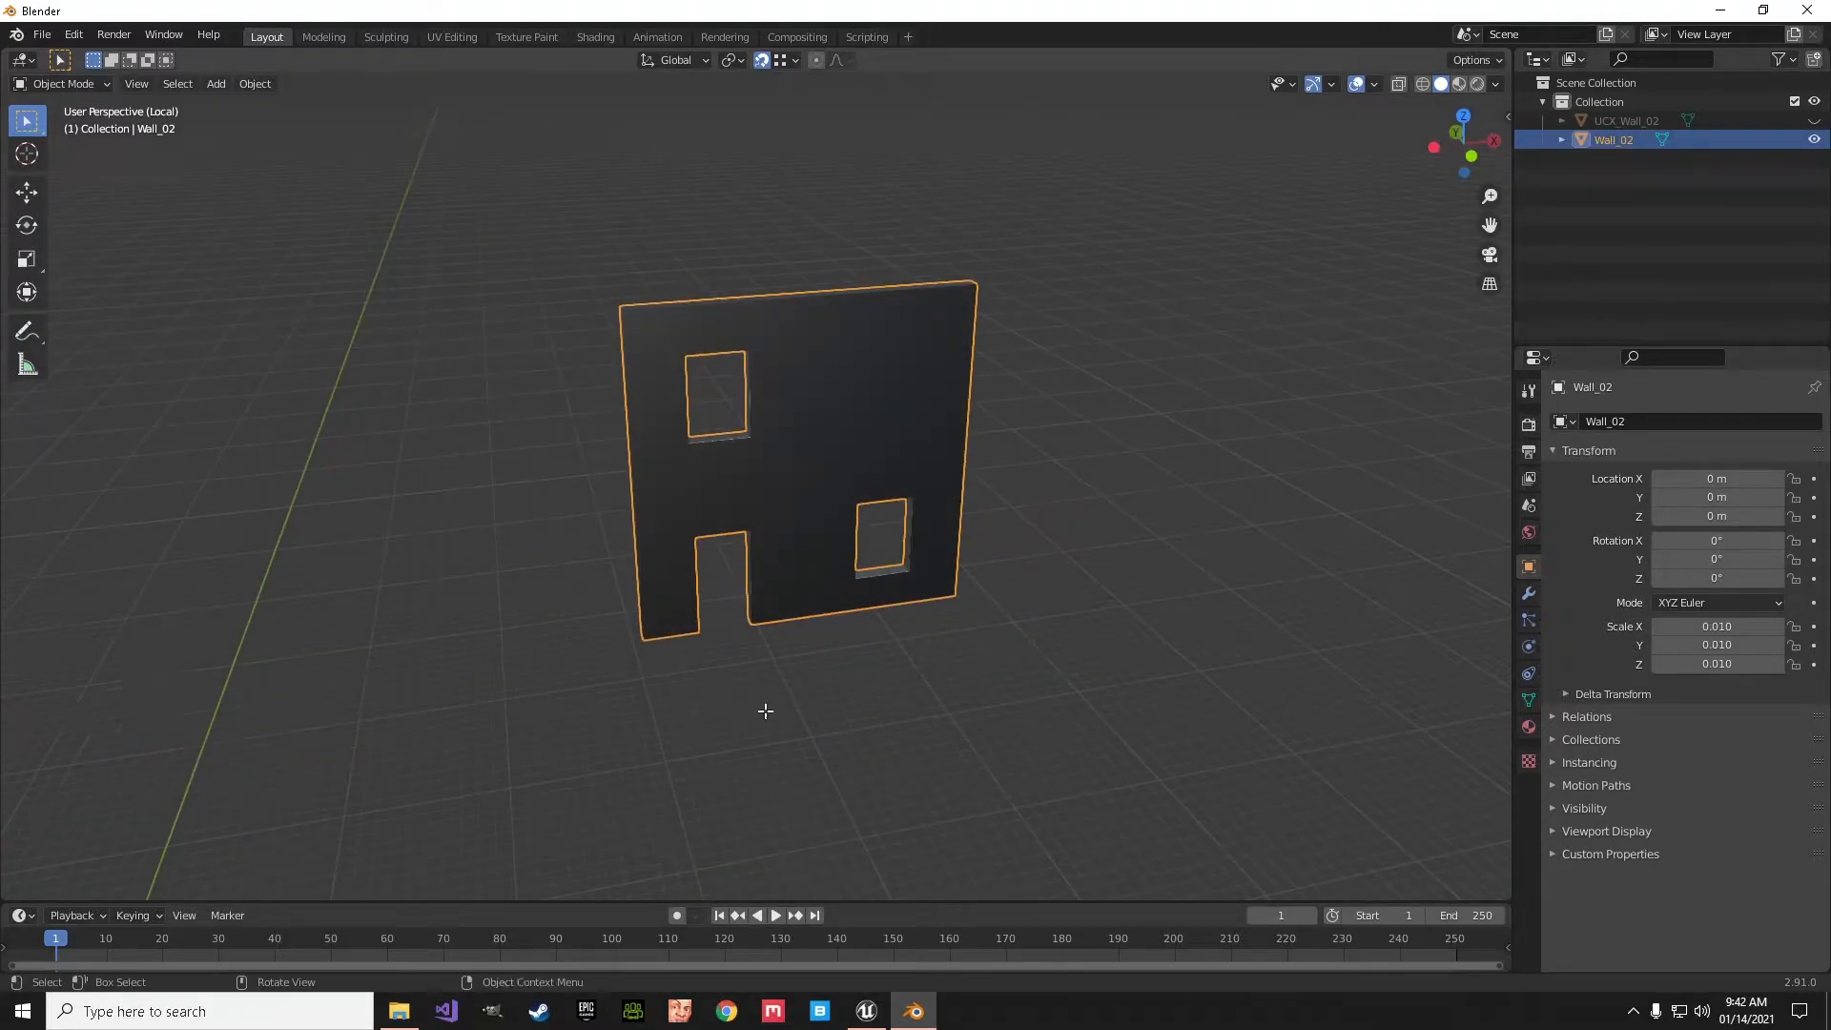
- Return to Edit Mode with edge selection and select the upper outline edges along one side and the top of the wall face
key("Tab")
left_click(147, 85)
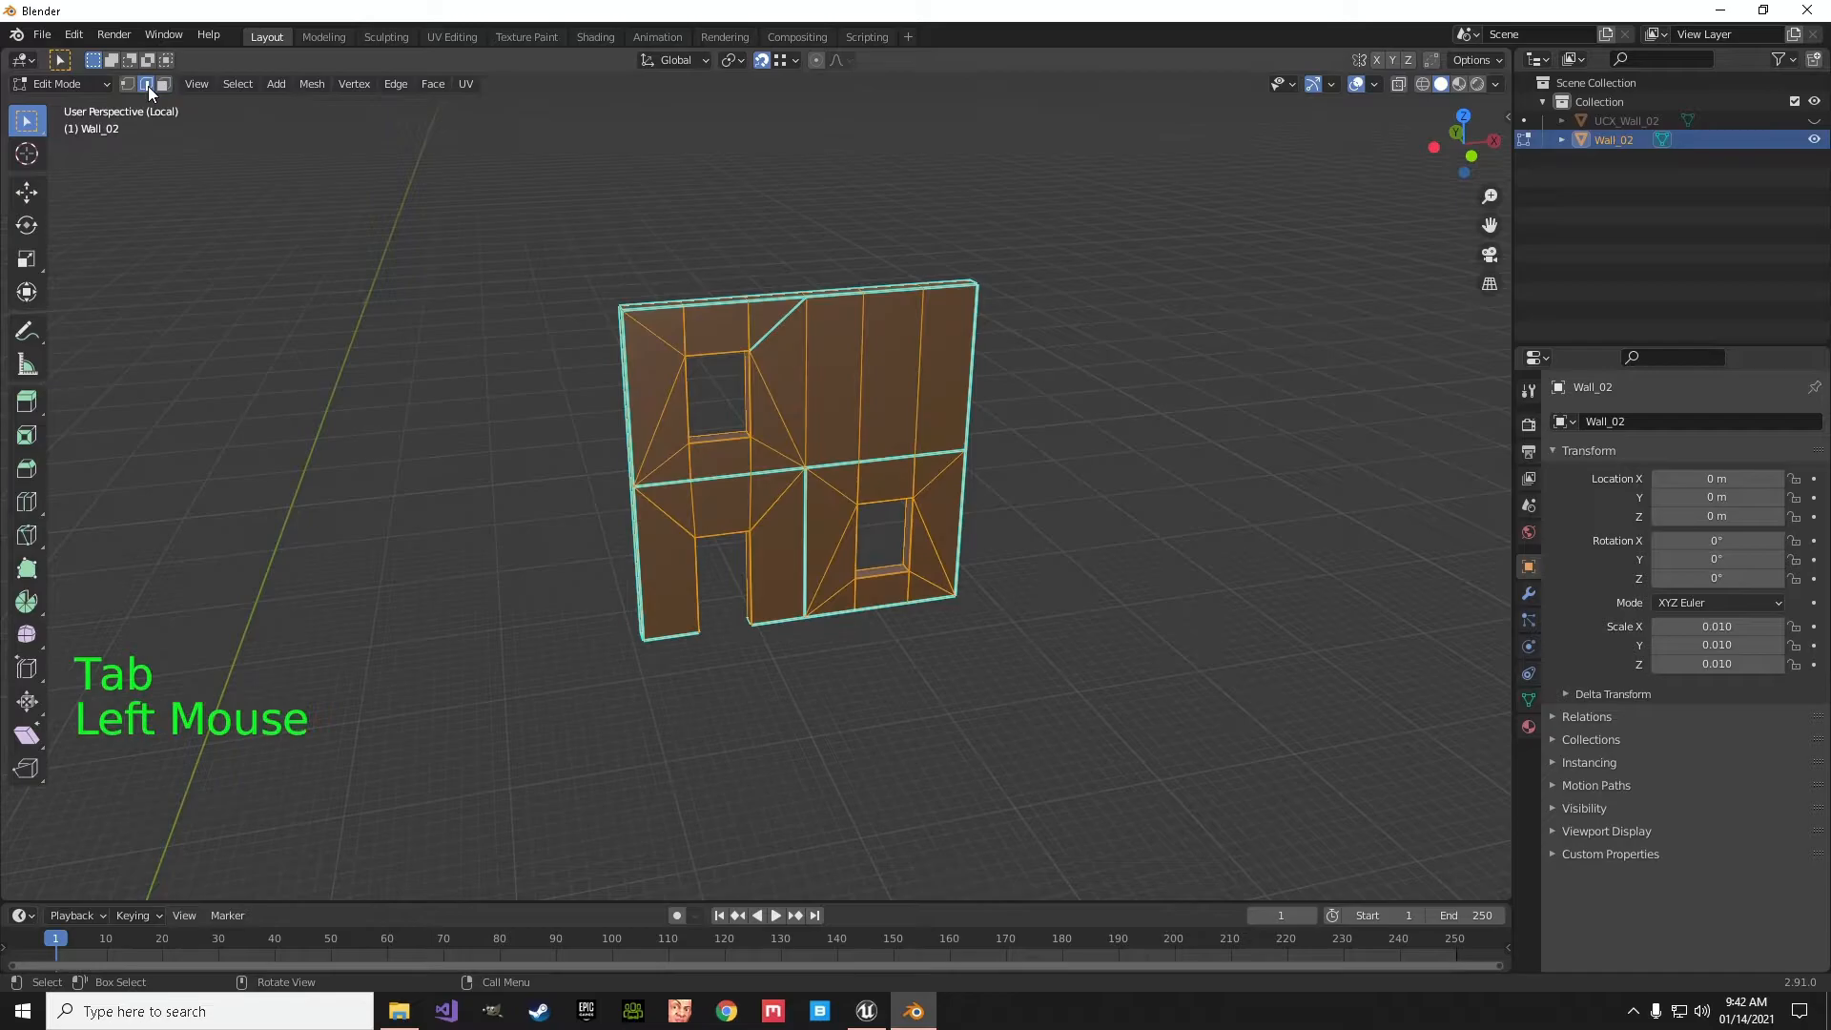
middle_click_drag(623, 456, 799, 502, "shift")
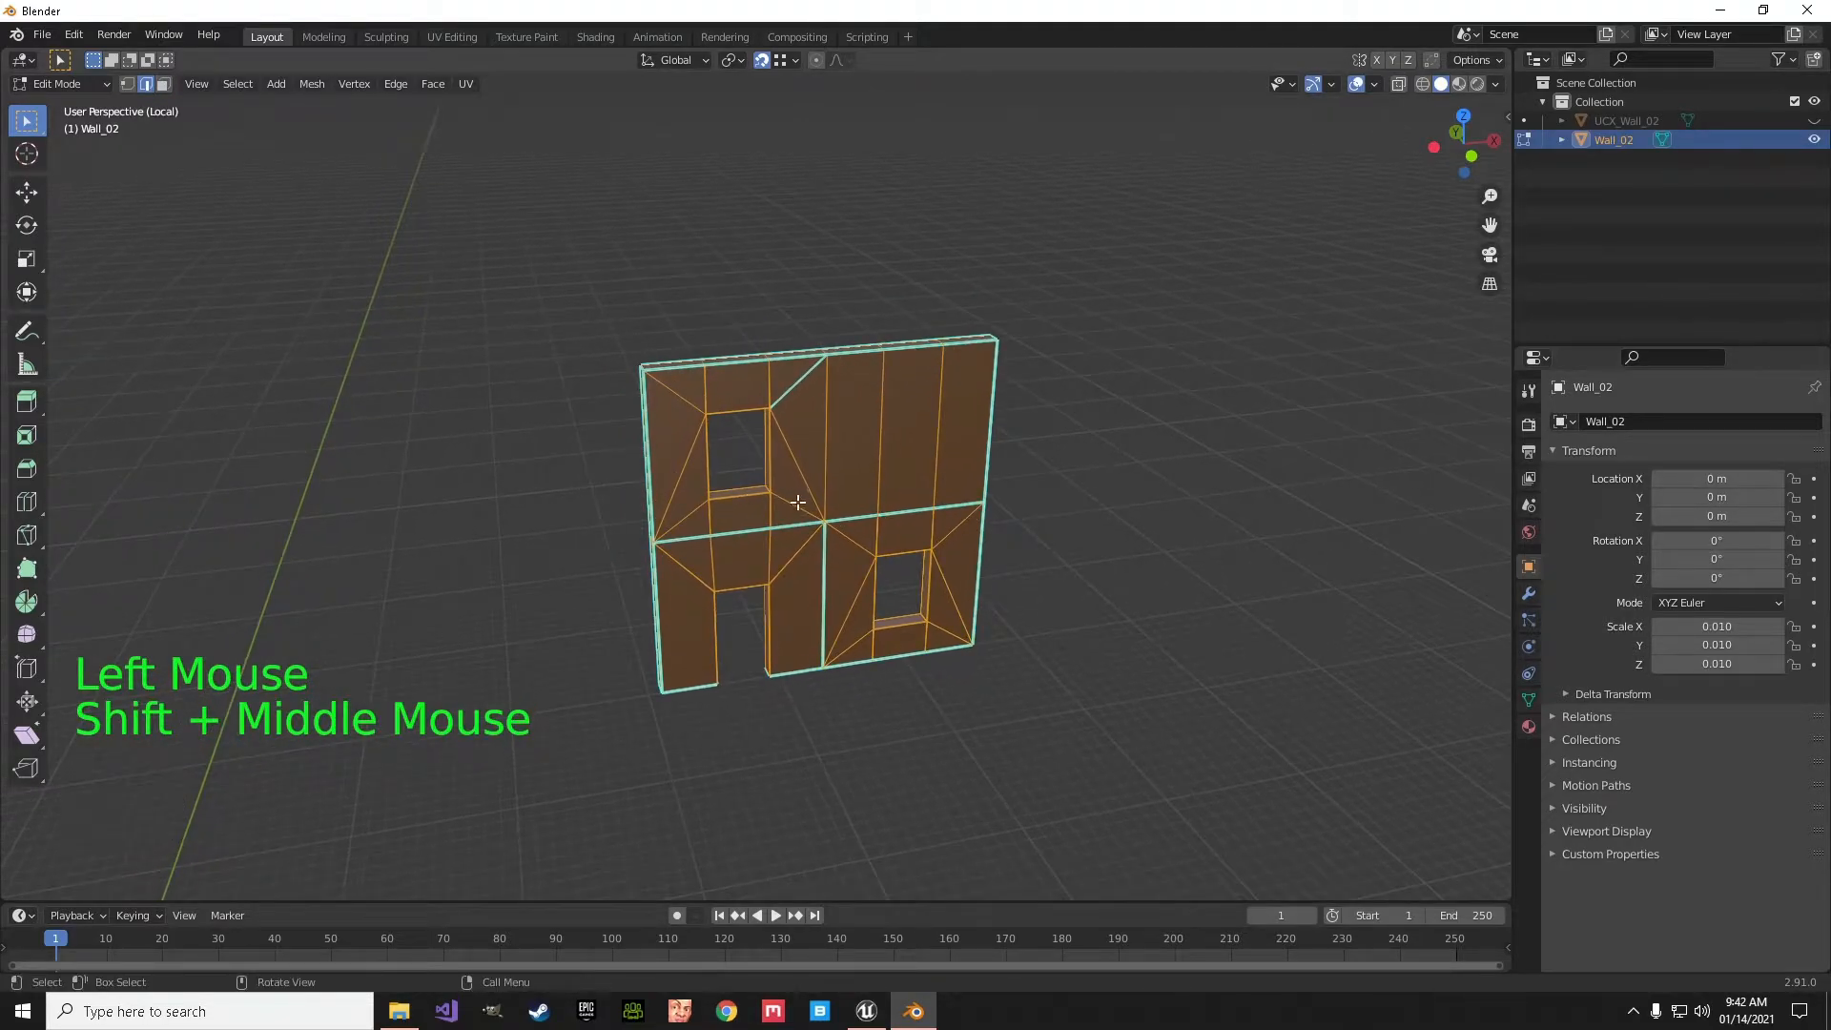
middle_click_drag(871, 557, 863, 513)
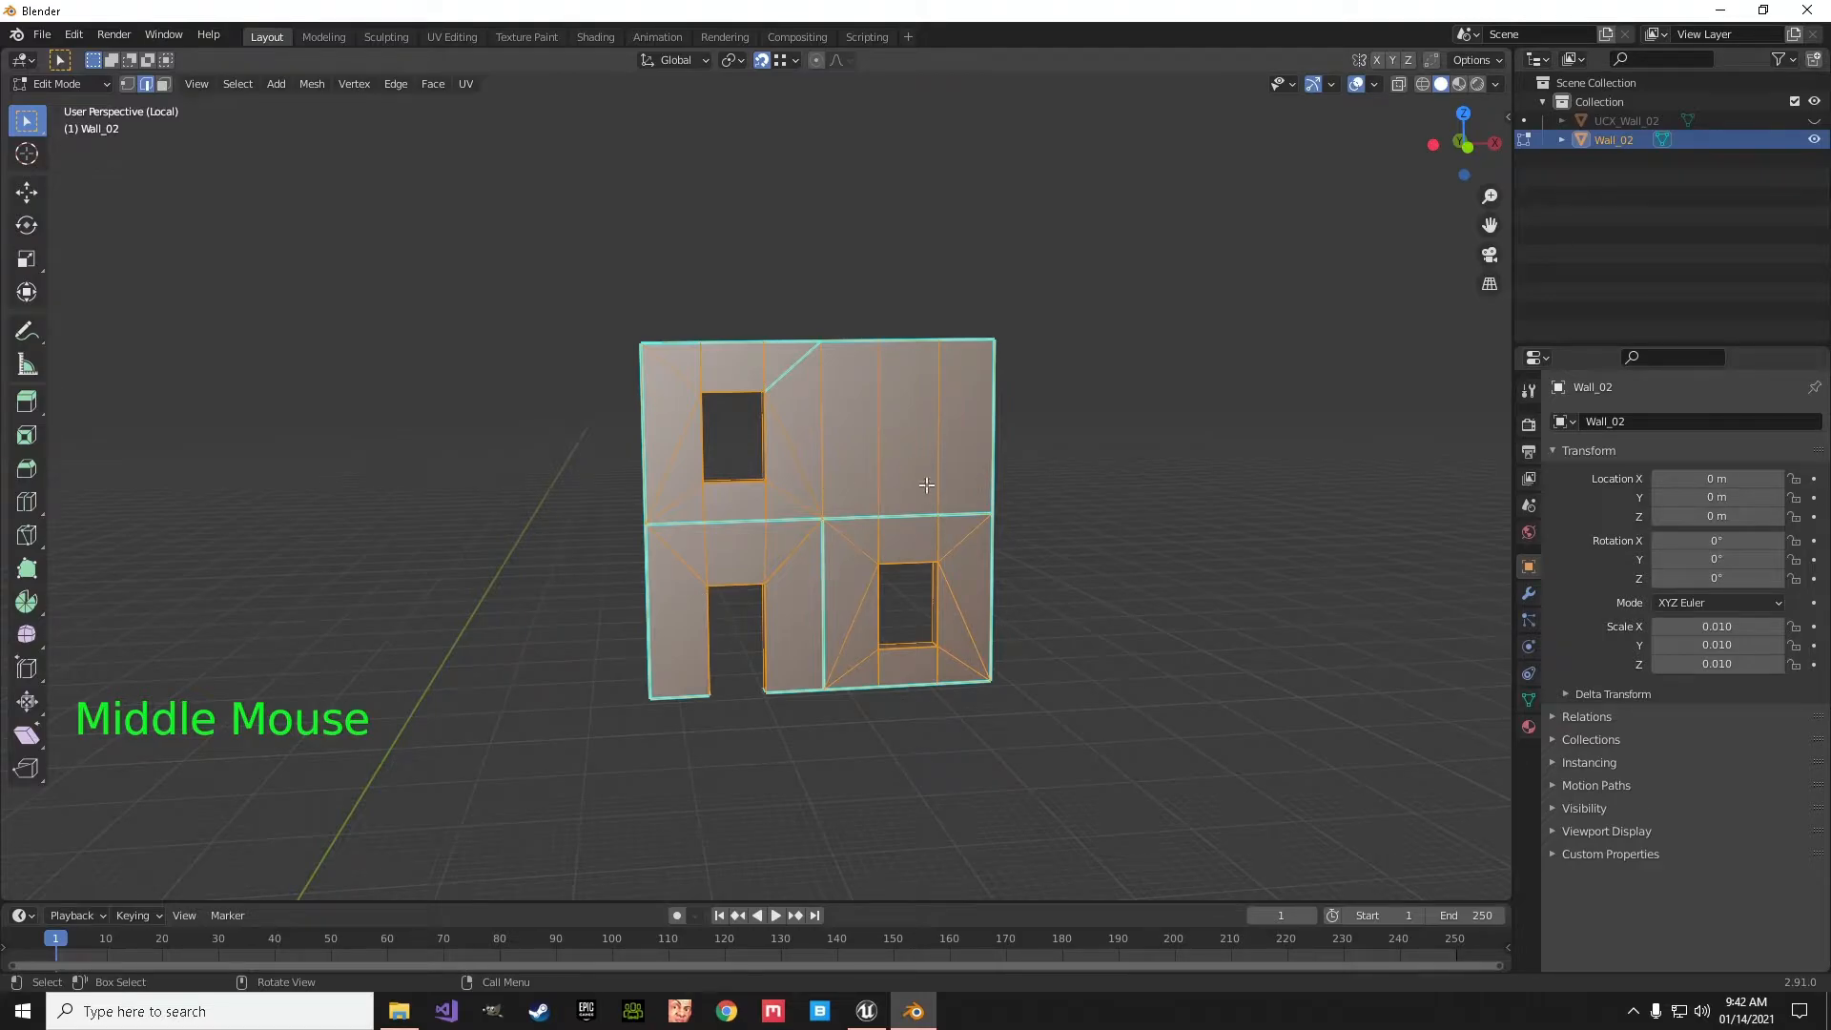
scroll(833, 548, "up", 4)
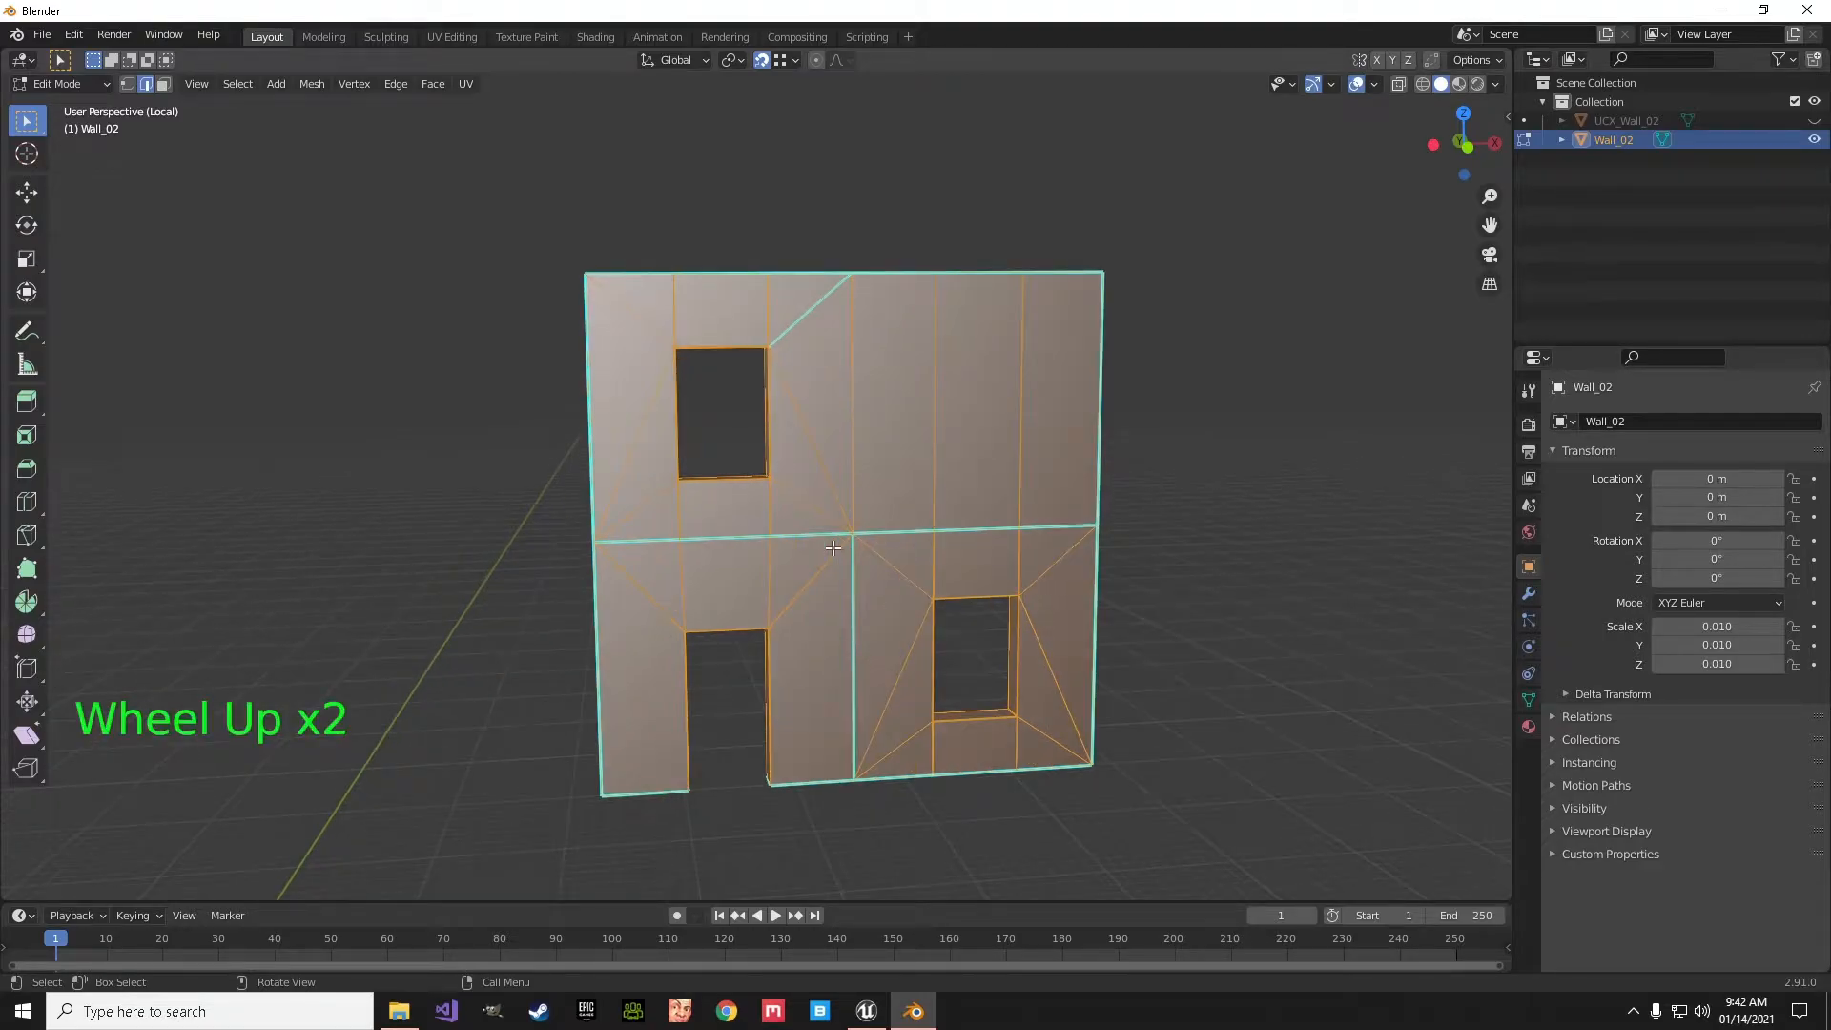
middle_click_drag(632, 491, 718, 518)
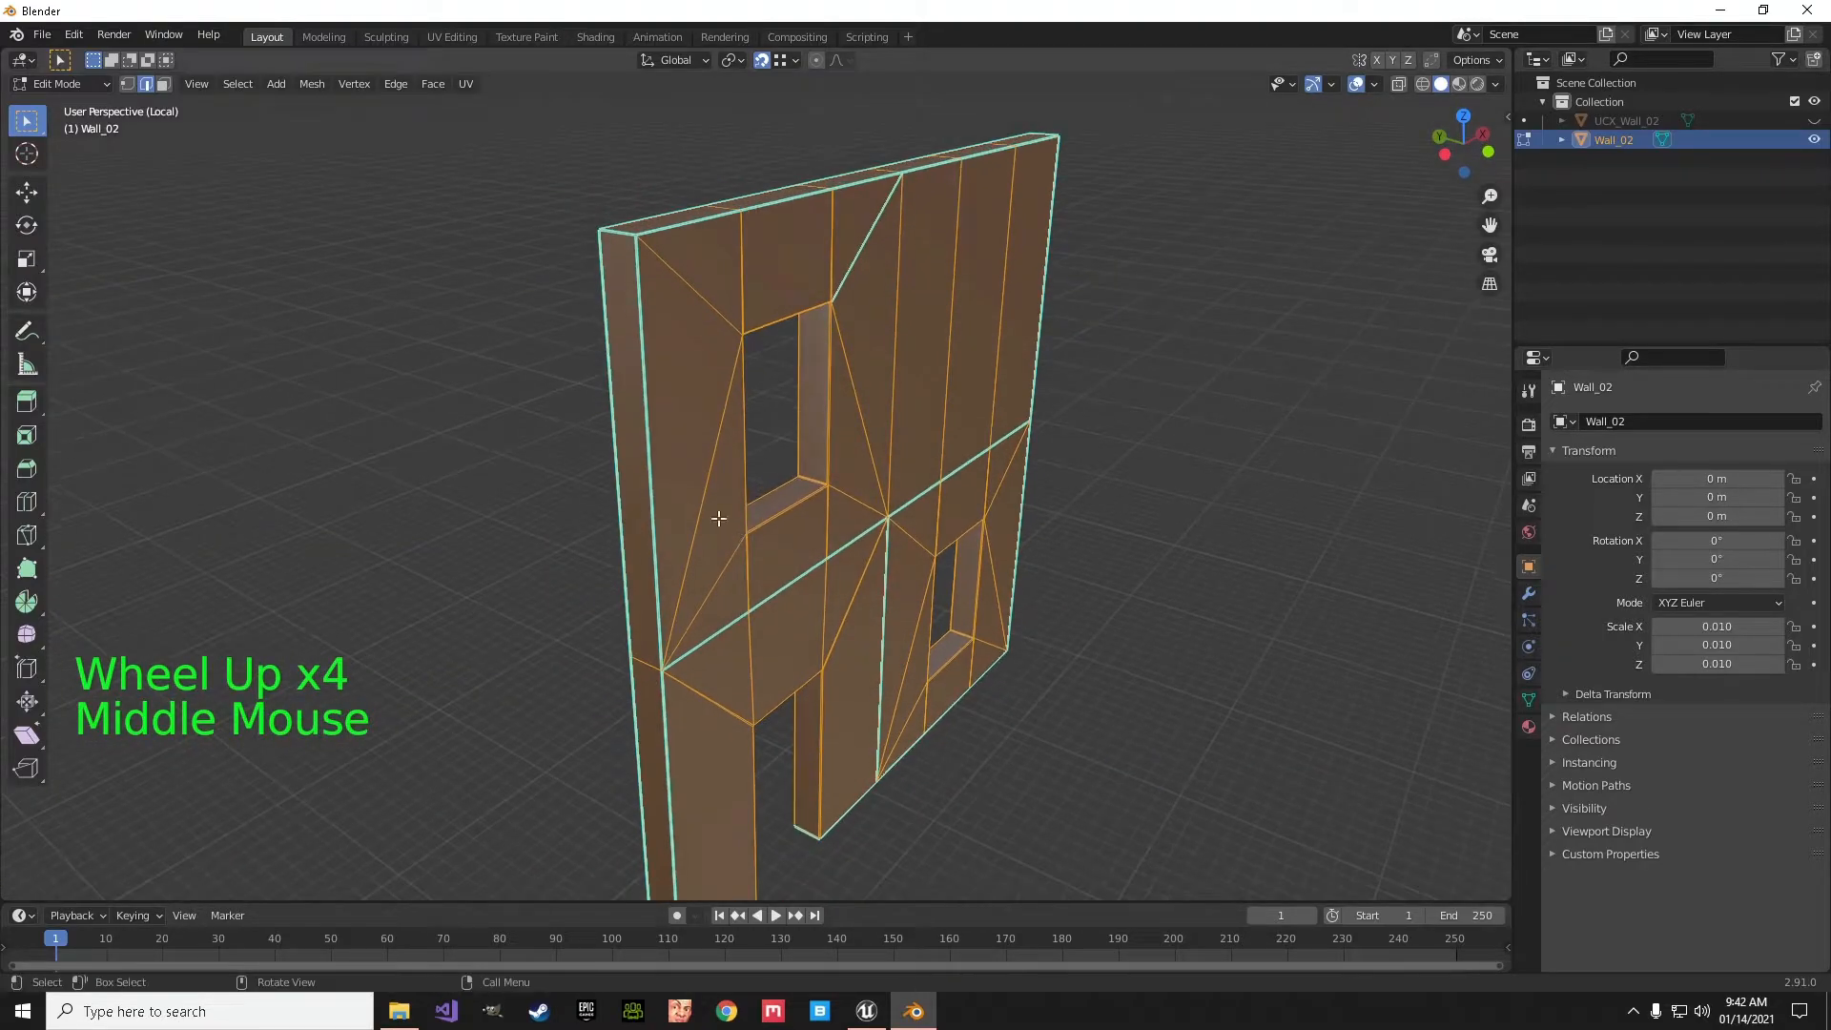
left_click(658, 441)
left_click(718, 233, "shift")
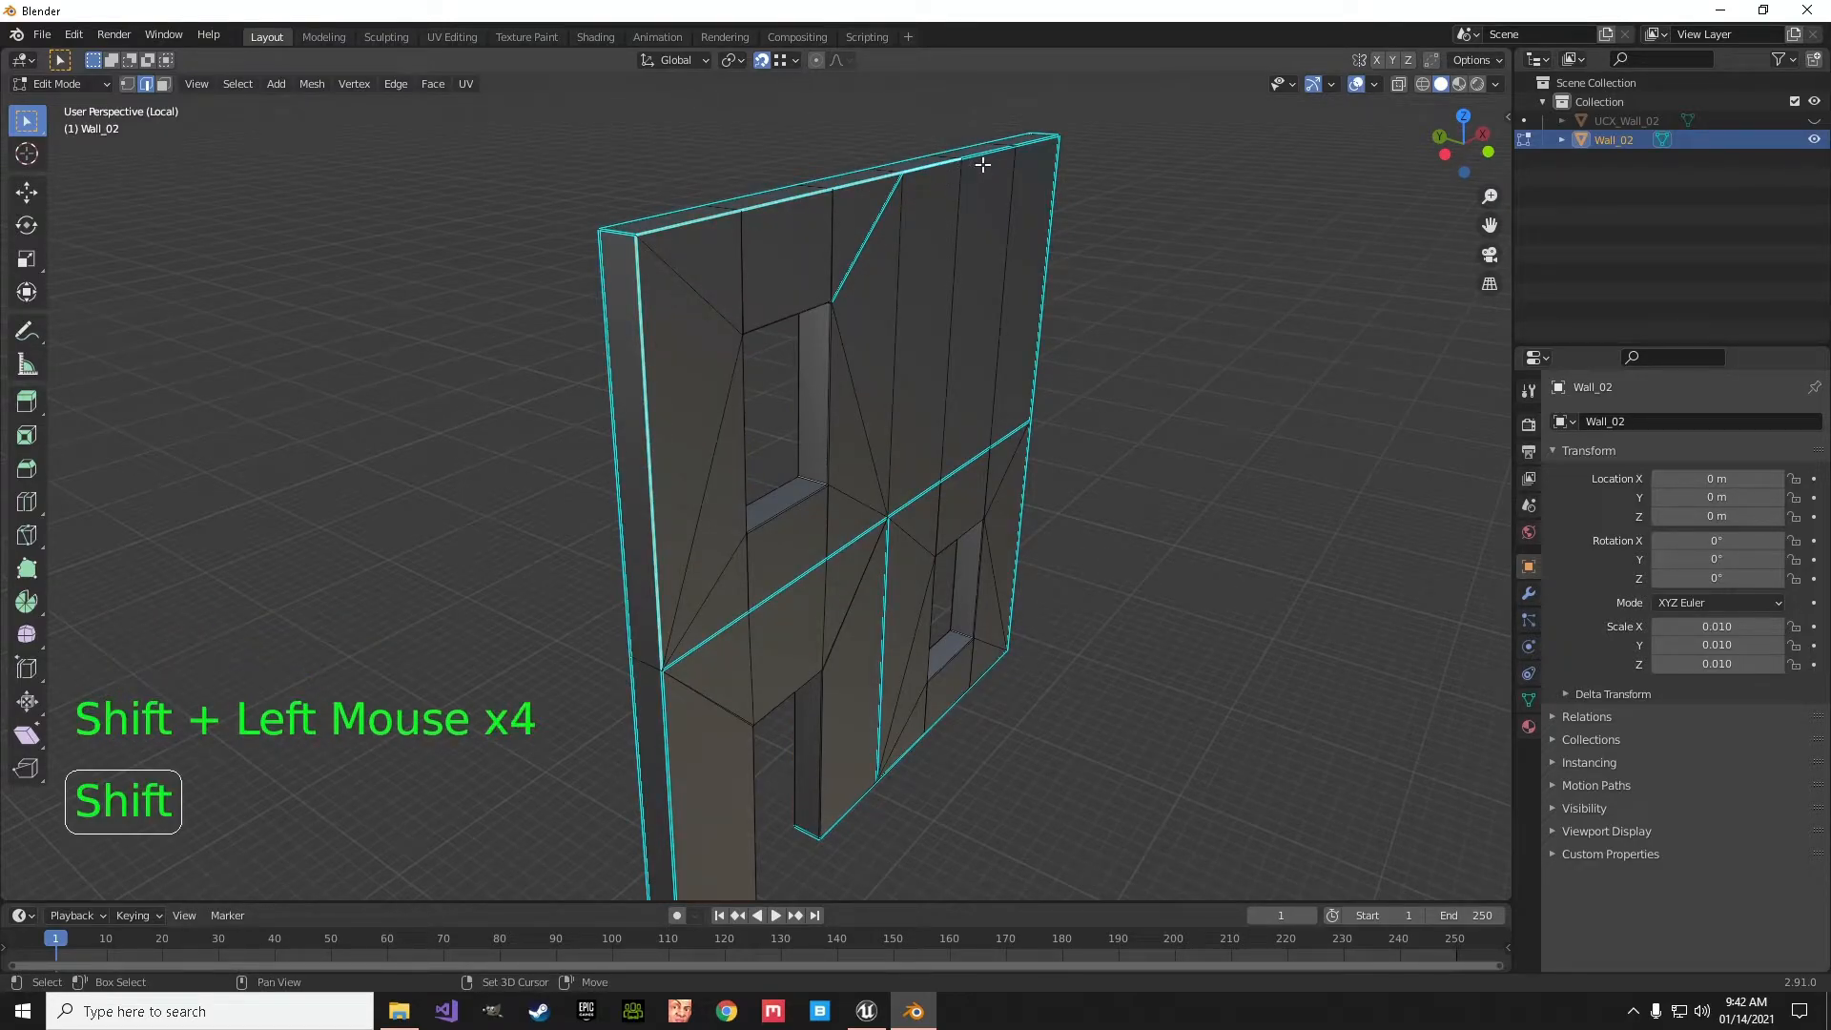
- Add the vertical edge beside the lower window, the bottom edges up to the doorway and the short edge across that jamb's foot
middle_click_drag(1064, 474, 1016, 328)
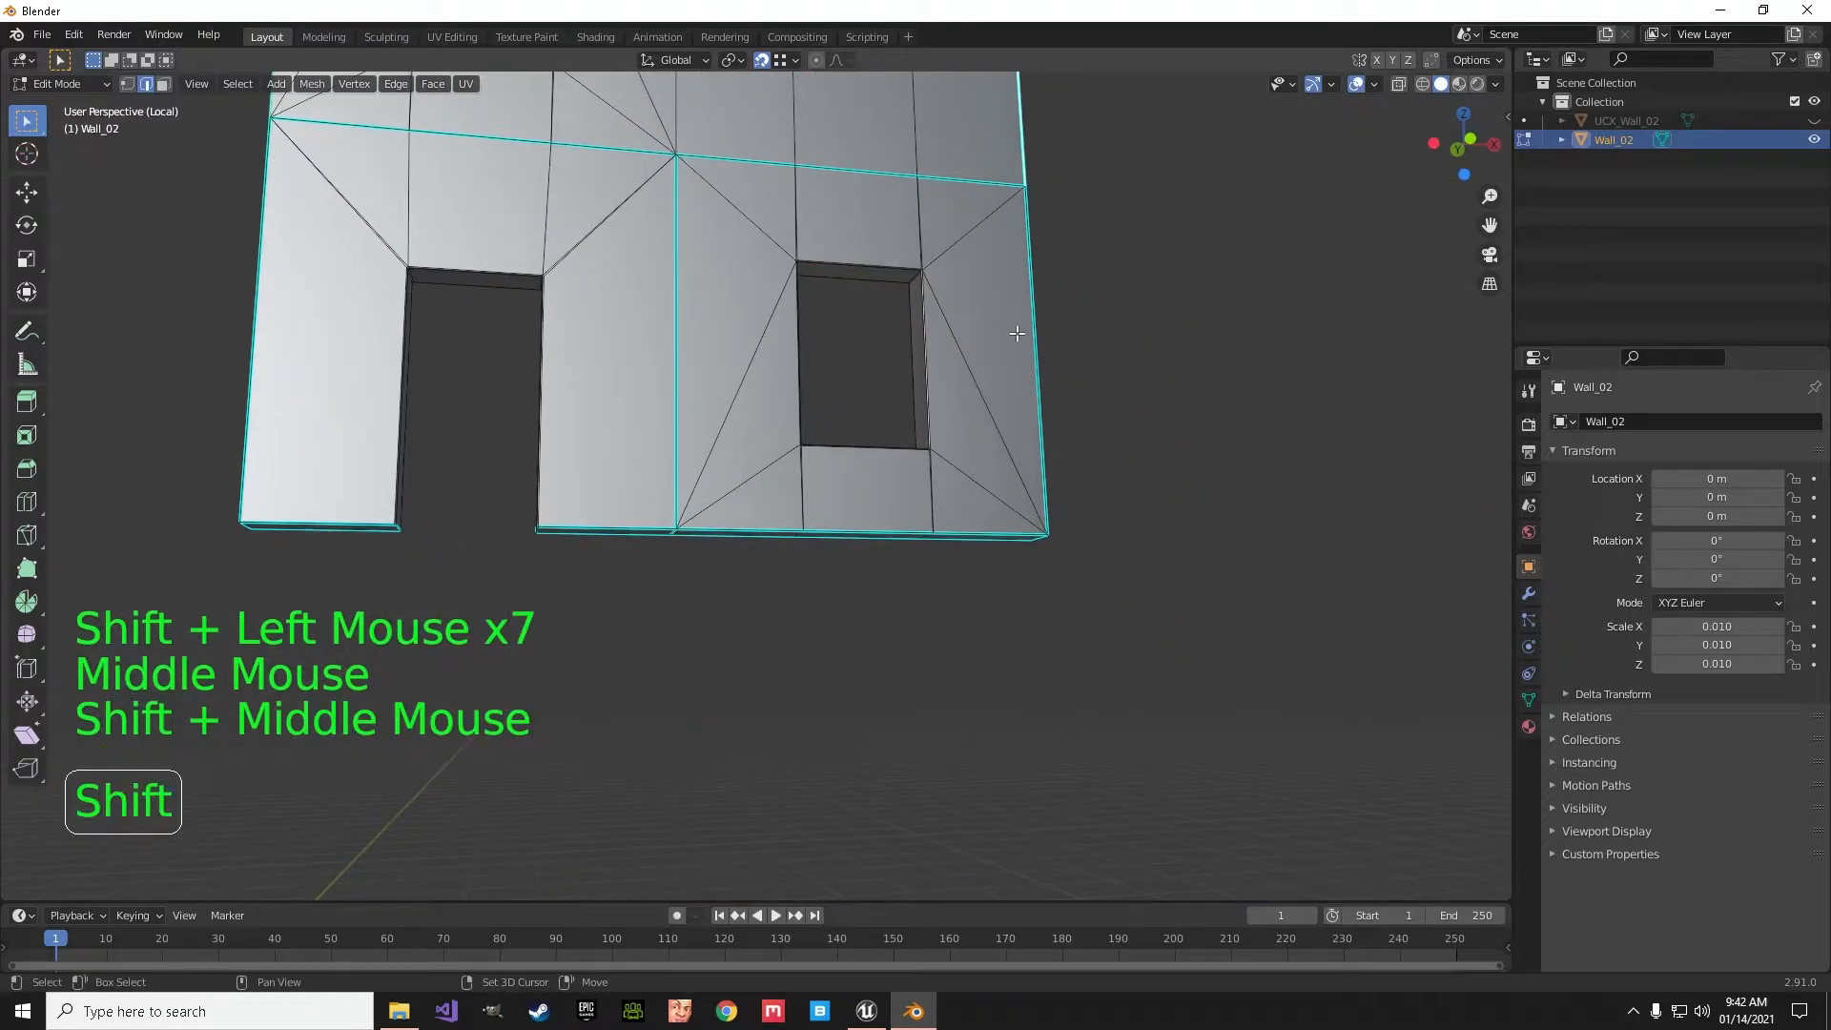
left_click(1038, 344, "shift")
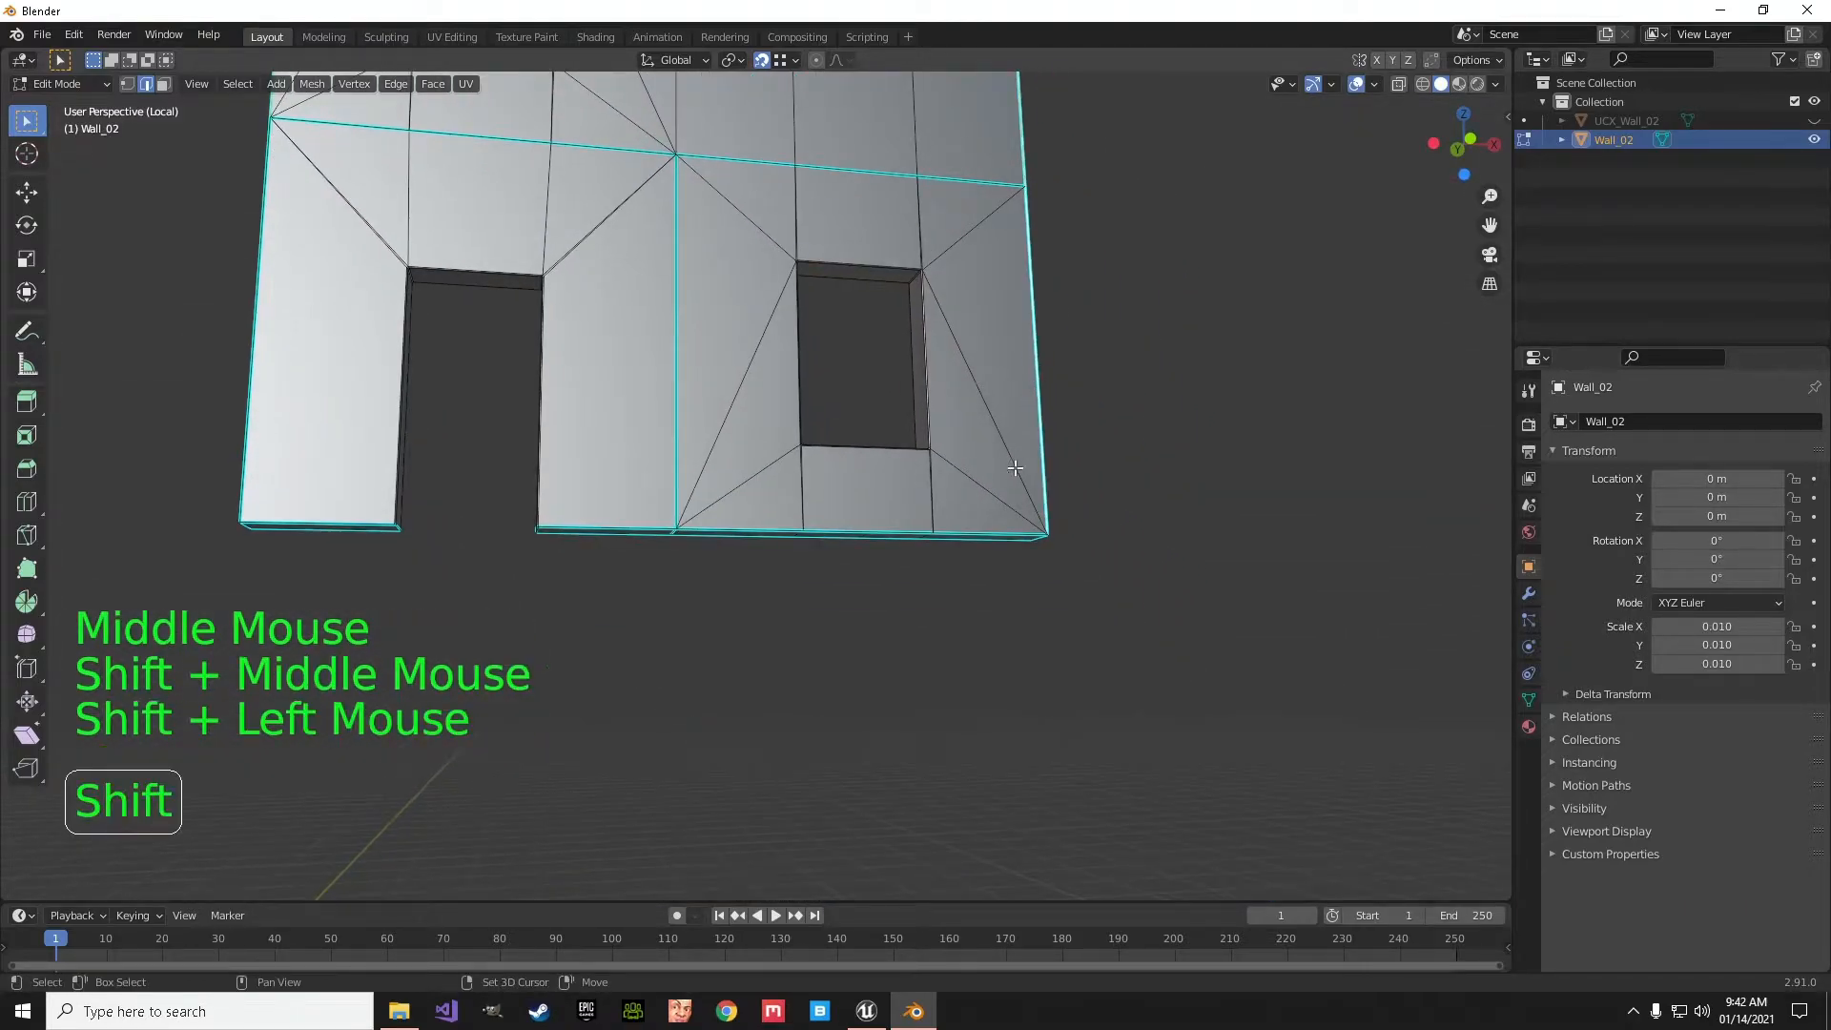
left_click(899, 531, "shift")
middle_click_drag(569, 507, 924, 441, "shift")
scroll(879, 420, "up", 5)
scroll(939, 436, "up", 3)
middle_click_drag(1107, 397, 982, 447, "shift")
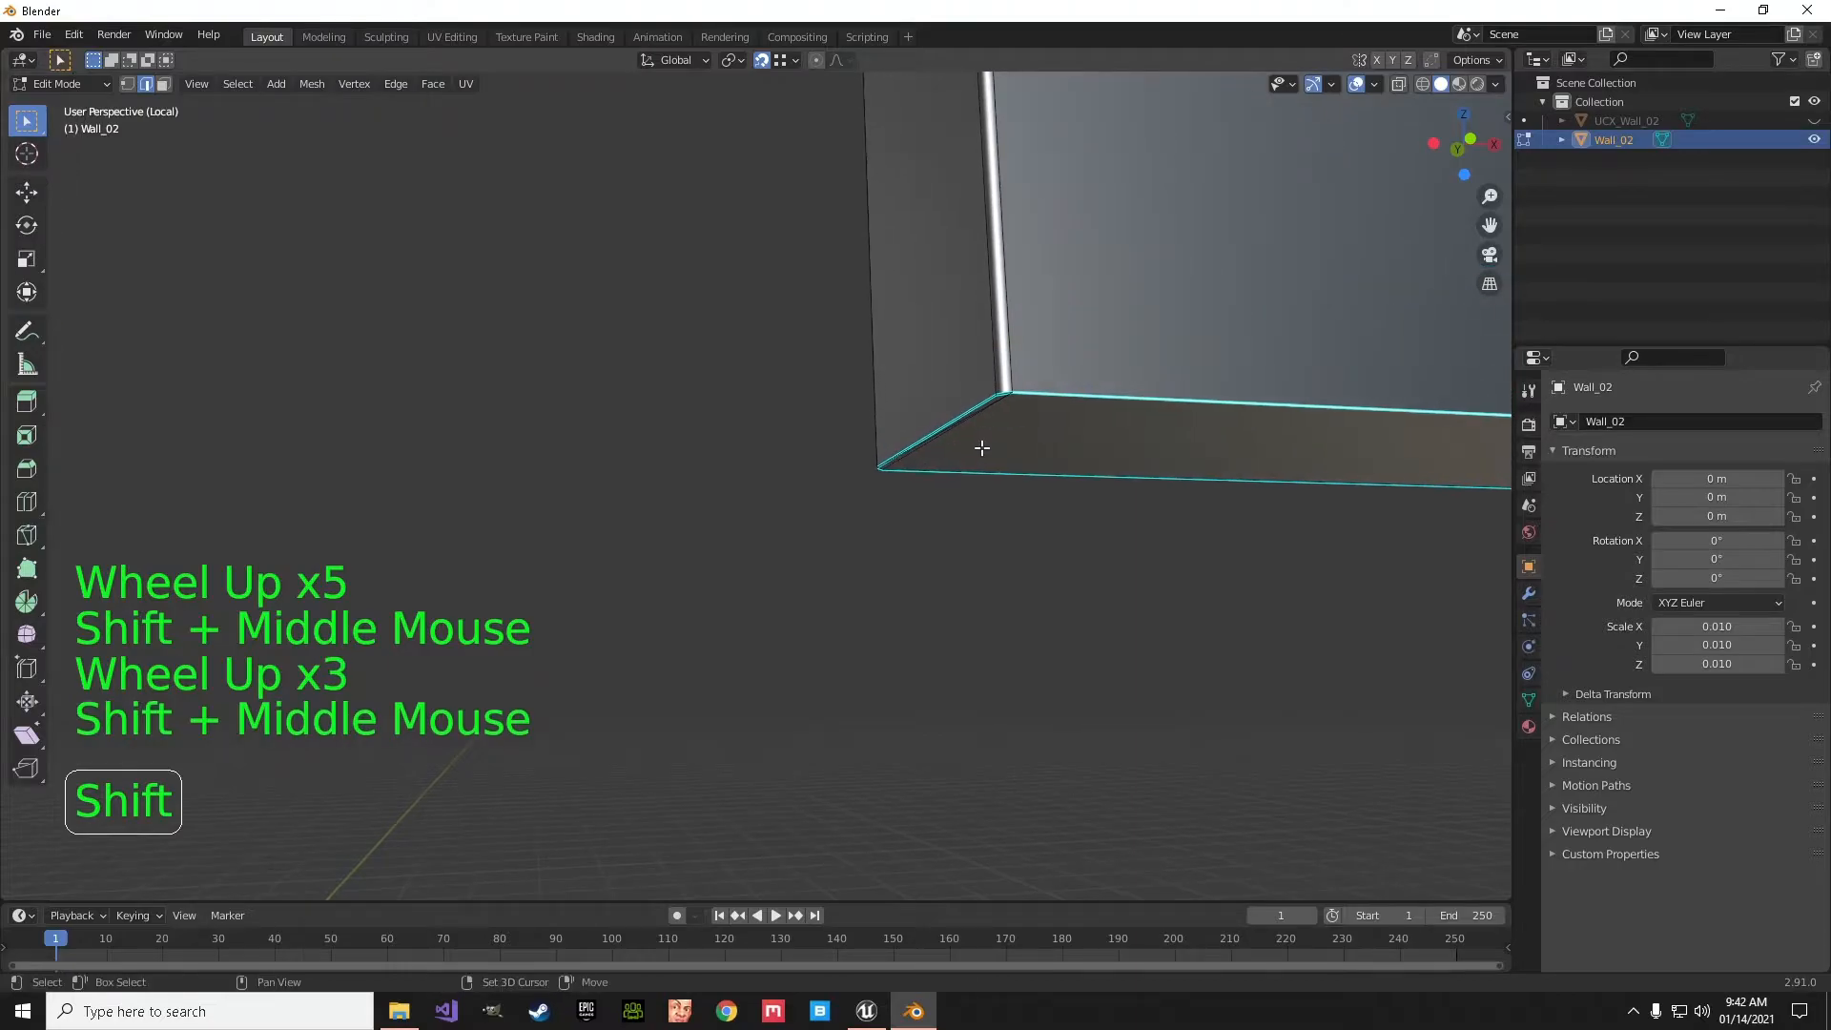
left_click(1008, 399, "shift")
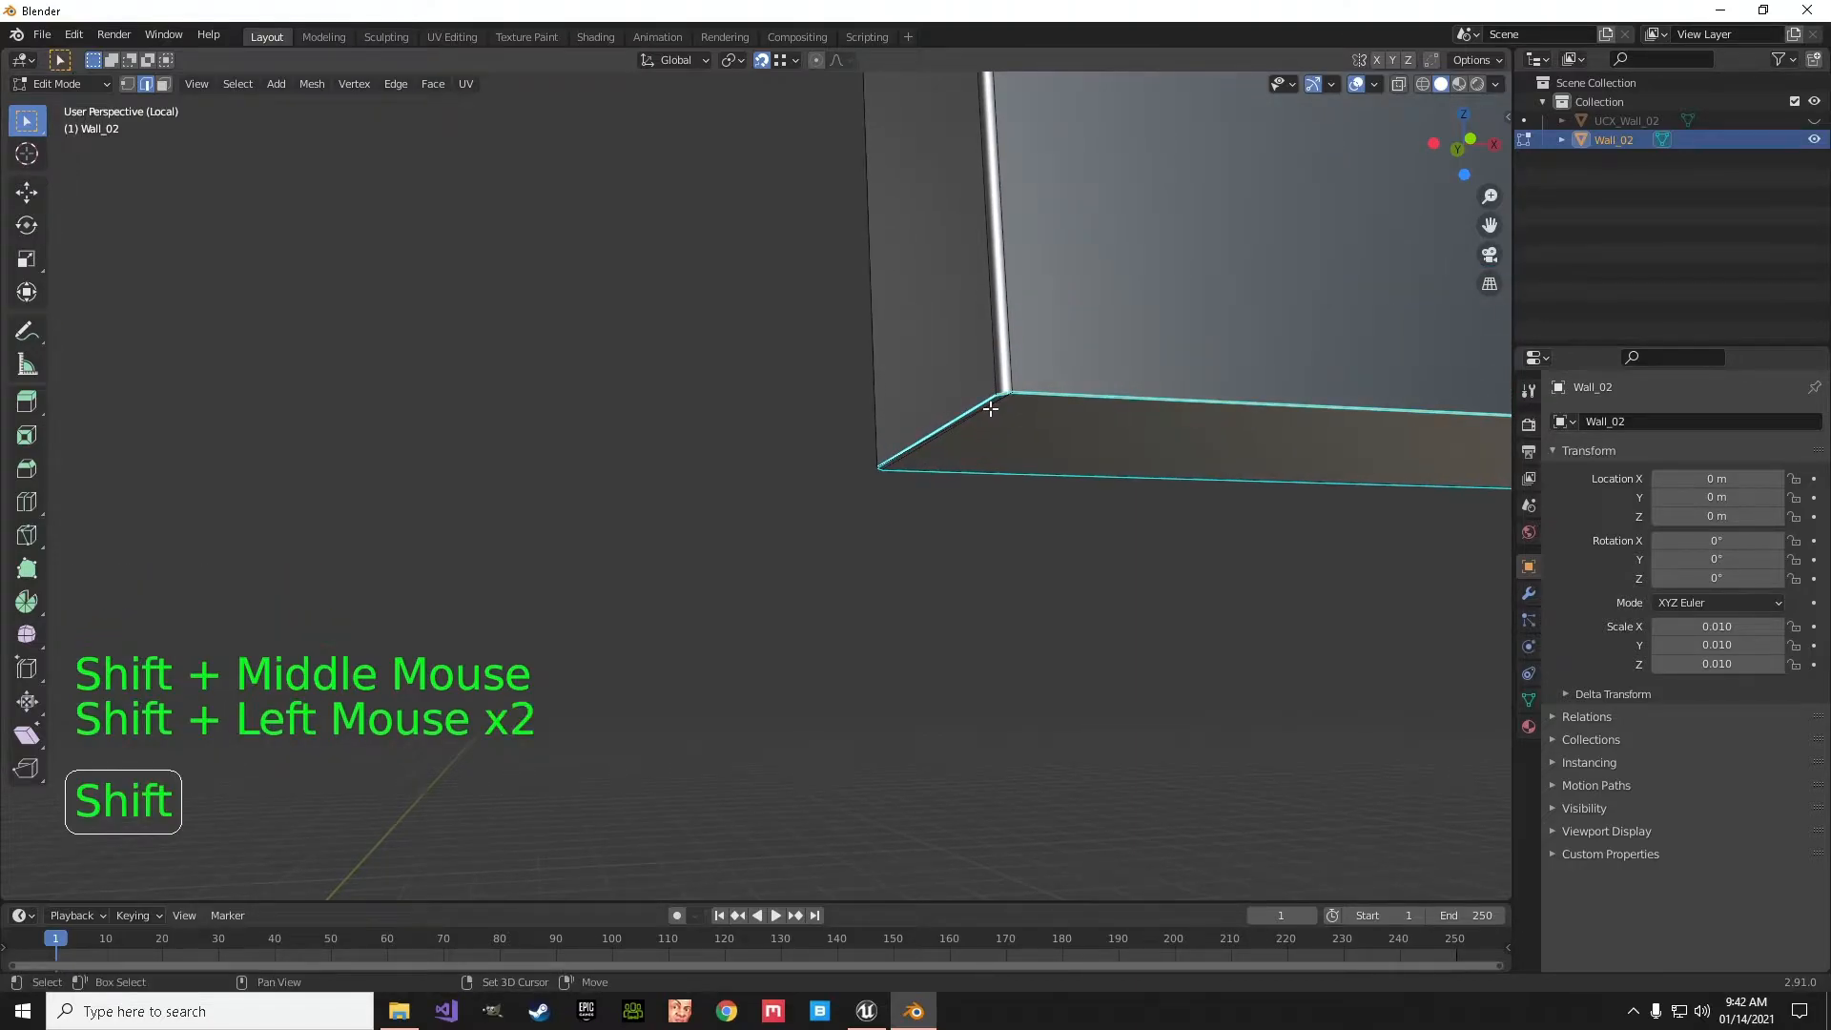
- Add the remaining outline edges around the doorway's other jamb foot and outer side, then mark the selected outline as a seam
scroll(926, 462, "down", 2)
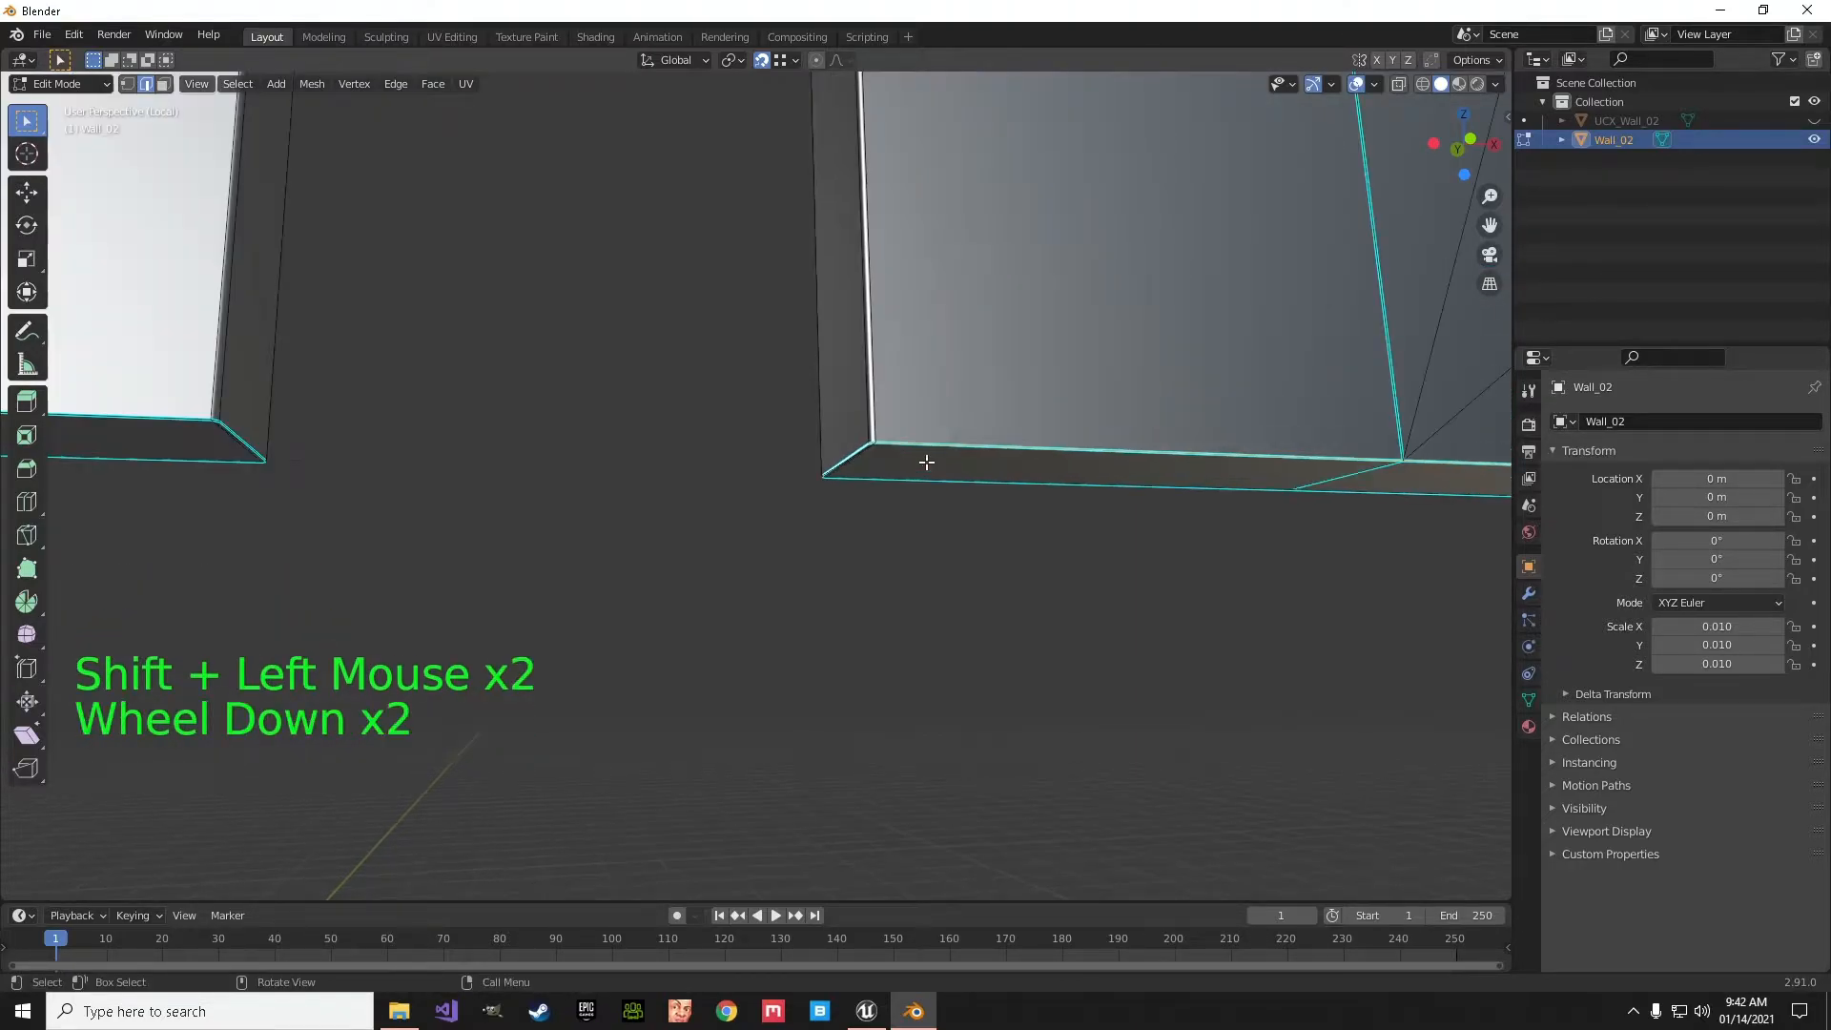
middle_click_drag(711, 442, 728, 404, "shift")
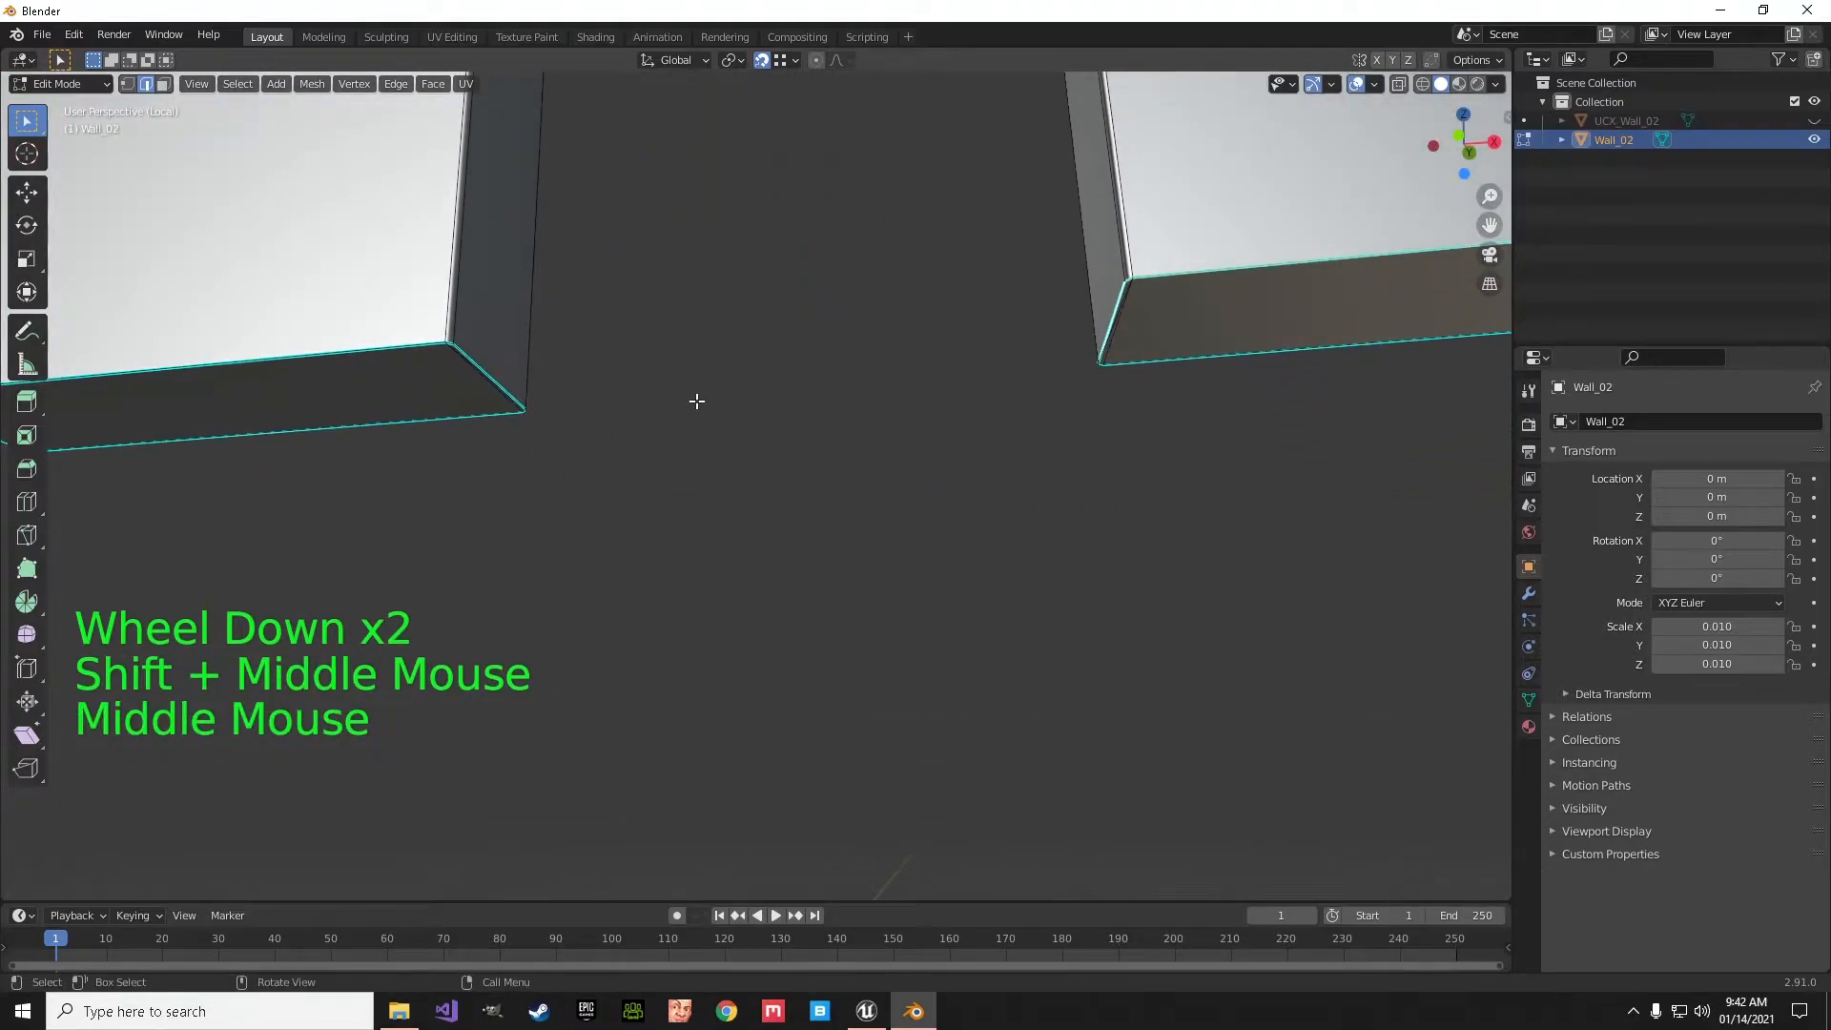
scroll(678, 400, "up", 1)
middle_click_drag(576, 381, 518, 388, "shift")
left_click(515, 379, "shift")
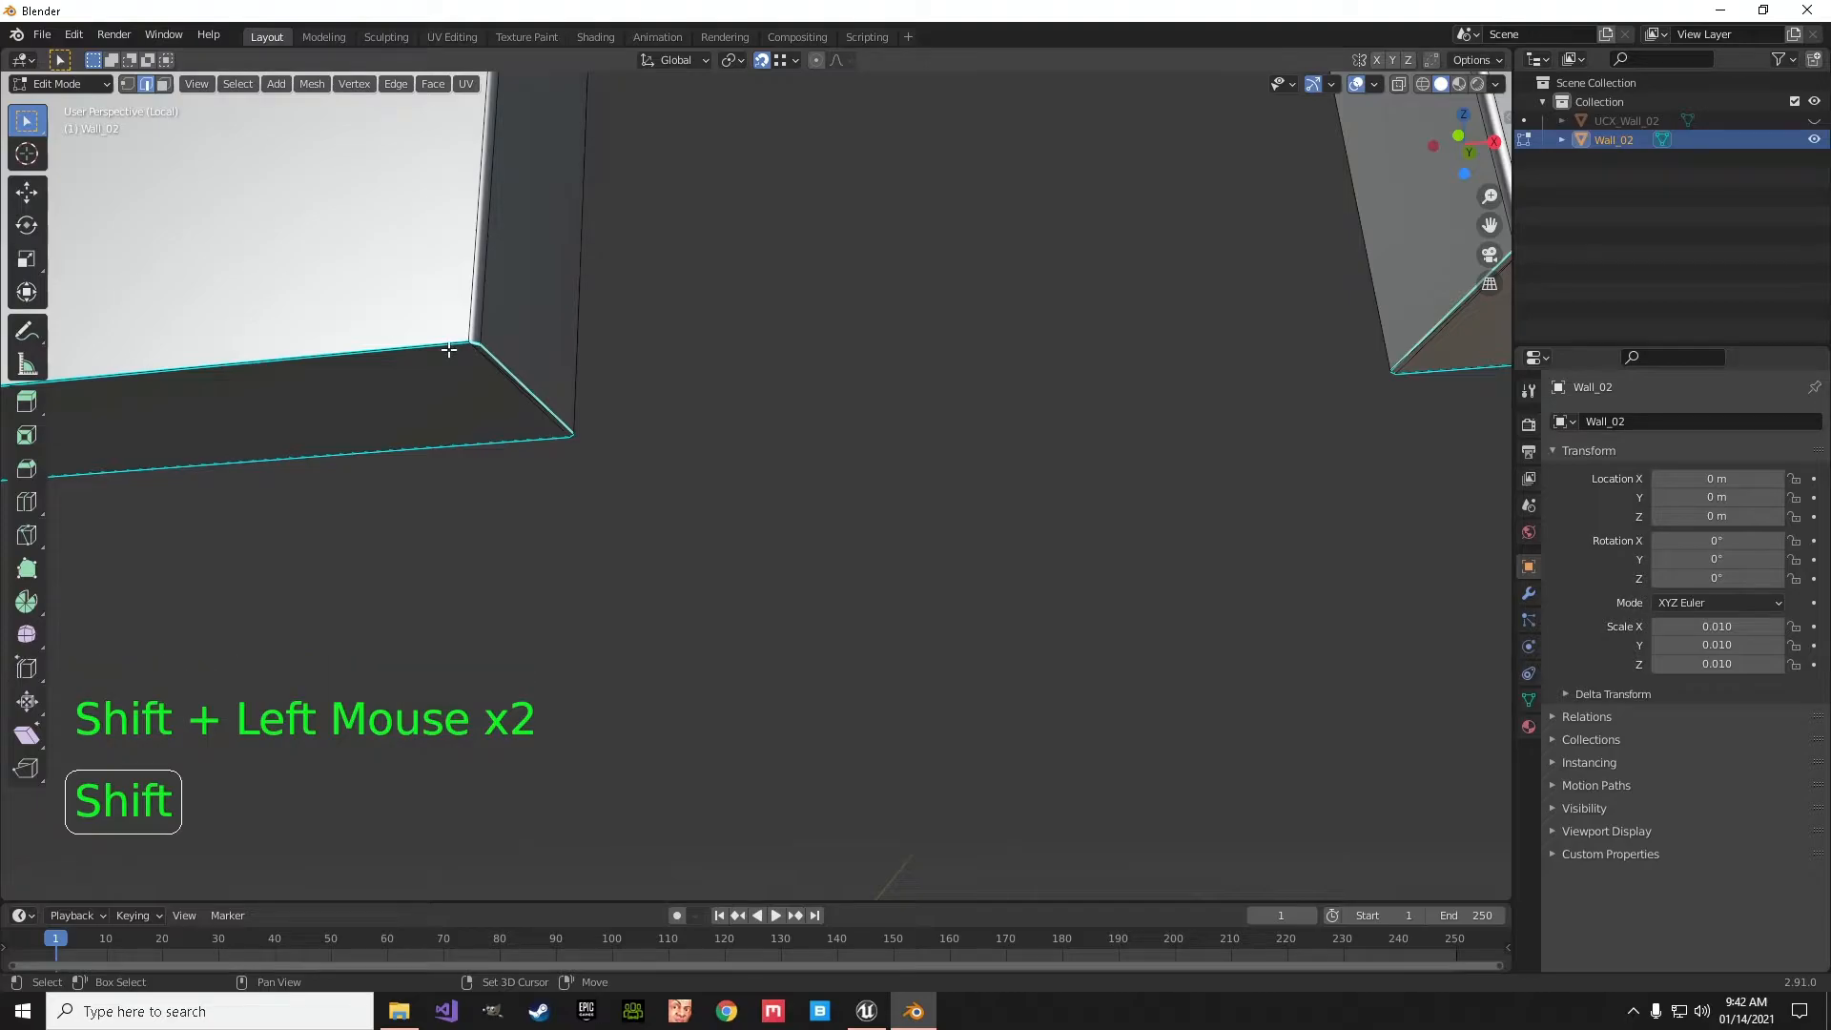
scroll(621, 421, "down", 4)
middle_click_drag(621, 421, 706, 576, "shift")
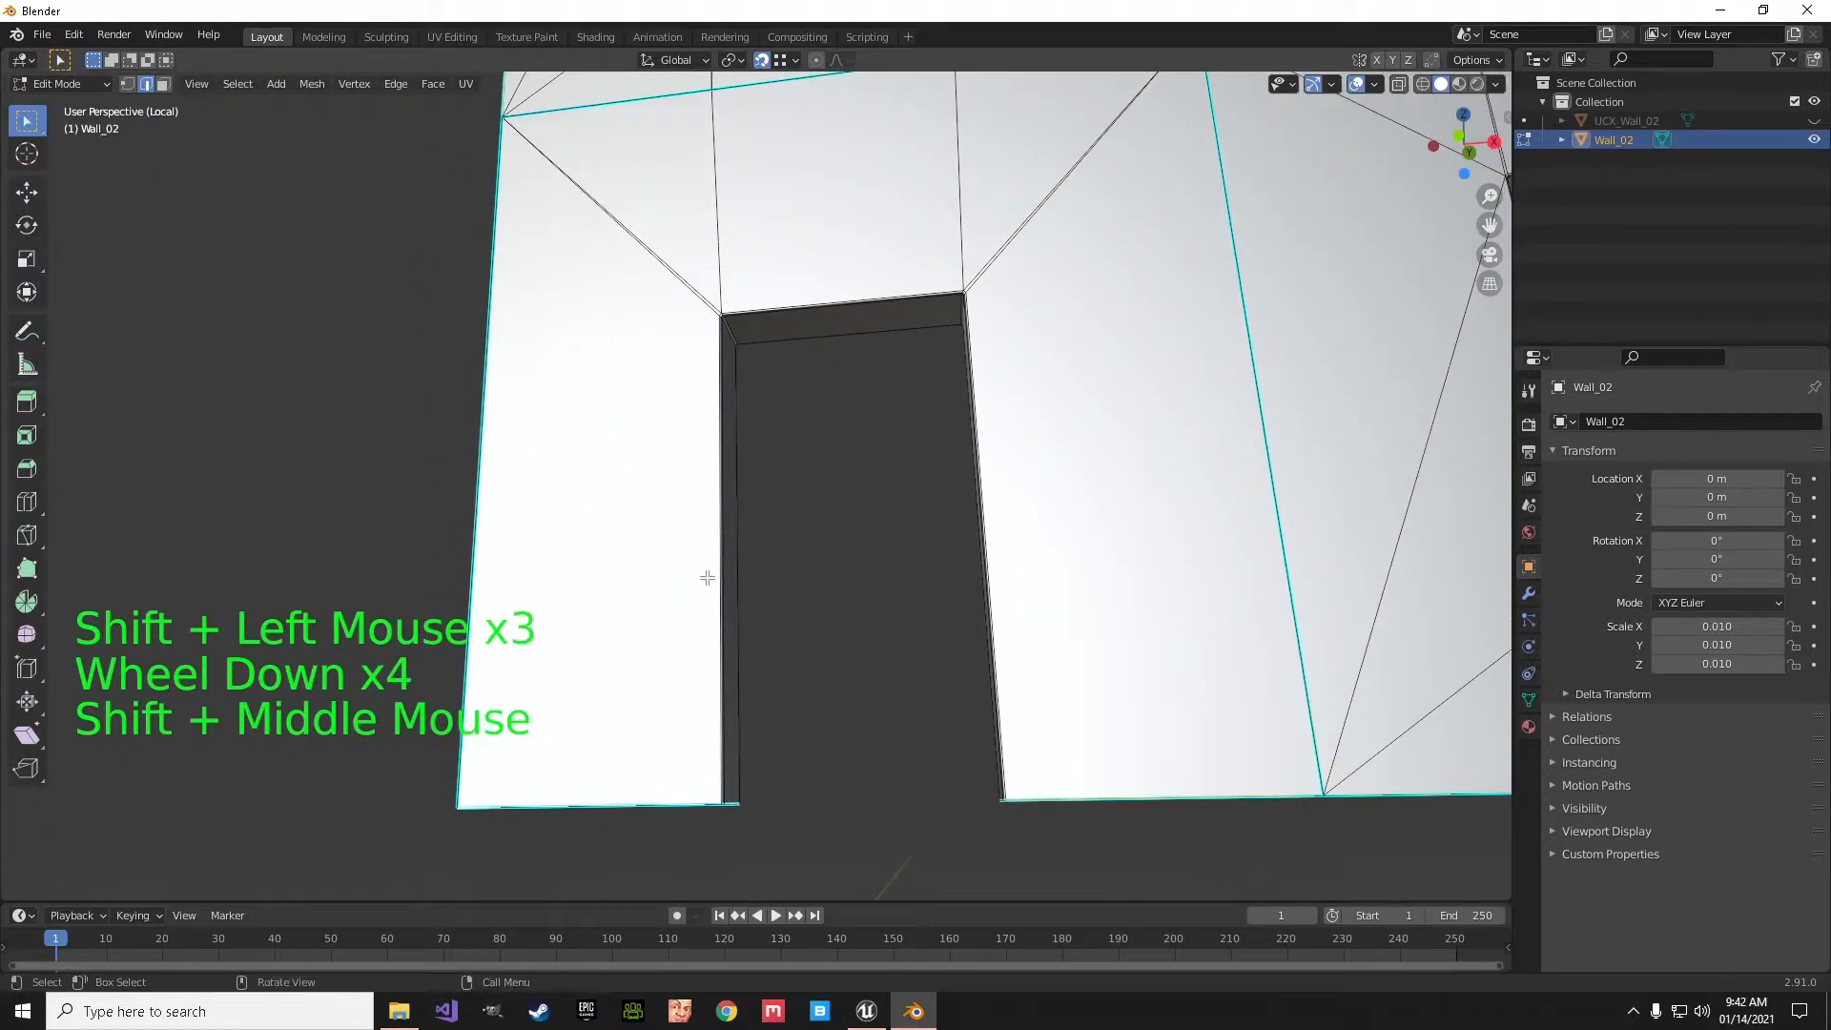
scroll(654, 473, "down", 4)
left_click(652, 453, "shift")
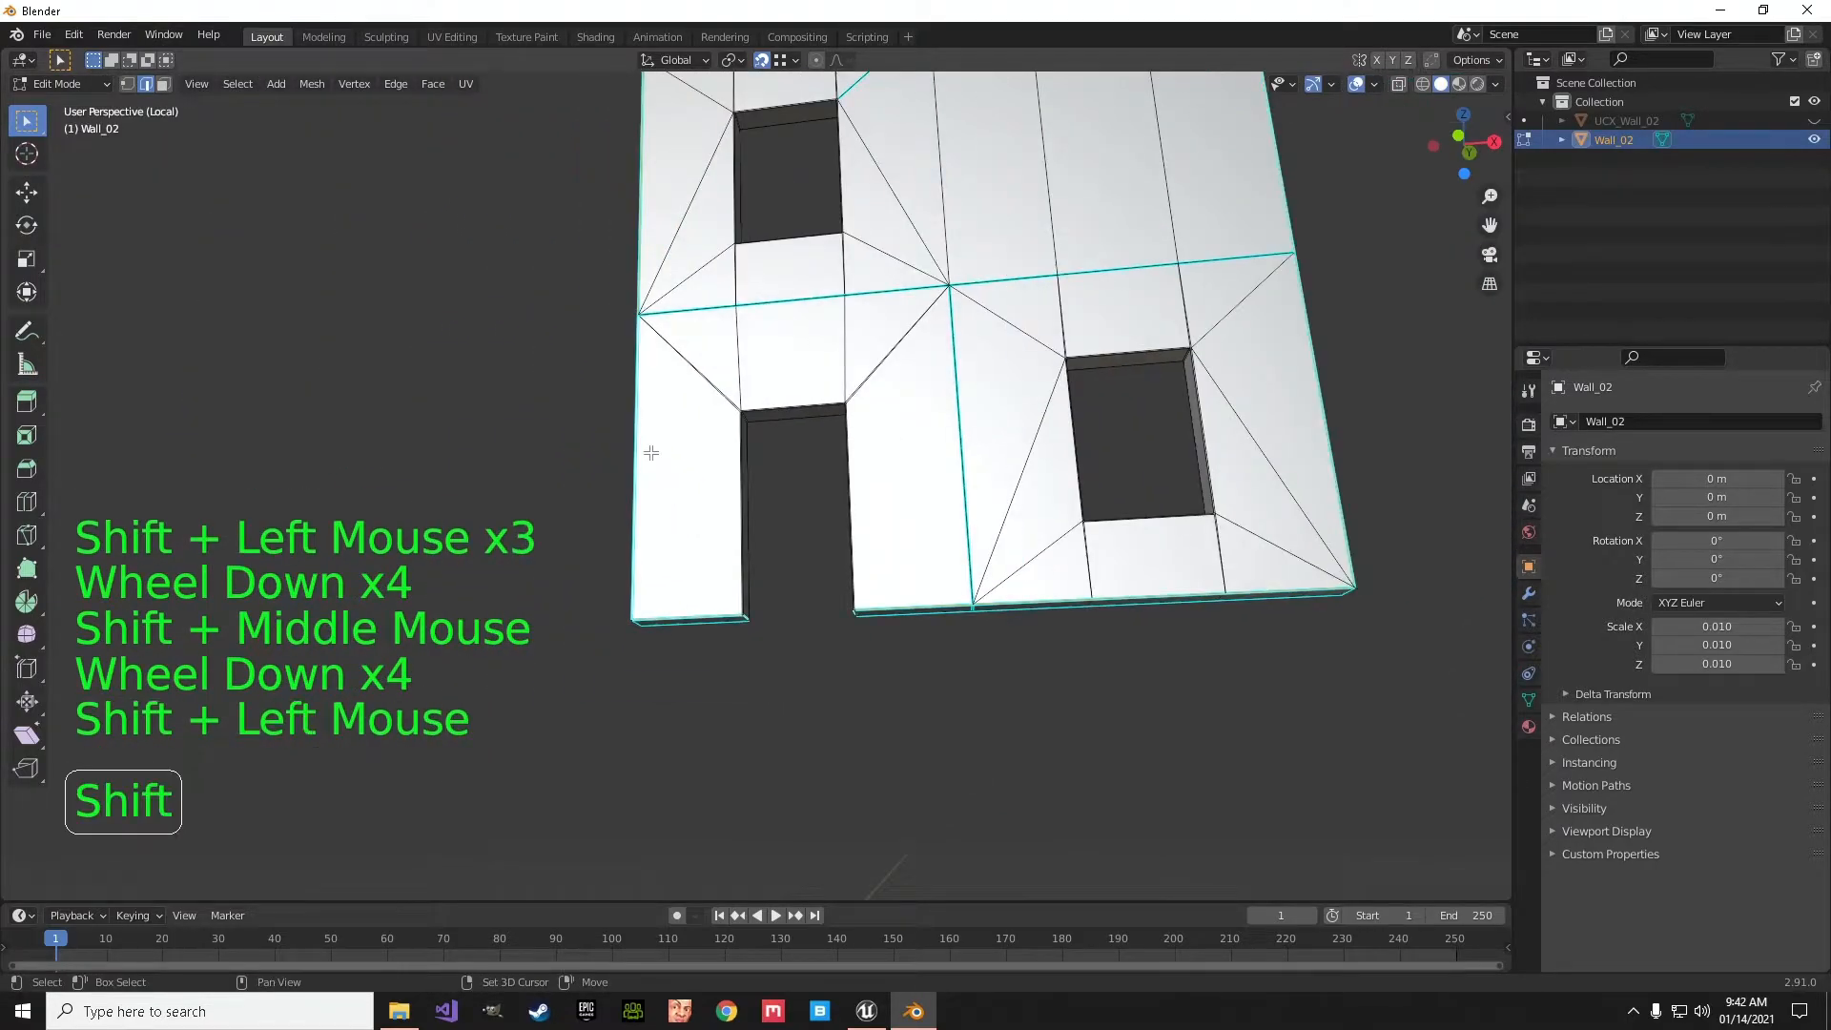
left_click(398, 88)
left_click(429, 416)
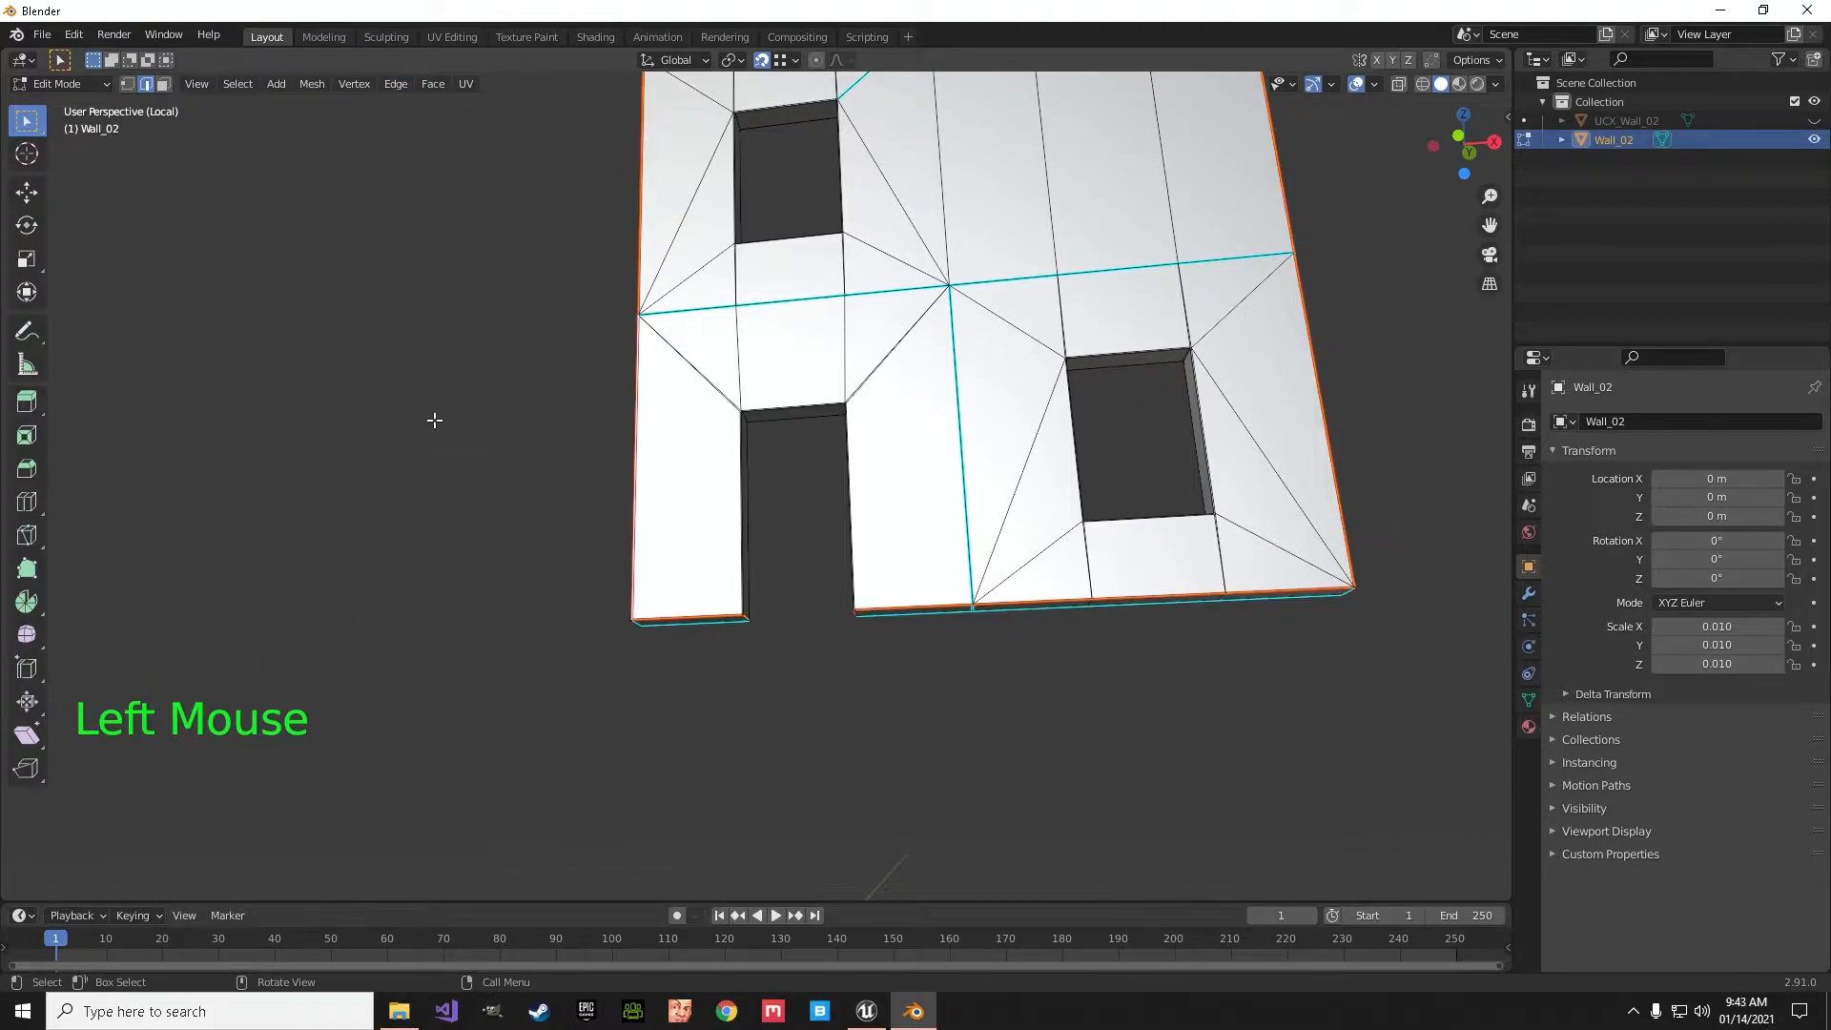
- Select the doorway opening's edge loop on the same wall face and mark it as a seam
scroll(584, 483, "down", 2)
middle_click_drag(621, 404, 668, 399)
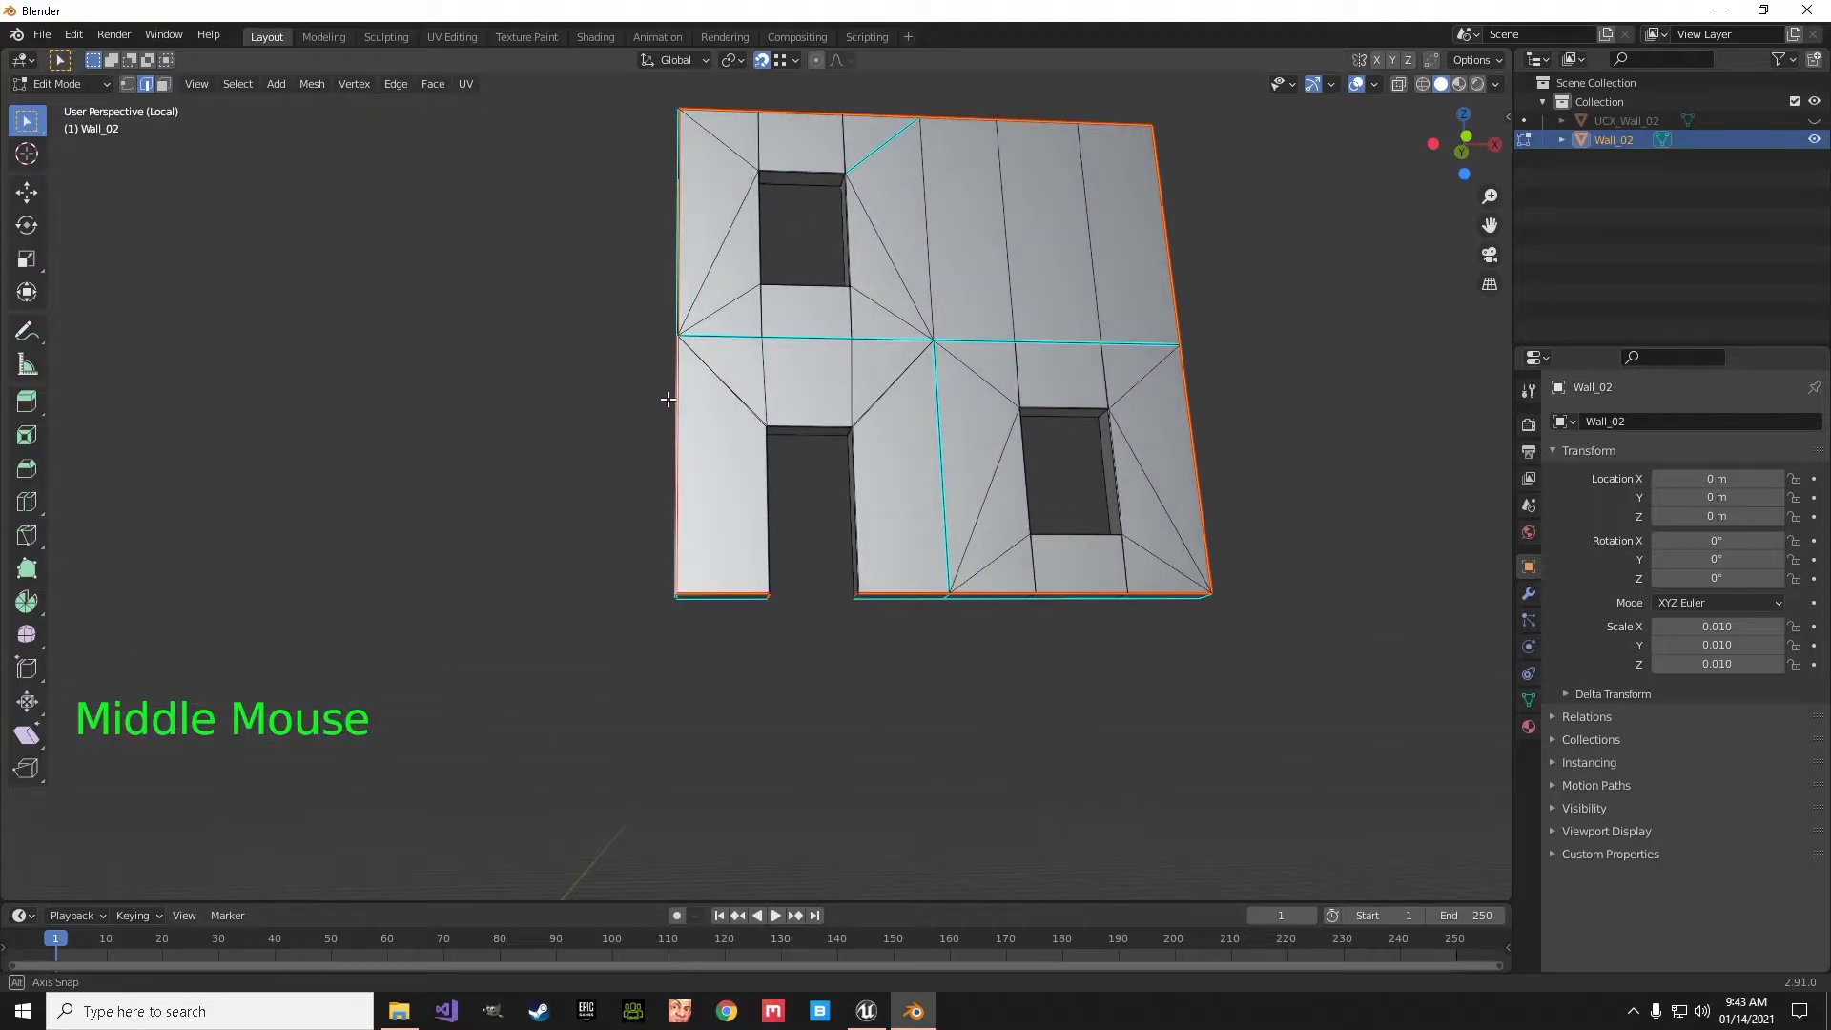
scroll(667, 399, "up", 7)
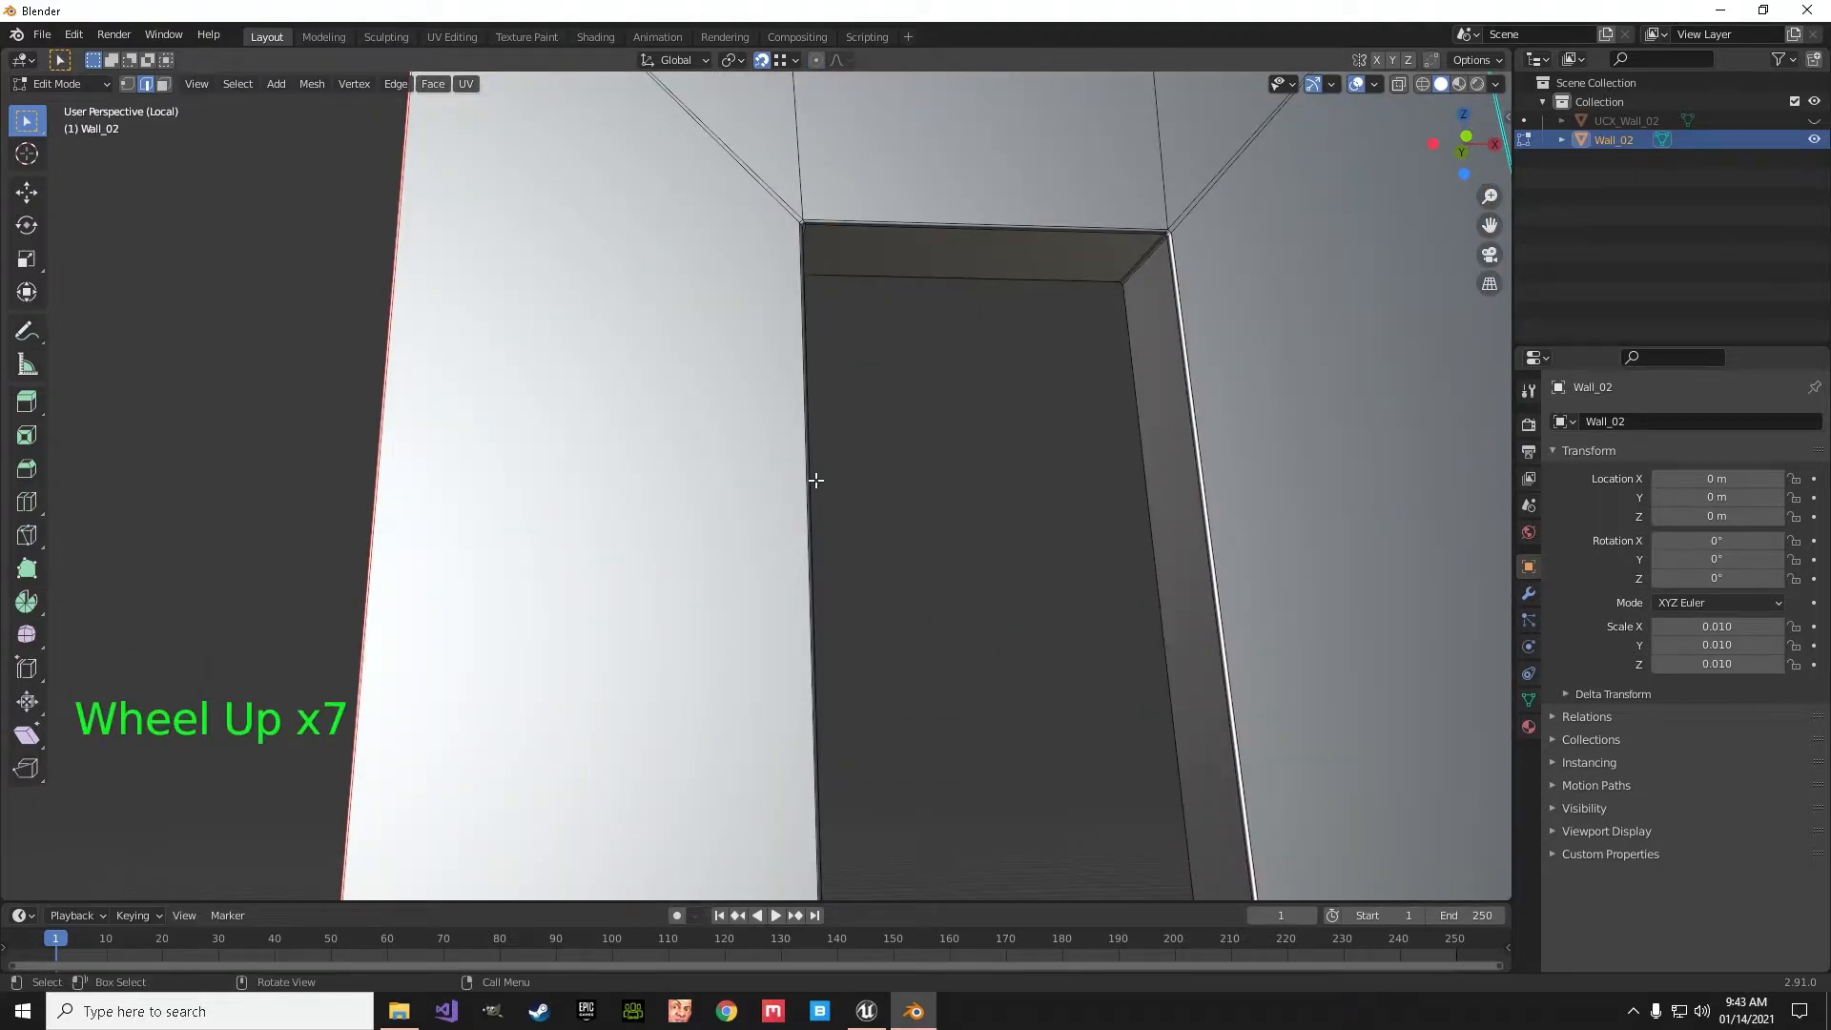
middle_click_drag(815, 480, 786, 474)
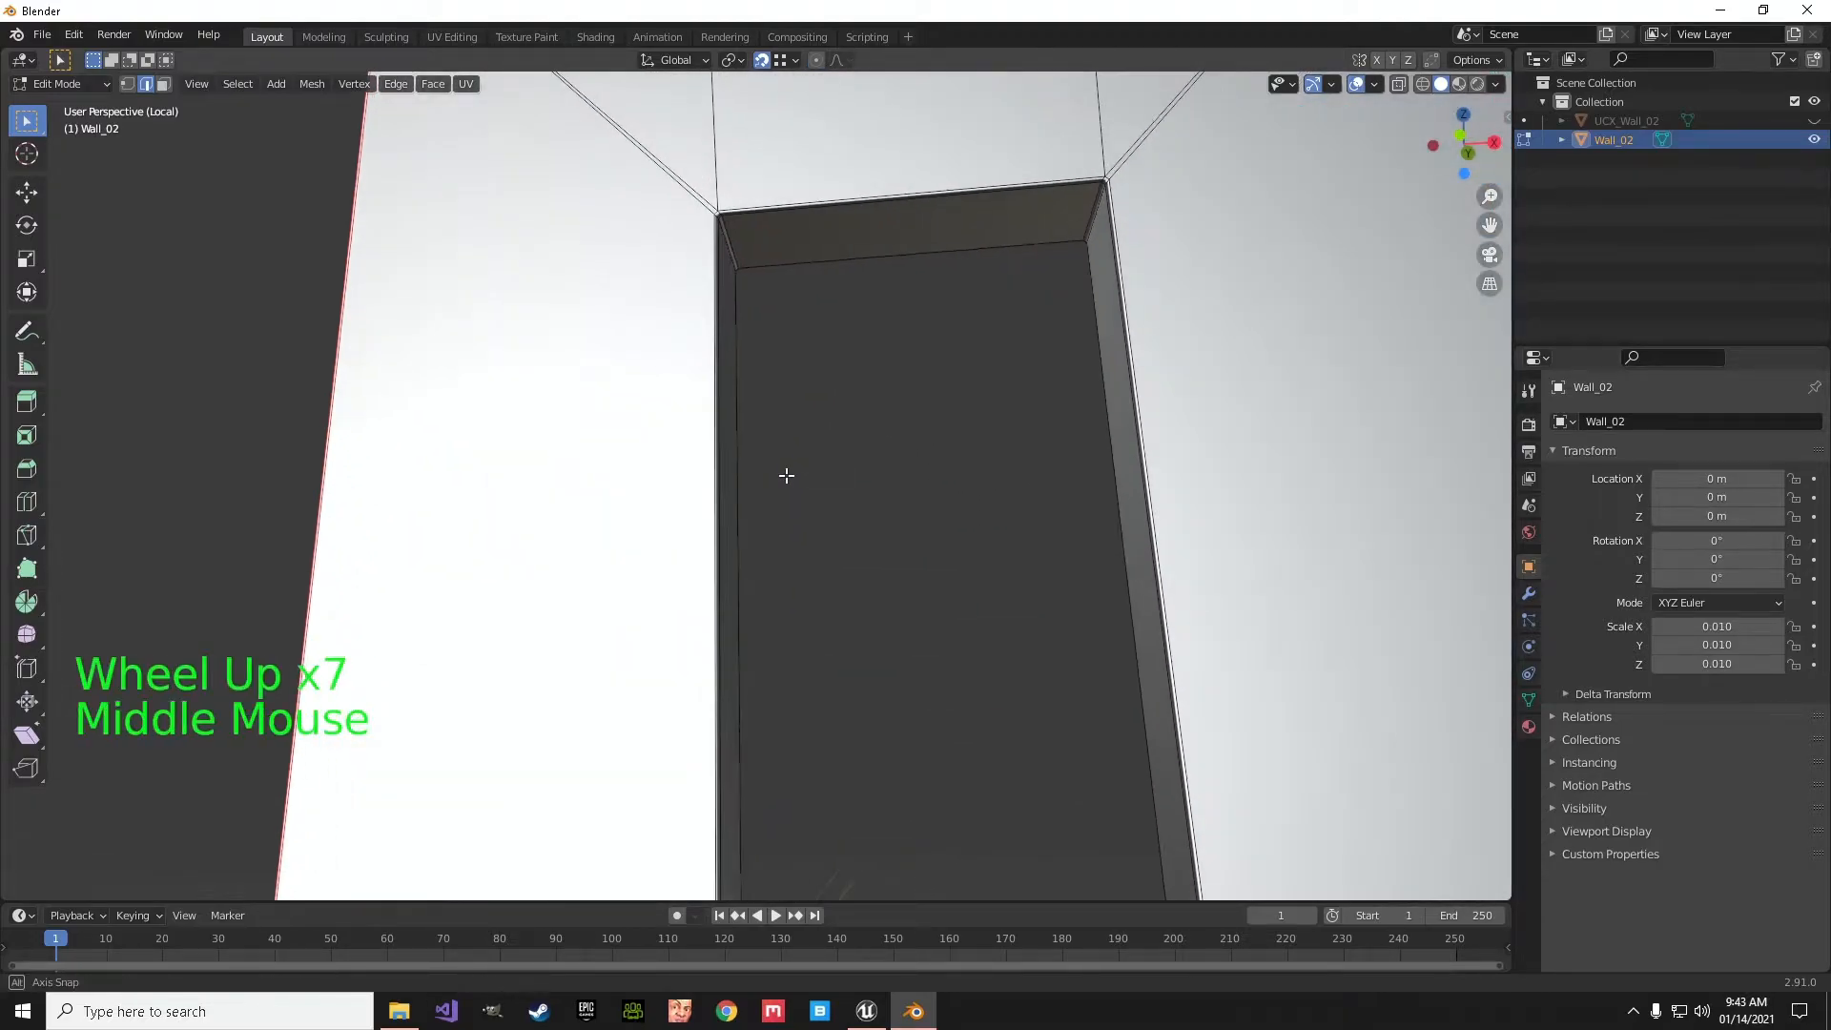
left_click(721, 326, "alt")
left_click(725, 320, "alt+shift")
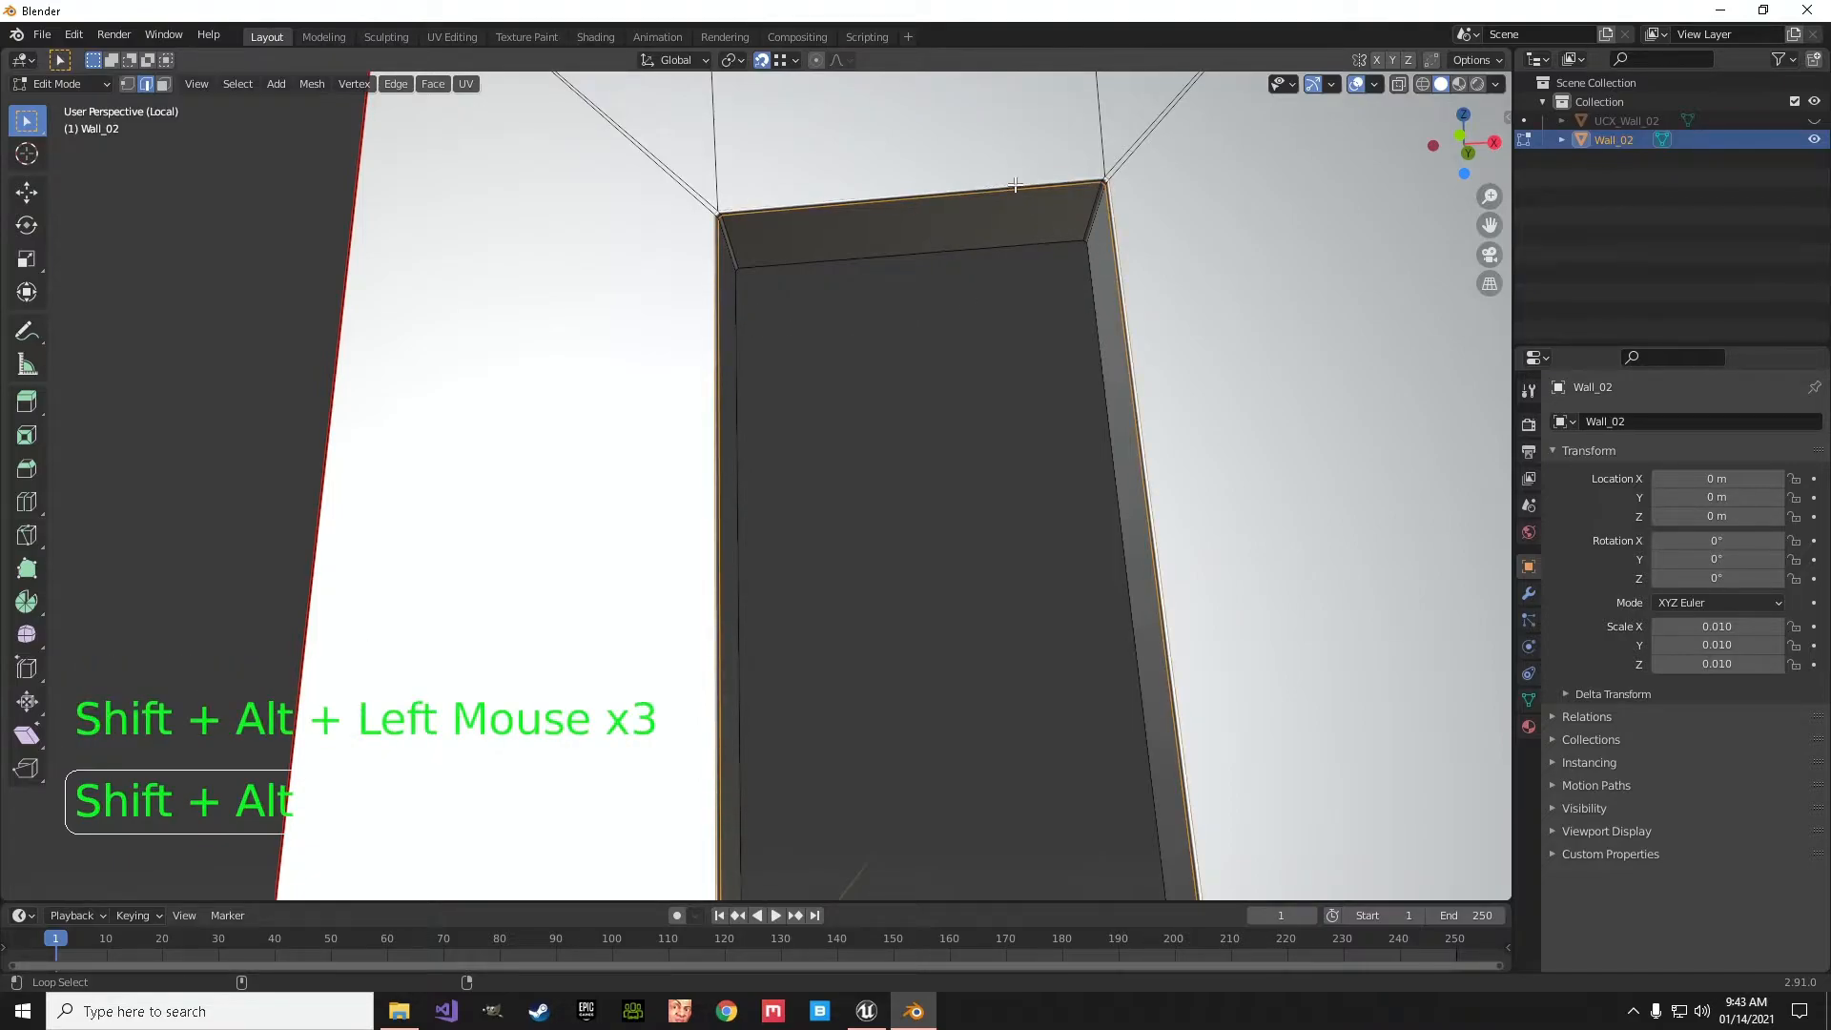
scroll(1006, 267, "down", 3)
middle_click_drag(1002, 295, 1197, 396, "shift")
scroll(1022, 335, "up", 3)
left_click(393, 84)
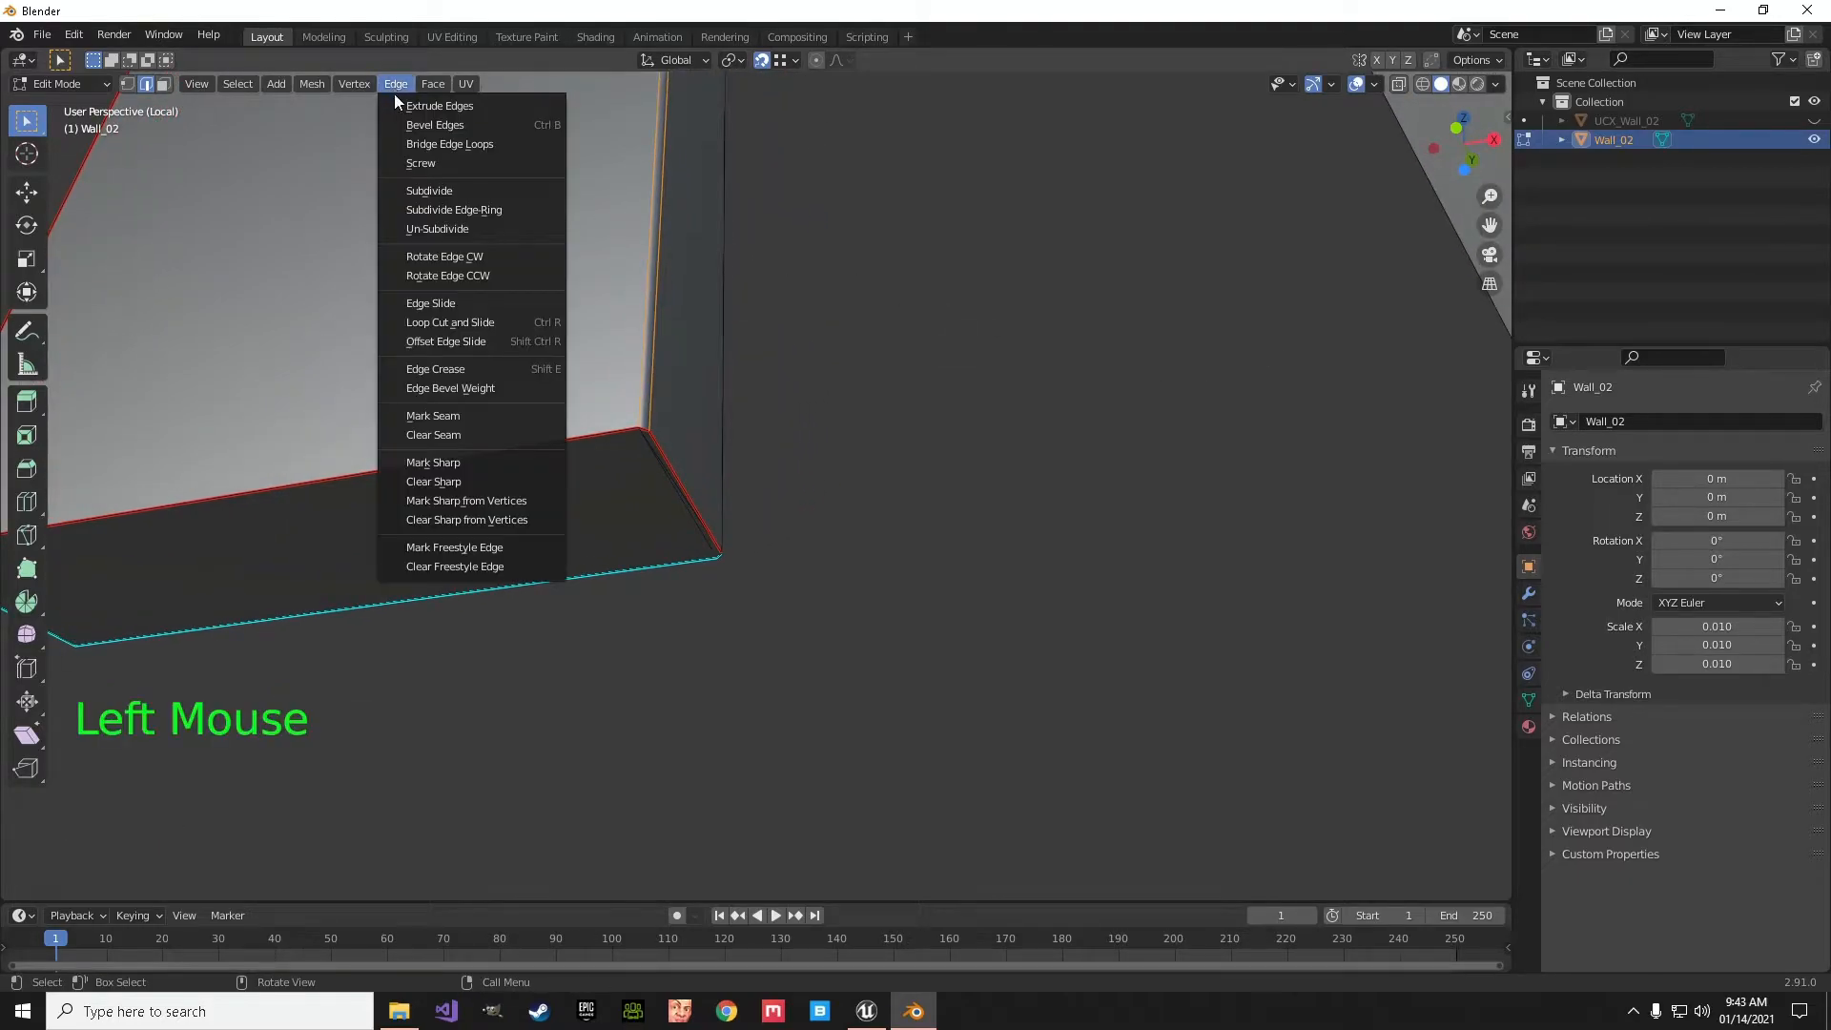
left_click(442, 416)
- Select the short edges across the wall's thickness at its outer corners and mark them as seams
scroll(756, 580, "down", 4)
middle_click_drag(761, 584, 875, 622, "shift")
middle_click_drag(886, 418, 1021, 474)
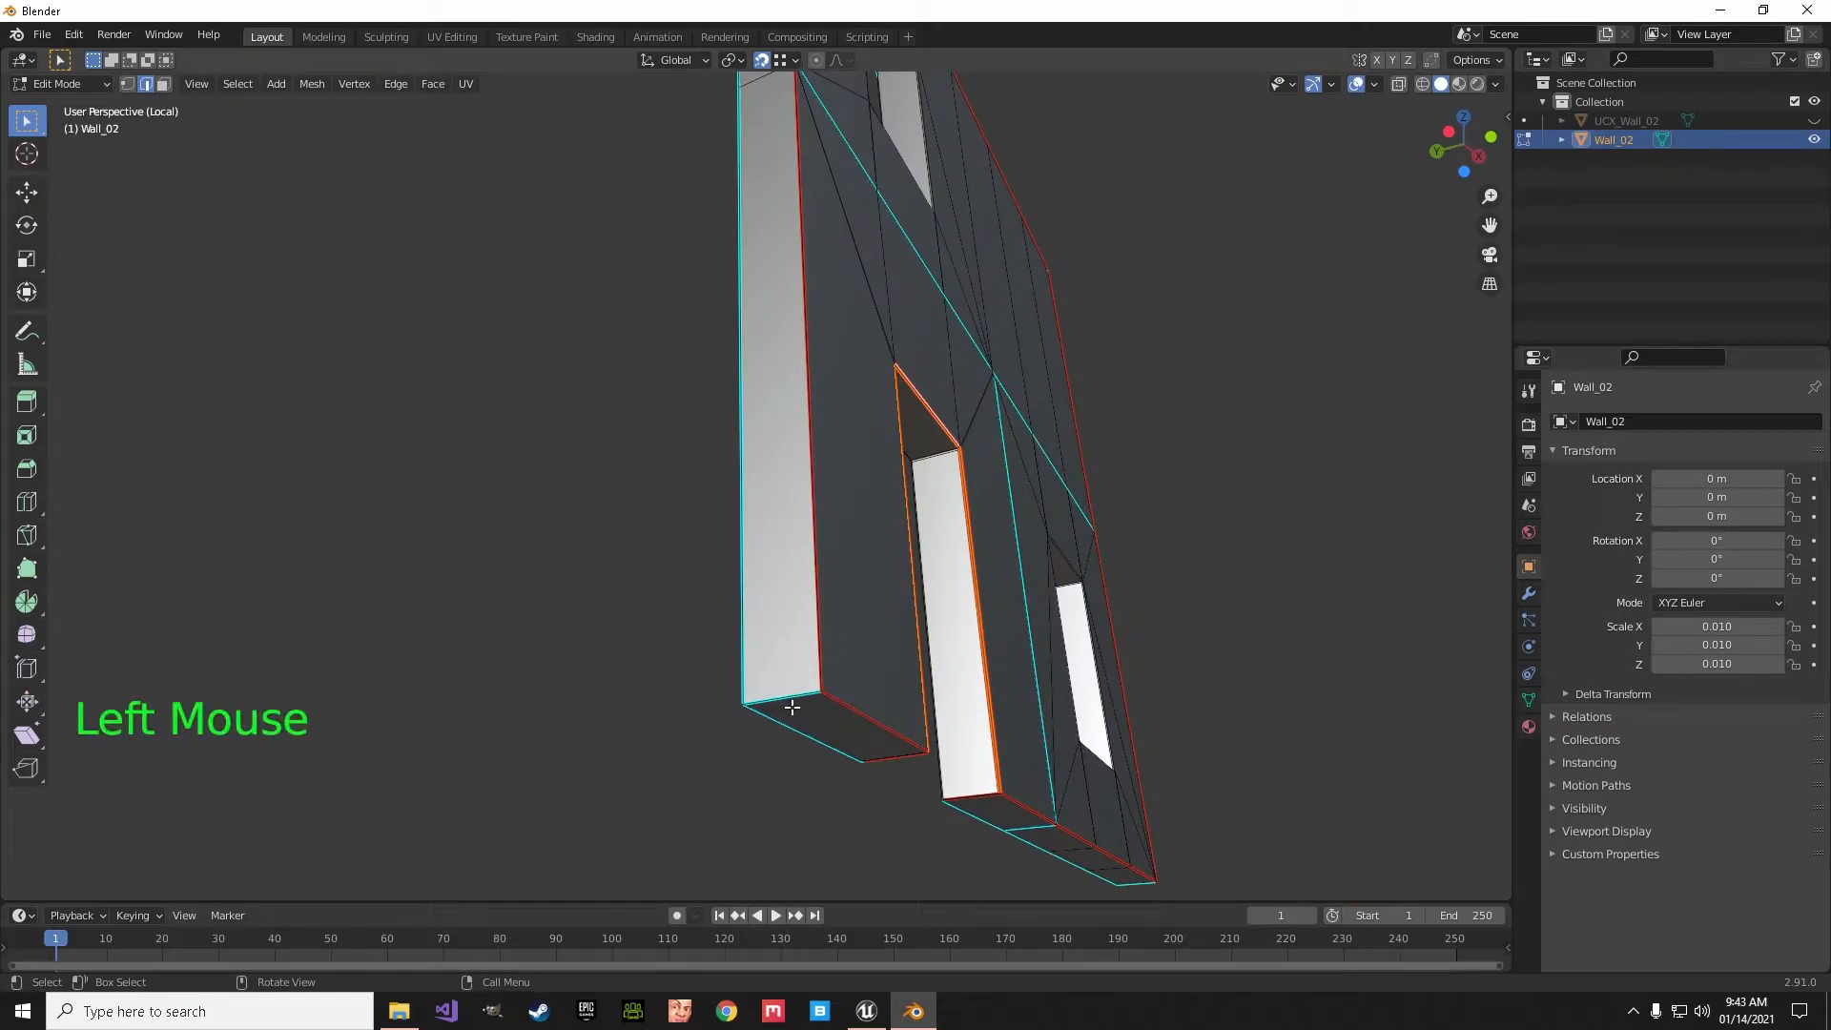
scroll(877, 520, "down", 3)
middle_click_drag(877, 520, 759, 291, "shift")
left_click(787, 245, "shift")
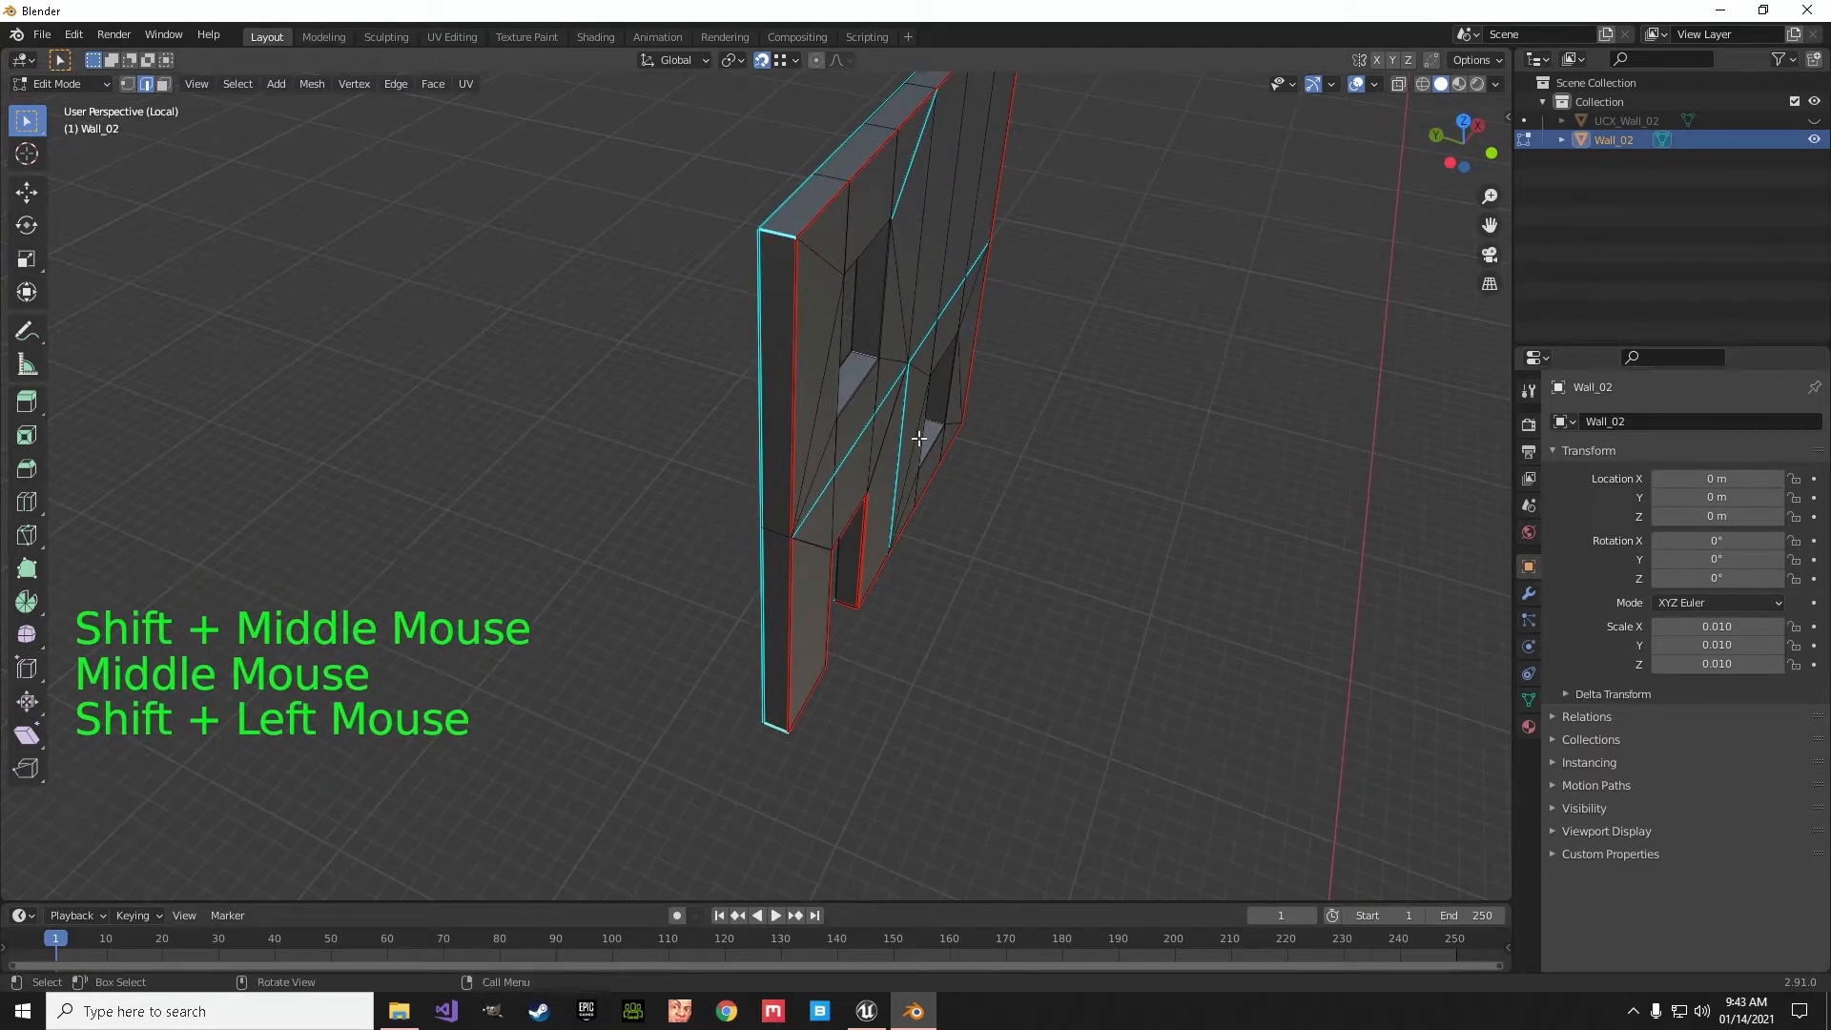
scroll(1005, 381, "down", 2)
middle_click_drag(1005, 380, 1035, 344)
left_click(1047, 541, "shift")
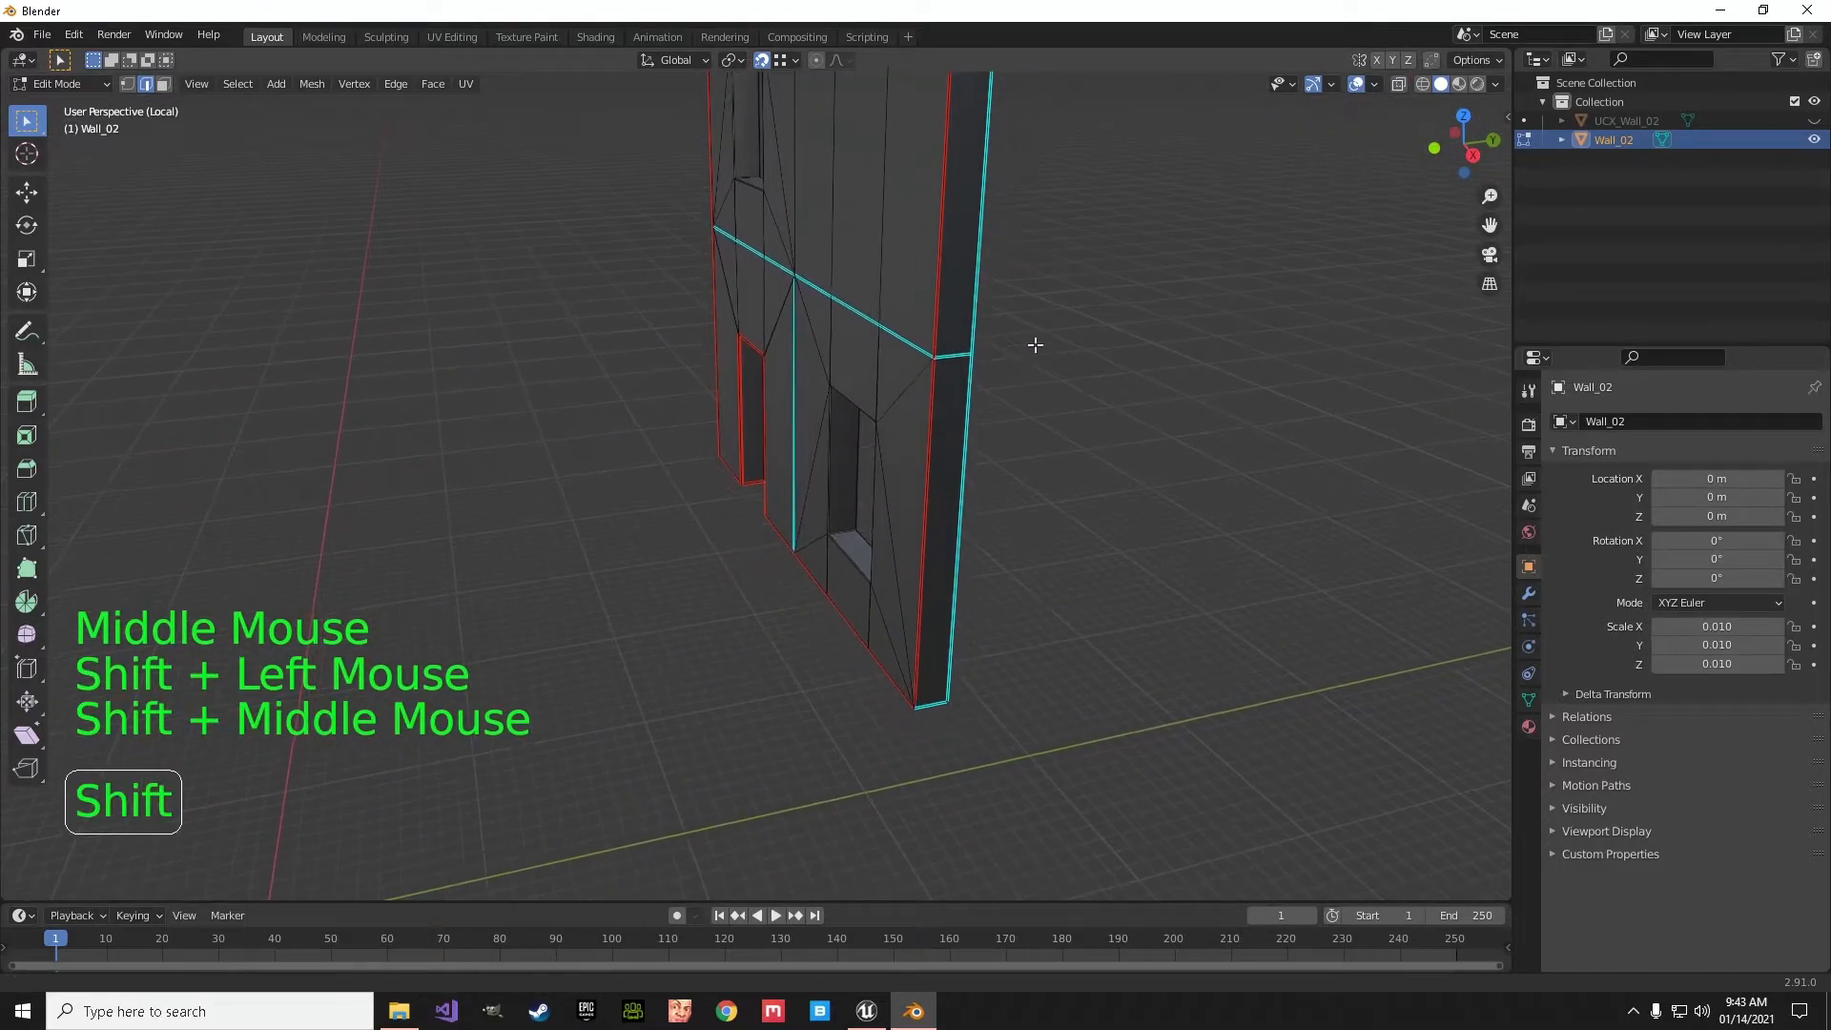
left_click(931, 705, "shift")
left_click(395, 83)
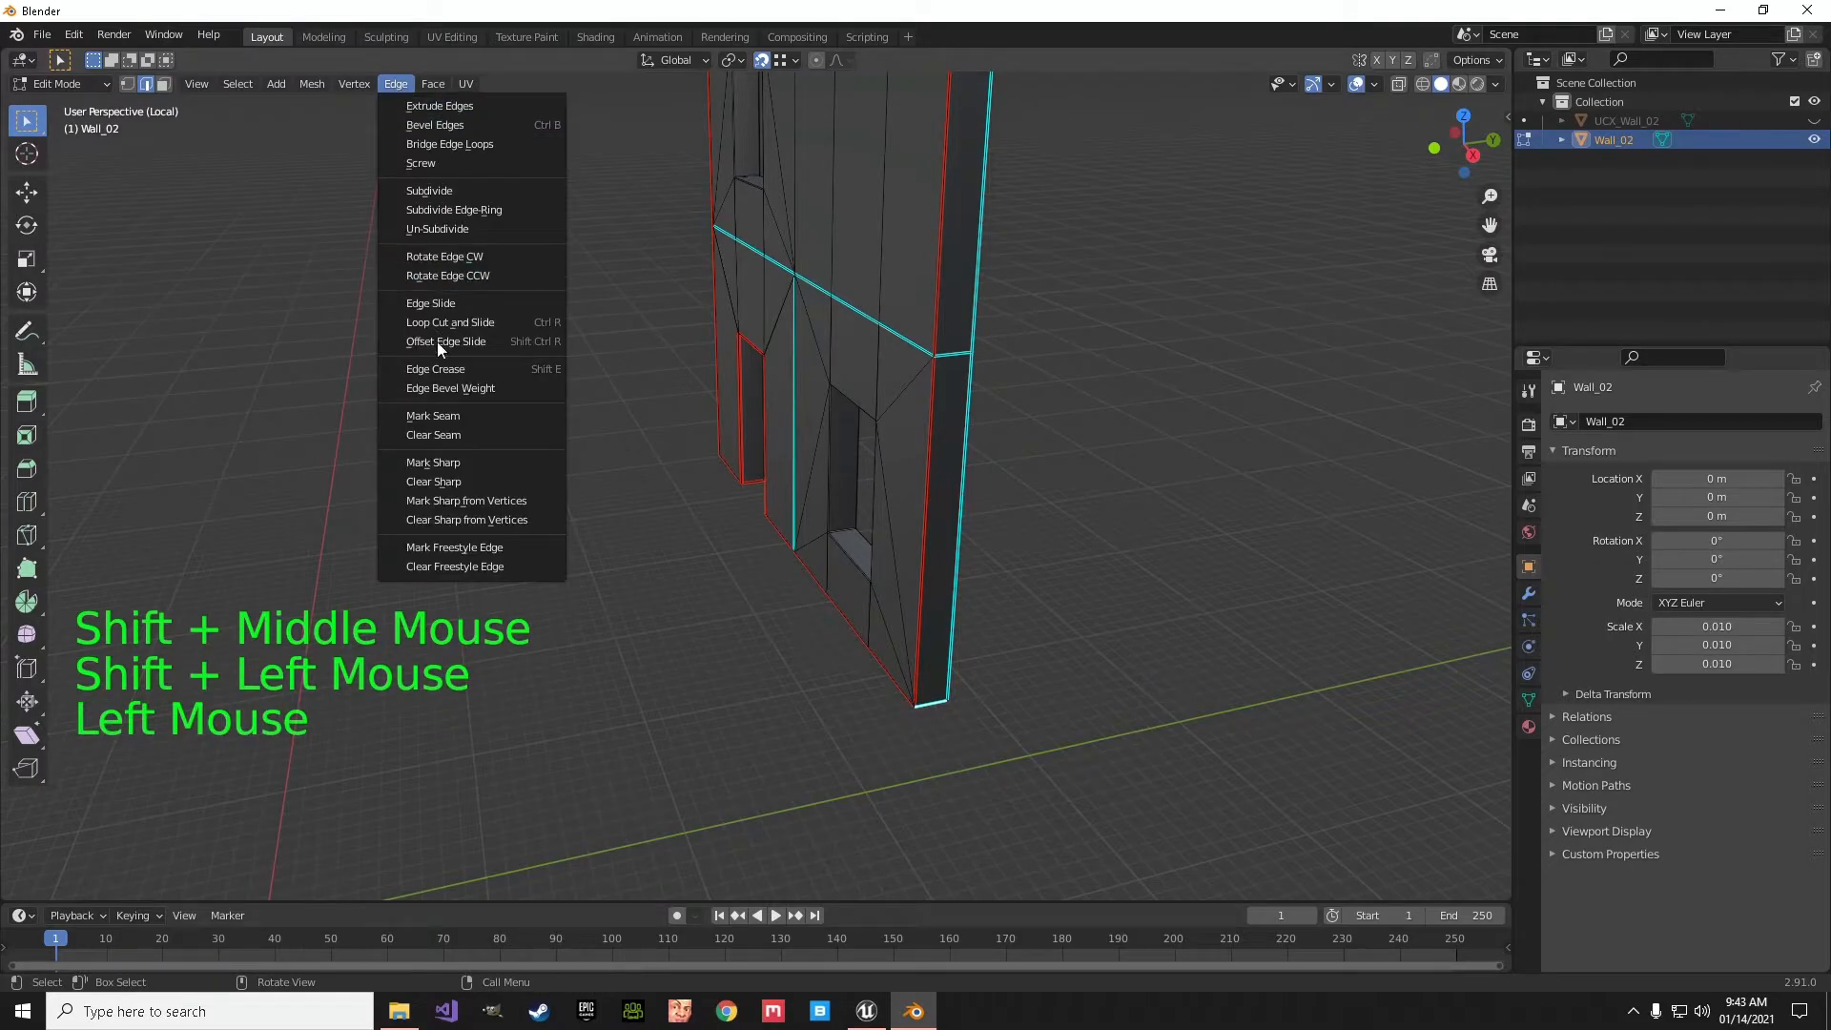
left_click(439, 412)
- On the opposite wall face, select the vertical outline edges on the lower window's side and all the top edges
middle_click_drag(858, 515, 793, 547)
left_click(488, 571)
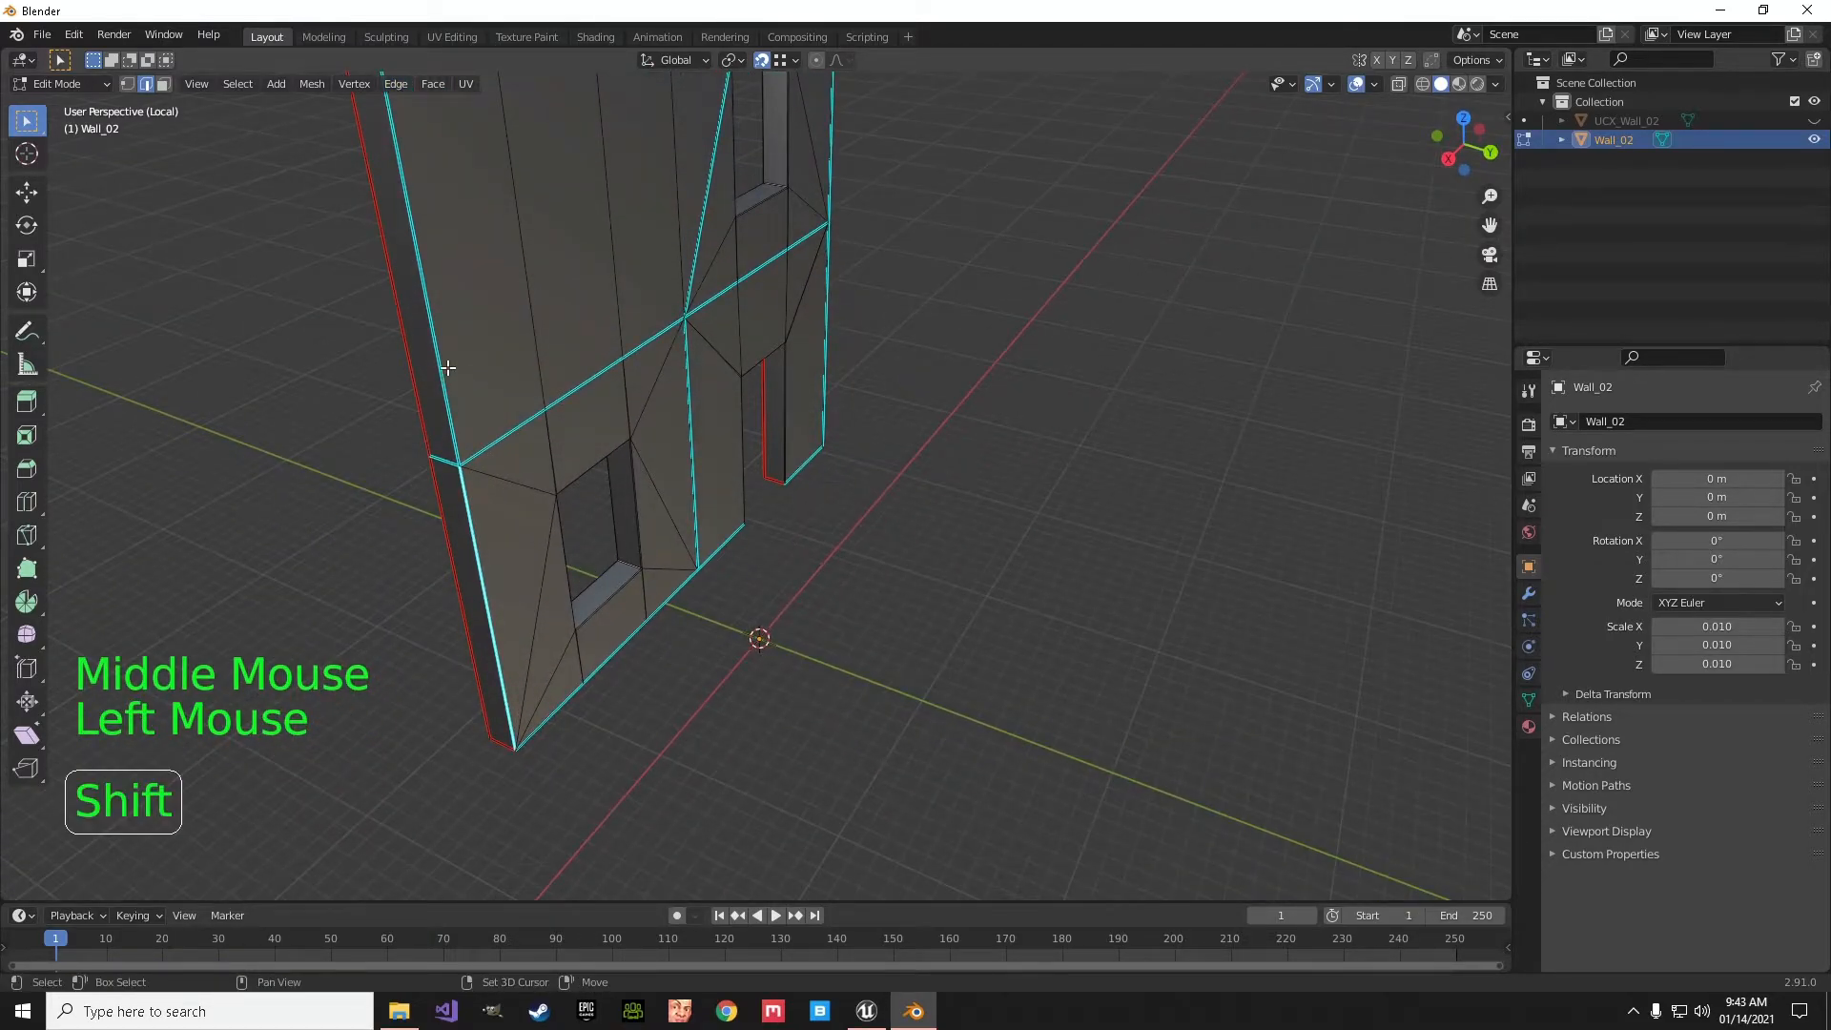
left_click(448, 367, "shift")
middle_click_drag(572, 299, 576, 490, "shift")
left_click(496, 393, "shift")
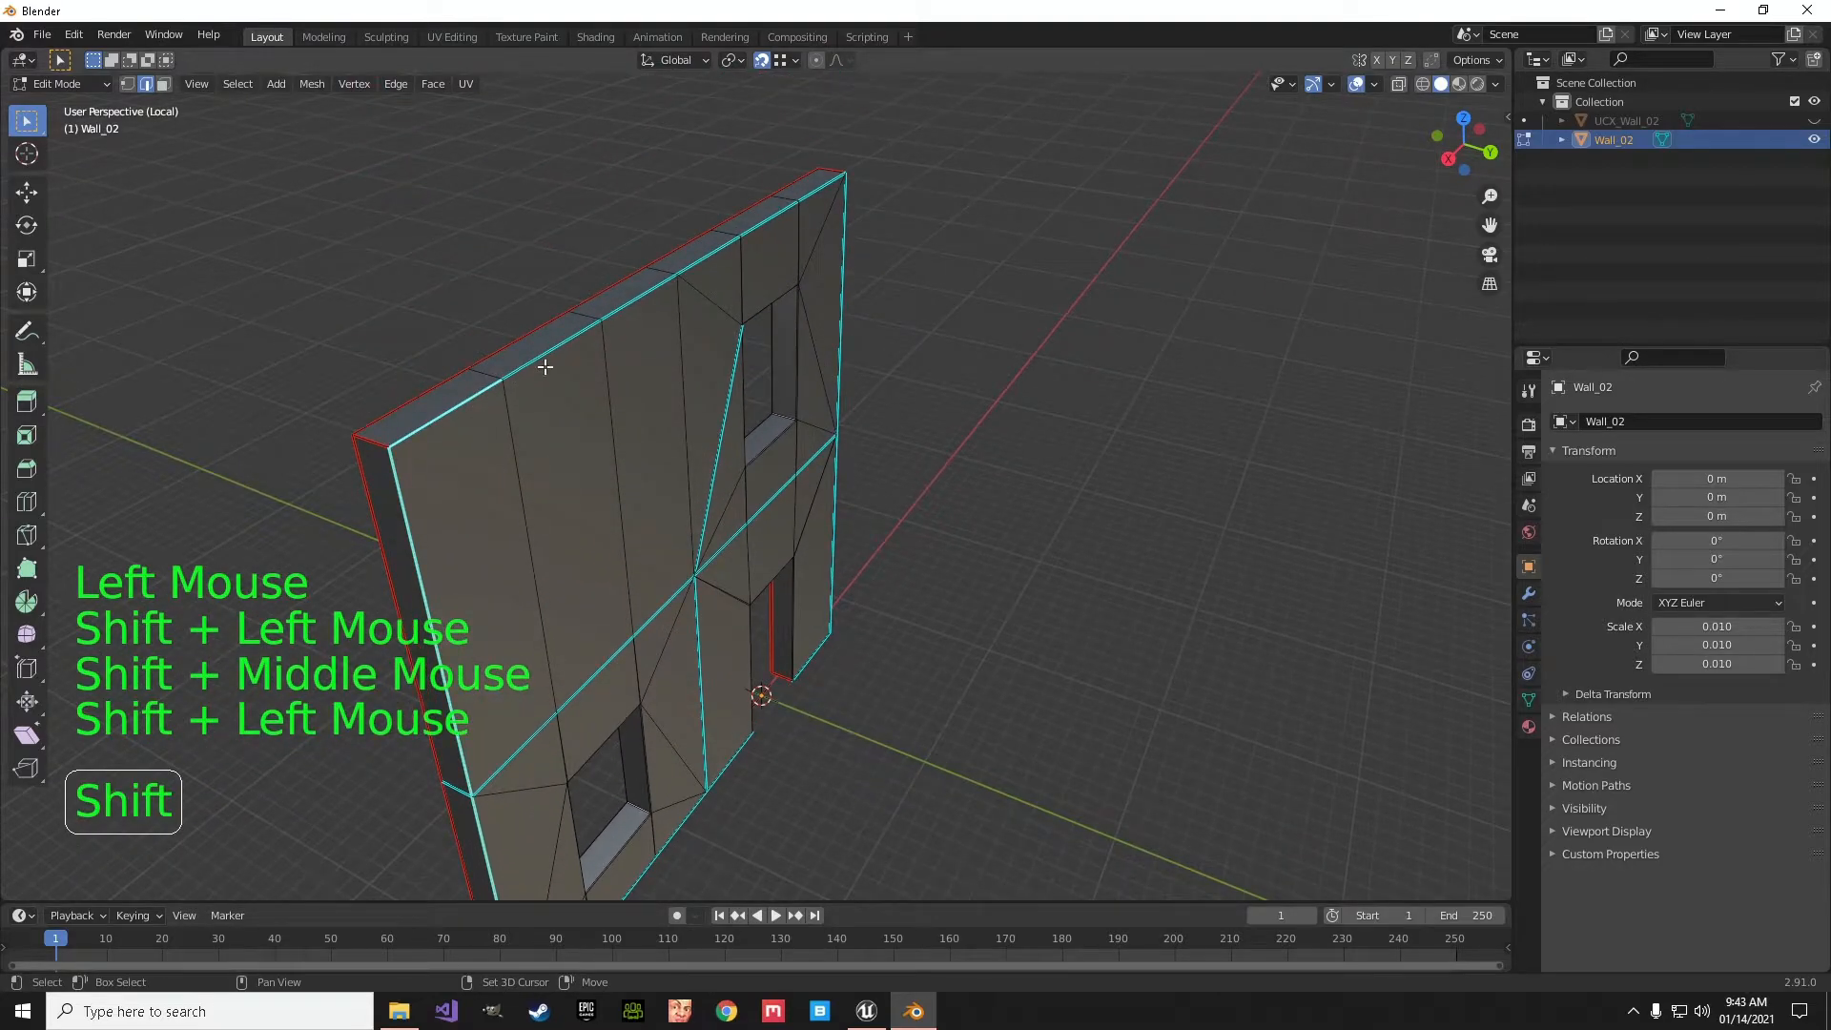
left_click(789, 229, "shift")
left_click(816, 204, "shift")
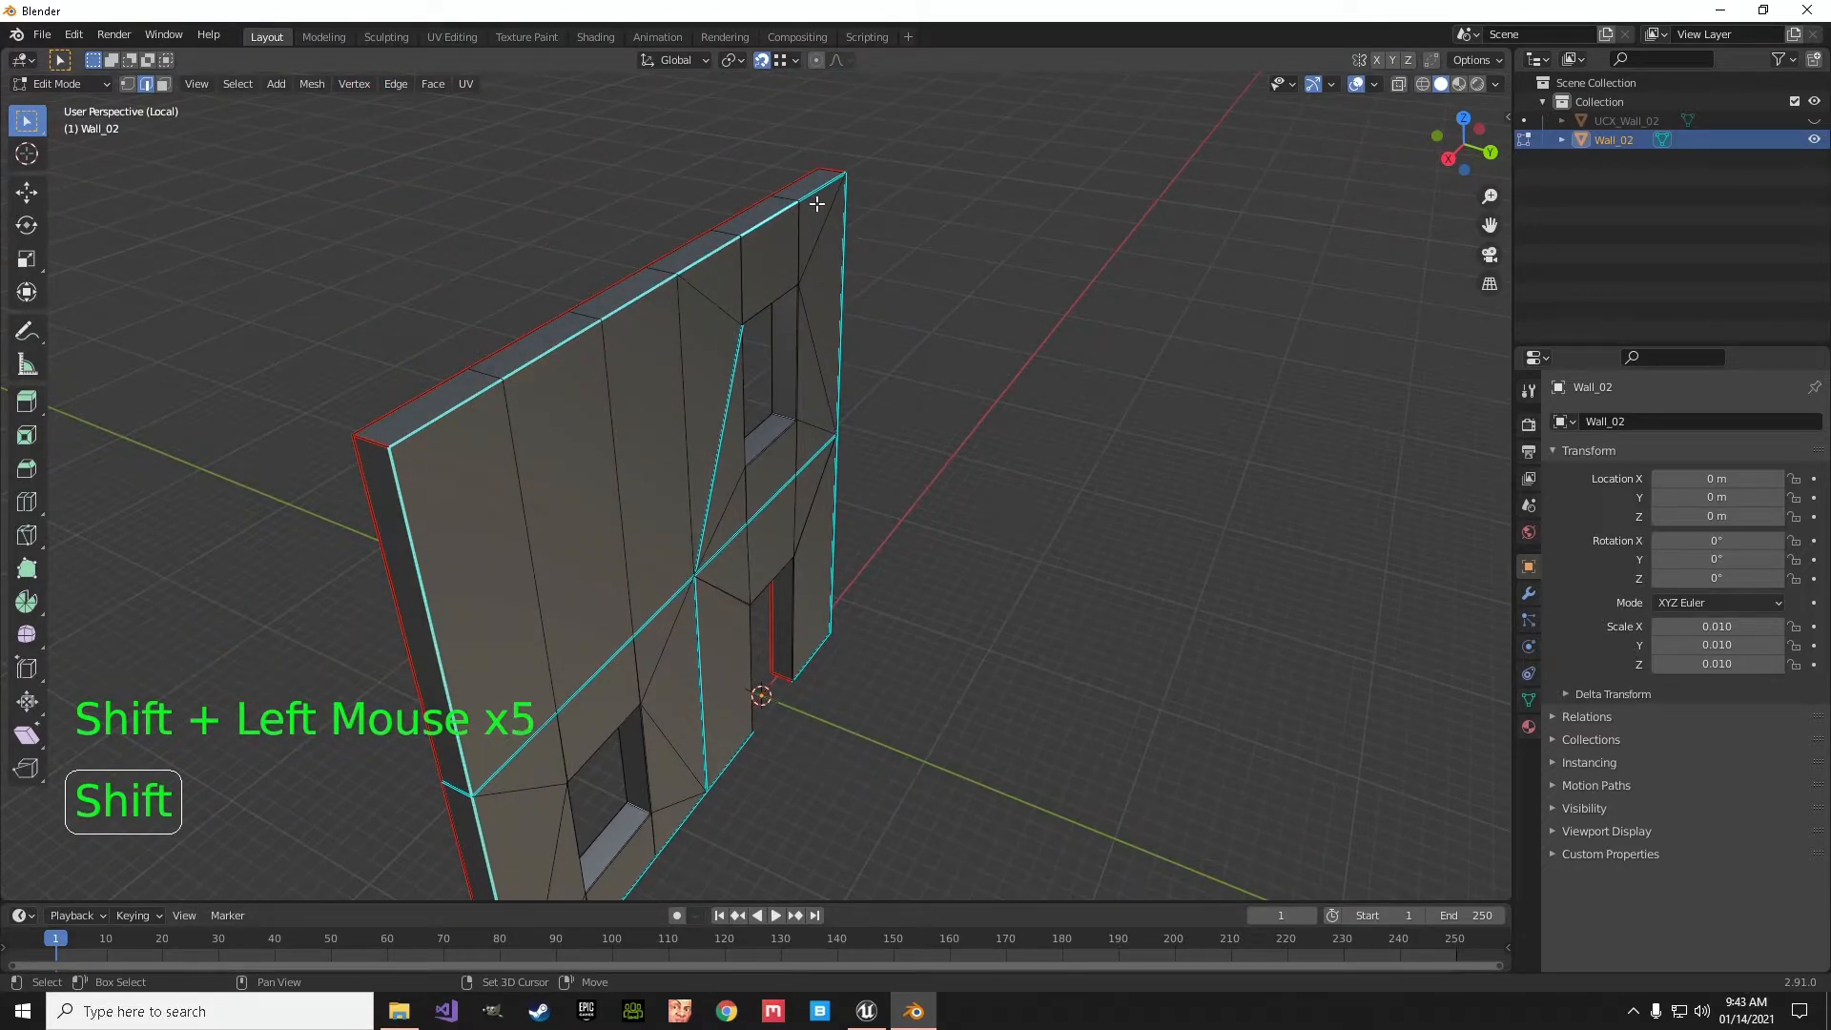
- Add the vertical outline edges on the doorway side of this wall face to the selection
middle_click_drag(839, 270, 699, 327)
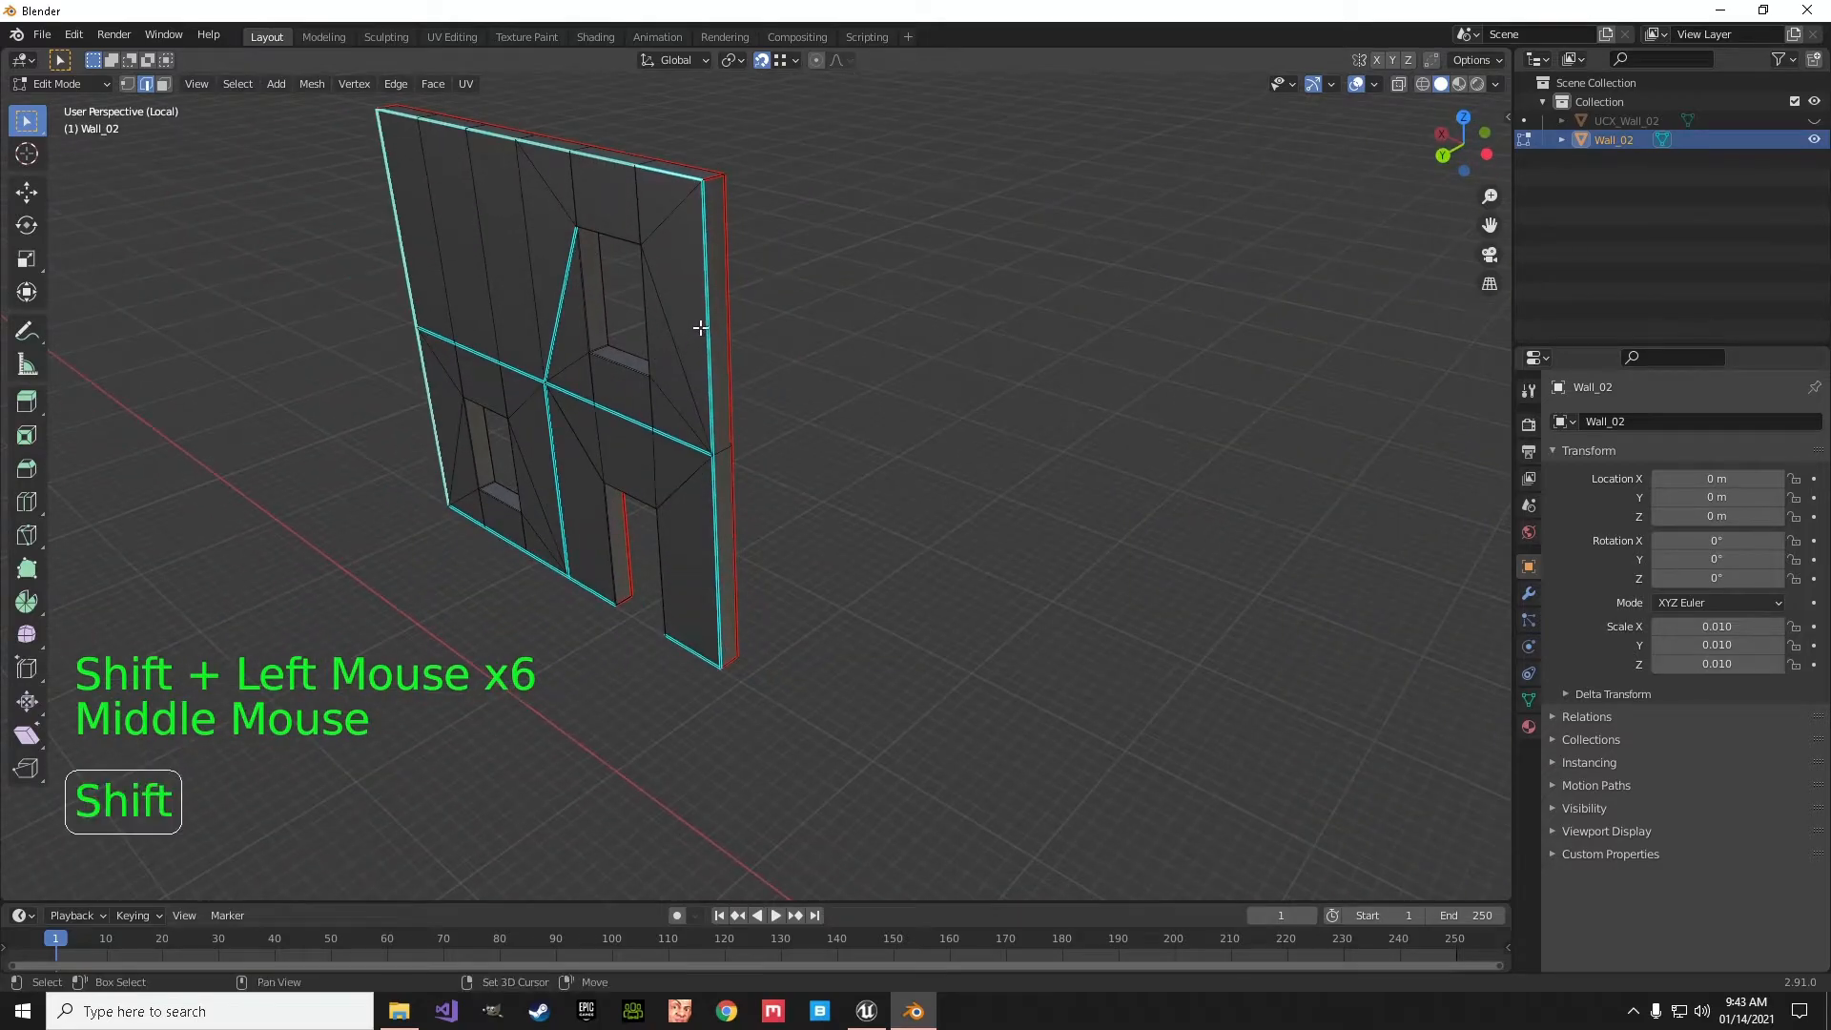
left_click(707, 321, "shift")
left_click(711, 498, "shift")
- Add the bottom outline edges at the foot of the wall section between the doorway and the outer corner
middle_click_drag(719, 506, 1032, 435)
scroll(757, 549, "up", 4)
scroll(1032, 436, "up", 2)
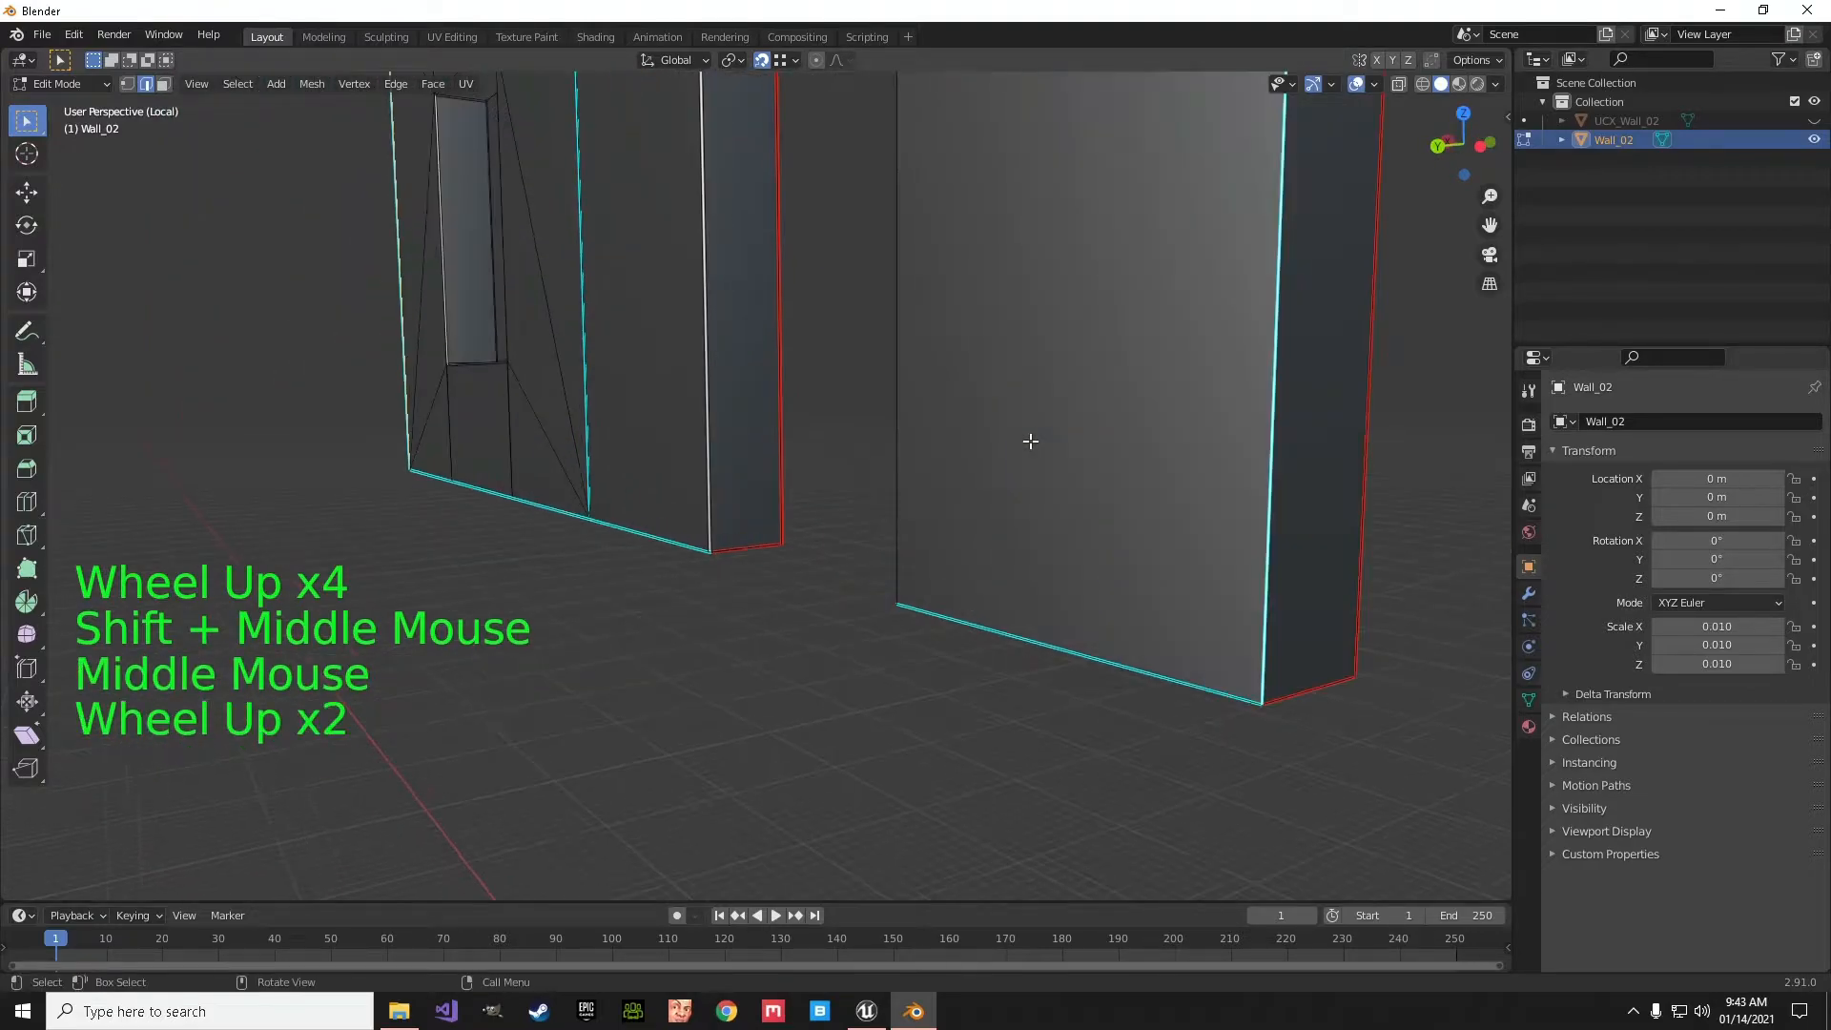
left_click(974, 611, "shift")
middle_click_drag(978, 617, 1039, 487)
scroll(1048, 478, "up", 3)
key("shift")
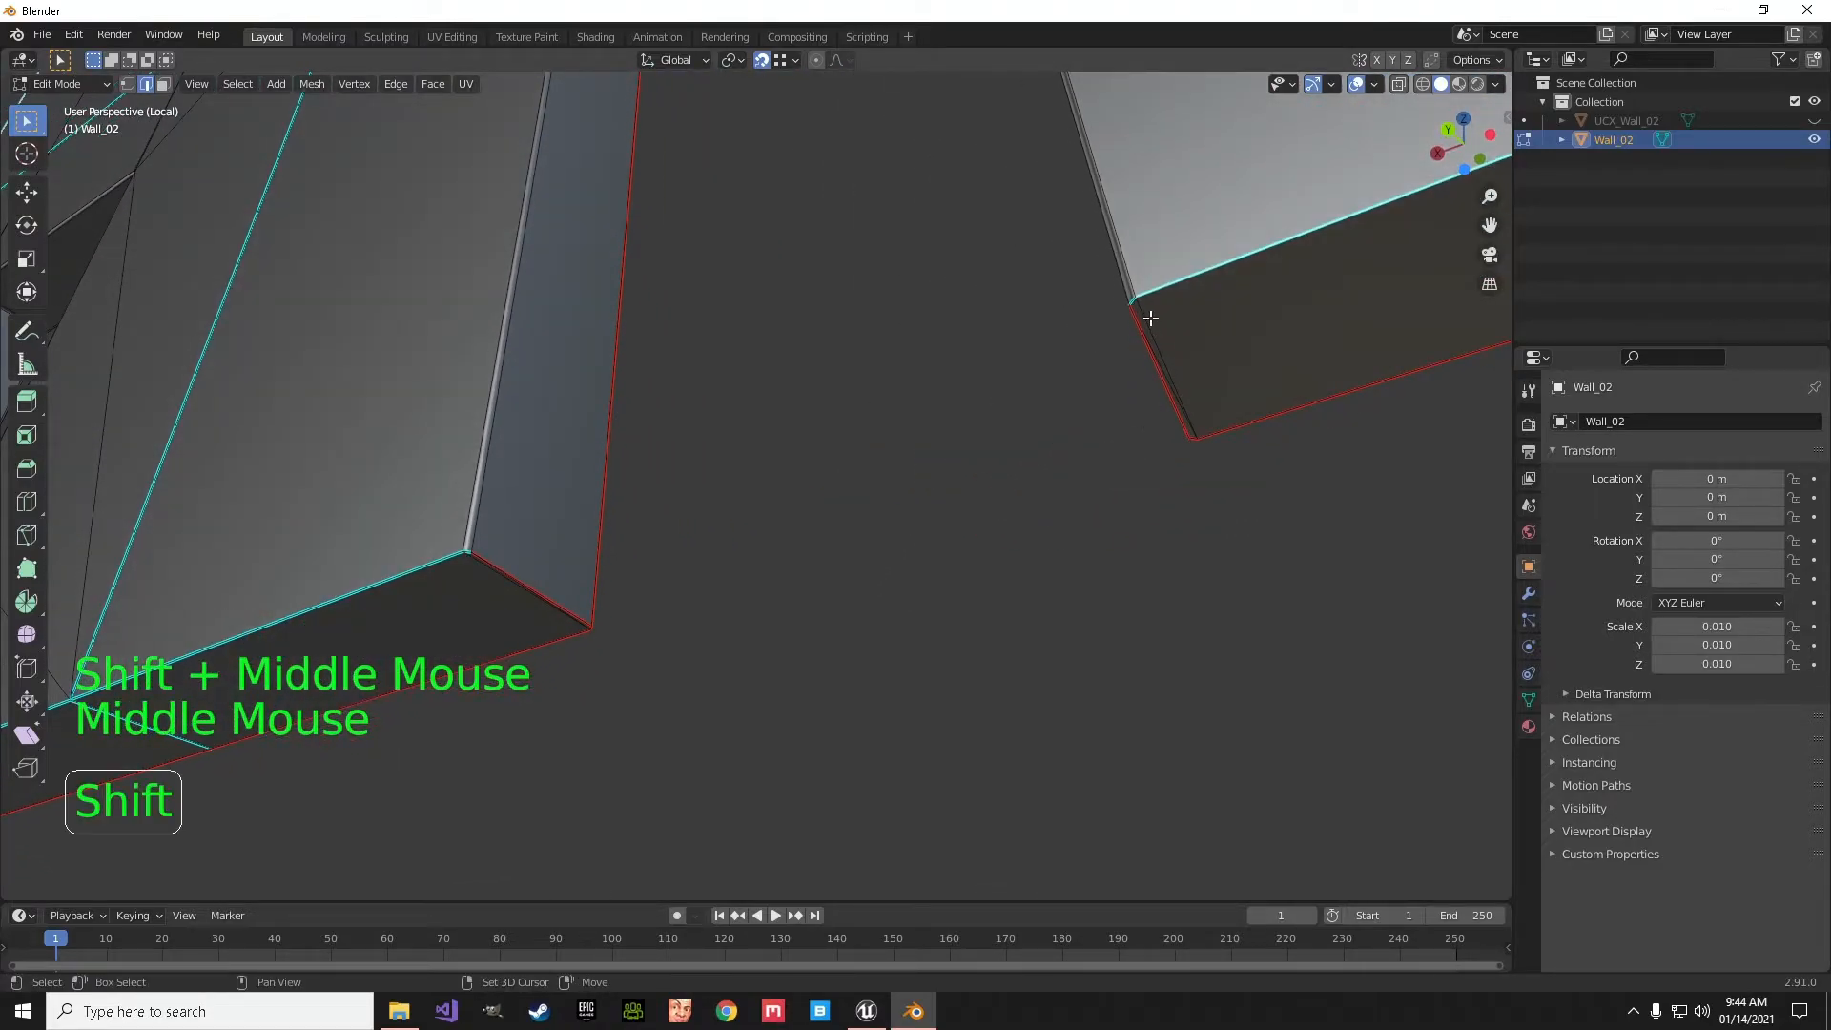
left_click(1137, 344, "shift")
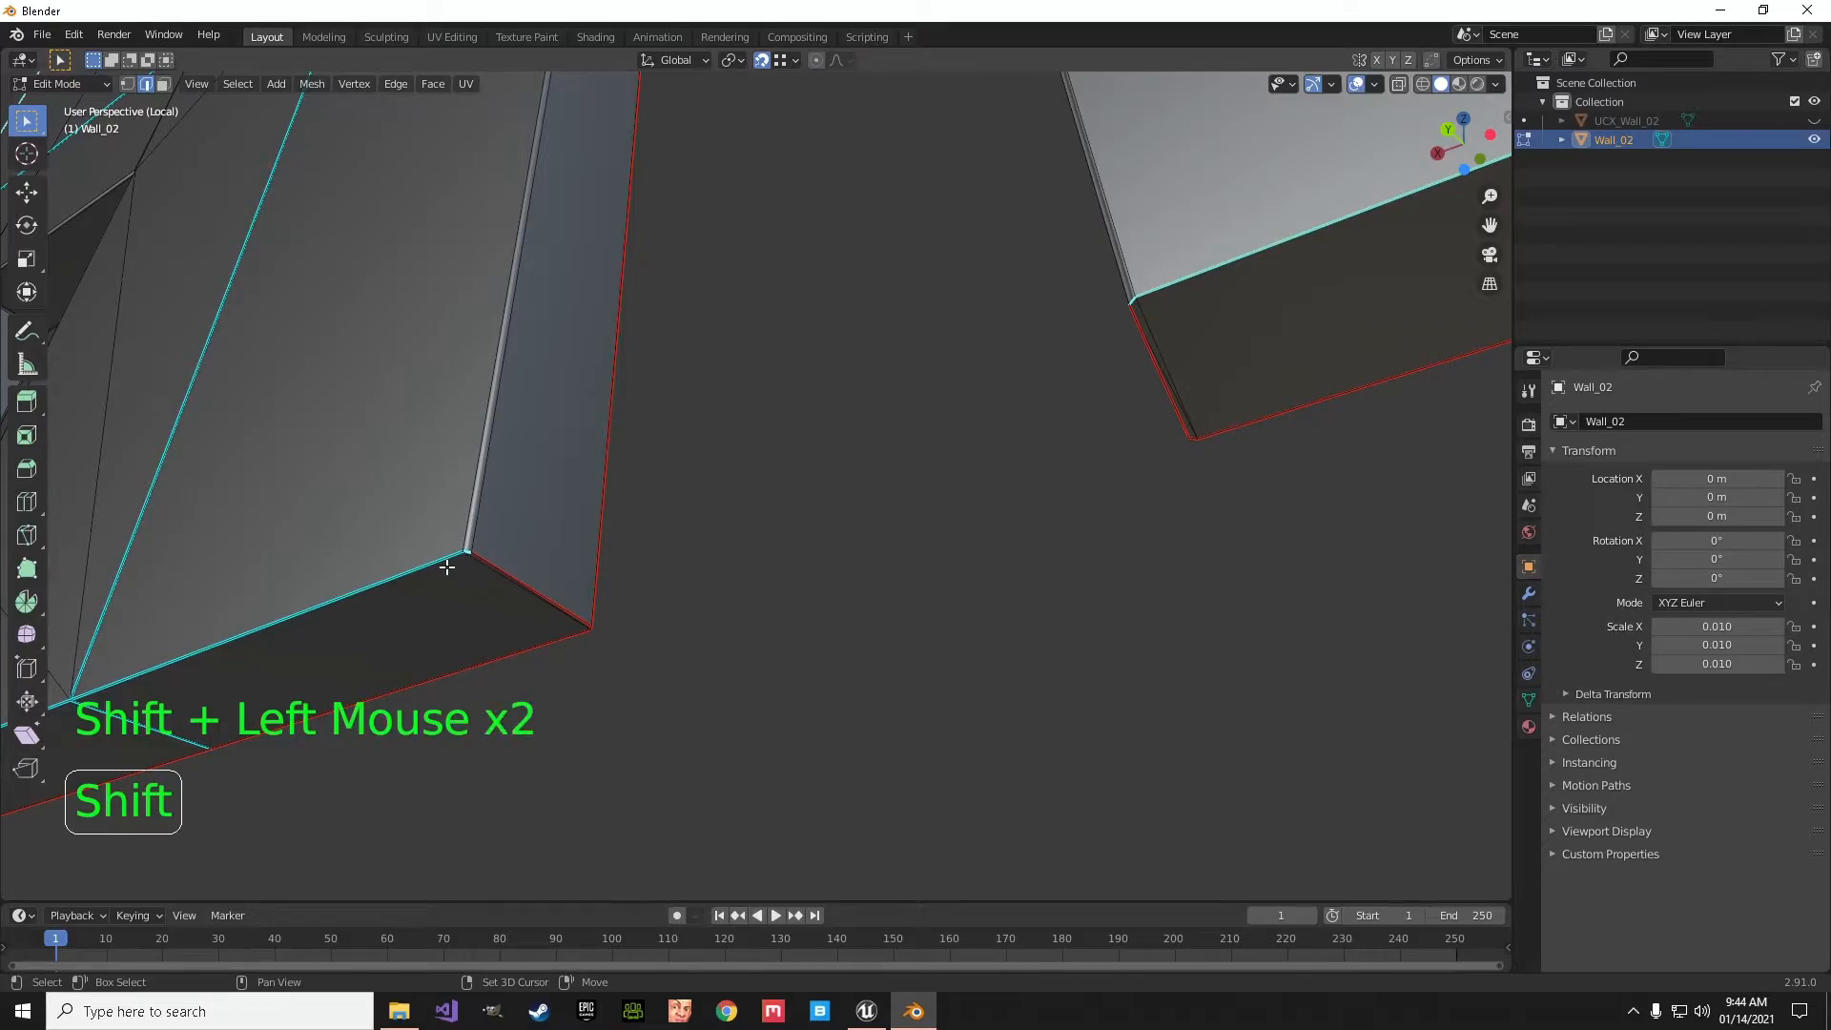
- Add the remaining bottom edges from the doorway to the lower window's outer corner, then mark the selected outline as a seam
scroll(686, 605, "down", 2)
middle_click_drag(581, 609, 1113, 409, "shift")
left_click(862, 425, "shift")
left_click(605, 572, "shift")
middle_click_drag(605, 572, 869, 481, "shift")
left_click(670, 508, "shift")
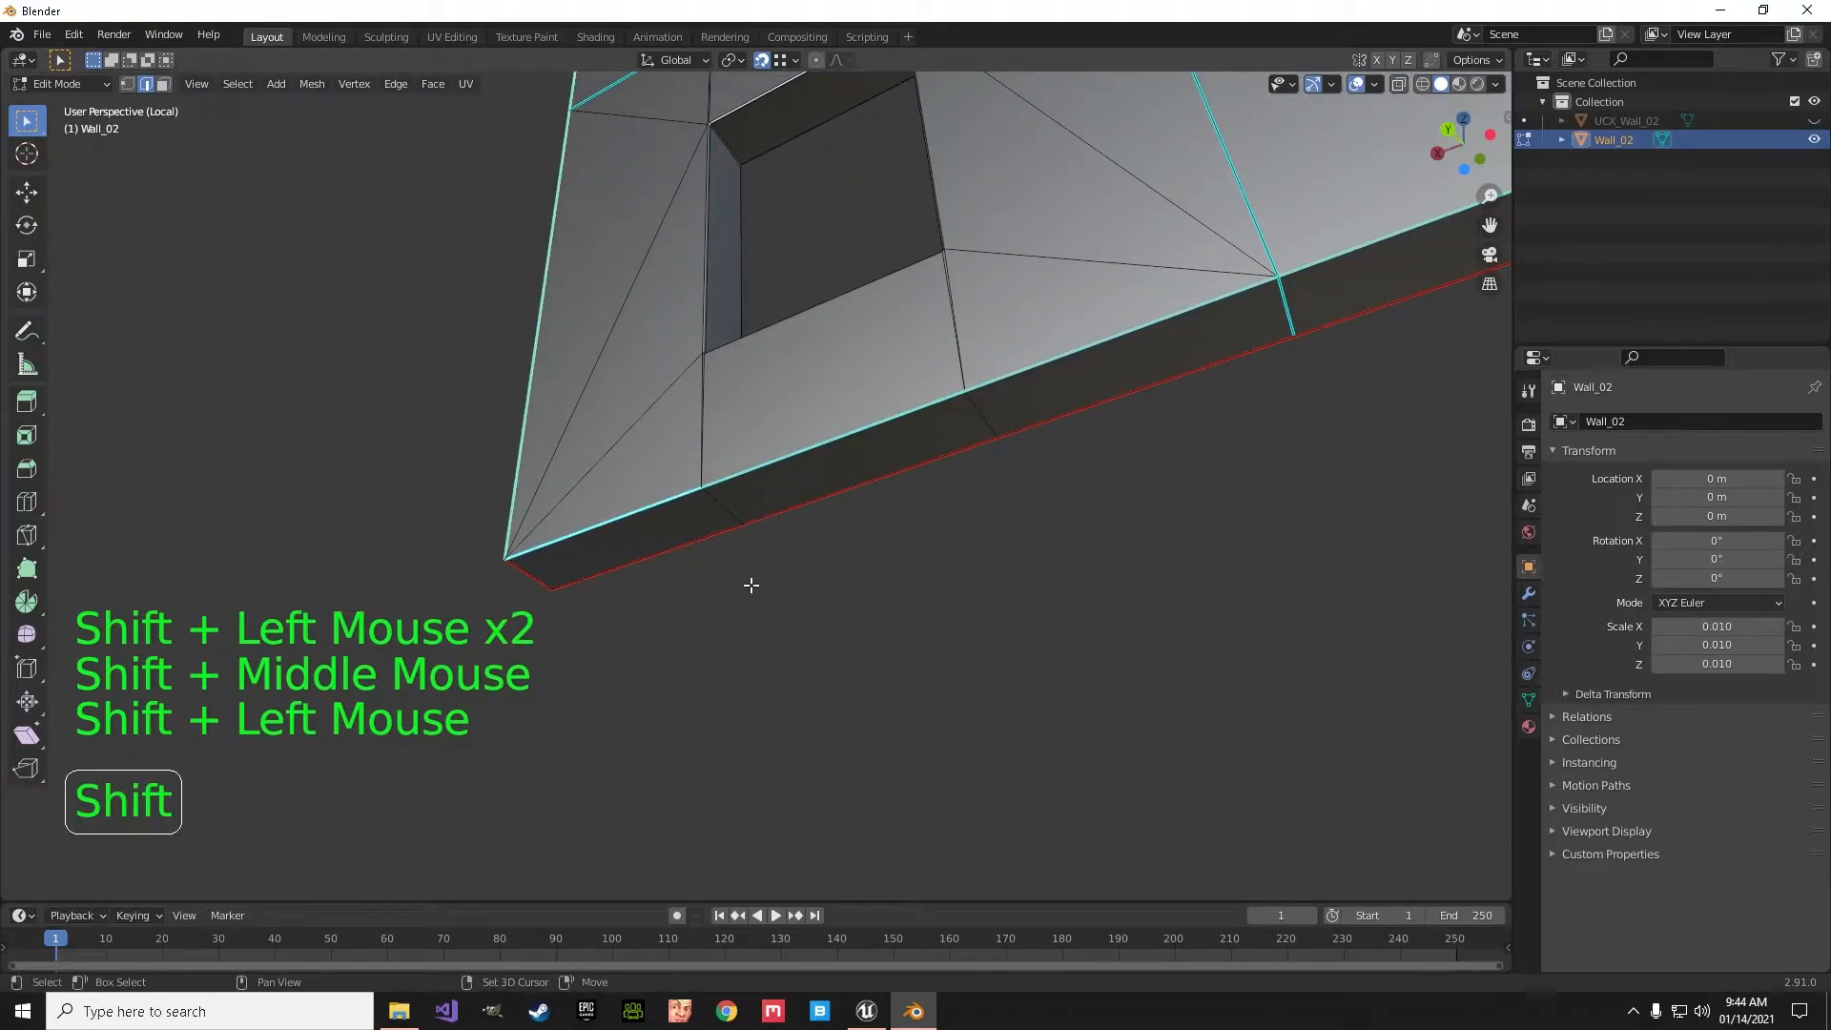
scroll(751, 585, "down", 7)
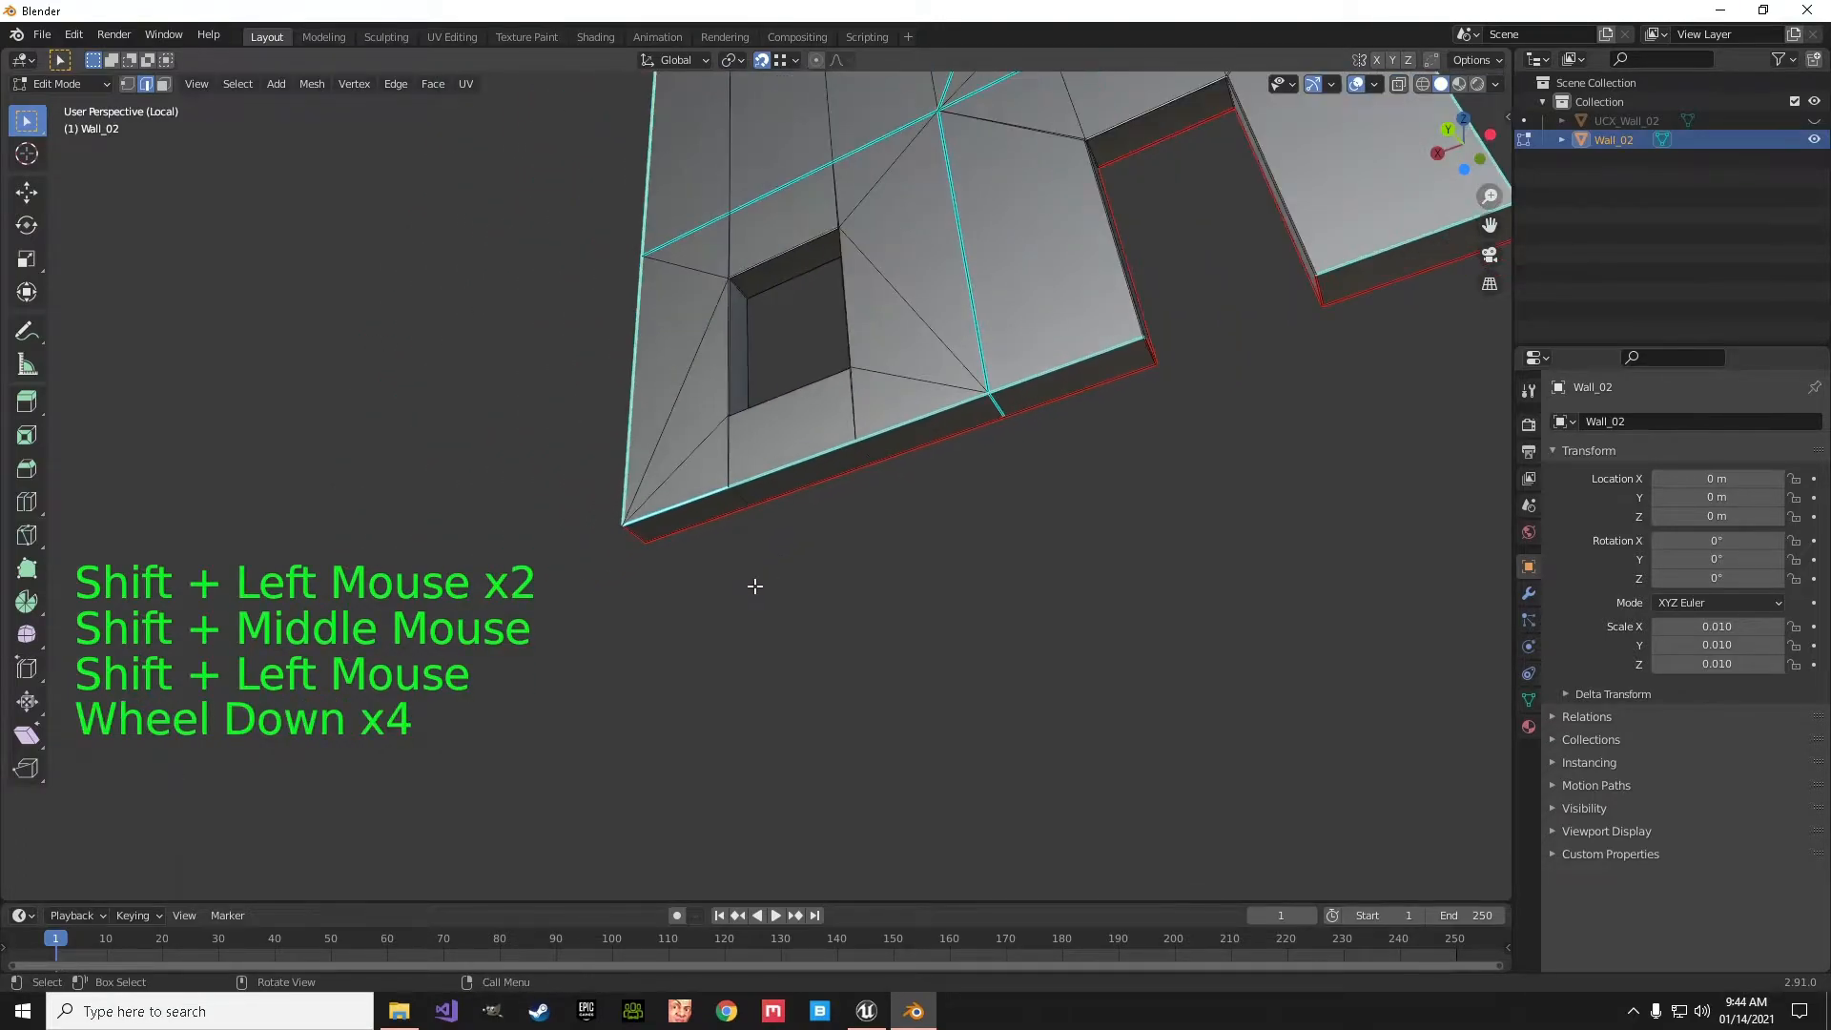
left_click(402, 84)
left_click(427, 416)
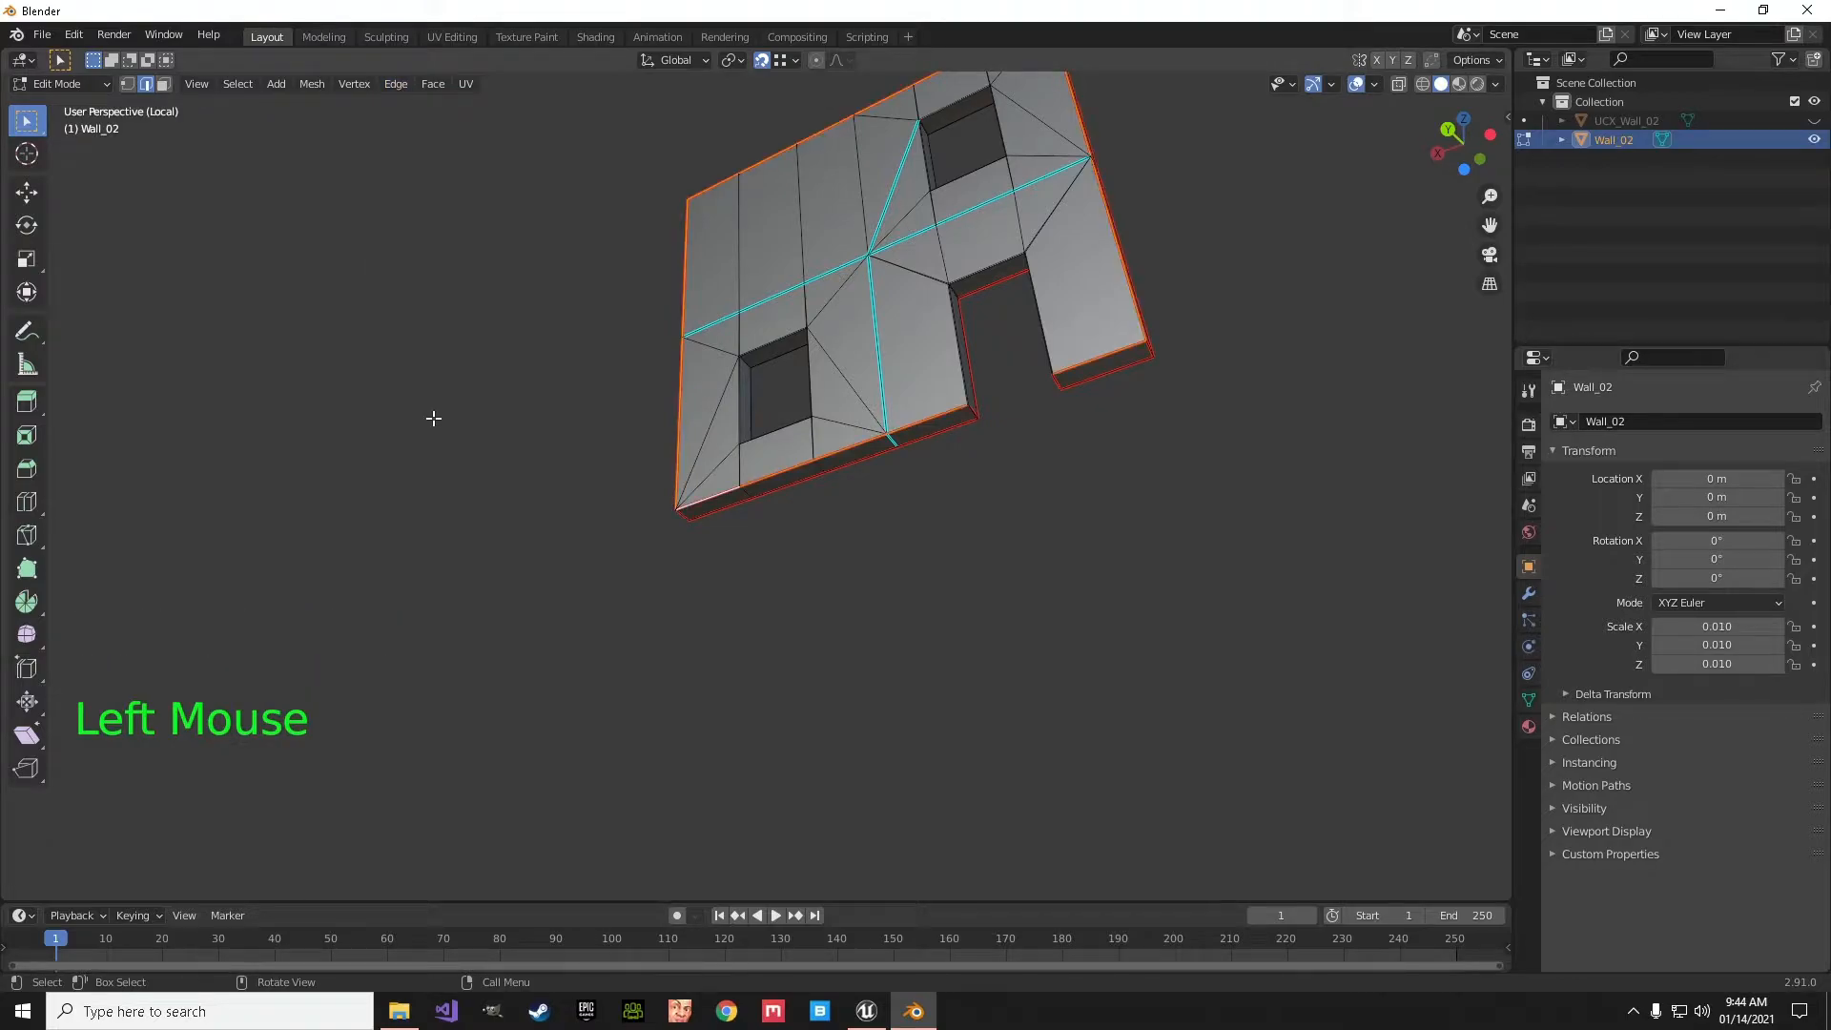
- Select the doorway opening's edge loops on the same wall face
middle_click_drag(784, 368, 960, 543)
middle_click_drag(758, 297, 563, 369, "shift")
scroll(858, 458, "up", 6)
middle_click_drag(1079, 500, 927, 667, "shift")
left_click(978, 219, "alt")
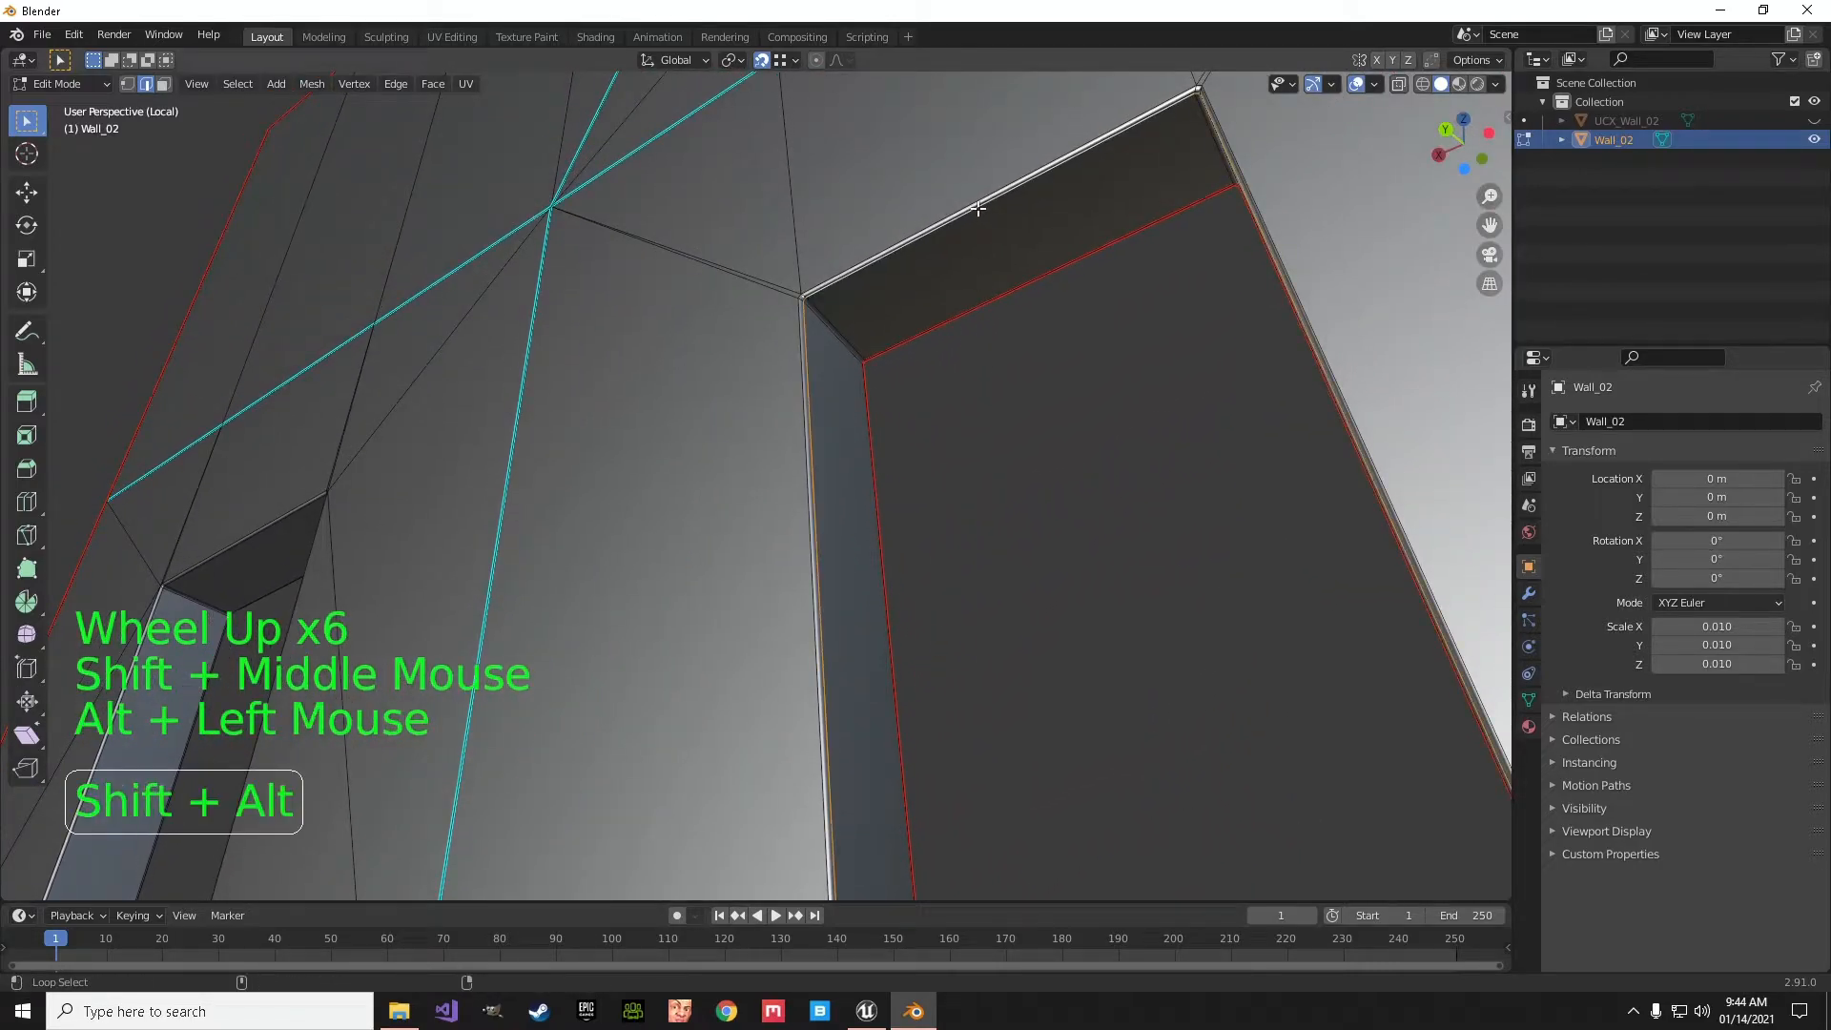
left_click(980, 216, "alt+shift")
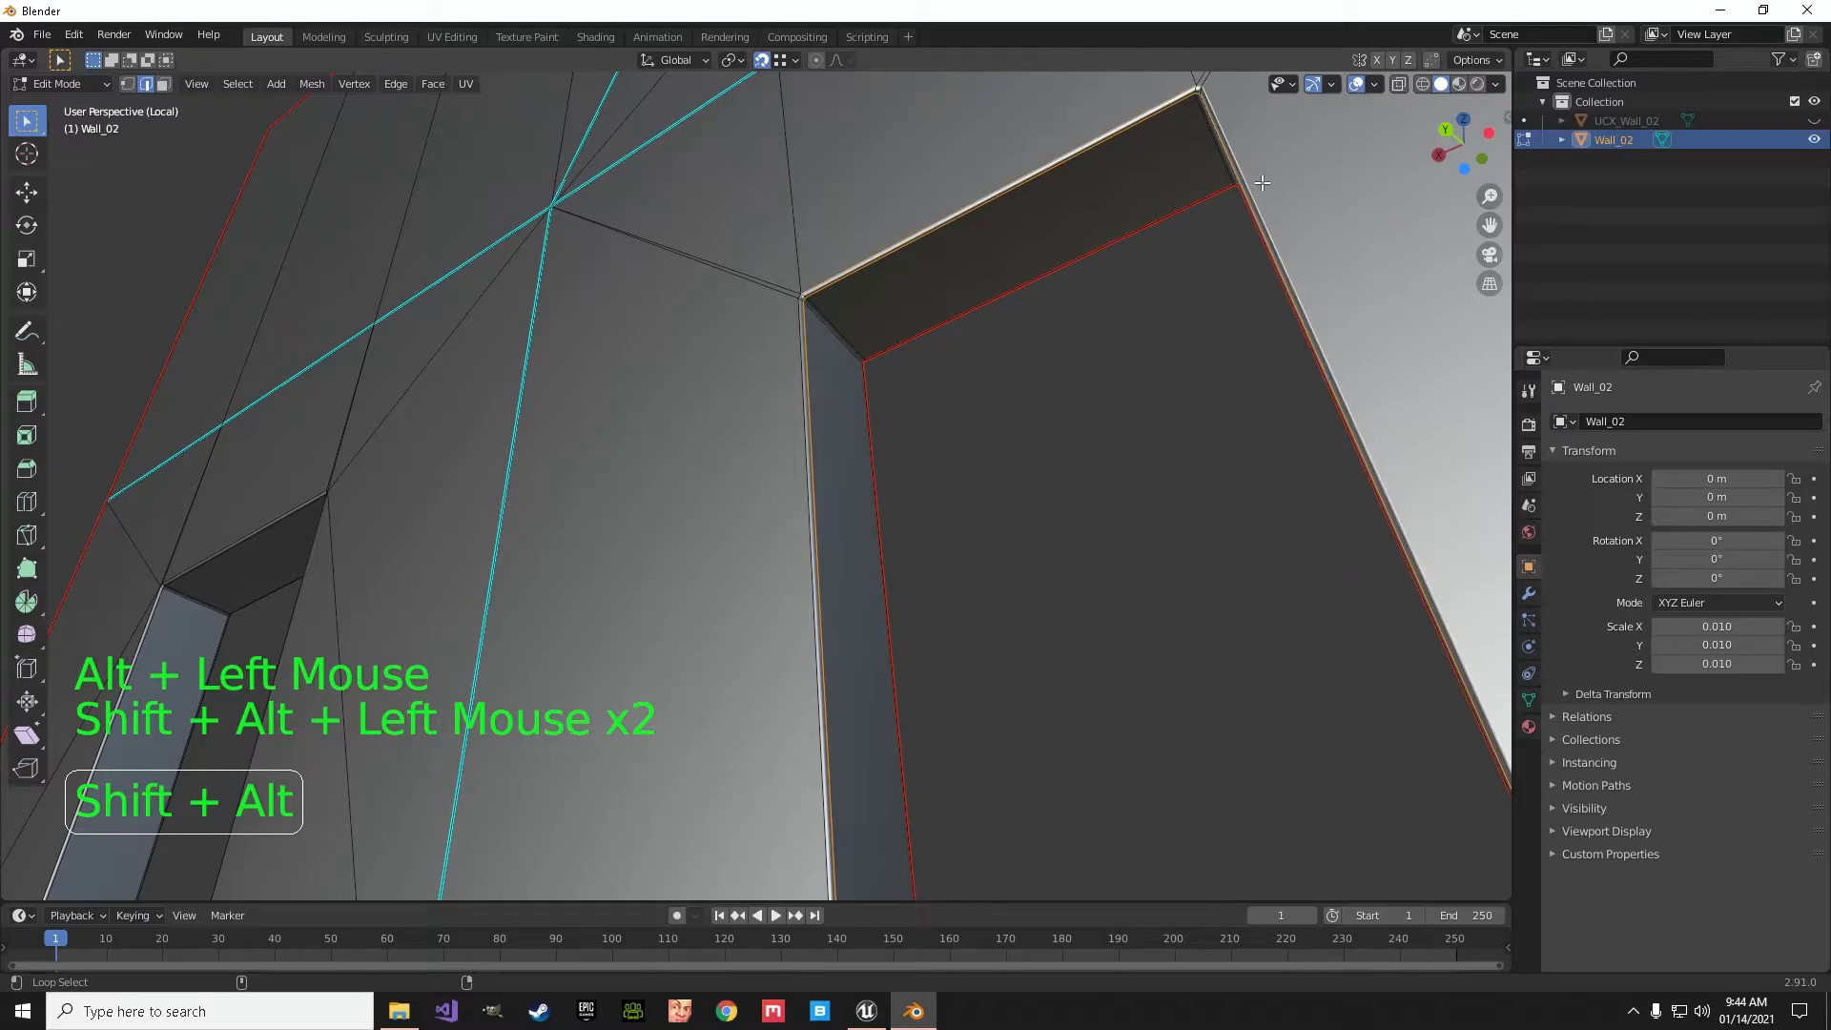
- Deselect the stray diagonal edges underneath both doorway jamb feet
scroll(887, 477, "down", 2)
middle_click_drag(935, 548, 920, 285, "shift")
scroll(978, 308, "up", 3)
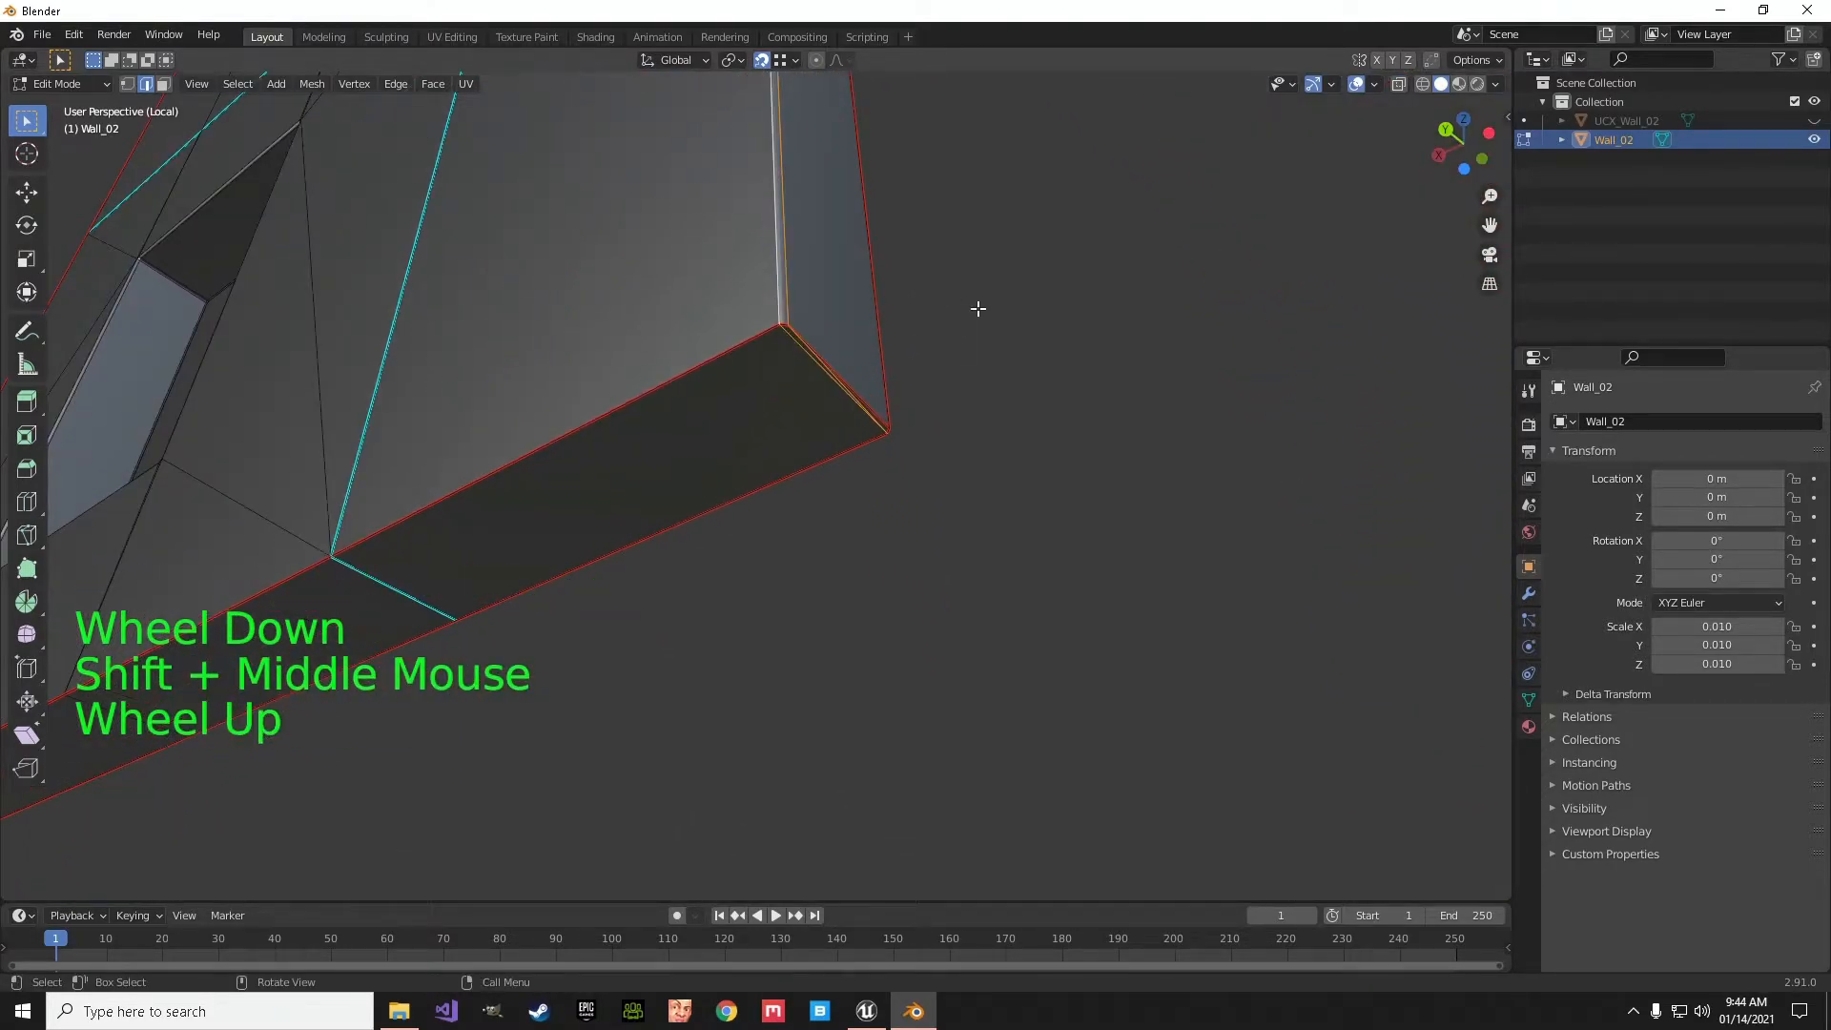
middle_click_drag(1070, 307, 945, 468, "shift")
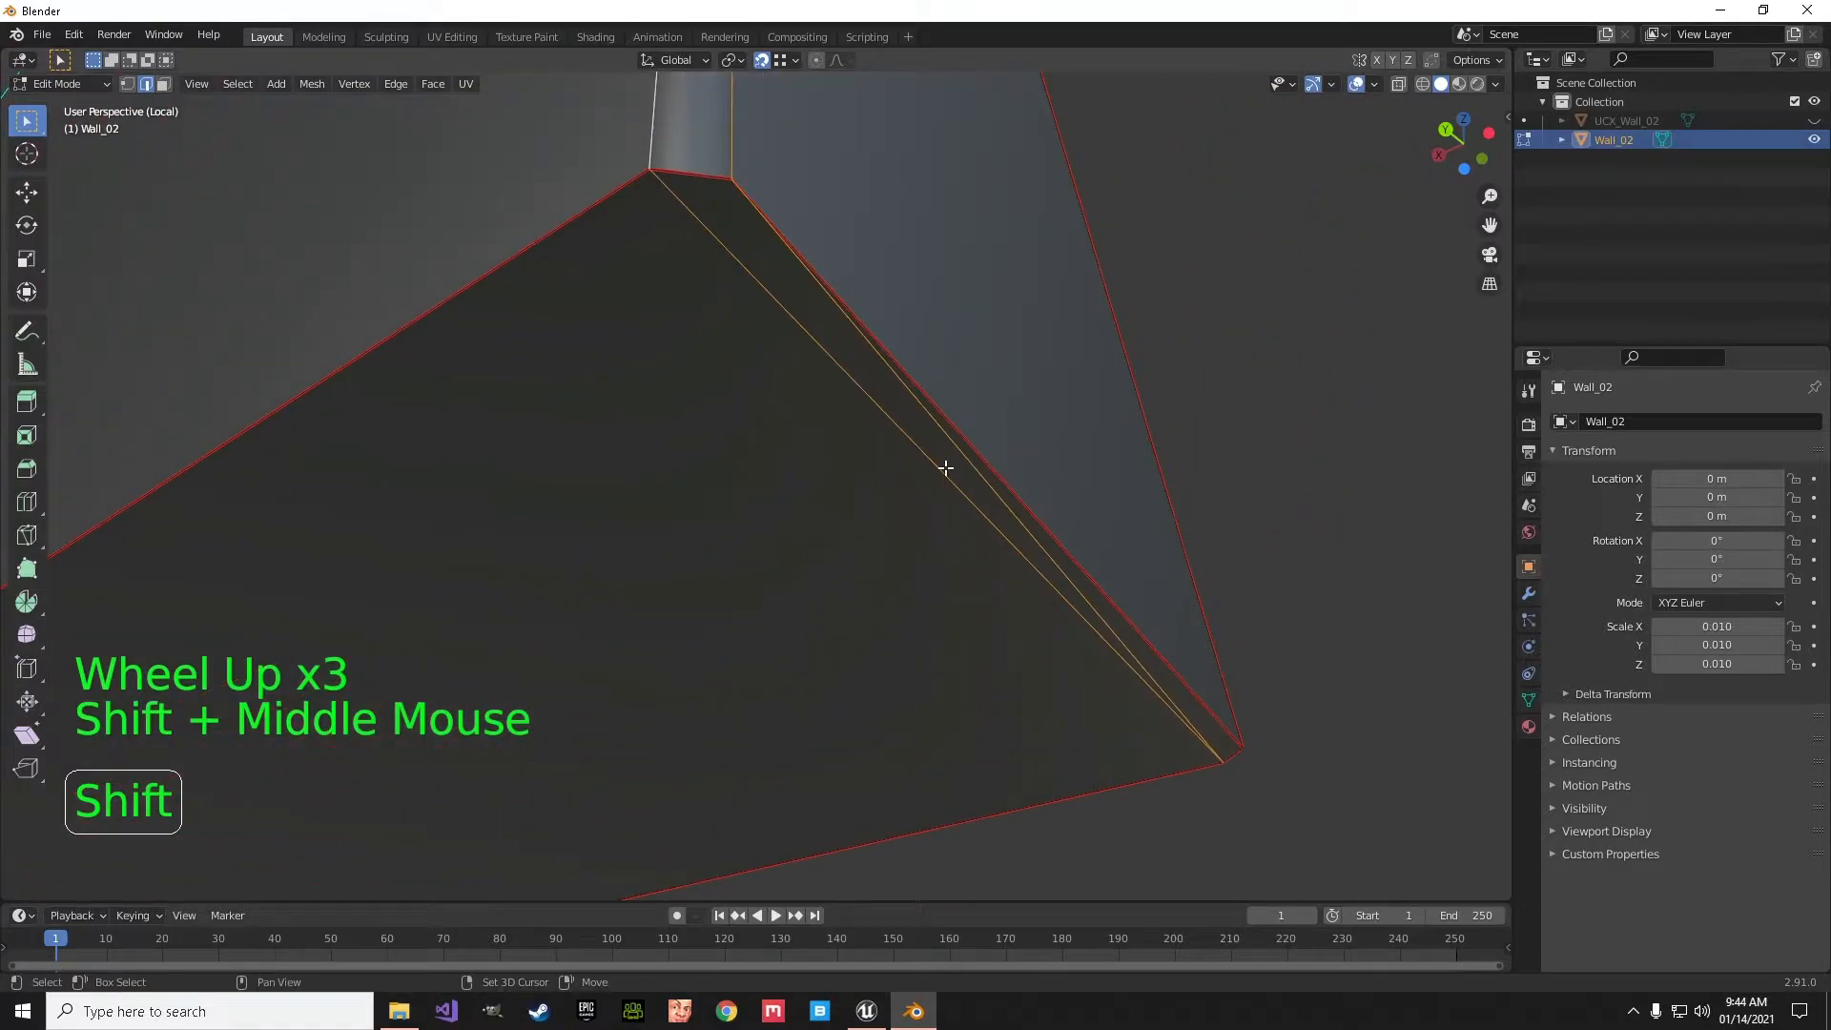
left_click(946, 482, "shift")
left_click(977, 469, "shift")
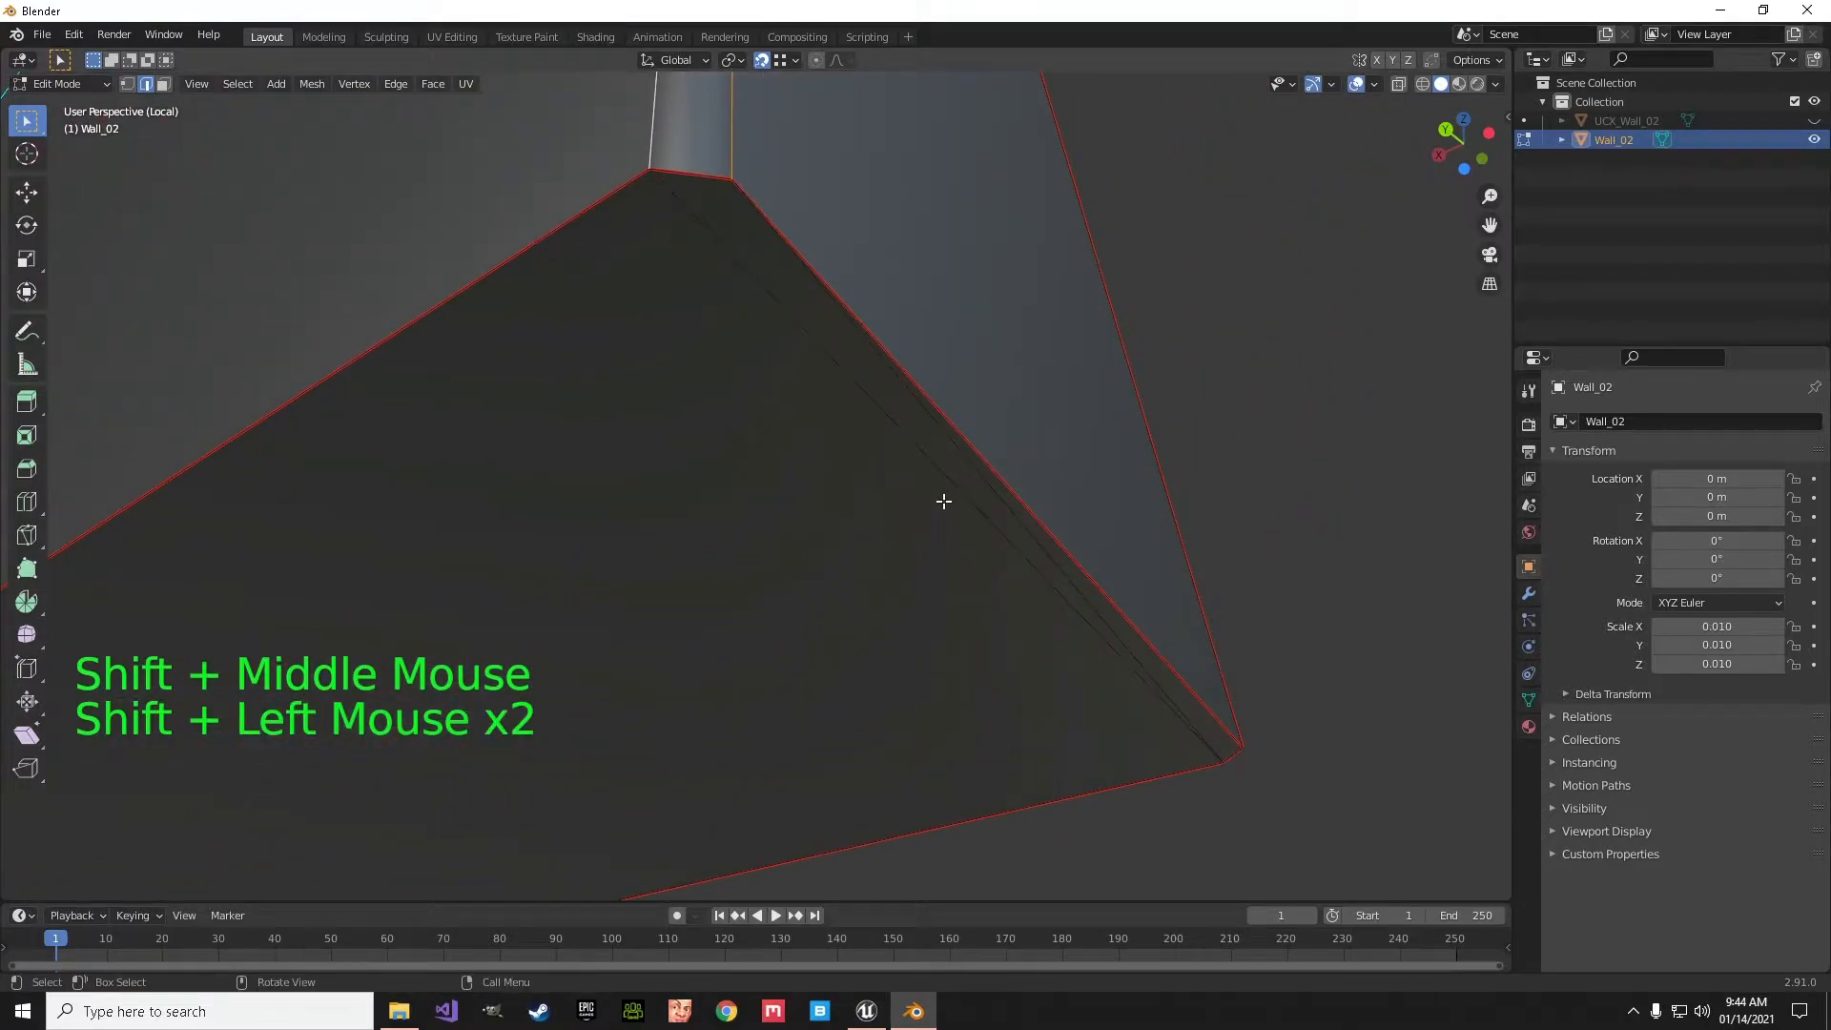
scroll(944, 501, "down", 1)
middle_click_drag(969, 482, 878, 508, "shift")
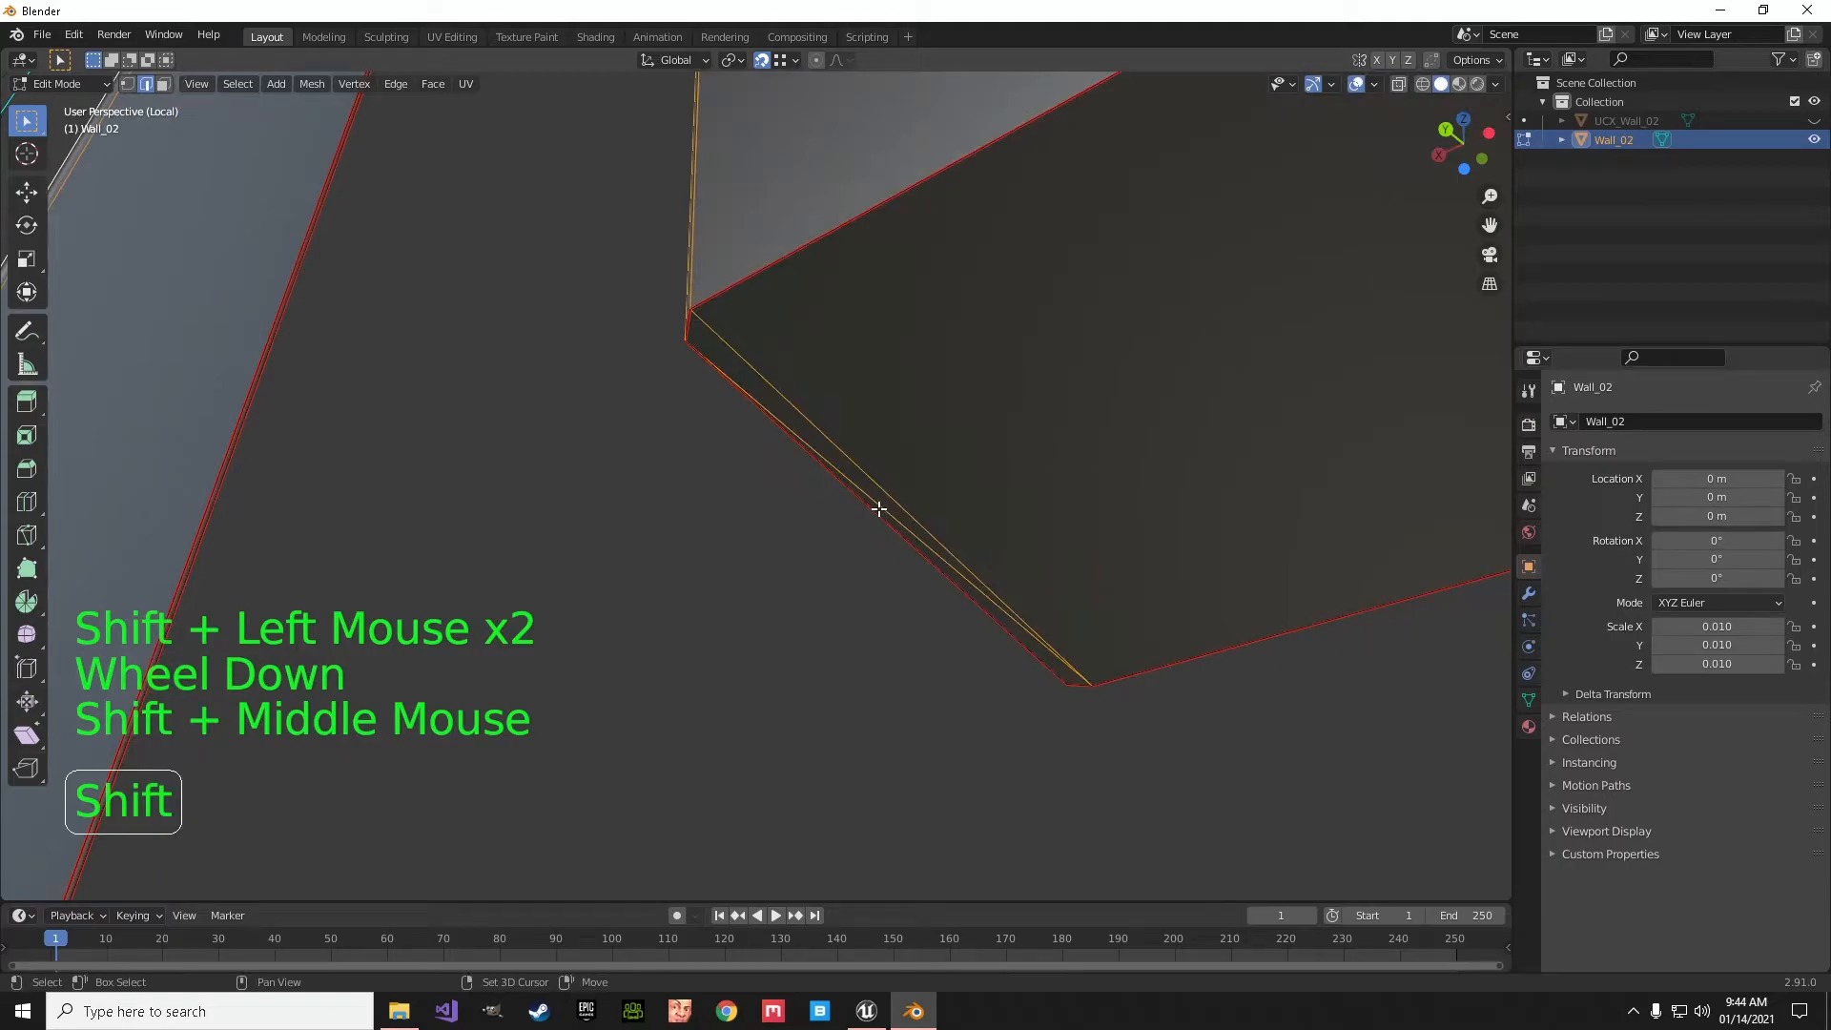
left_click(878, 506, "shift")
- Mark the selected doorway opening edges as a seam
scroll(932, 498, "down", 3)
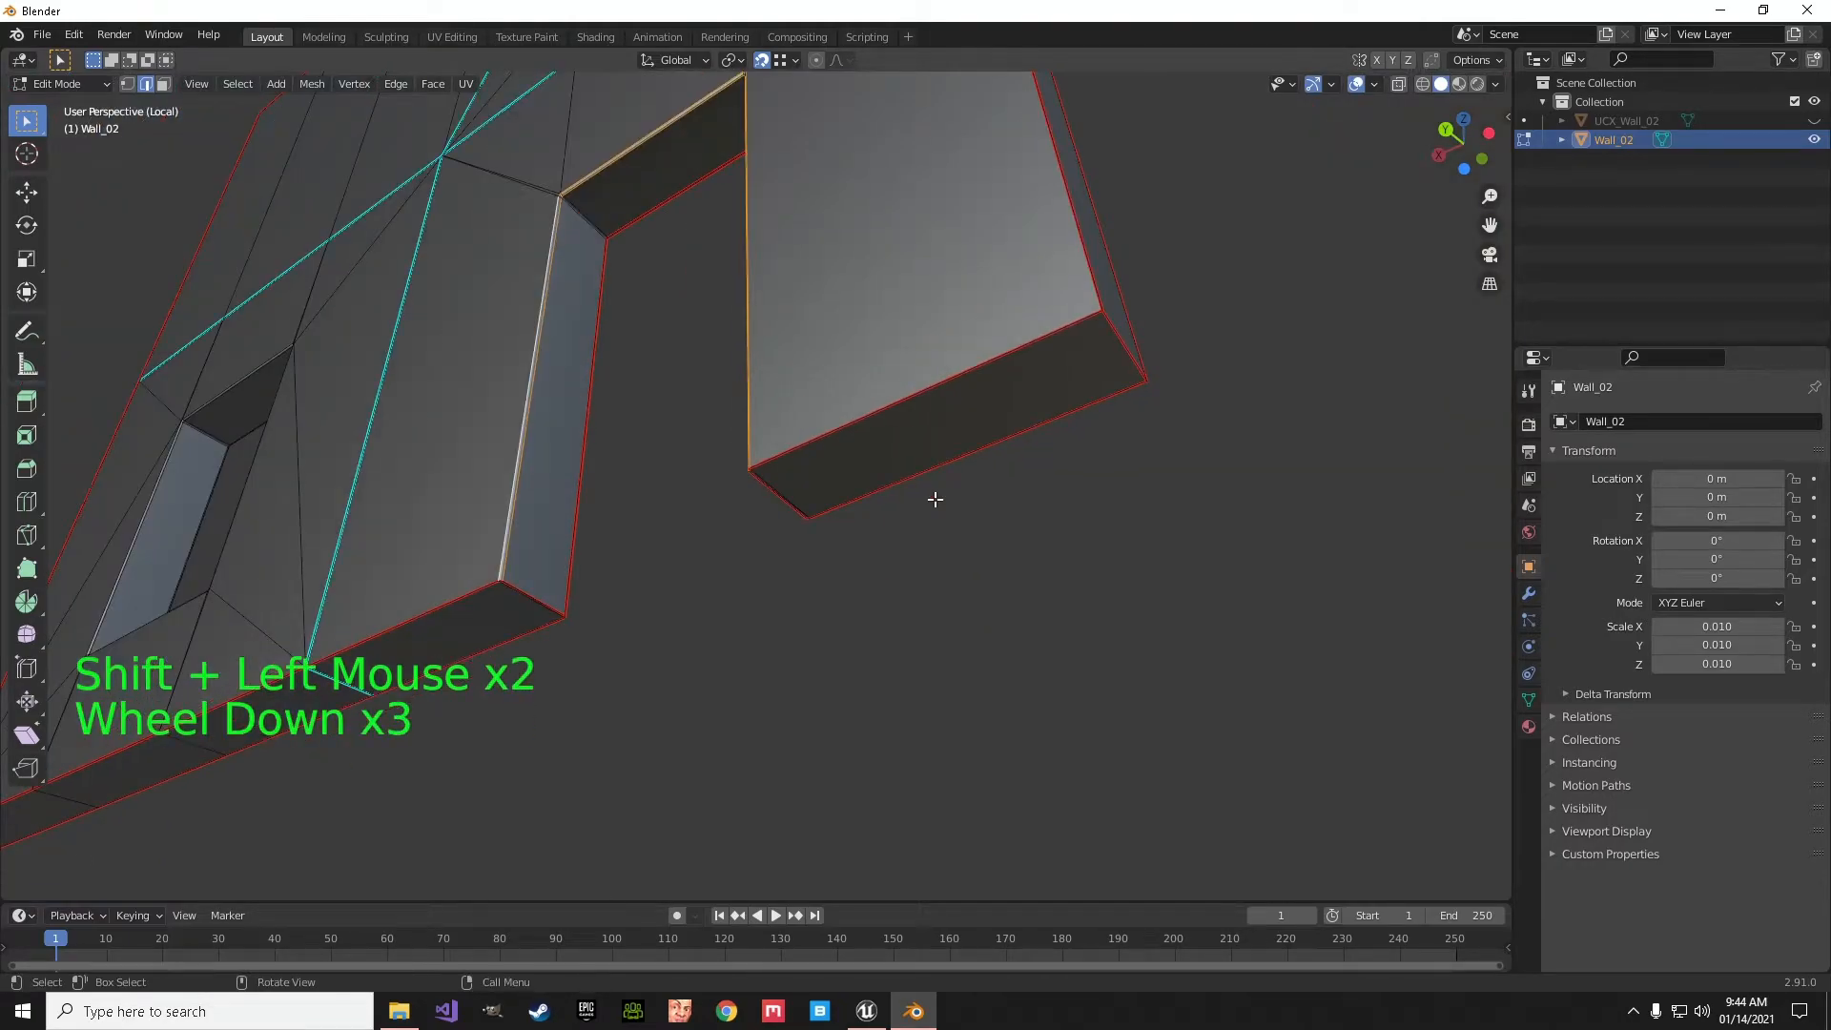
middle_click_drag(683, 388, 329, 82)
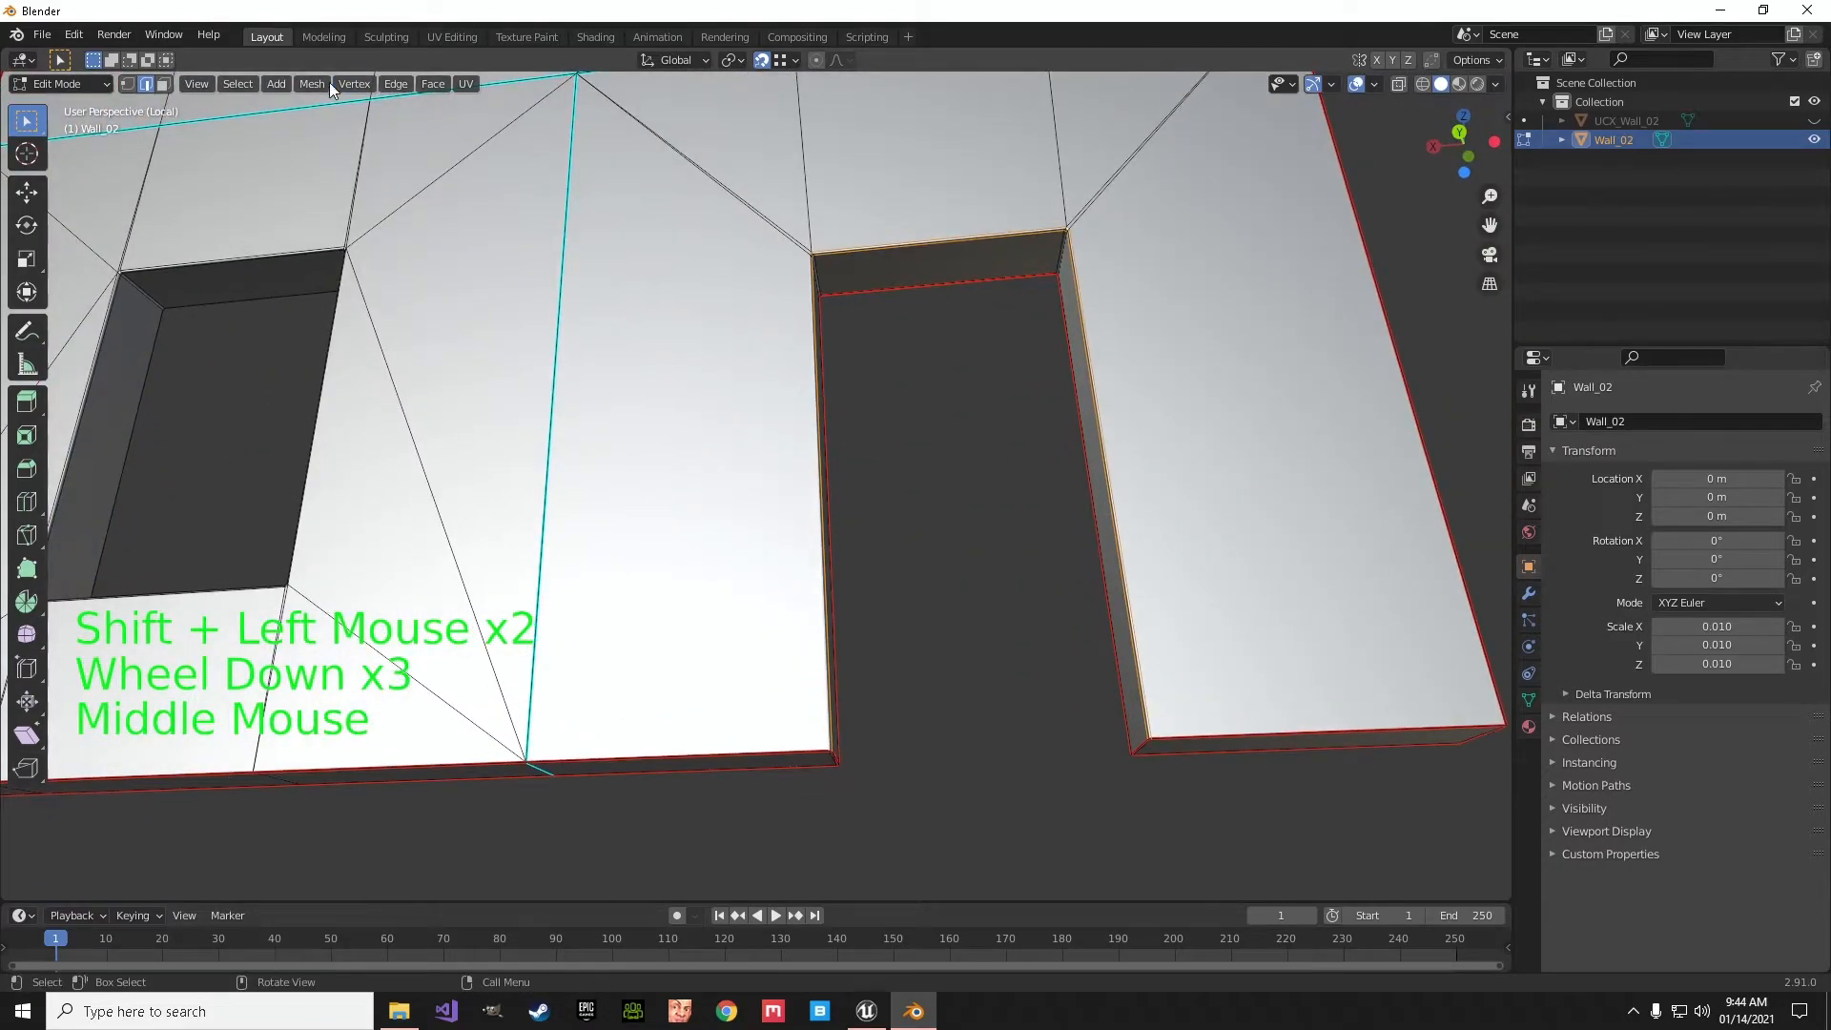
left_click(389, 83)
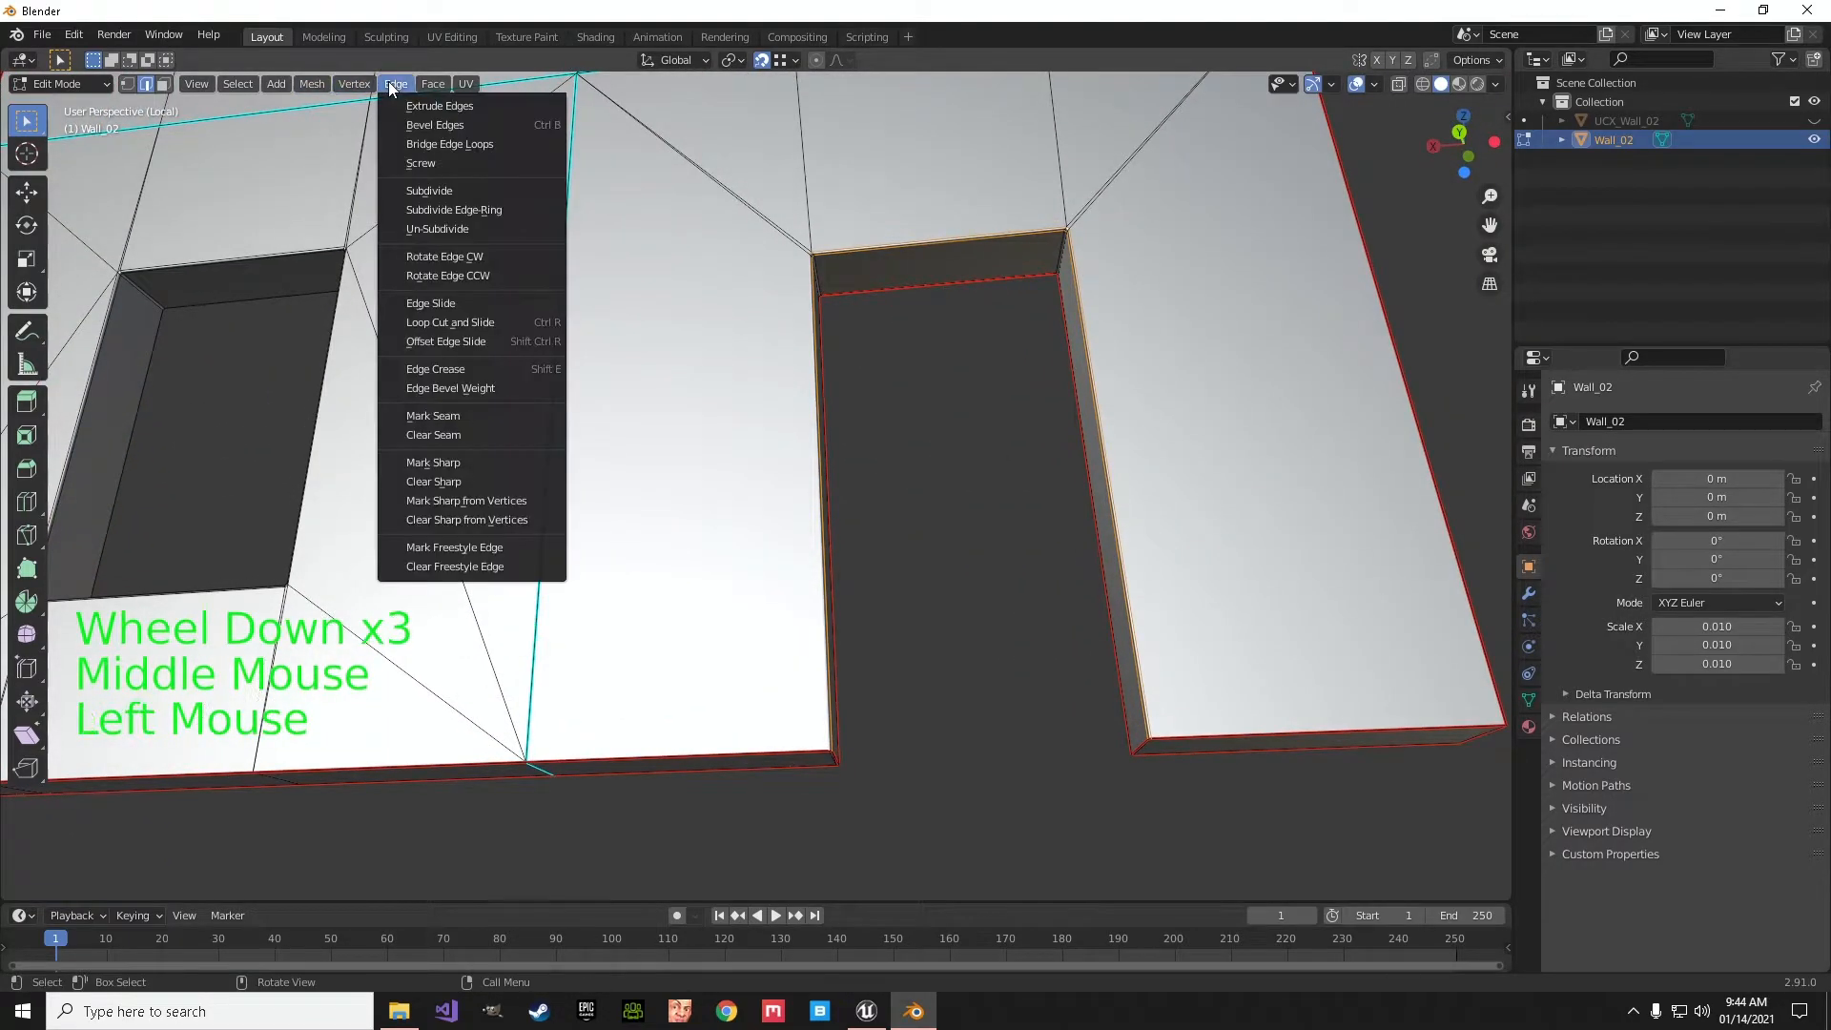
left_click(437, 413)
- Select all edges around the lower window opening on this wall face and mark them as a seam
middle_click_drag(977, 524, 773, 404)
left_click(763, 315, "alt")
left_click(760, 329, "alt+shift")
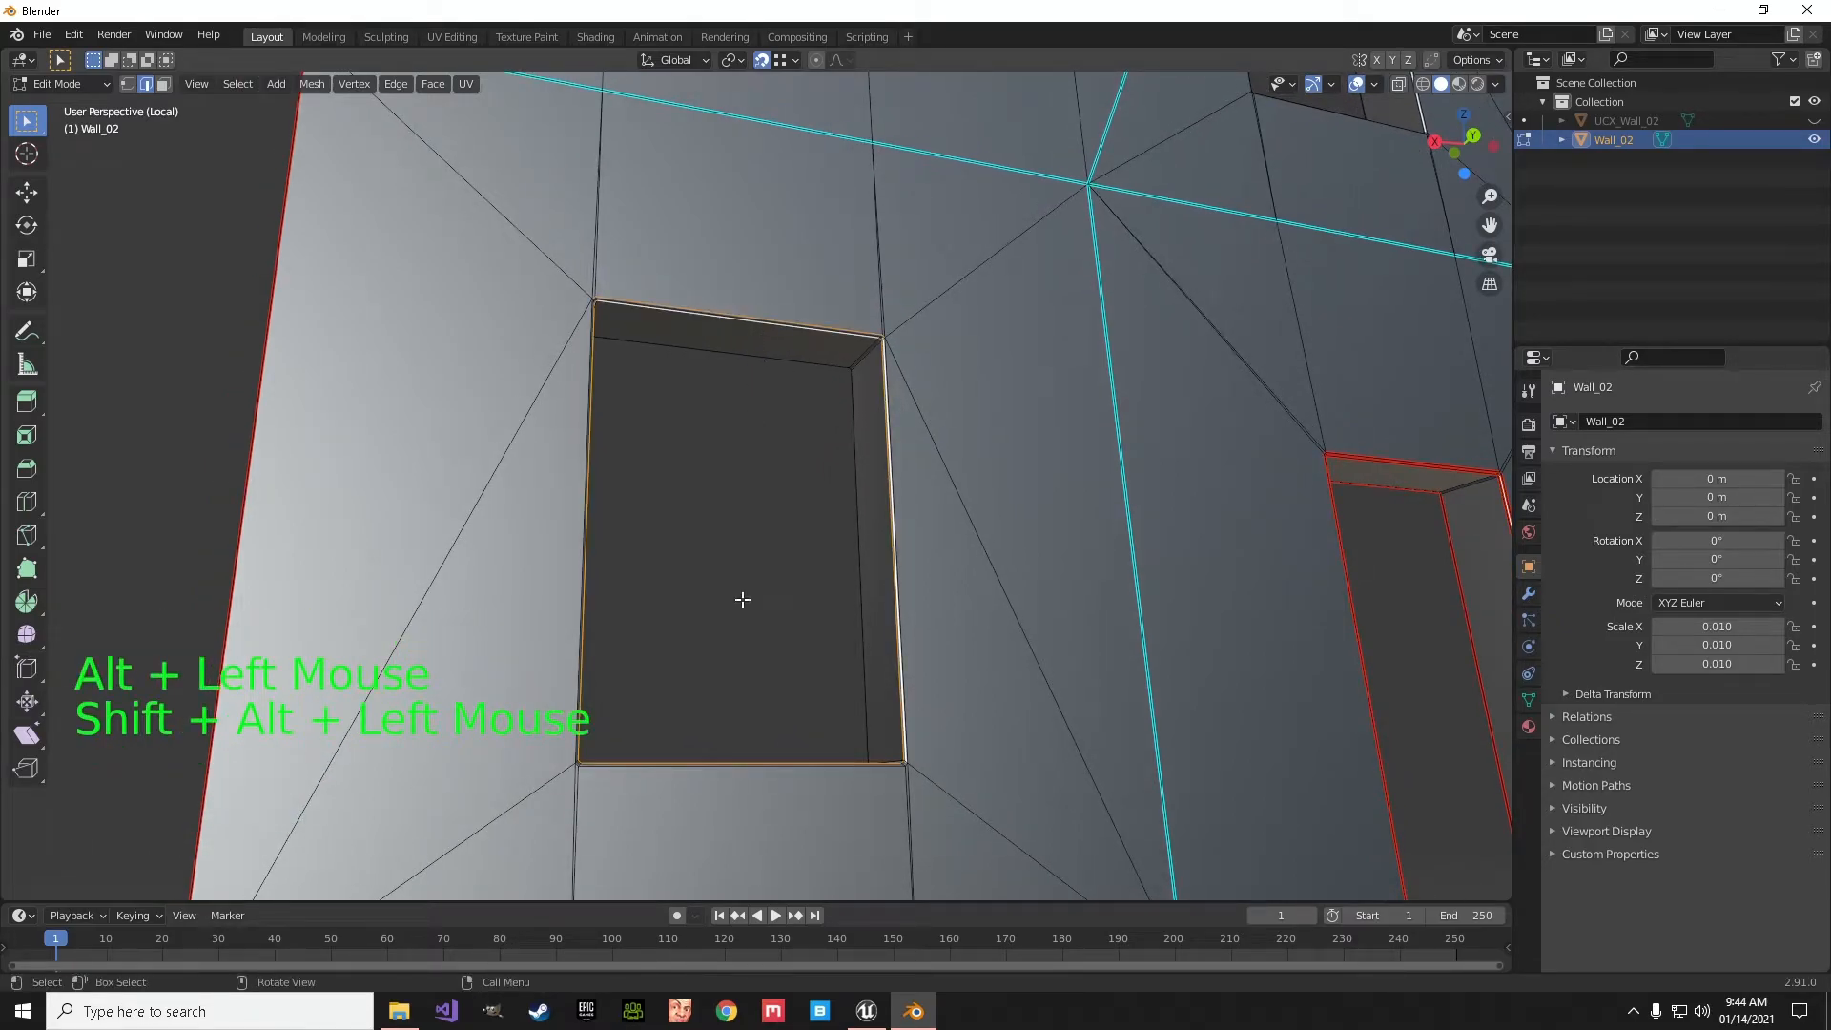
left_click(751, 784, "alt+shift")
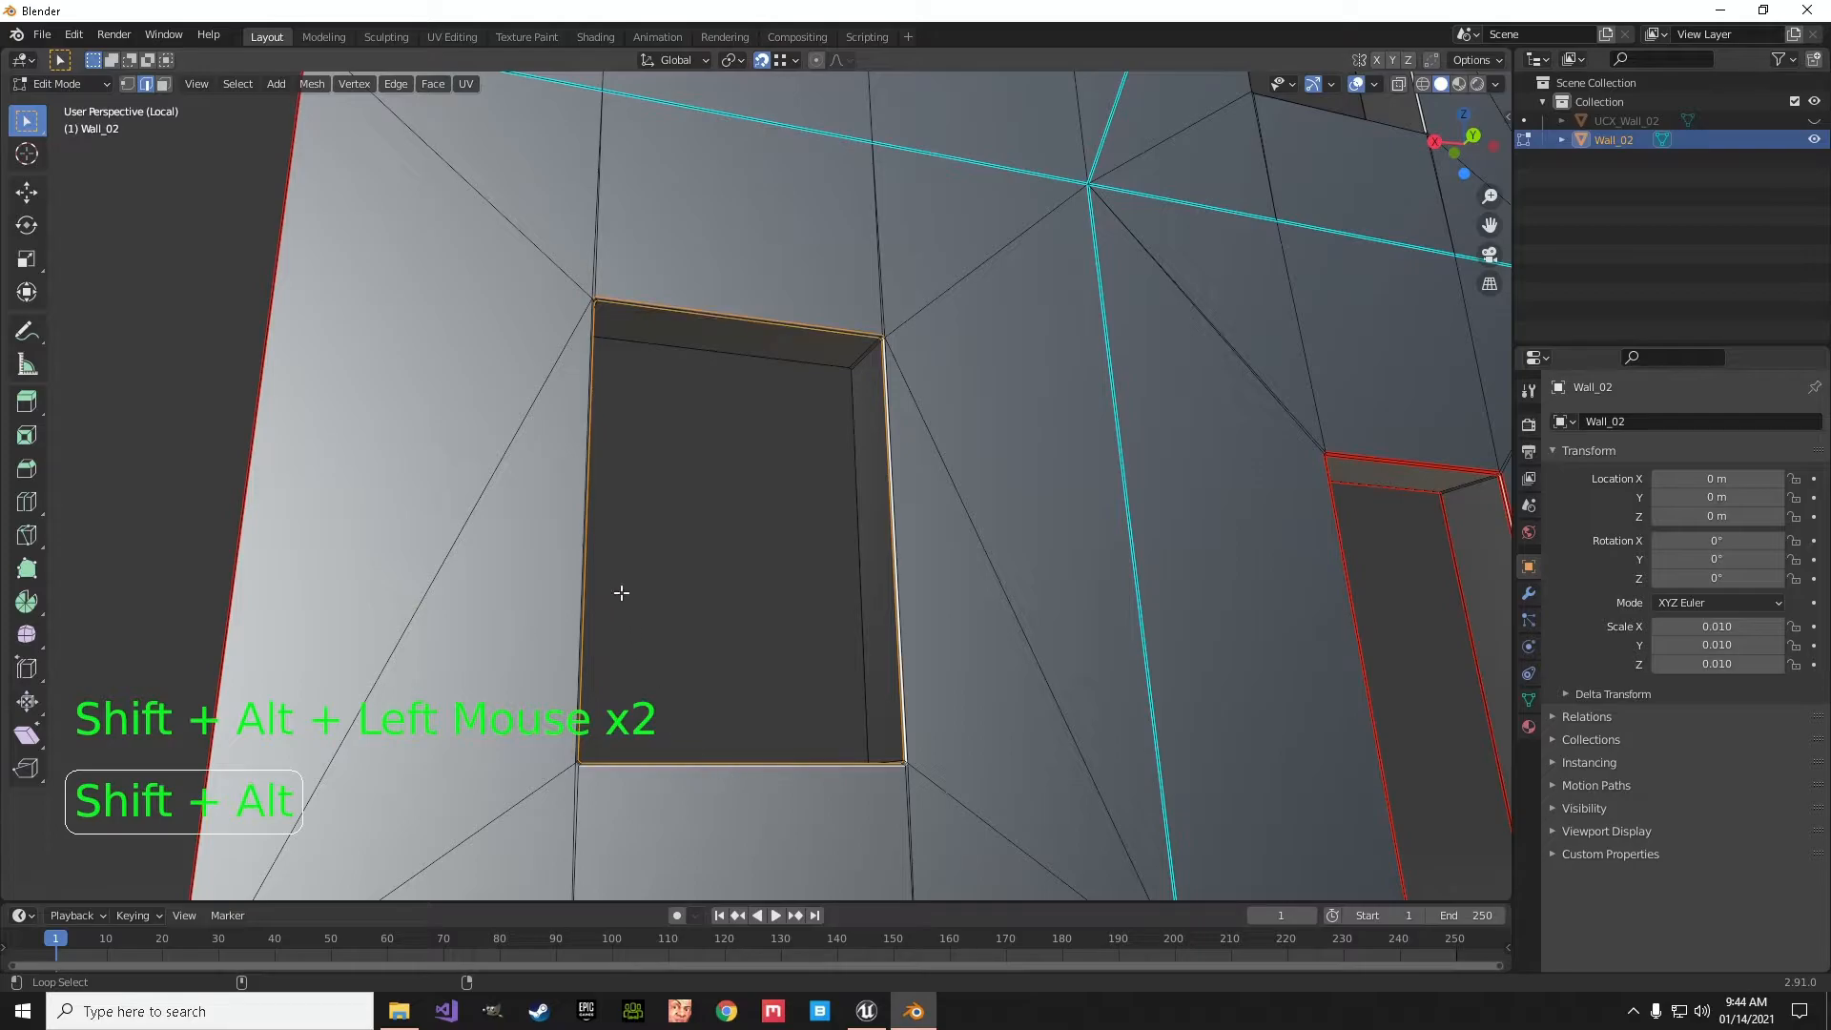
left_click(575, 544, "alt+shift")
left_click(908, 580, "alt+shift")
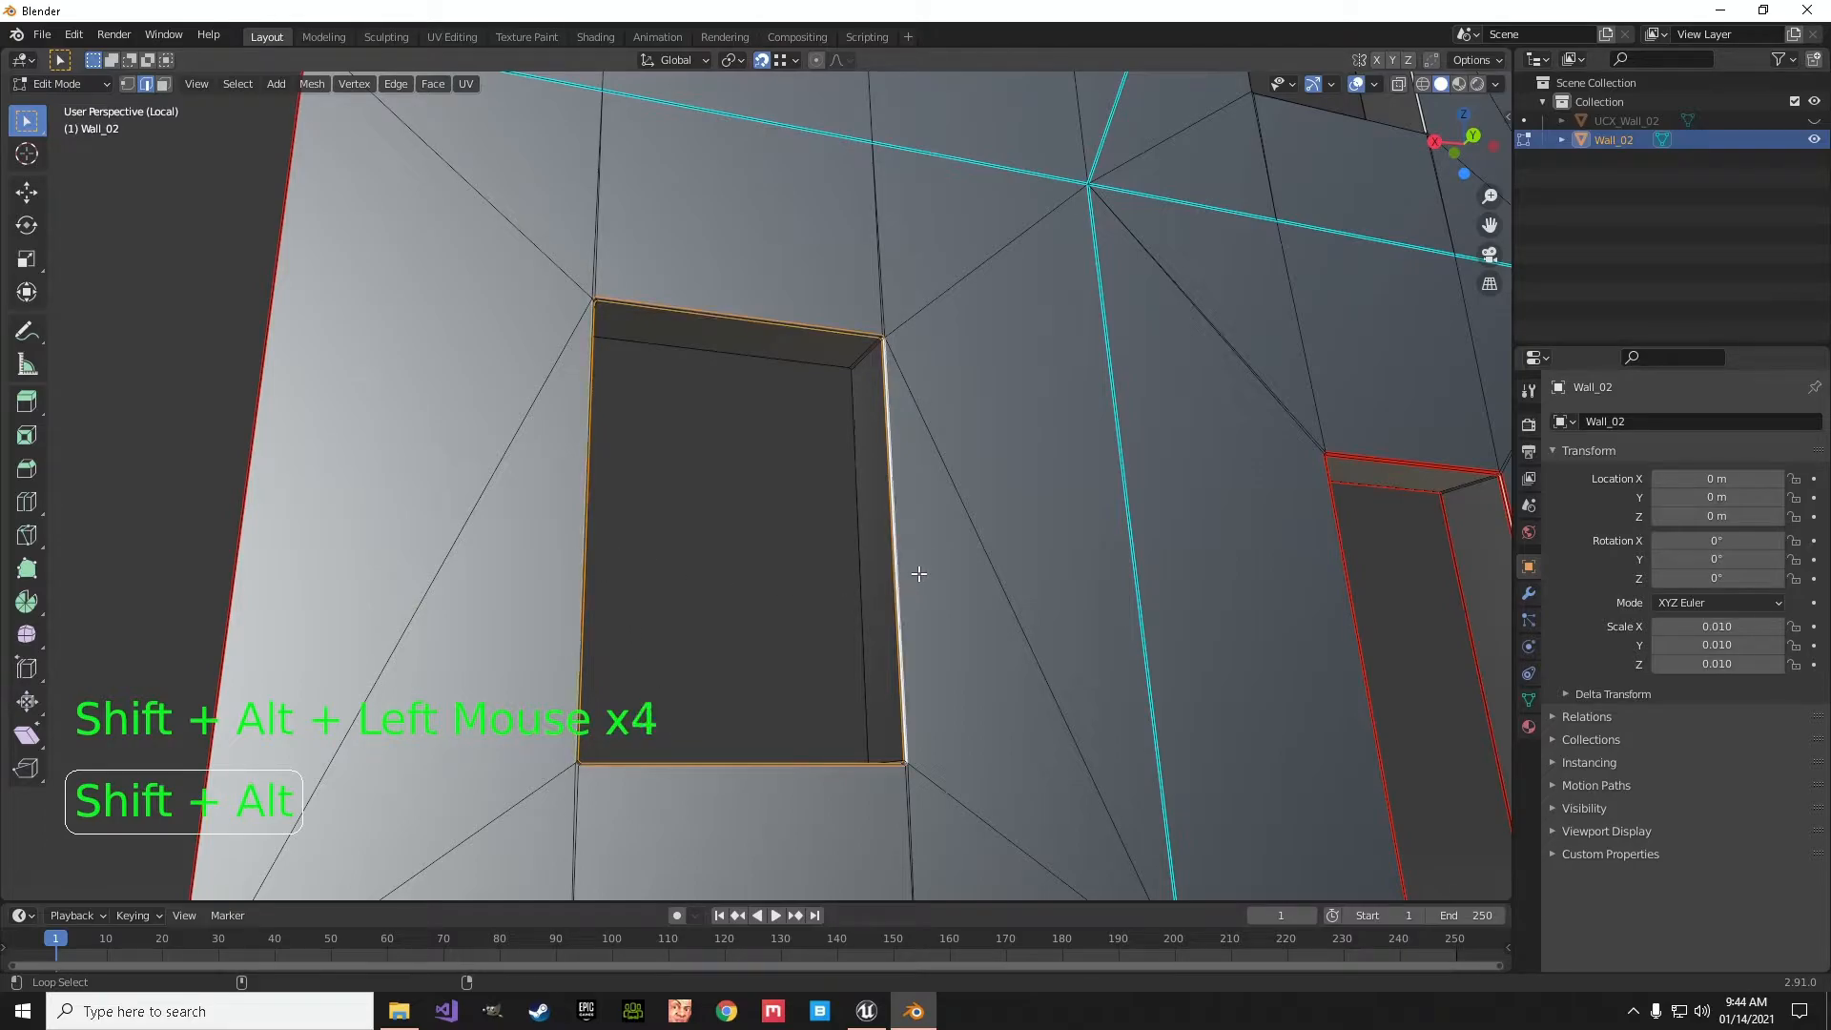
left_click(396, 84)
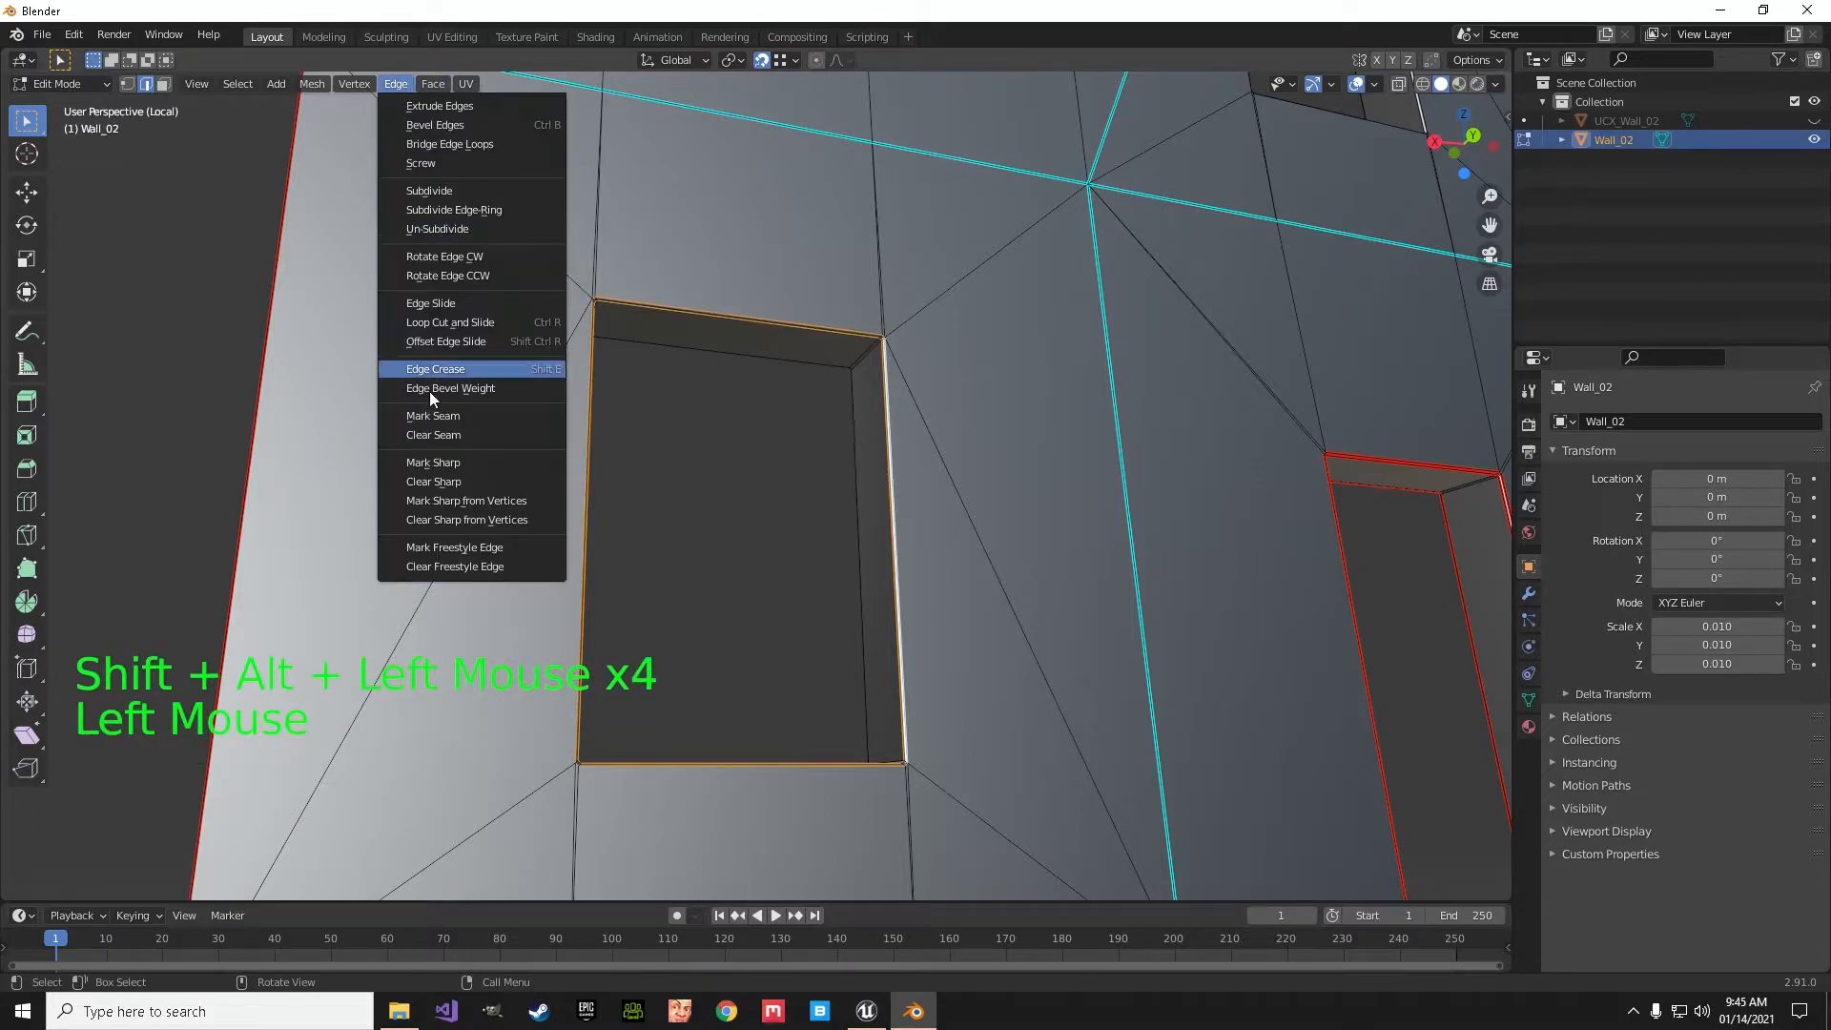
left_click(432, 415)
- On the opposite wall face, select all edges around the lower window opening and mark them as a seam
middle_click_drag(777, 434, 1062, 674)
scroll(528, 368, "up", 6)
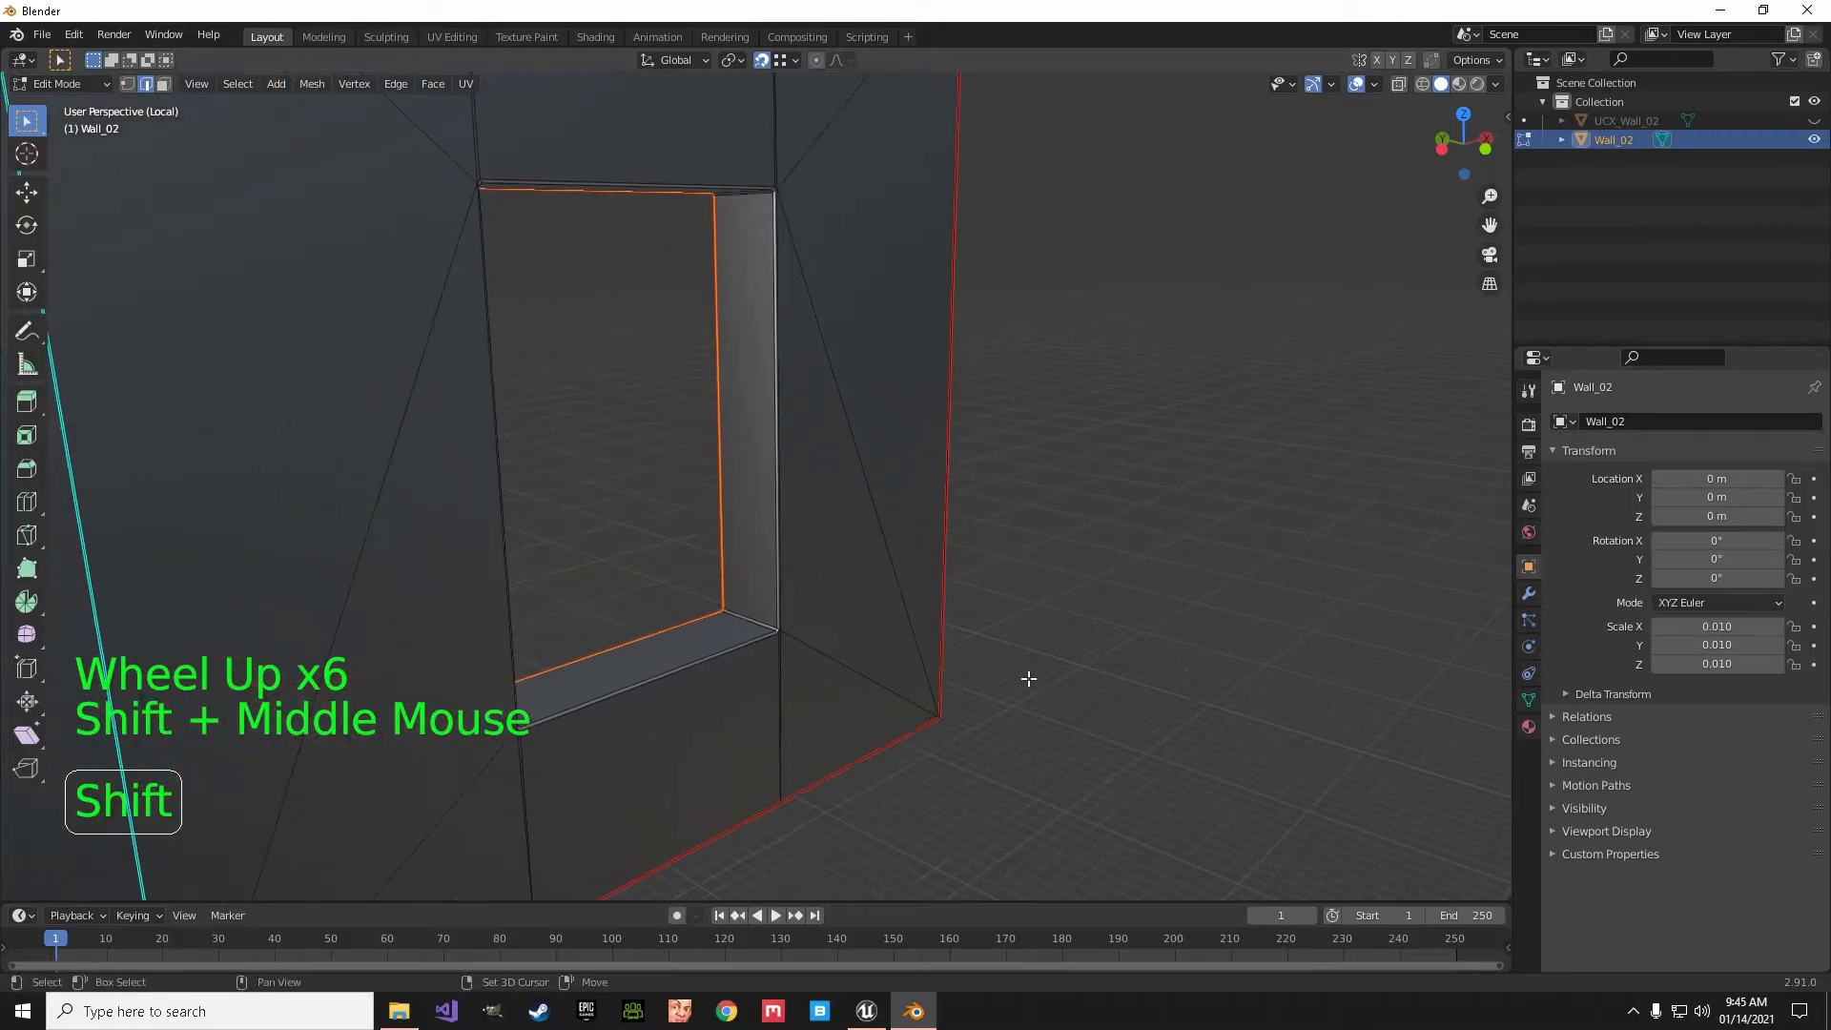
left_click(680, 664, "alt")
left_click(693, 683, "alt+shift")
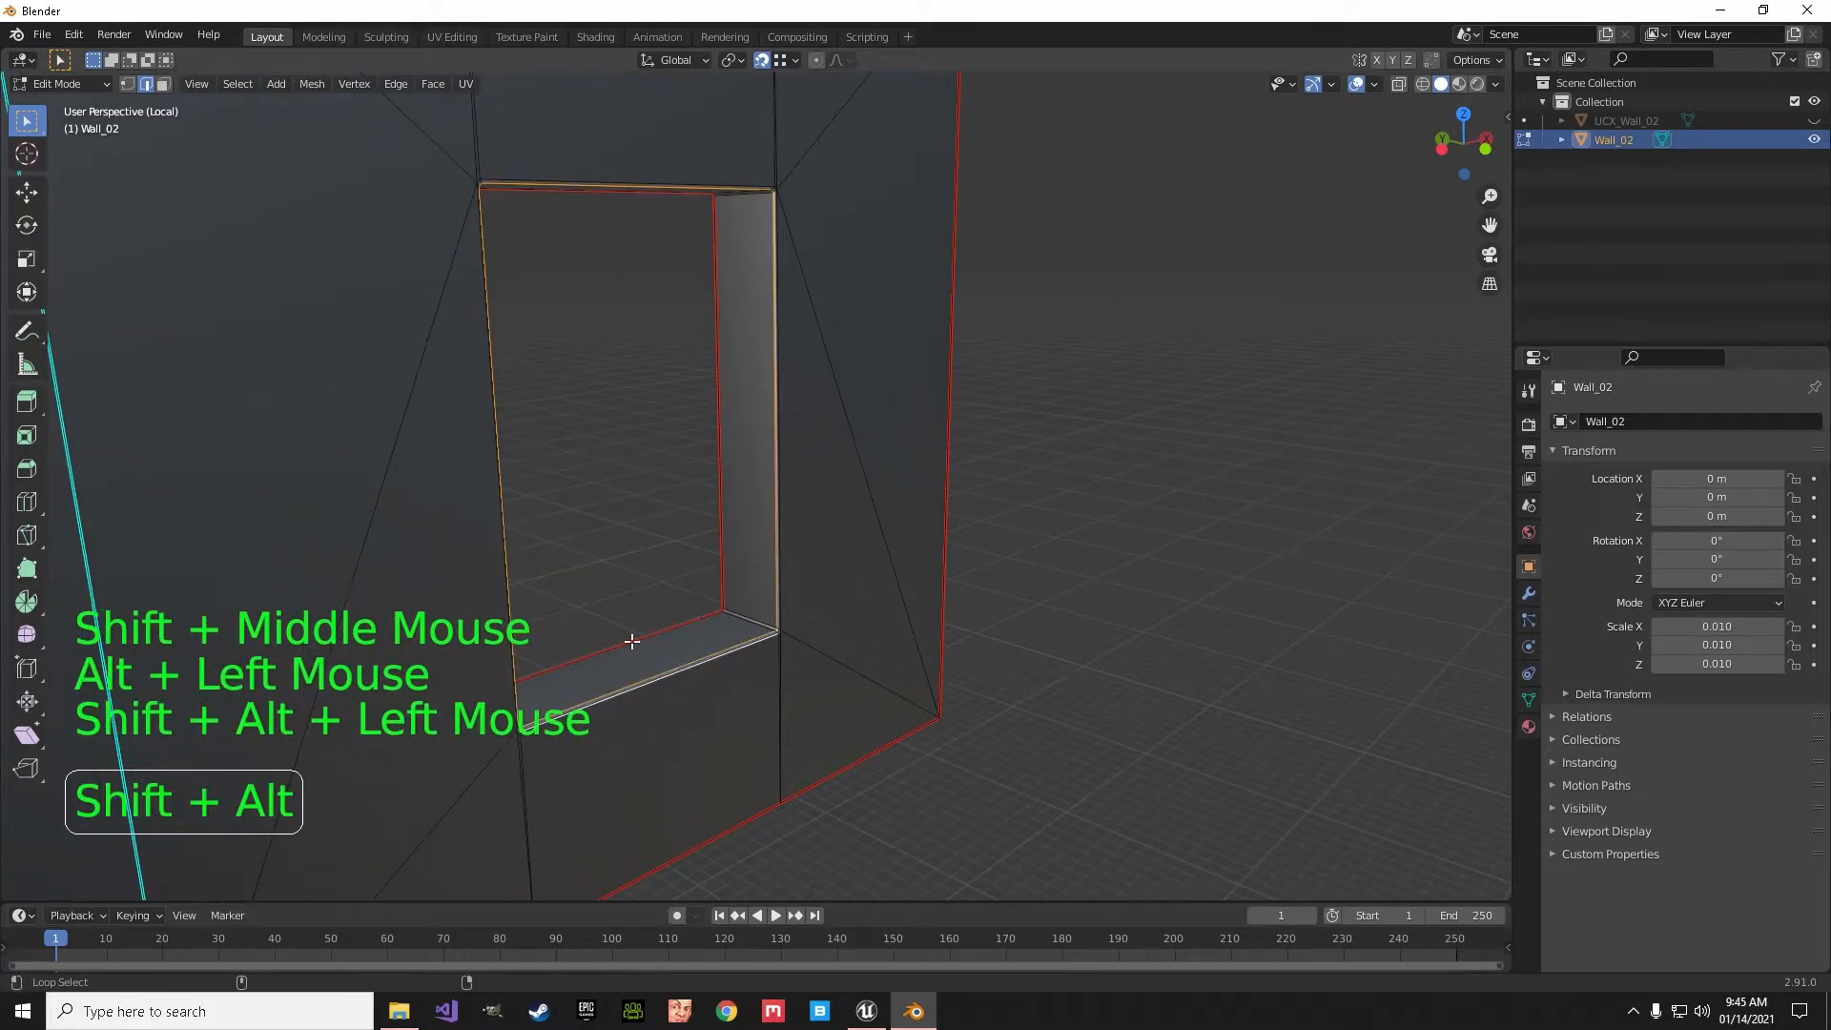
left_click(488, 350, "alt+shift")
left_click(606, 173, "alt+shift")
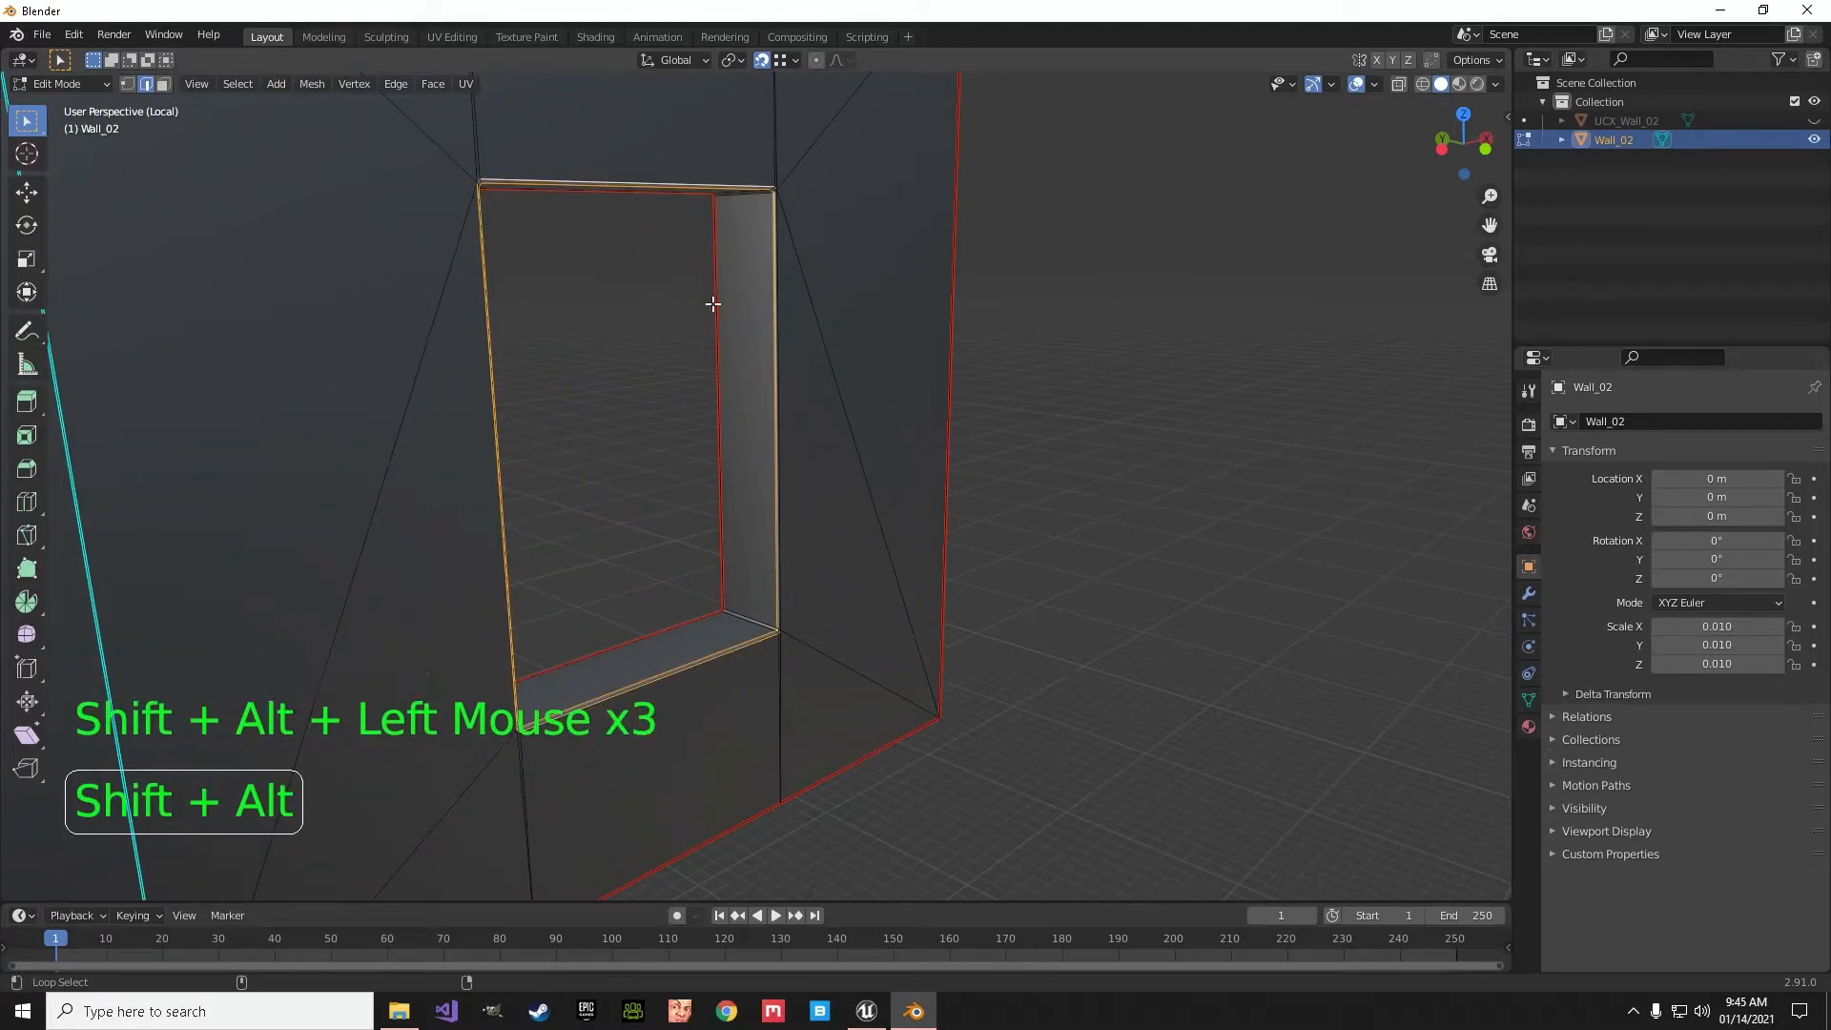
left_click(799, 434, "alt+shift")
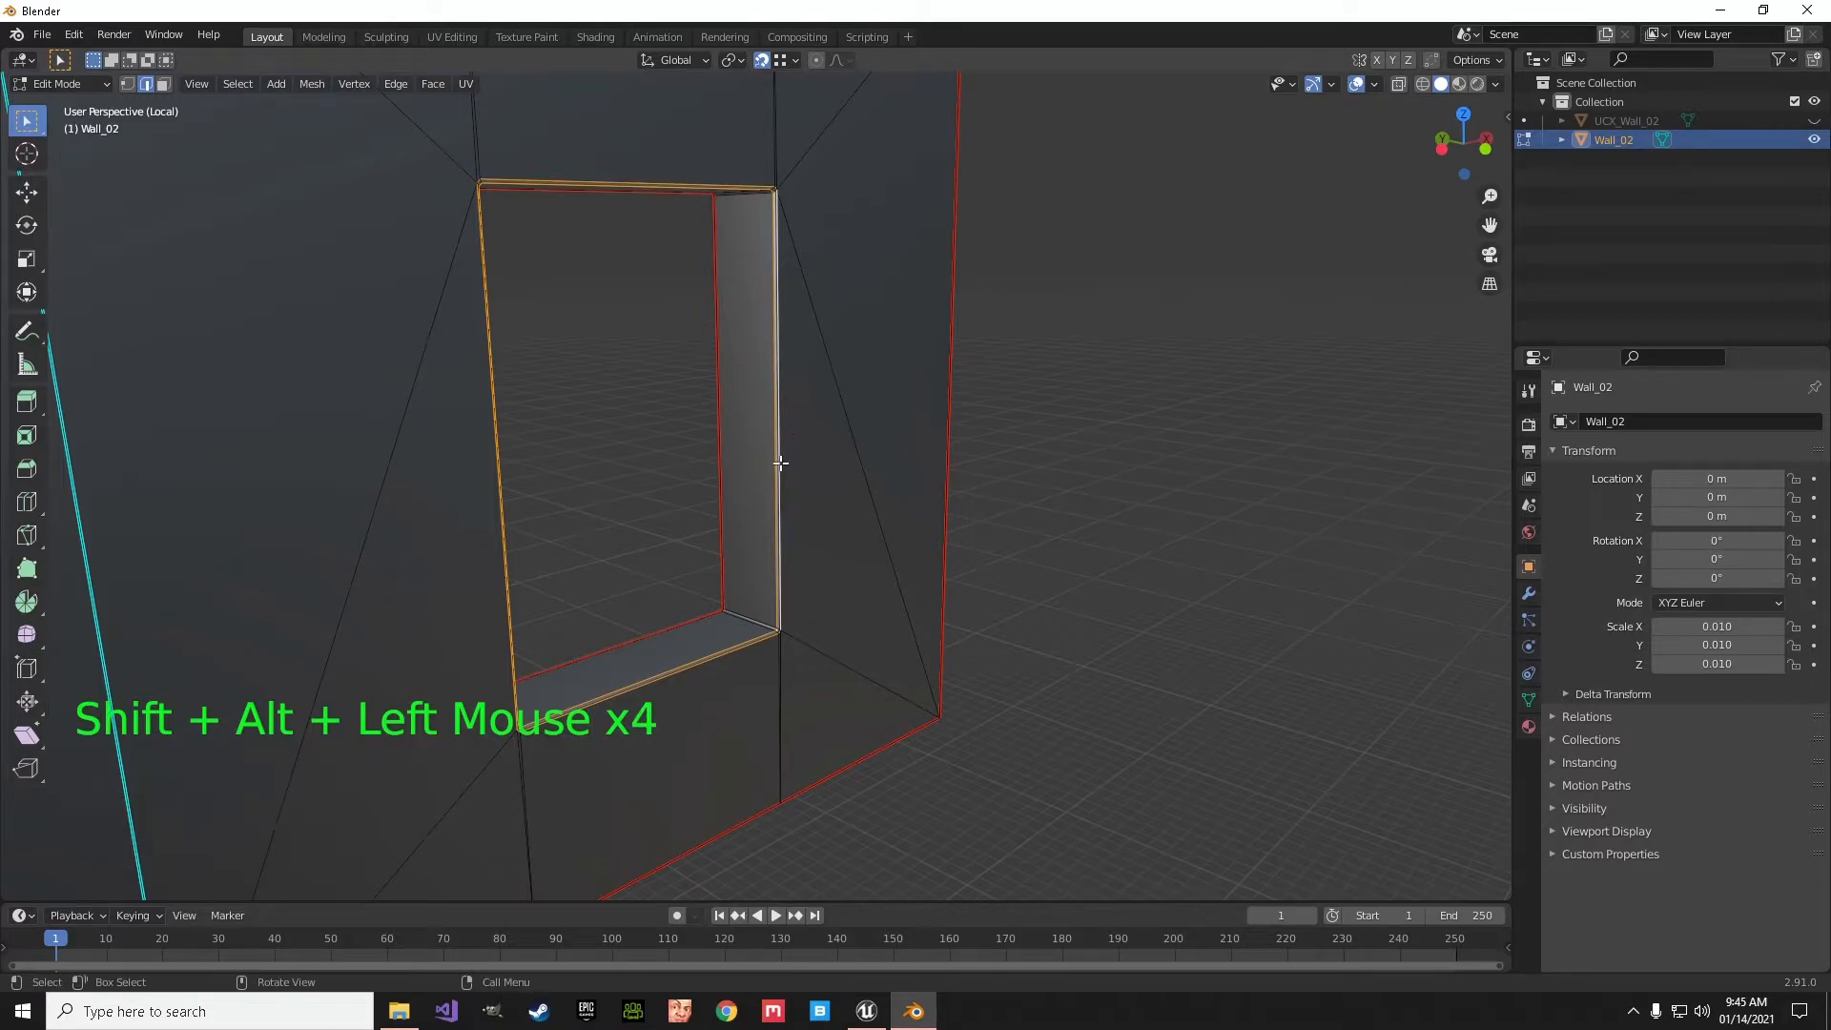
left_click(396, 84)
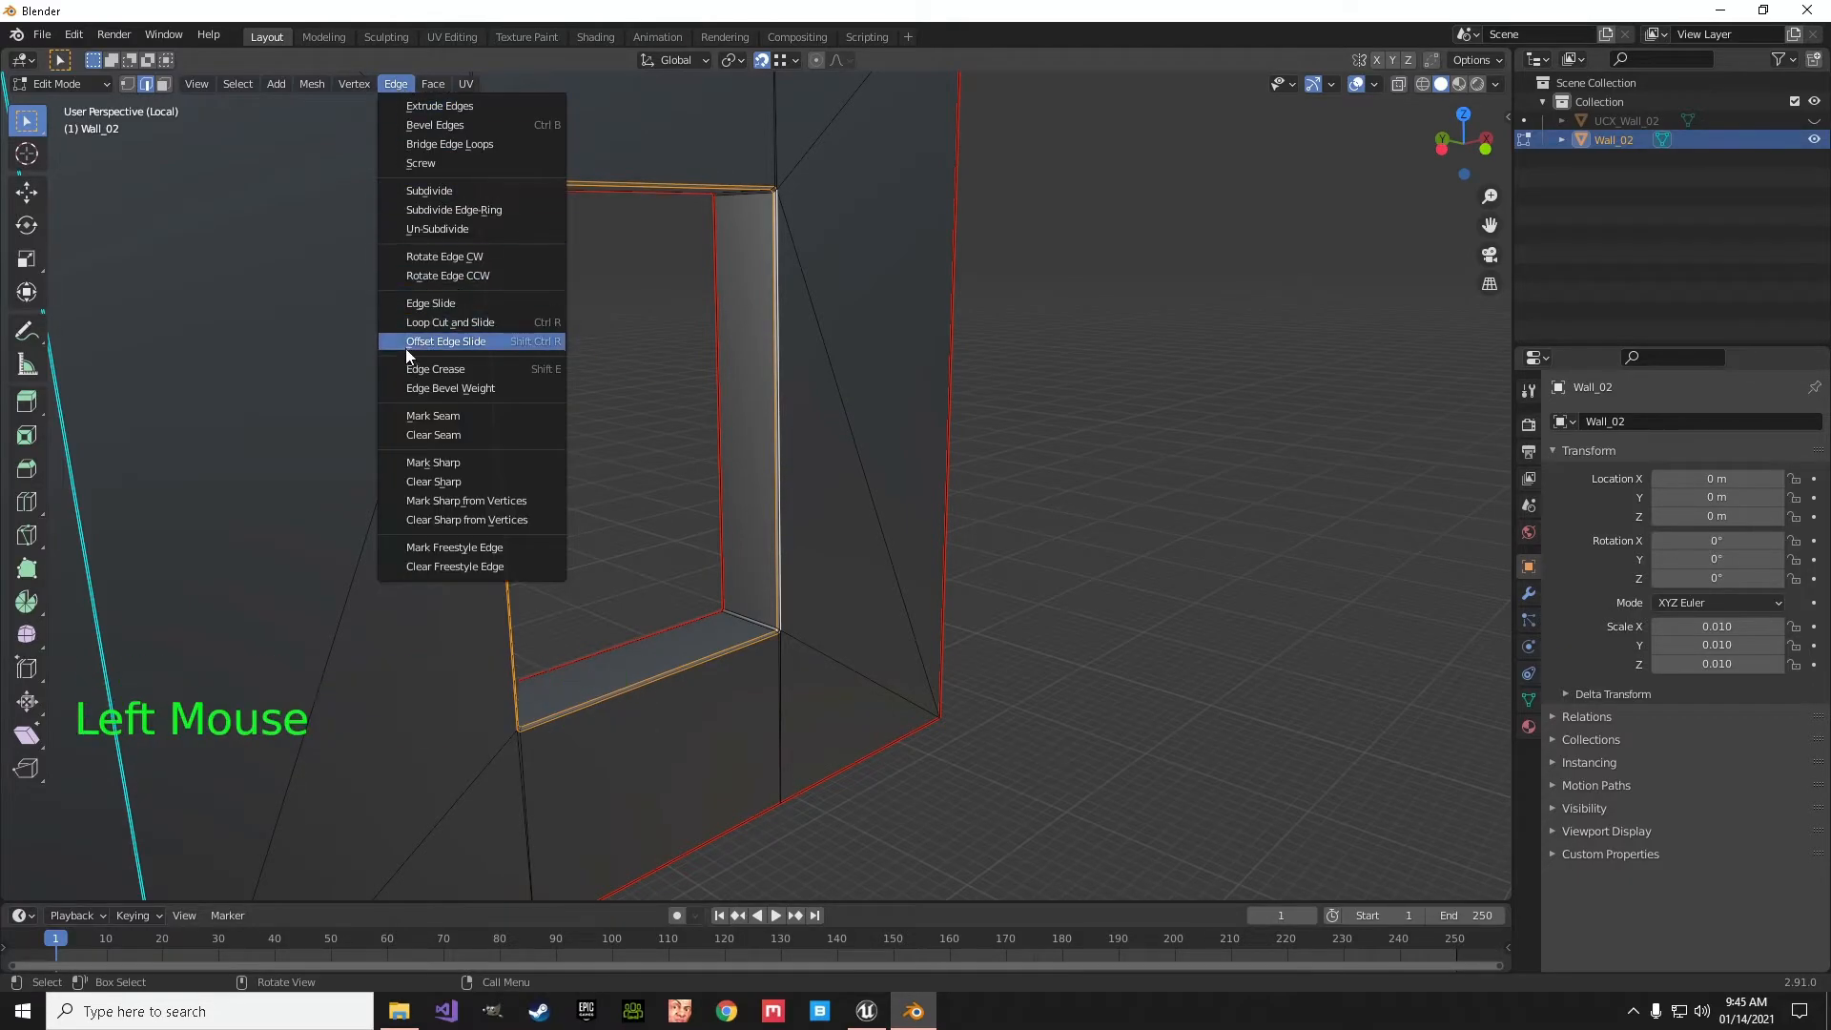
left_click(431, 414)
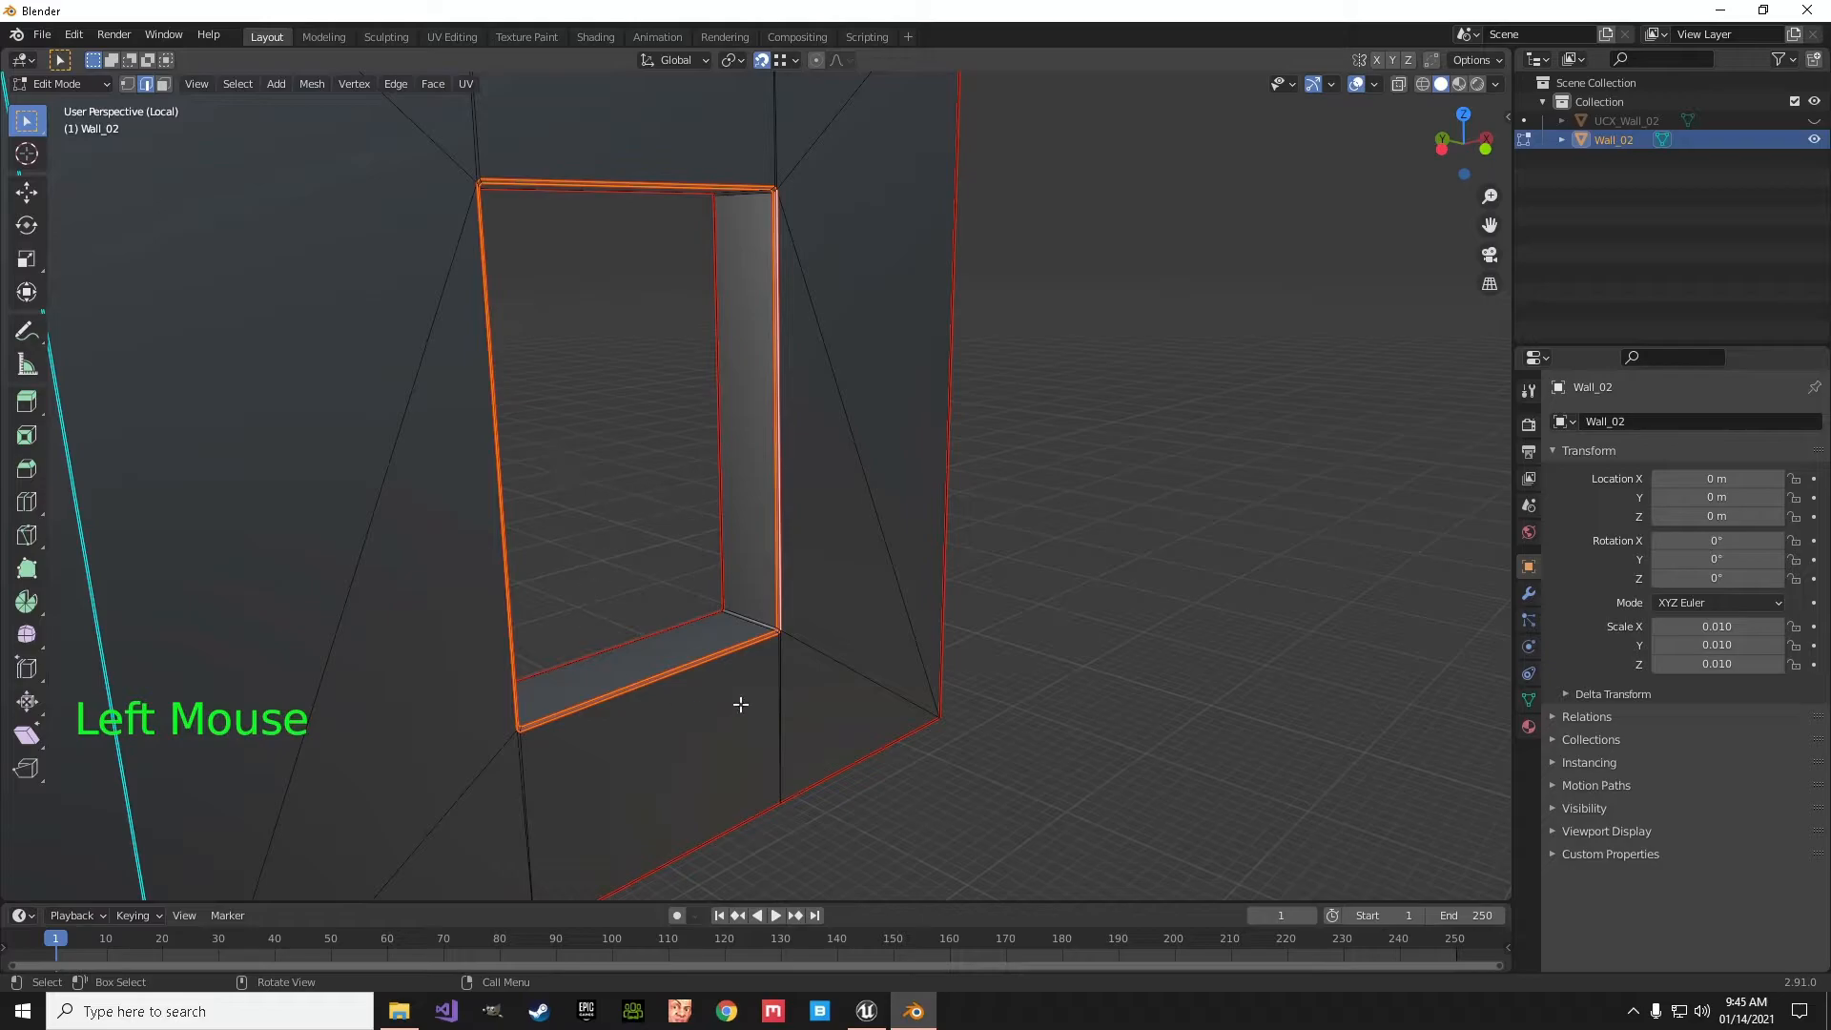
- Mark the edge across the wall's thickness at the lower window's sill corner as a seam
left_click(751, 631)
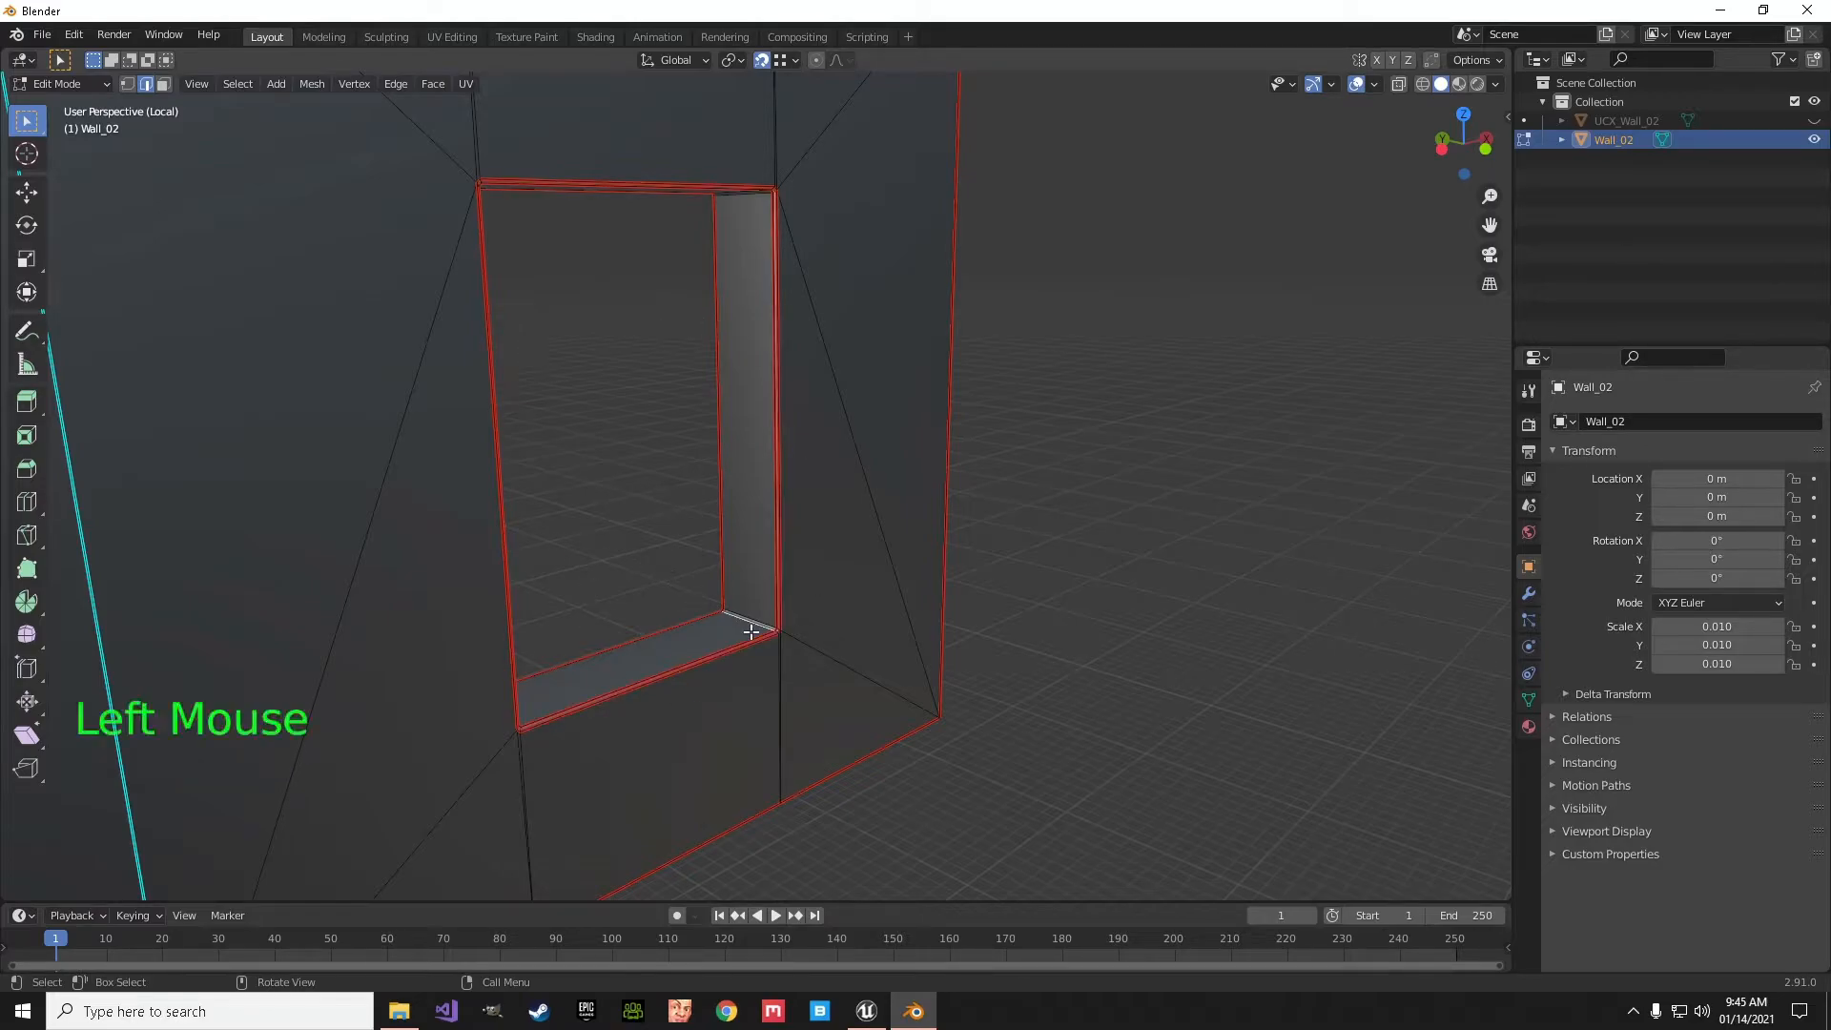
left_click(394, 86)
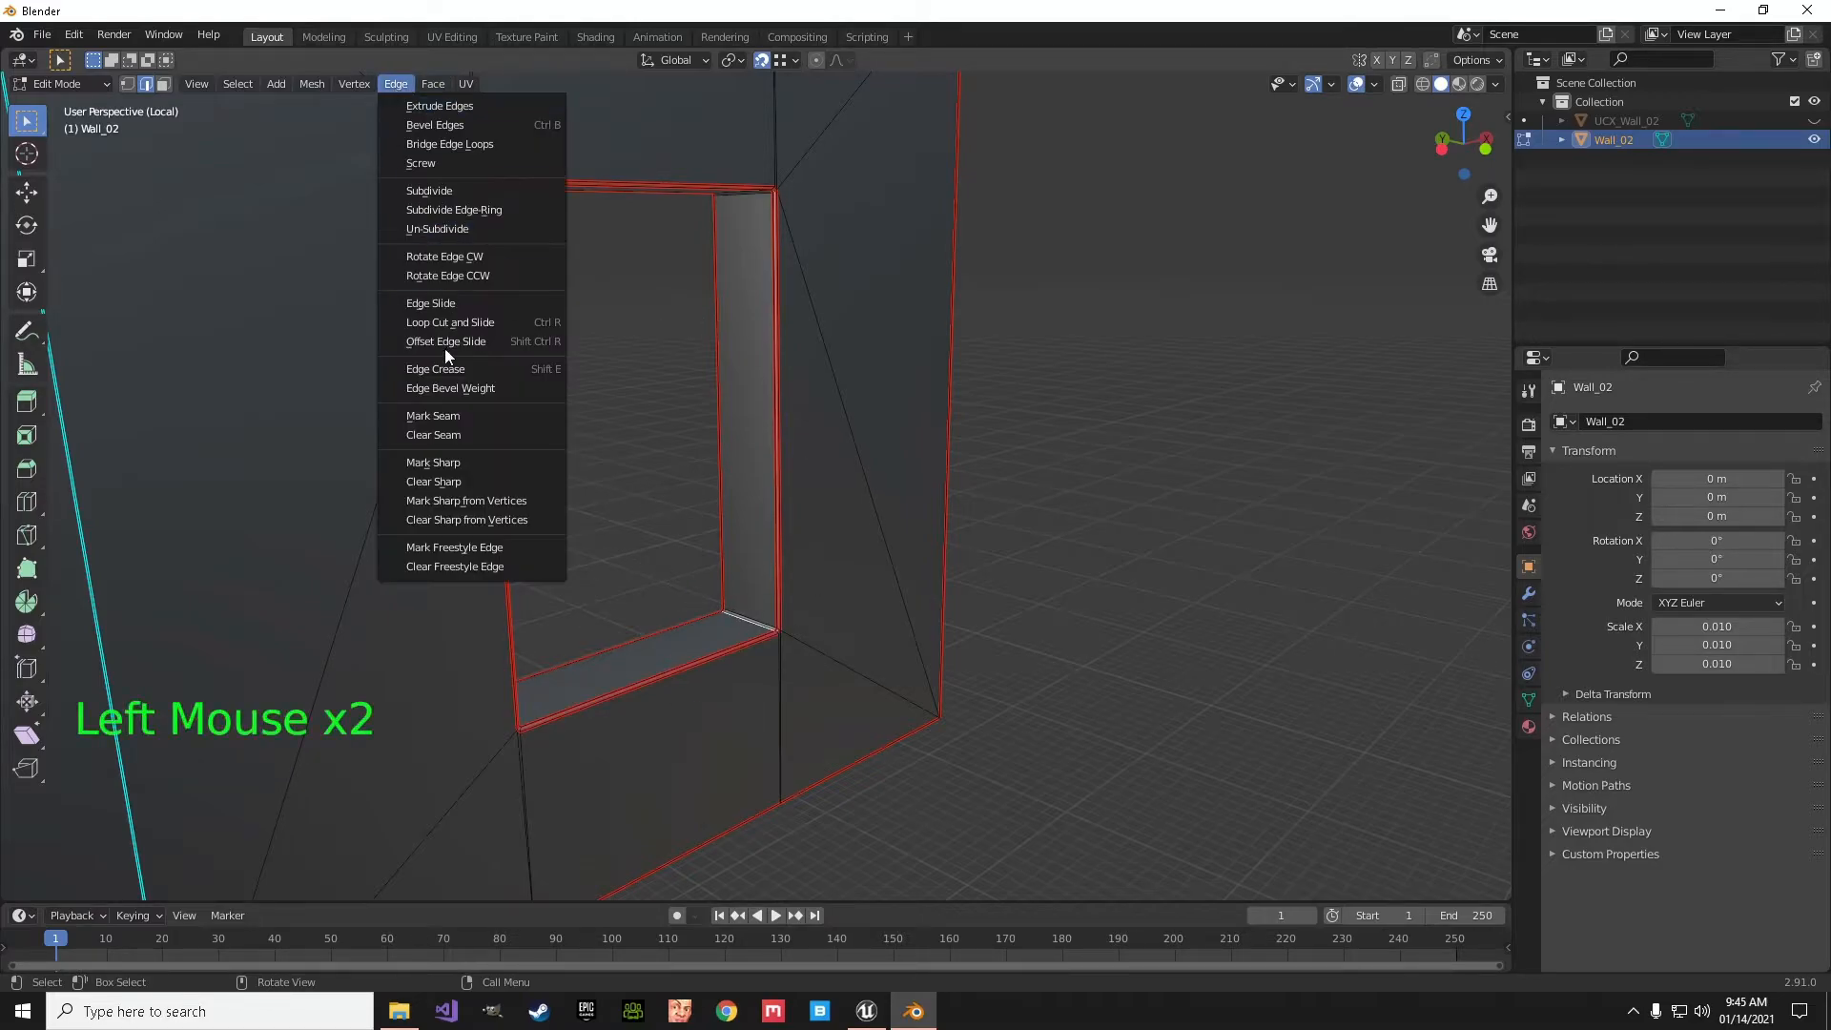
left_click(441, 417)
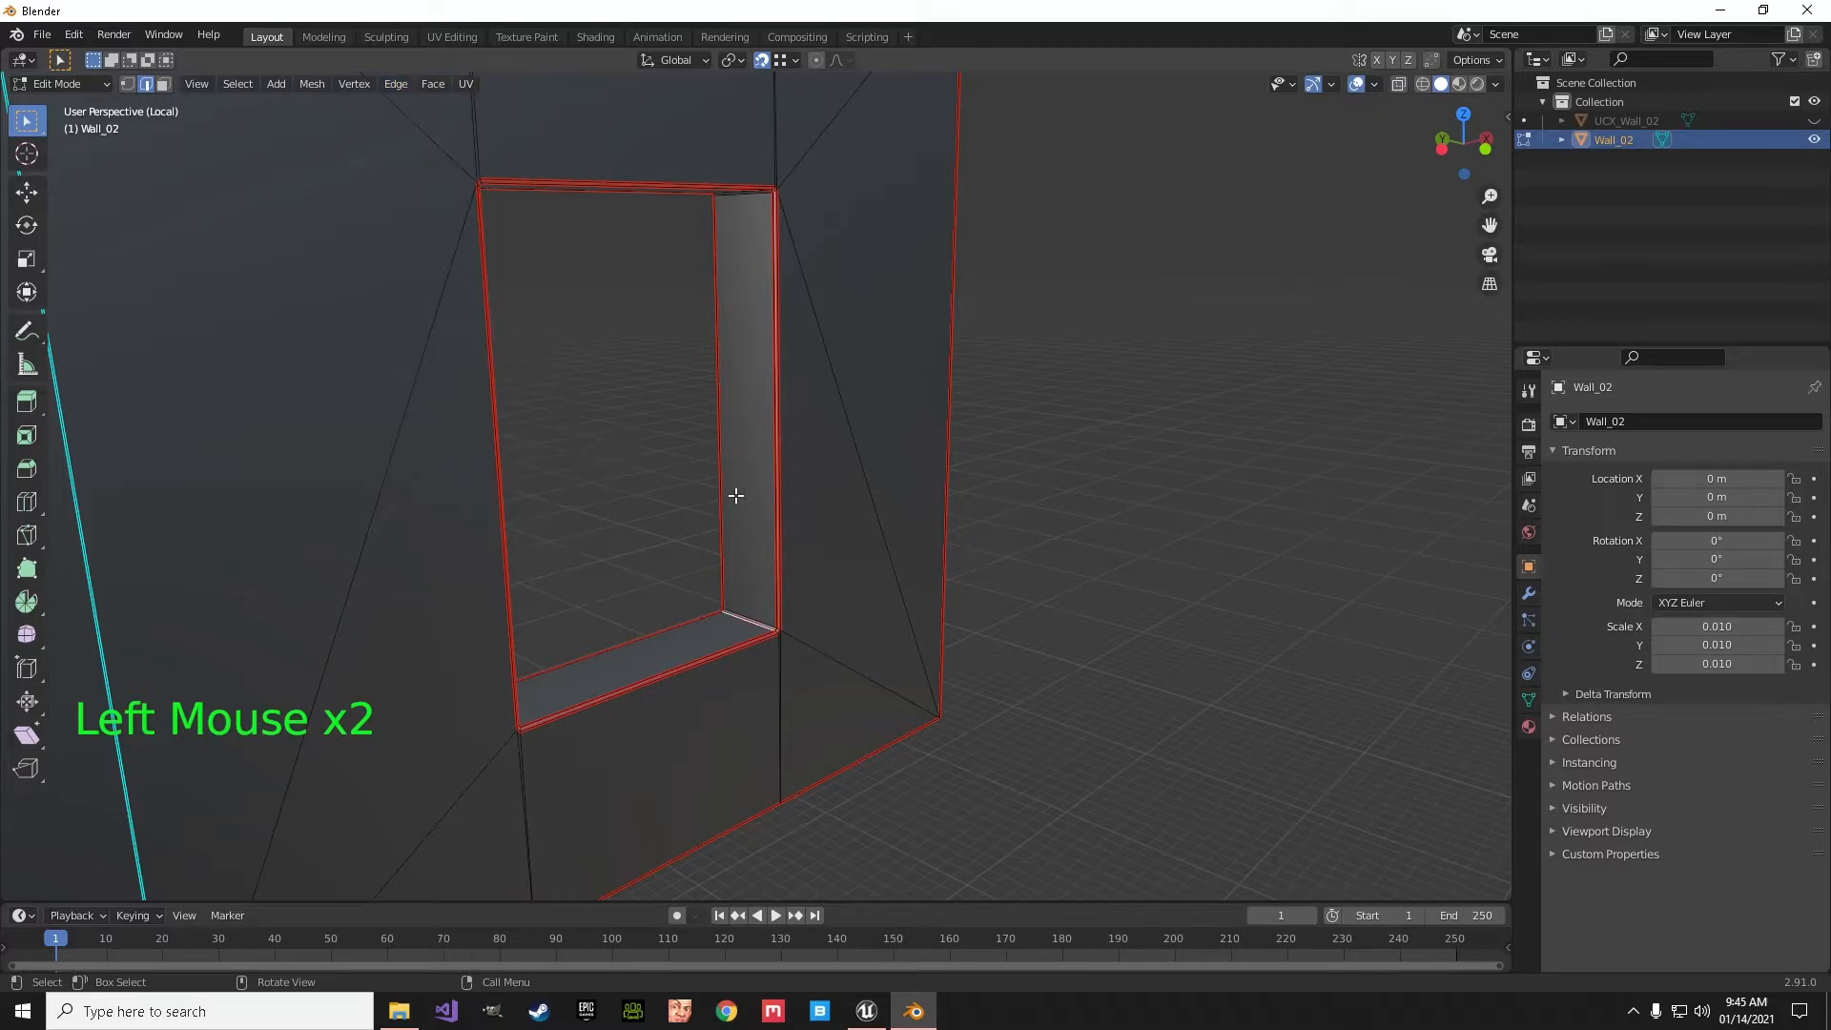
- Select all edges around the upper window opening on this wall face and mark them as a seam
scroll(744, 498, "up", 6)
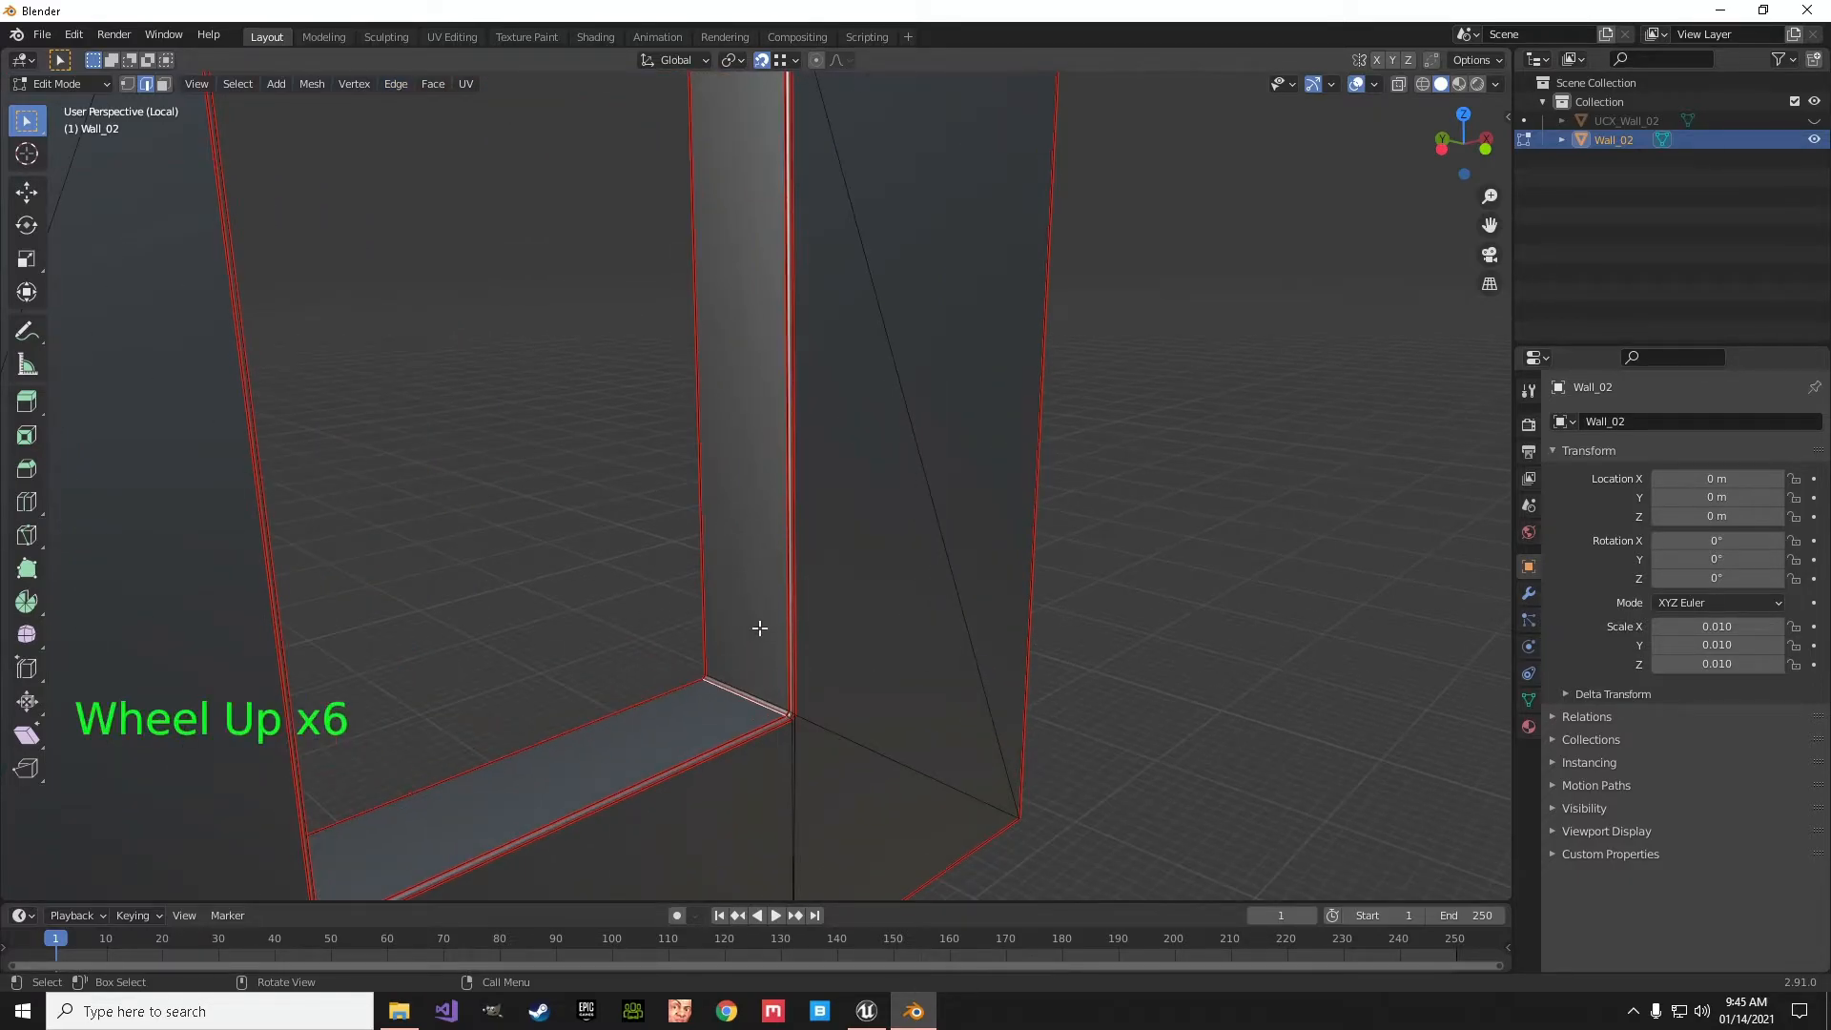
middle_click_drag(801, 640, 715, 633)
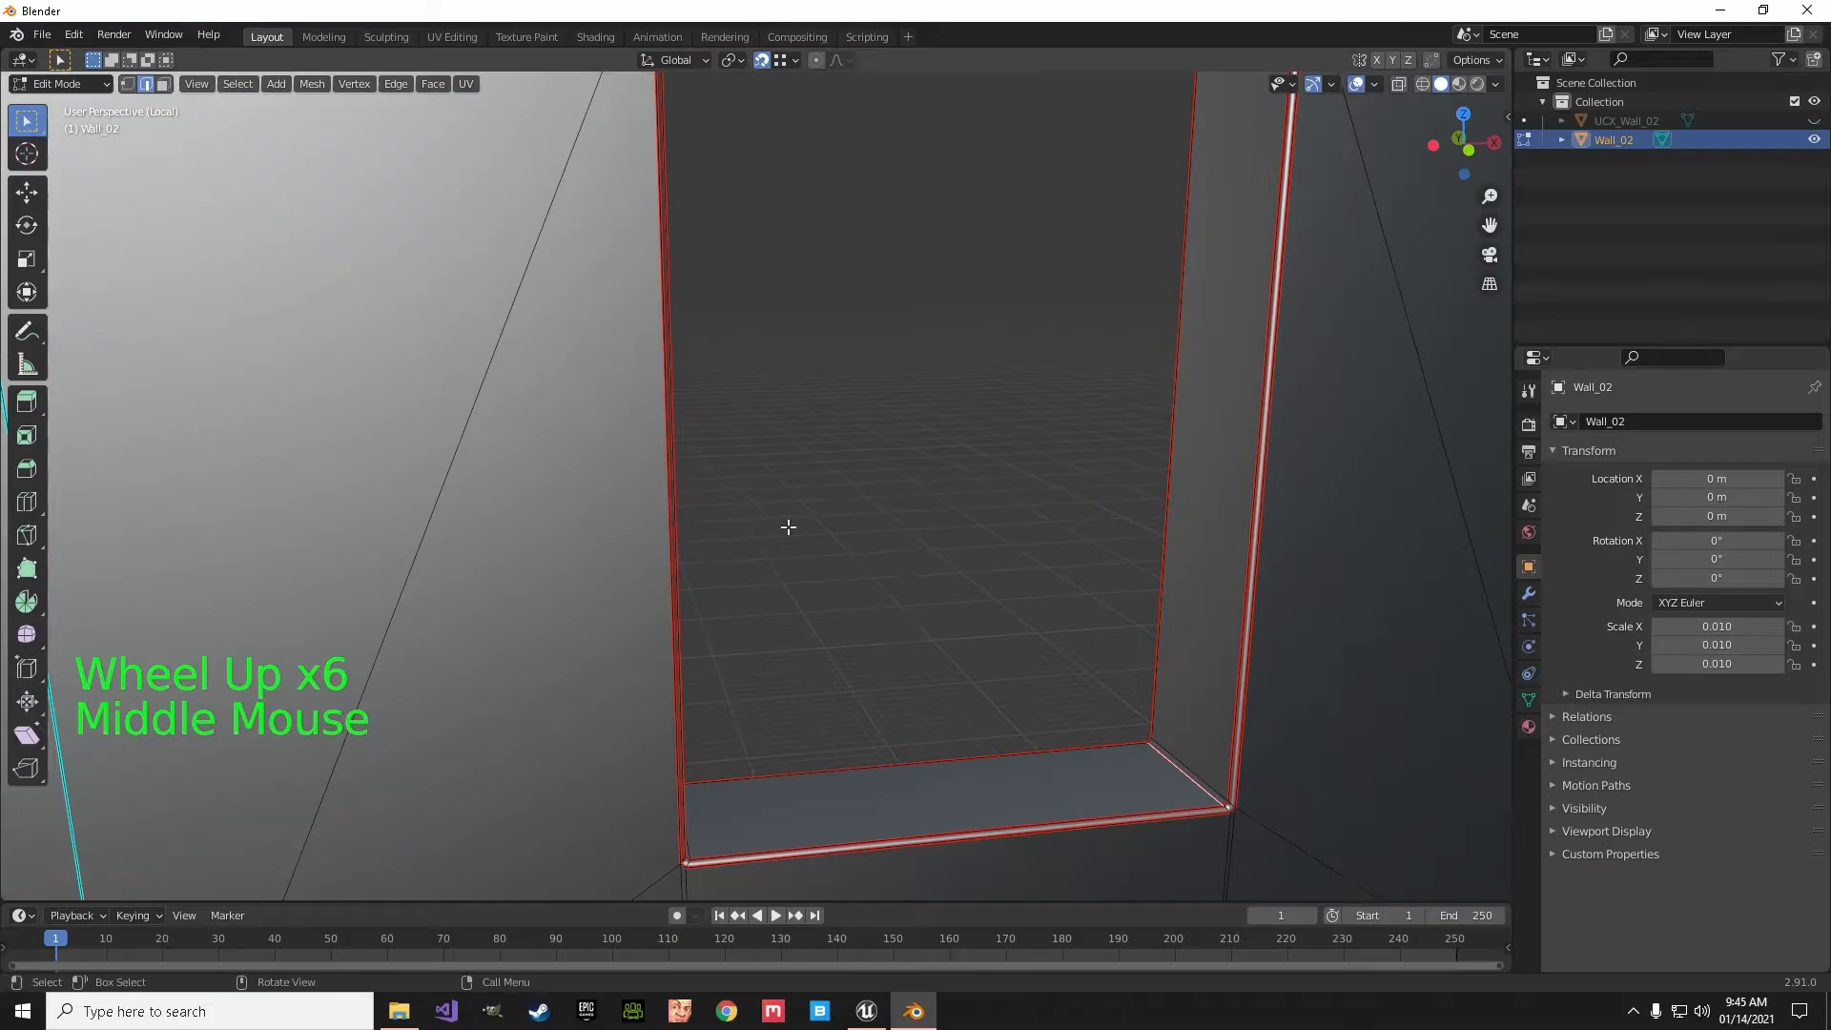
scroll(788, 527, "down", 3)
middle_click_drag(788, 526, 890, 854, "shift")
scroll(890, 677, "down", 9)
scroll(891, 674, "down", 1, "shift")
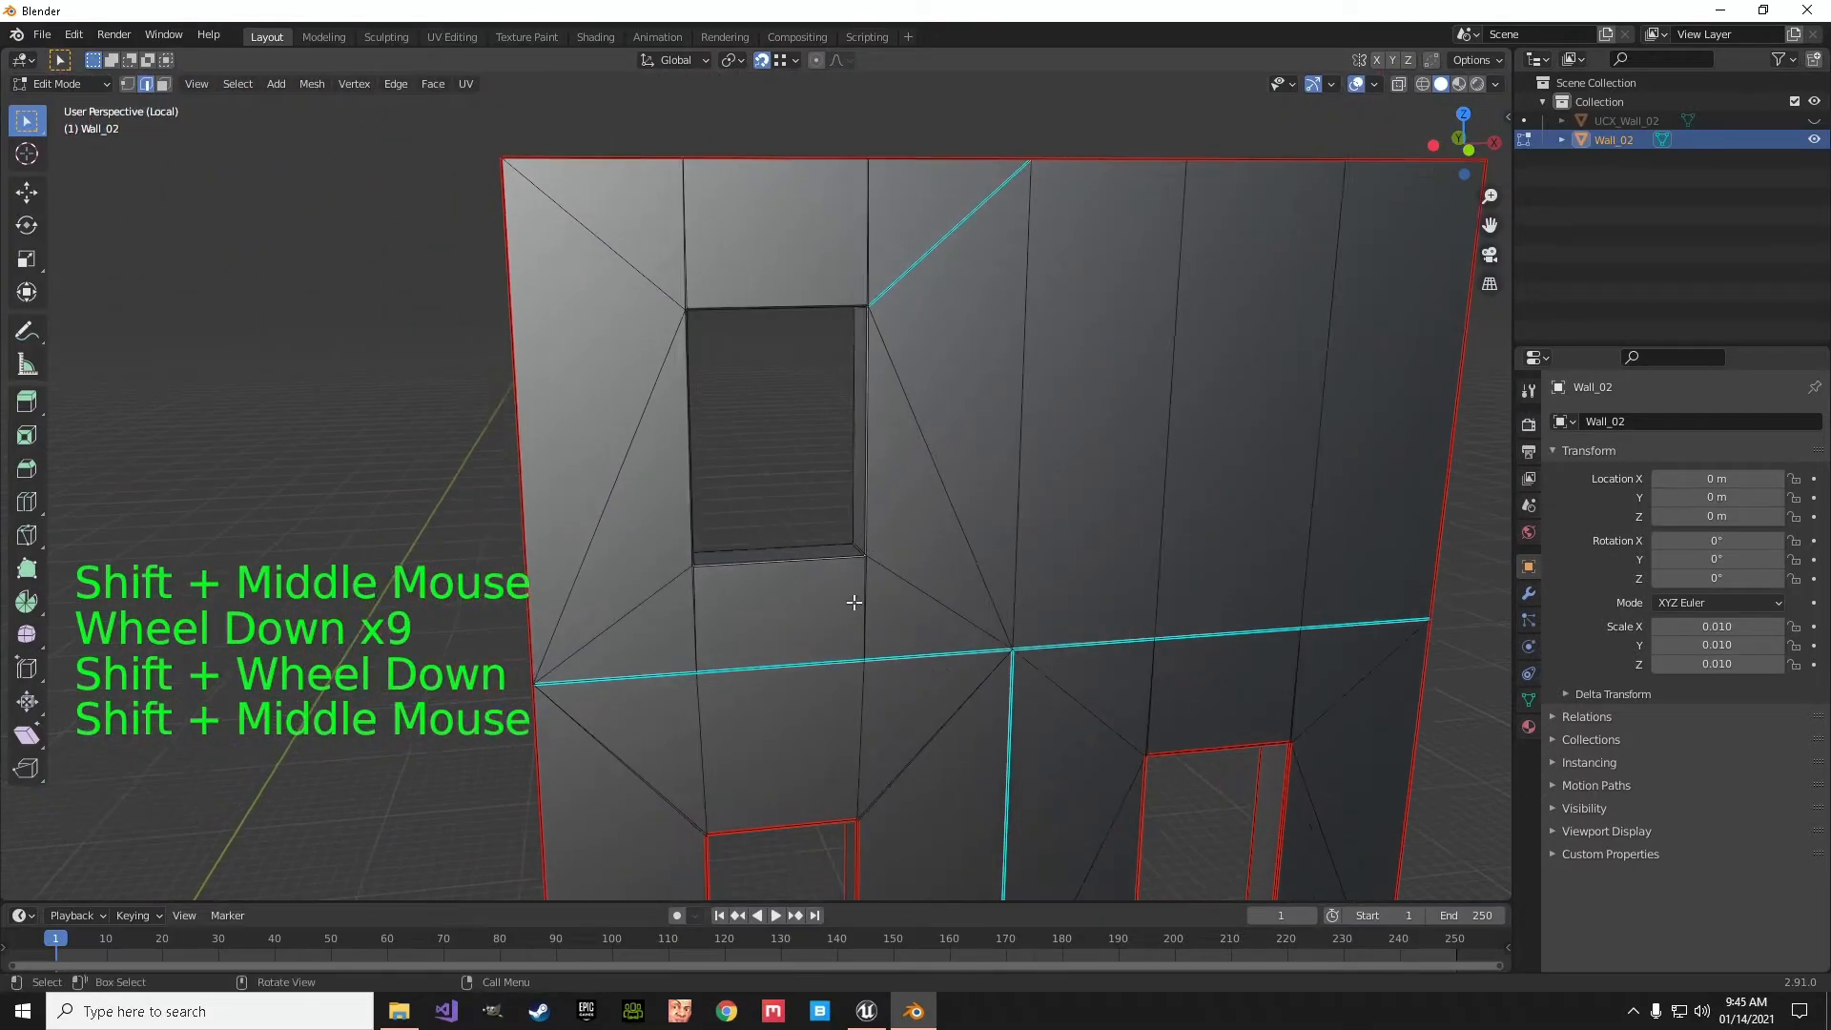
scroll(850, 613, "up", 5)
left_click(806, 662, "alt")
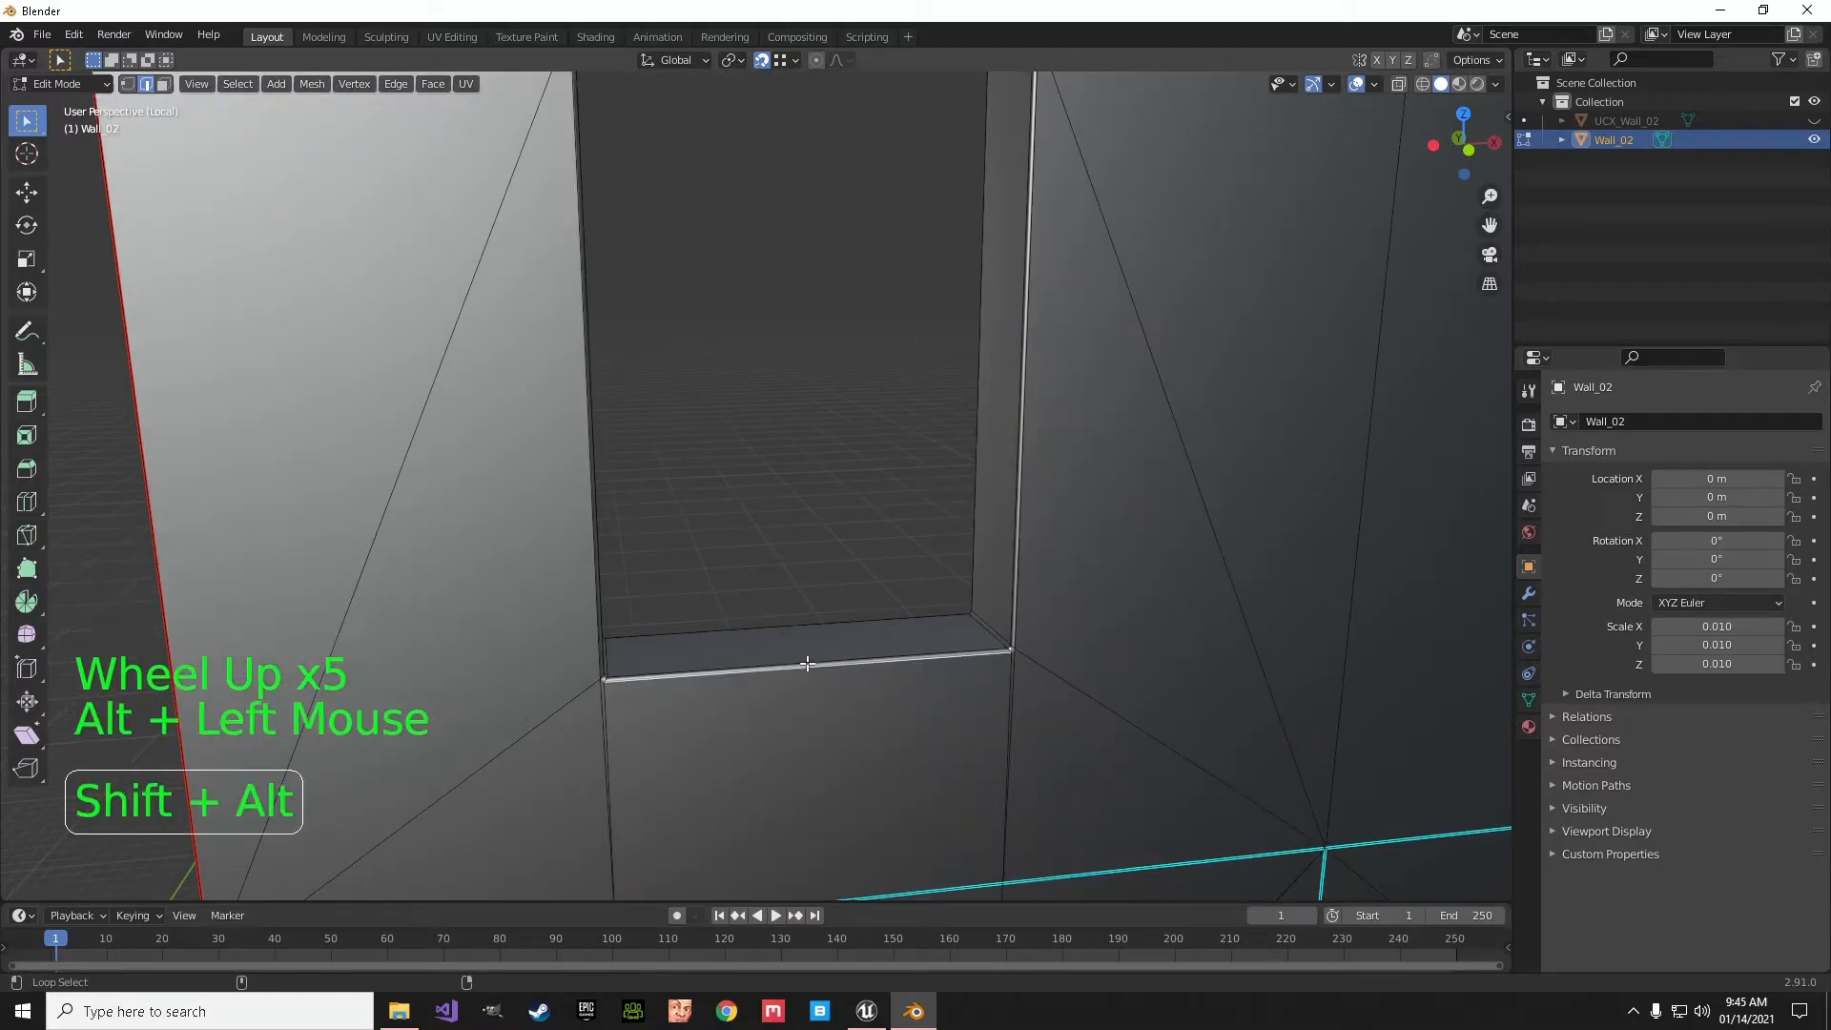
left_click(806, 663, "alt+shift")
left_click(597, 579, "alt+shift")
left_click(1035, 519, "alt+shift")
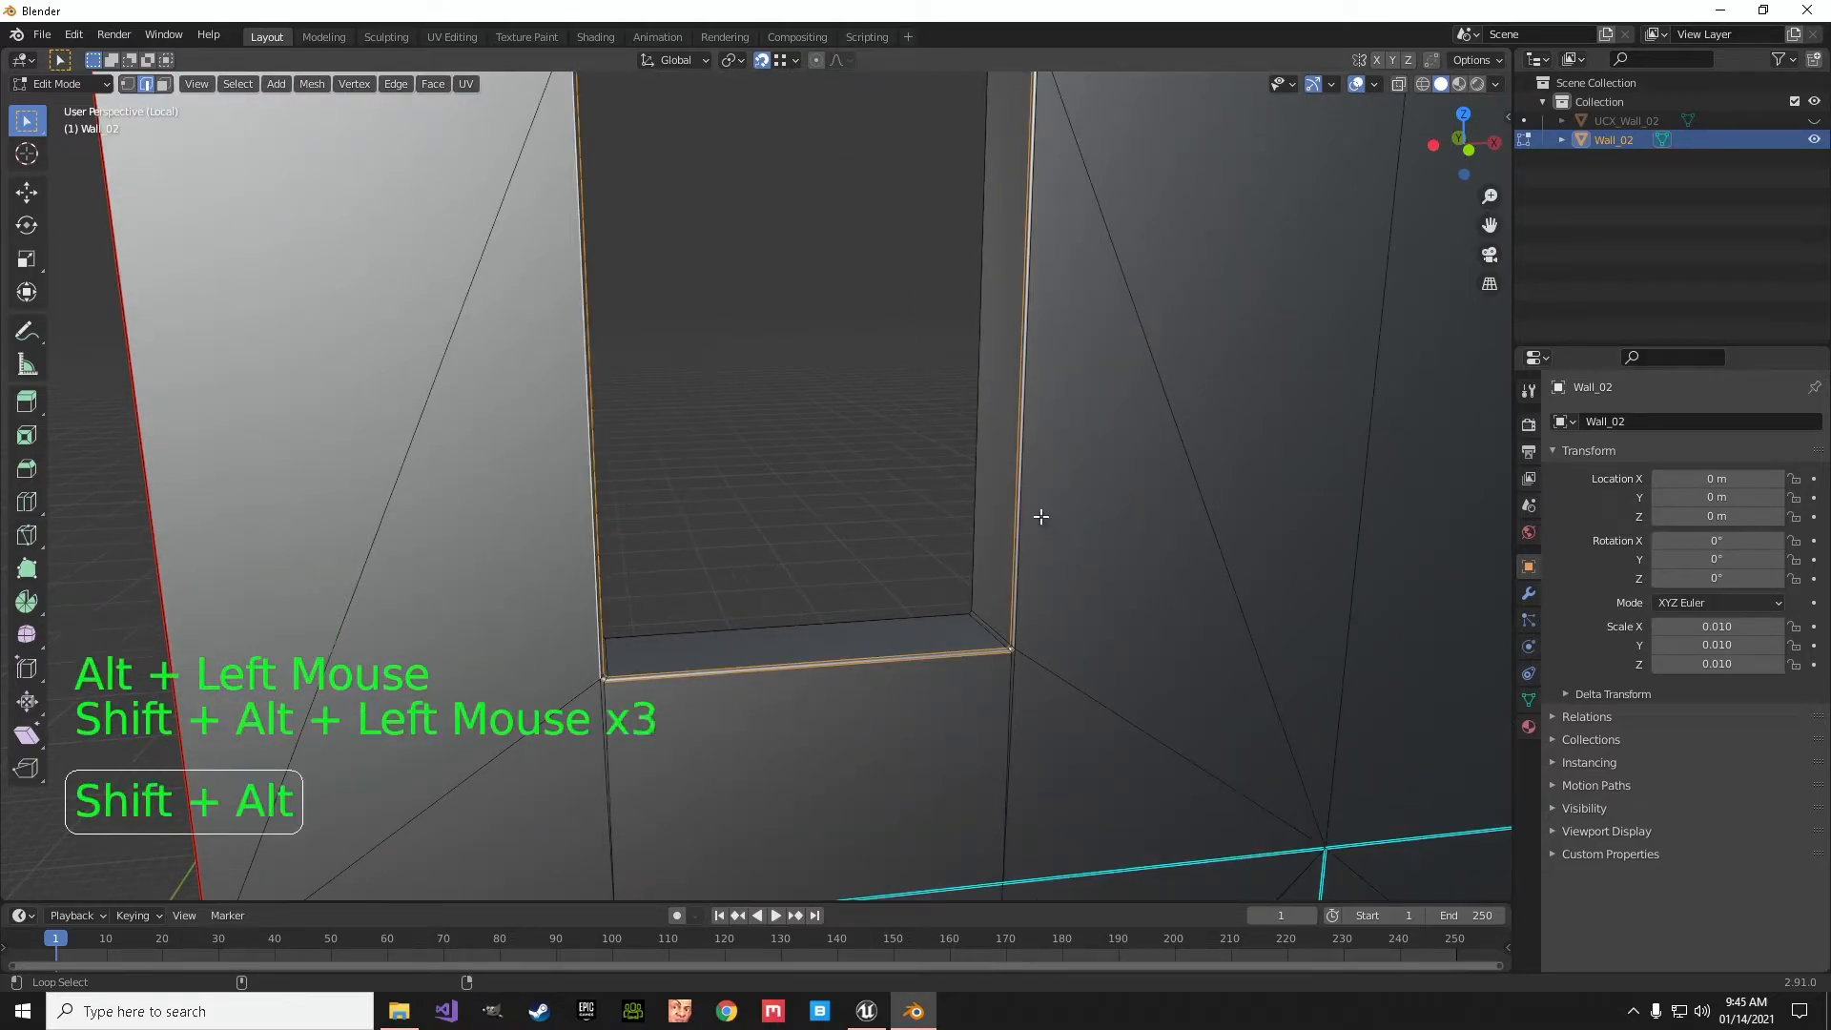
middle_click_drag(883, 426, 913, 646, "shift")
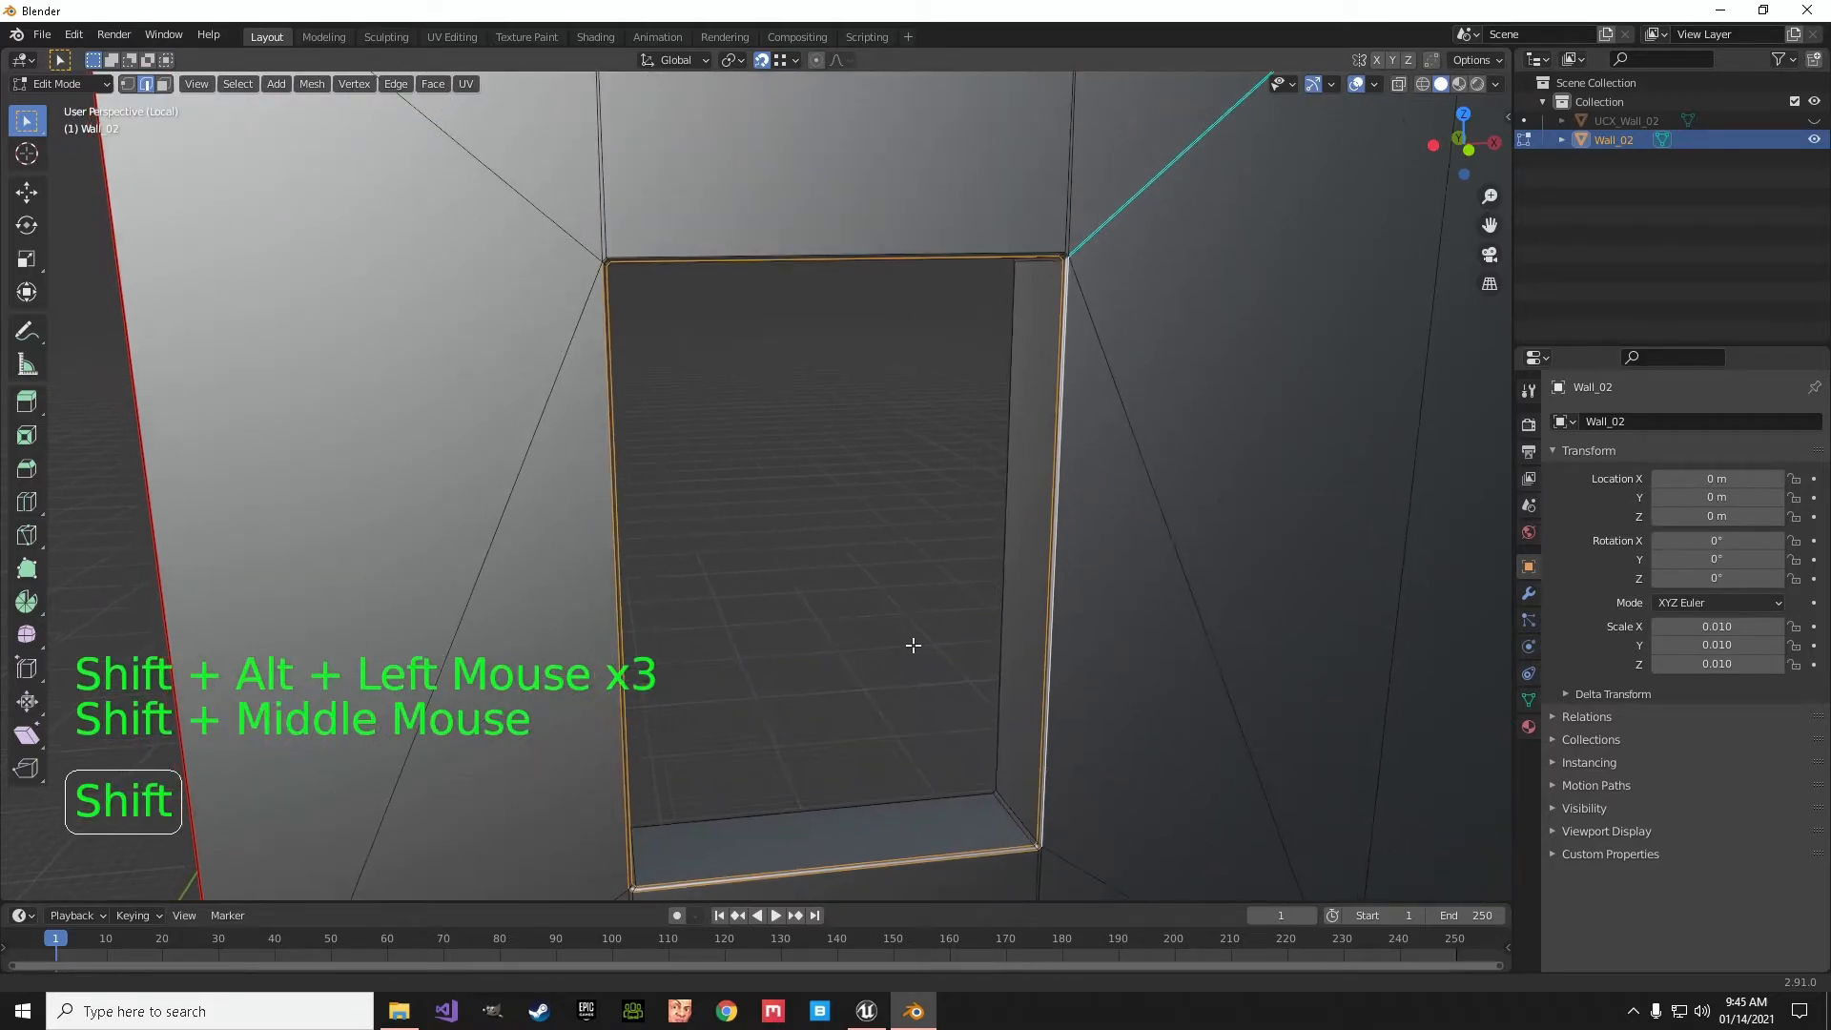
left_click(875, 246, "alt+shift")
left_click(395, 84)
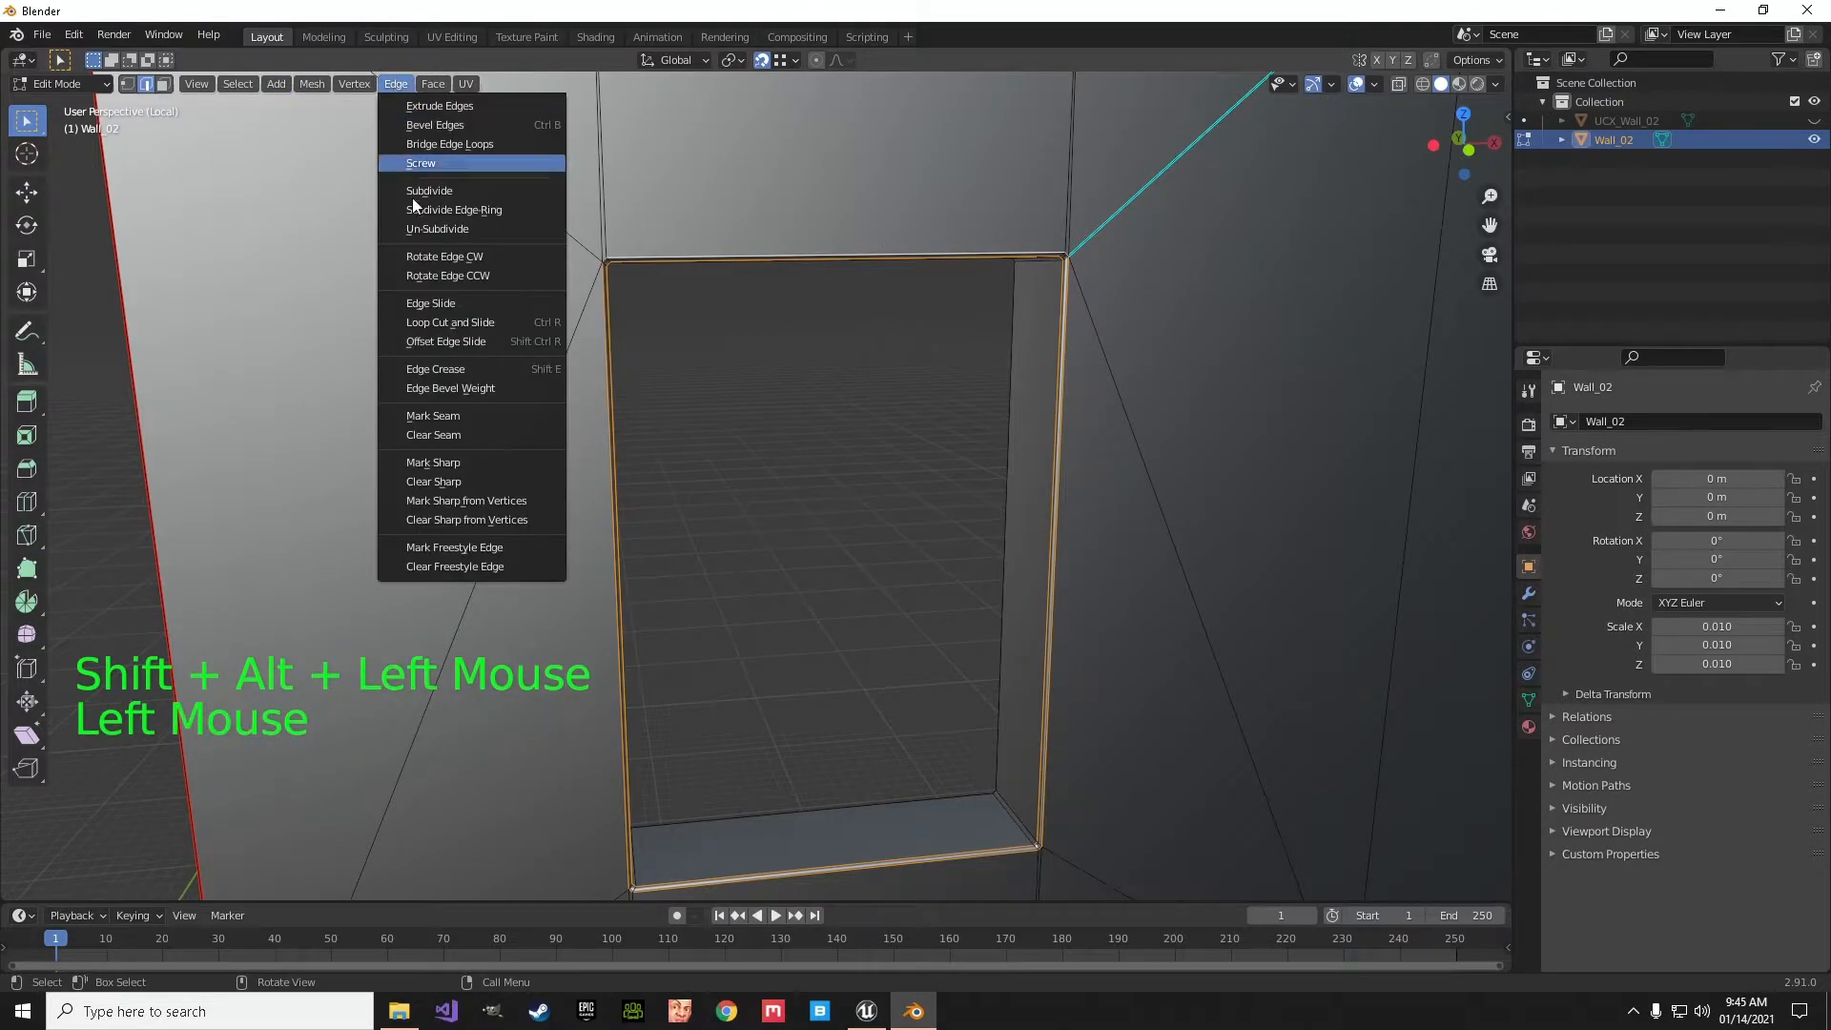
left_click(438, 417)
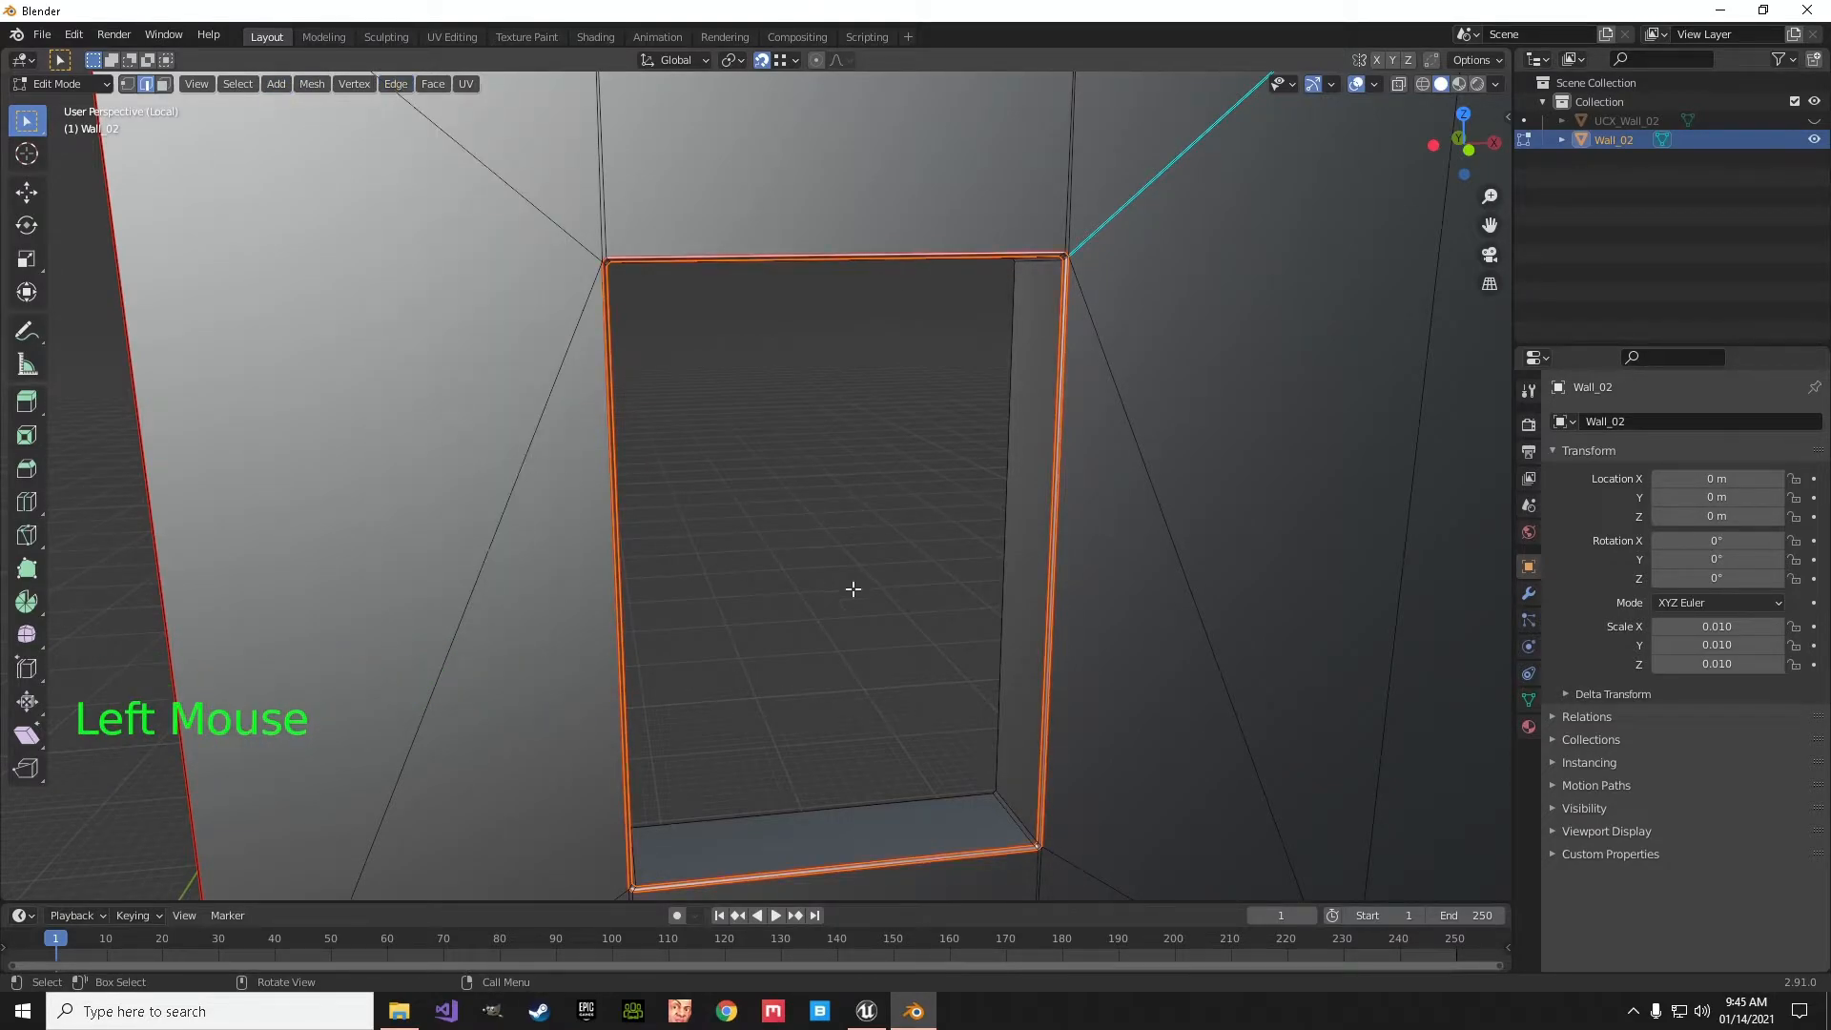
- On the opposite wall face, mark the upper window opening's edges and the sill corner edge across the wall's thickness as a seam
middle_click_drag(760, 559, 1172, 573)
left_click(707, 282, "alt")
mouse_move(707, 286)
middle_mouse_down()
mouse_move(735, 388)
mouse_move(705, 299)
middle_mouse_up()
left_click(674, 251, "alt+shift")
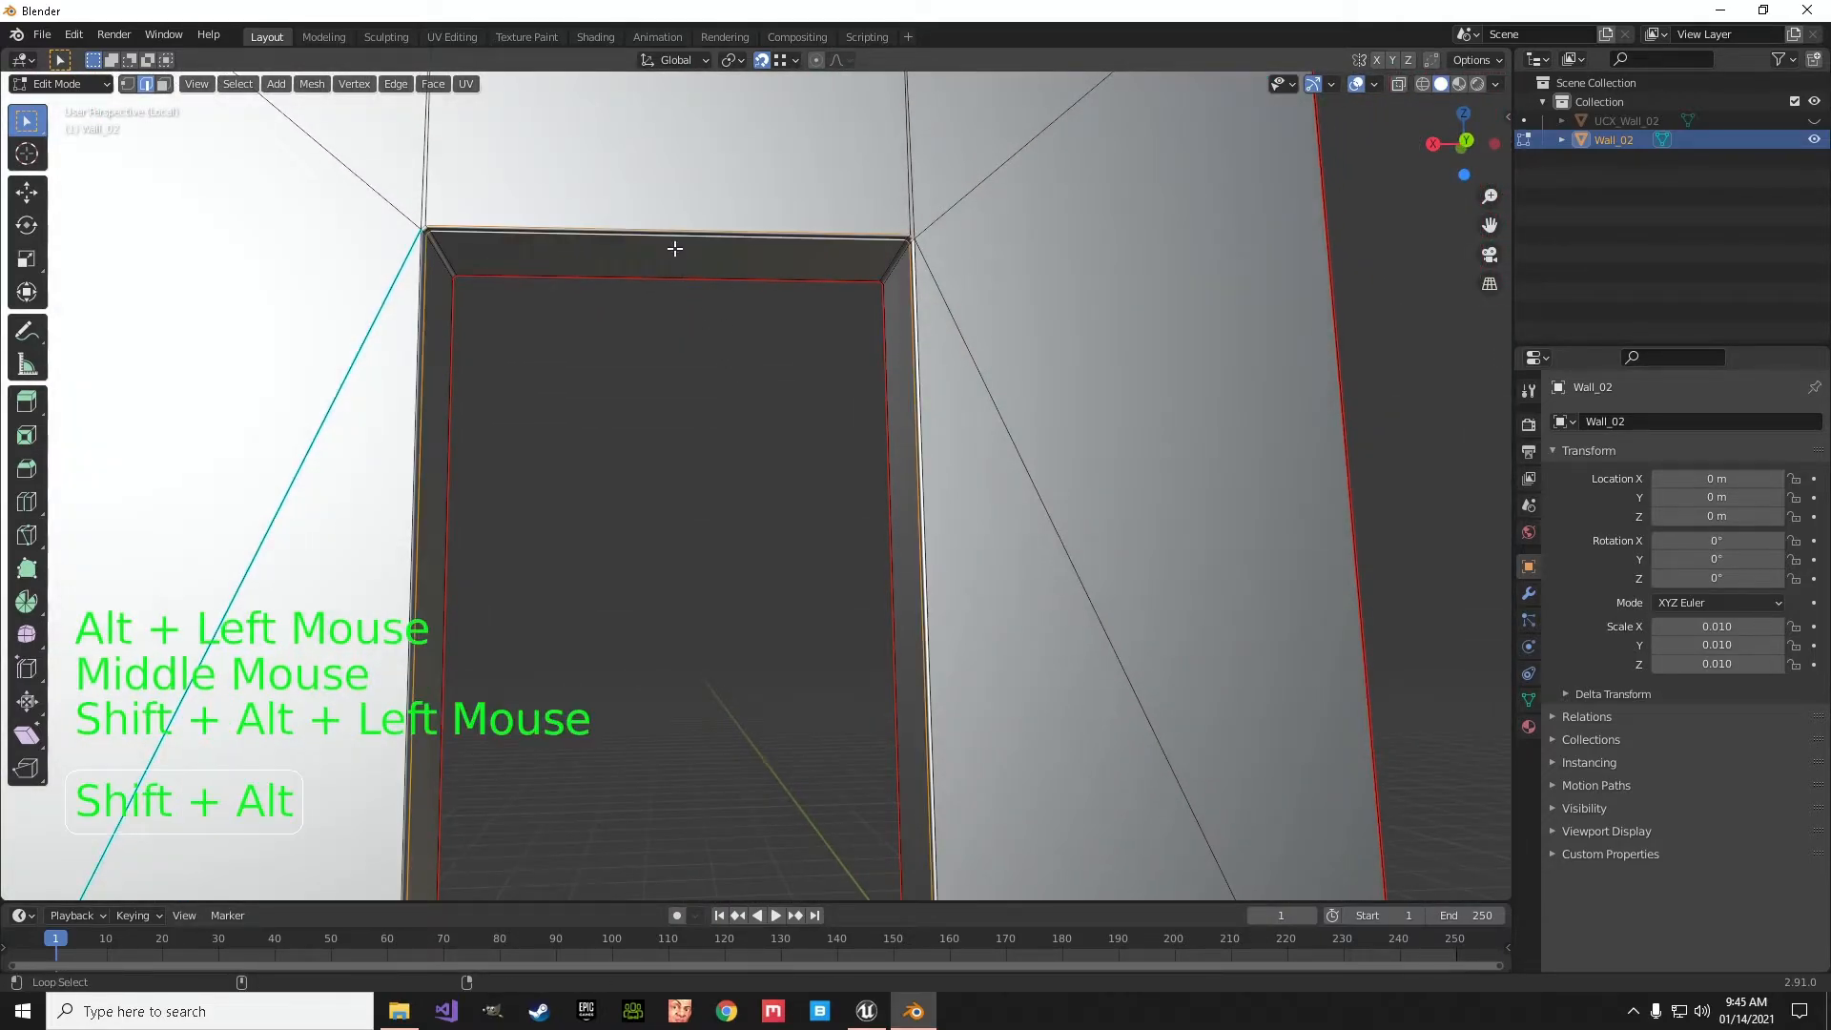
left_click(420, 357, "alt+shift")
left_click(948, 452, "alt+shift")
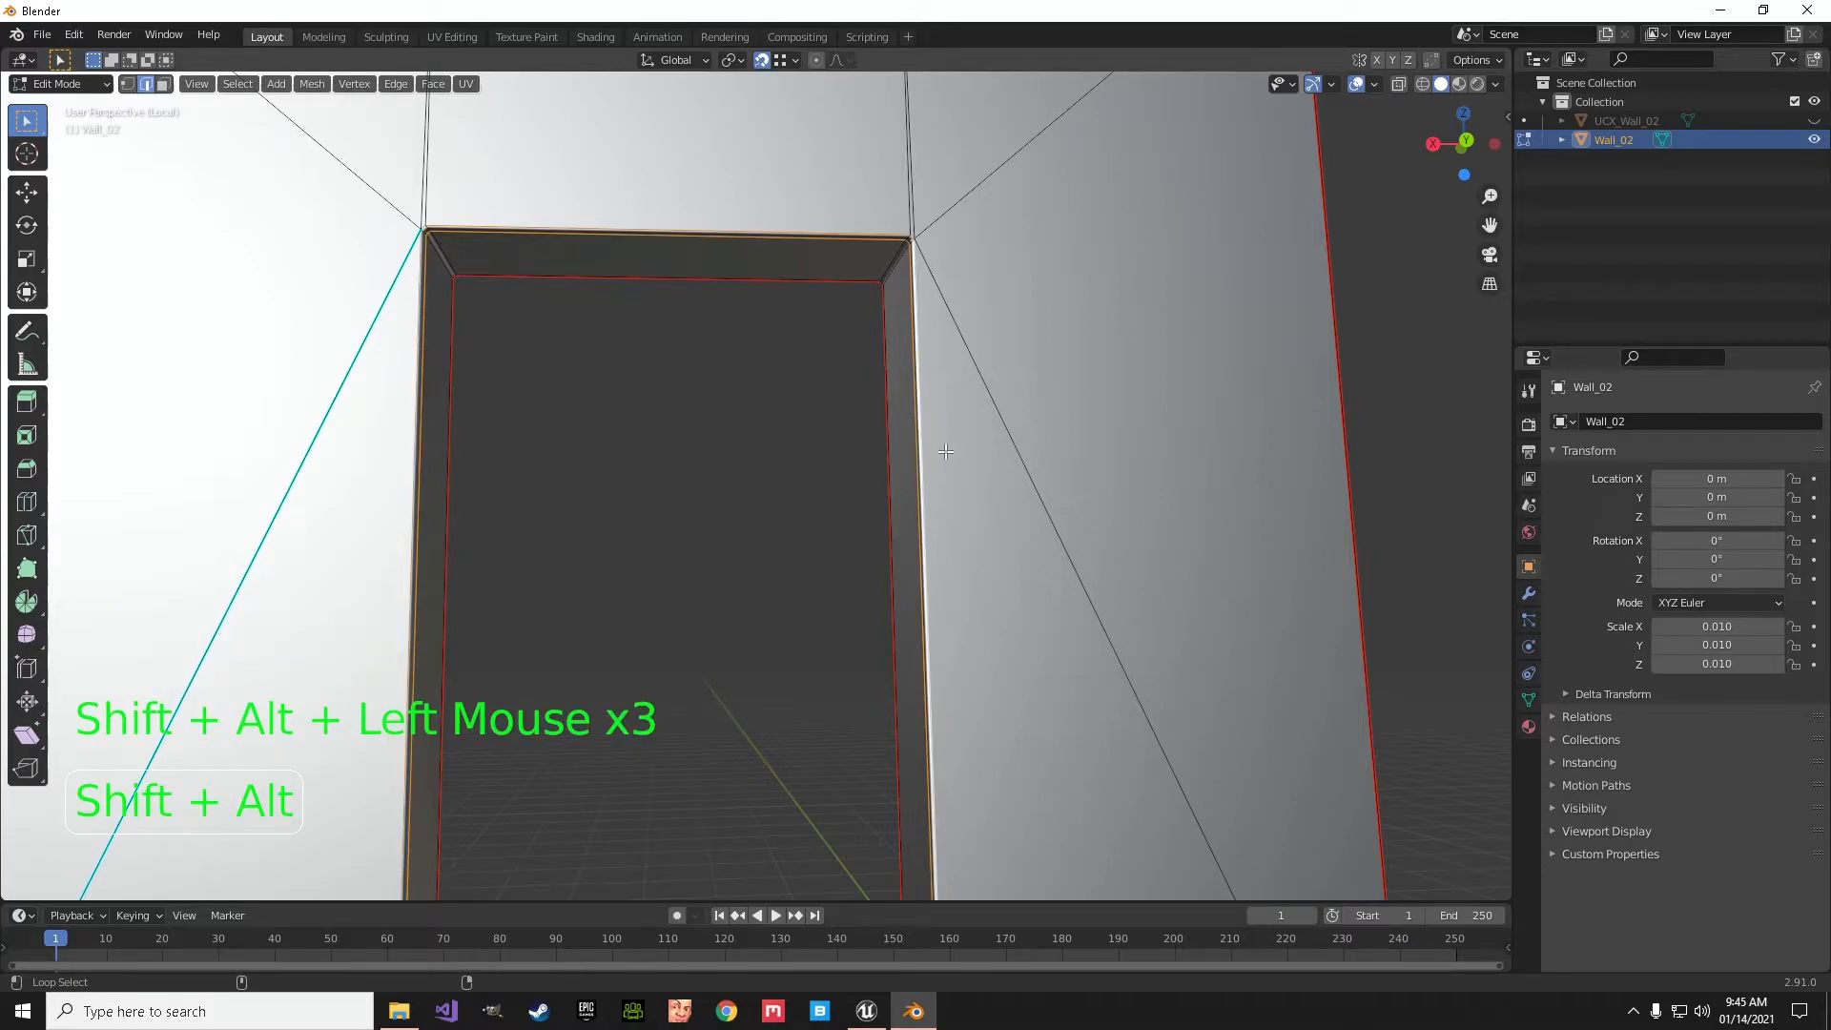
scroll(949, 452, "down", 2)
left_click(663, 822, "alt+shift")
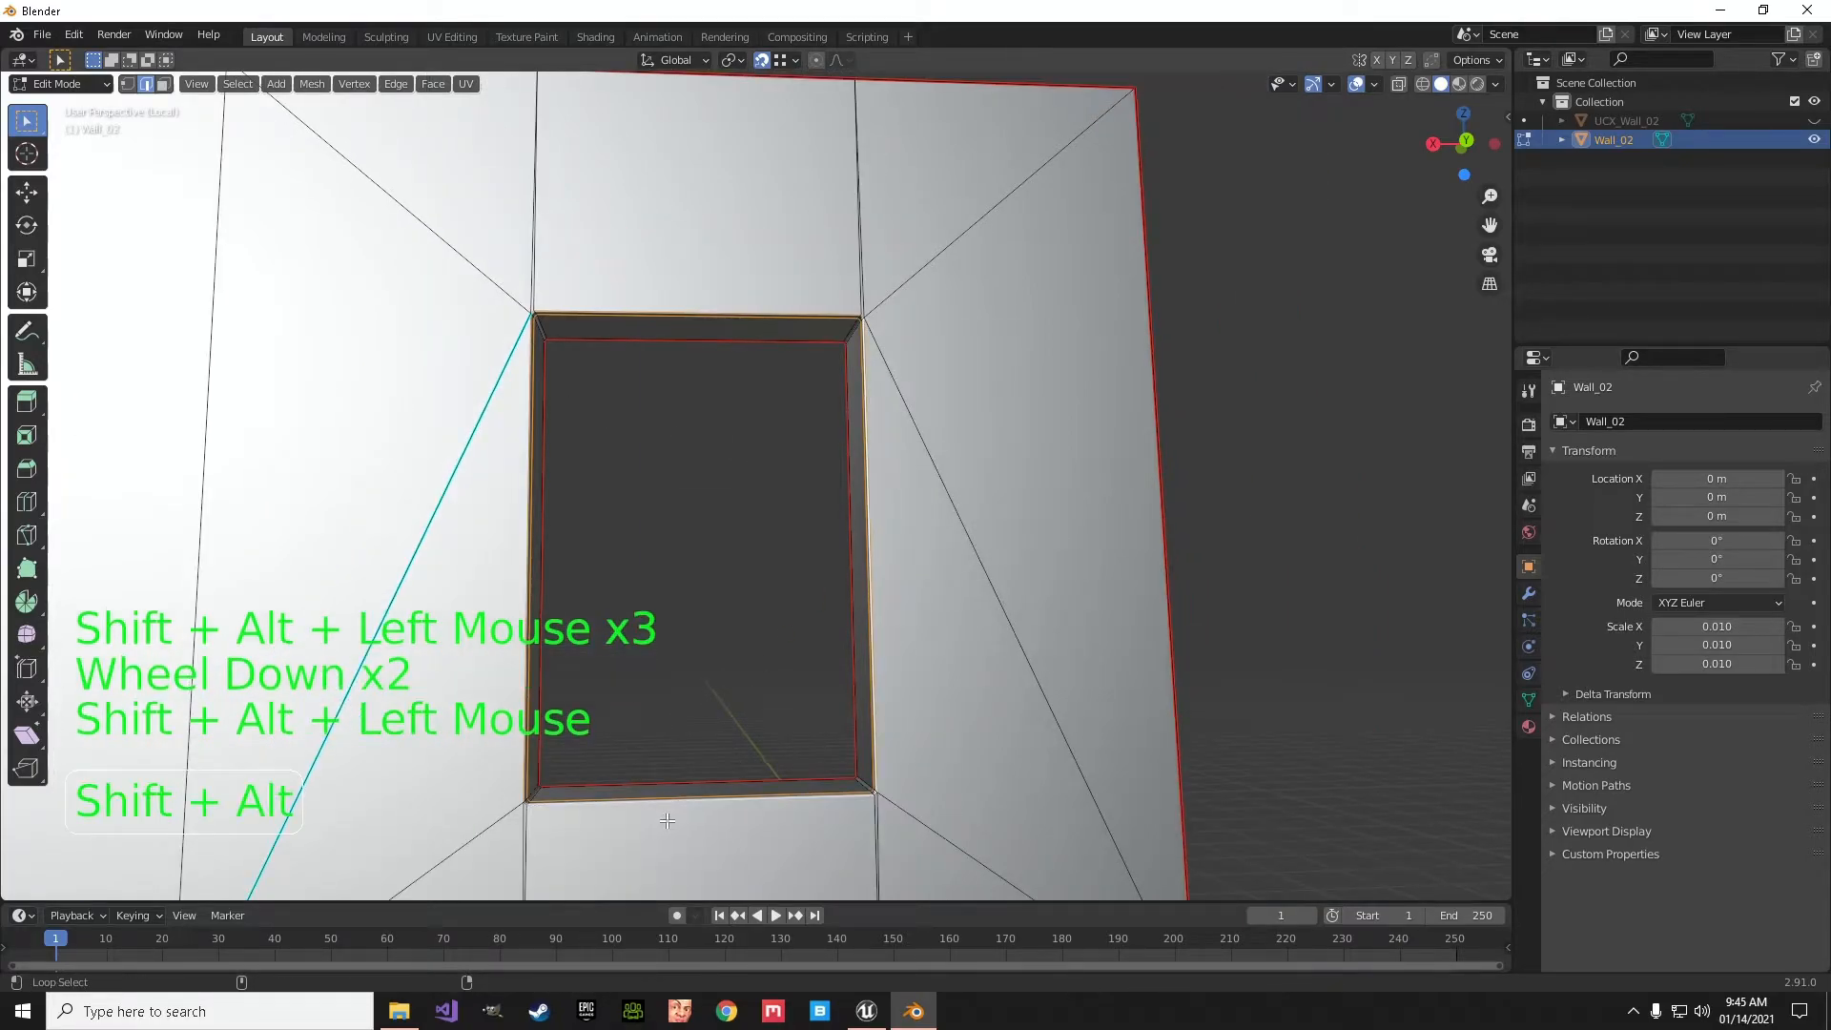
middle_click_drag(686, 757, 776, 763)
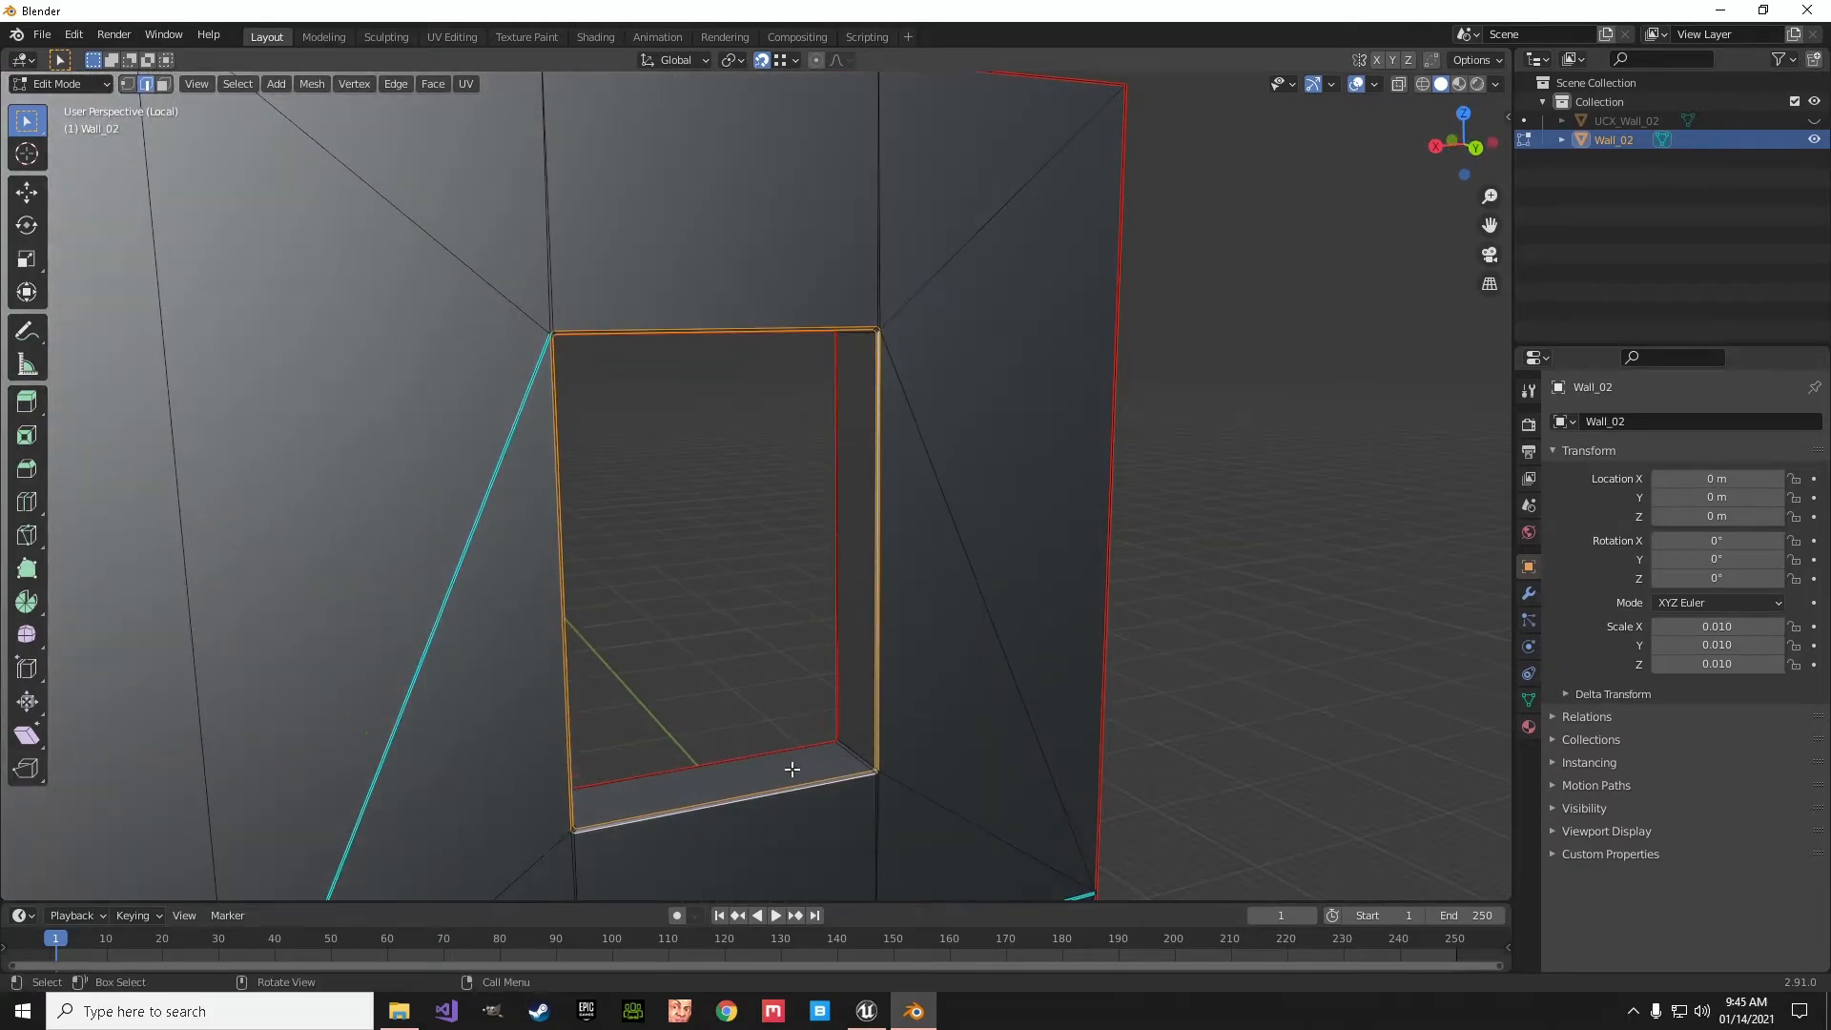
left_click(849, 763, "shift")
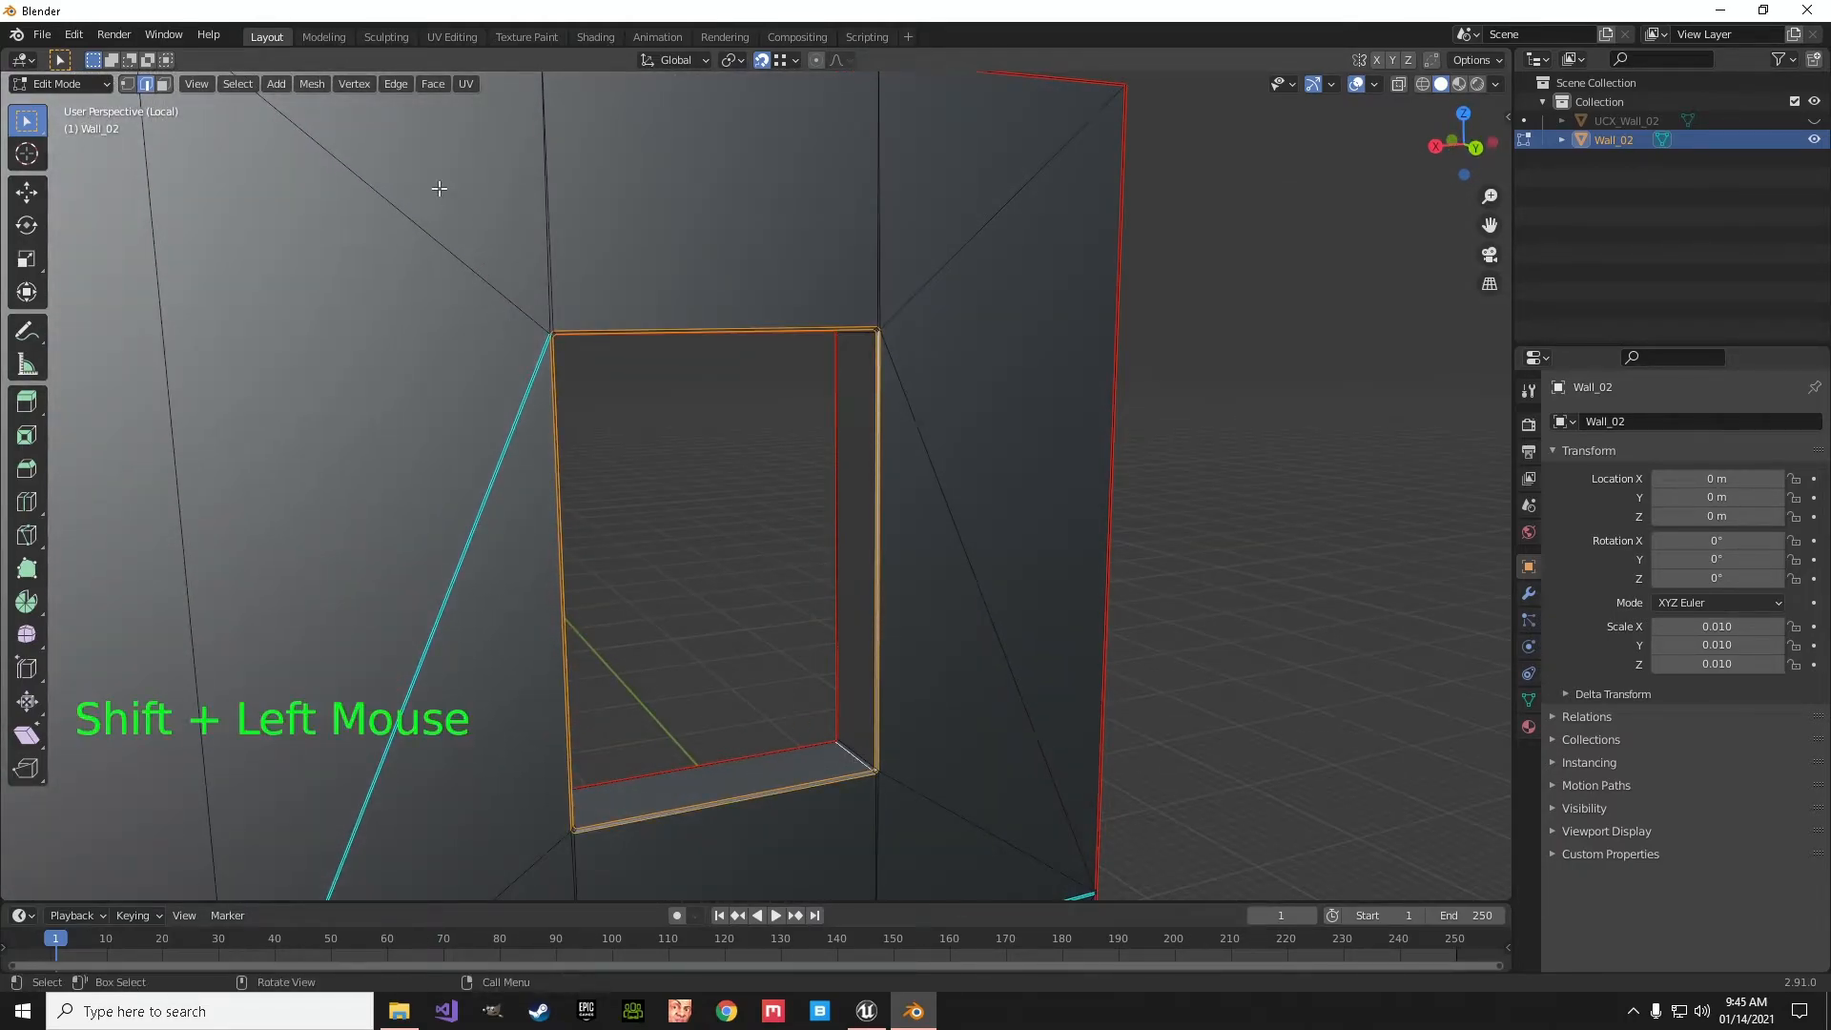
left_click(396, 84)
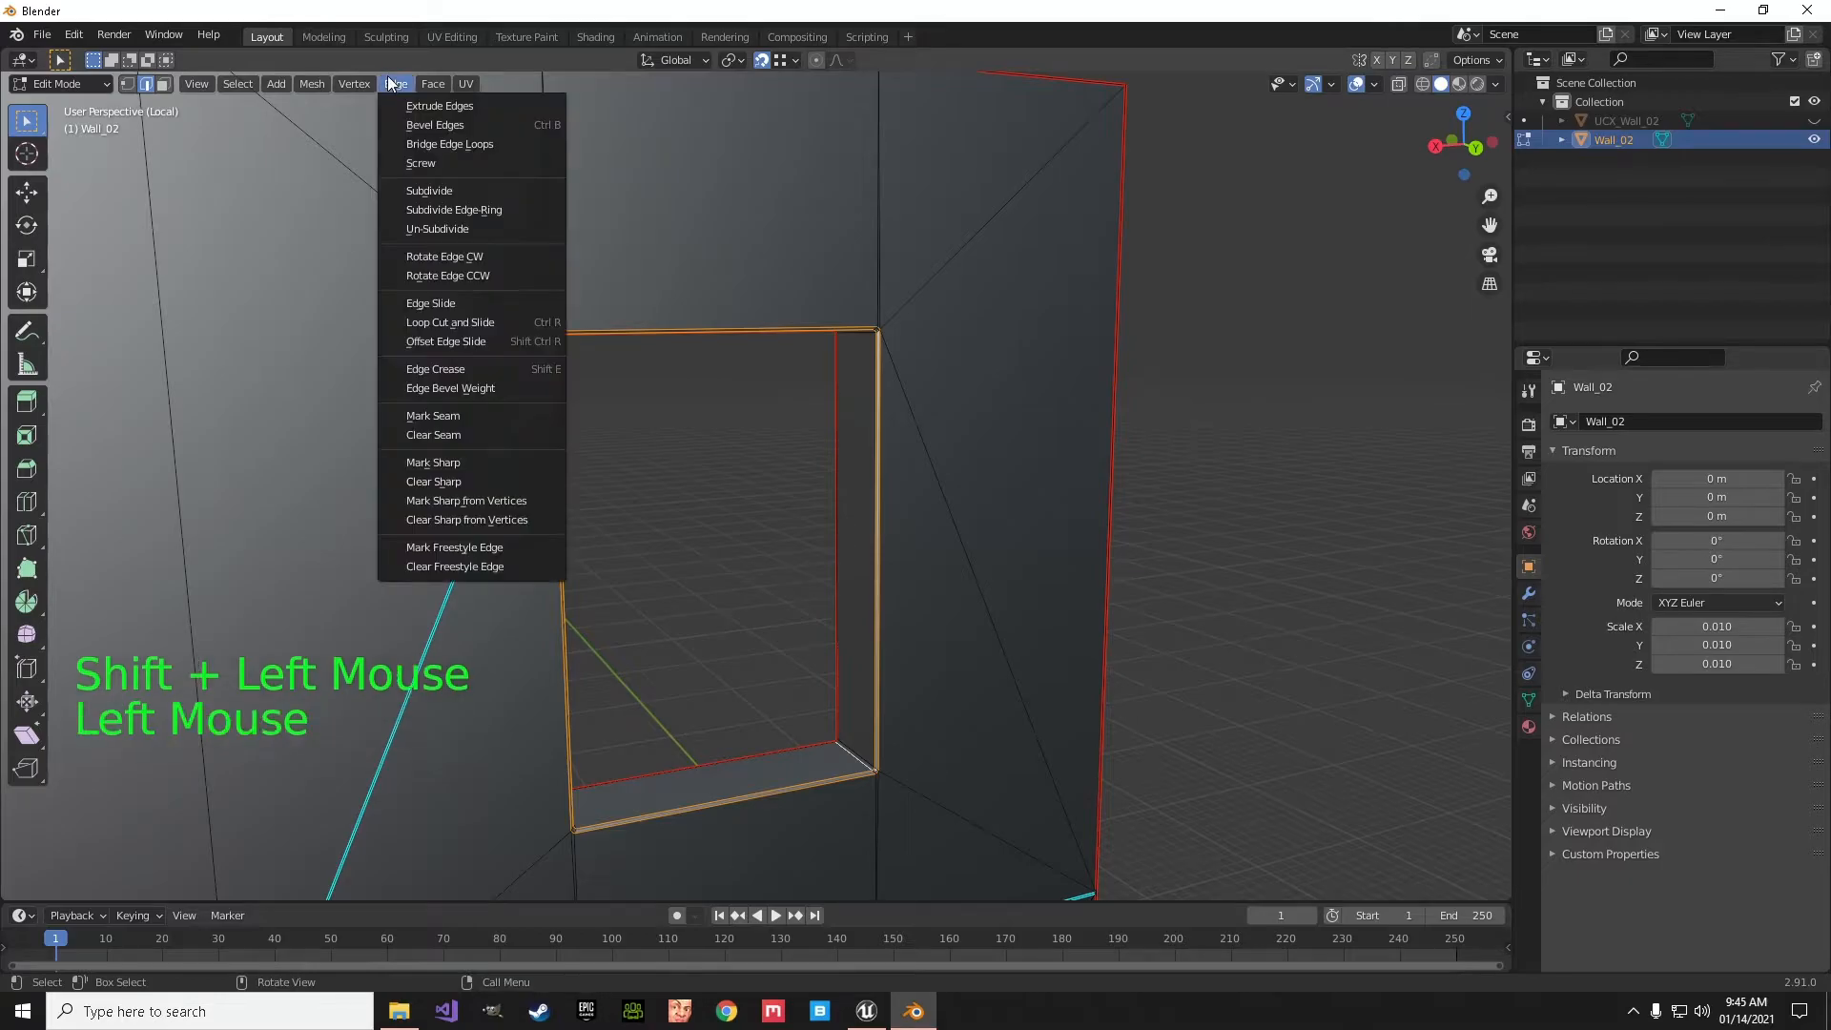
left_click(452, 415)
- Select the entire Wall_02 mesh
scroll(696, 621, "down", 3)
middle_click_drag(695, 622, 176, 605)
scroll(673, 601, "down", 6)
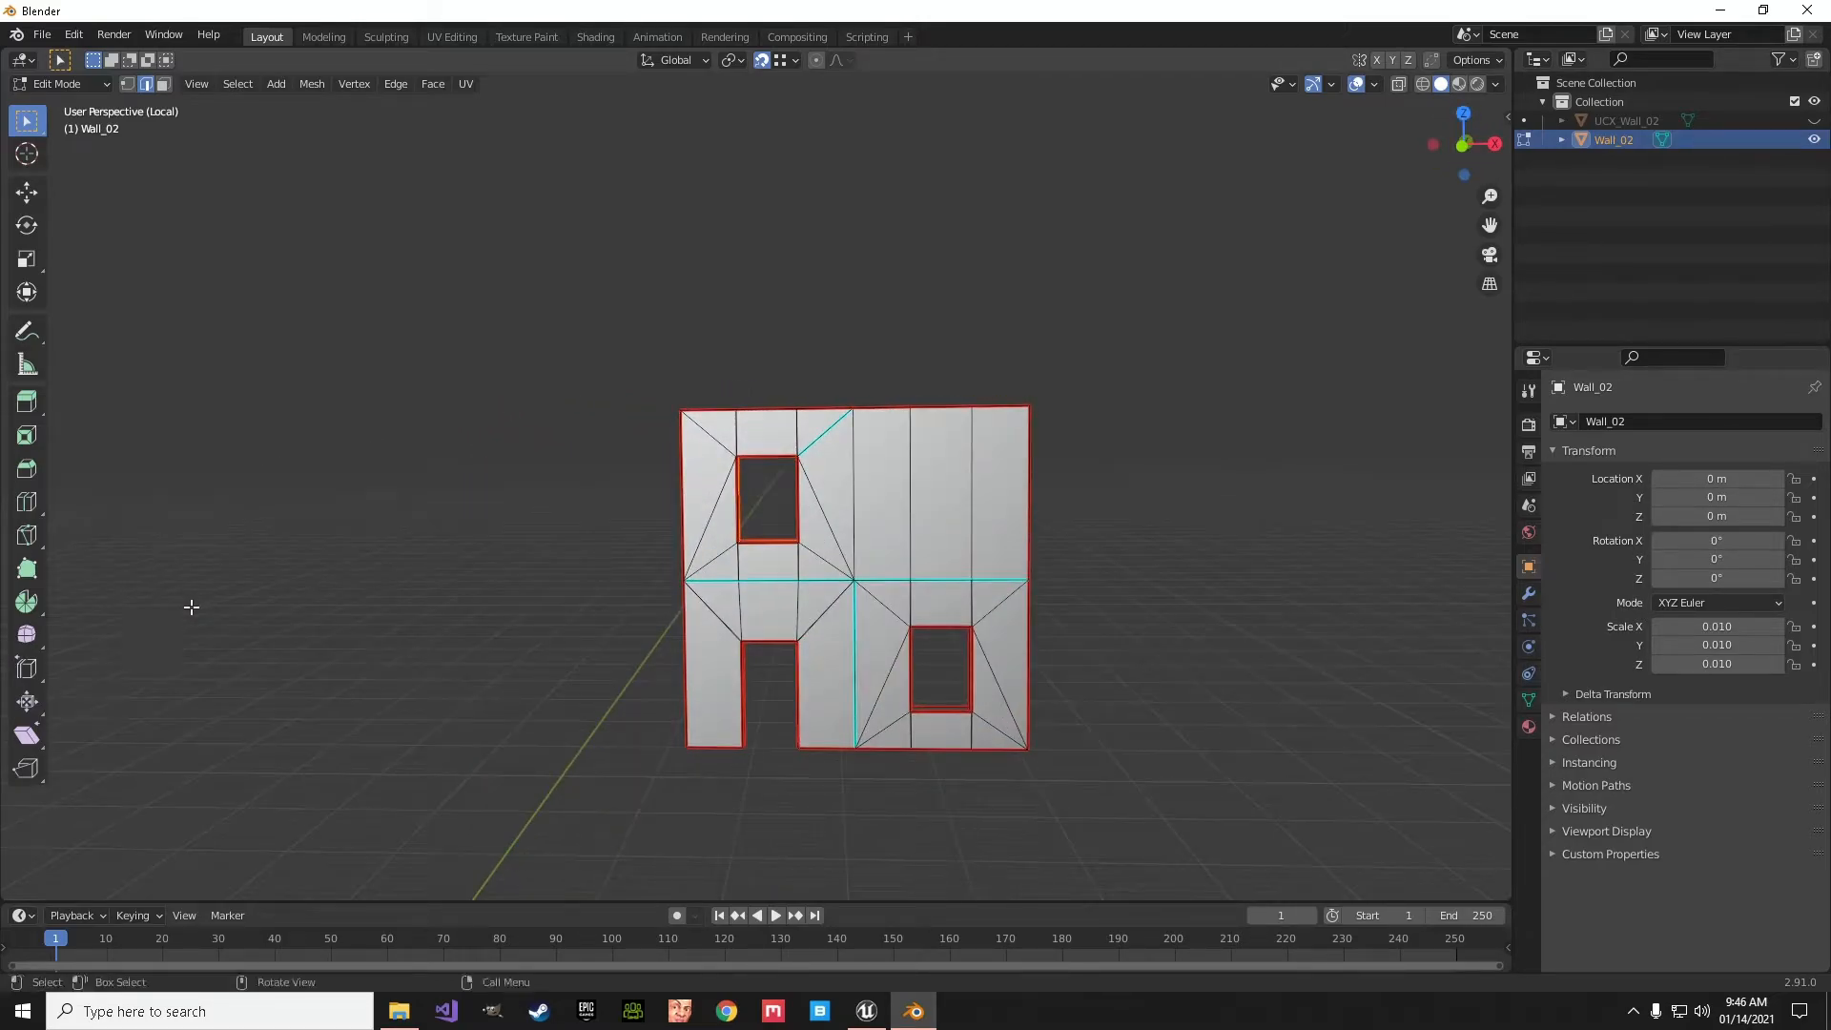
key("a")
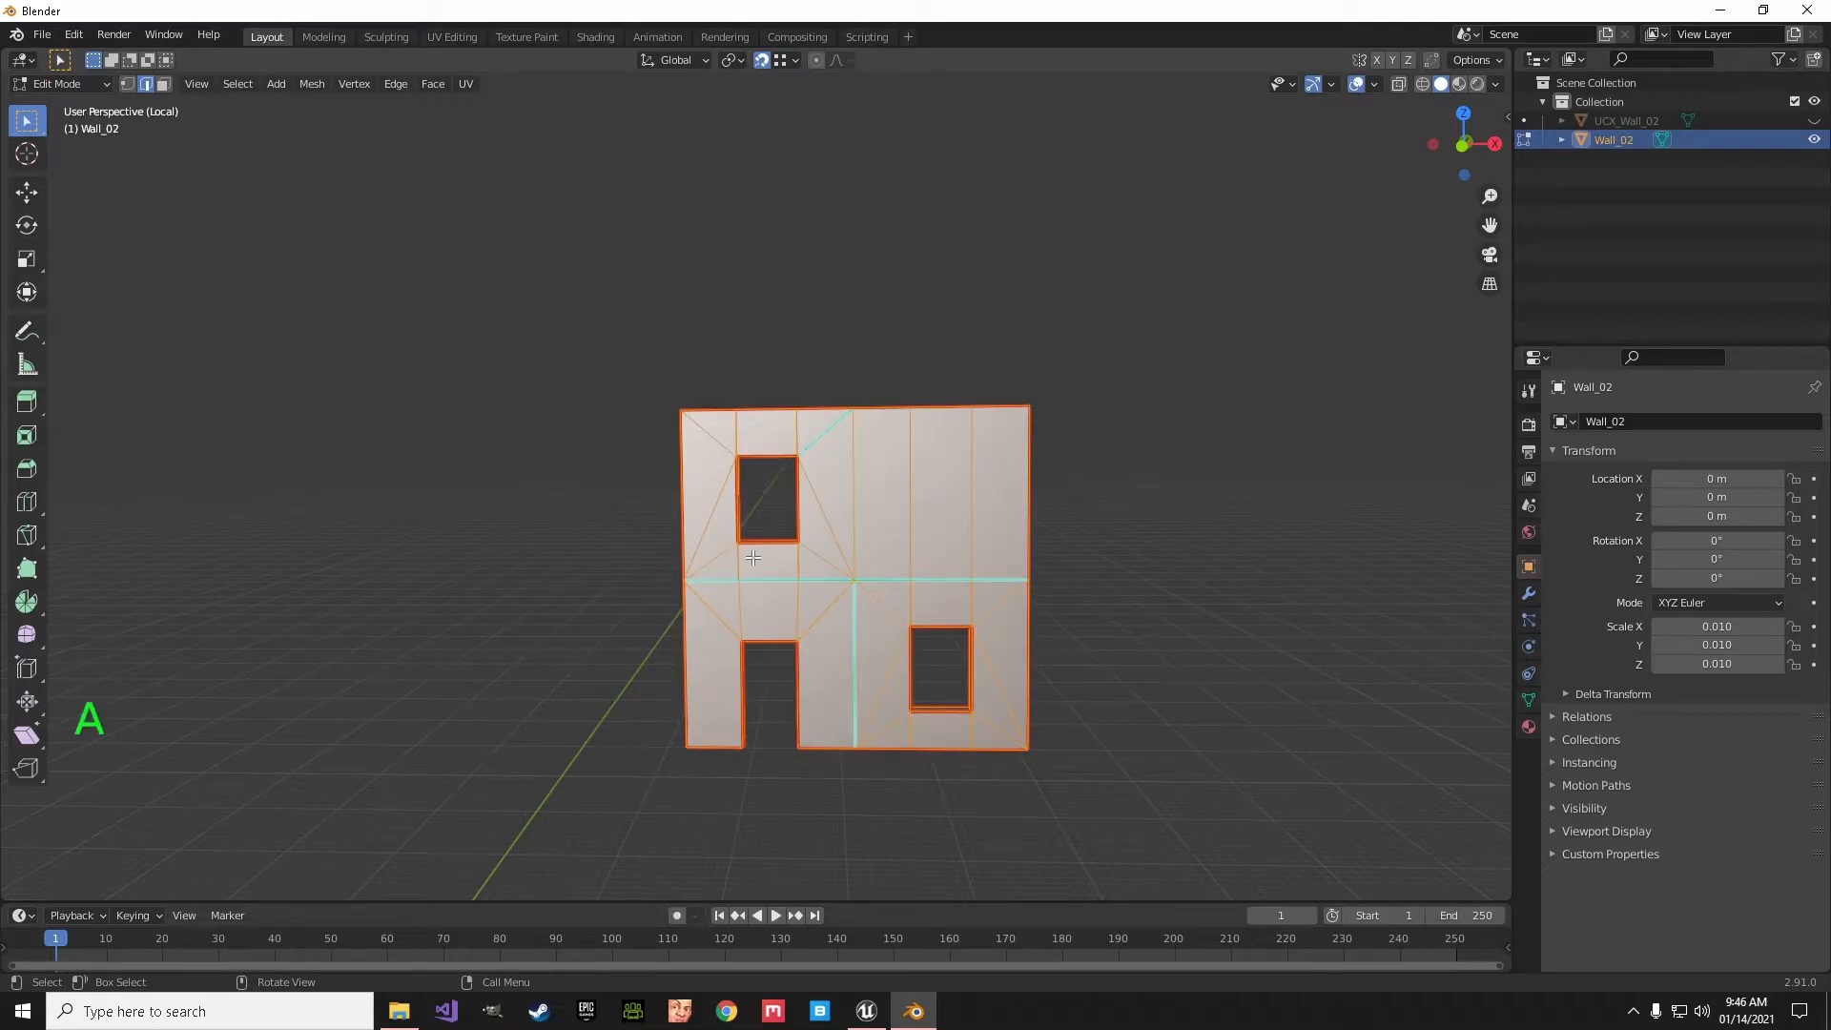
- Switch to the UV Editing workspace and isolate Wall_02 in local view
left_click(453, 37)
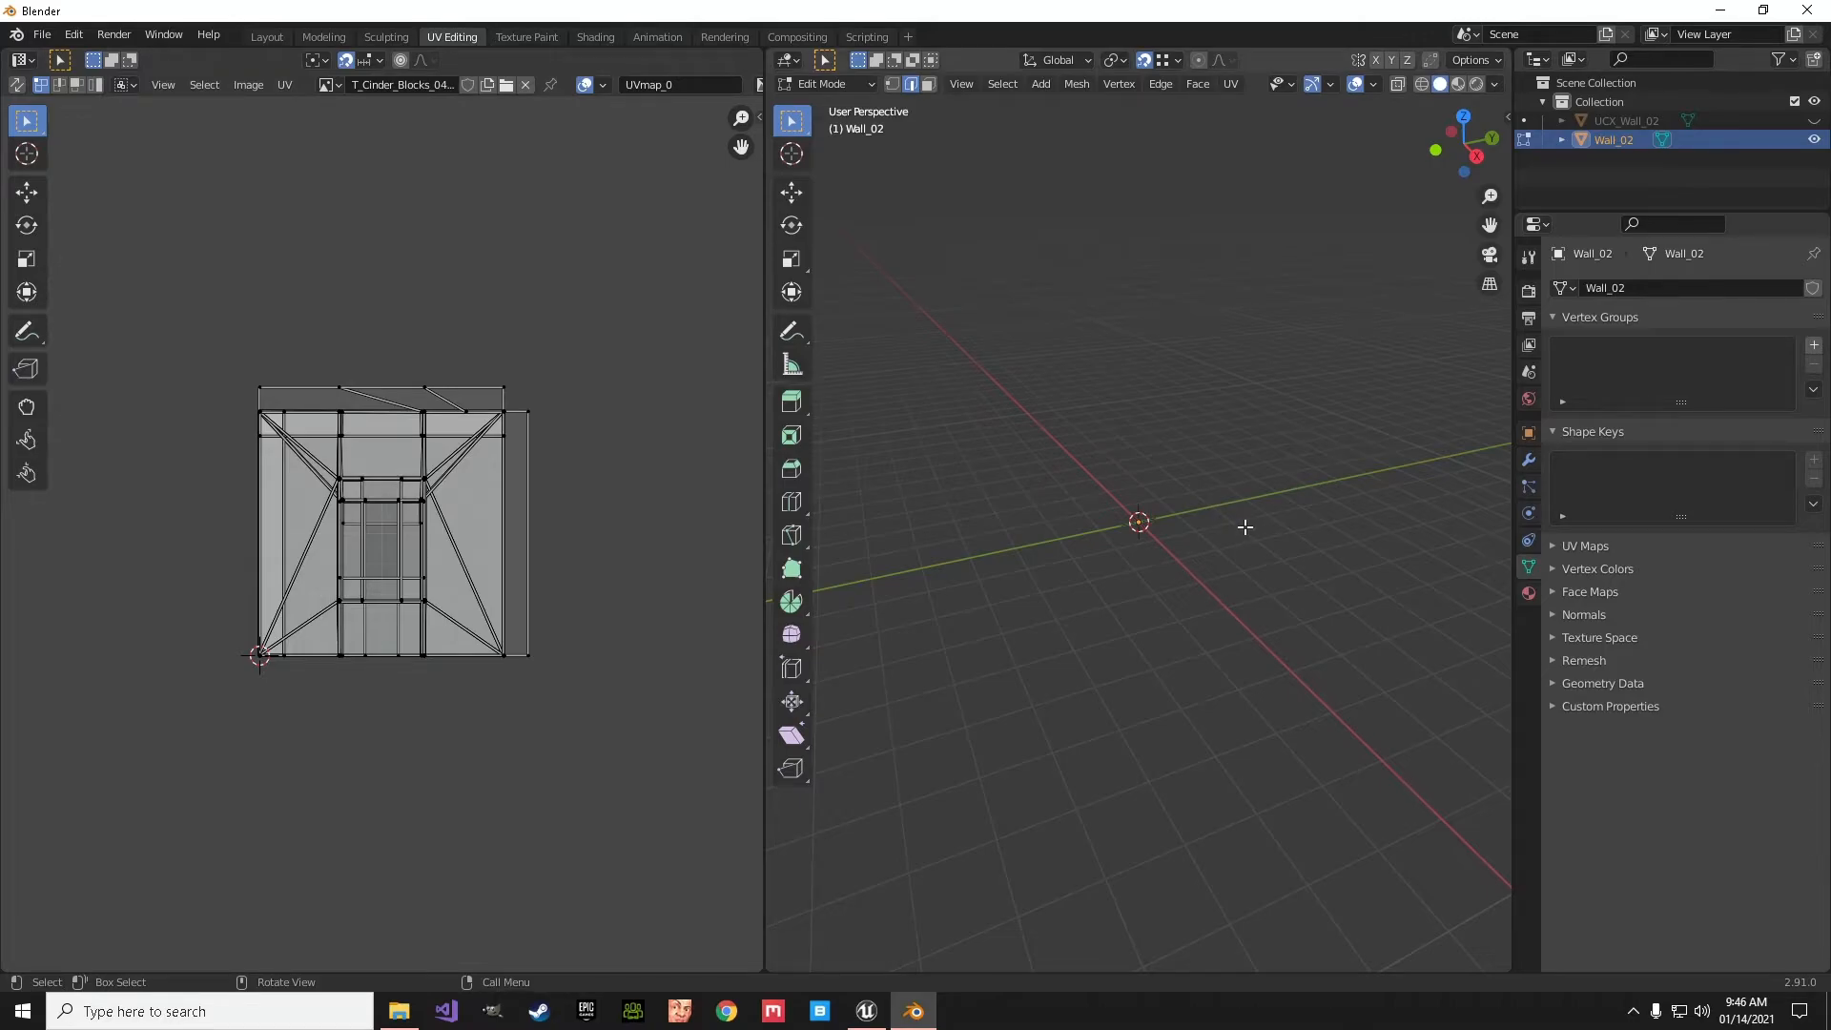
key("KP_Divide")
key("KP_Divide")
key("KP_Divide")
middle_click_drag(1256, 555, 1038, 511)
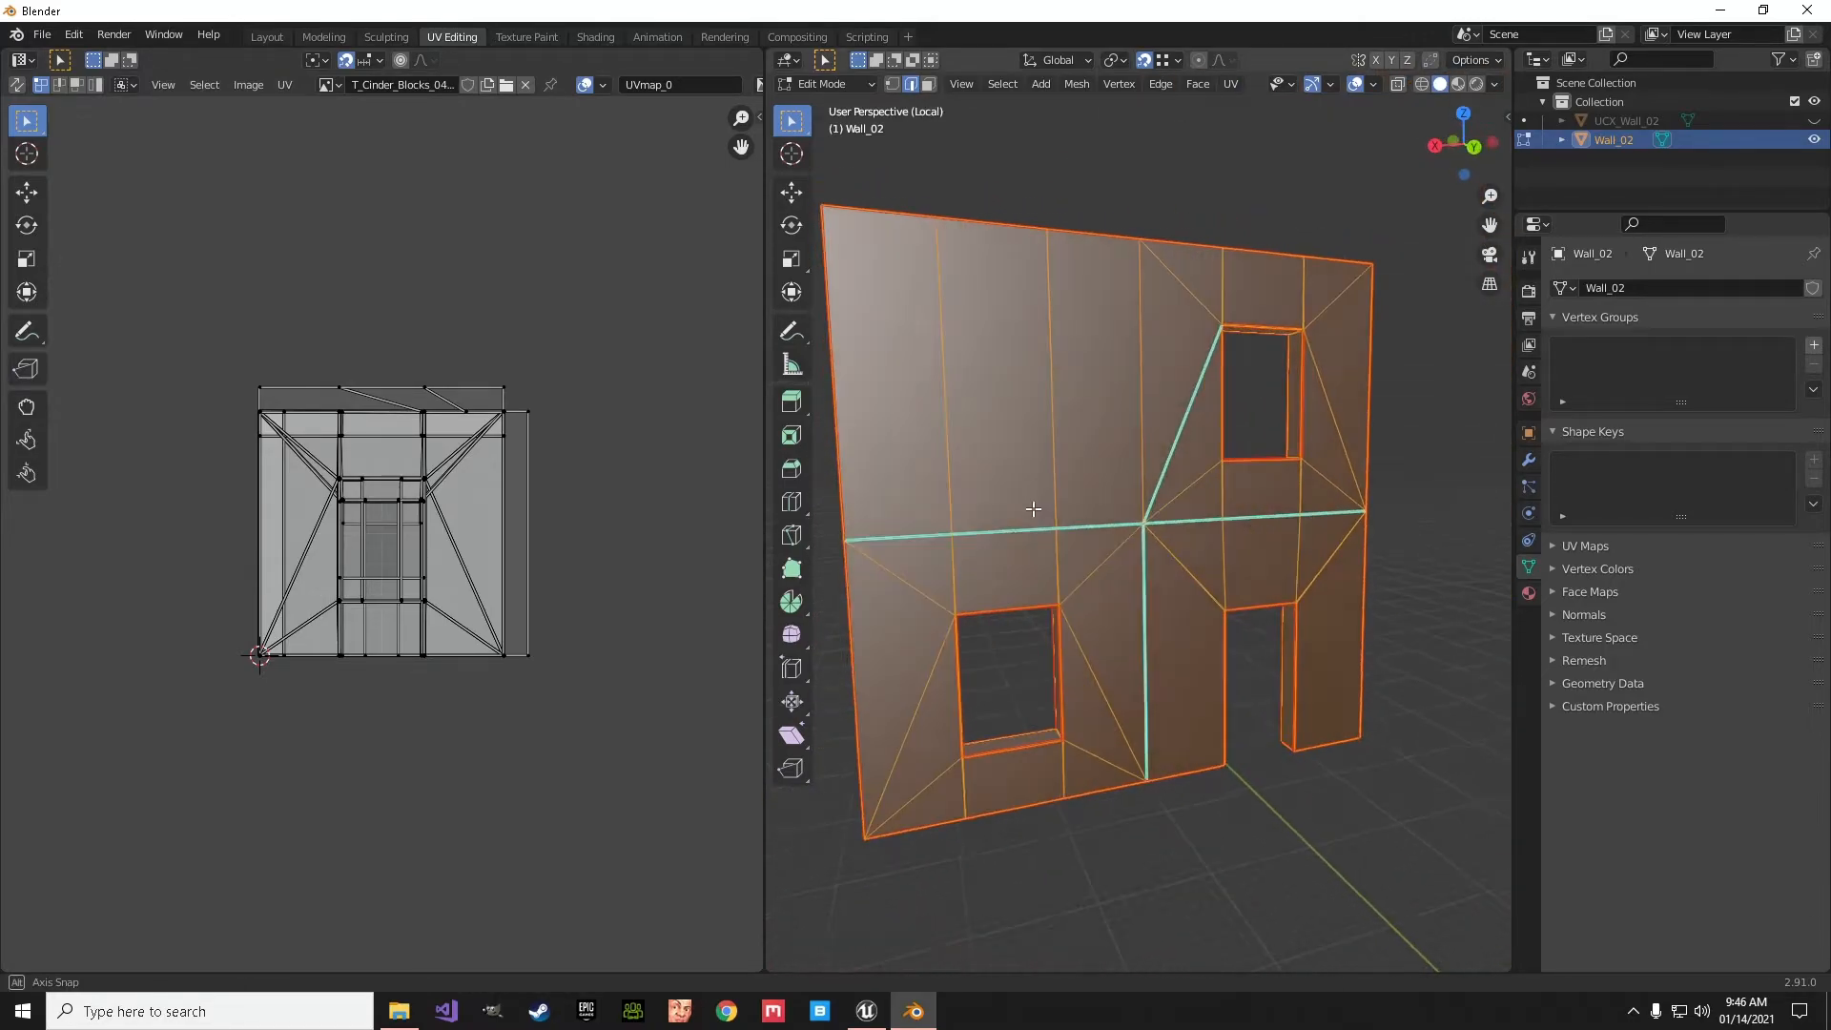
- Delete the UV maps UVmap_1 and LightMapUV and add a new UV map named Lightmap
left_click(1553, 546)
left_click(1616, 598)
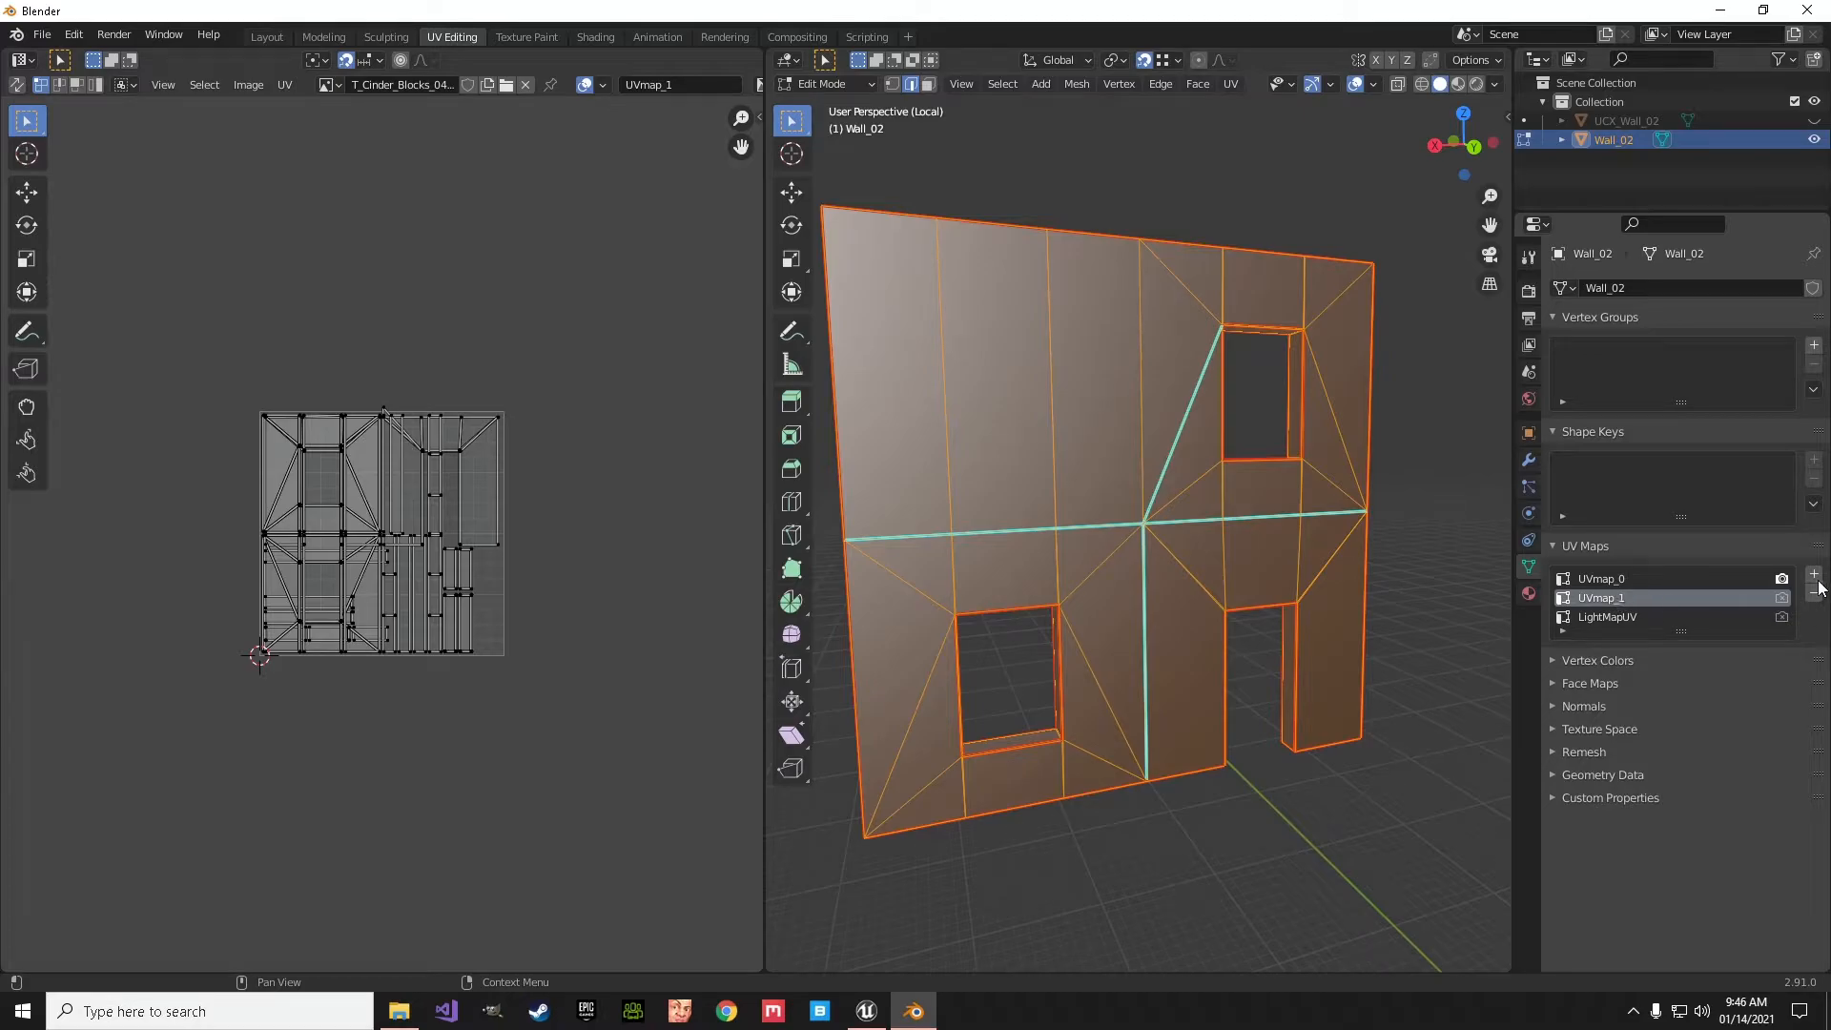
left_click(1813, 593)
left_click(1621, 601)
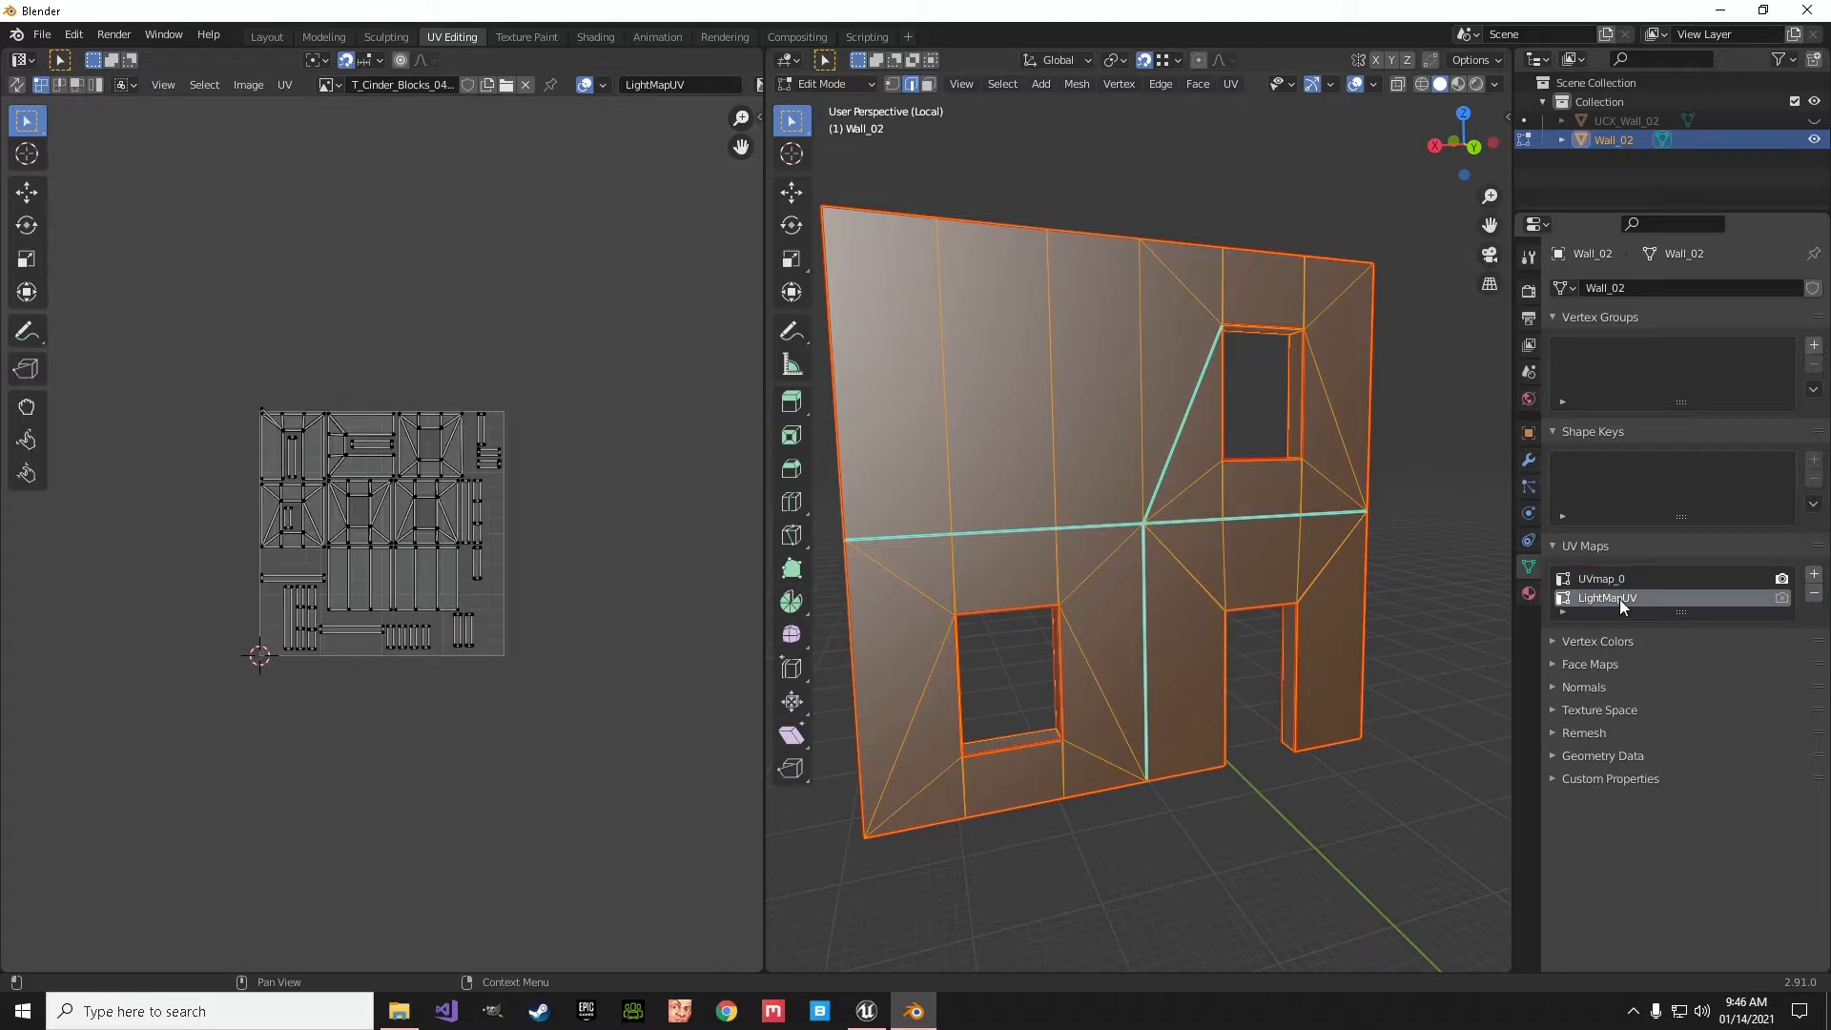
scroll(359, 515, "up", 4)
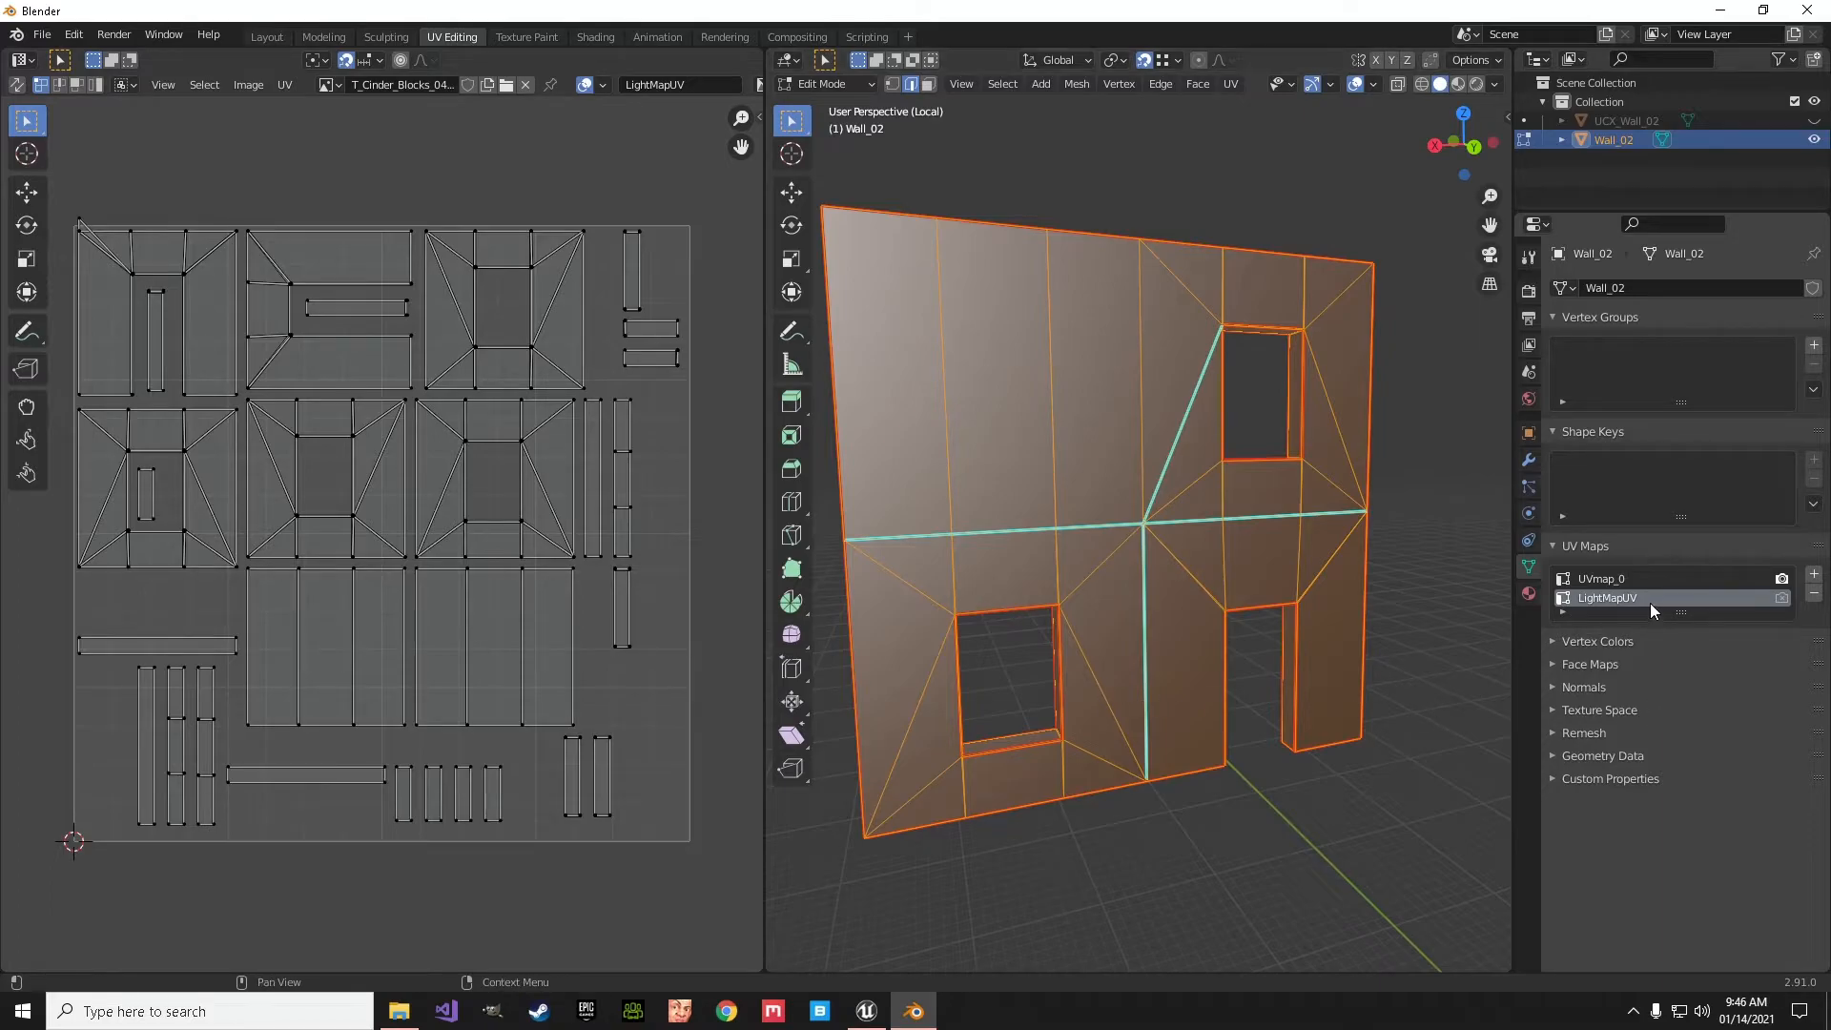
left_click(1814, 593)
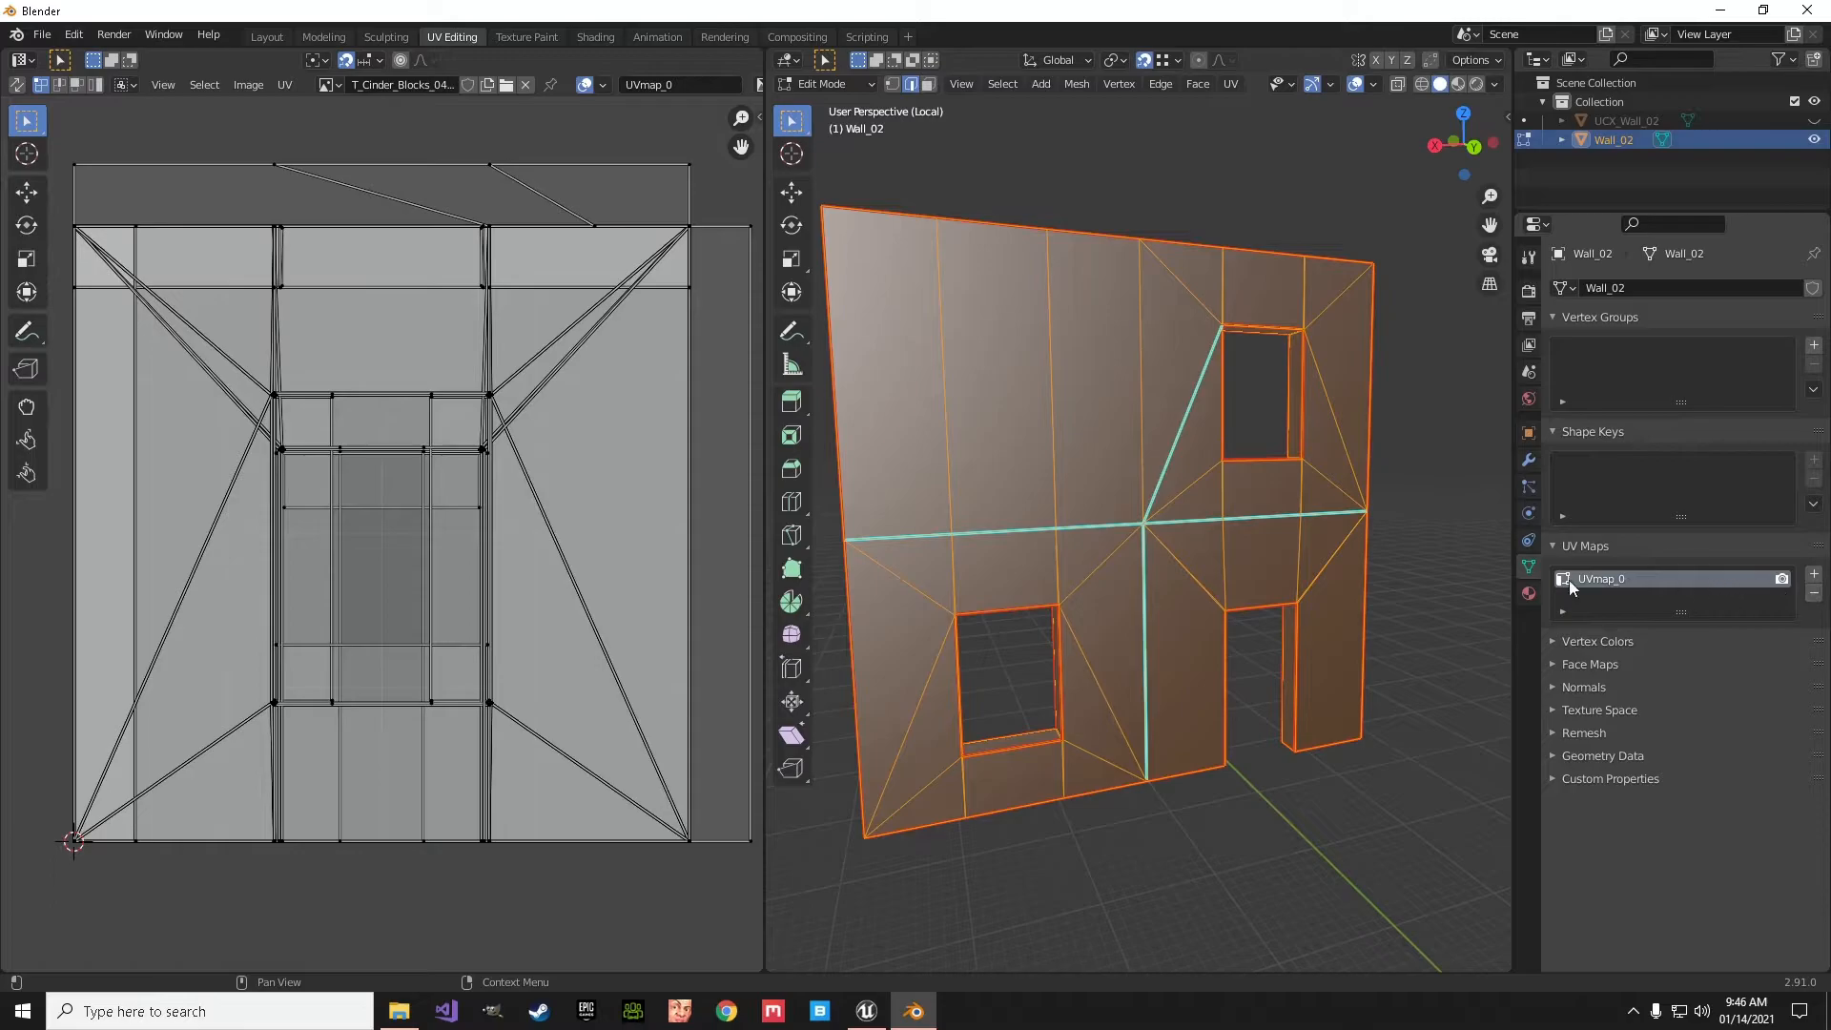
left_click(1814, 574)
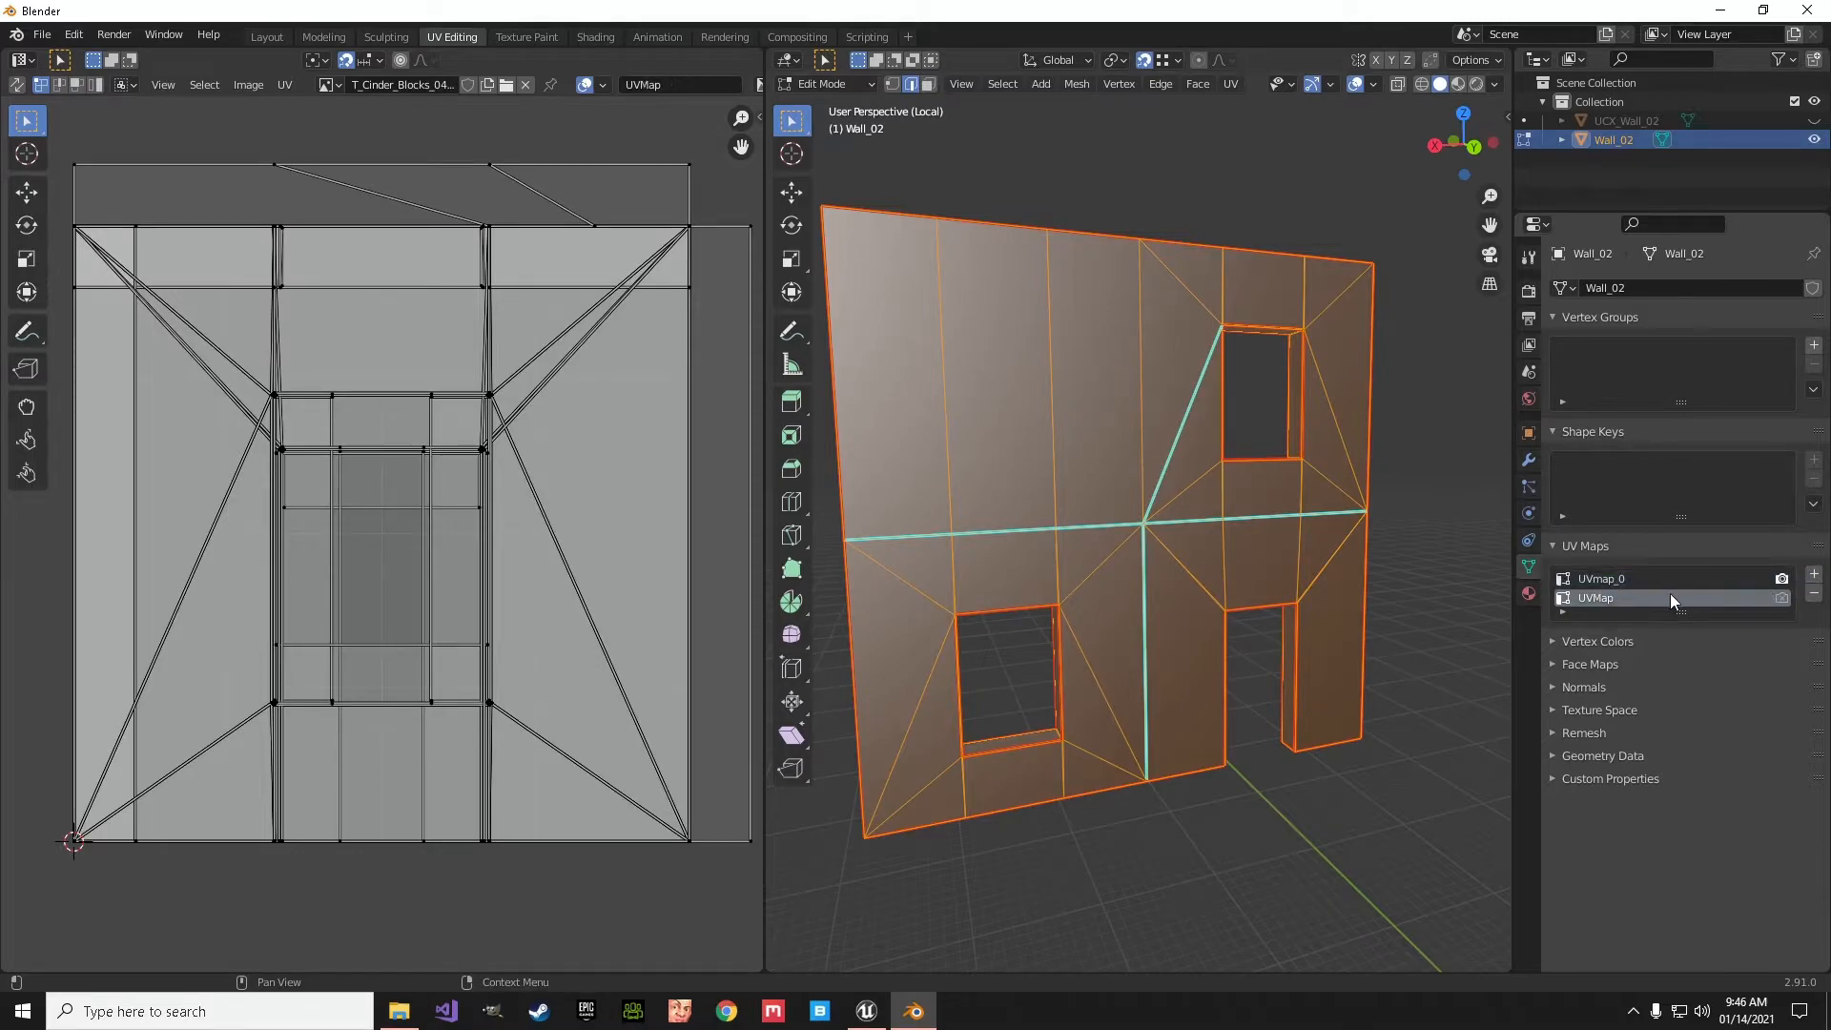
type("Lightmap")
type("u")
- Unwrap the selected mesh along its marked seams into the Lightmap UV map
left_click(949, 506)
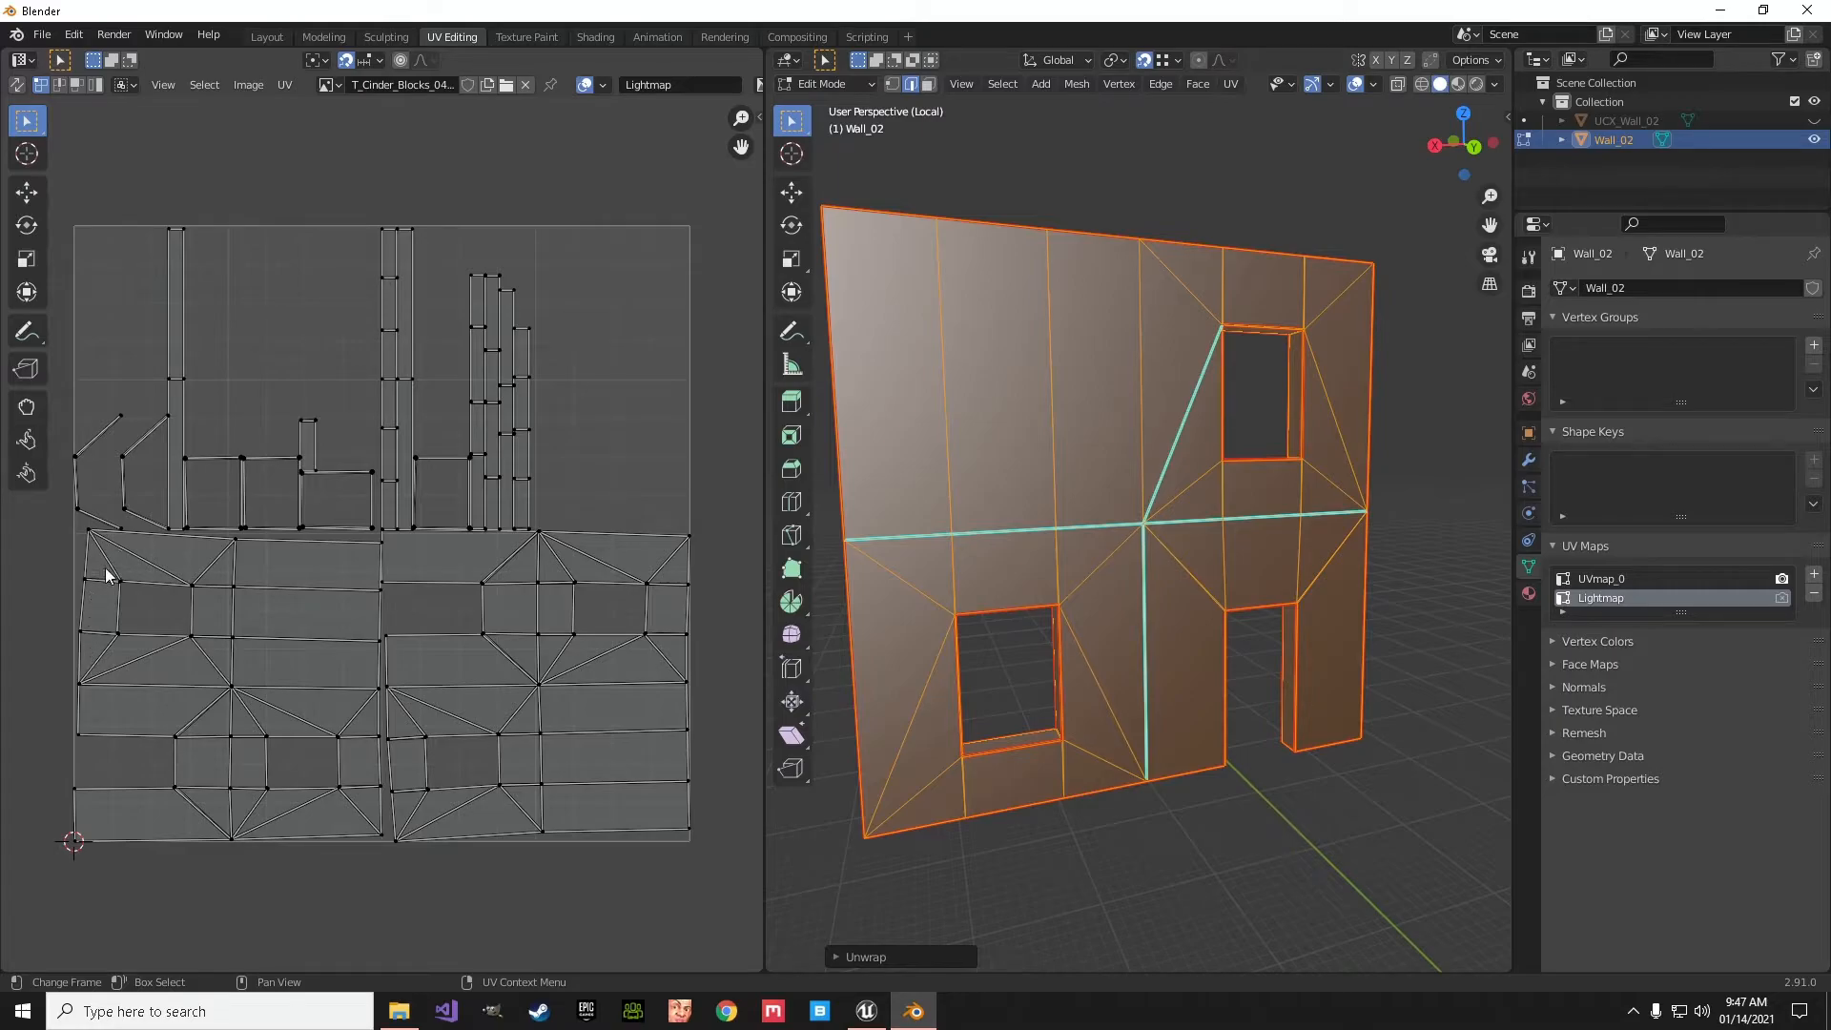
middle_click_drag(1014, 530, 910, 346)
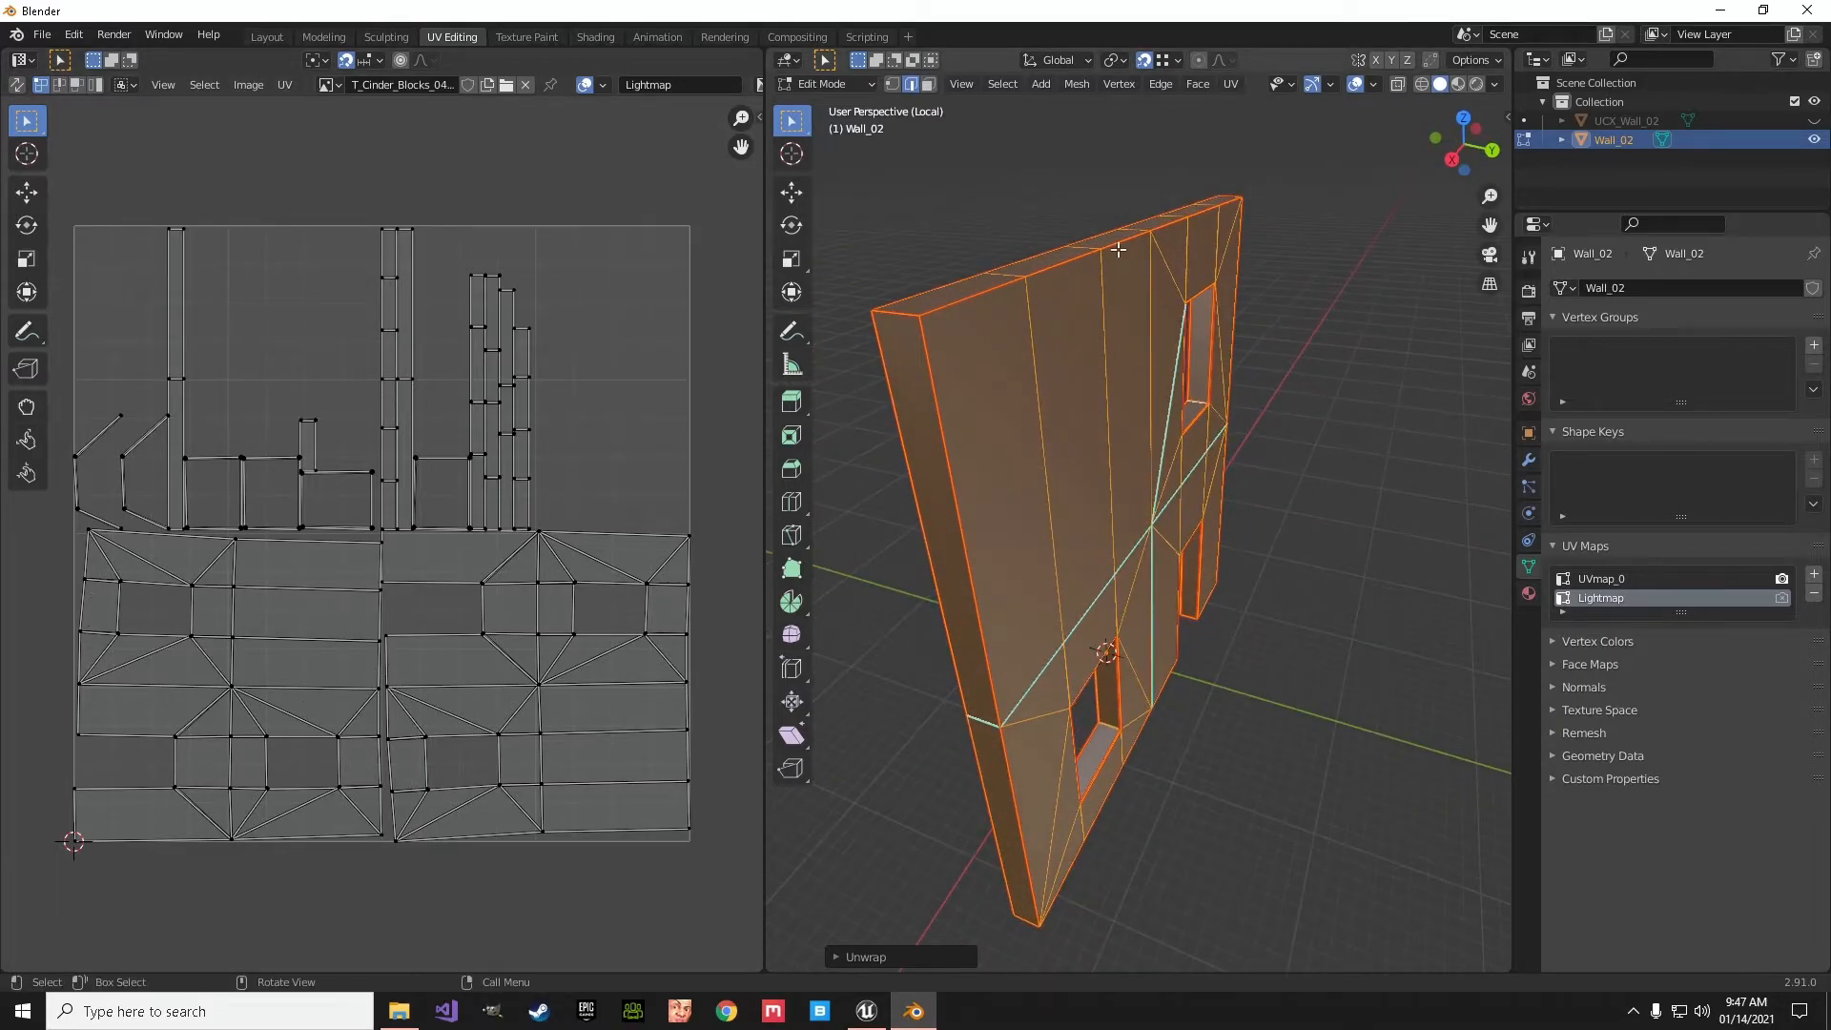
middle_click_drag(1105, 609, 1005, 537)
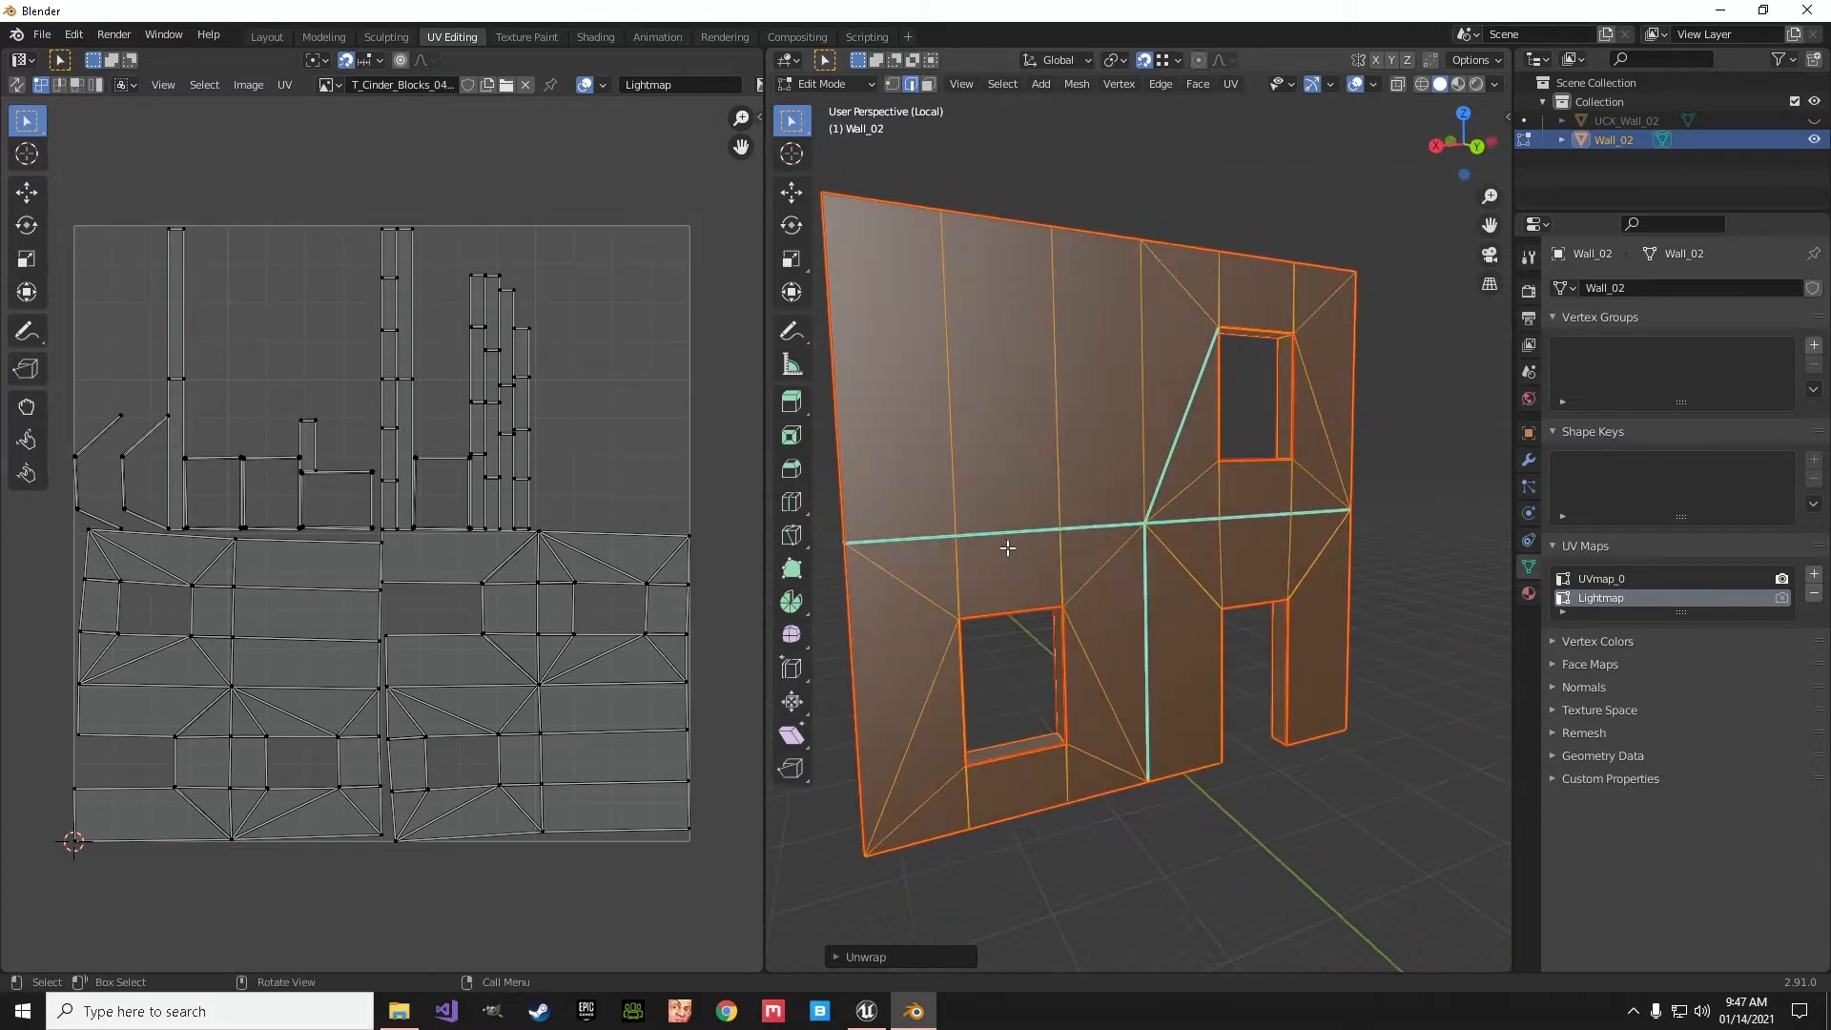
- Unwrap the mesh with Smart UV Project, using an island margin of 0.010
key("u")
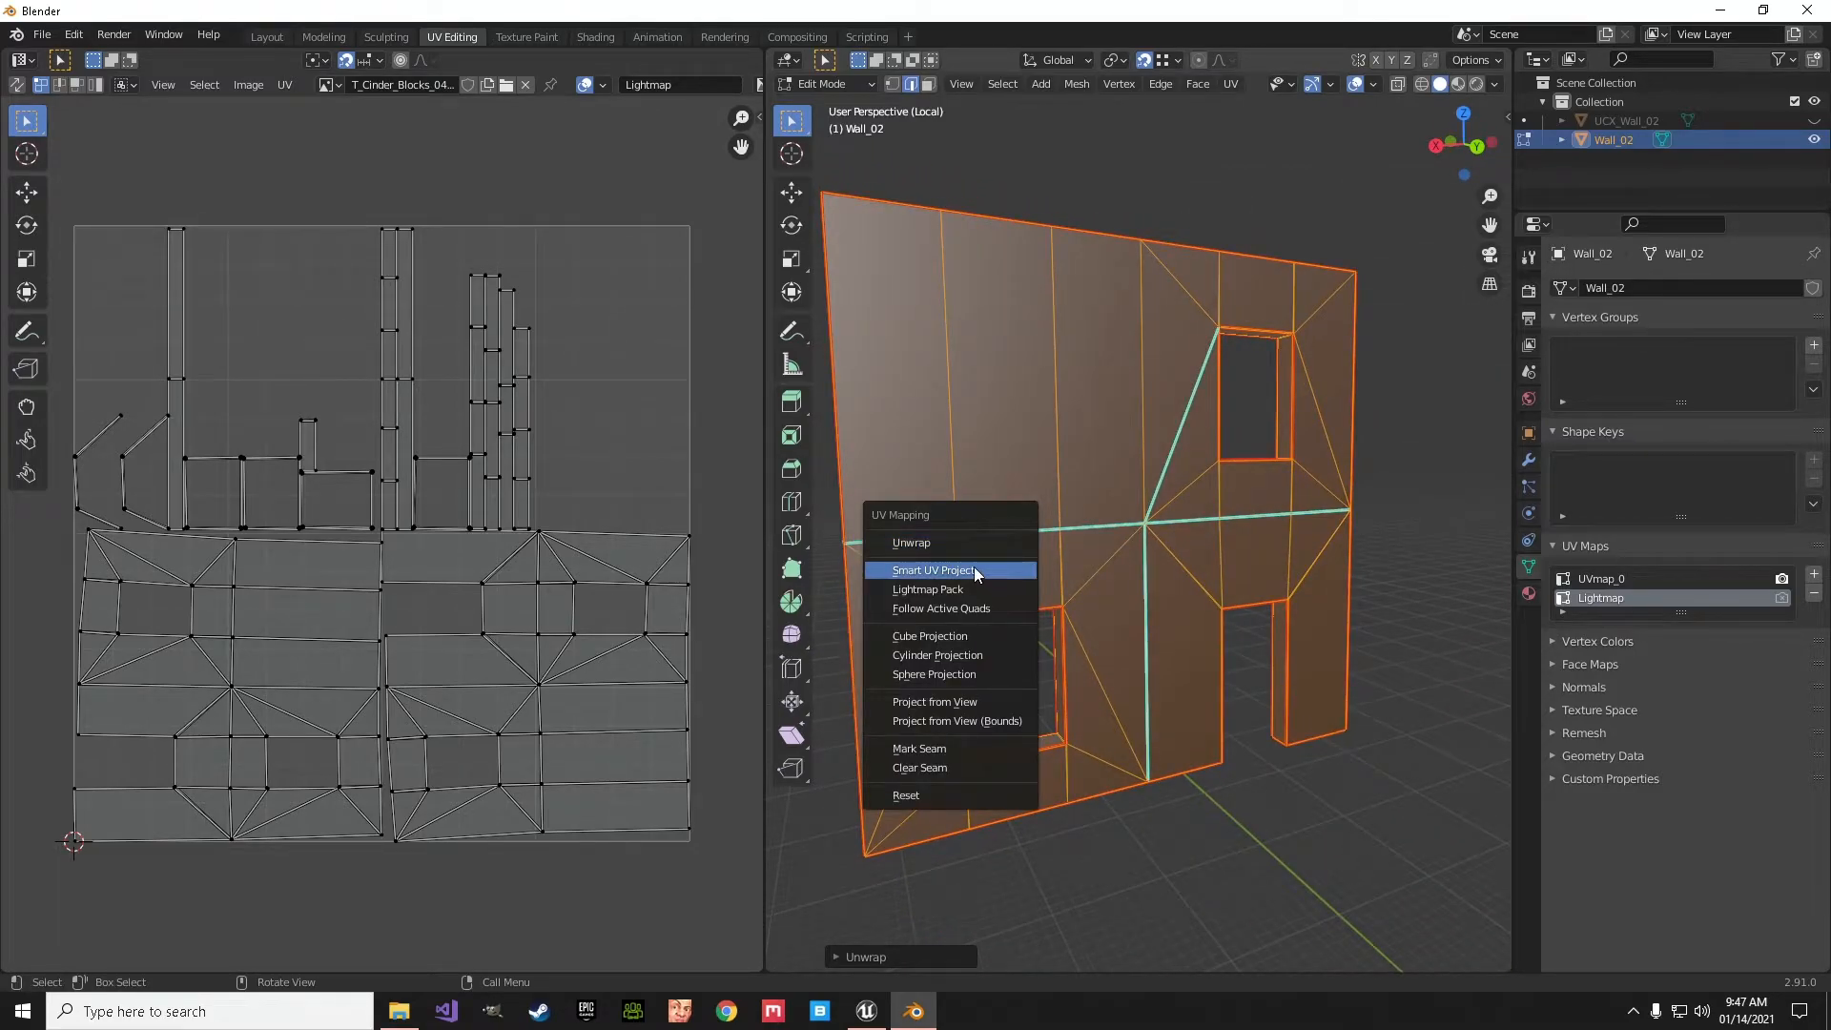
left_click(974, 570)
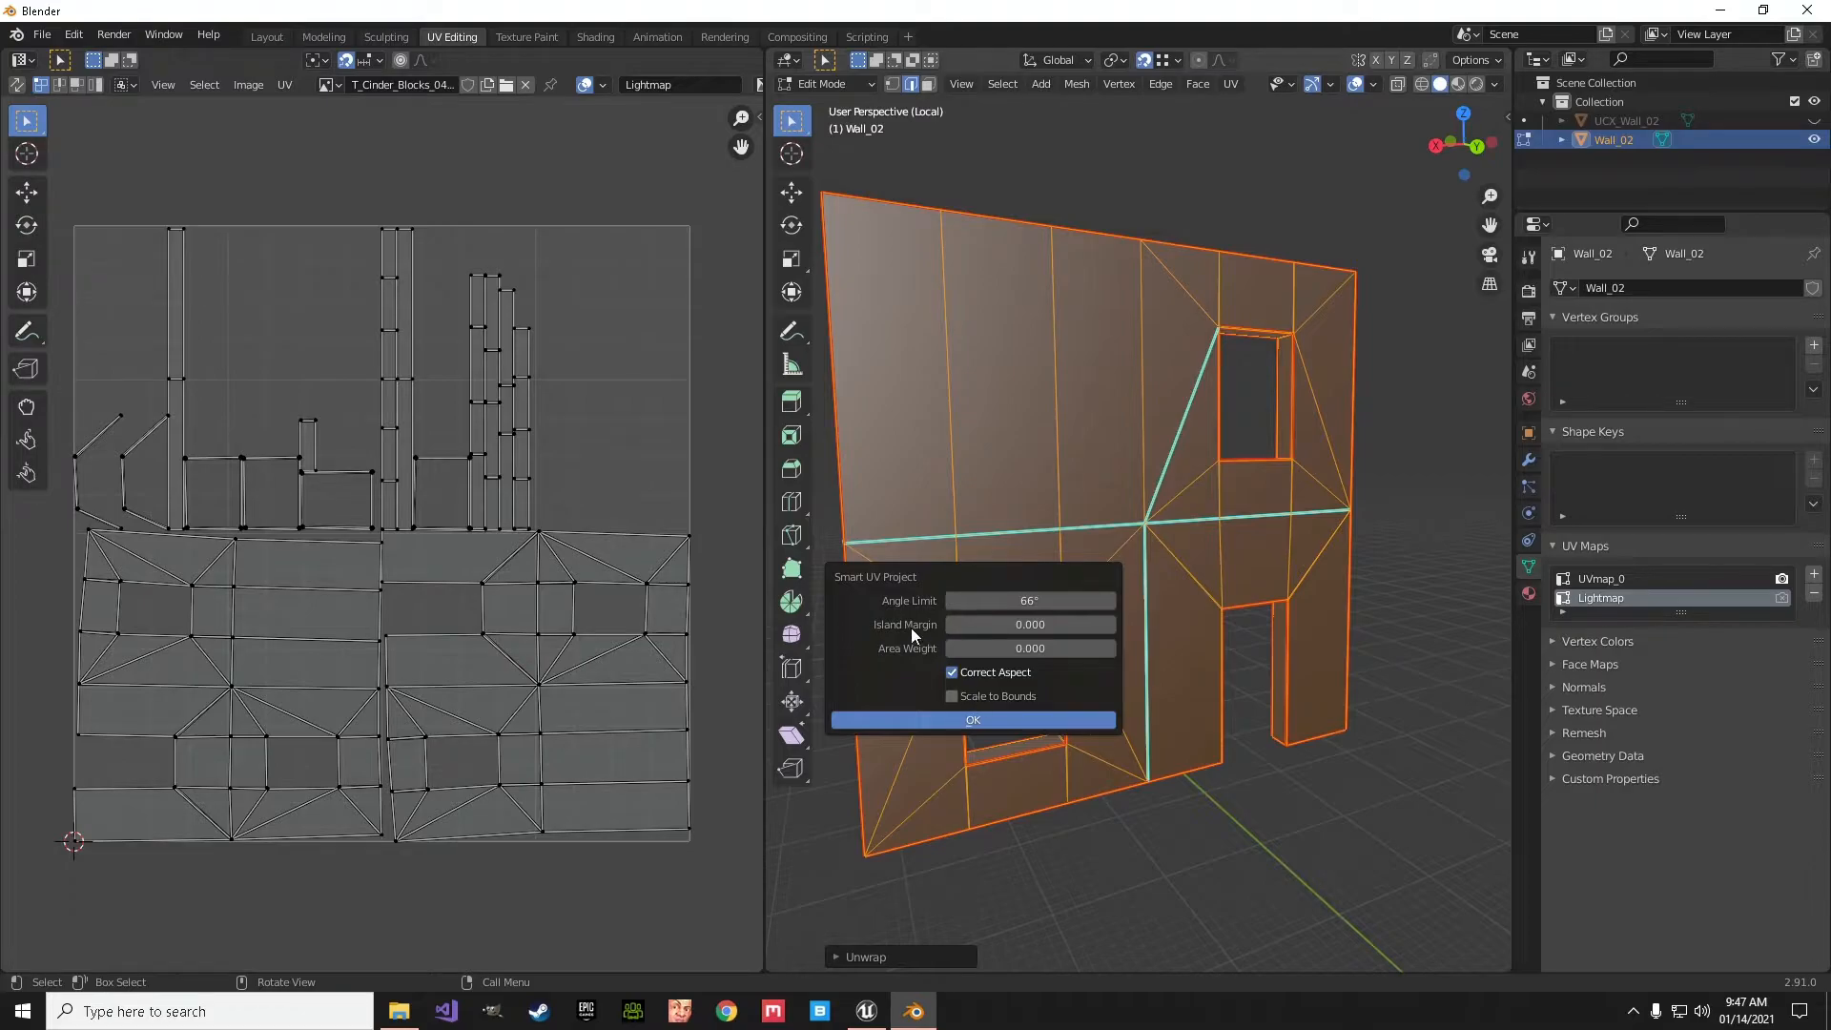
left_click(1110, 626)
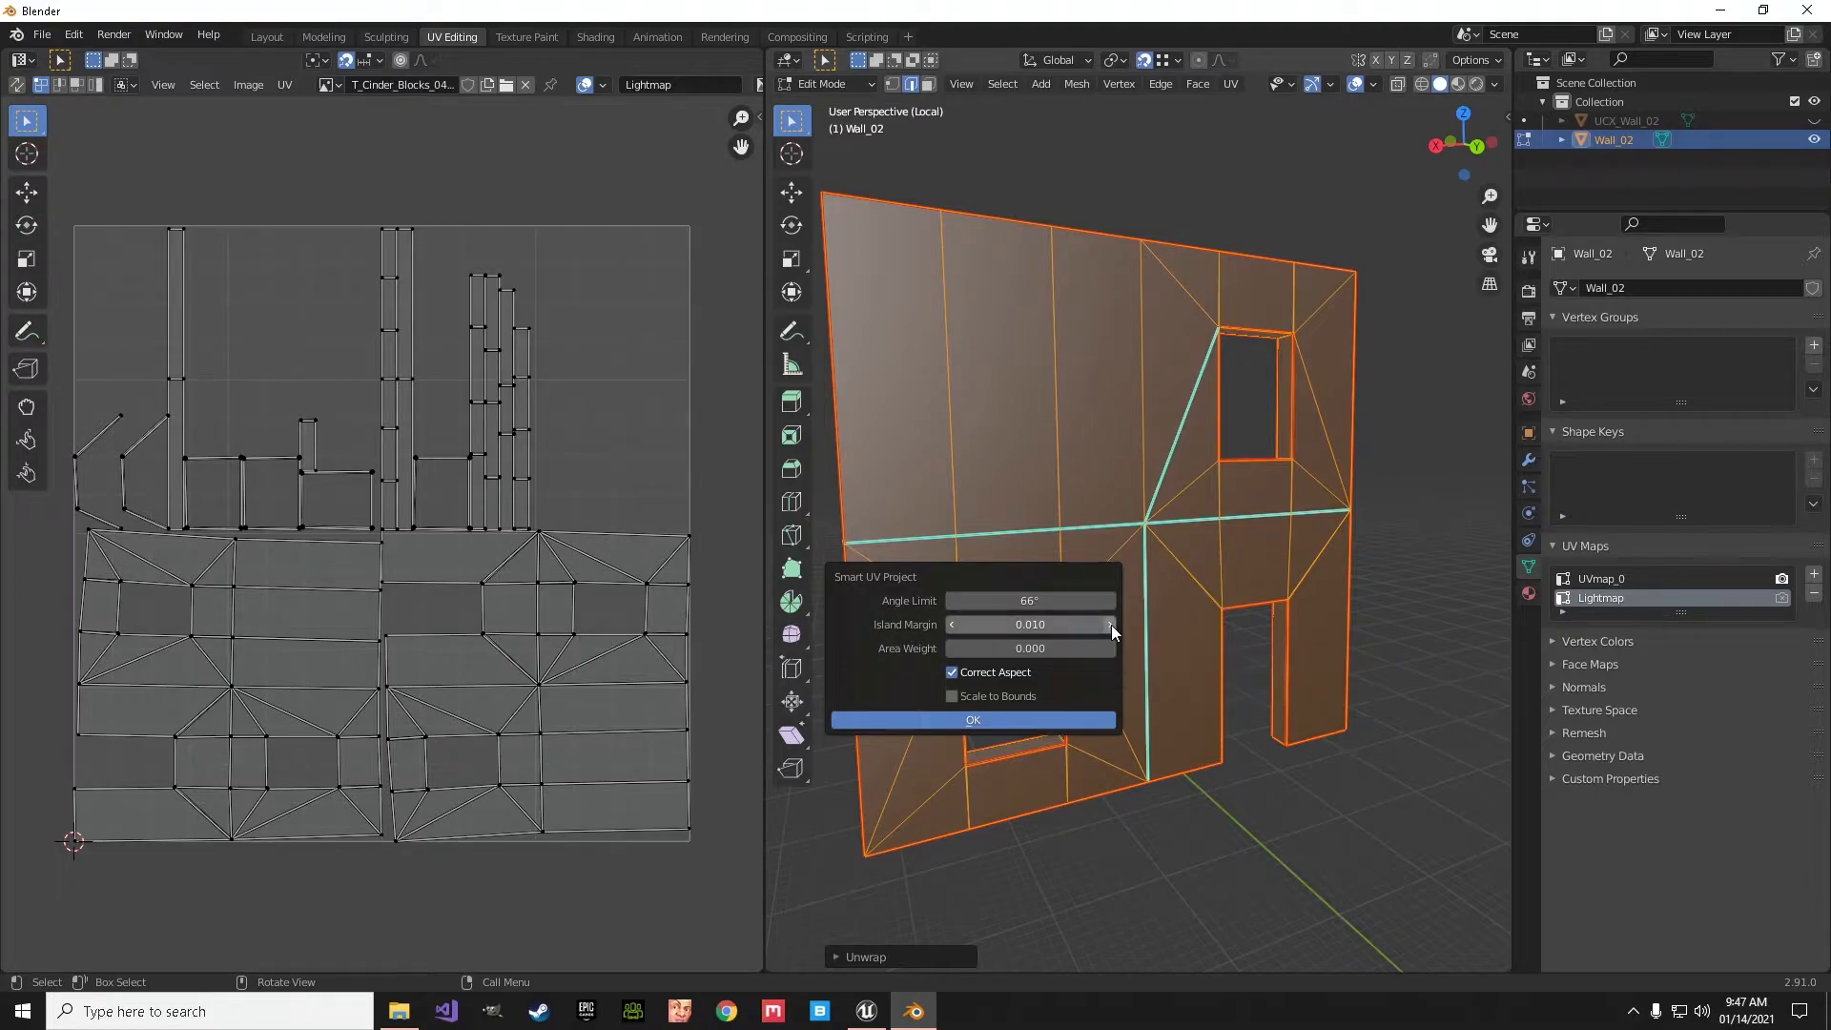
left_click(979, 717)
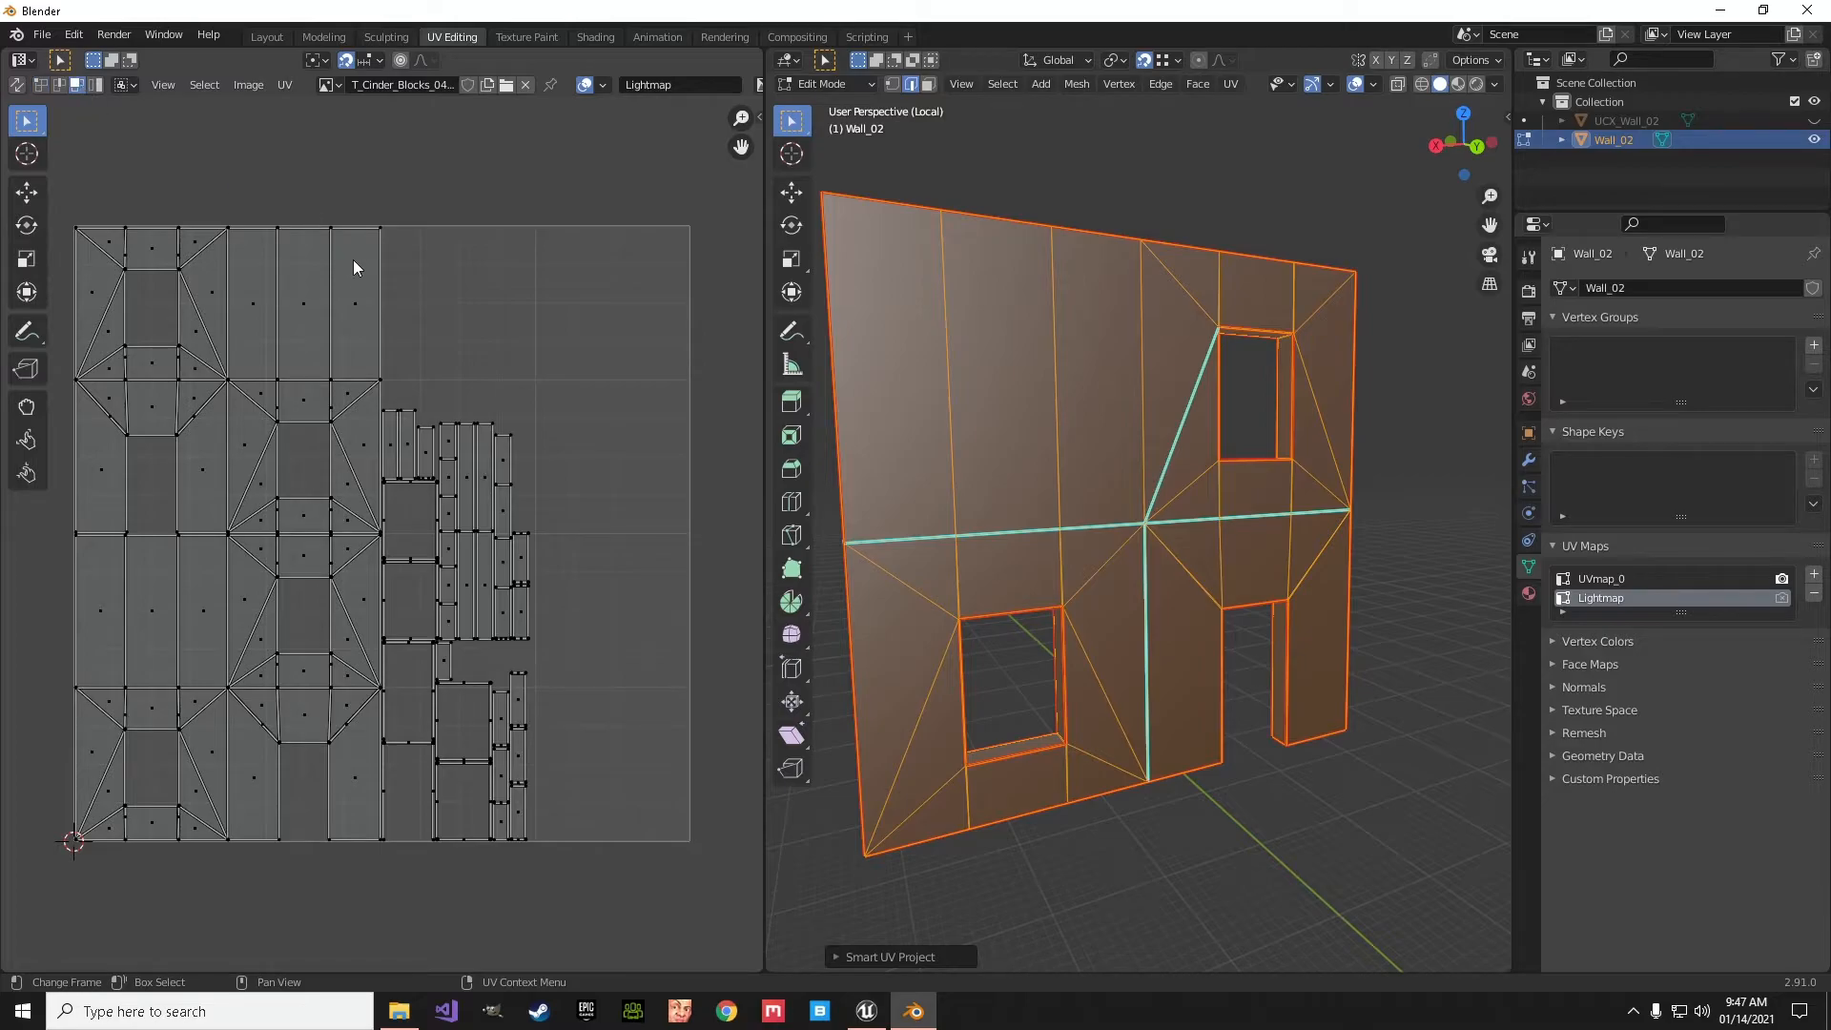
left_click(305, 307)
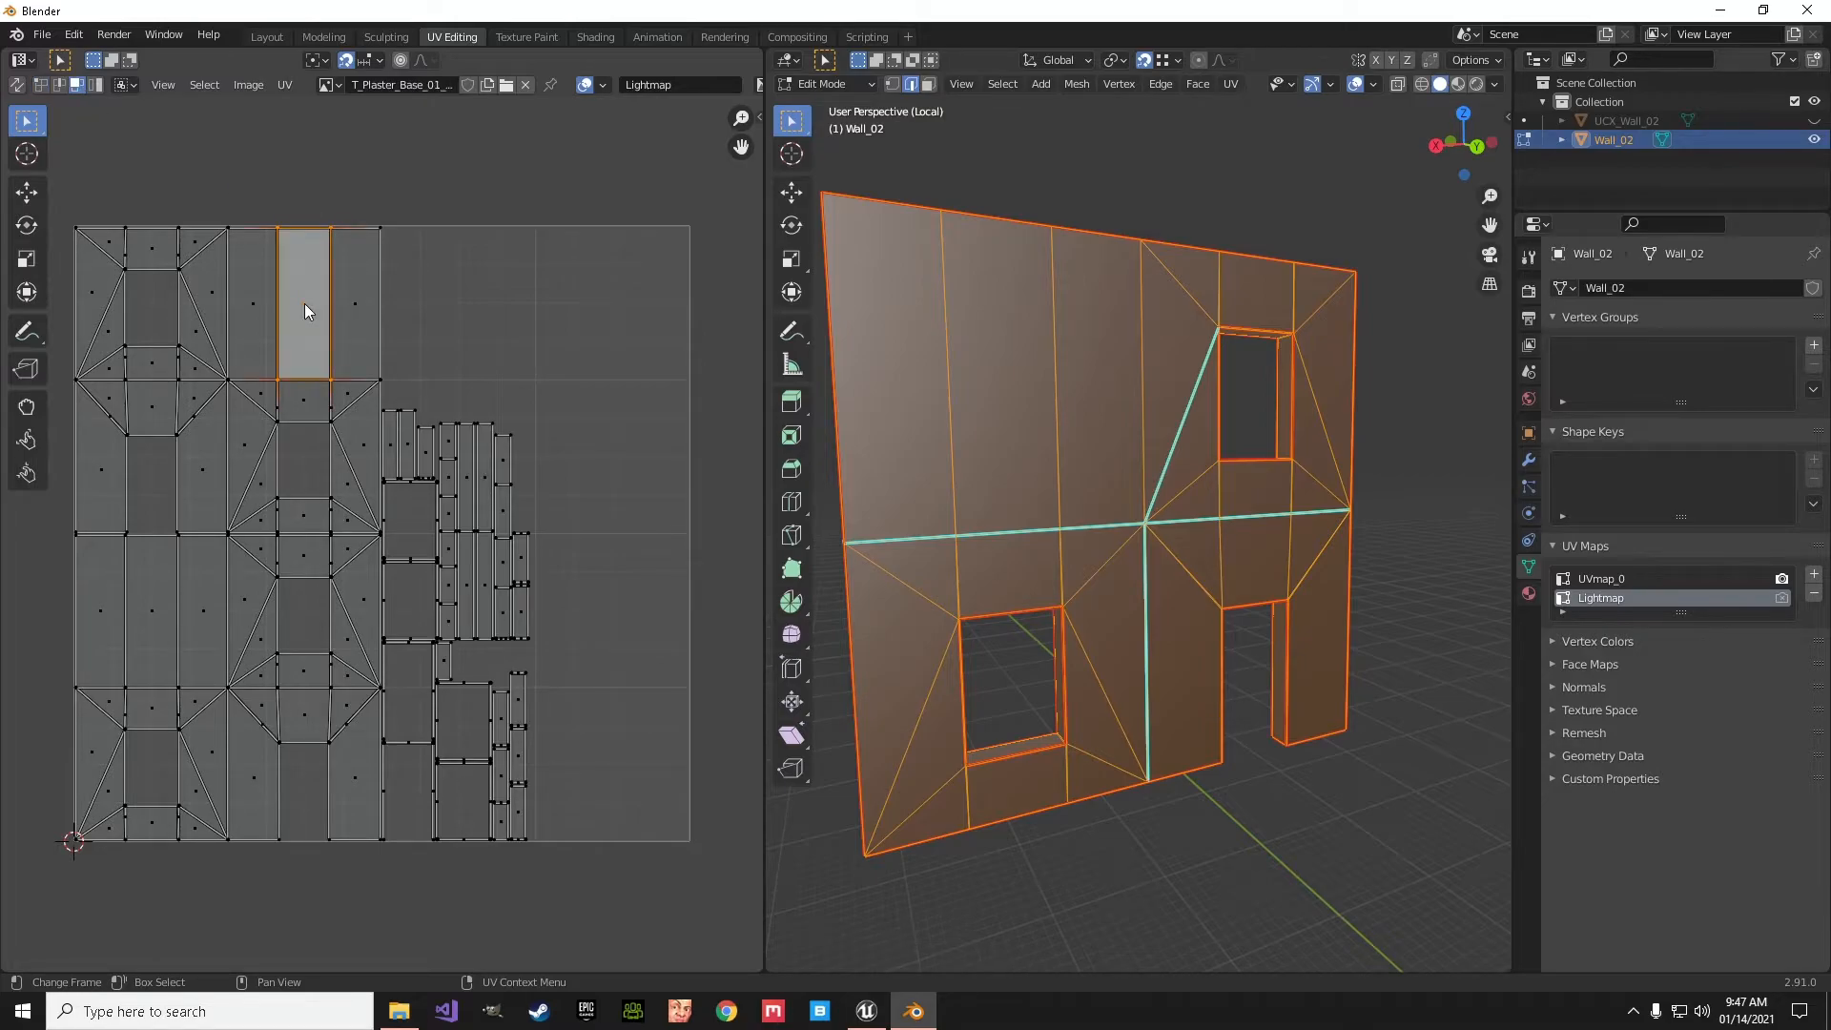
key("l")
middle_click_drag(1040, 795, 1208, 847)
left_click(995, 737)
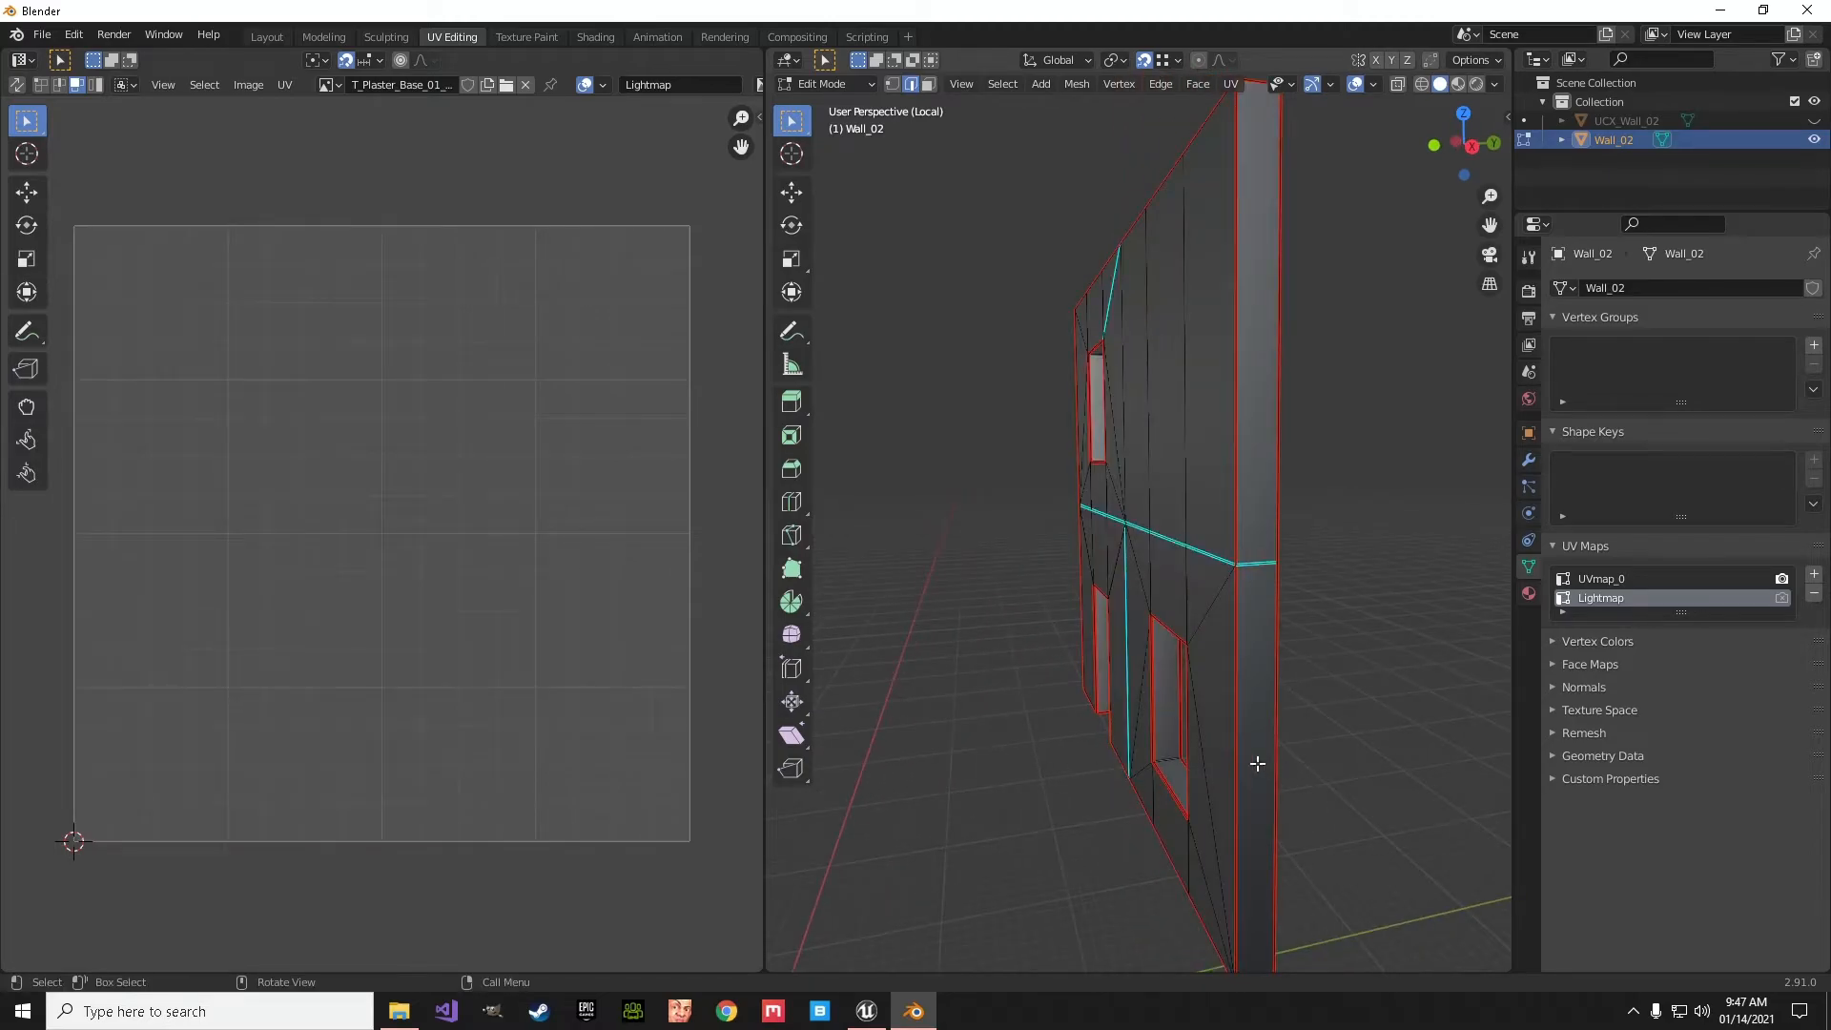
- Select the entire mesh and turn on UV sync selection for the UV layout
middle_click_drag(907, 670, 993, 701)
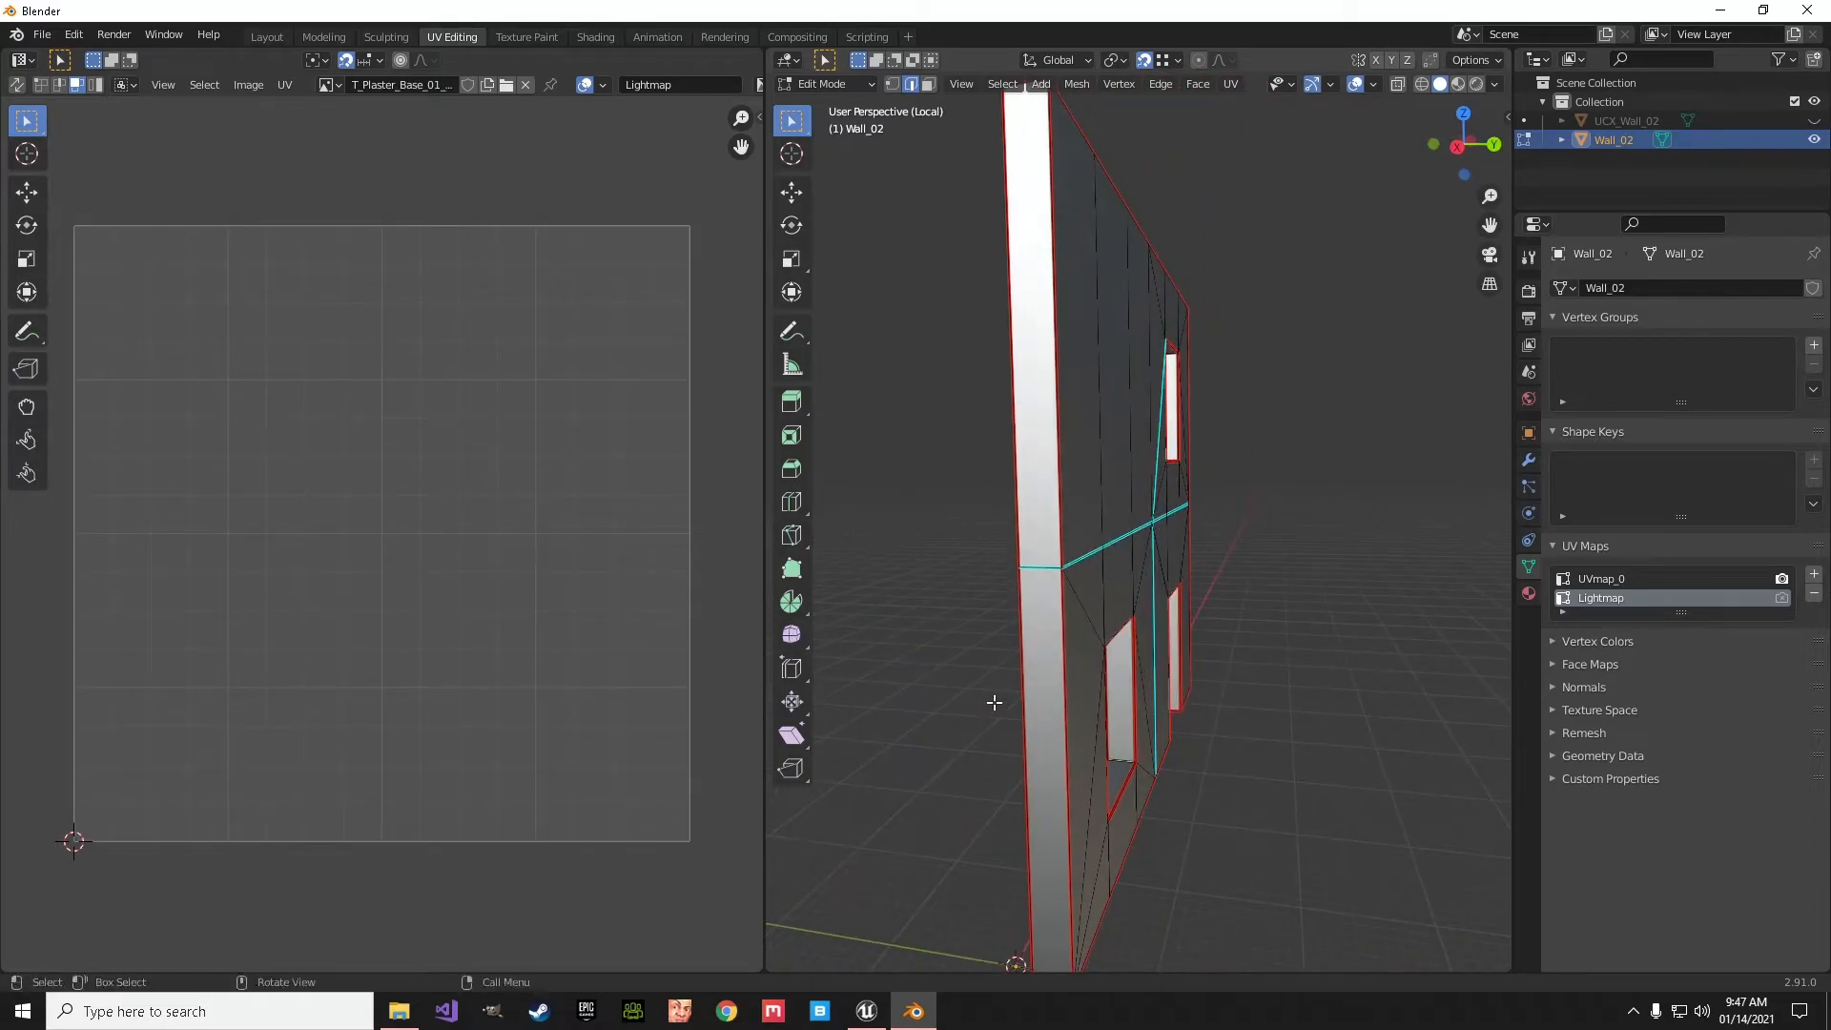
key("a")
left_click(16, 84)
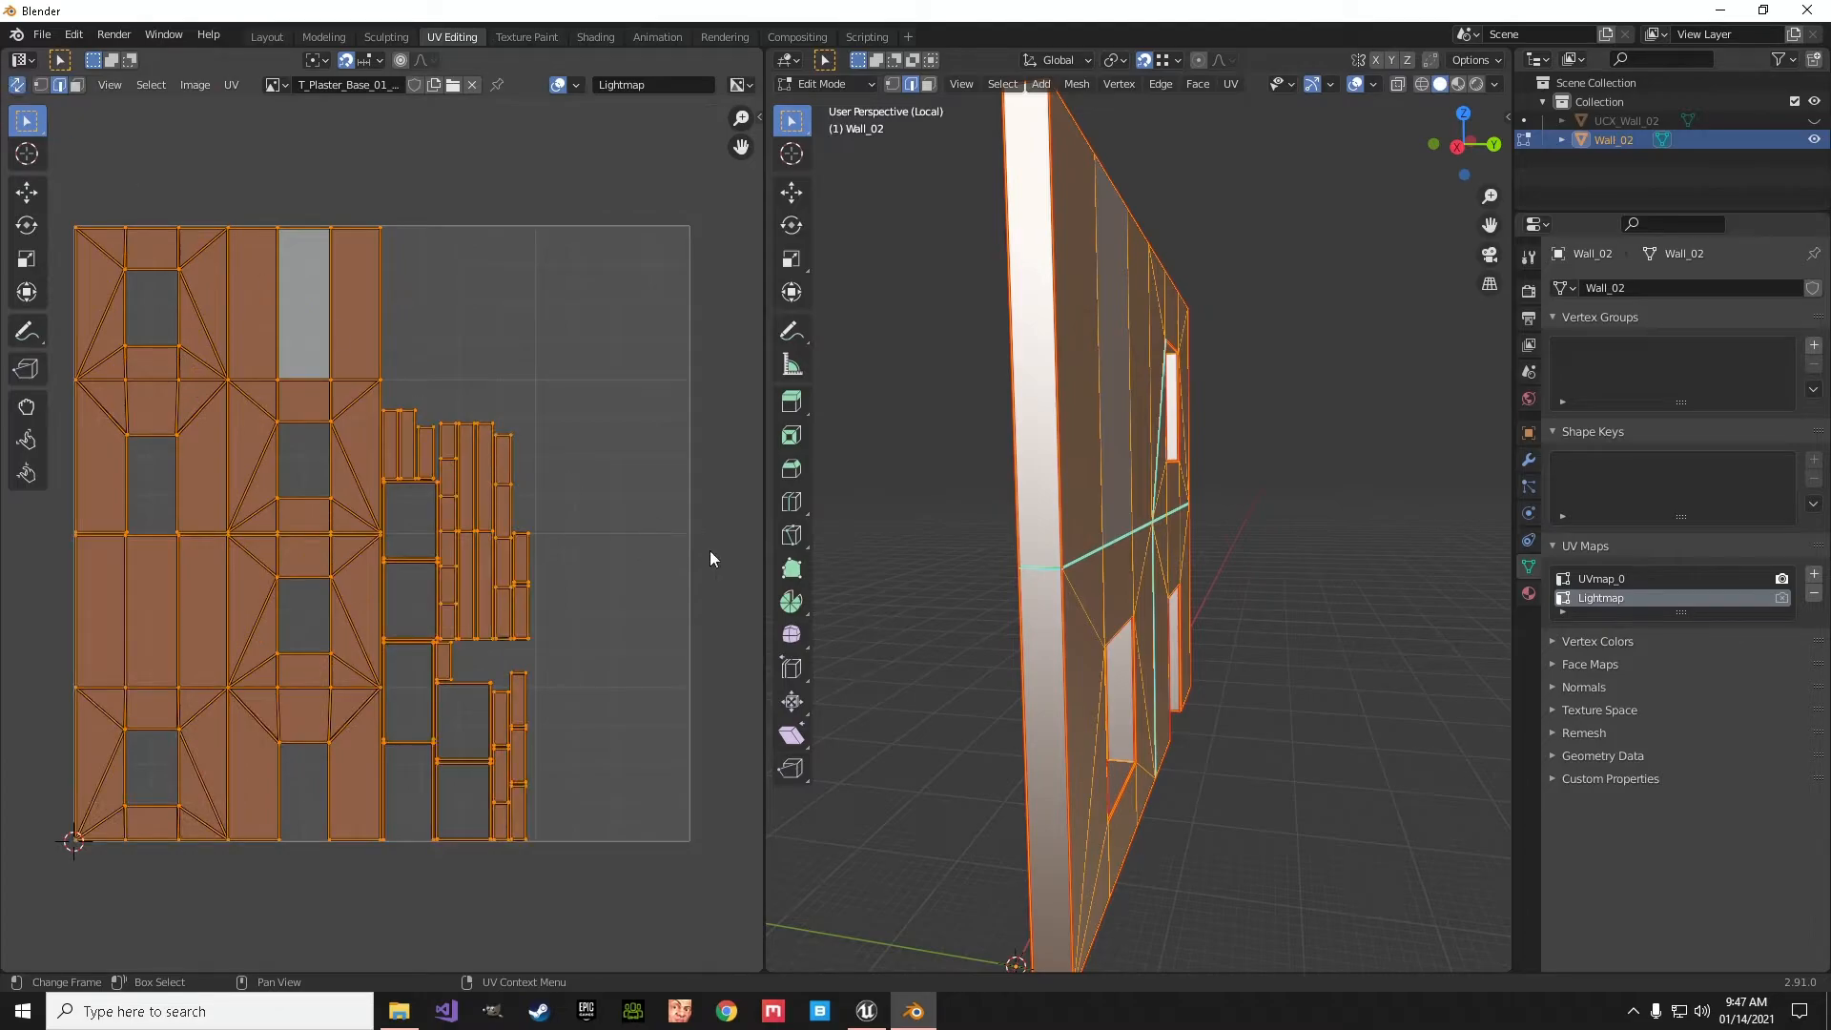
- Select the upper large UV island with its linked faces to examine which side of the wall it covers
left_click(923, 644)
left_click(294, 324)
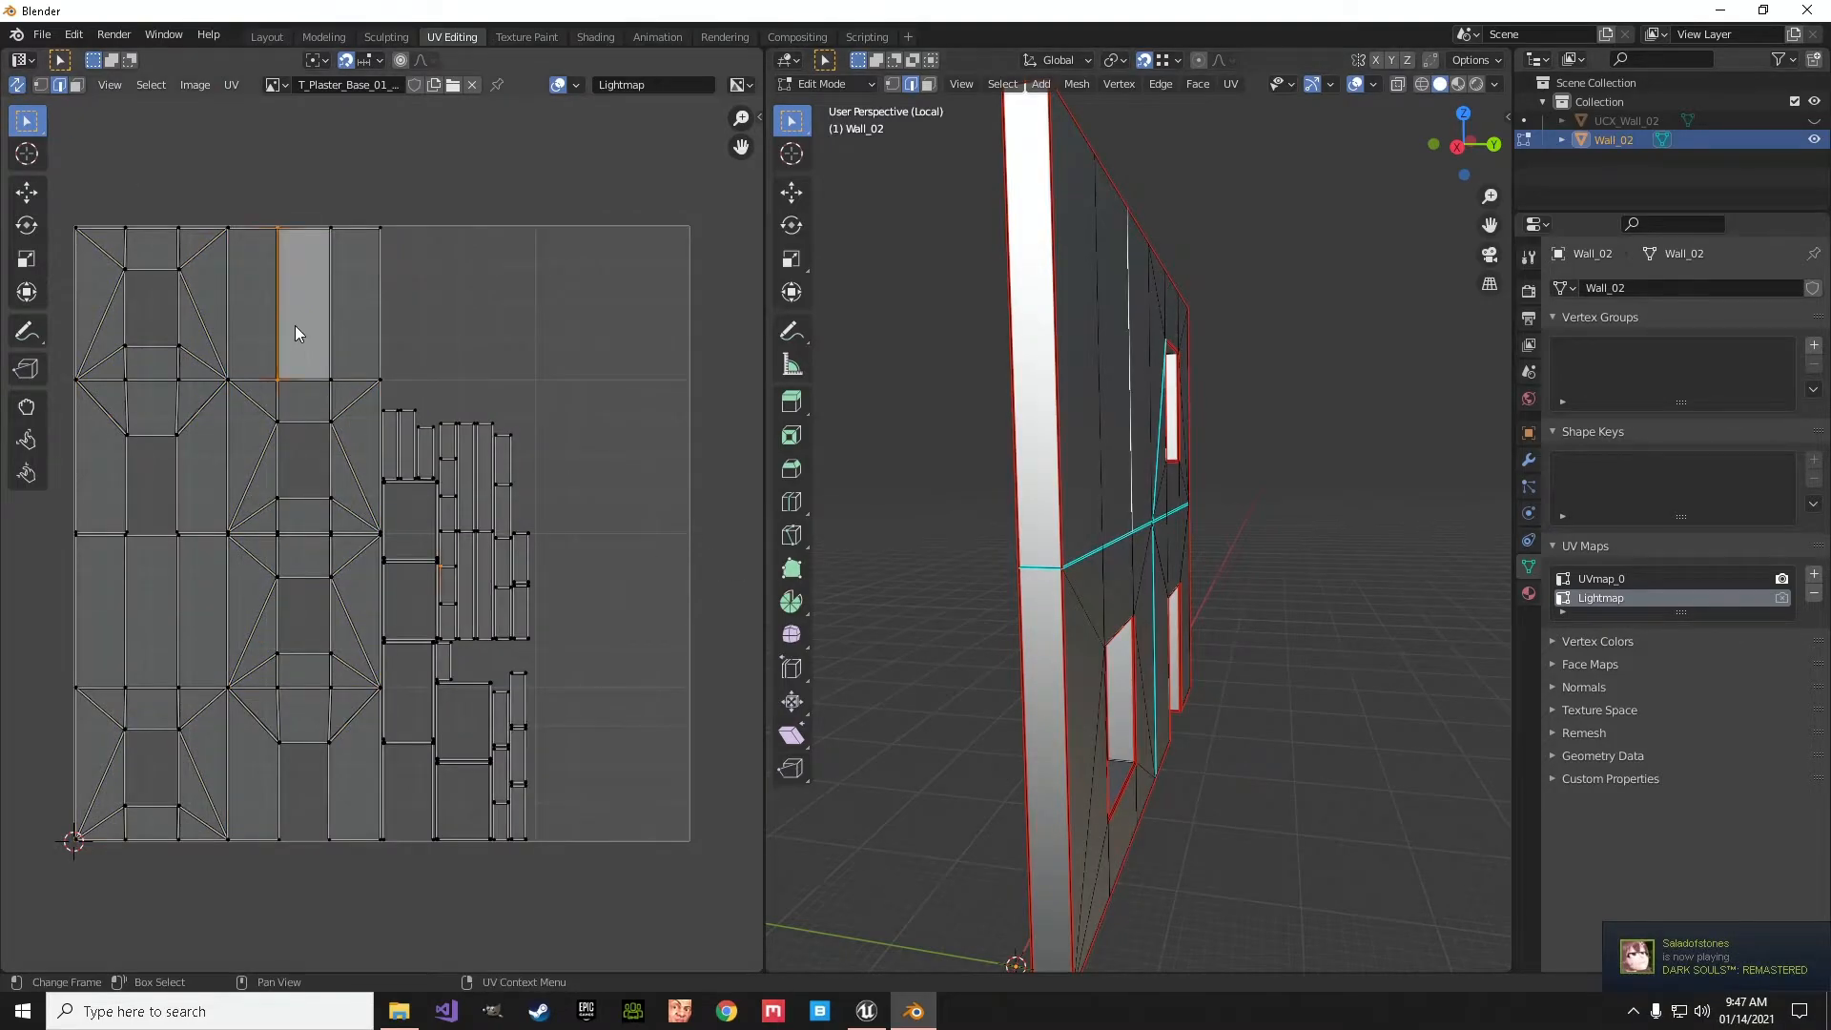
key("l")
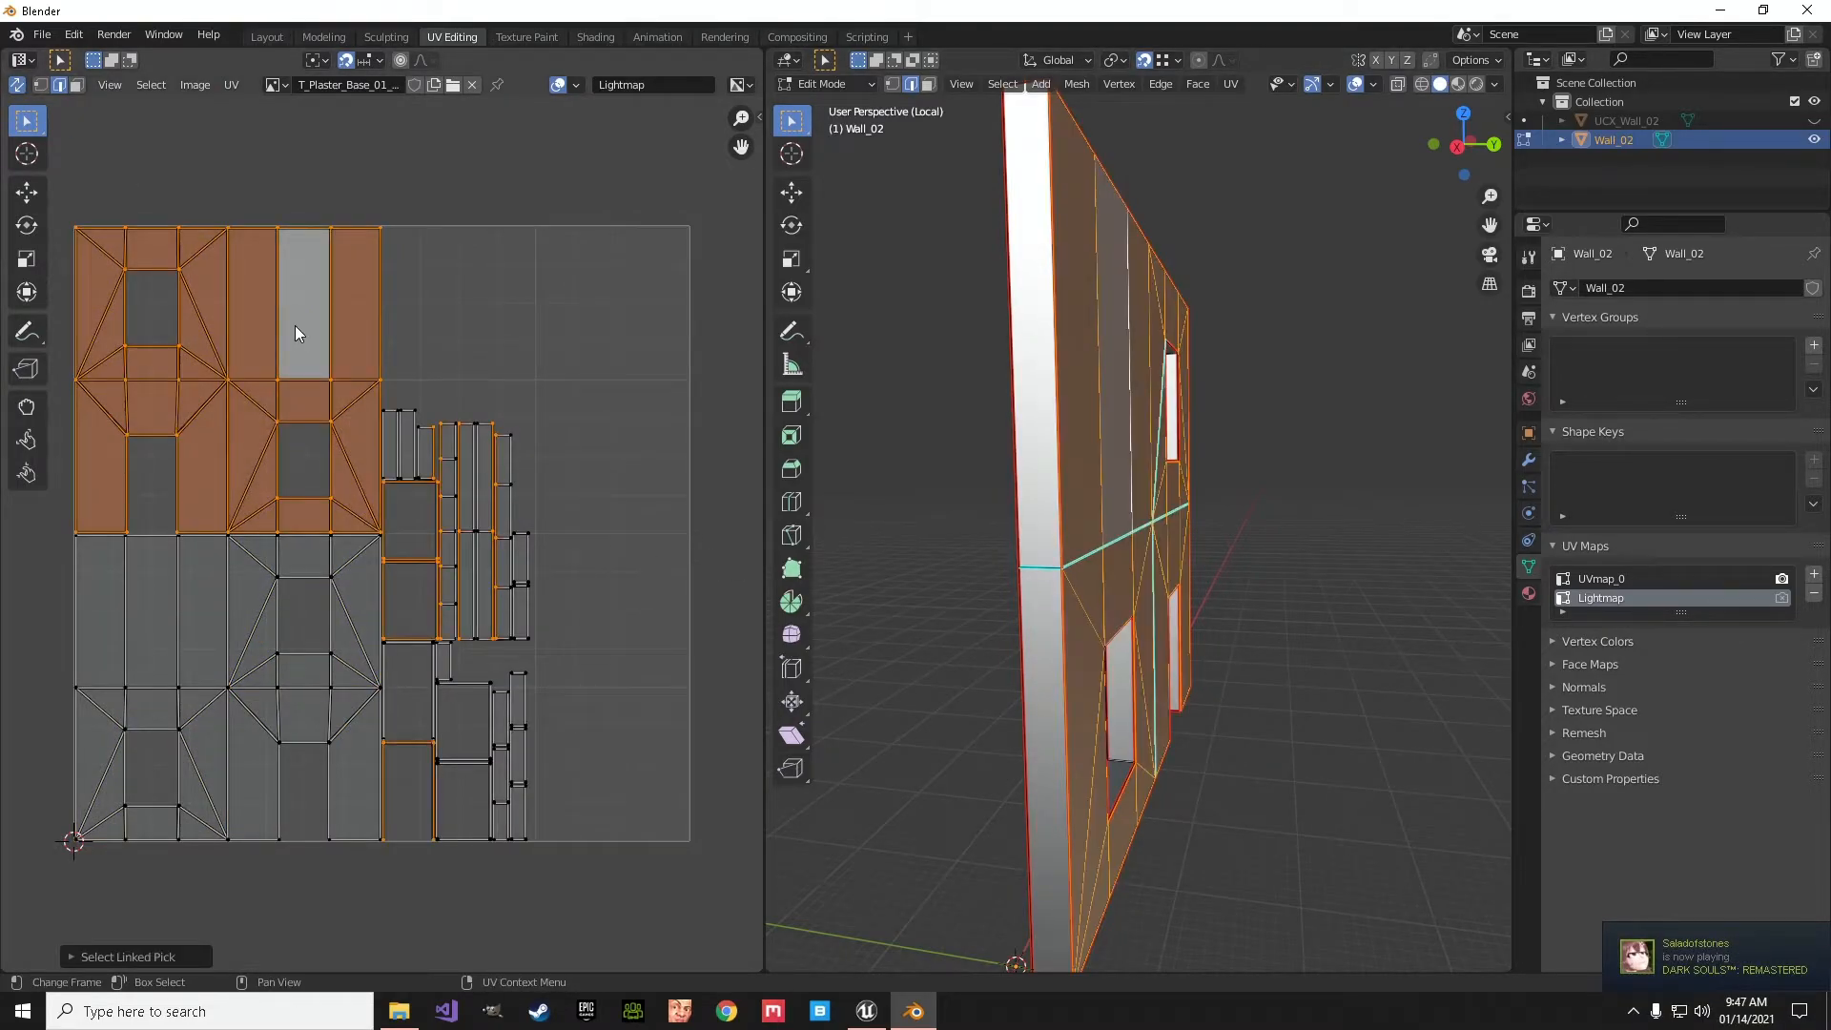
middle_click_drag(1011, 748, 1096, 682)
- Switch to face selection and select the linked lower UV island to check which wall side it covers
left_click(202, 610)
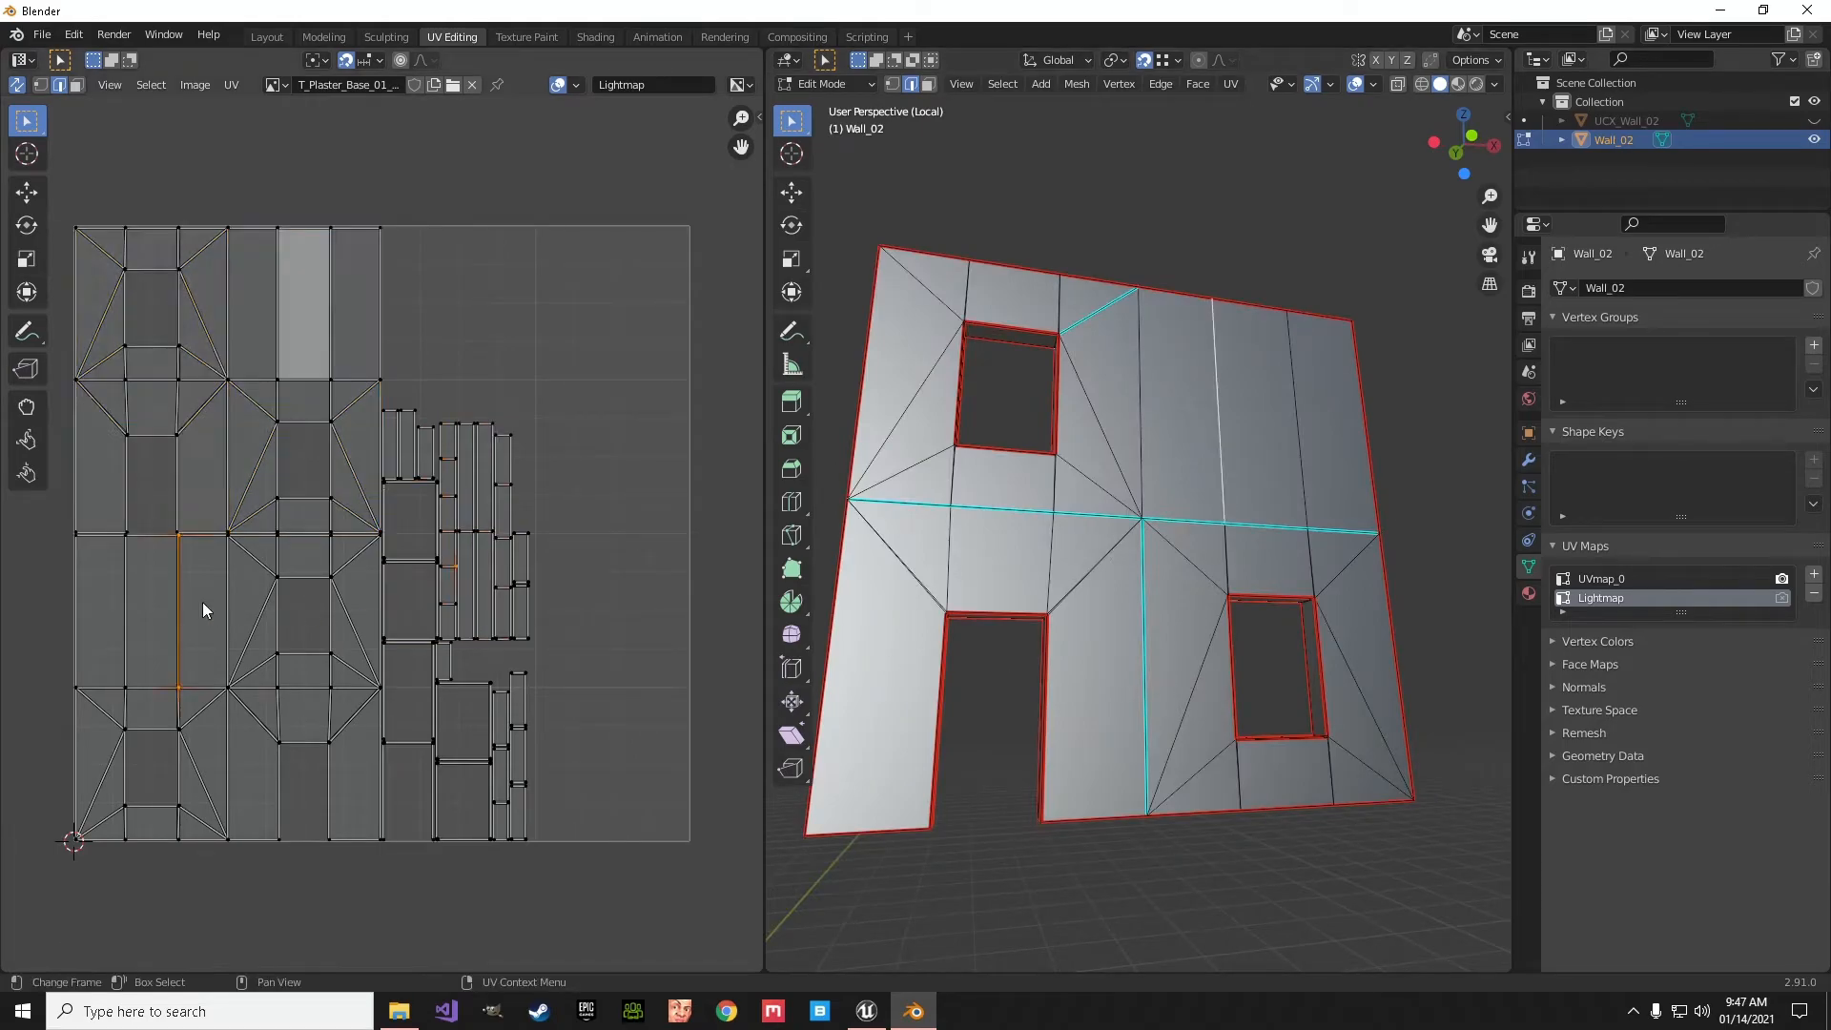
left_click(77, 85)
left_click(177, 625)
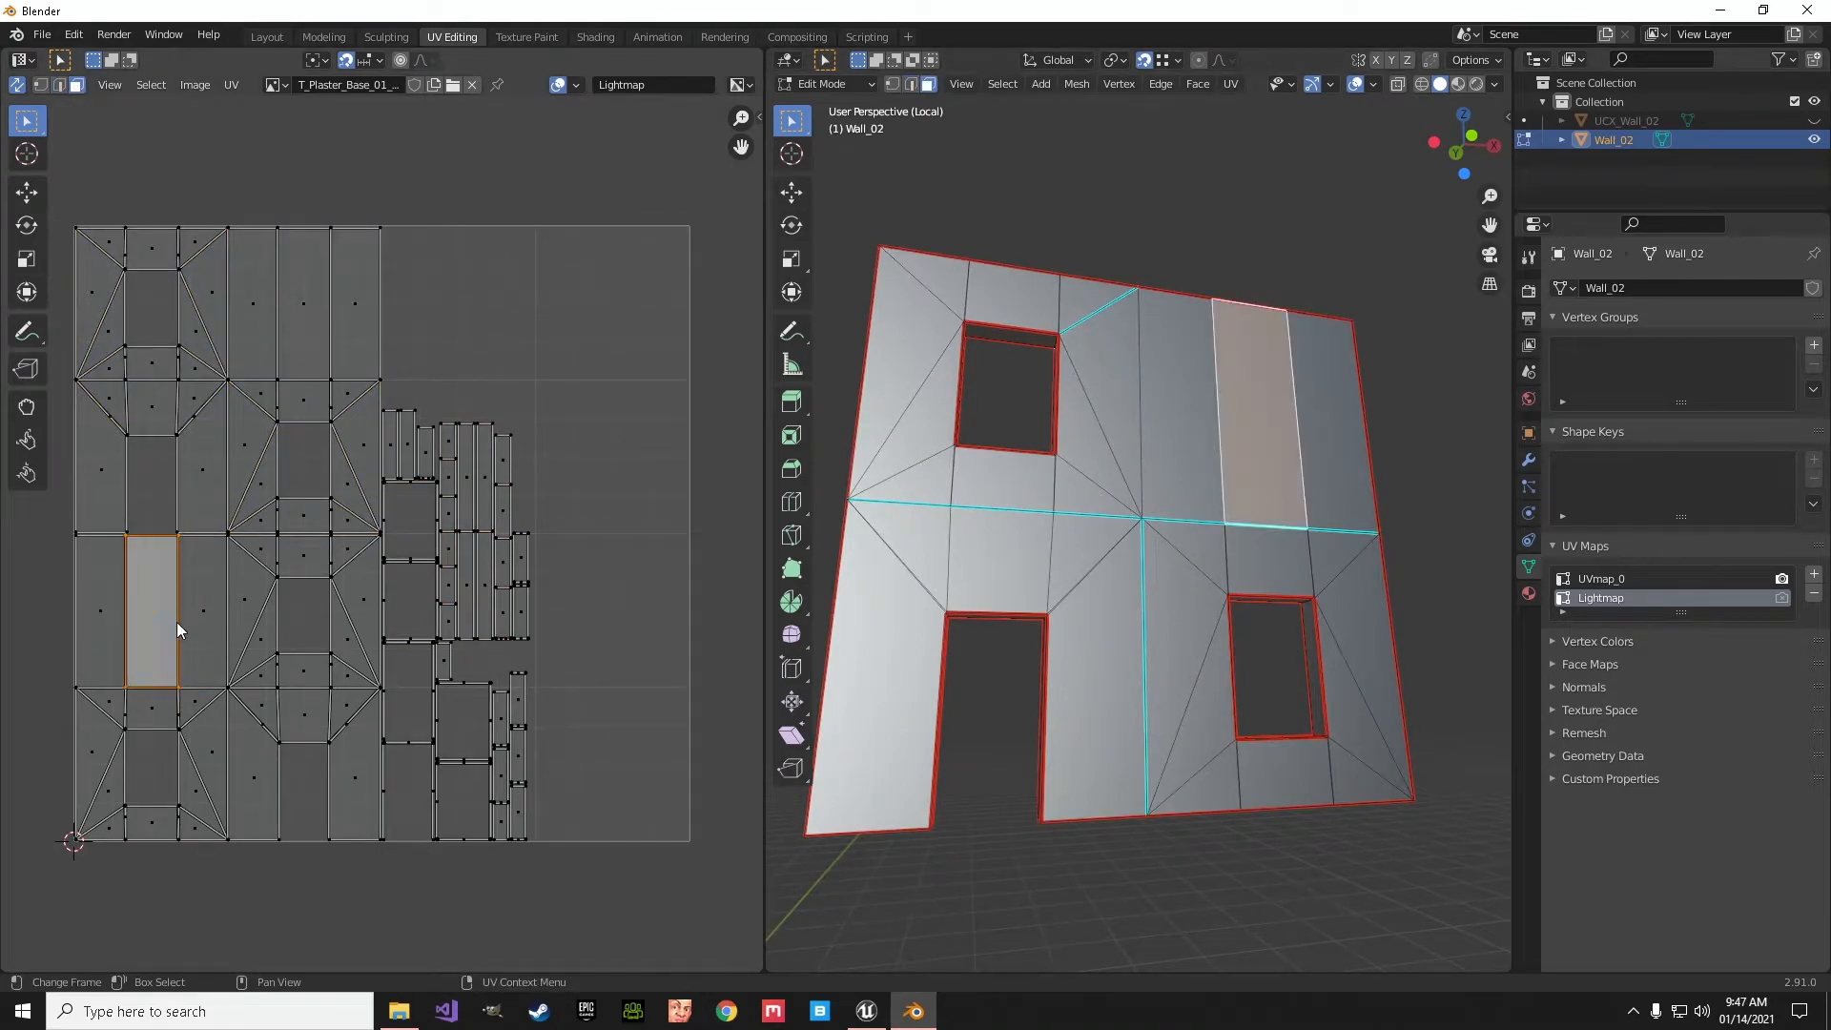
key("l")
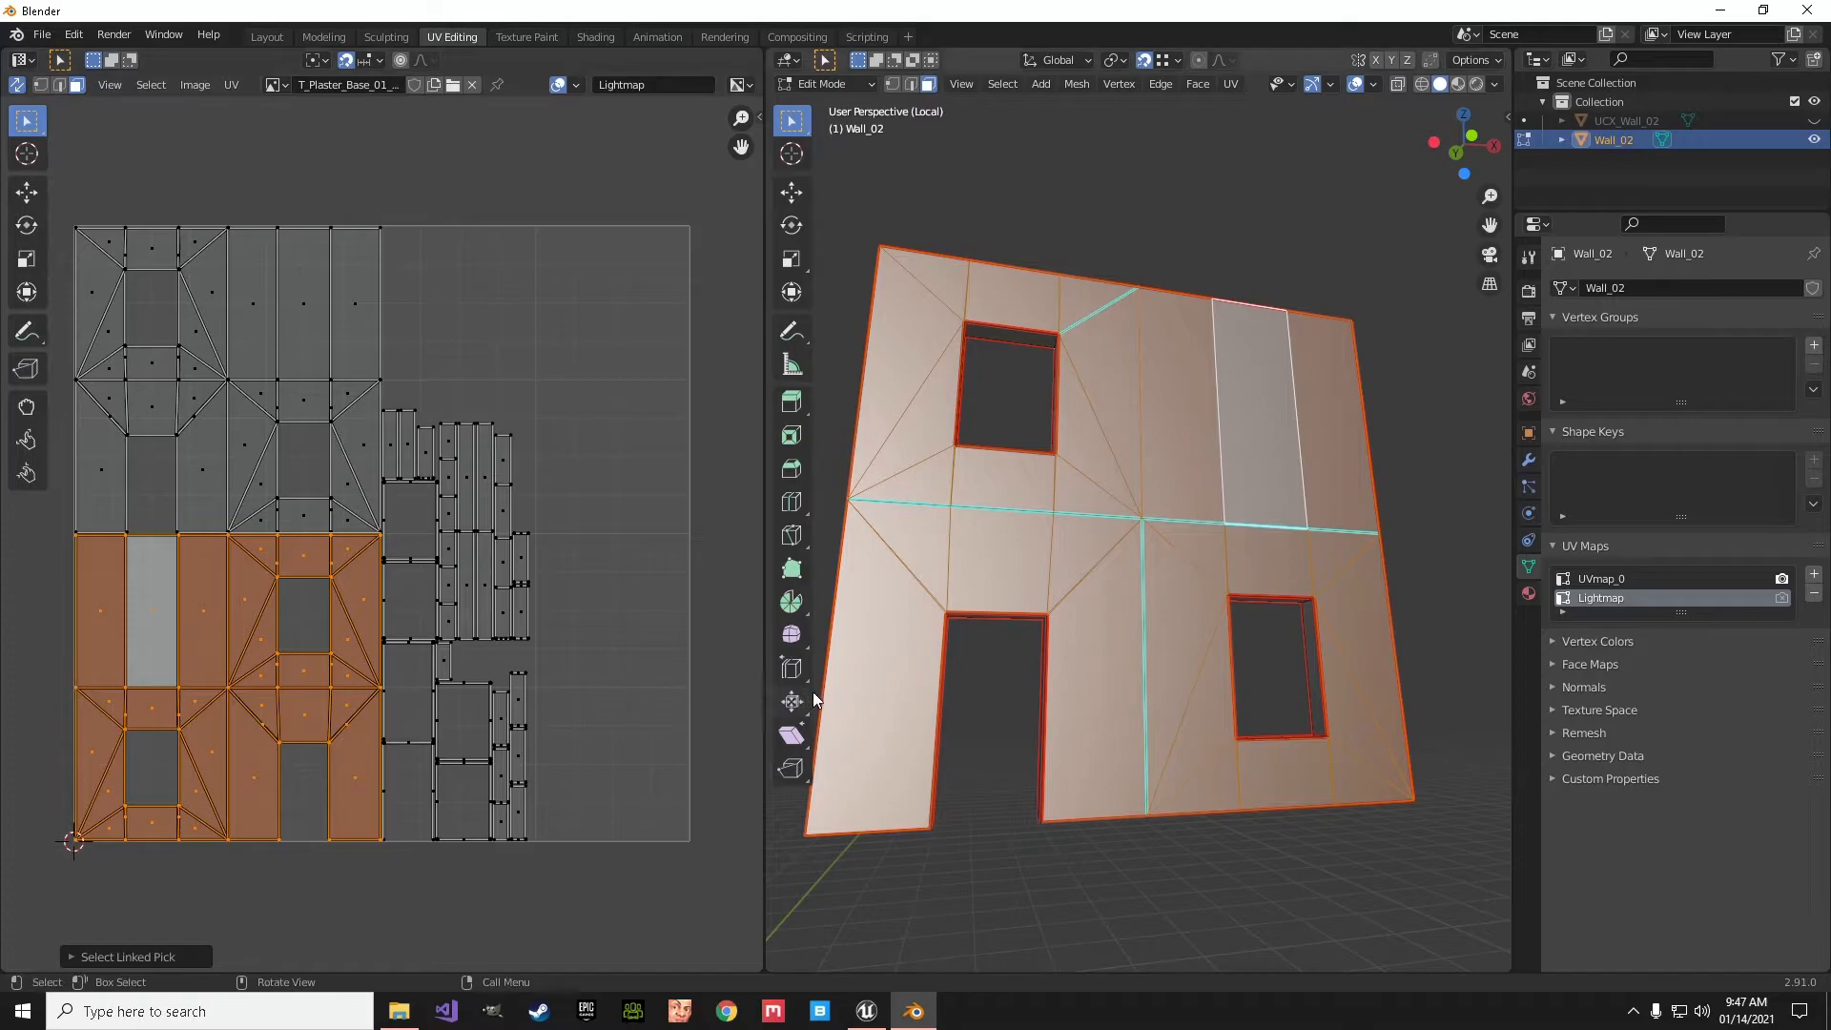
middle_click_drag(954, 739, 921, 769)
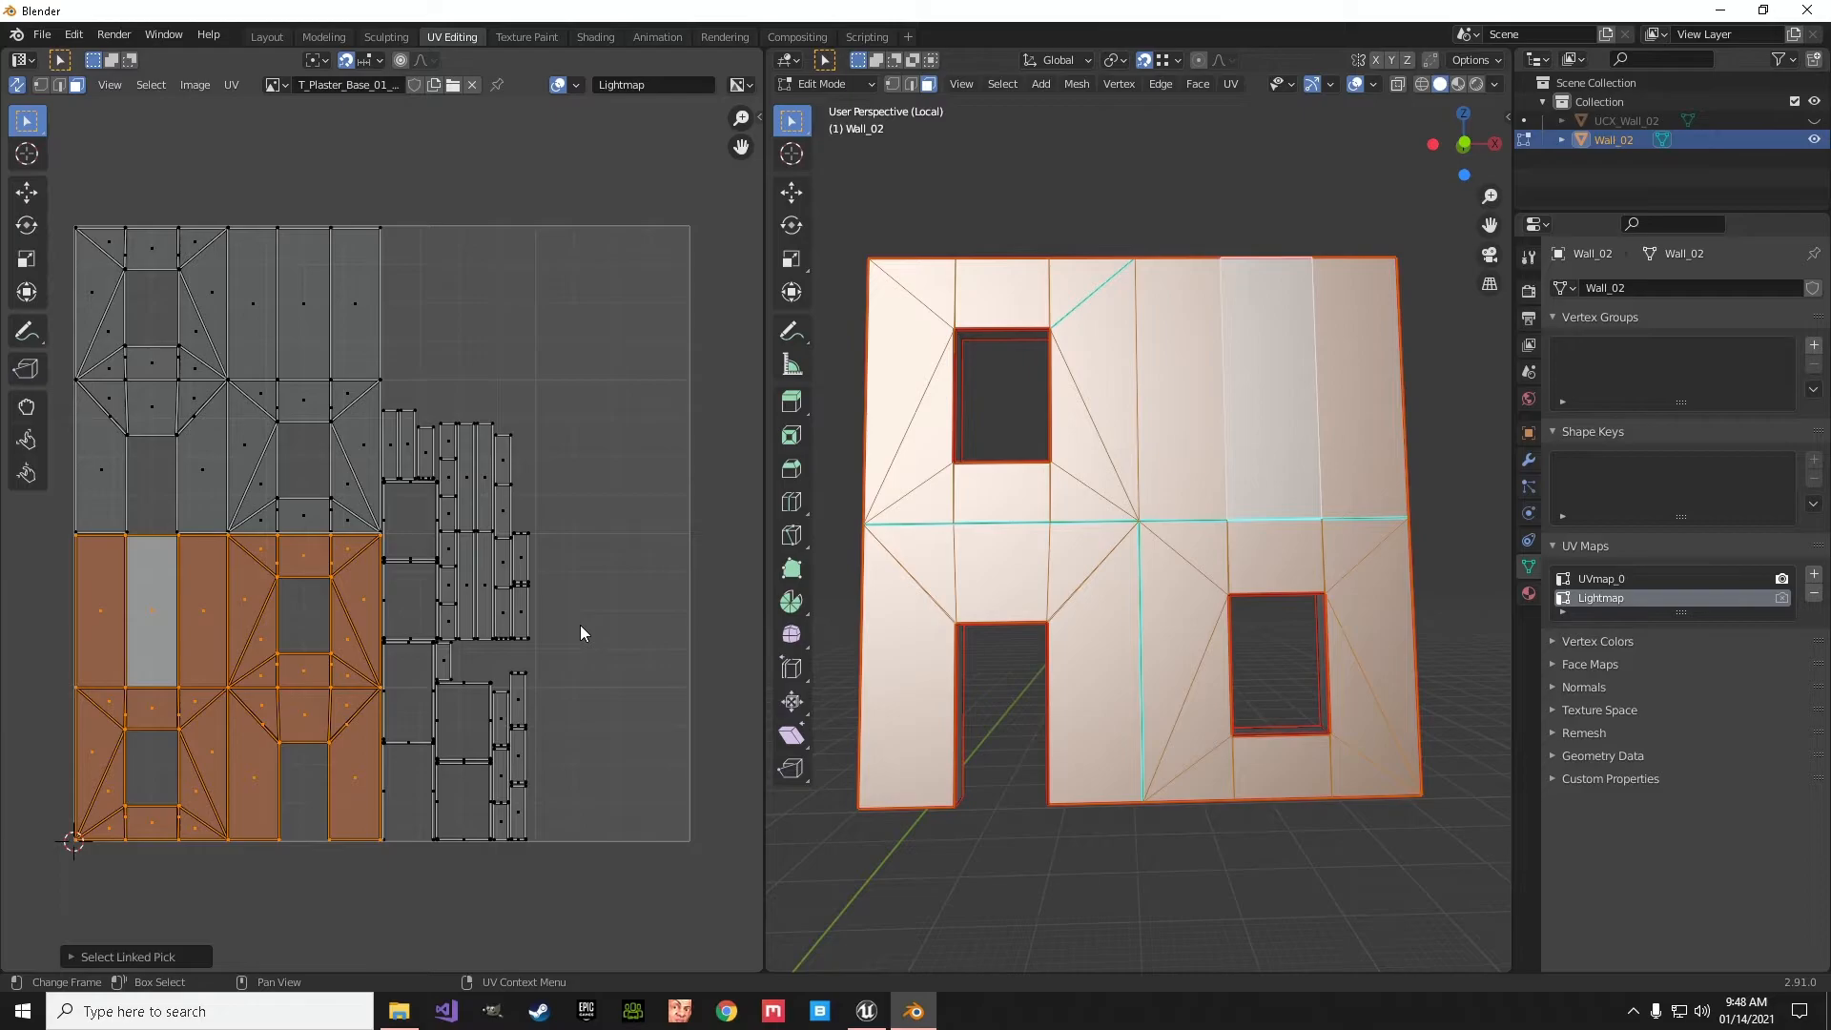
scroll(580, 634, "down", 2)
scroll(580, 631, "up", 1)
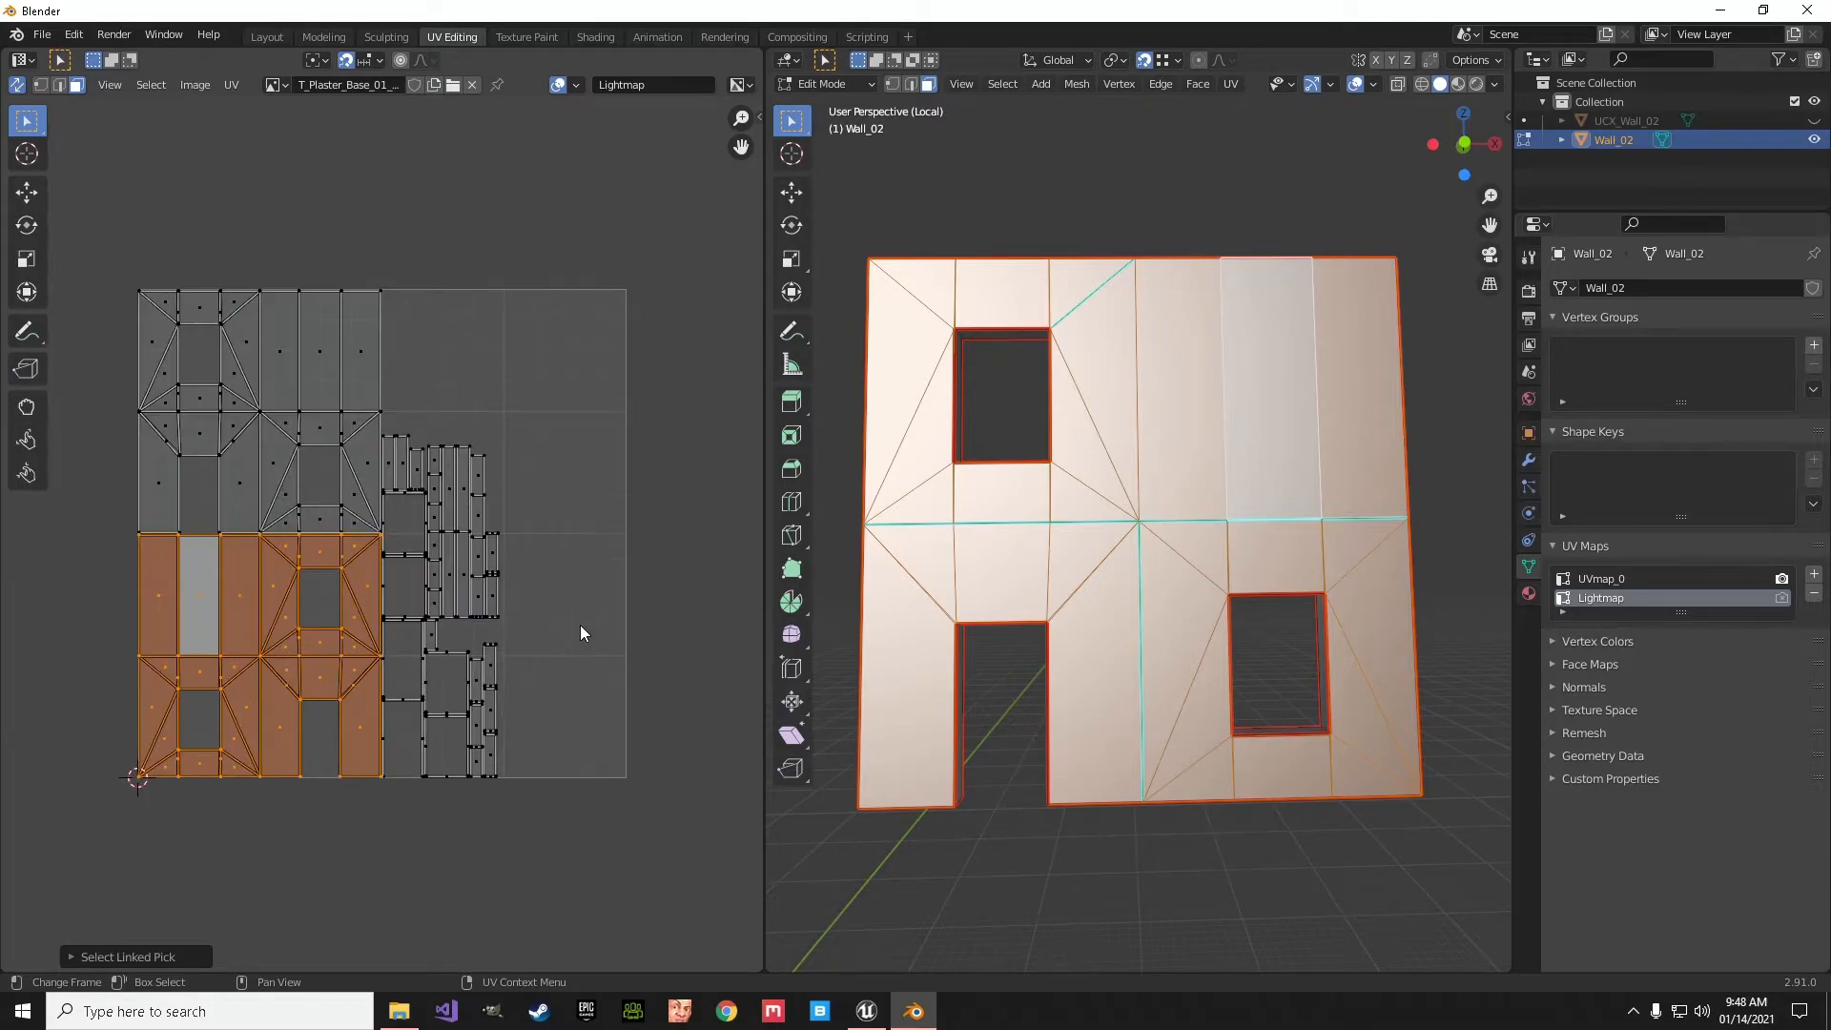
- Return to Object Mode, go to the Modeling workspace and leave the wall's local view
key("Tab")
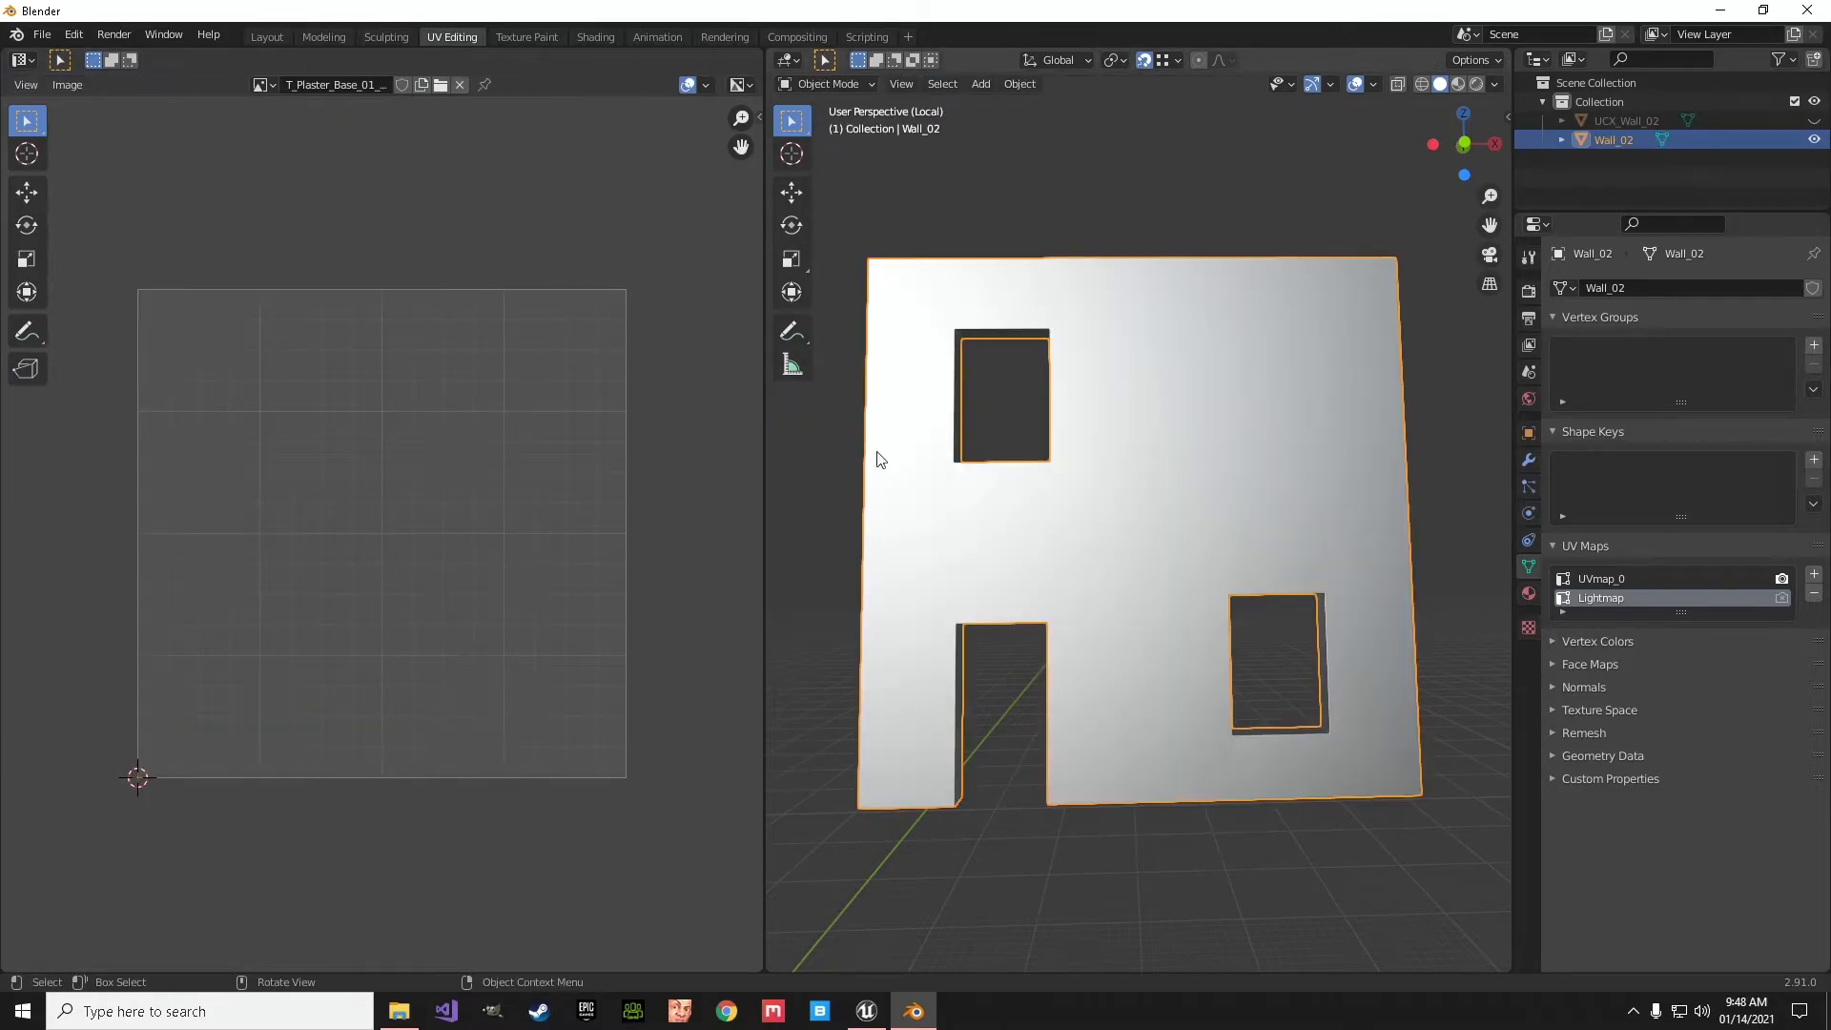
left_click(324, 36)
key("KP_Divide")
middle_click_drag(884, 504, 766, 535)
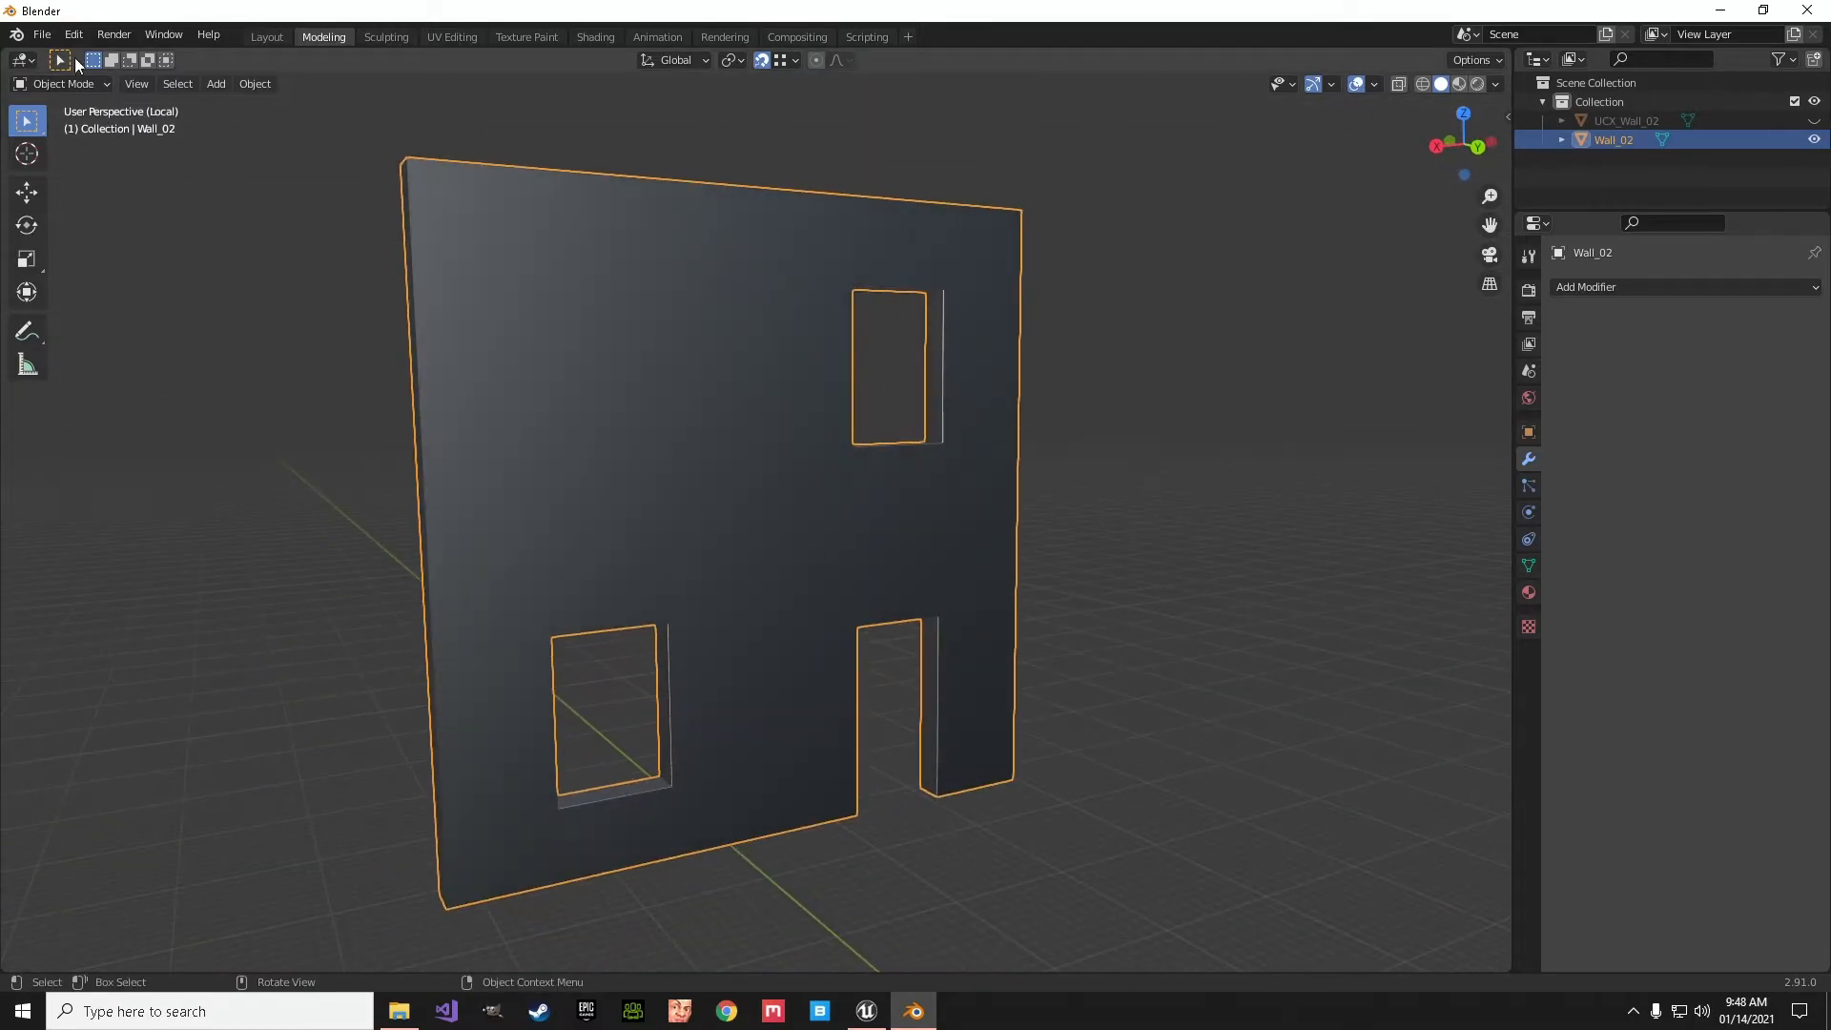
- Export only the selected wall as FBX with the saved operator preset, overwriting Wall_02.FBX on the Desktop
left_click(42, 34)
mouse_move(94, 311)
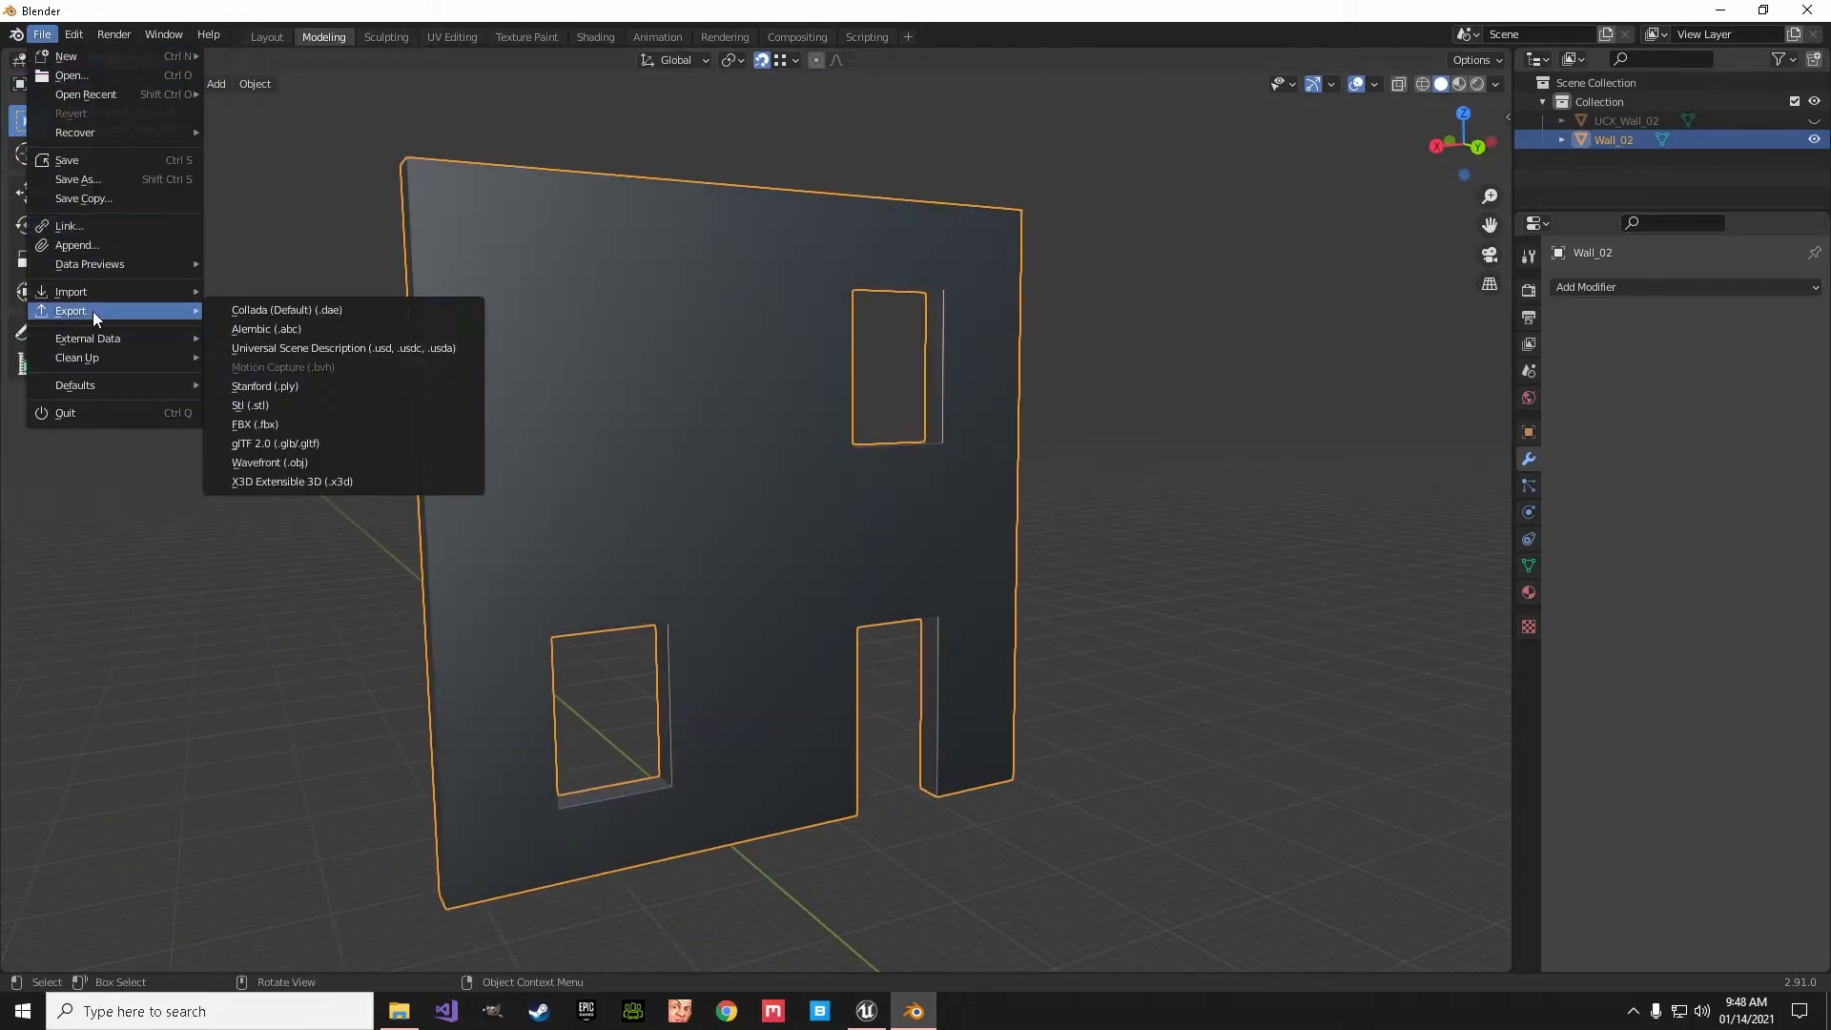
left_click(245, 424)
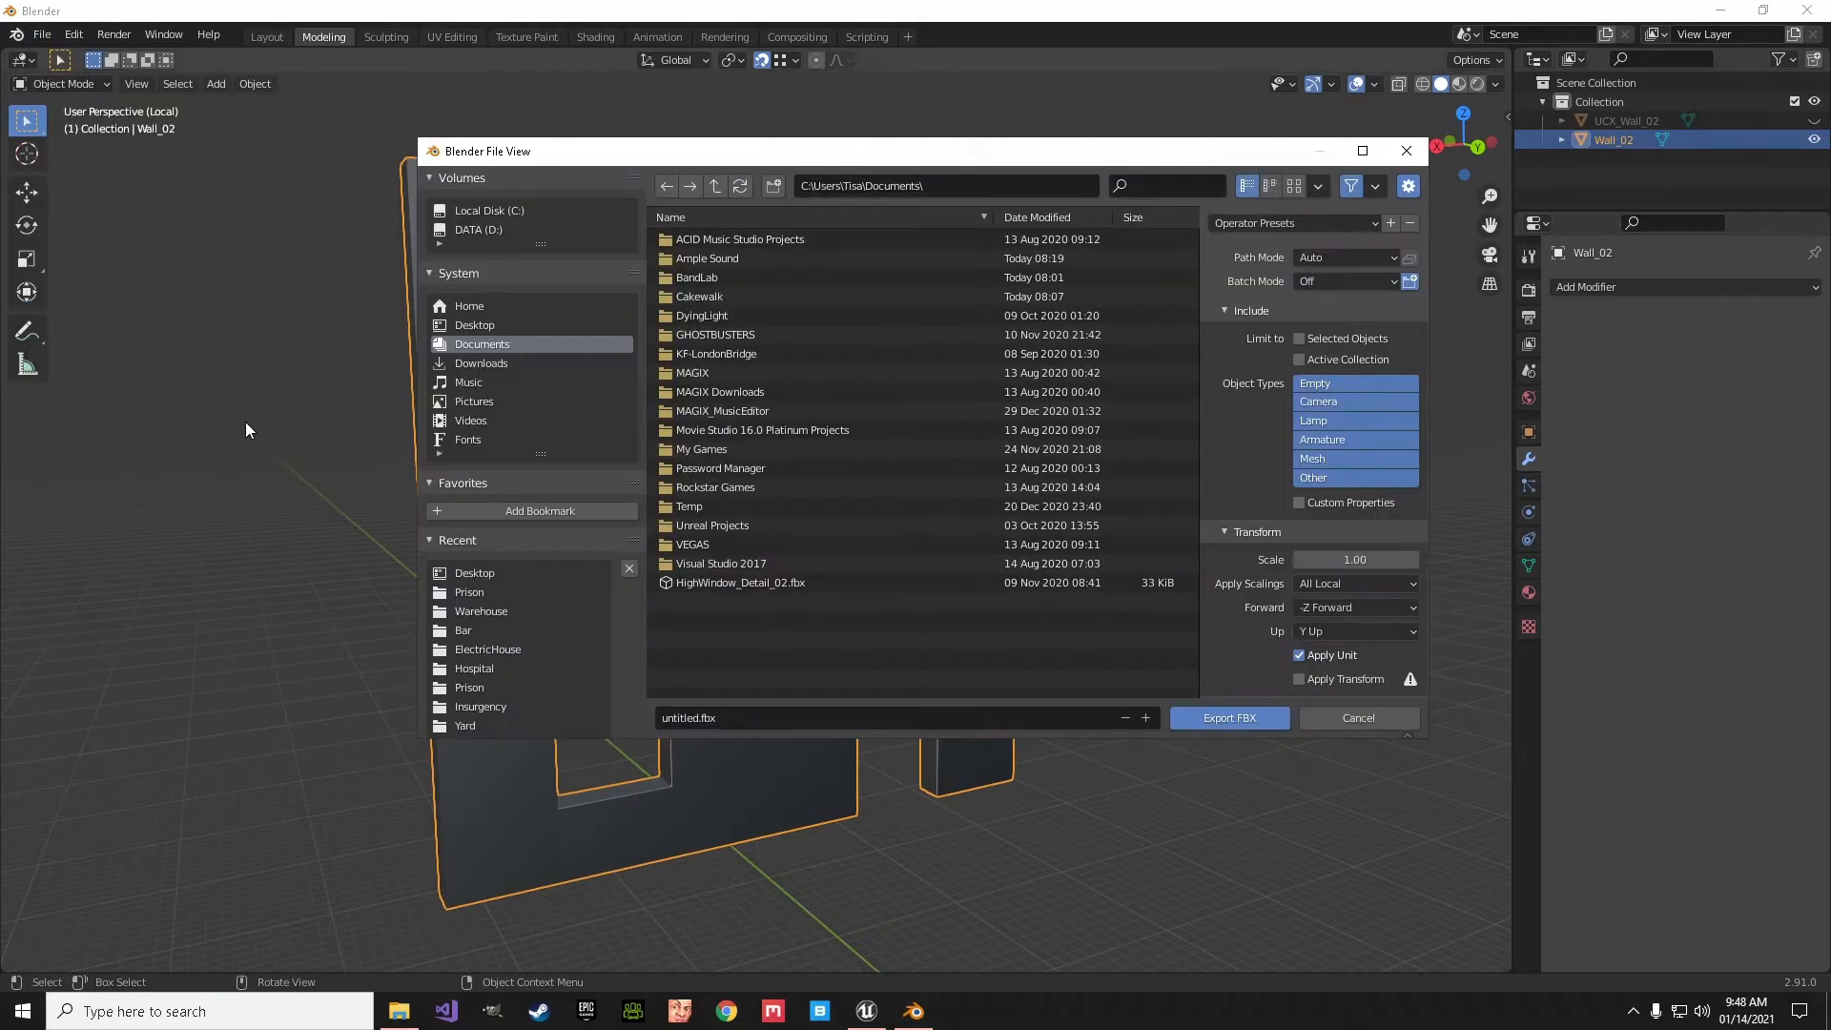
left_click(473, 325)
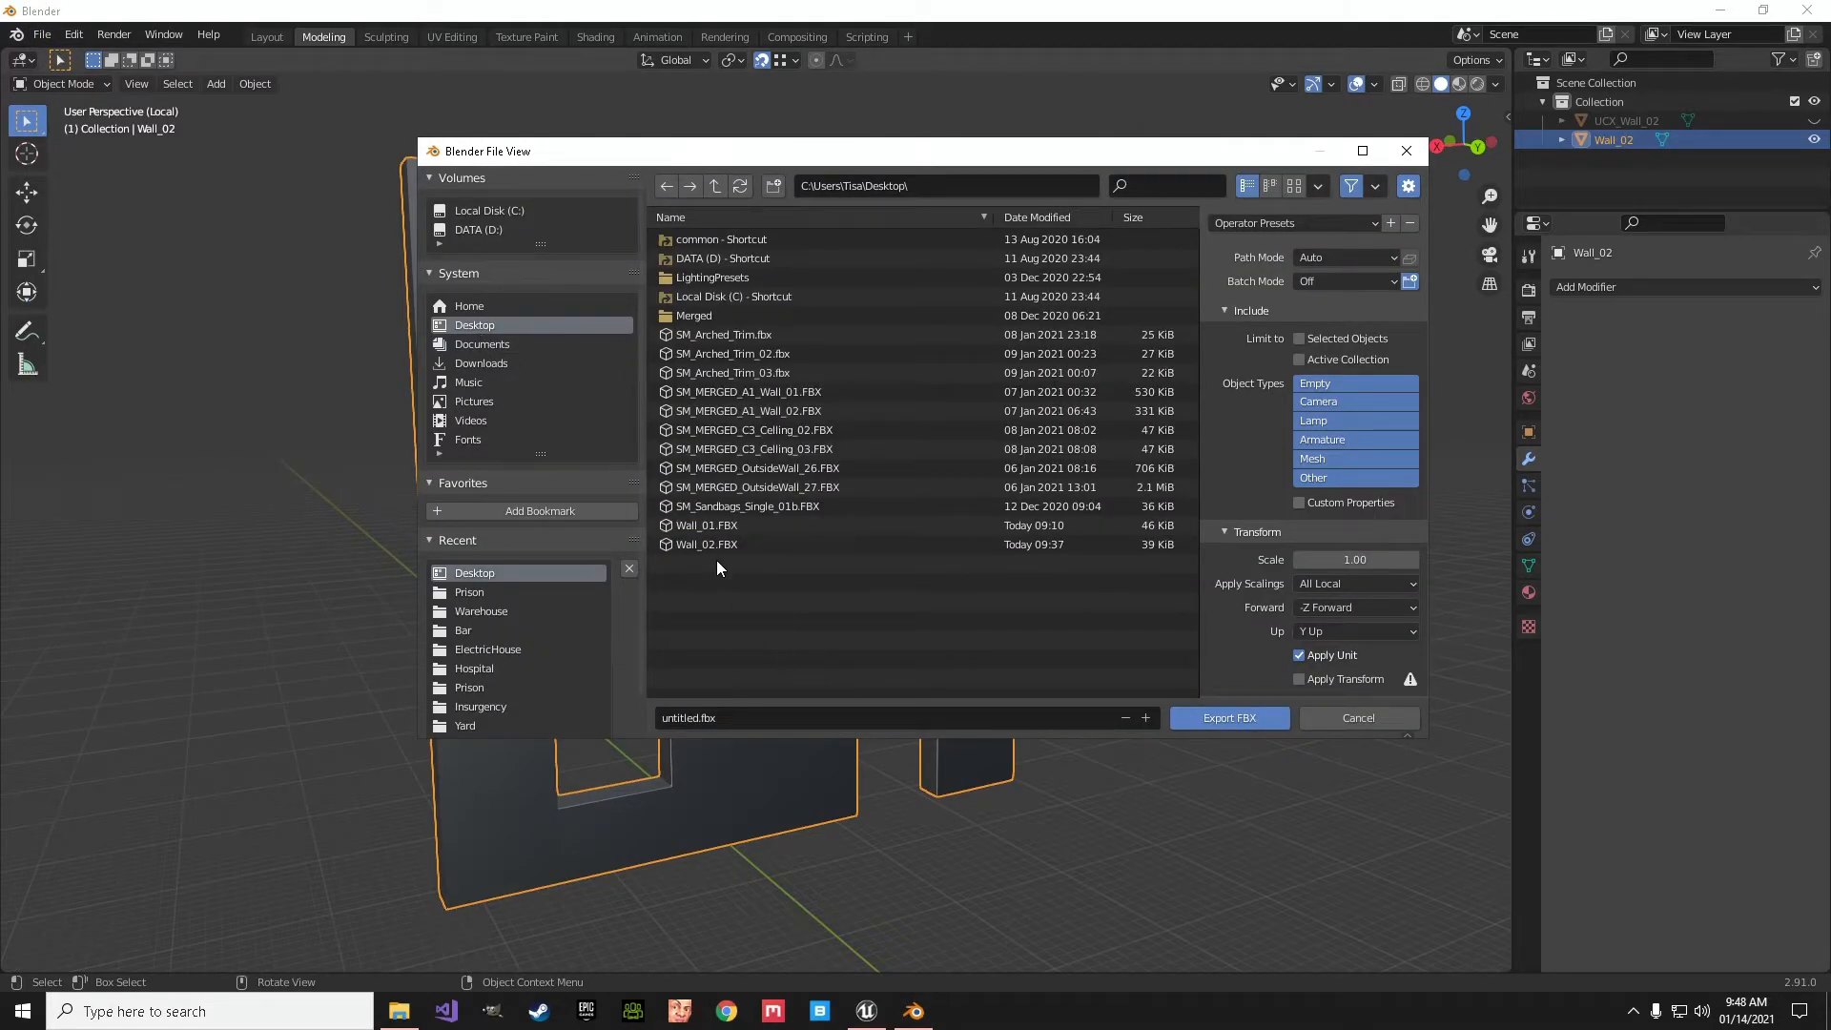
left_click(696, 544)
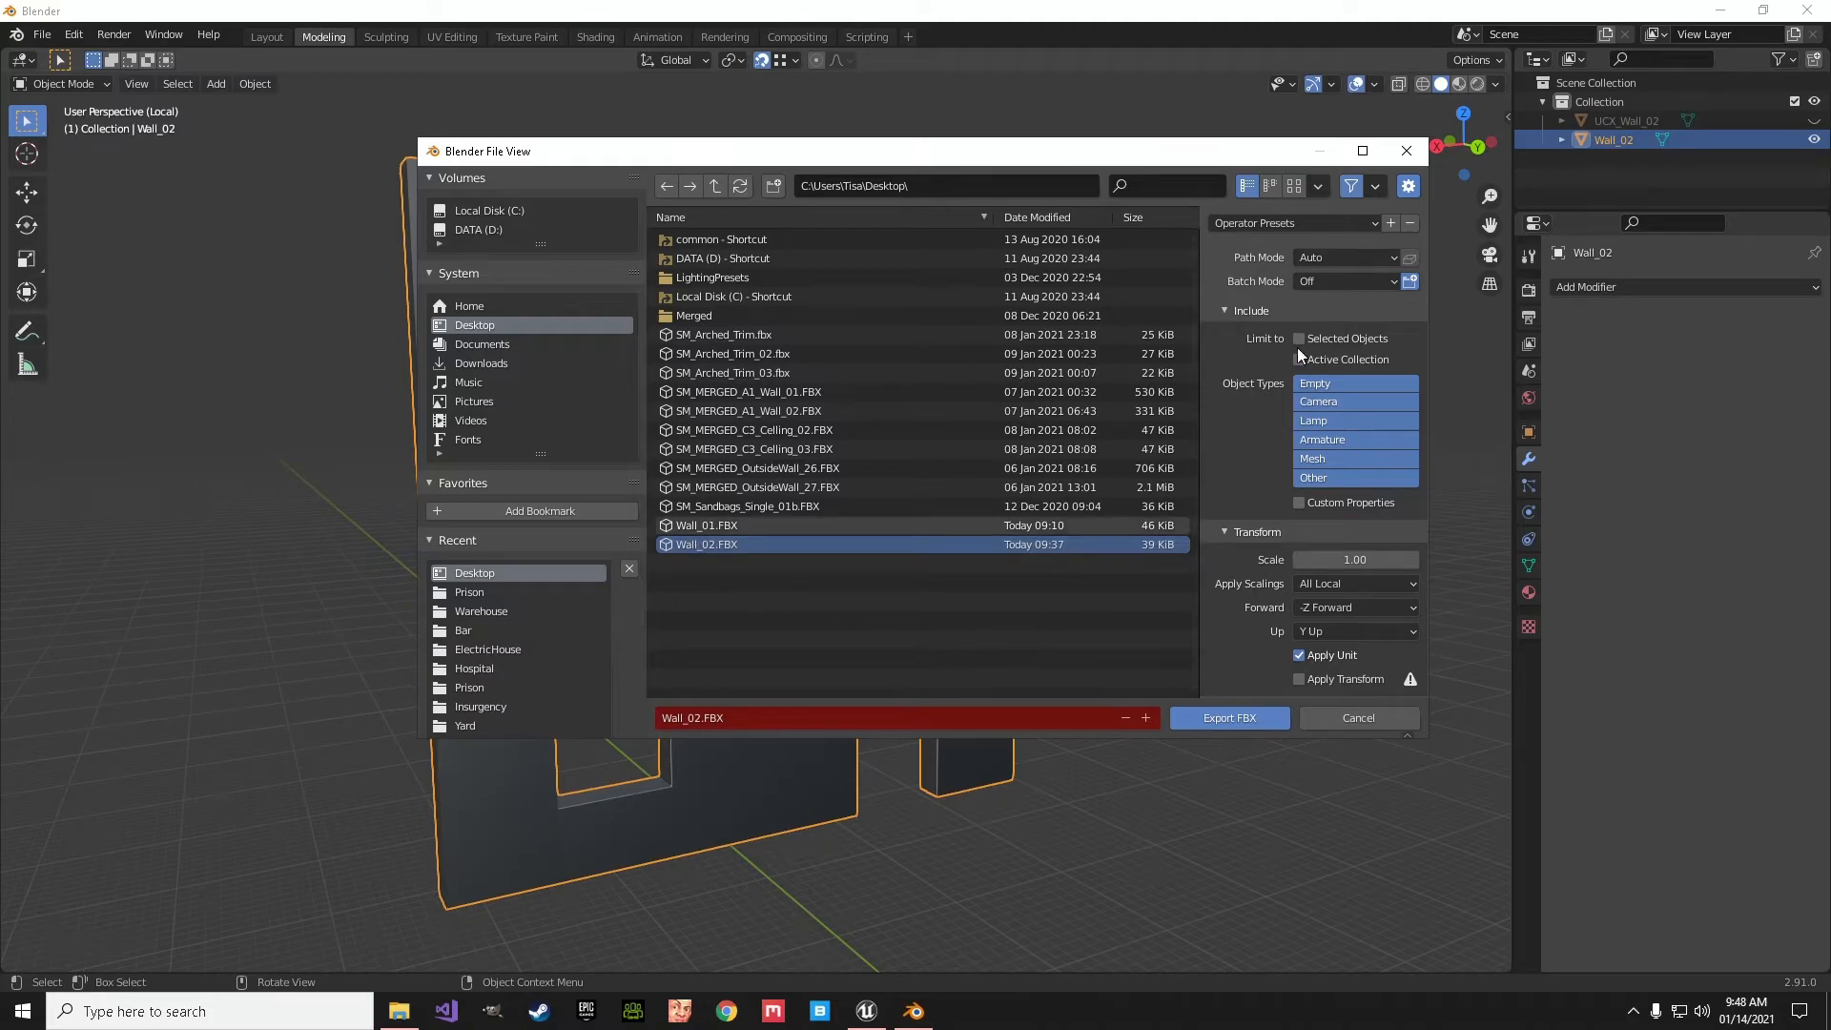
left_click(1274, 227)
left_click(1256, 276)
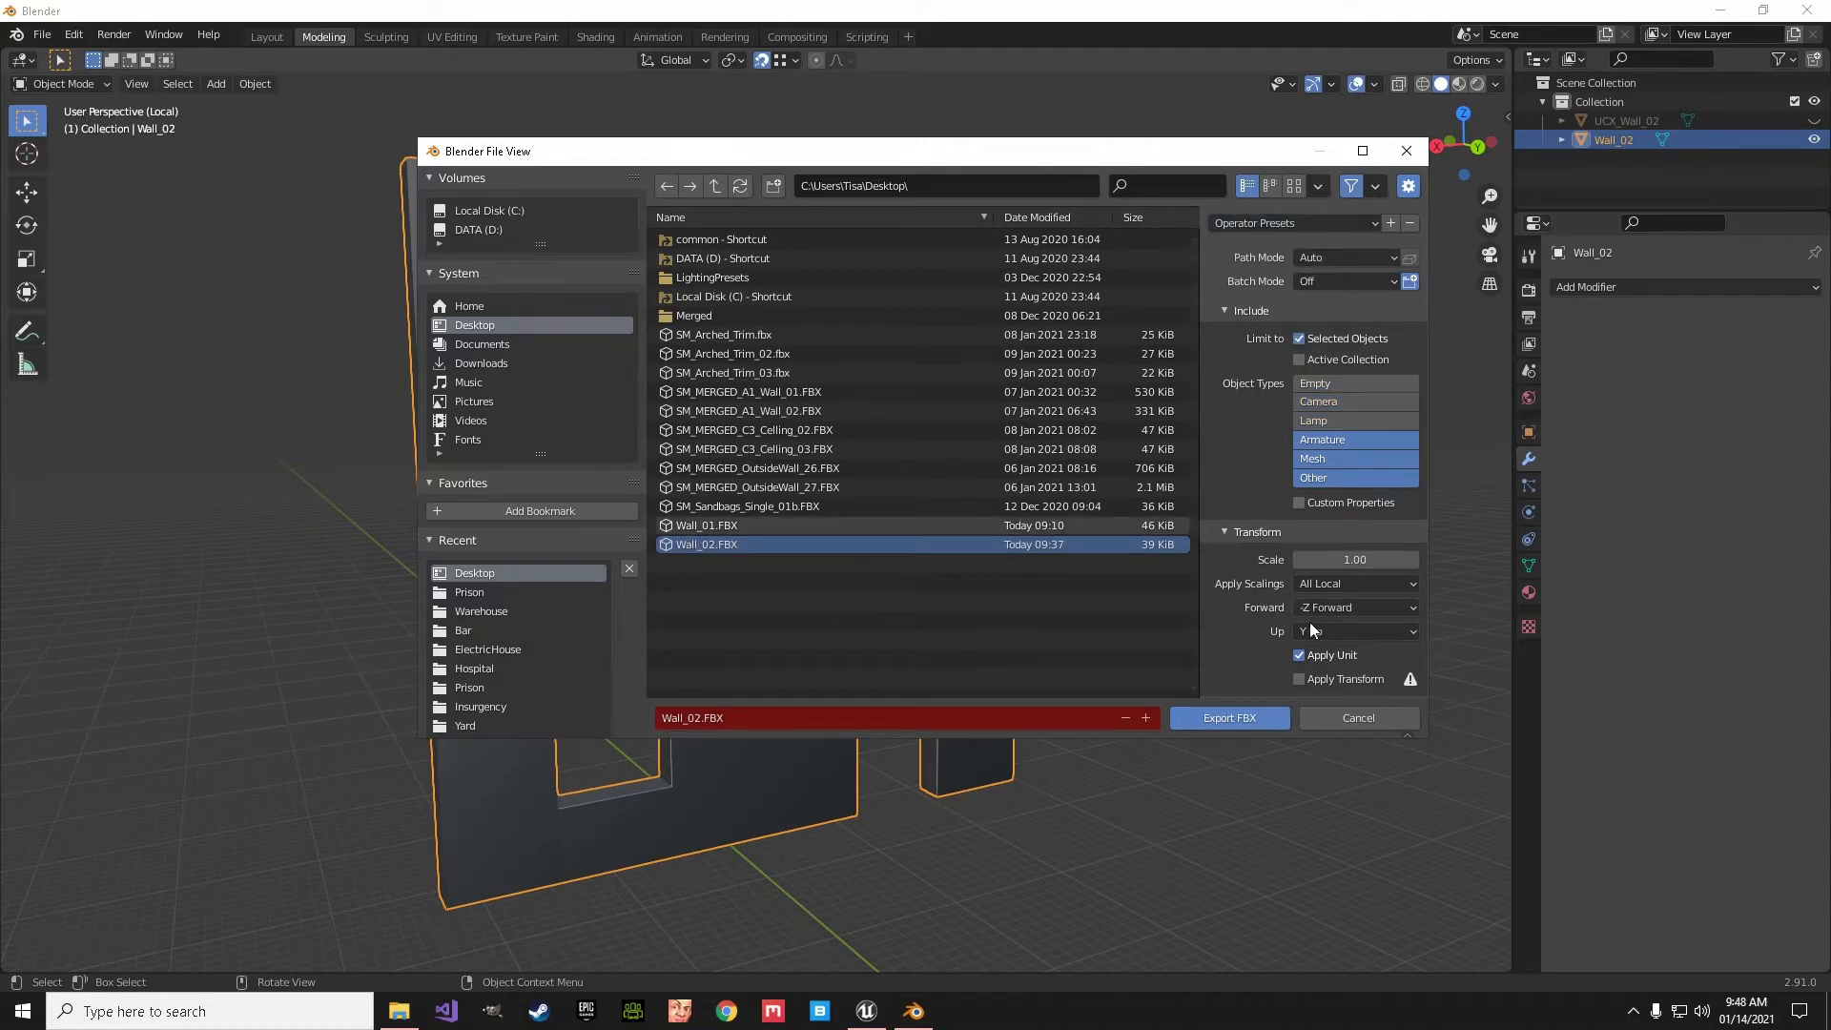
left_click(1228, 717)
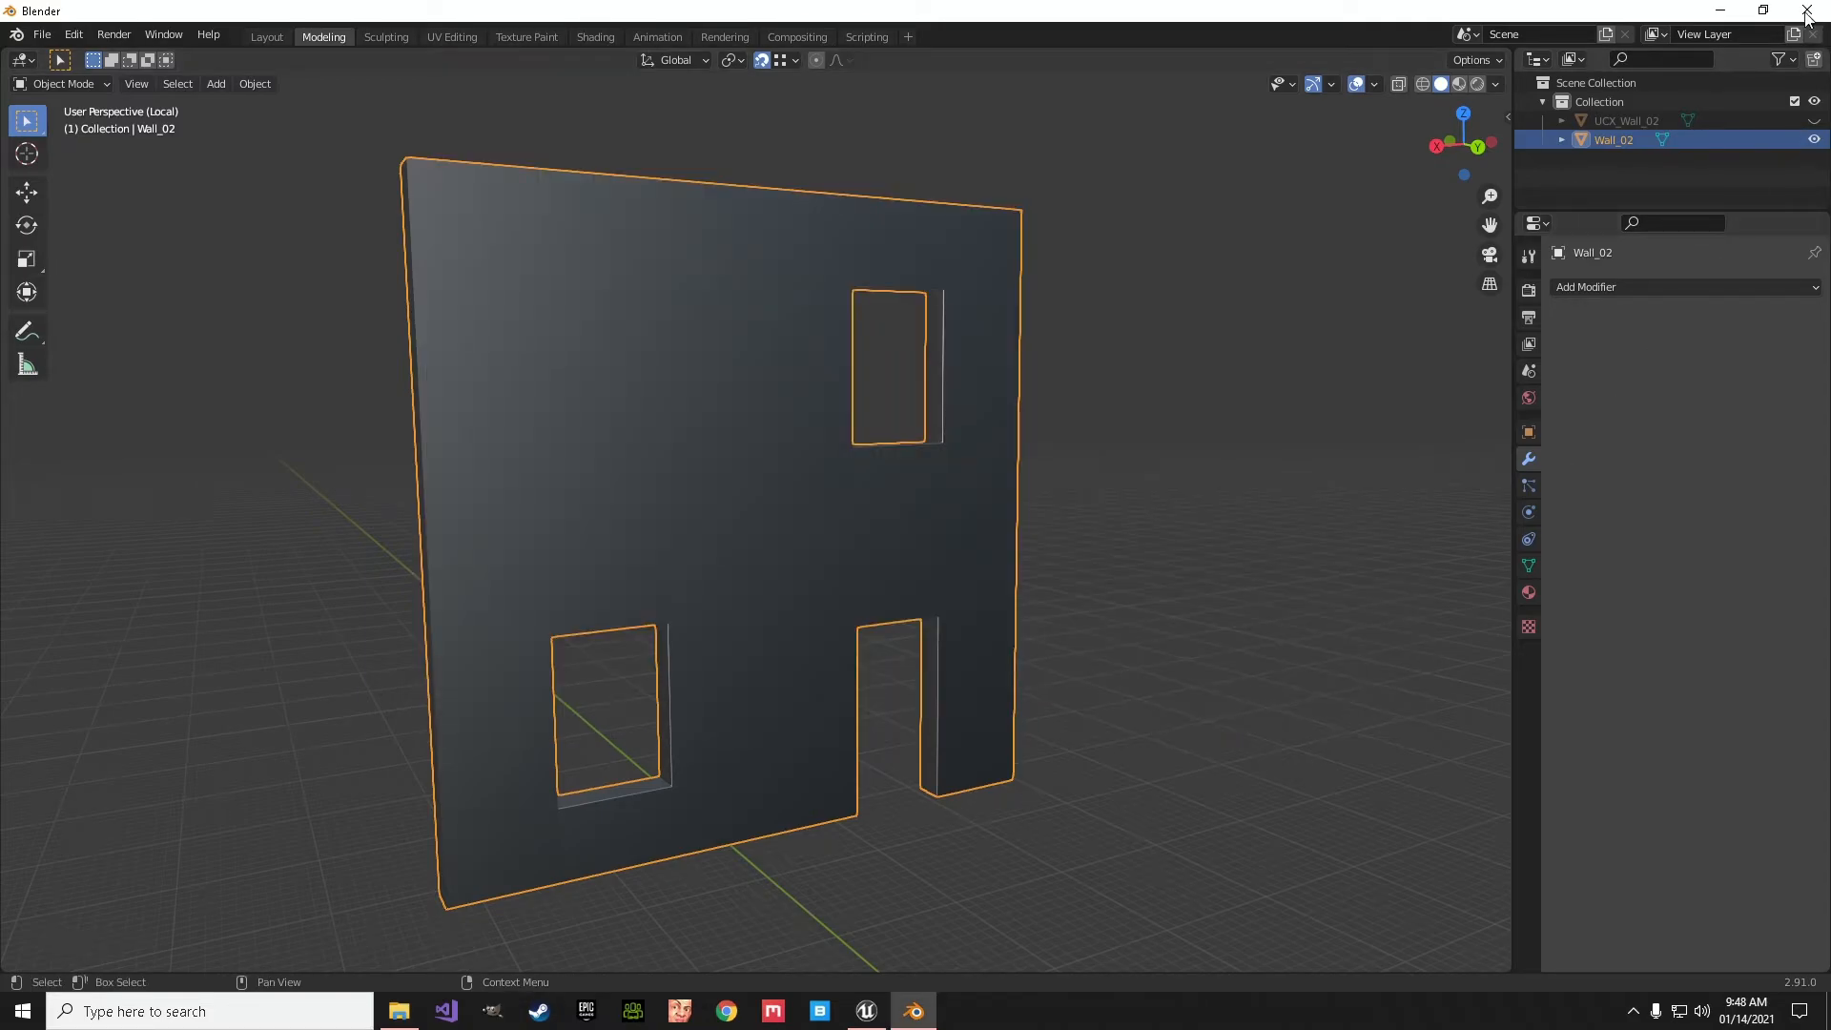
- Switch to Unreal Editor and reimport Wall_02.FBX from the desktop into the Content folder with LMUVFix NWI enabled
left_click(1718, 11)
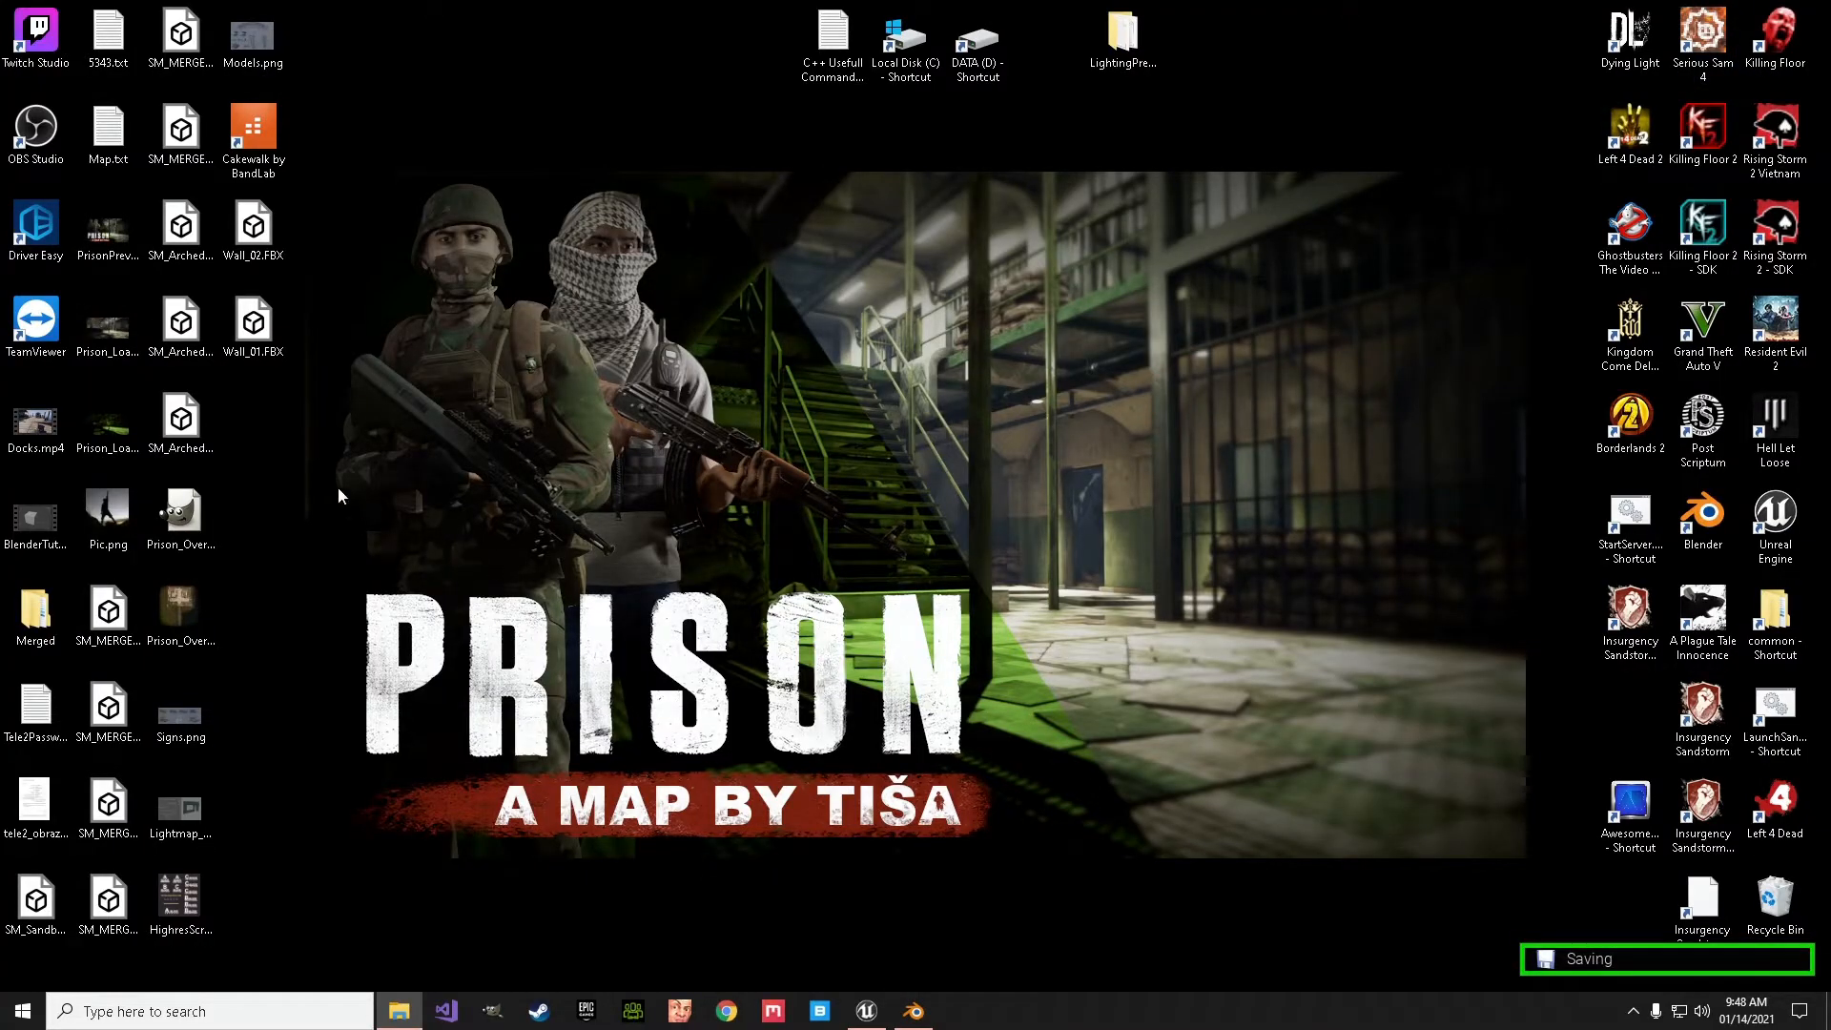
left_click(866, 1013)
left_click(866, 1013)
left_click_drag(265, 241, 1267, 944)
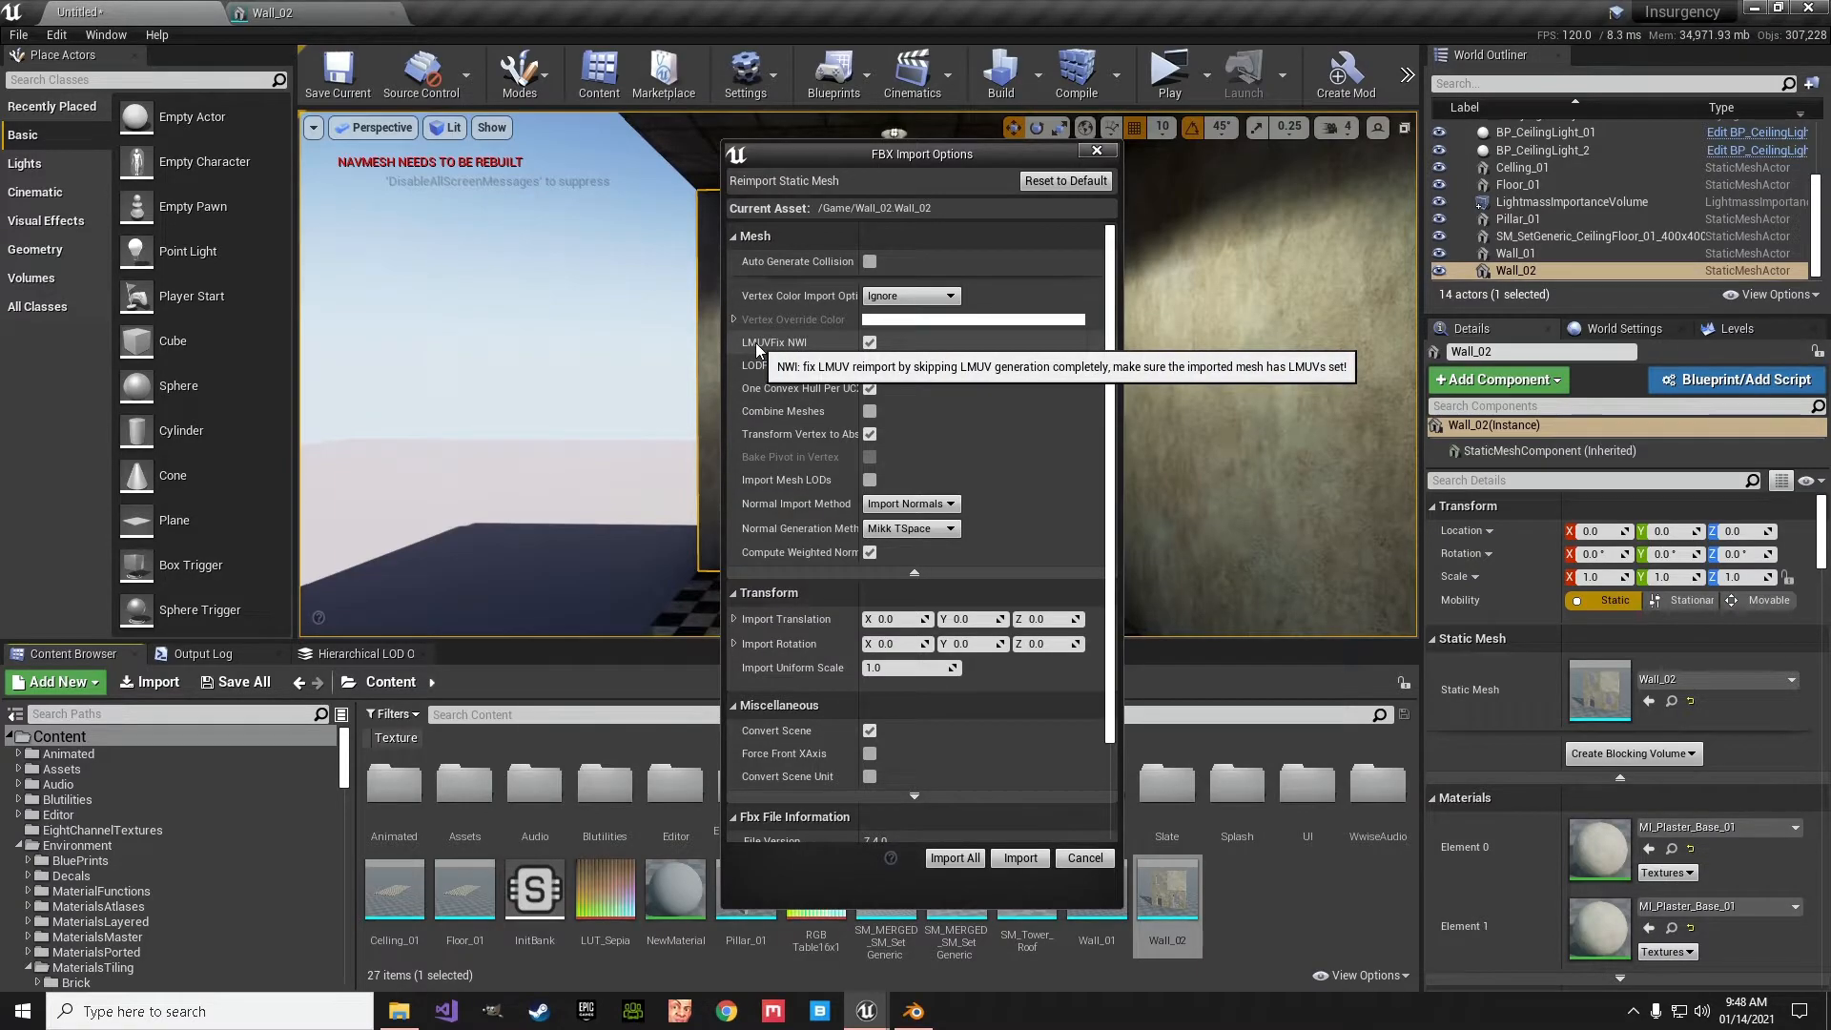
left_click(870, 344)
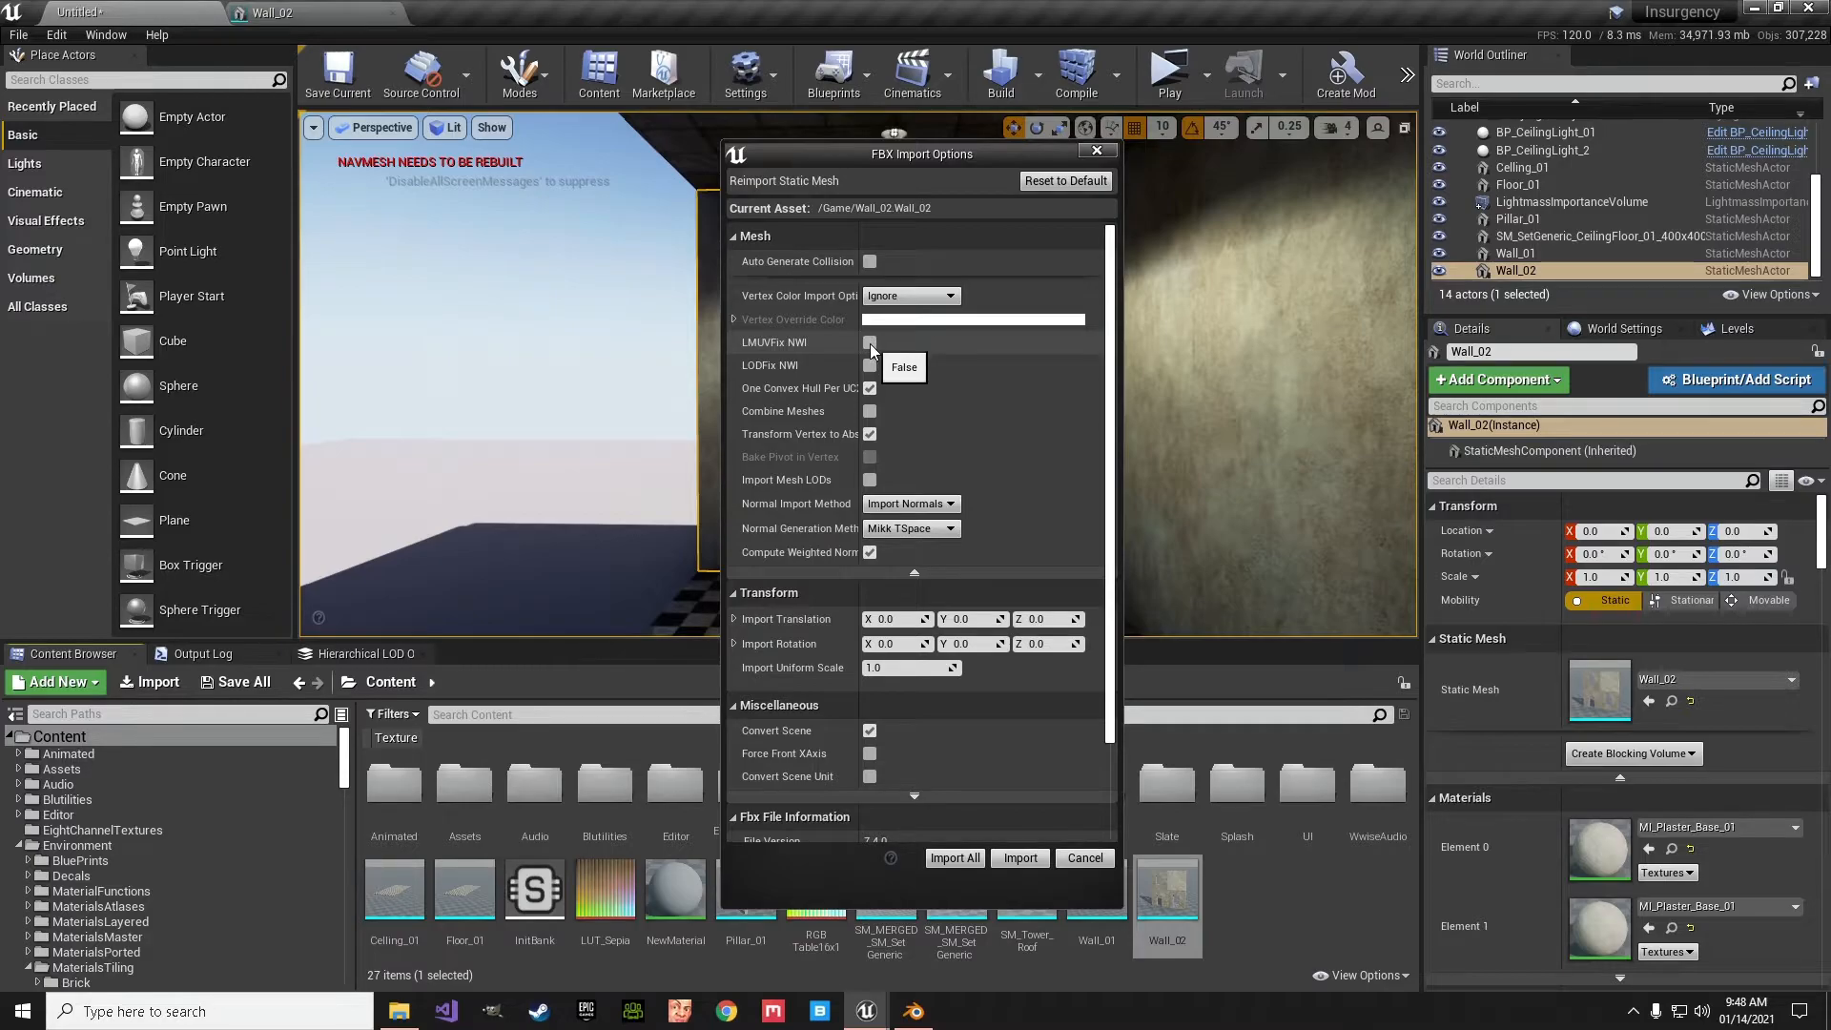
left_click(870, 343)
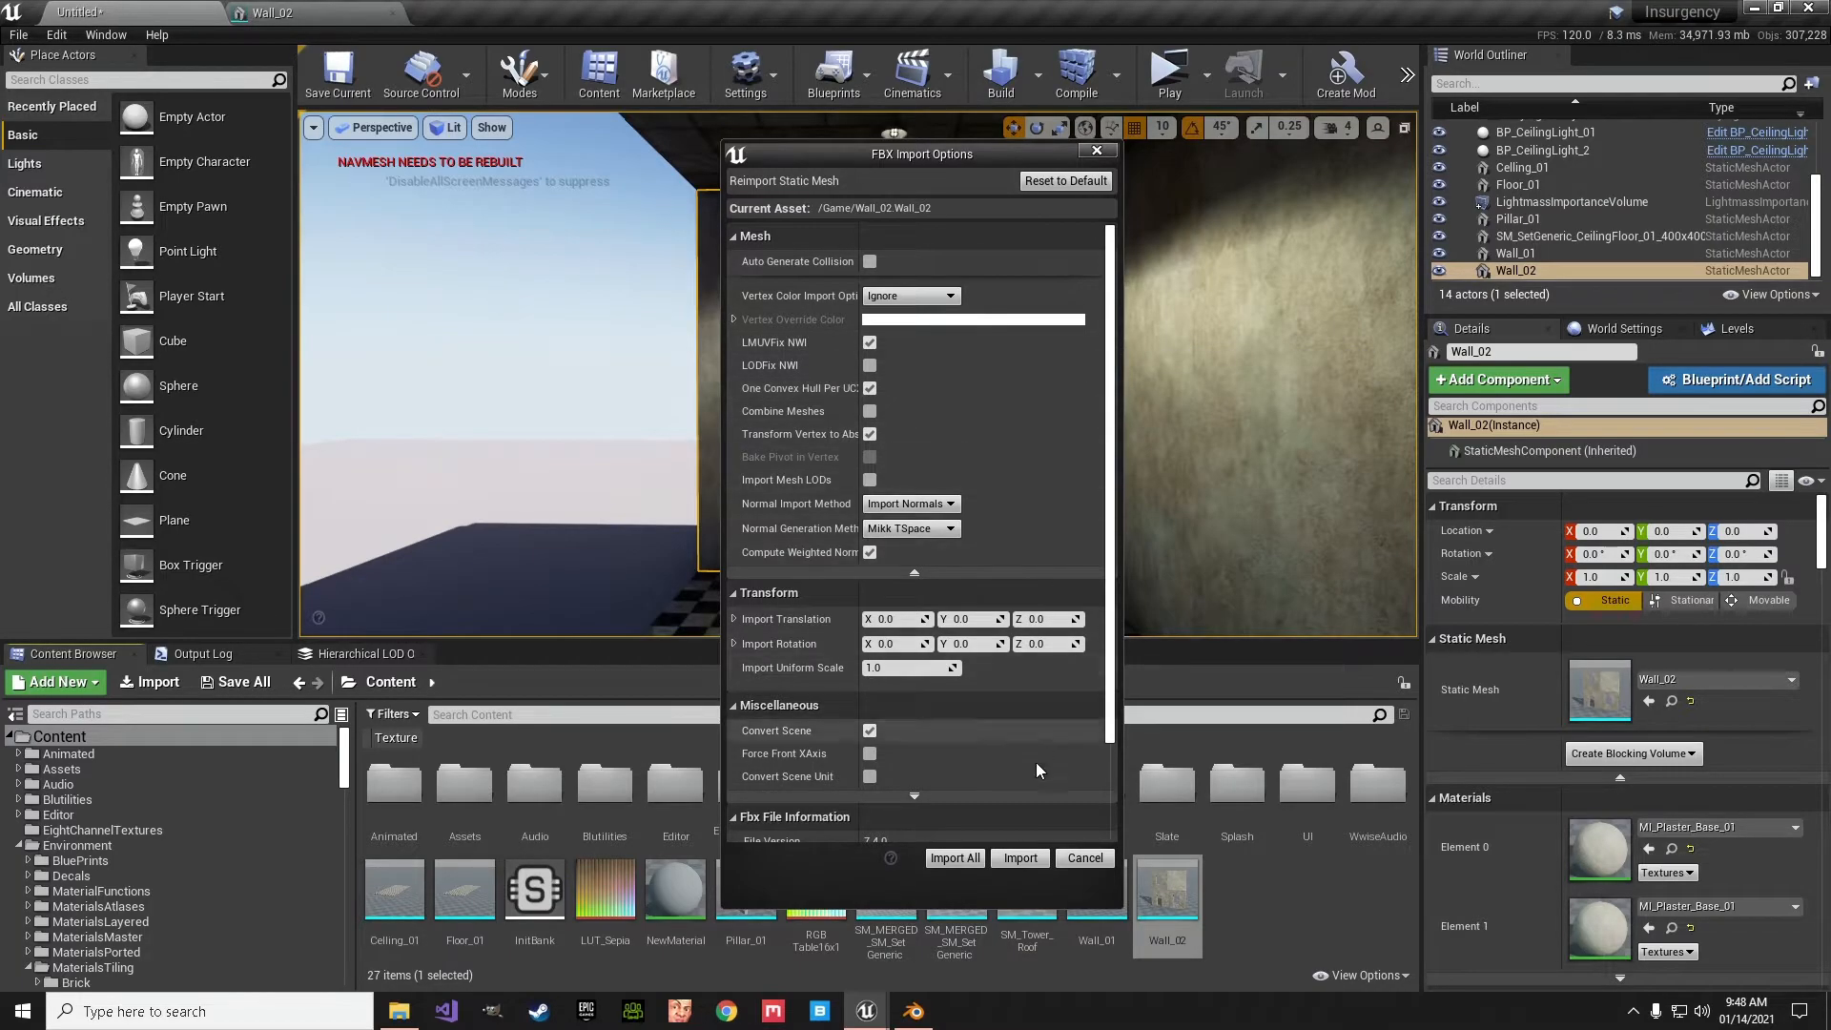
left_click(1016, 858)
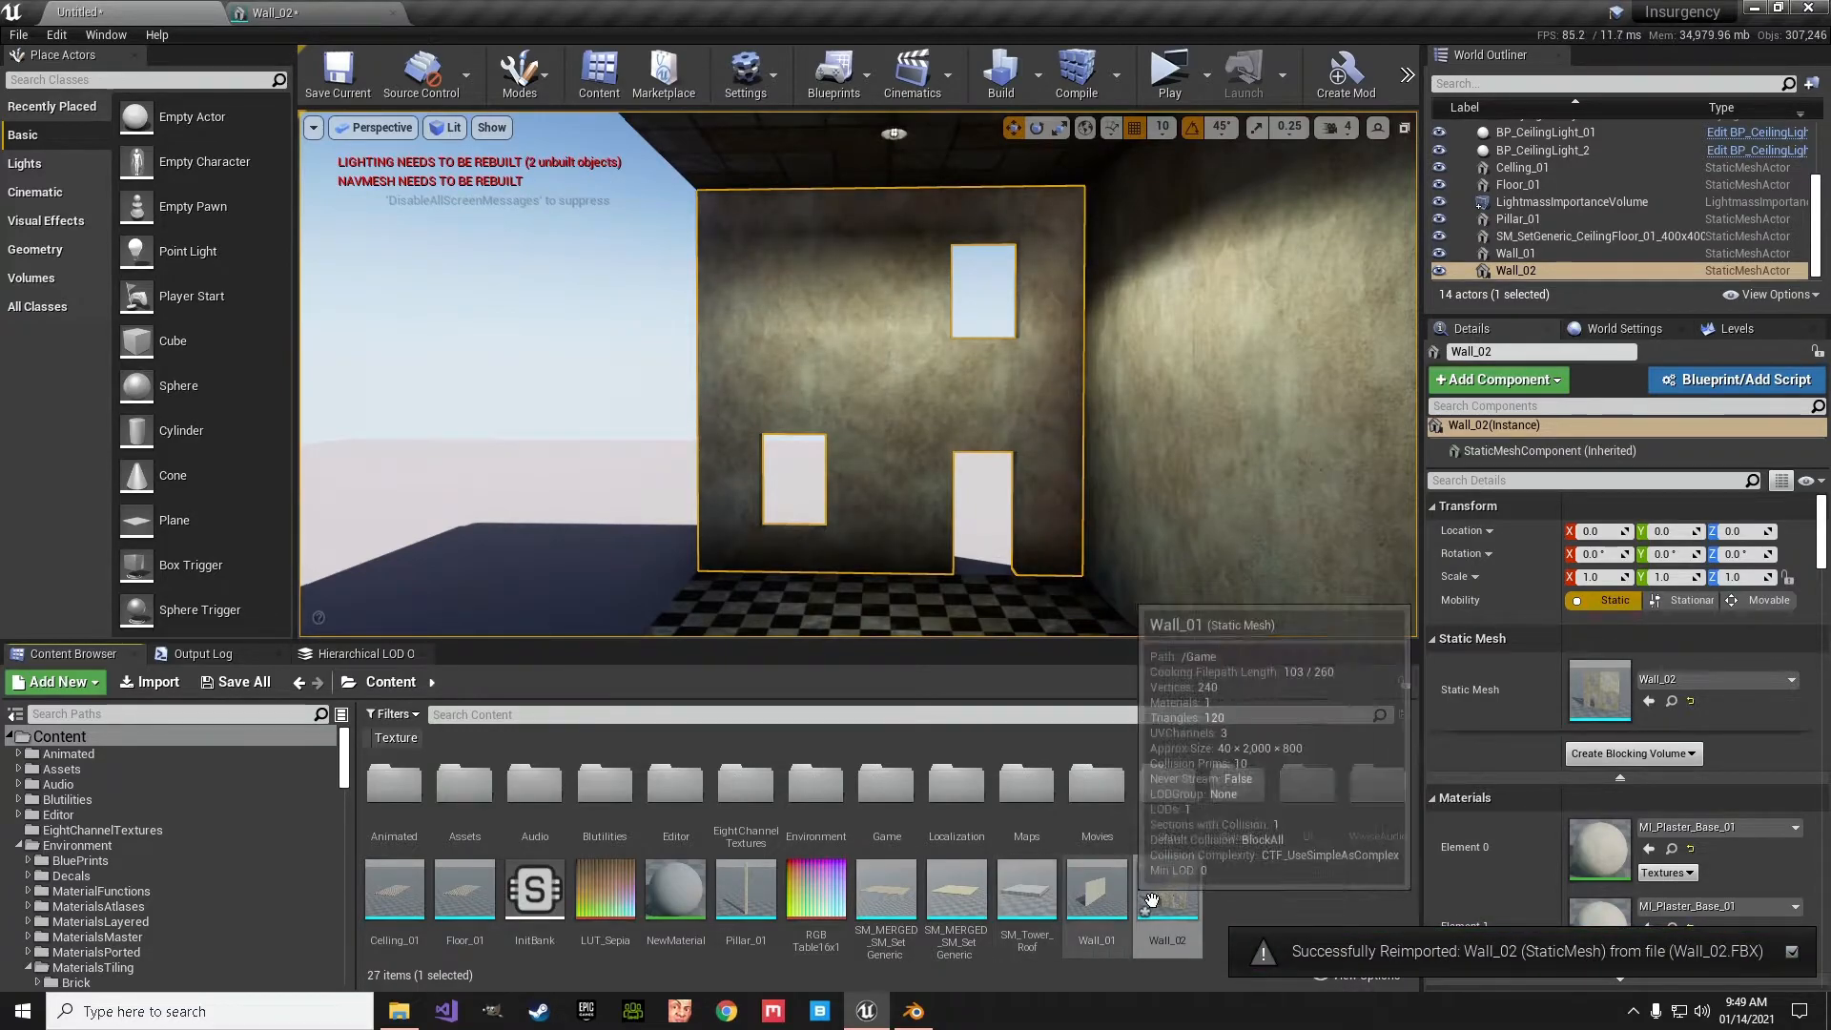
- Open the Wall_02 static mesh and examine its build settings and the layouts of UV channels 0 and 1
double_click(1179, 899)
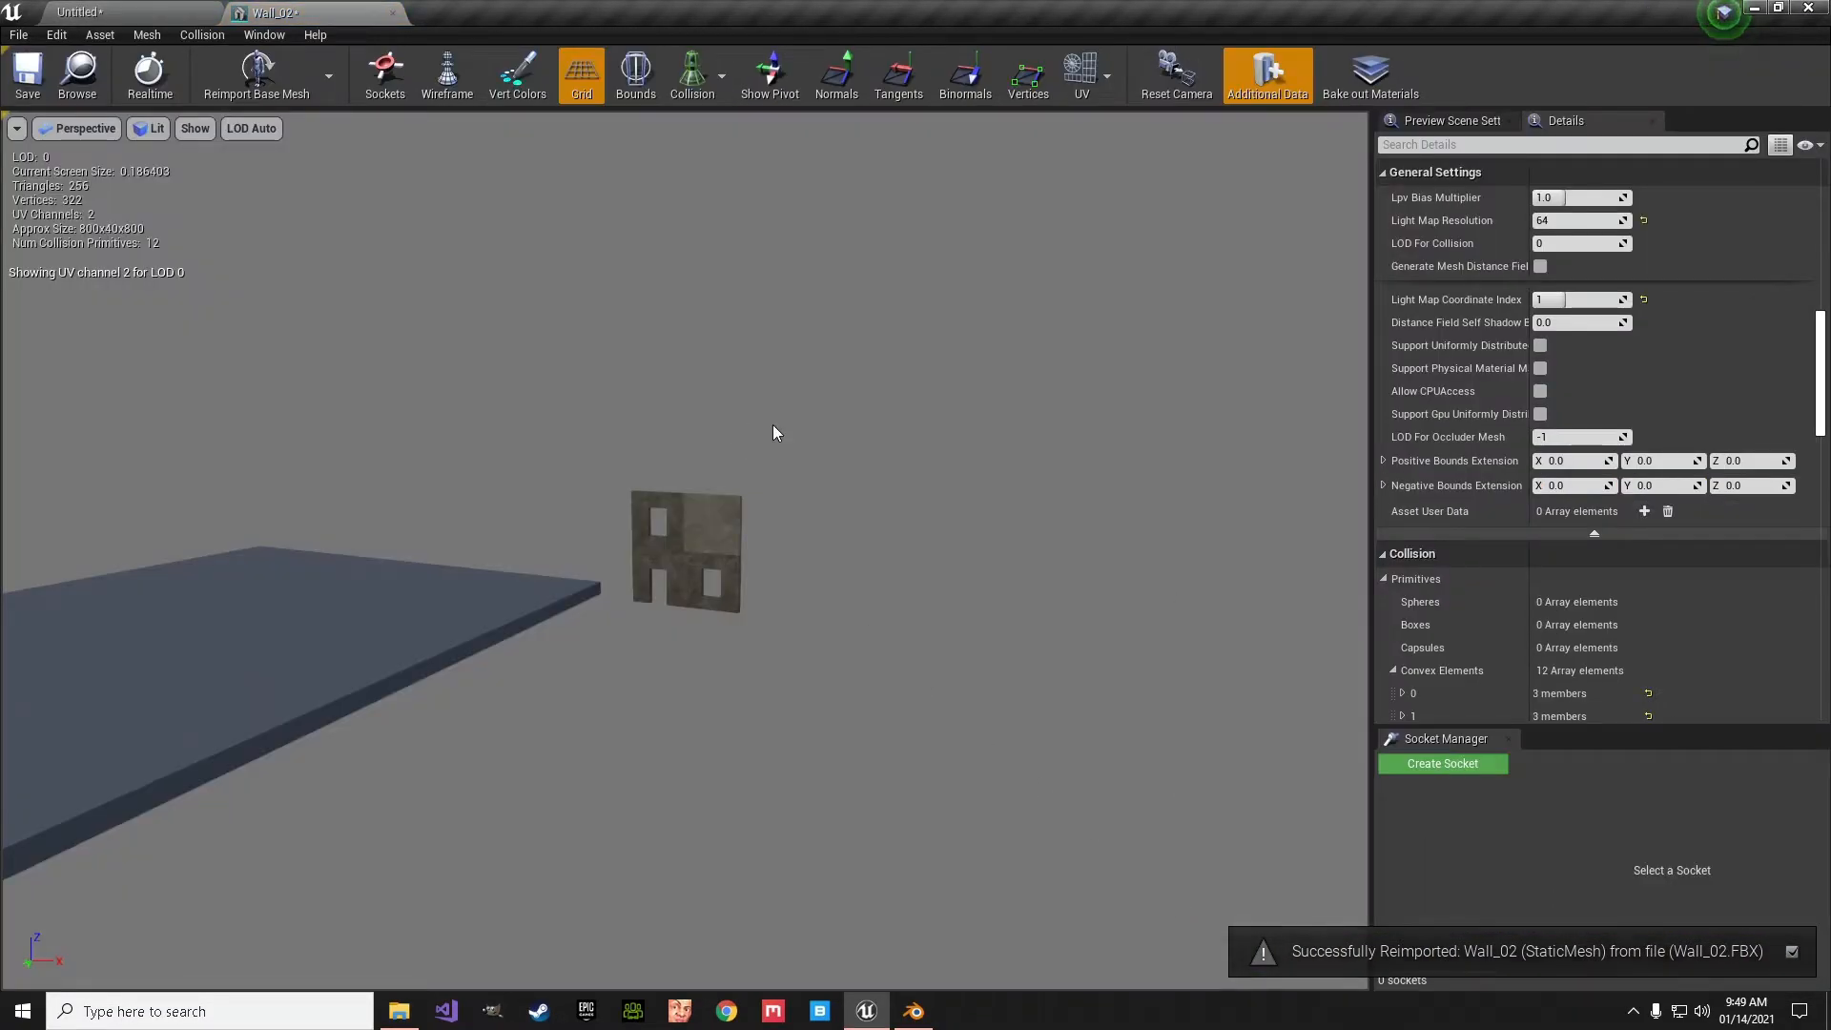
left_click_drag(1821, 399, 1819, 267)
scroll(1819, 267, "down", 5)
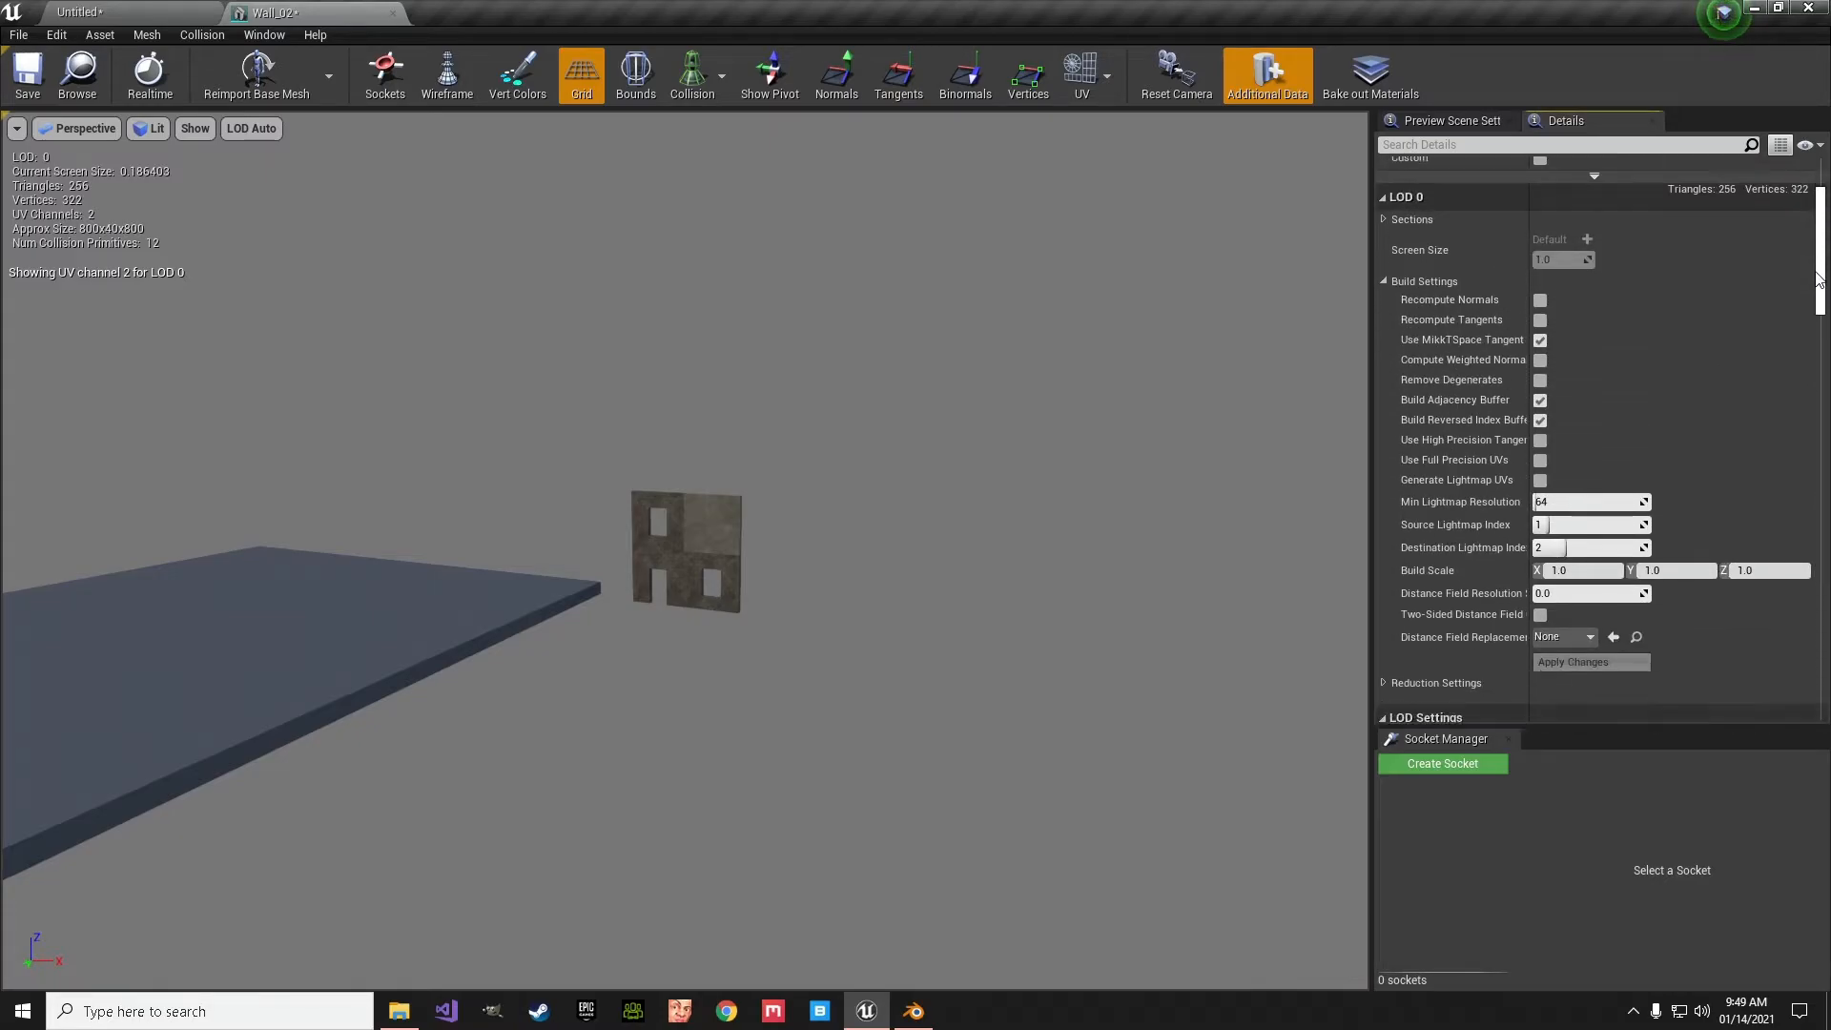
left_click(1084, 71)
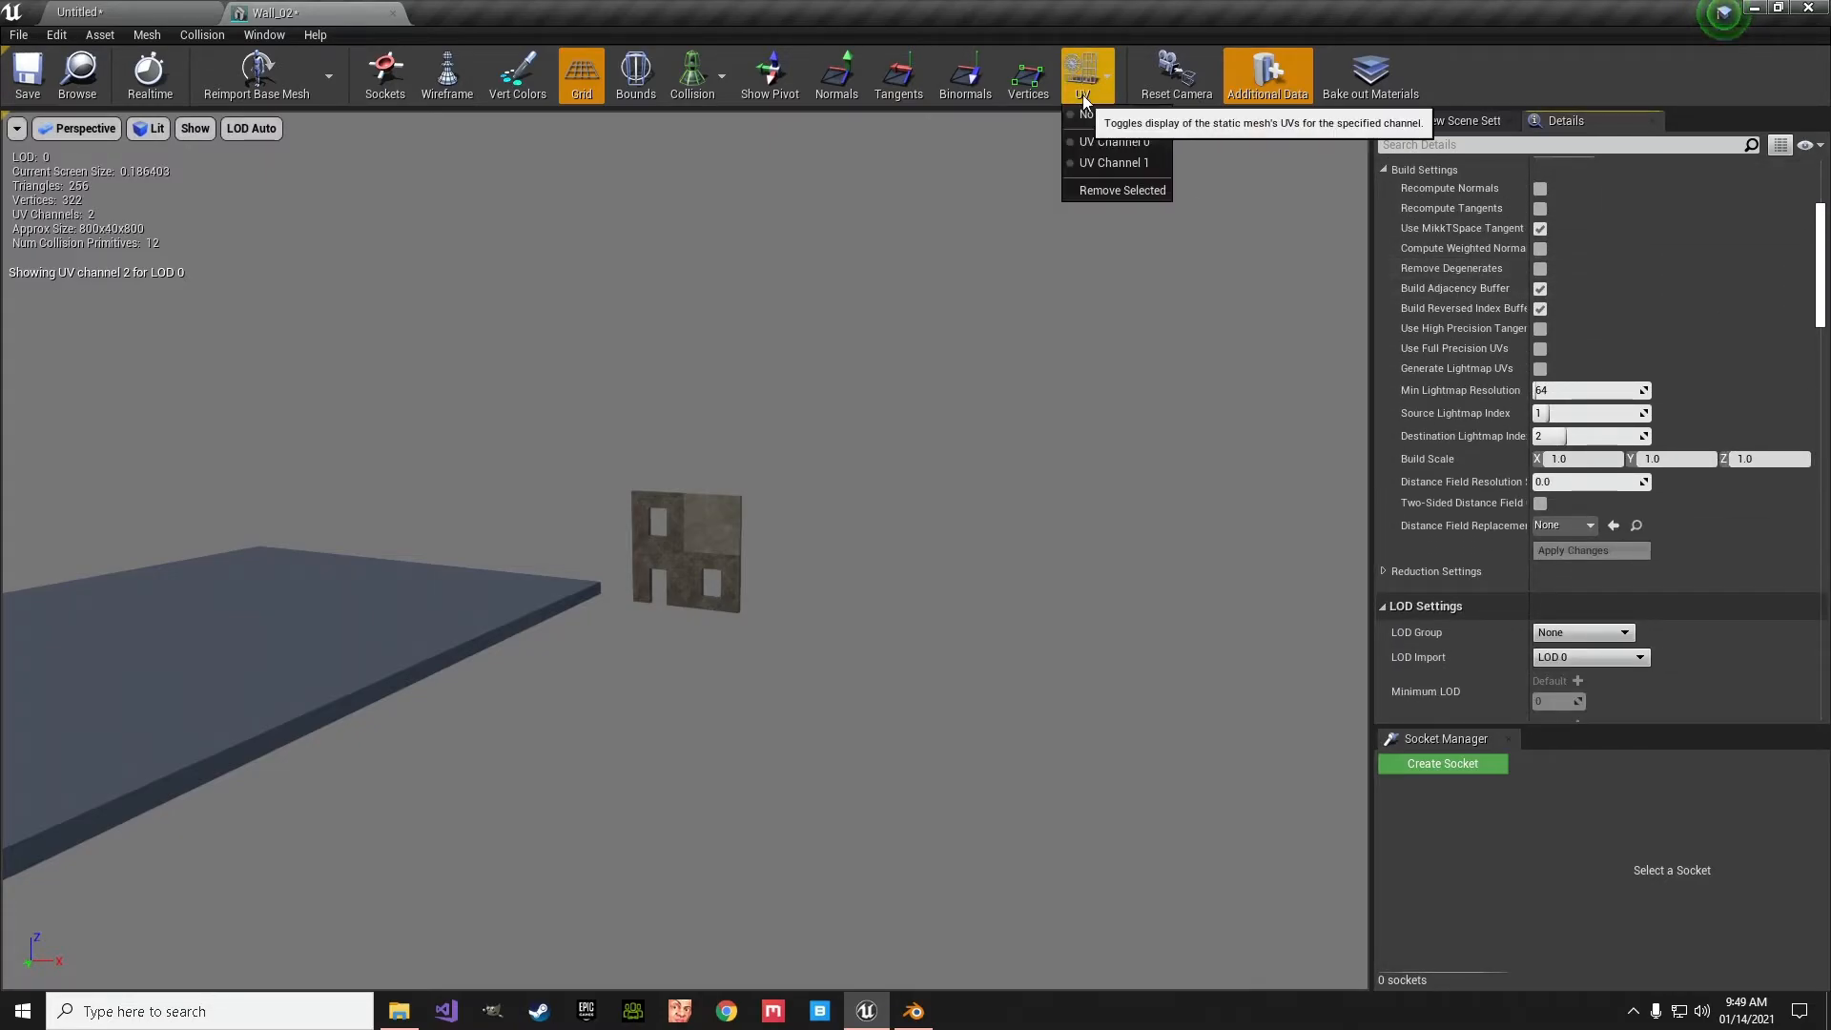
left_click(1095, 139)
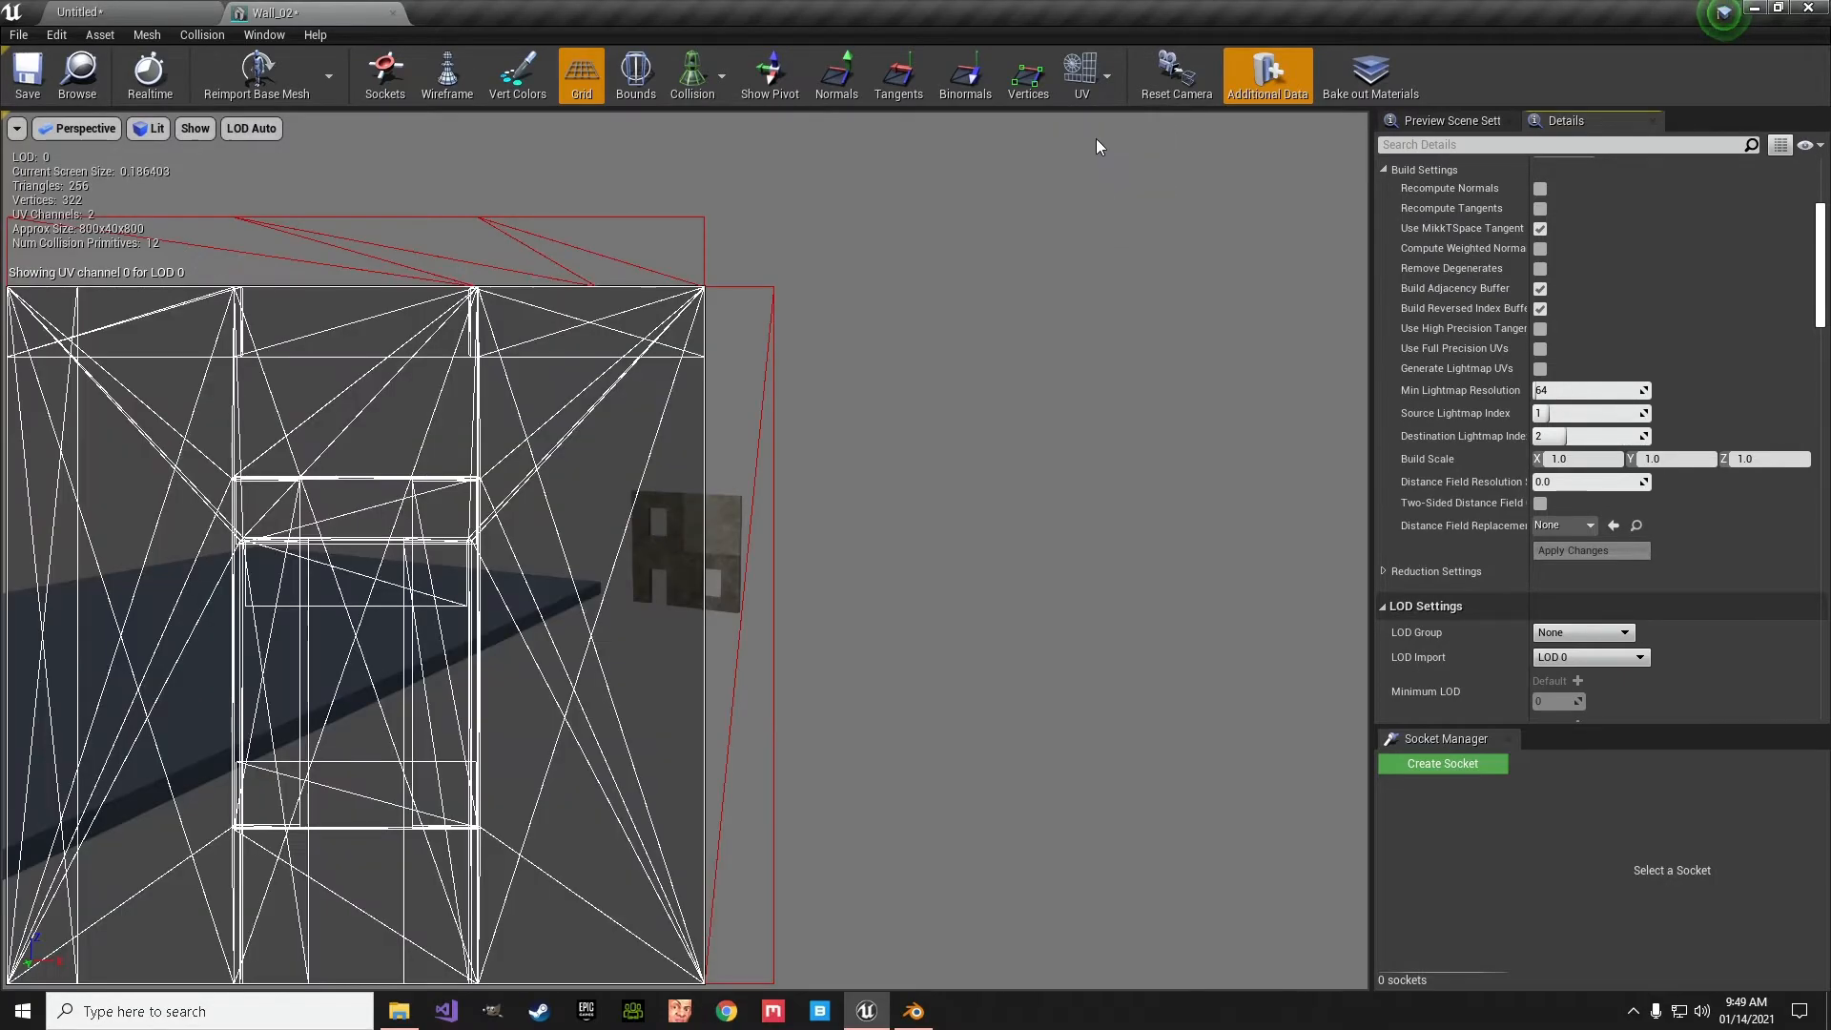
left_click(1082, 71)
left_click(1093, 162)
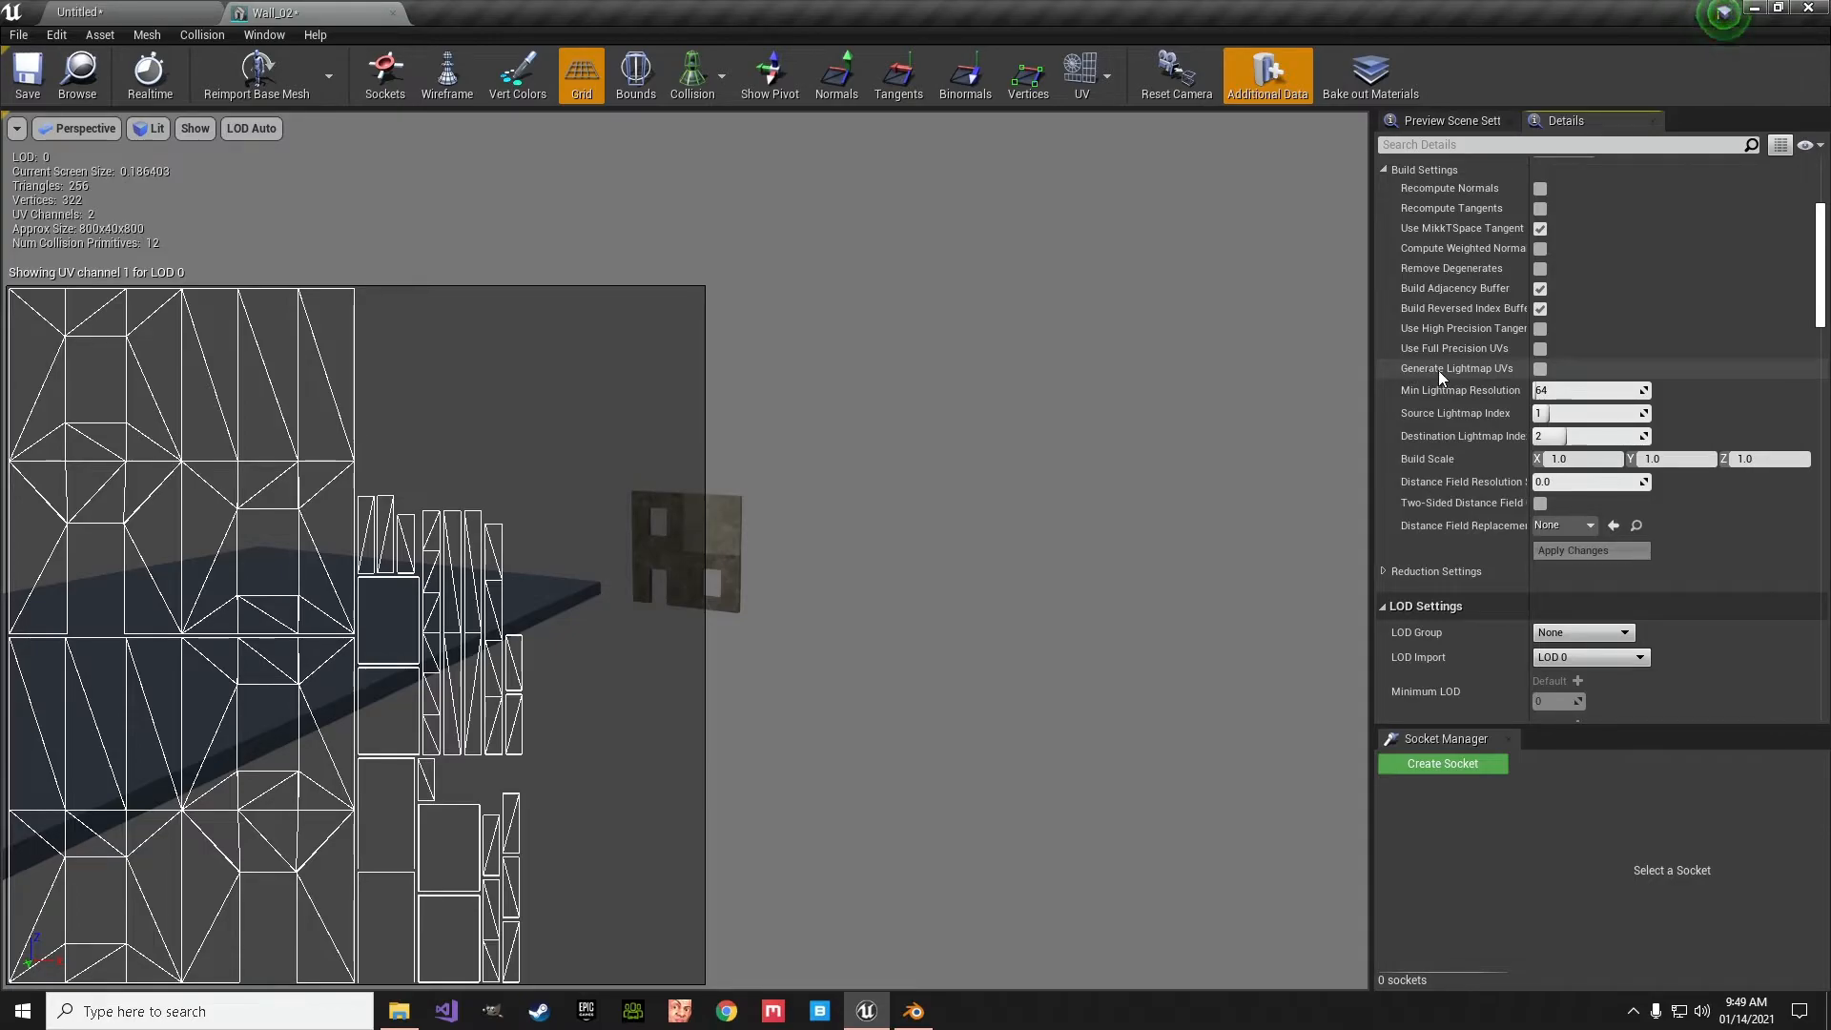
- Generate lightmap UVs for Wall_02 with a minimum lightmap resolution of 32, and display UV channel 2
left_click(1540, 369)
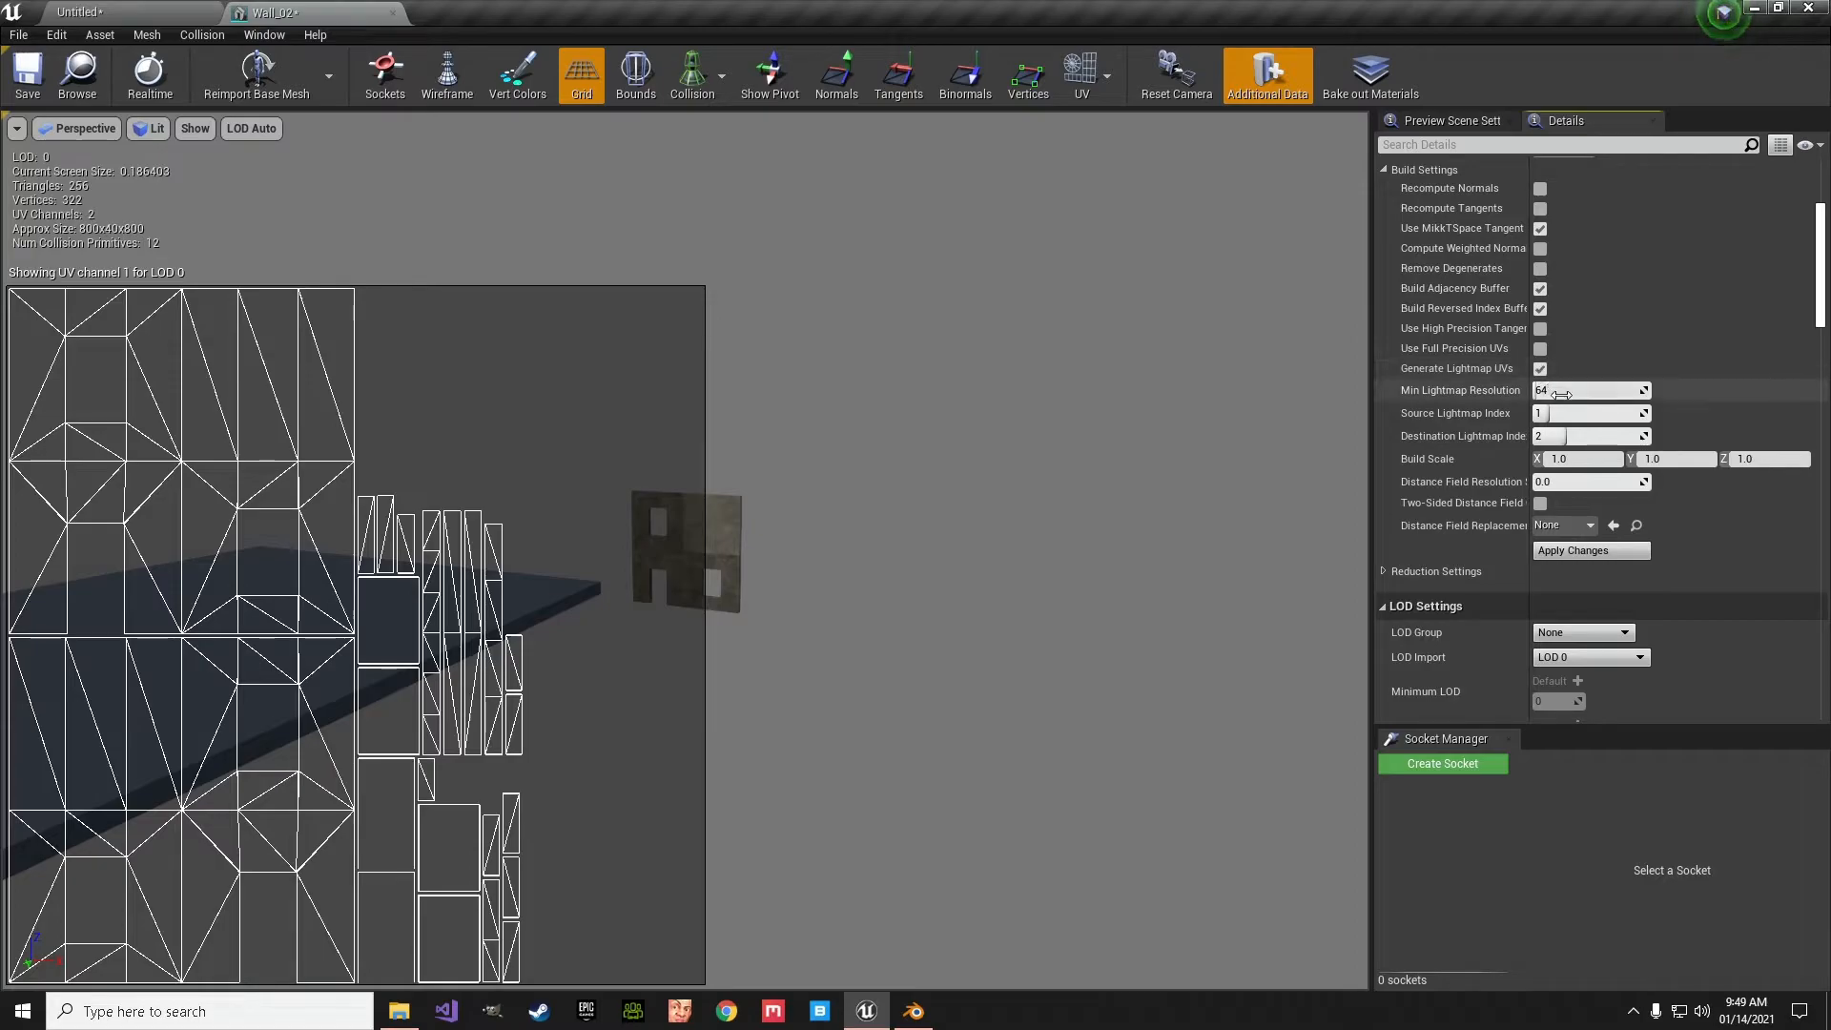
left_click(1561, 393)
key("Return")
left_click(1588, 550)
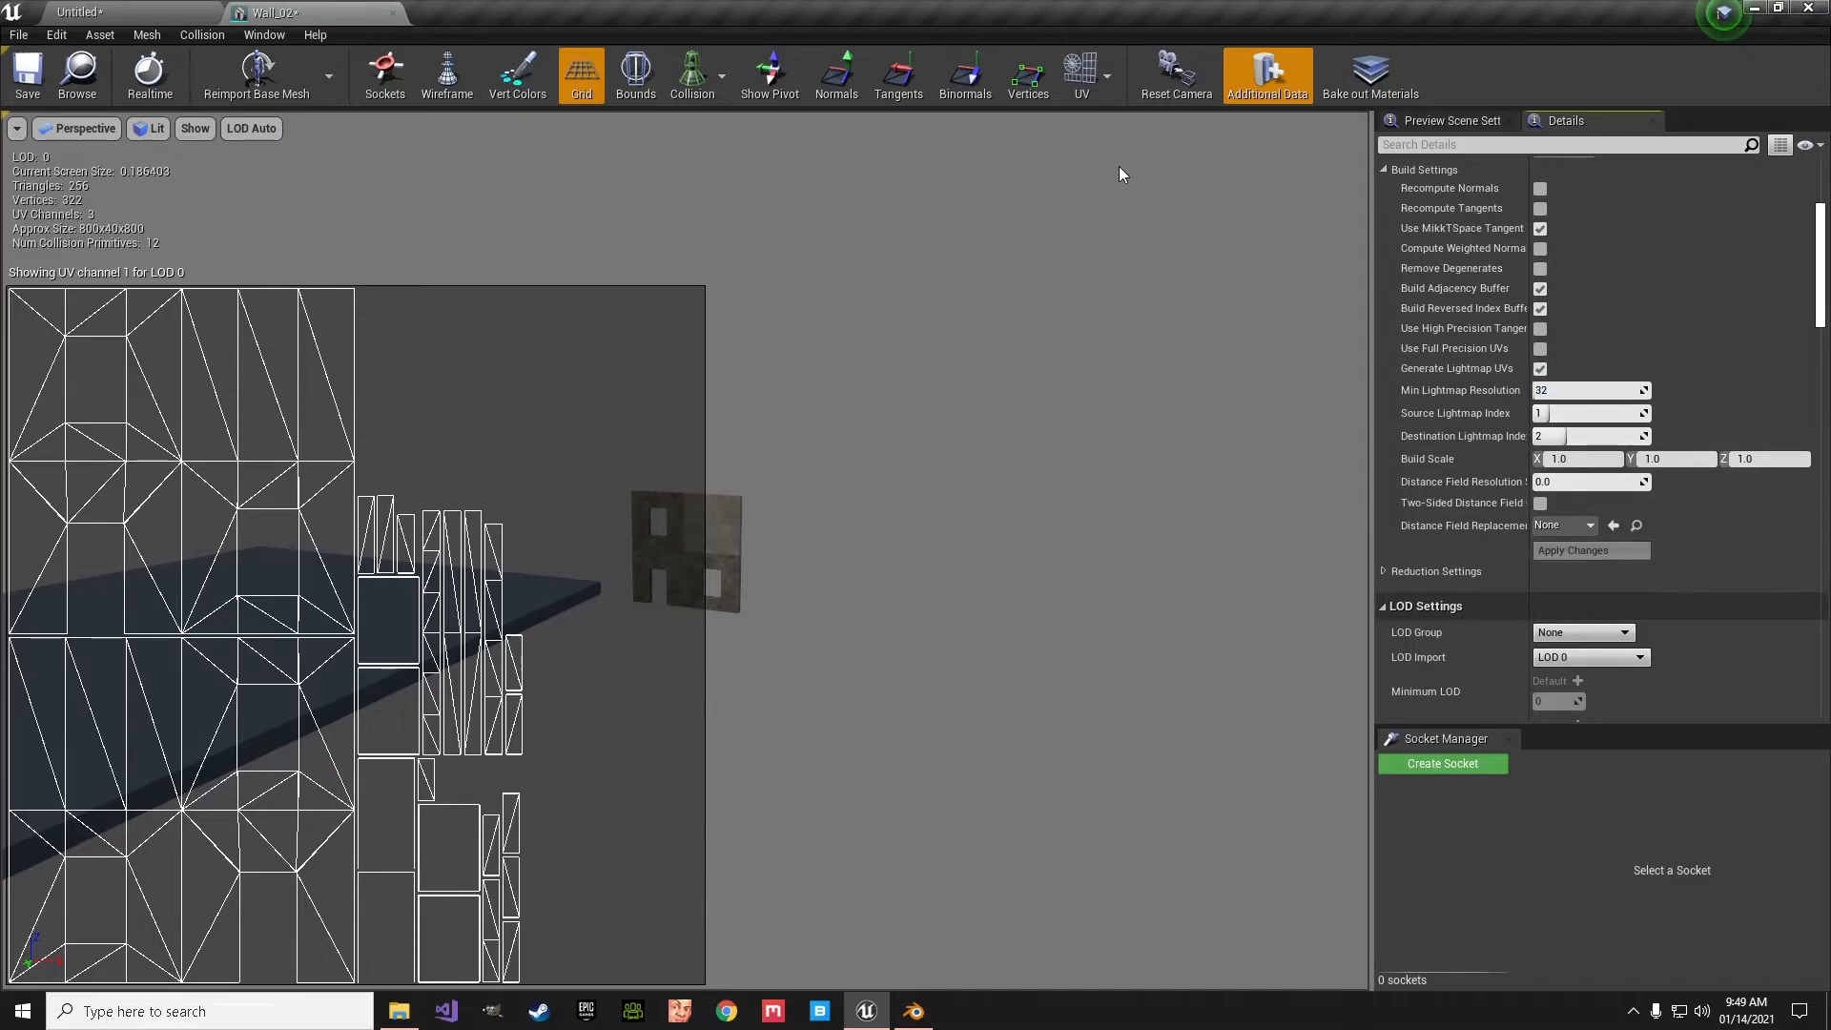
left_click(1093, 88)
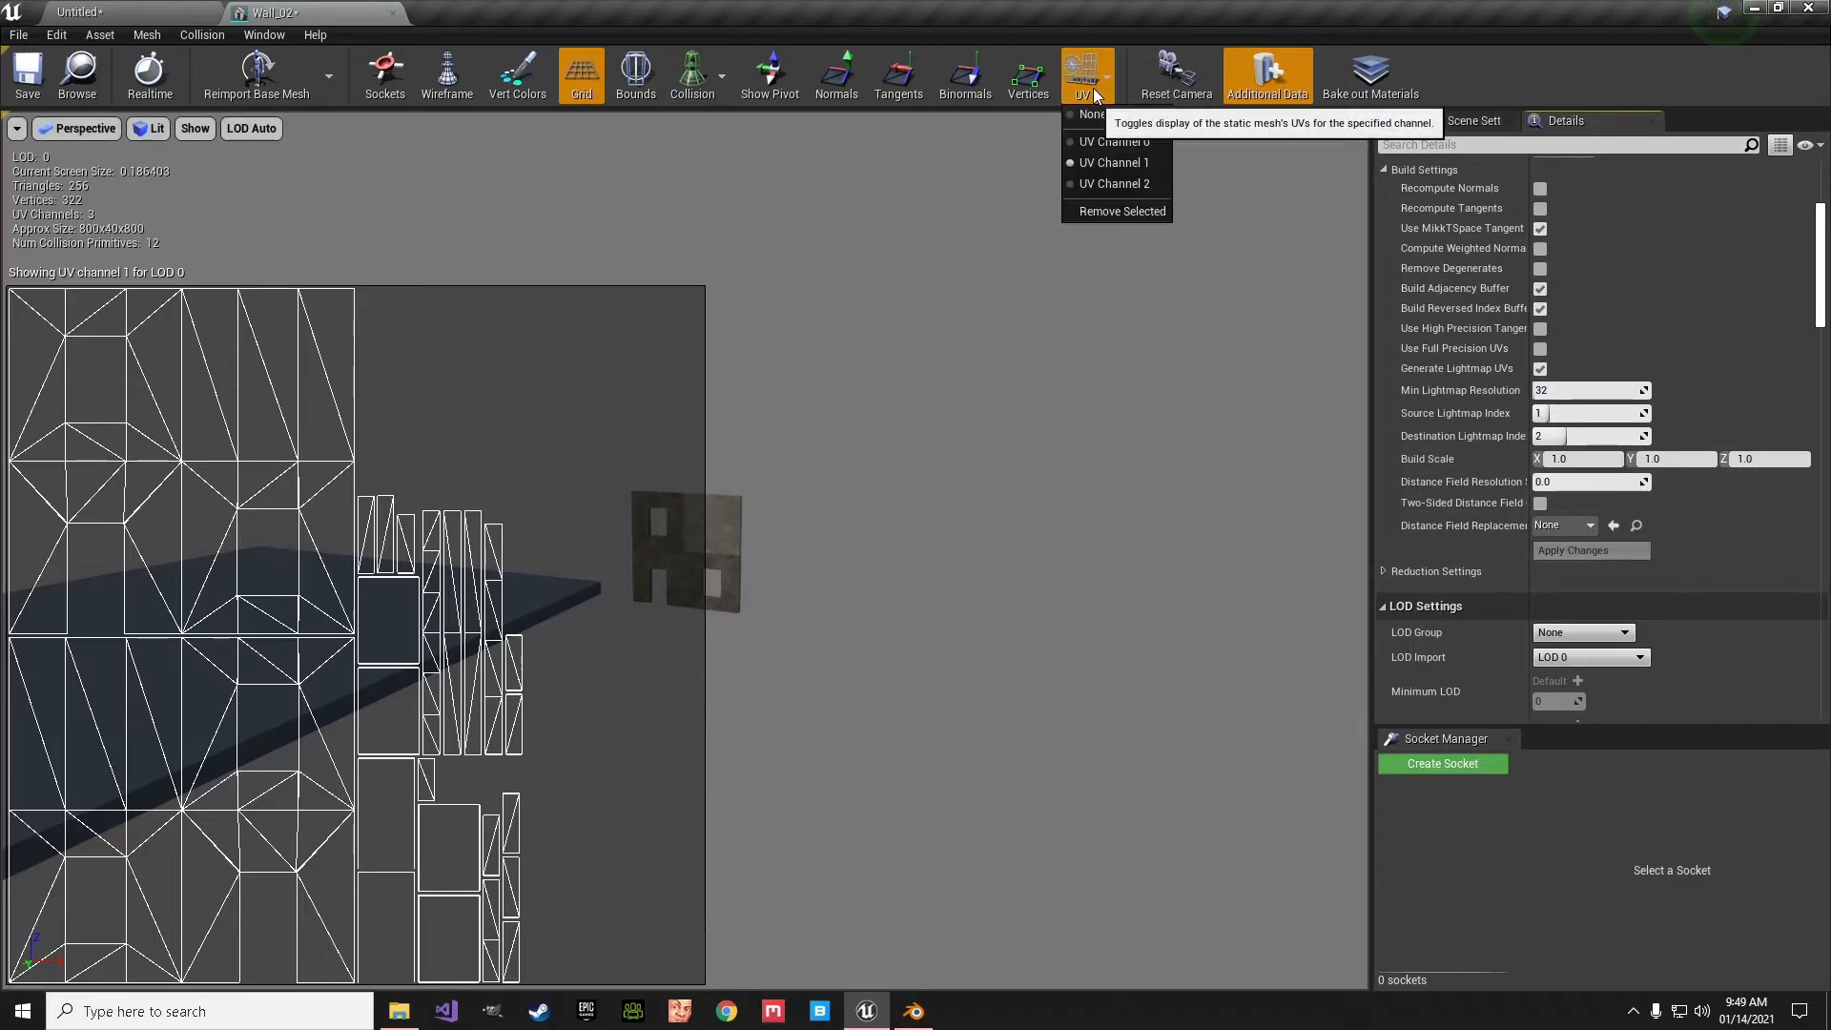
left_click(1117, 185)
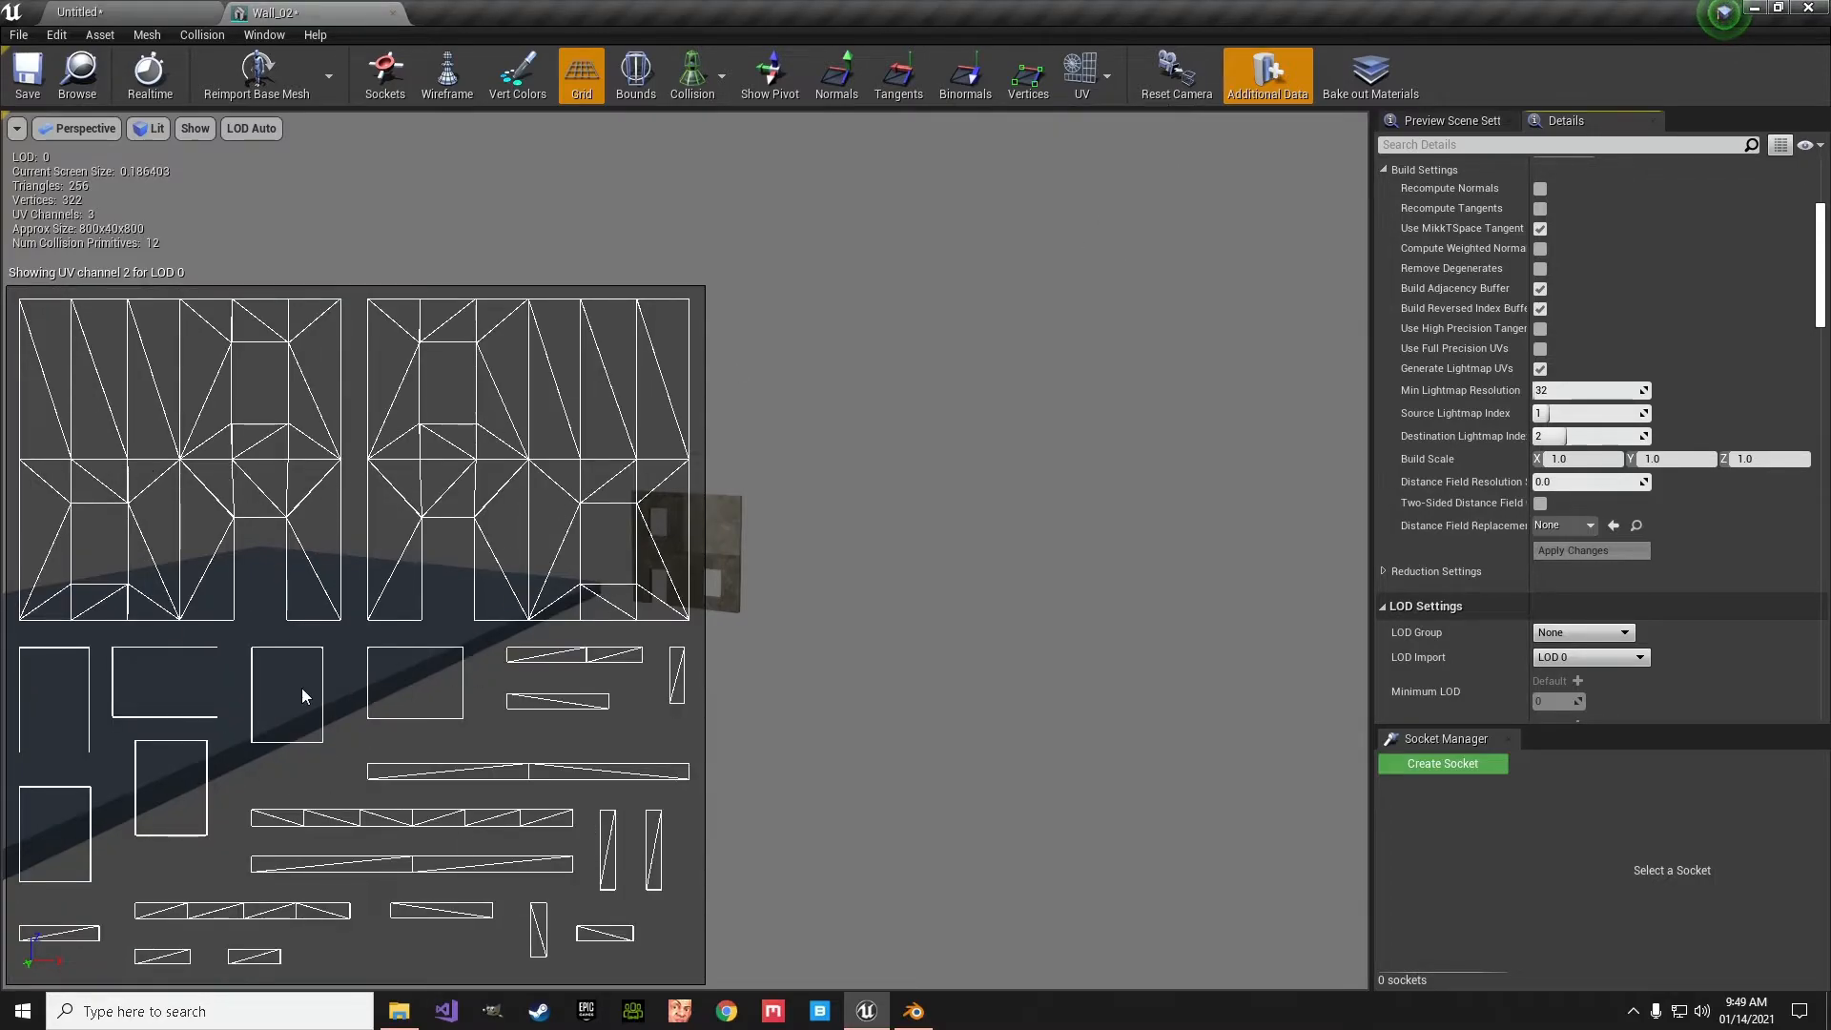
- Set Wall_02's light map resolution to 32 and light map coordinate index to 2, and return to the level
left_click_drag(1822, 299, 1822, 381)
left_click(1577, 402)
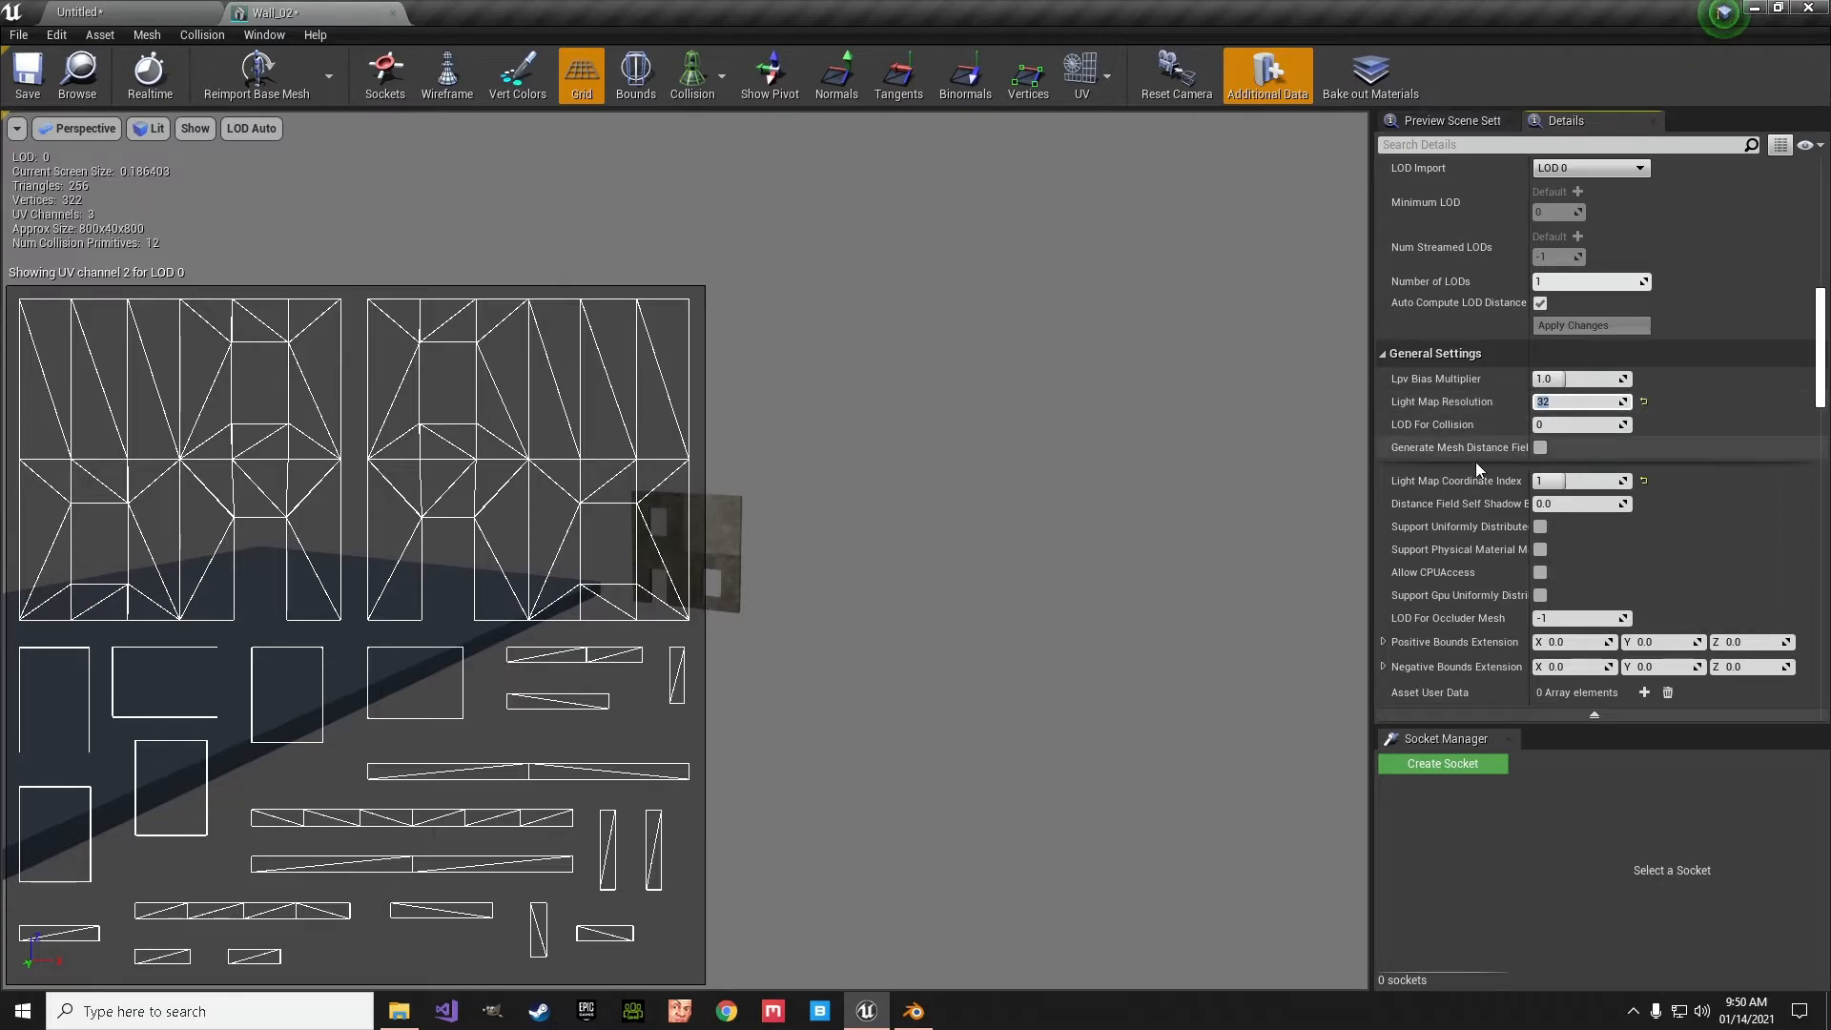
left_click(1571, 484)
left_click_drag(1567, 485, 1598, 485)
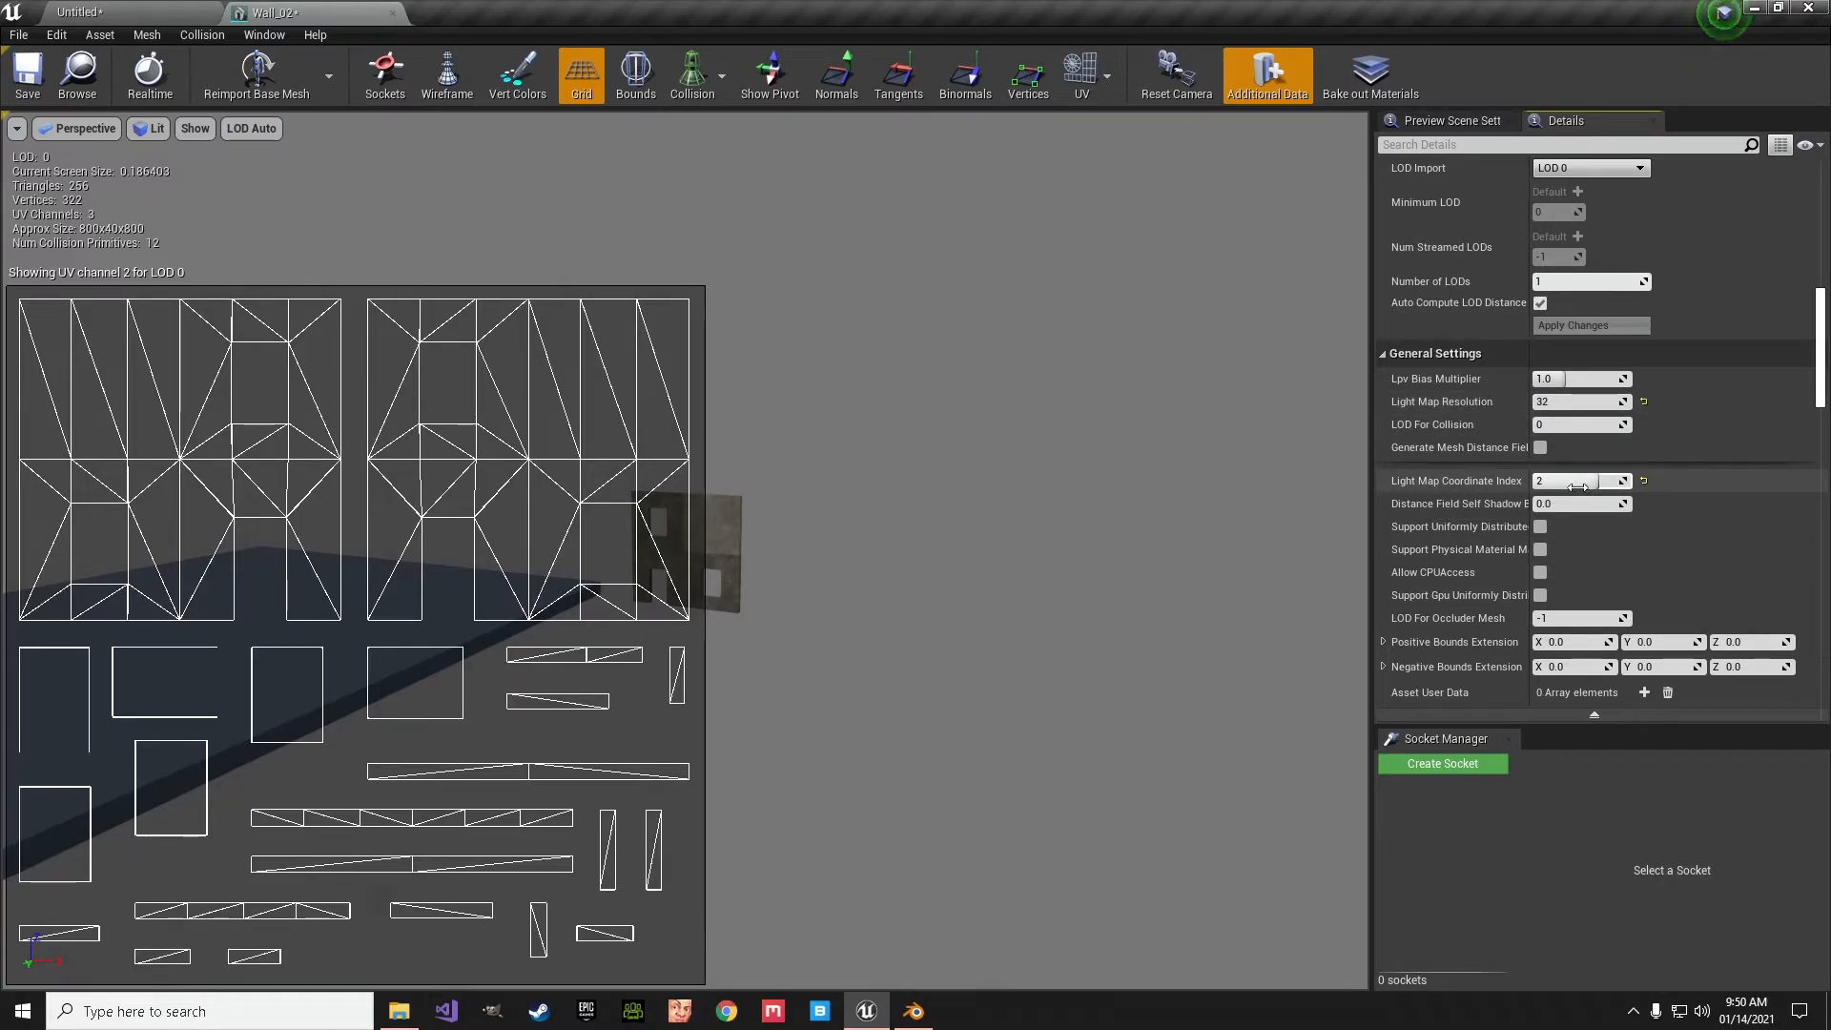
left_click(1085, 92)
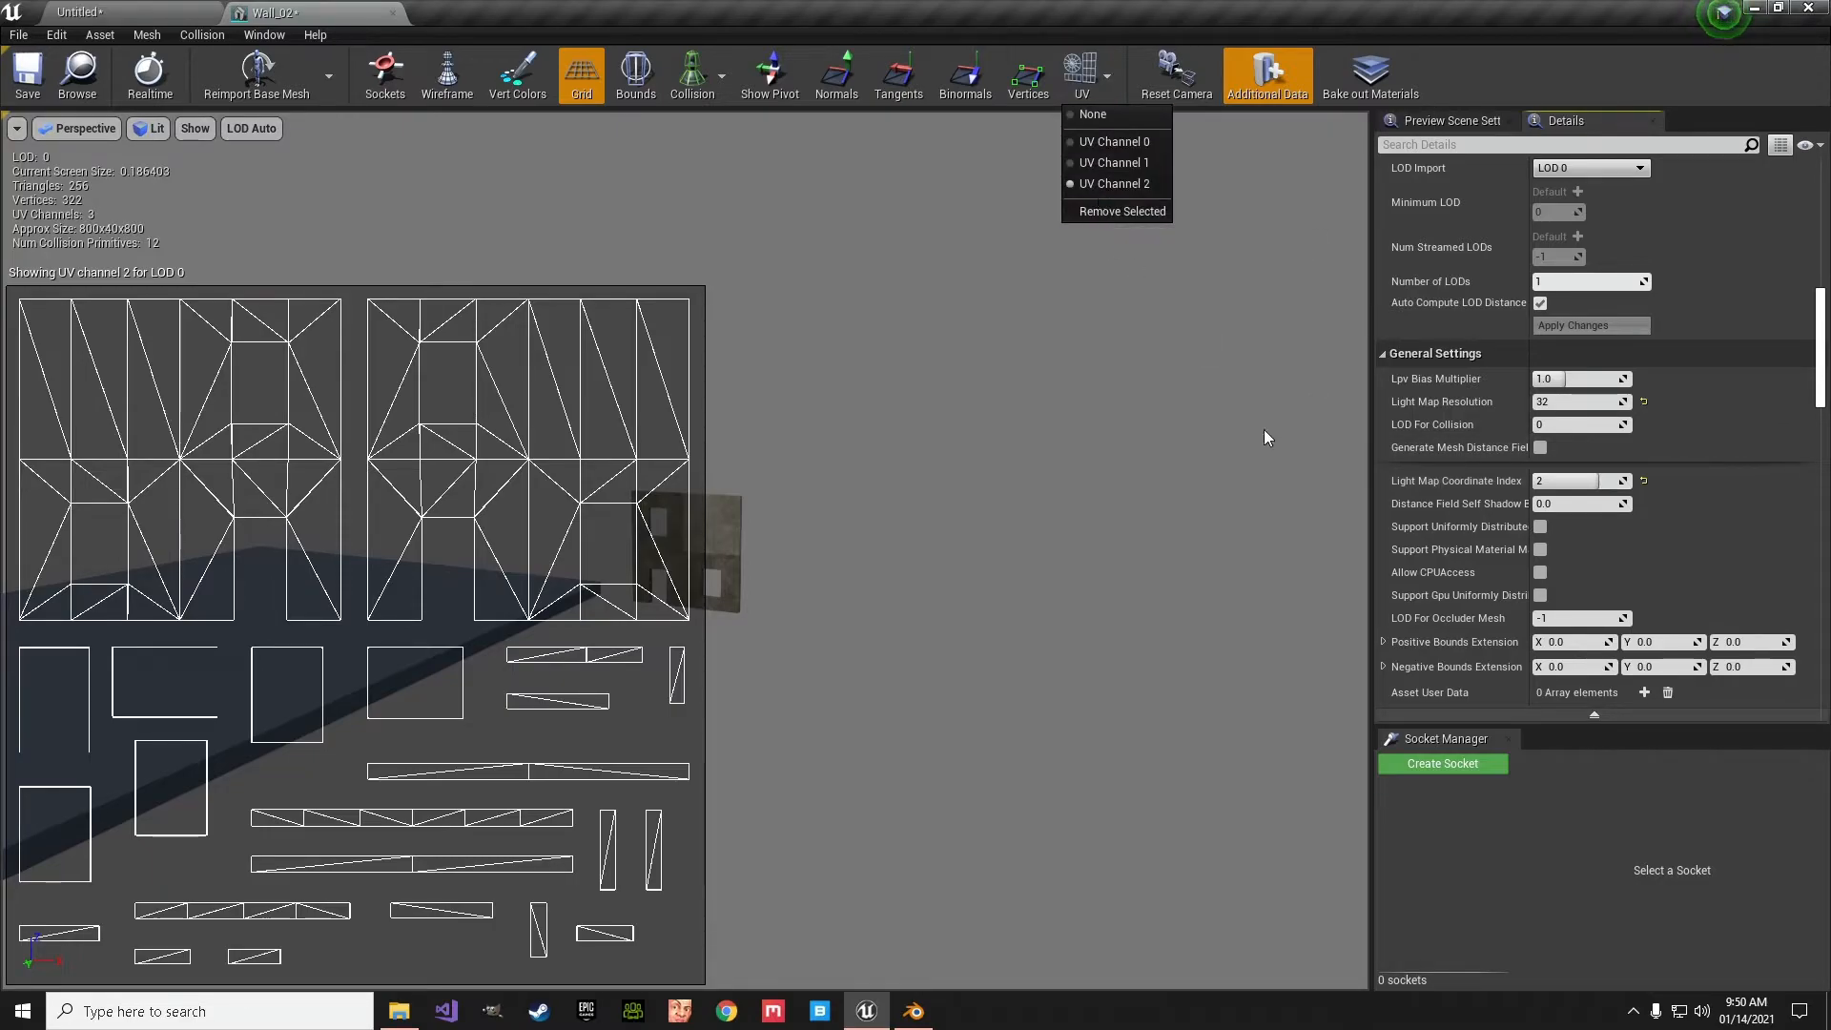
left_click_drag(1823, 374, 1823, 364)
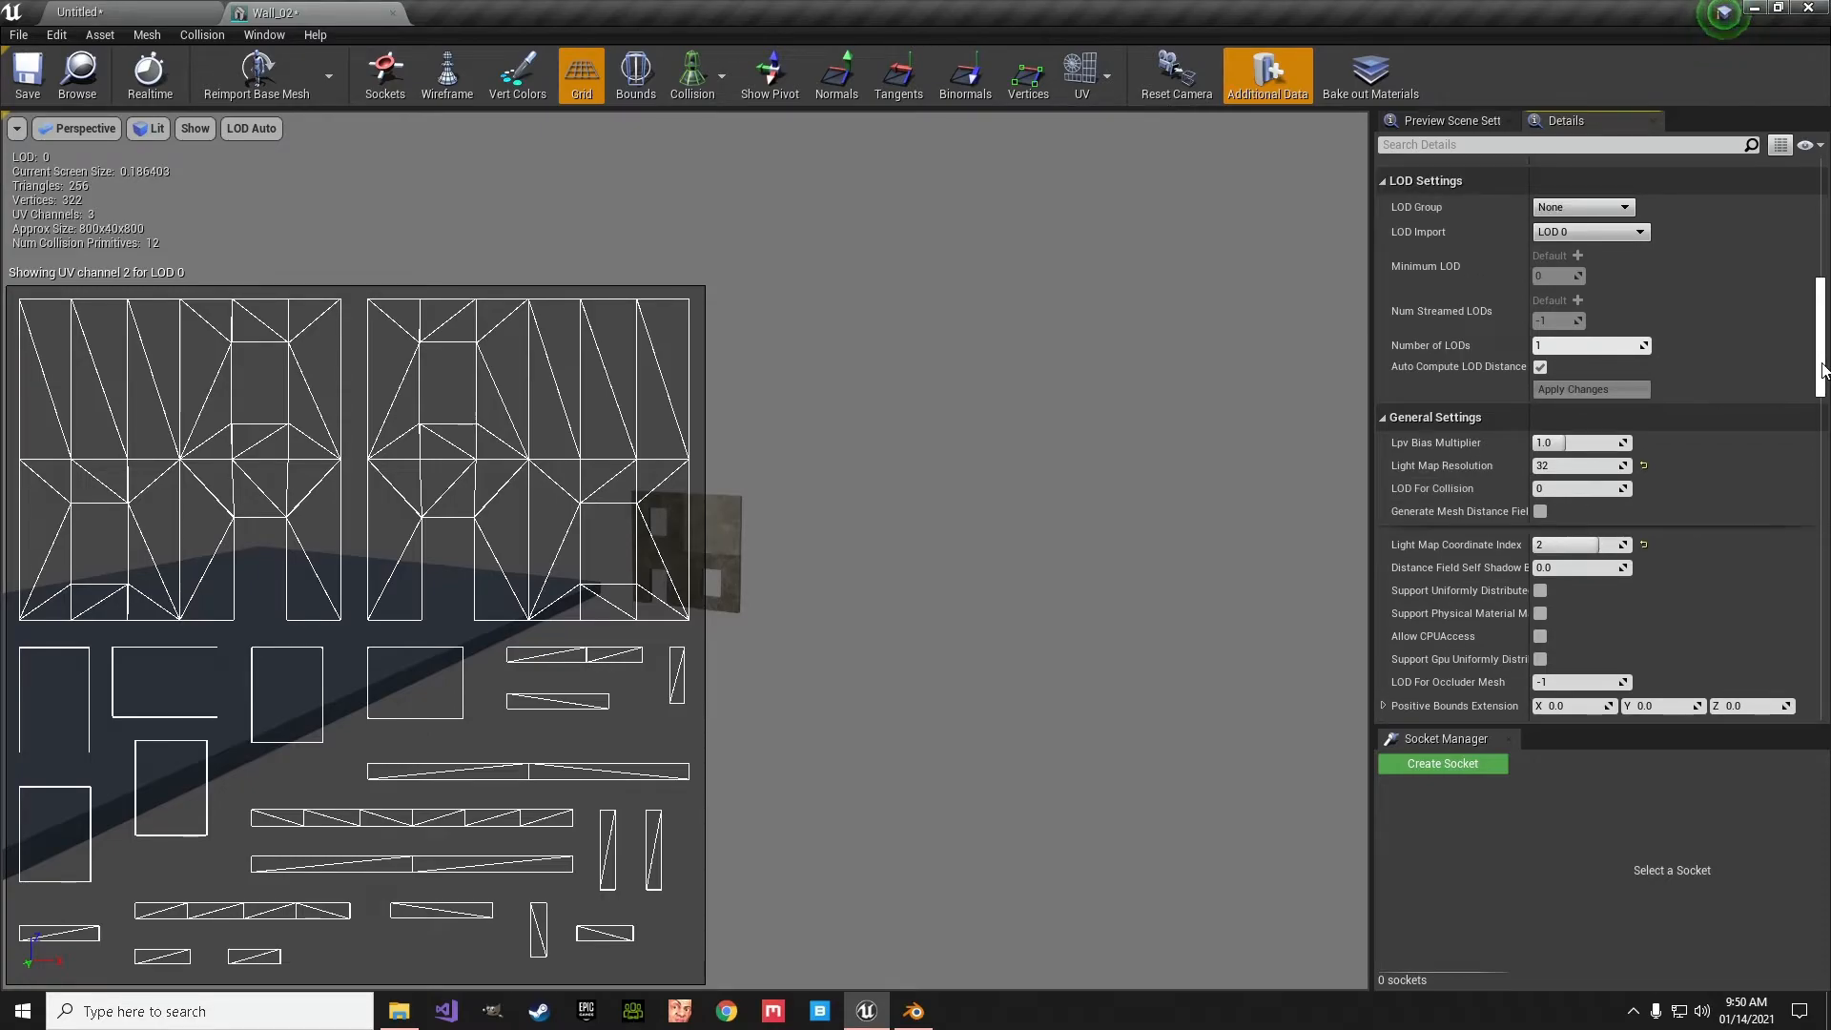
left_click(148, 9)
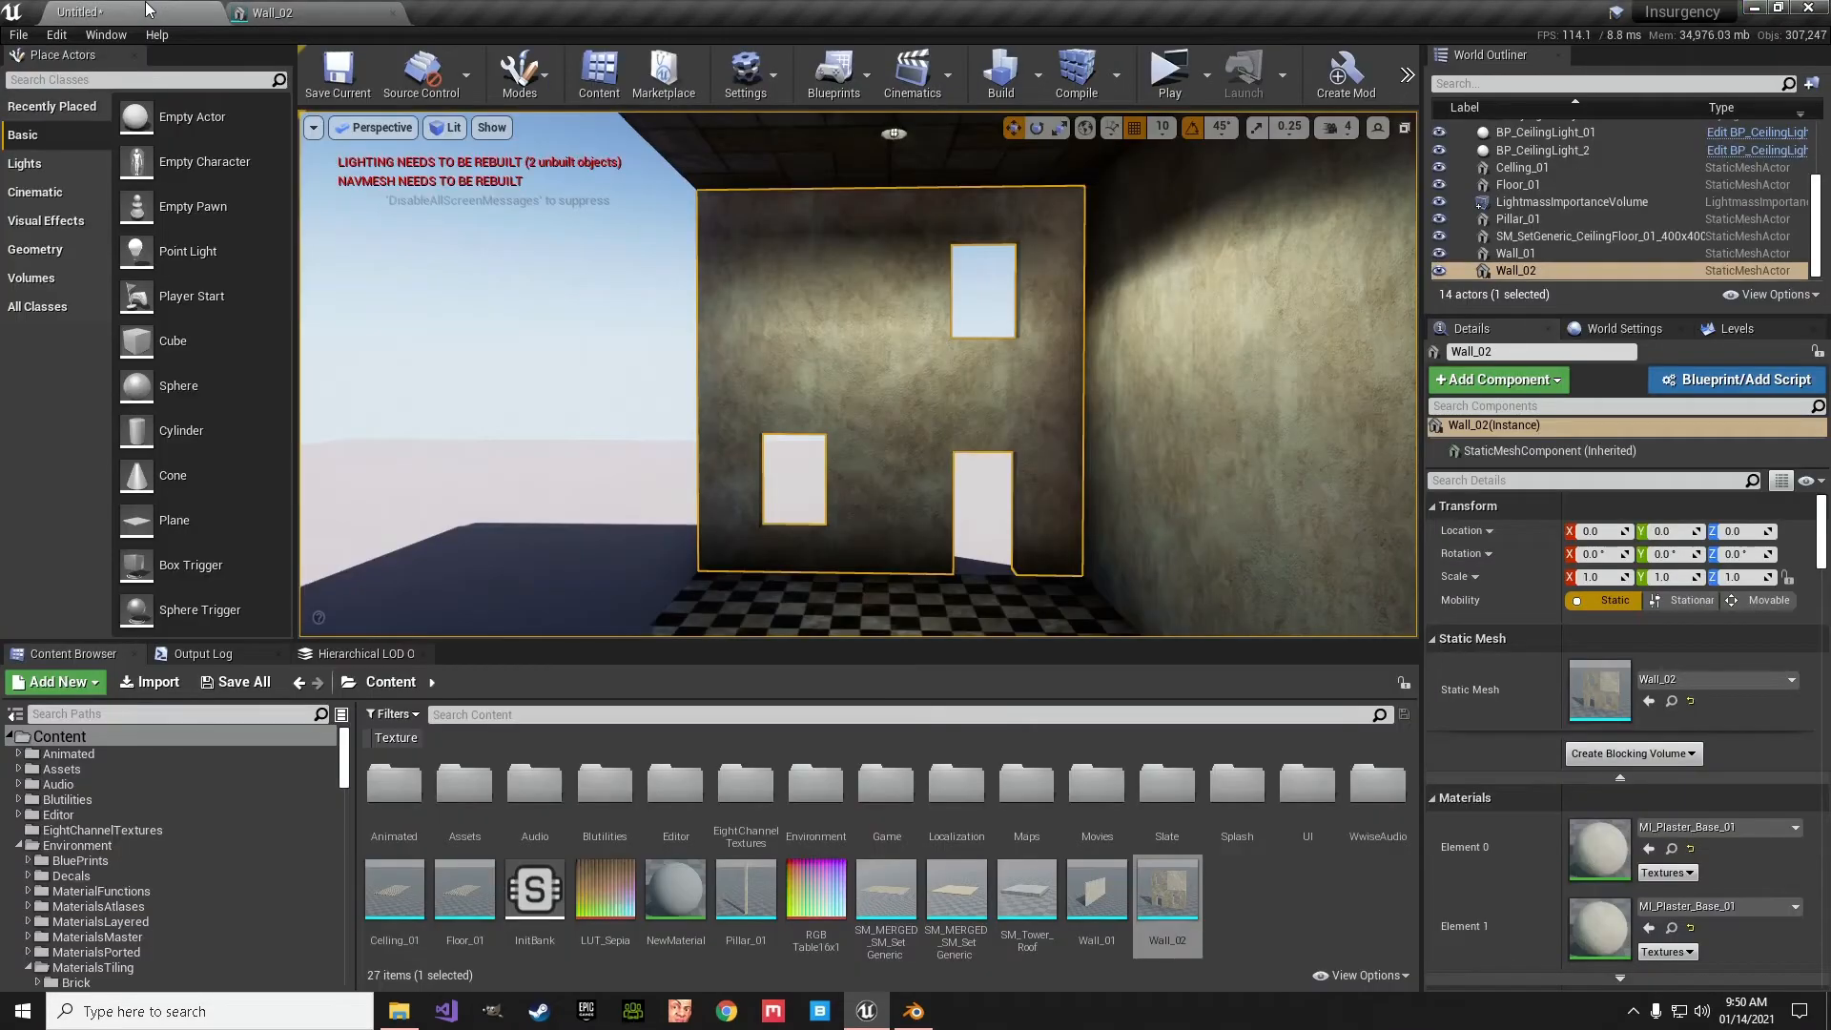
- Build all levels and inspect the rebuilt lighting on Wall_02 and the adjoining wall
left_click(1008, 84)
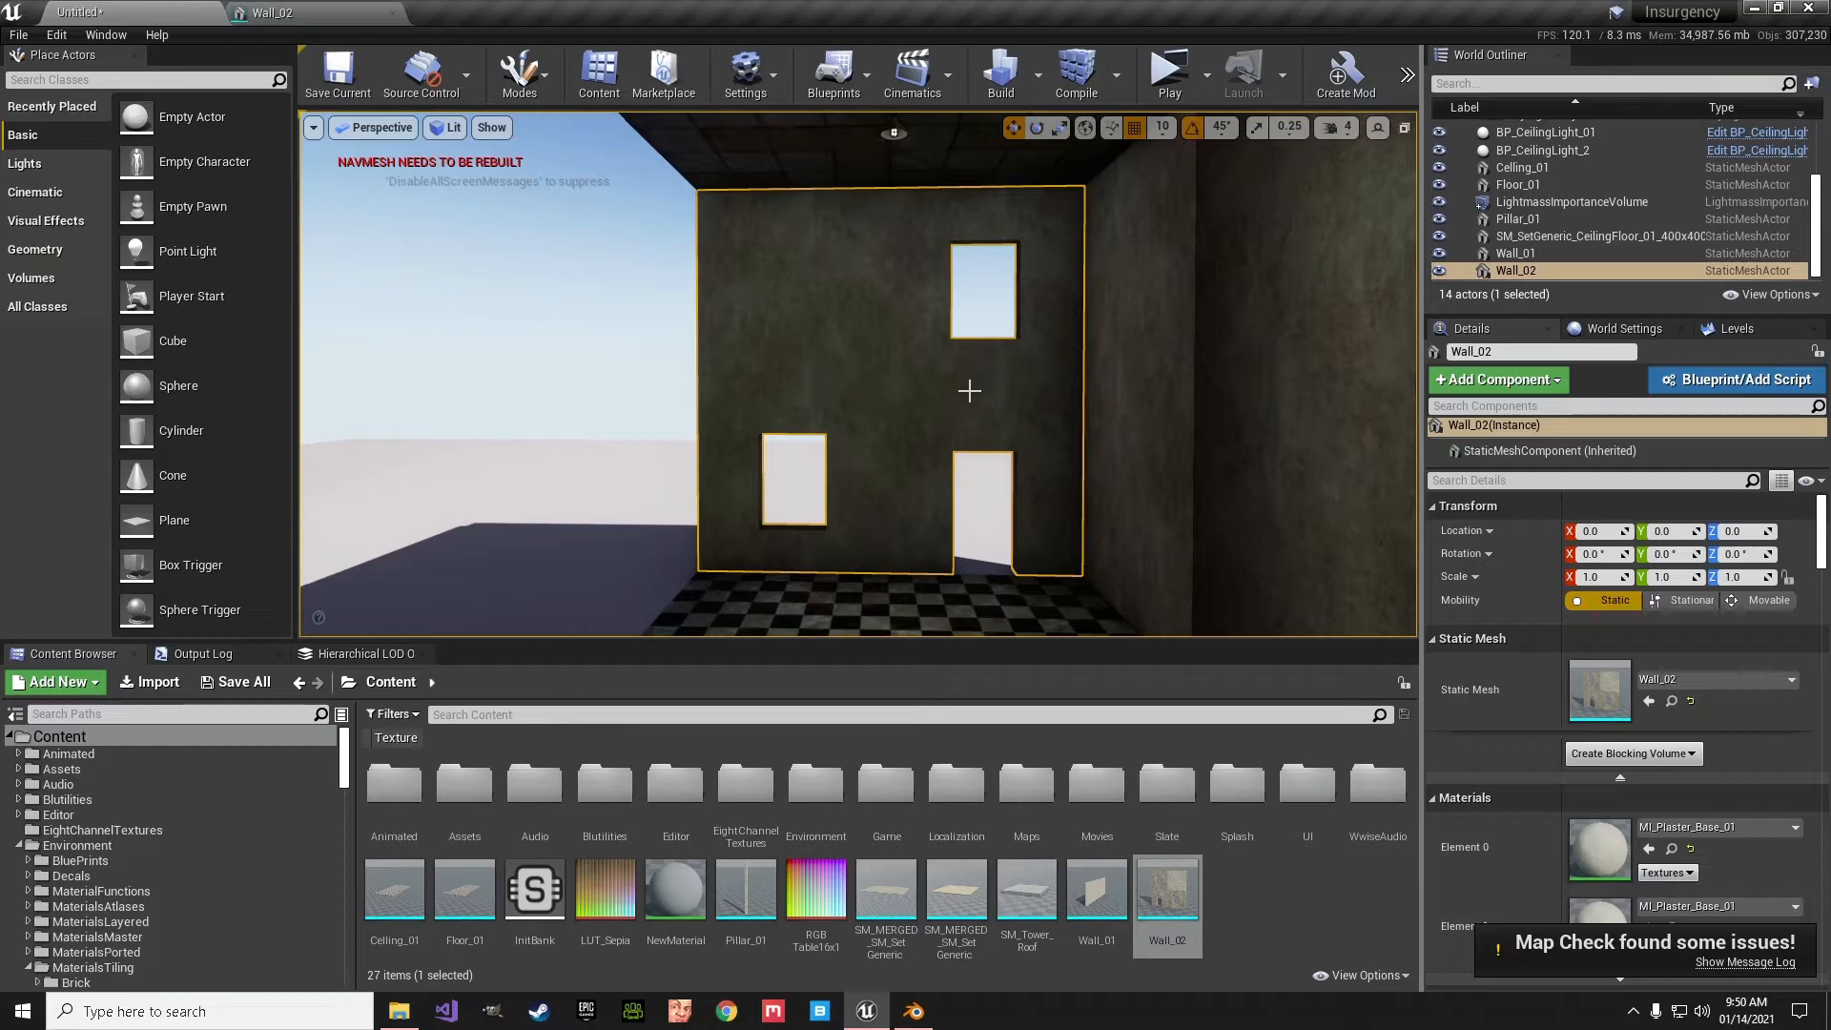
right_click_drag(968, 390, 1022, 391)
key("a")
key("w")
key("a")
key("d")
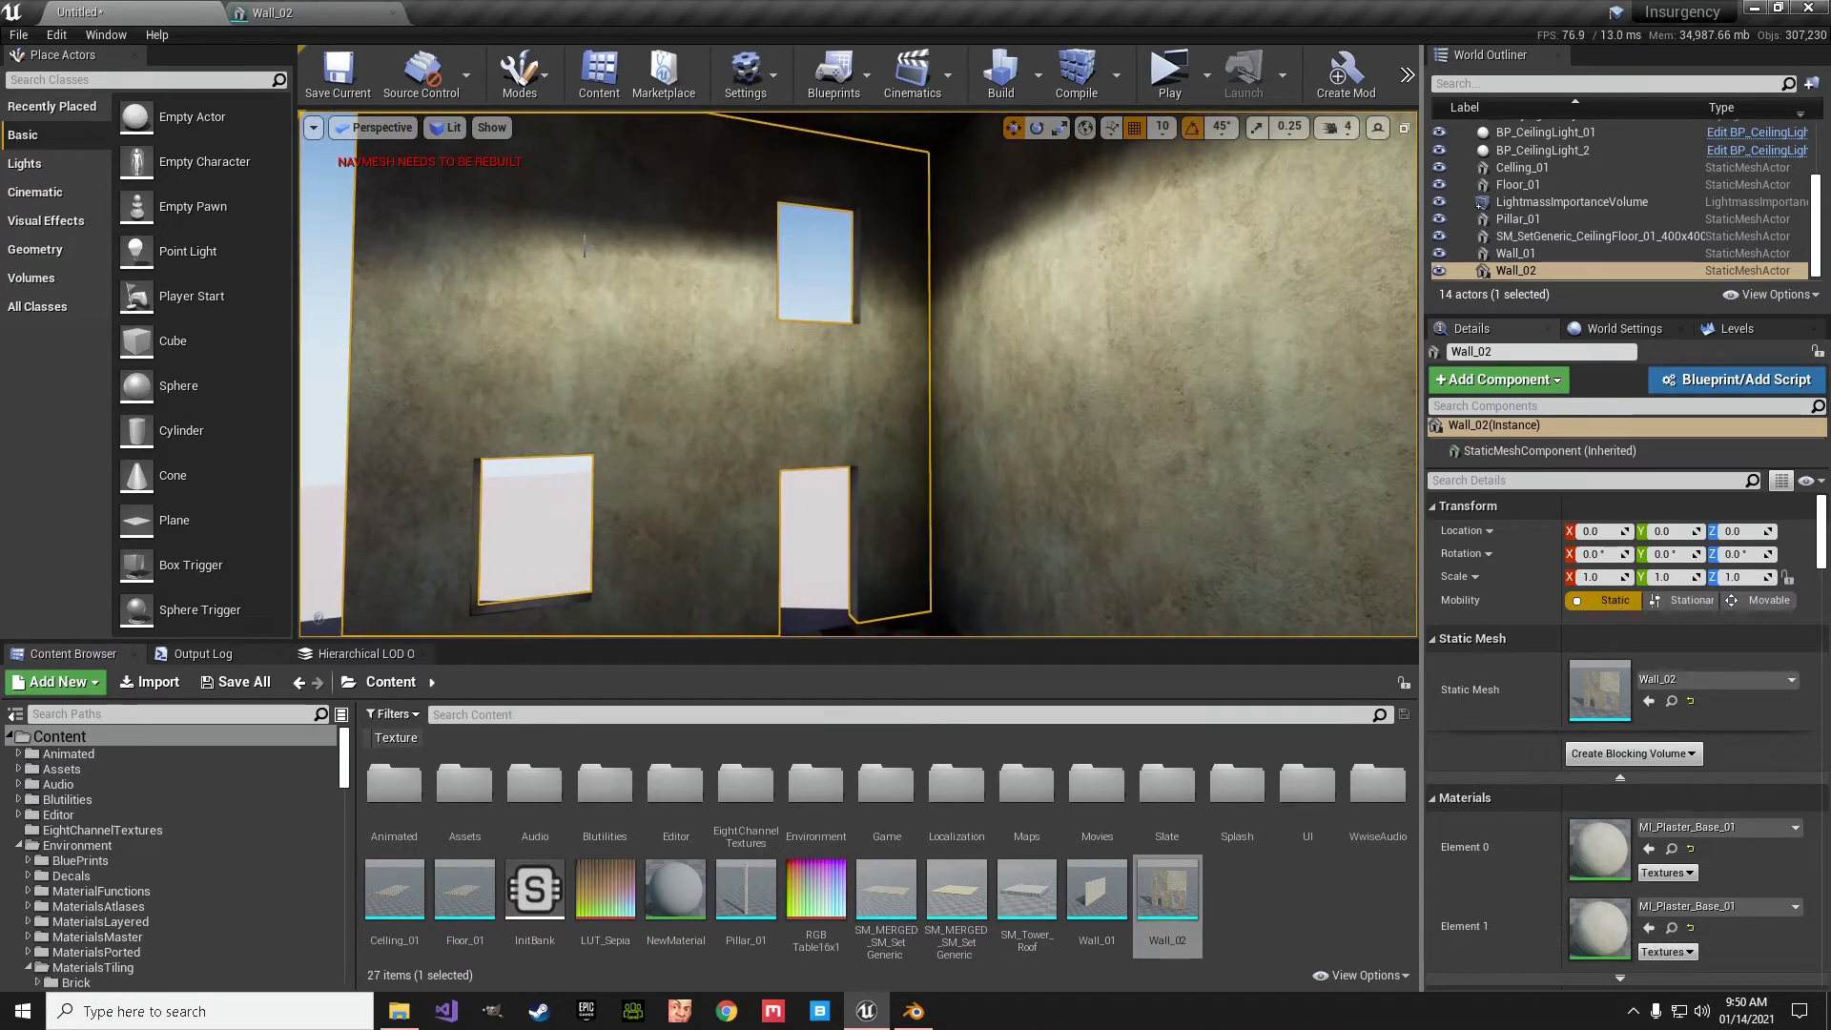
- Show the level in Lightmap Density view mode and examine the texel grid on Wall_02, the neighbouring walls and the floor
left_click(446, 127)
mouse_move(495, 336)
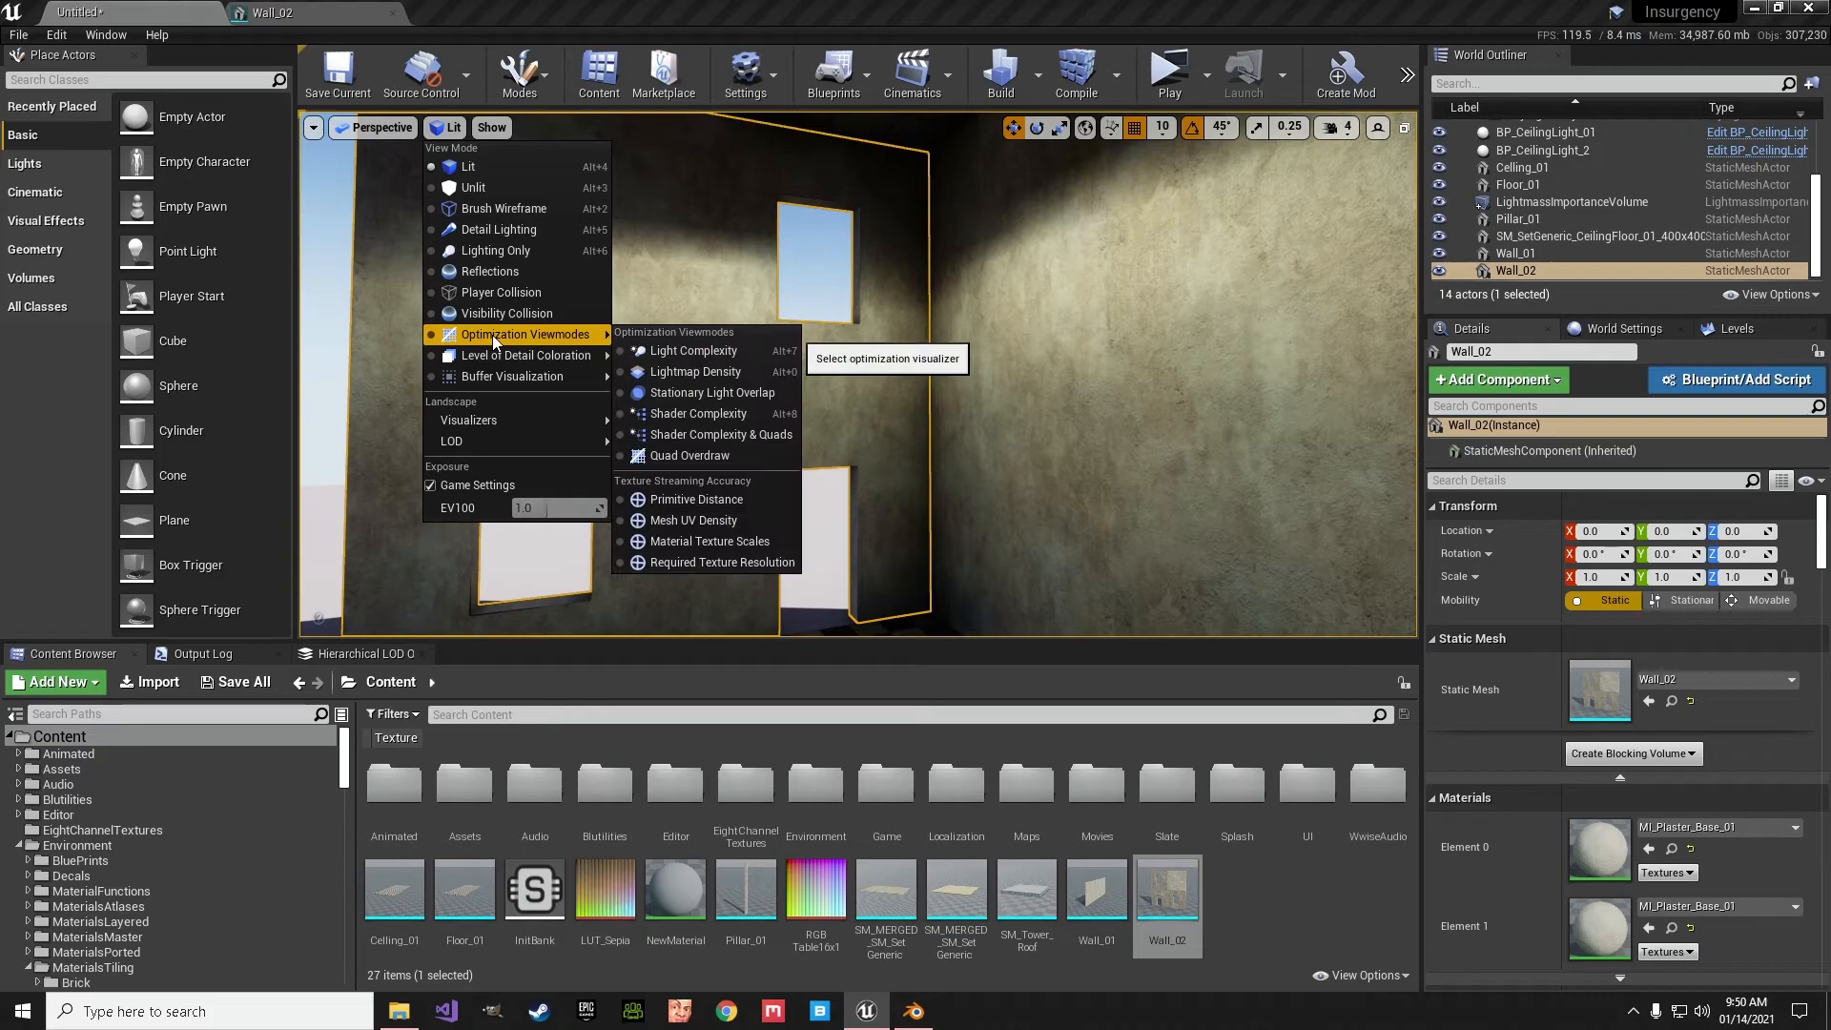
left_click(665, 373)
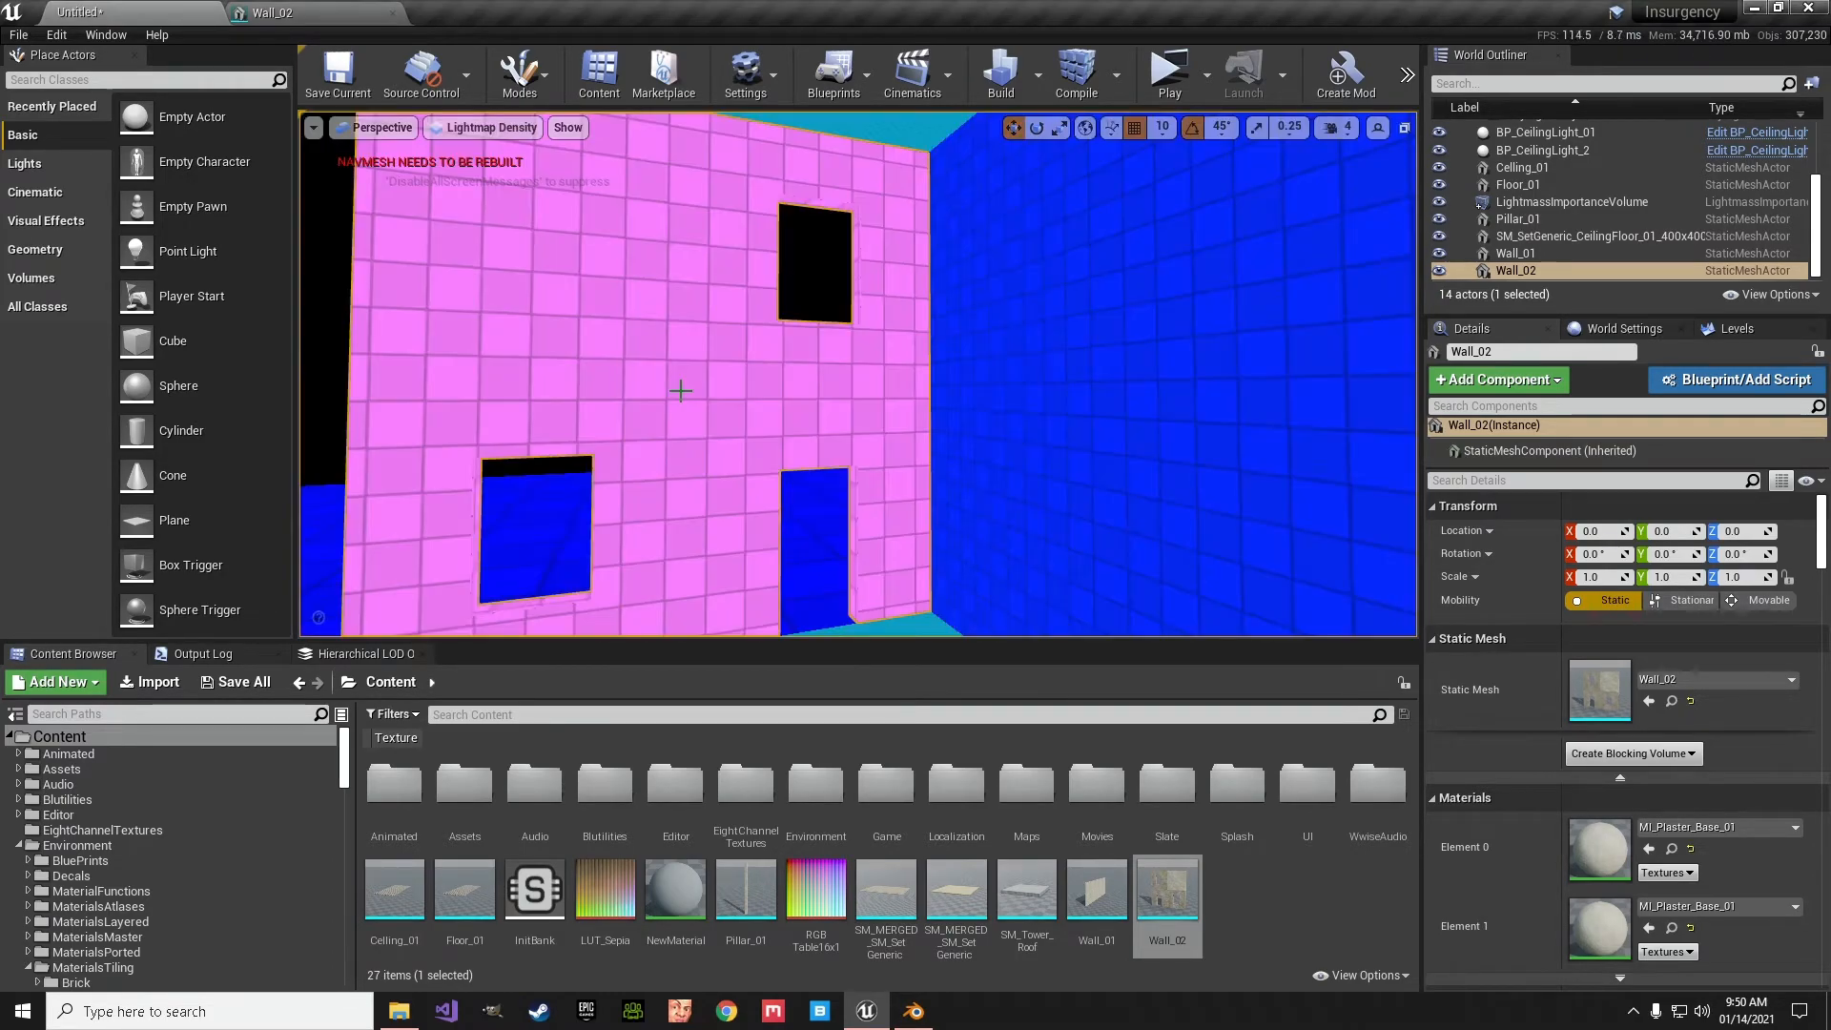
right_click_drag(838, 438, 854, 372)
left_click(695, 426)
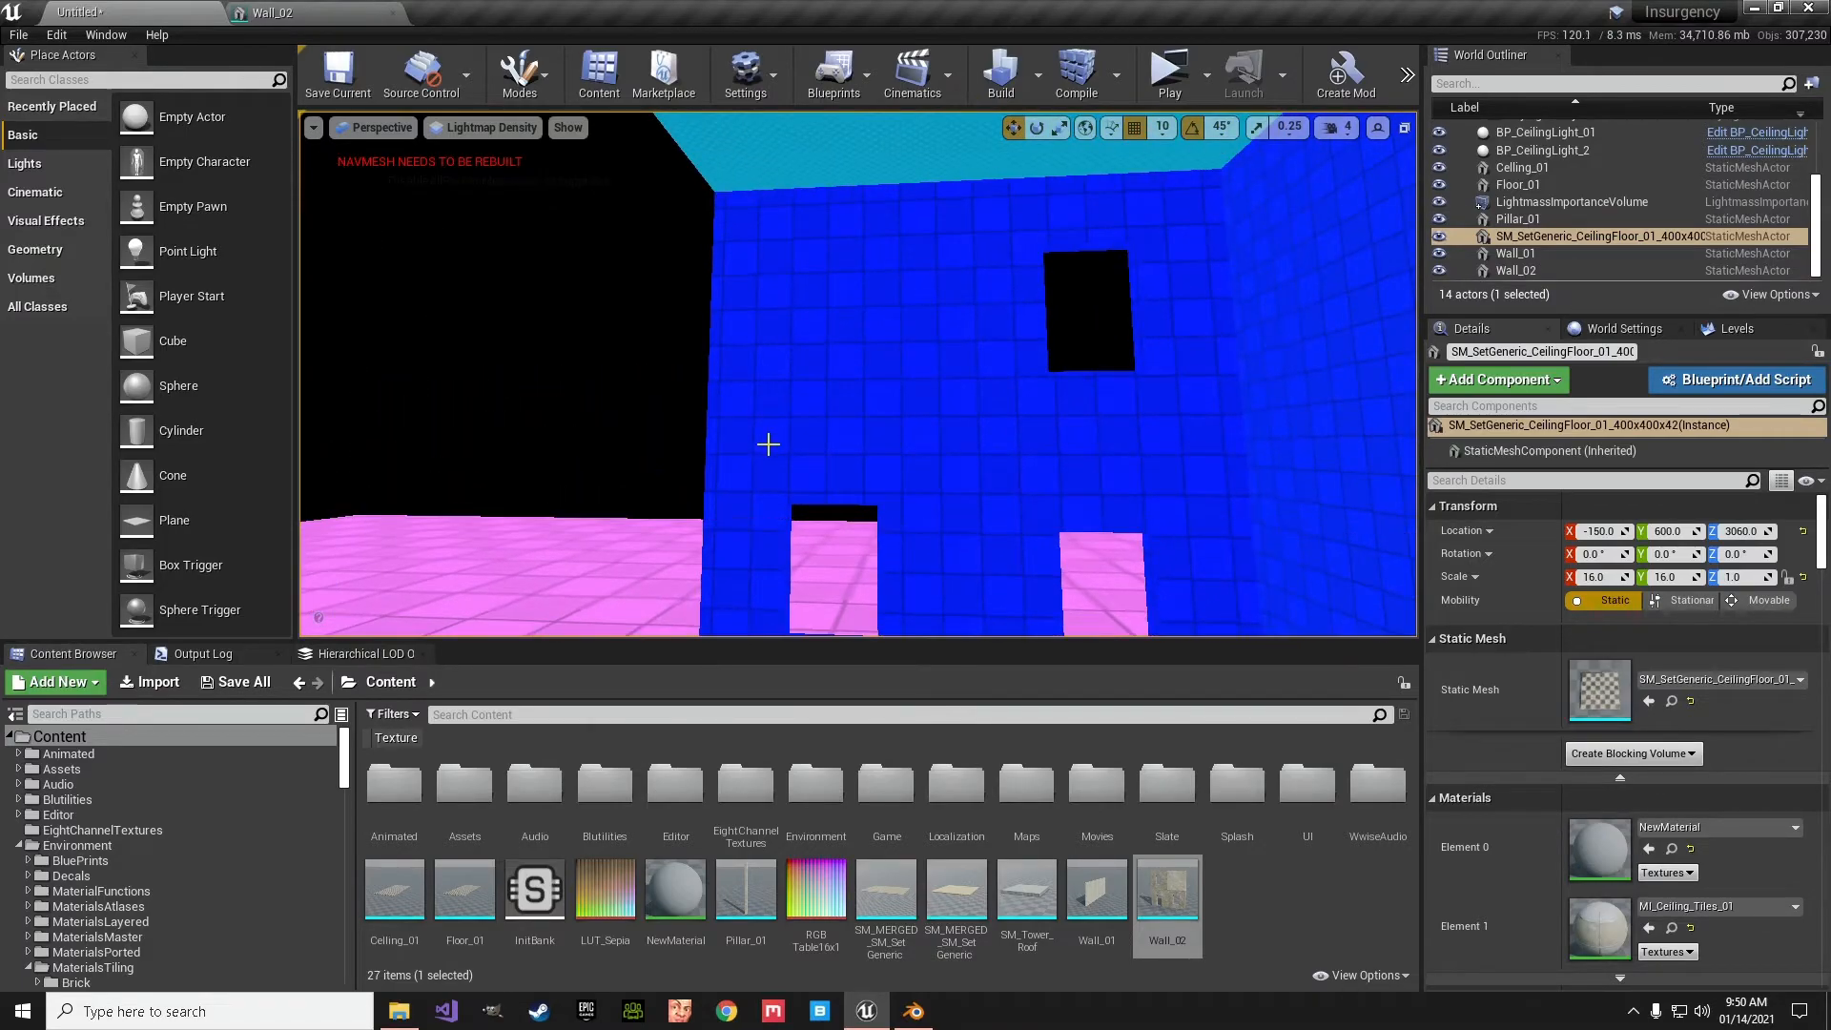
right_click_drag(822, 447, 1097, 444)
key("s")
key("w")
key("w")
key("s")
key("s")
right_click_drag(858, 152, 582, 145)
key("w")
key("s")
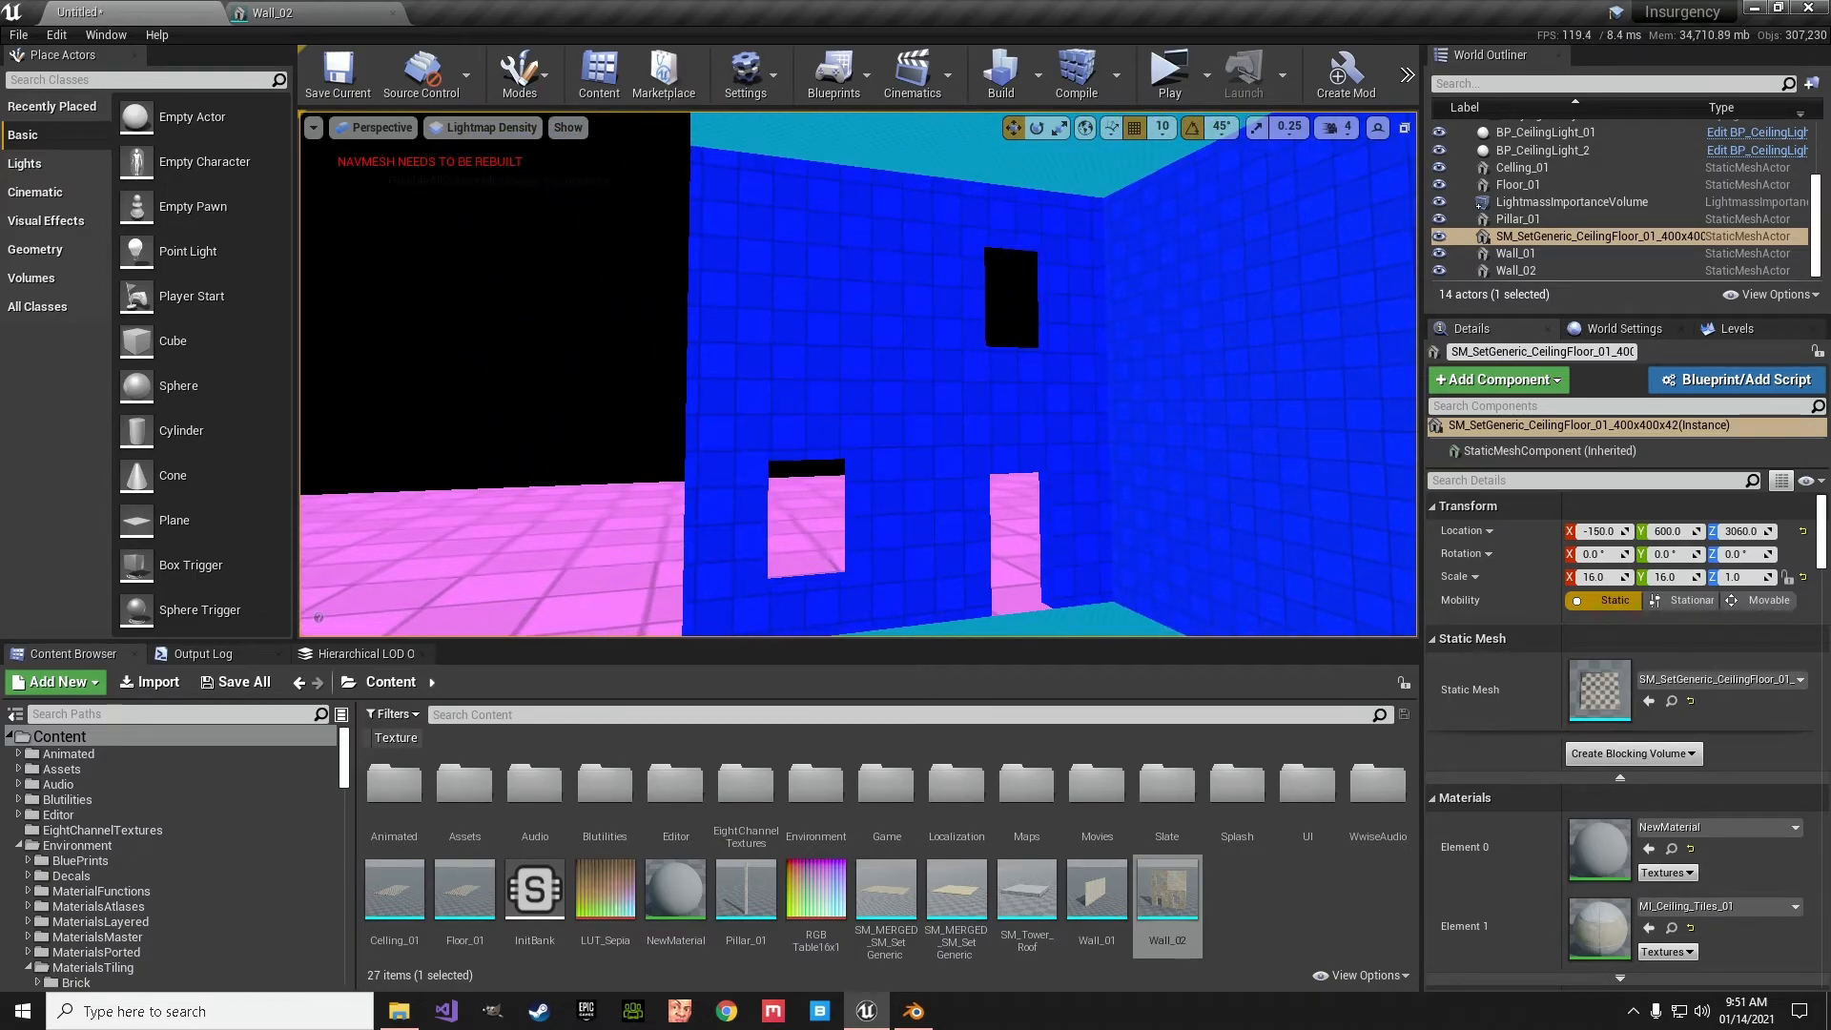
- Return the viewport to Lit view mode and examine the baked lighting along the room's walls
left_click(486, 131)
left_click(483, 168)
key("w")
mouse_move(483, 166)
right_mouse_down()
mouse_move(570, 195)
mouse_move(544, 143)
mouse_move(448, 153)
mouse_move(724, 196)
mouse_move(701, 196)
mouse_move(685, 157)
mouse_move(730, 158)
mouse_move(496, 148)
mouse_move(506, 177)
mouse_move(420, 172)
mouse_move(452, 145)
mouse_move(456, 162)
right_mouse_up()
key("s")
key("w")
key("w")
key("w")
key("s")
key("w")
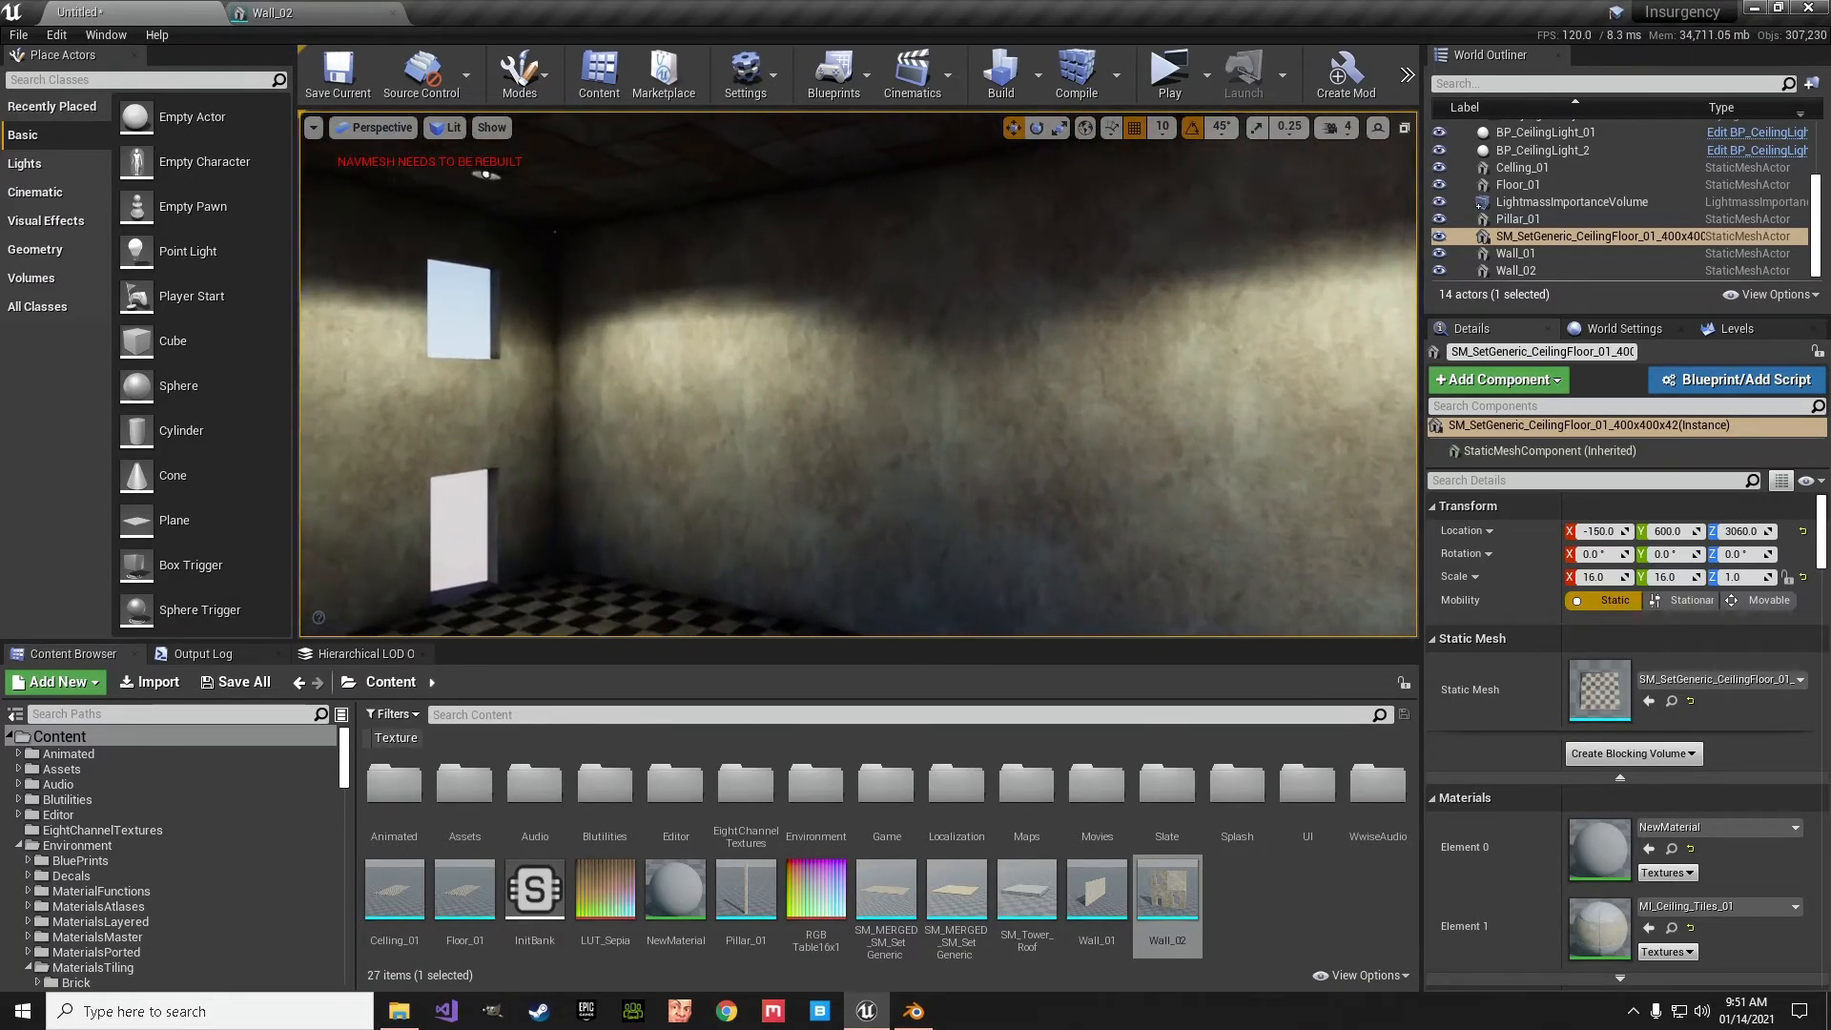
- Select Wall_01 in the level, browse to its asset and open it in the static mesh editor
left_click(494, 170)
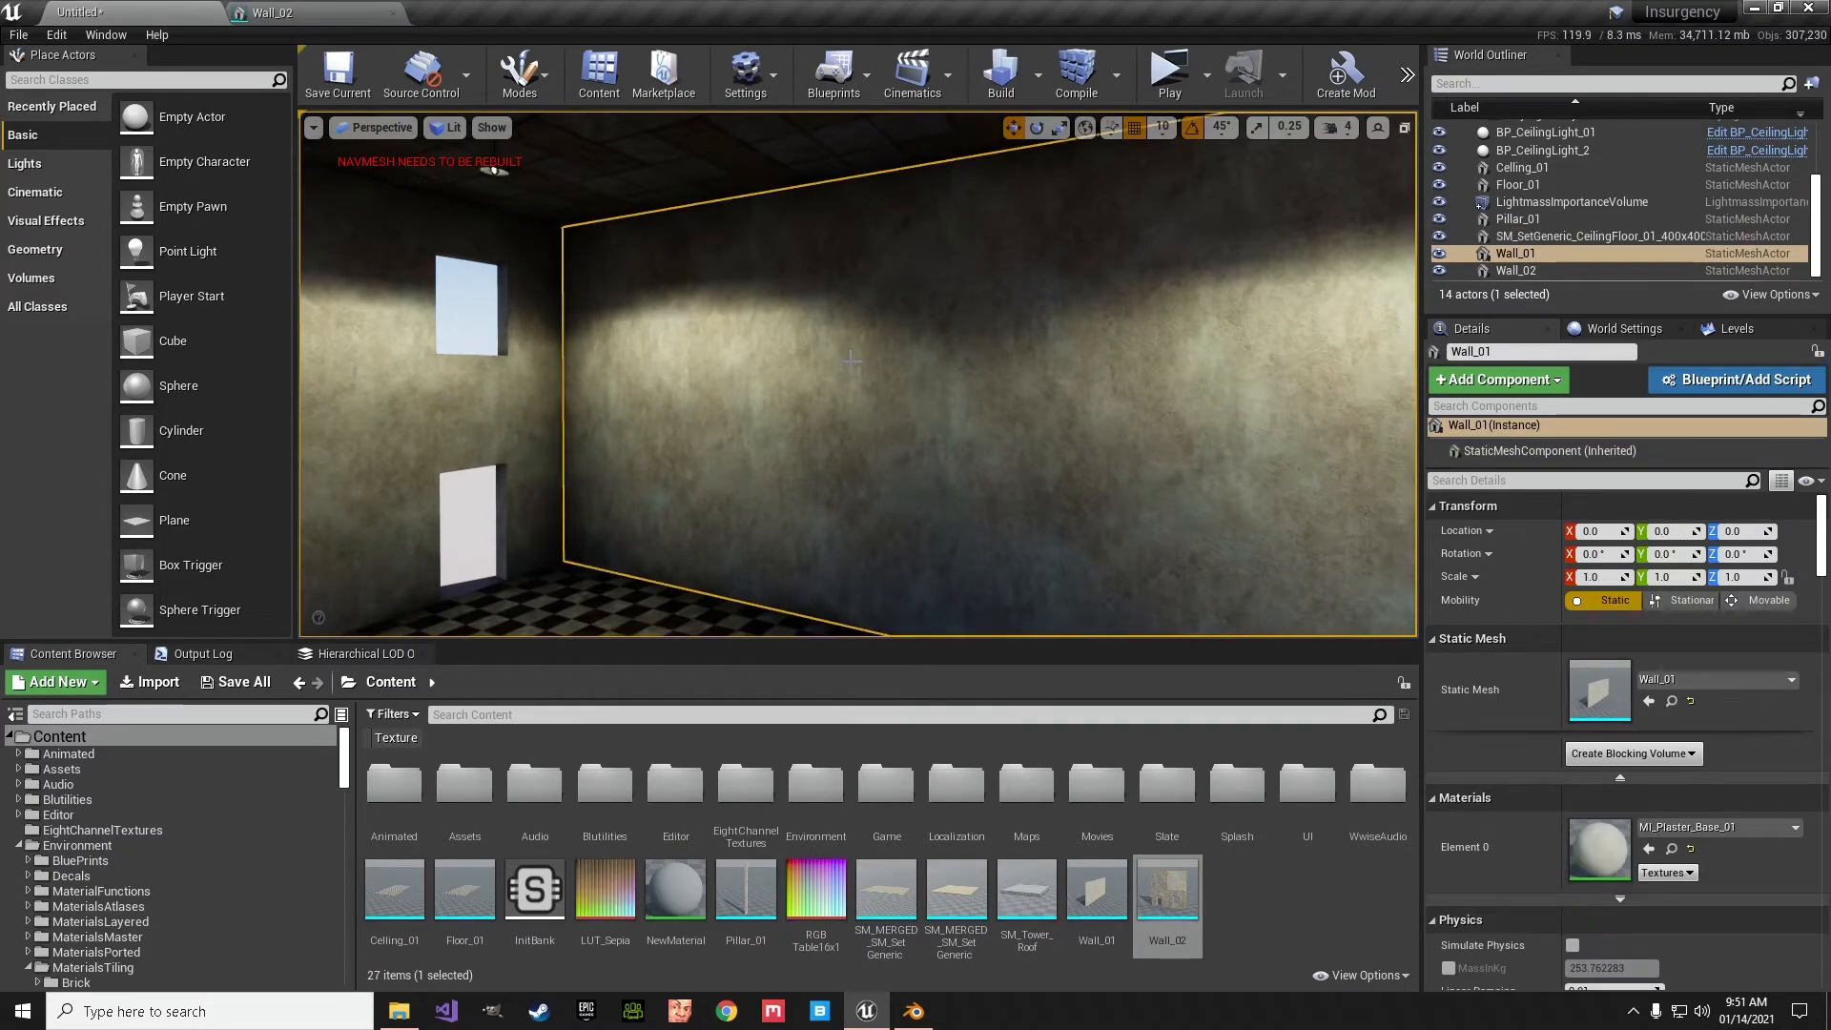
right_click(835, 346)
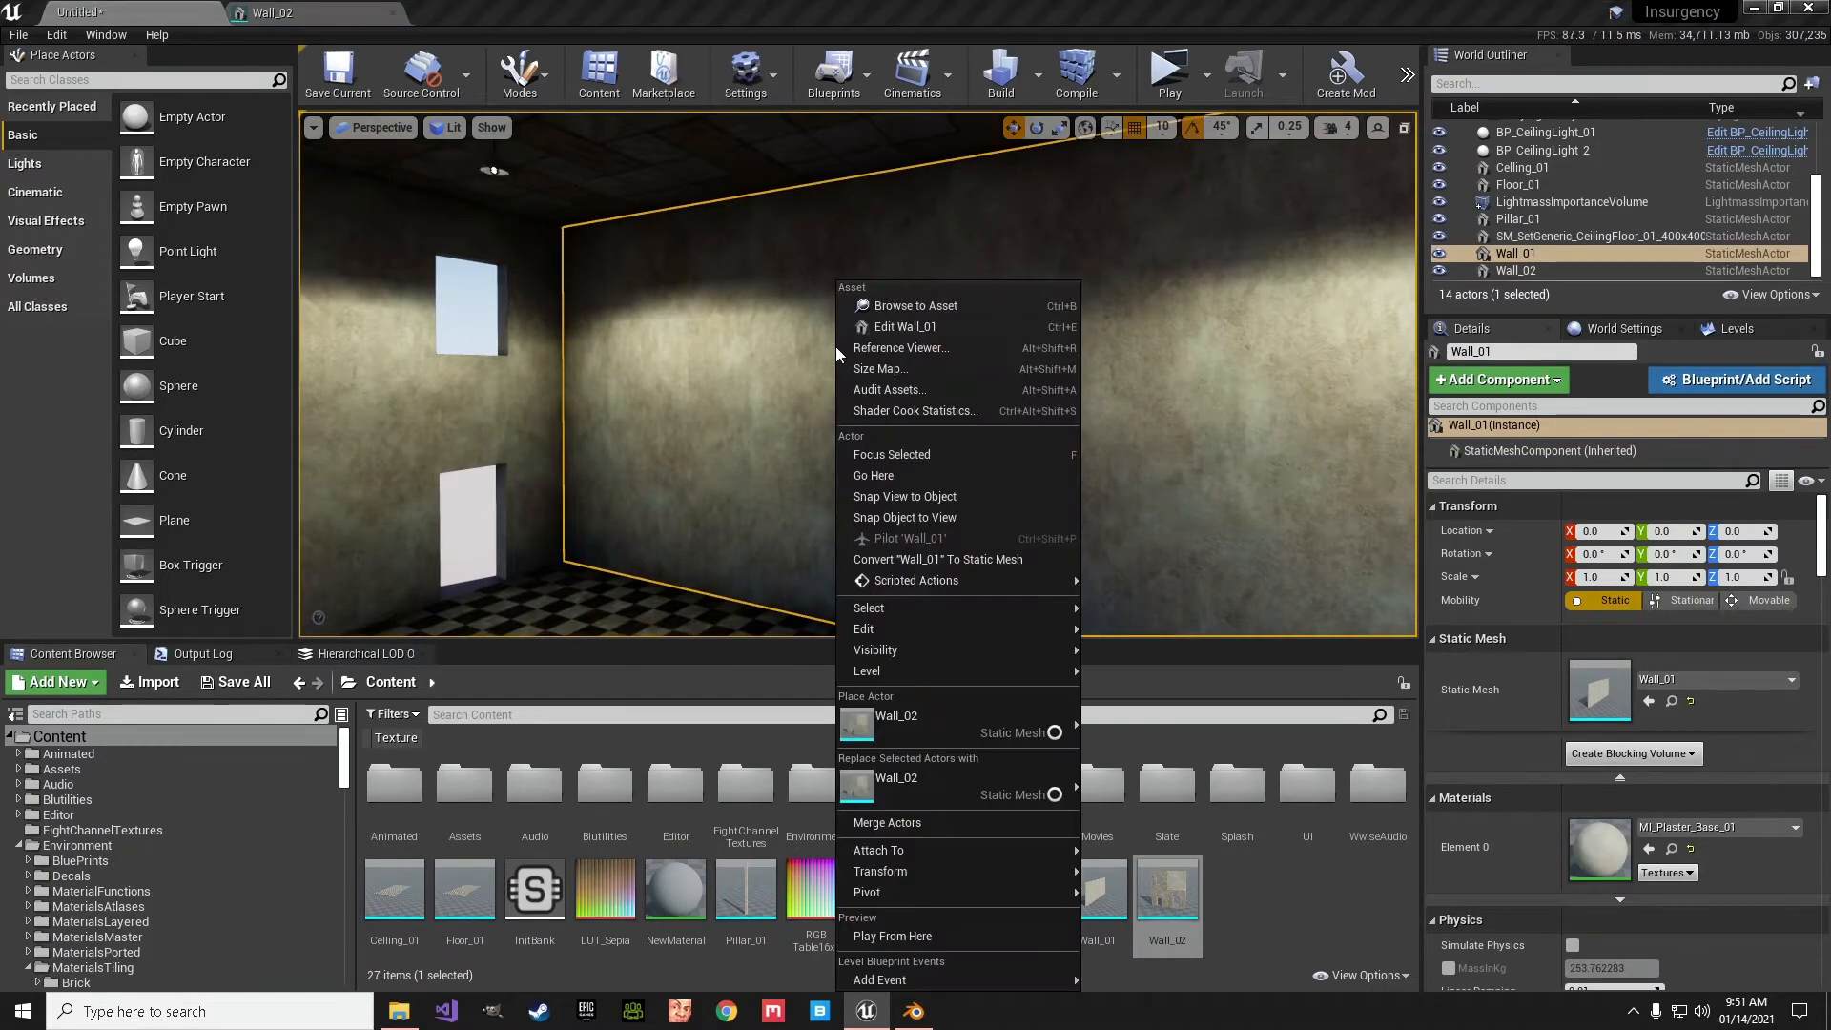
left_click(911, 303)
double_click(1097, 897)
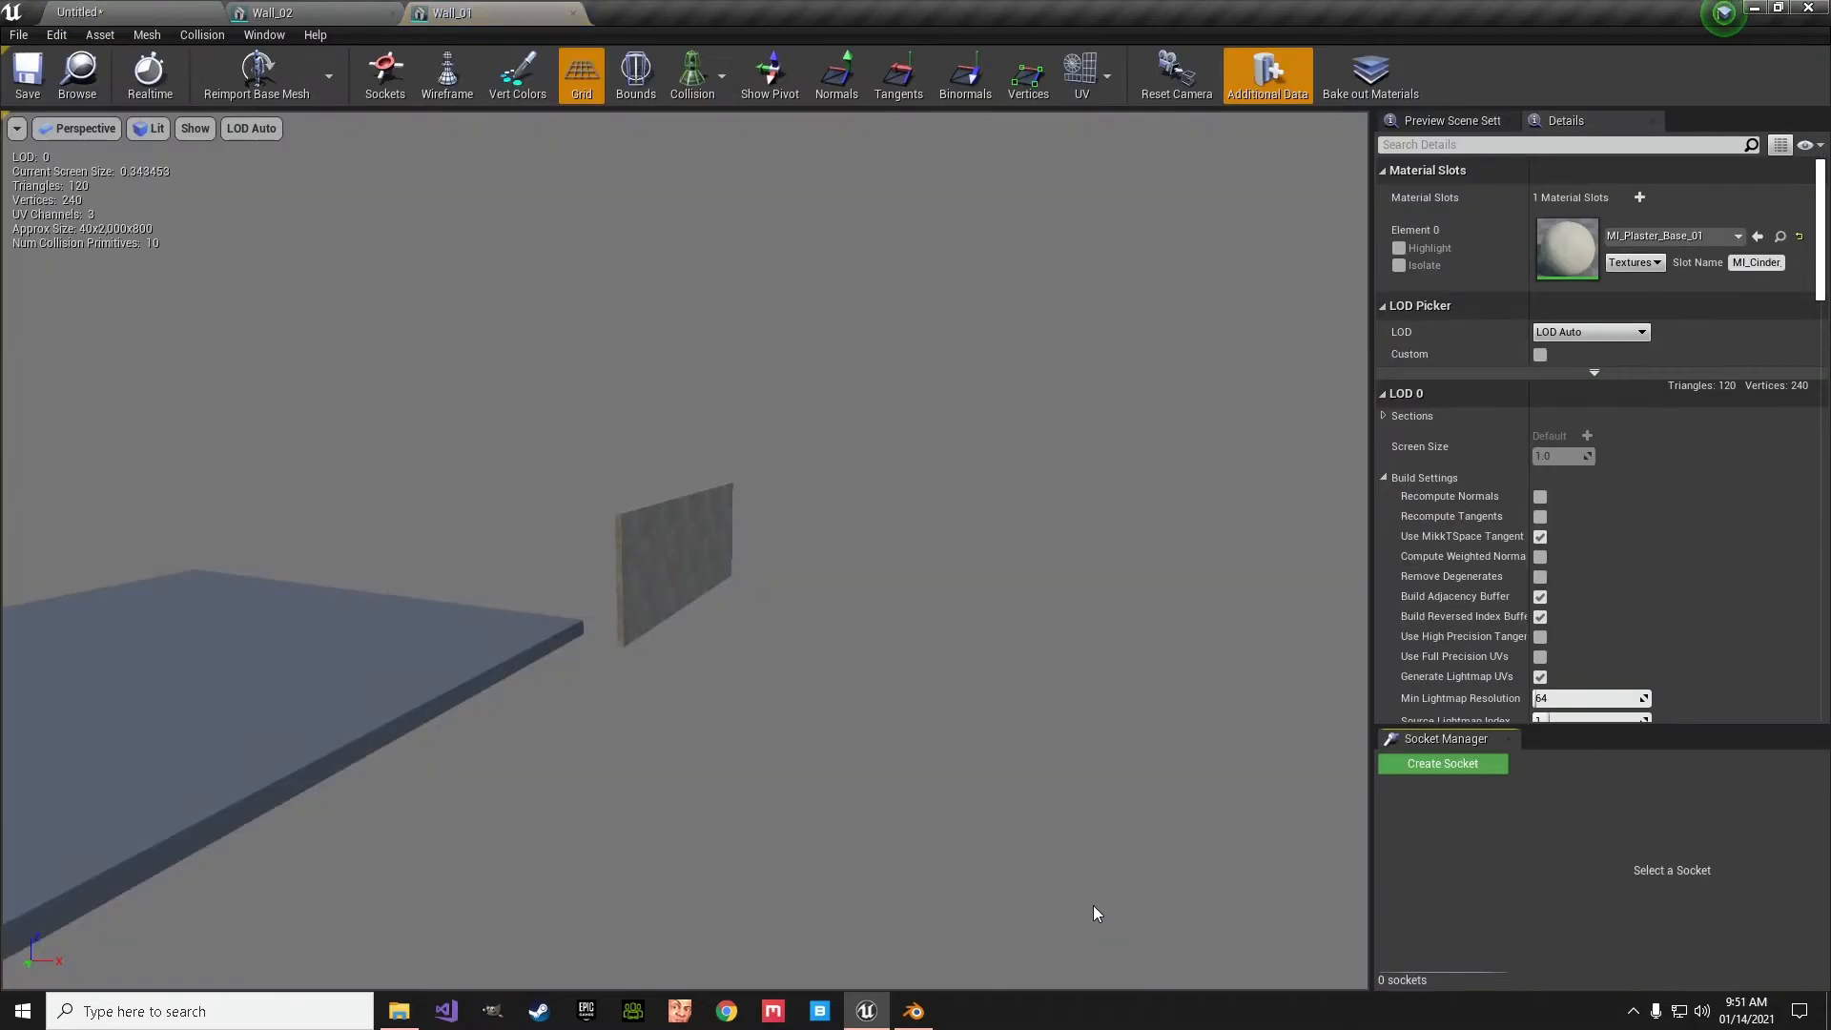
- Set Wall_01's light map resolution to 512 and save the mesh
scroll(1817, 343, "down", 5)
scroll(1821, 360, "down", 5)
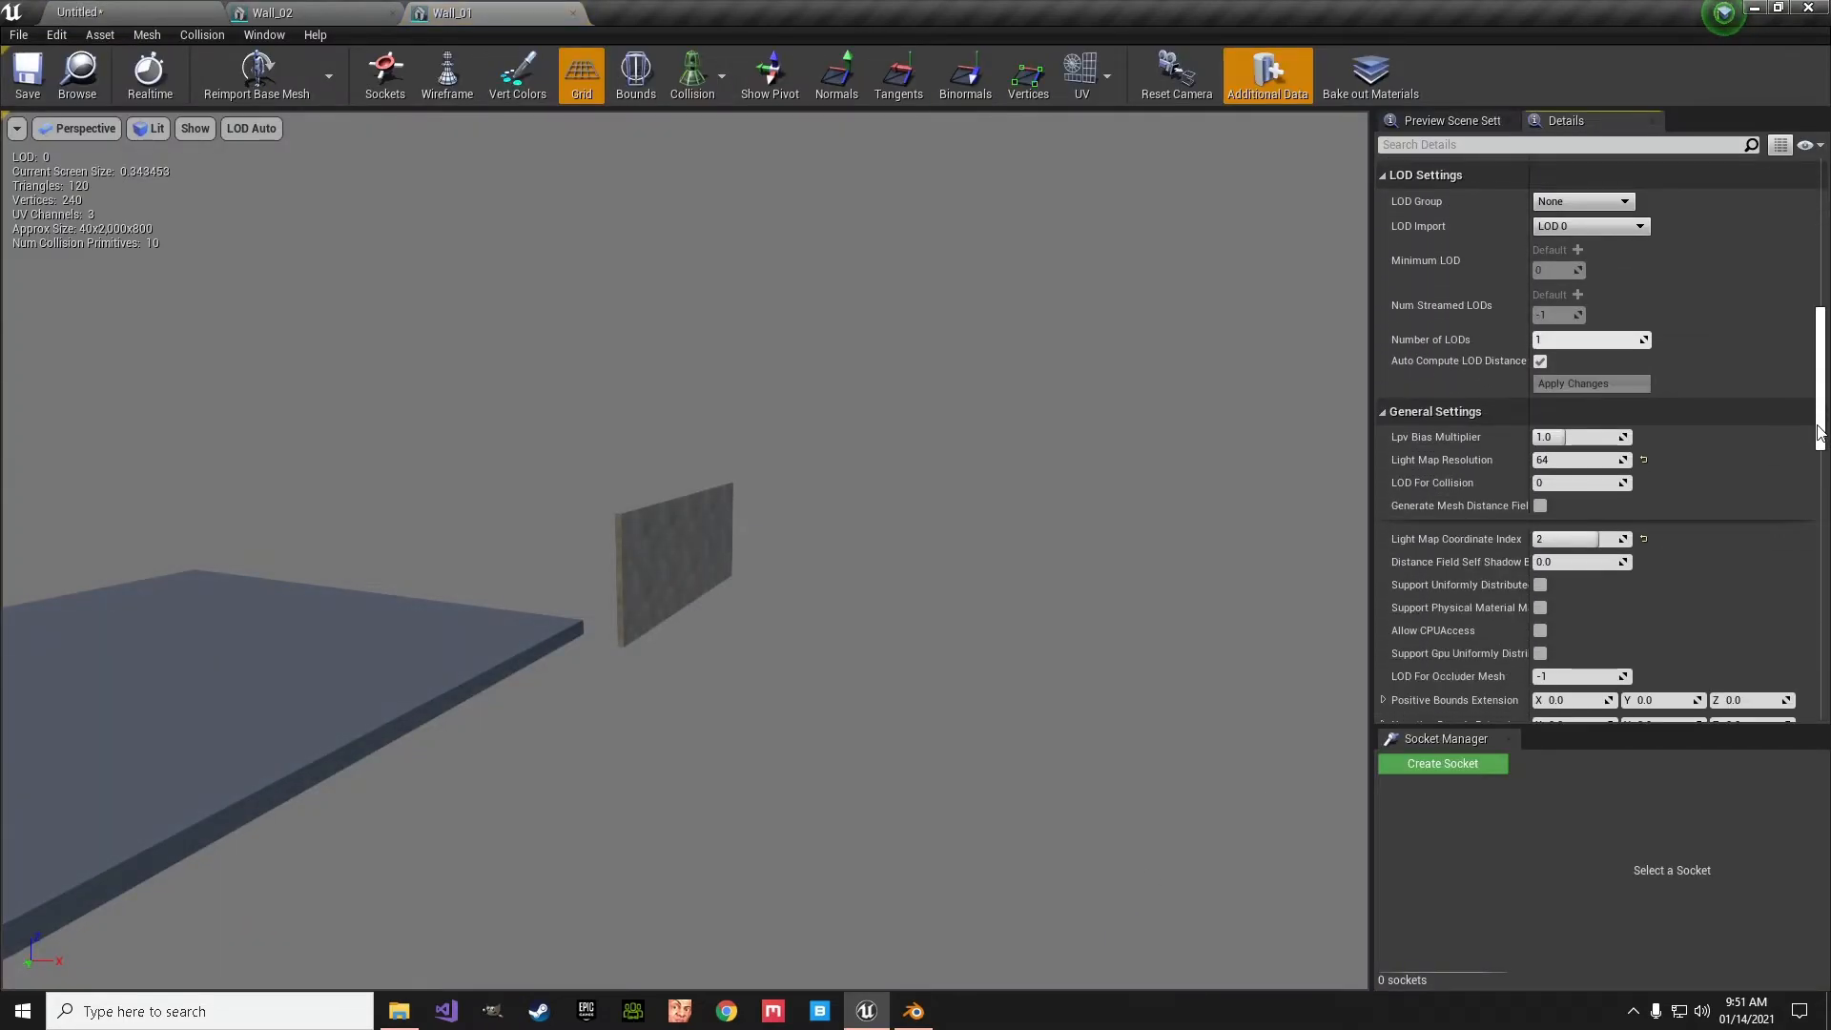
left_click(1567, 460)
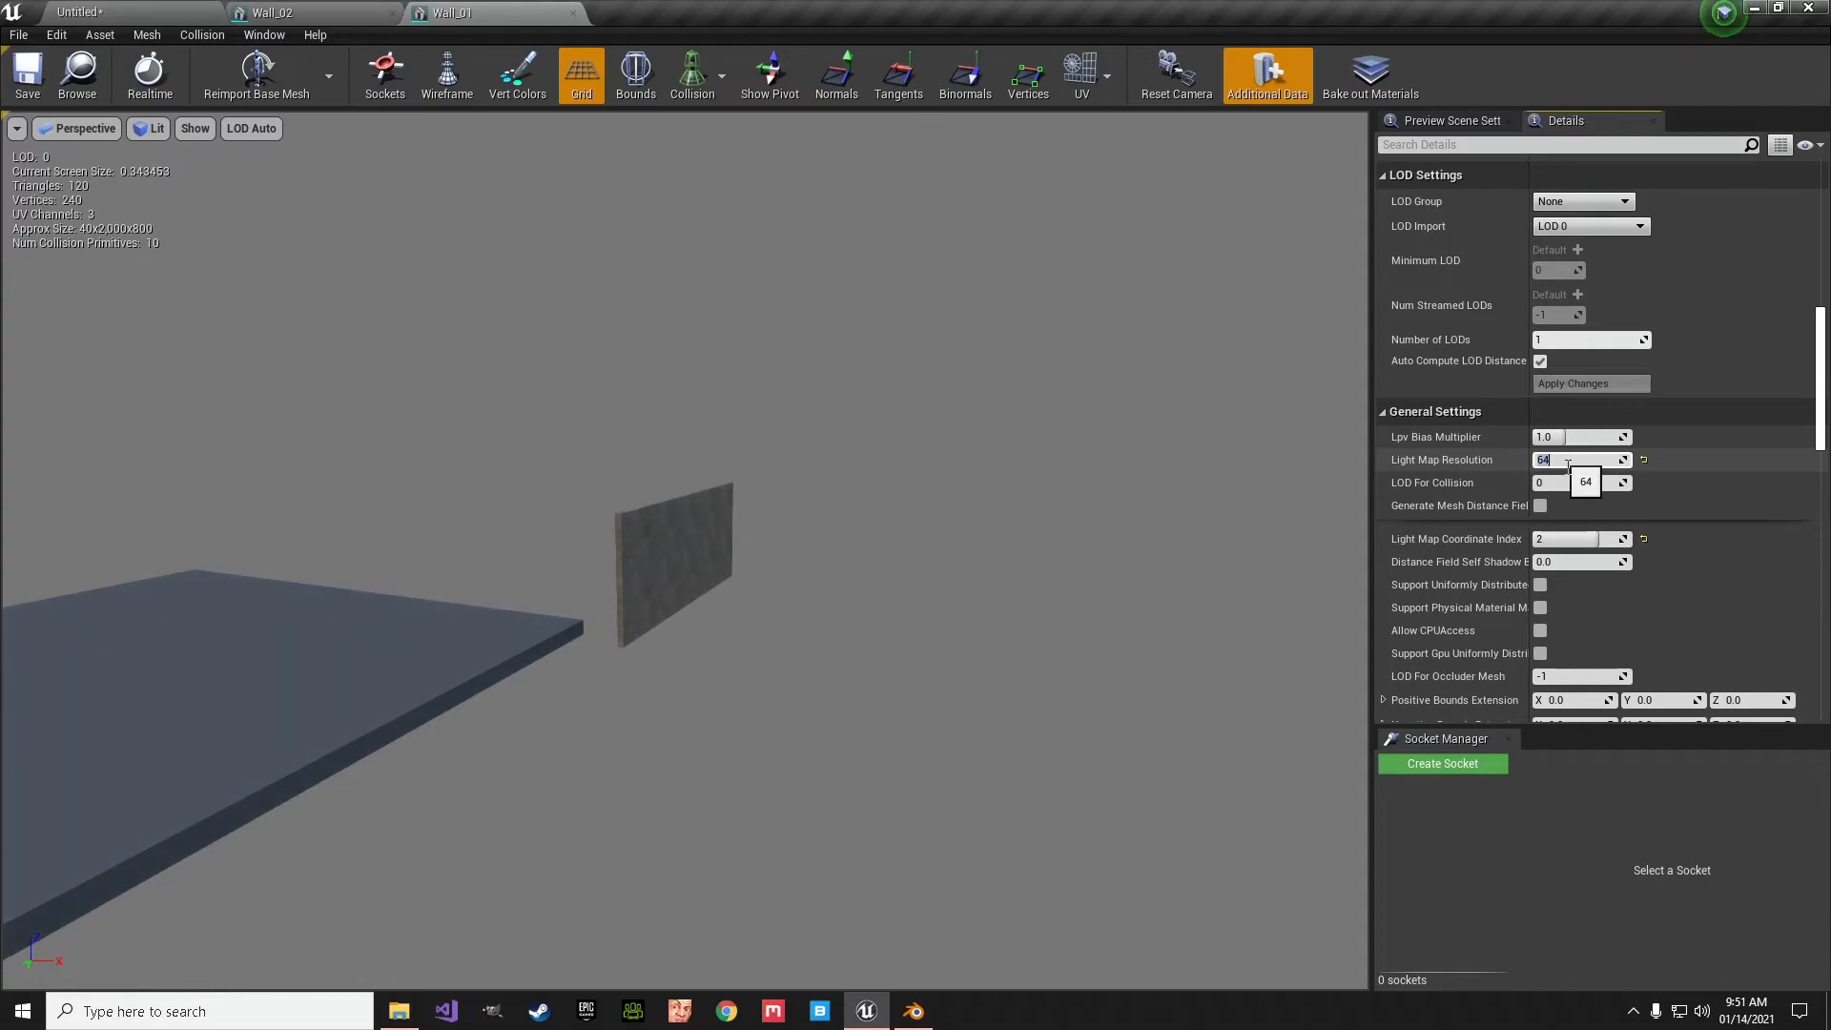
key("Return")
type("512")
left_click(42, 72)
- Rebuild the level's lighting and inspect the baked result on Wall_01
left_click(80, 12)
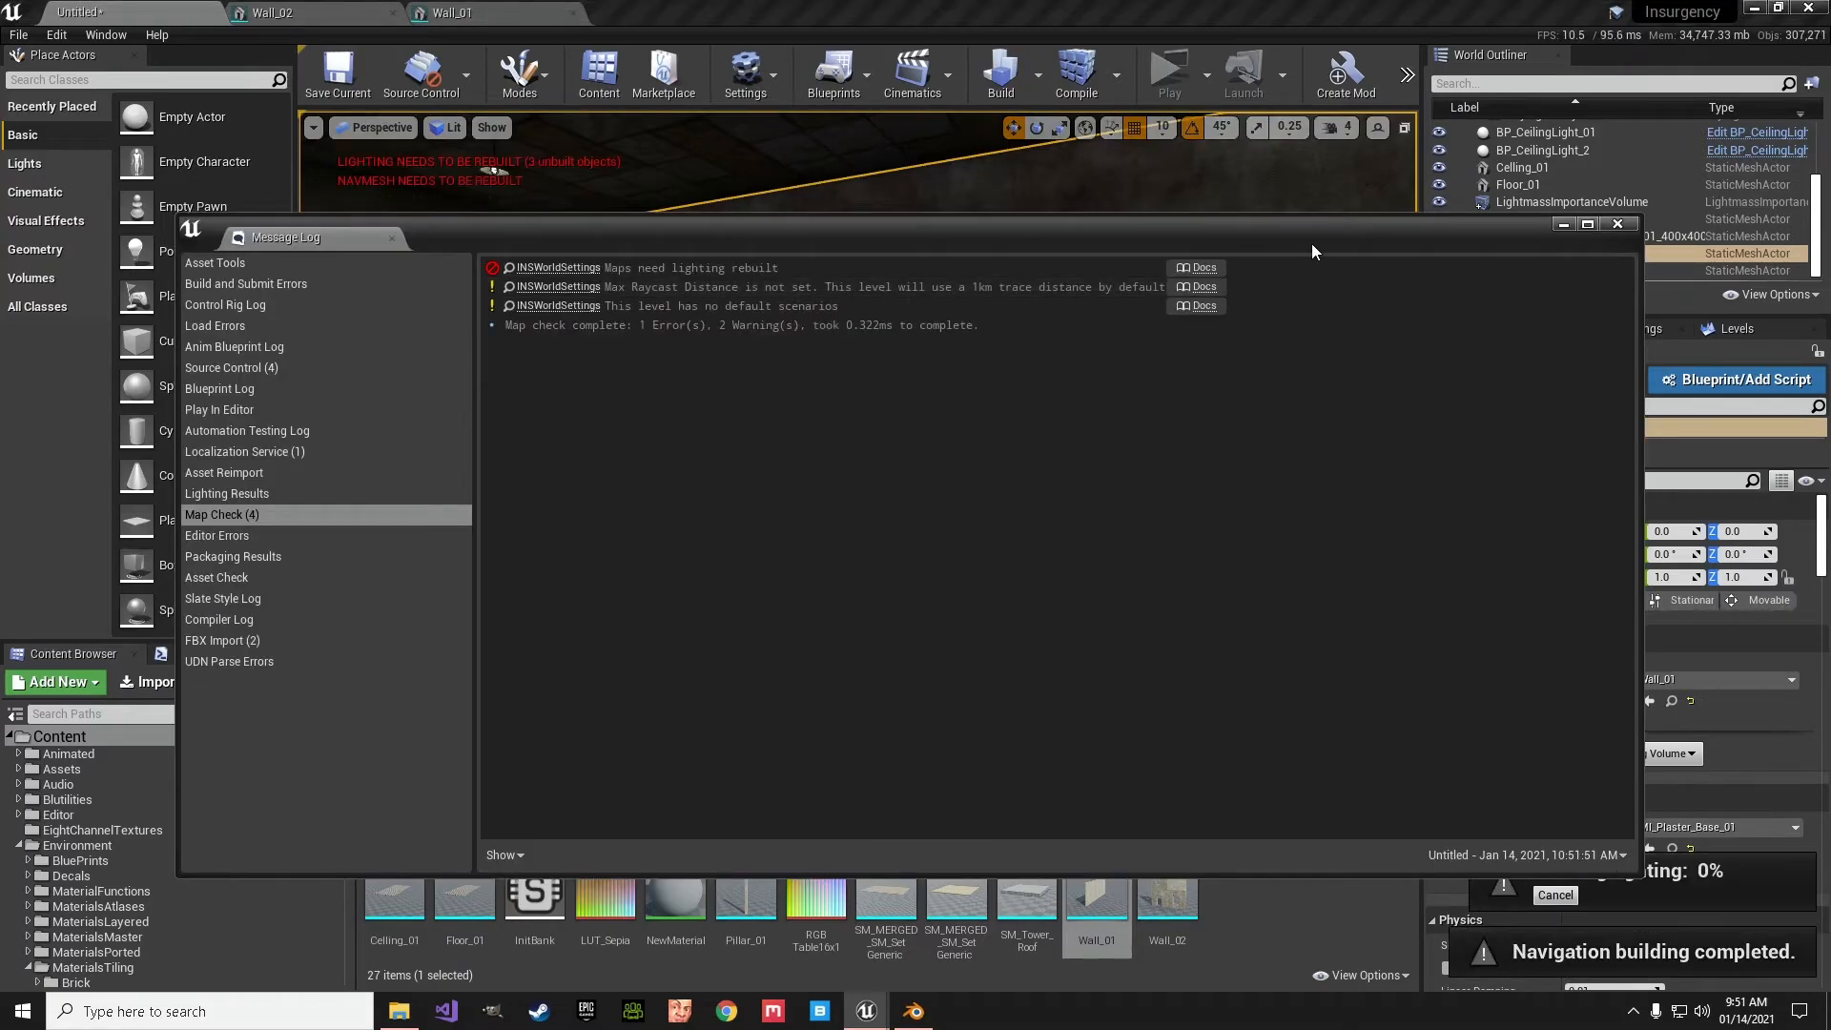
left_click(1617, 223)
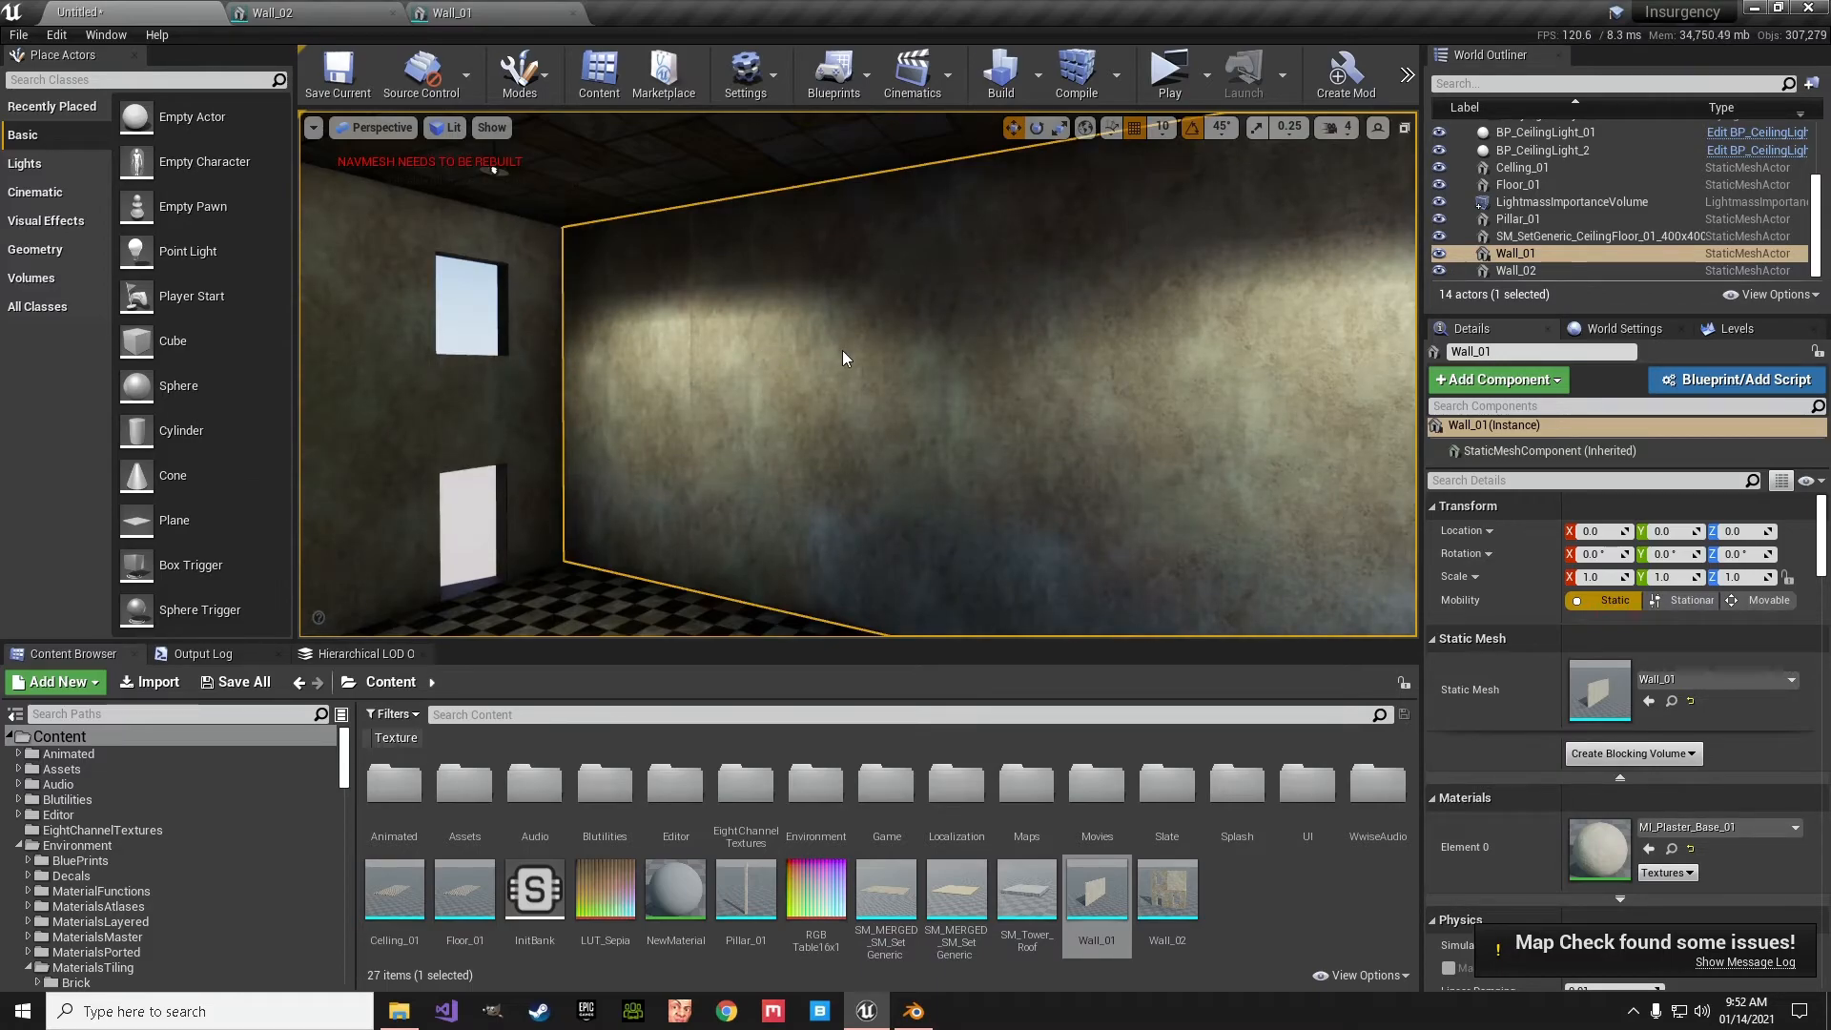
right_click_drag(843, 351, 781, 351)
- Show the level in Lightmap Density view mode and compare the texel density of Wall_01 with Wall_02
left_click(451, 137)
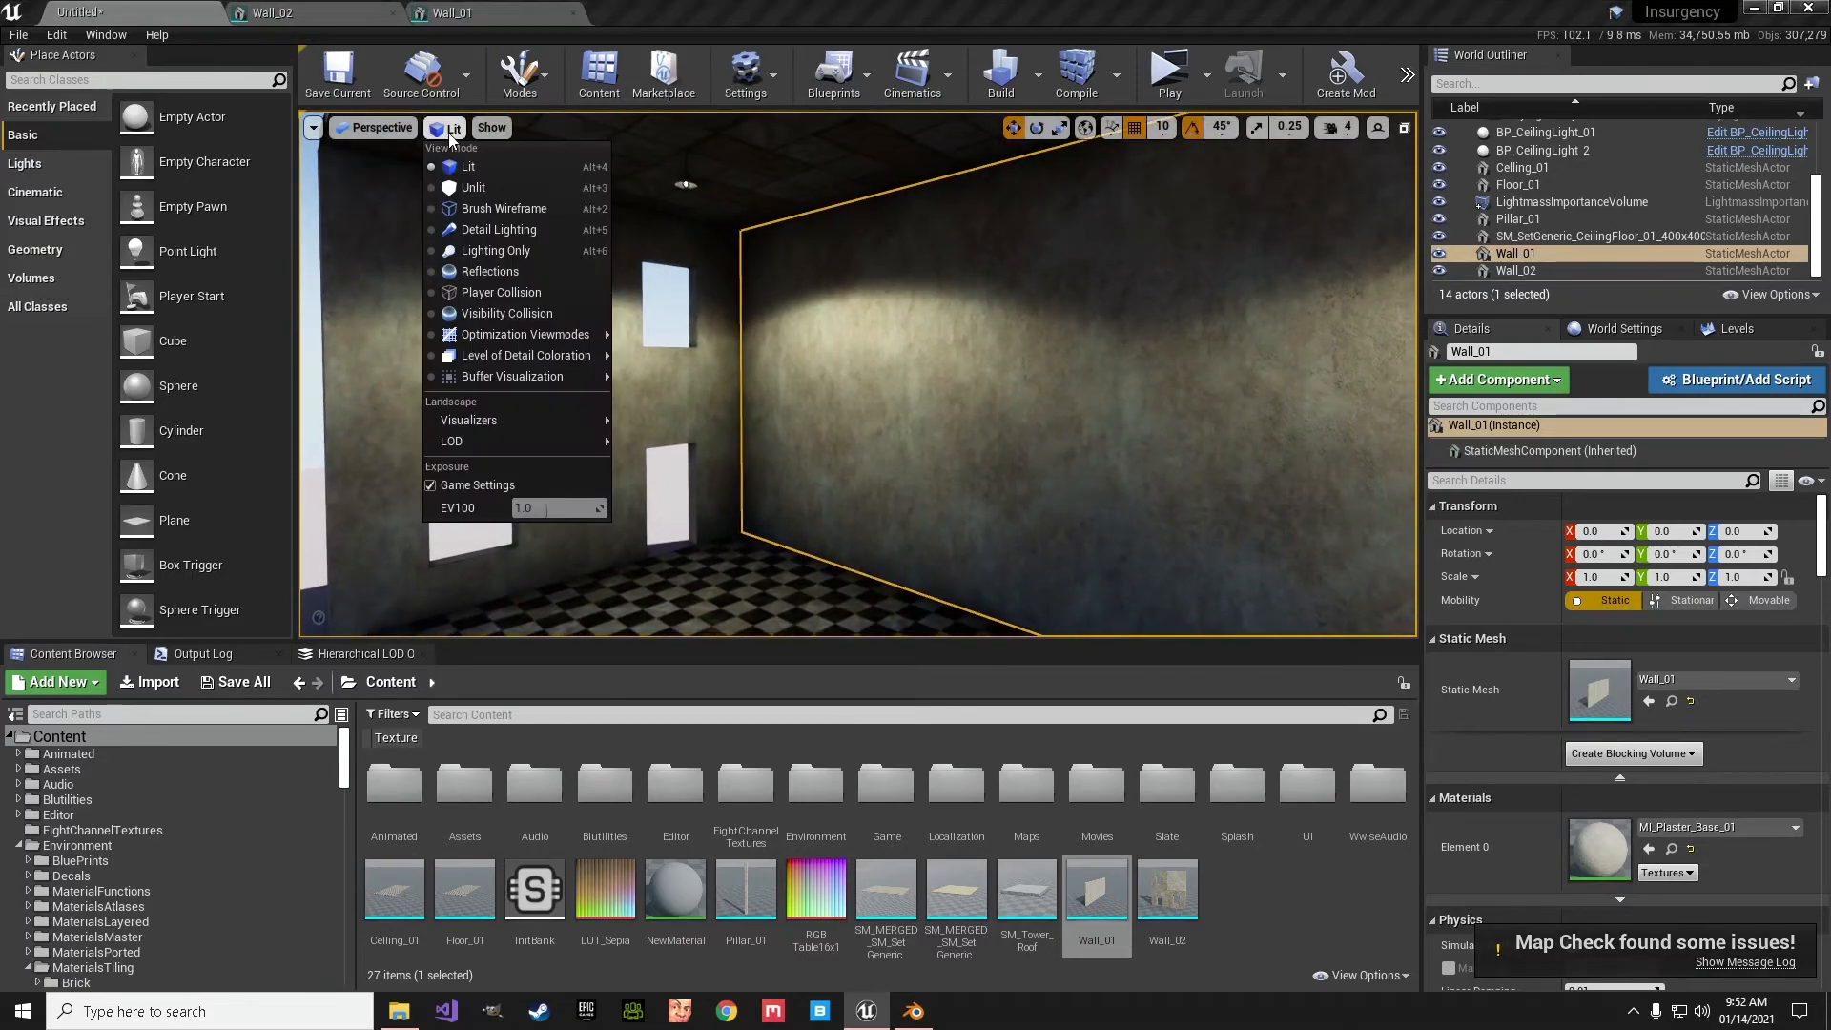
mouse_move(519, 336)
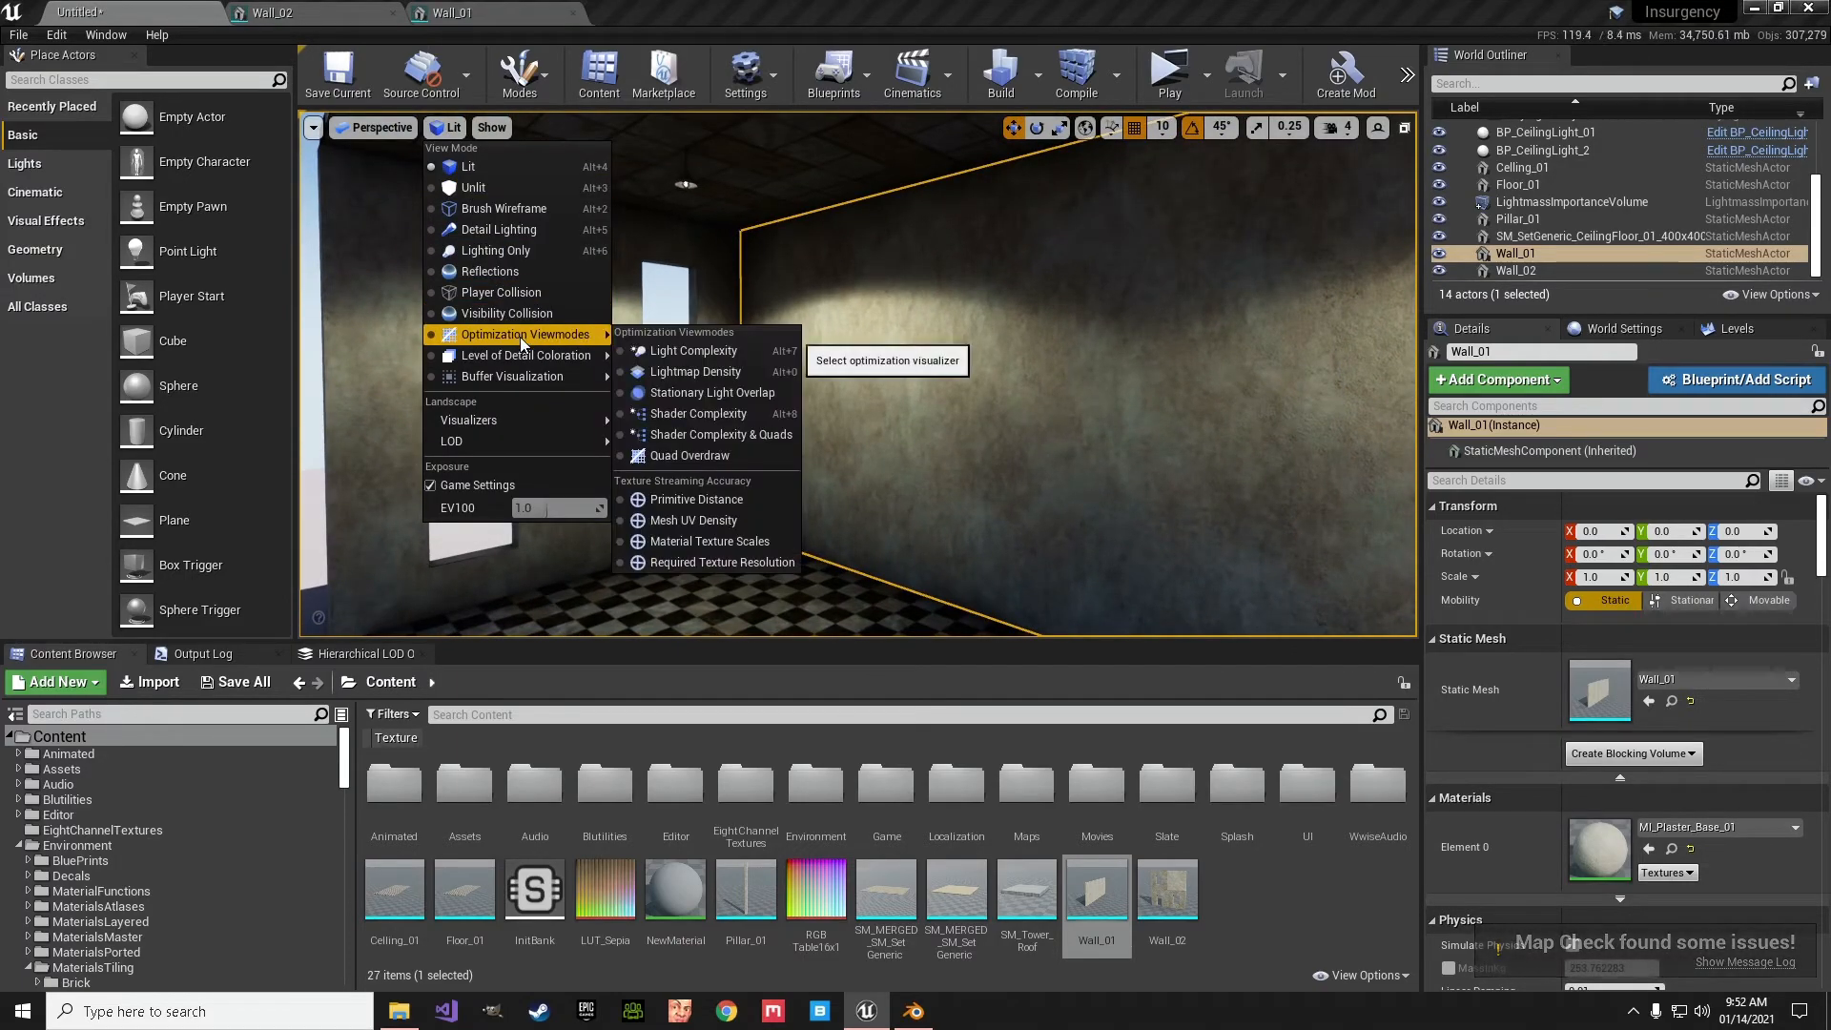
left_click(683, 372)
right_click_drag(576, 425, 682, 377)
left_click(555, 427)
key("s")
key("w")
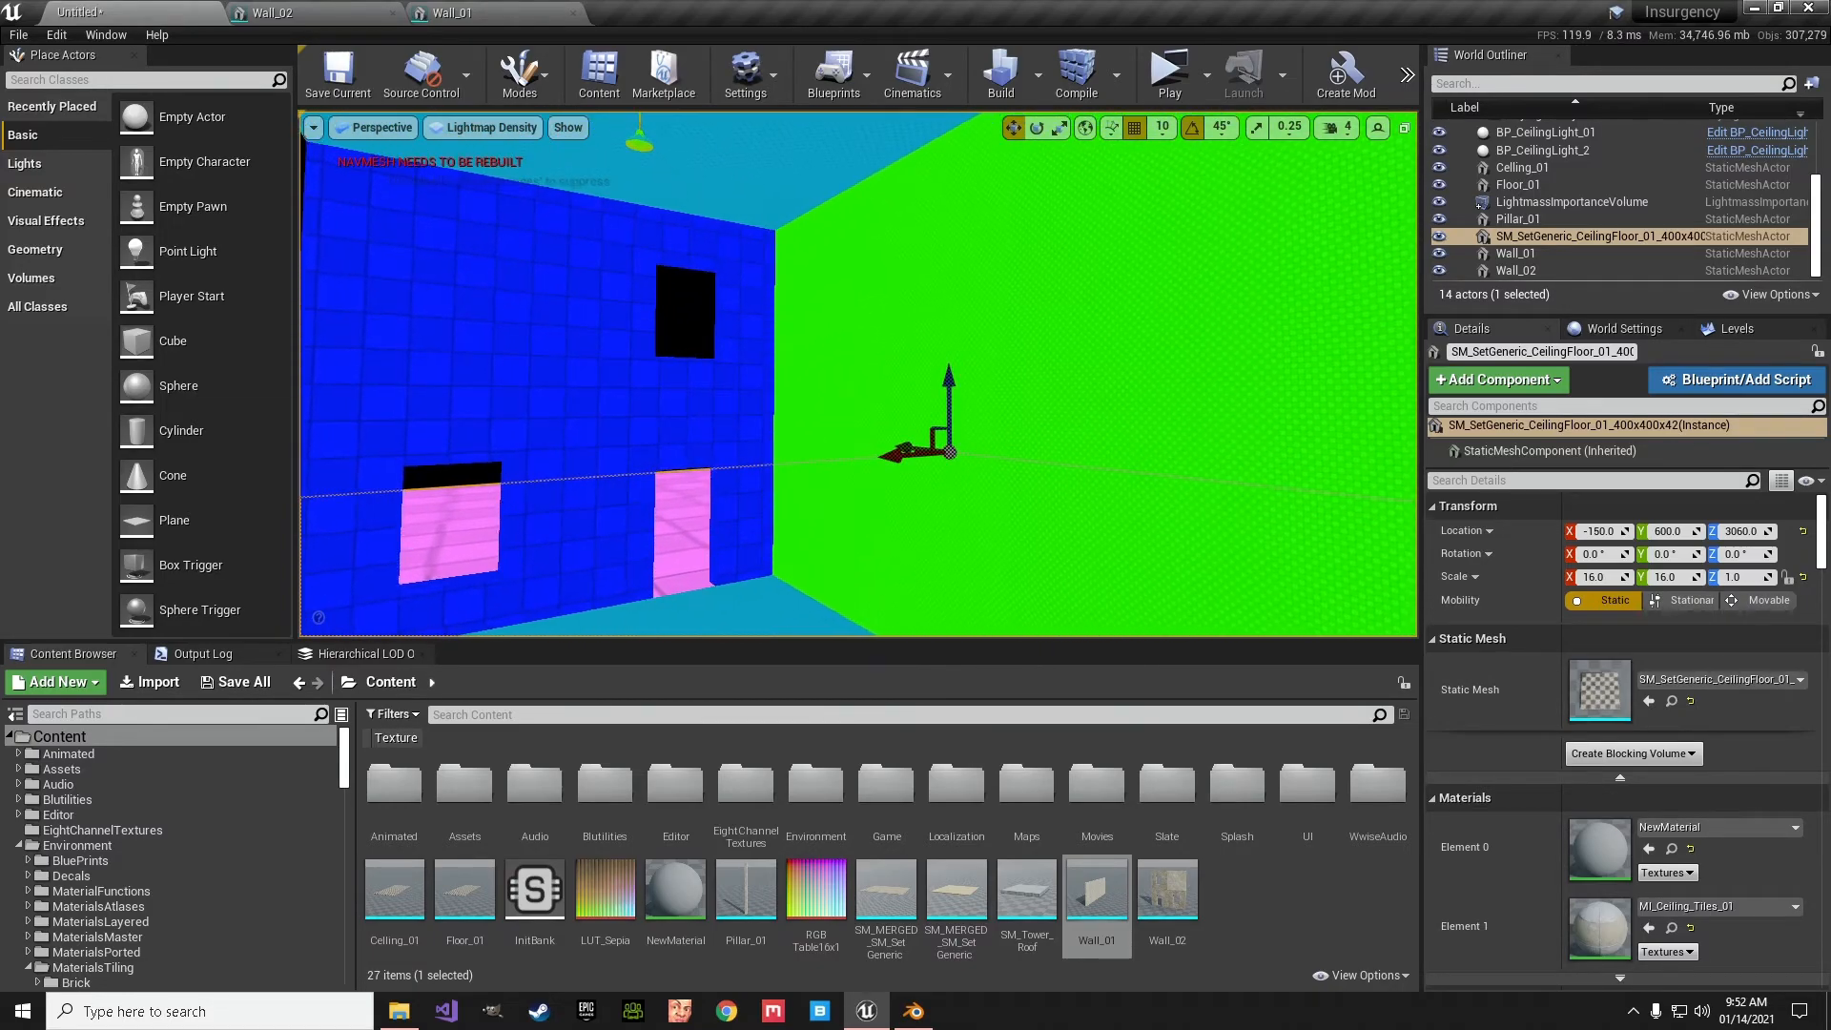
- Return to Lit view mode and examine the rebuilt shadows across the room
left_click(482, 130)
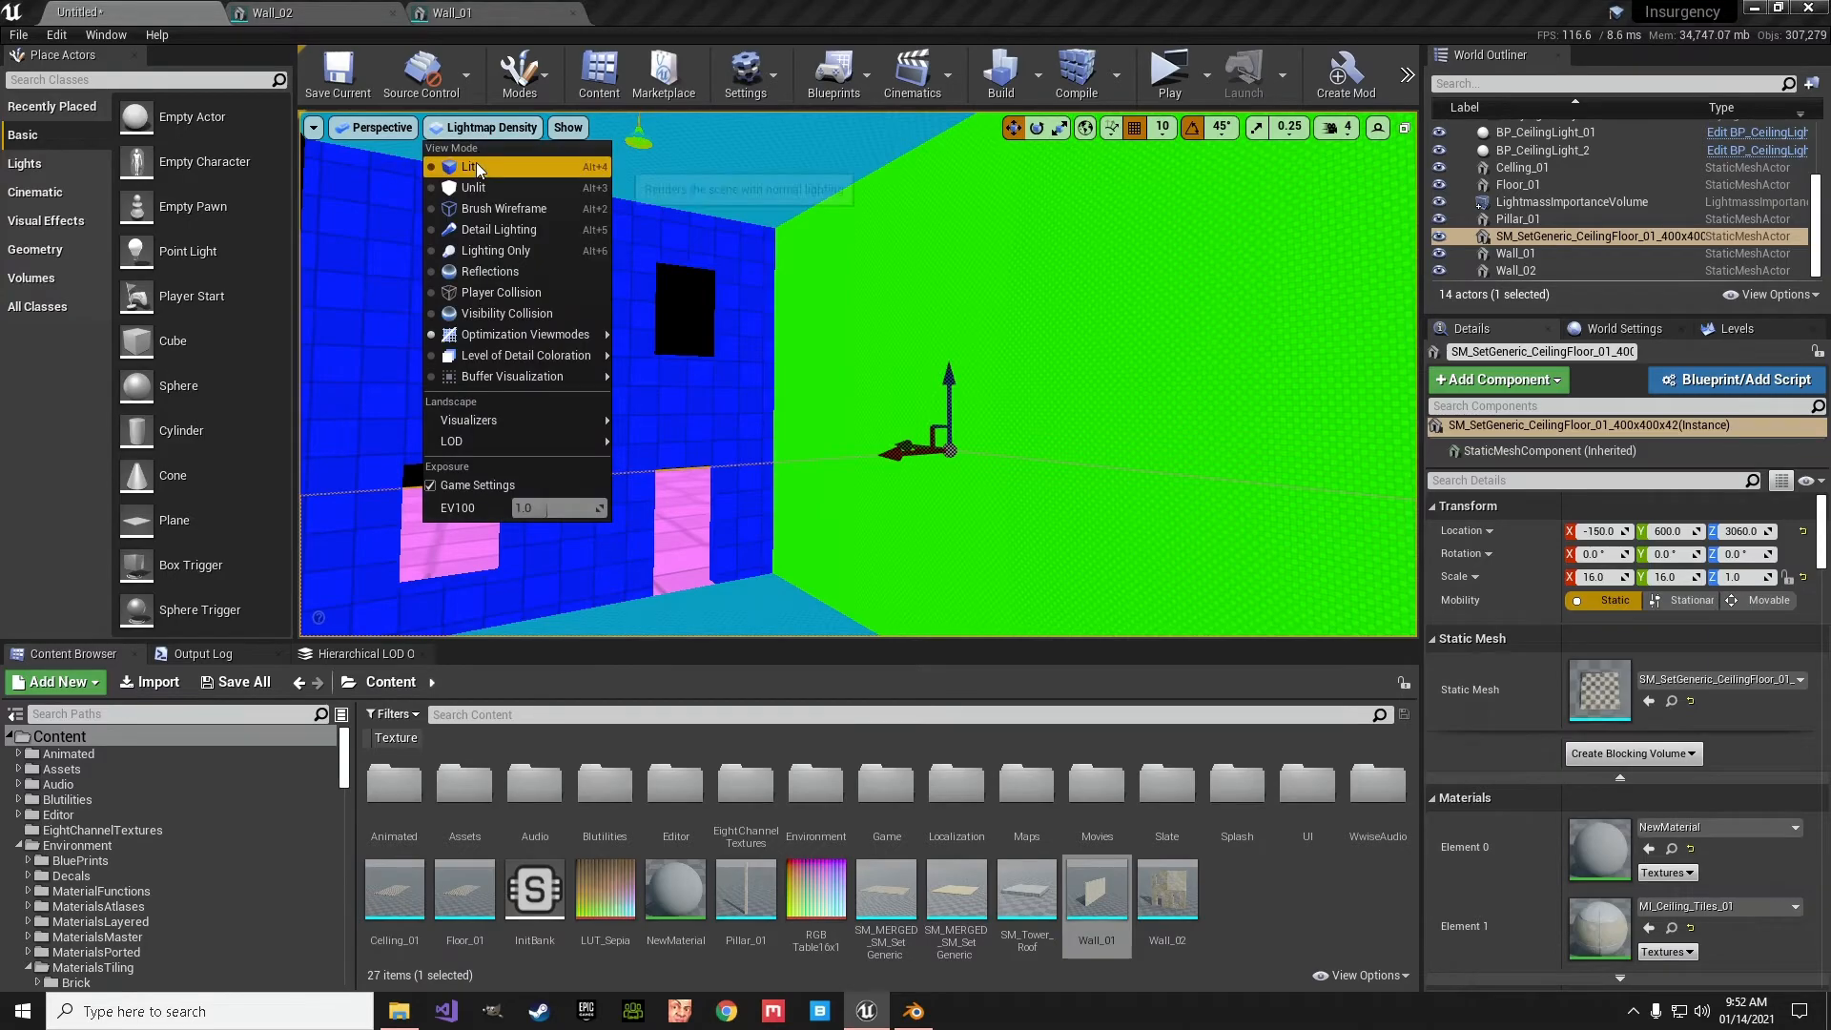
left_click(477, 167)
right_click_drag(665, 307, 763, 330)
key("s")
key("s")
key("a")
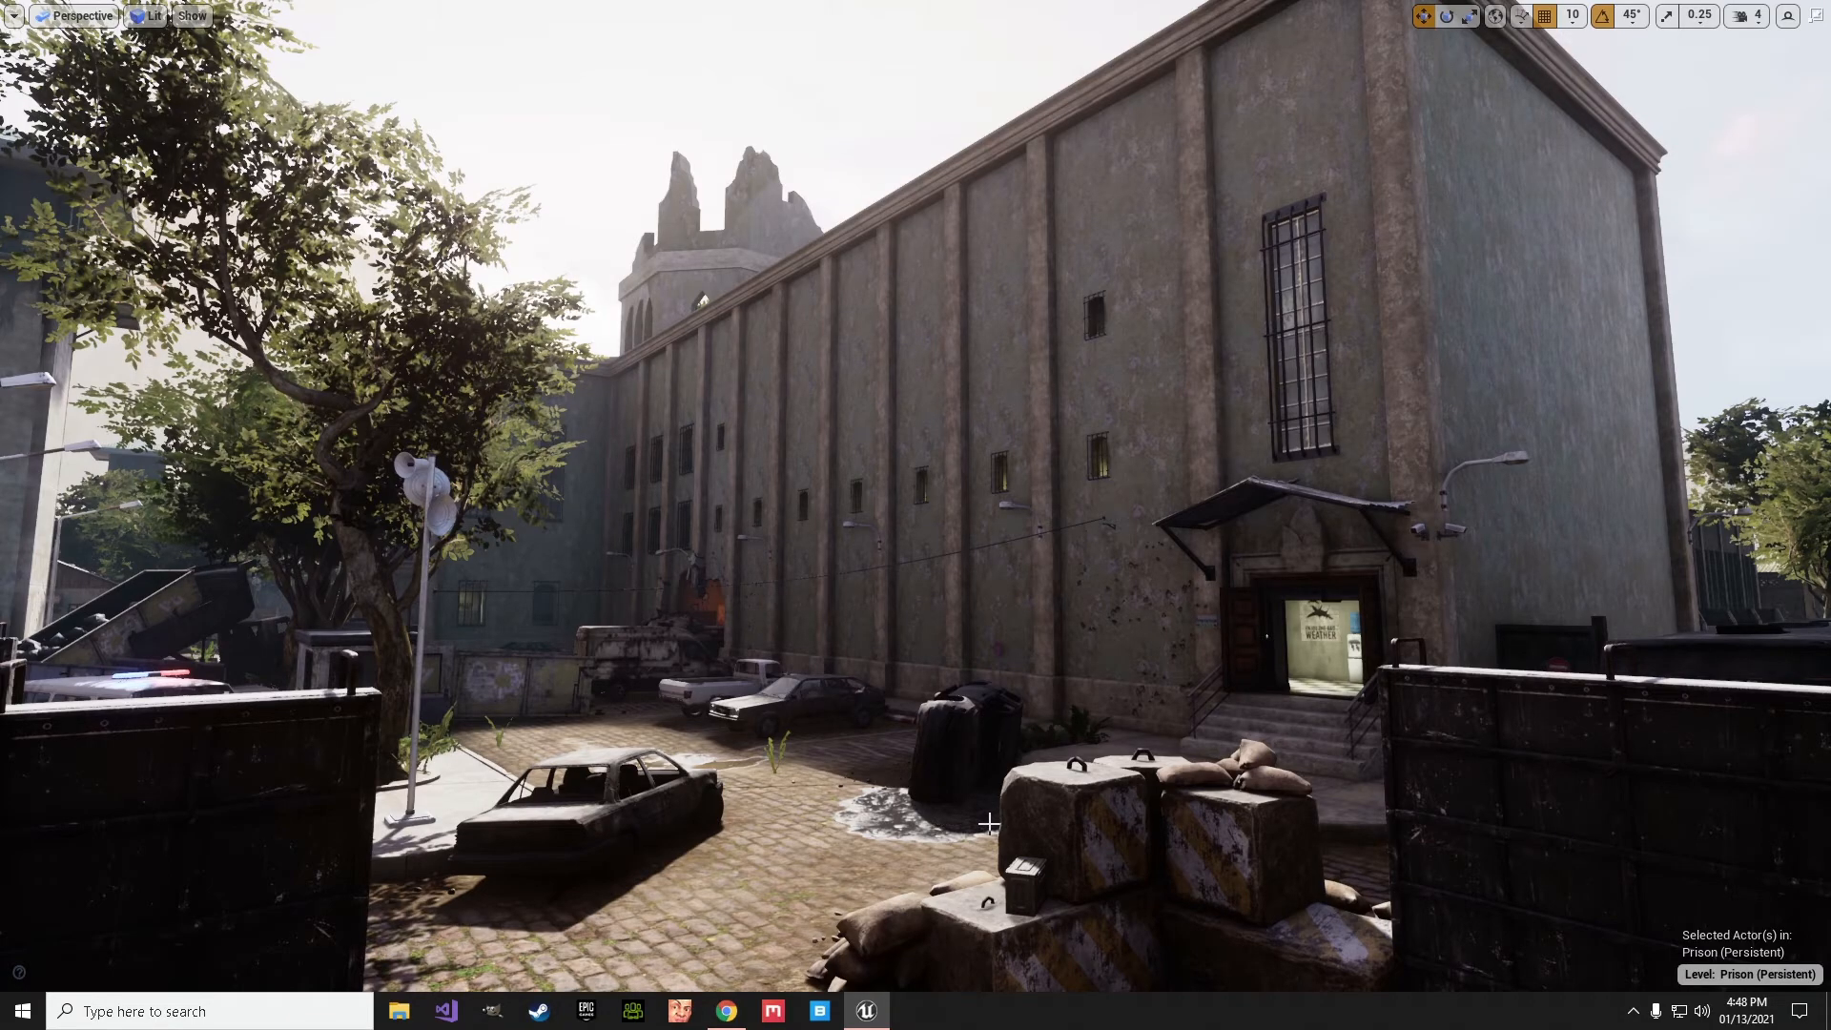
- Examine the Prison building's exterior facade, selecting its long wall mesh to show its extent and openings
right_click_drag(989, 822, 1106, 793)
key("w")
key("s")
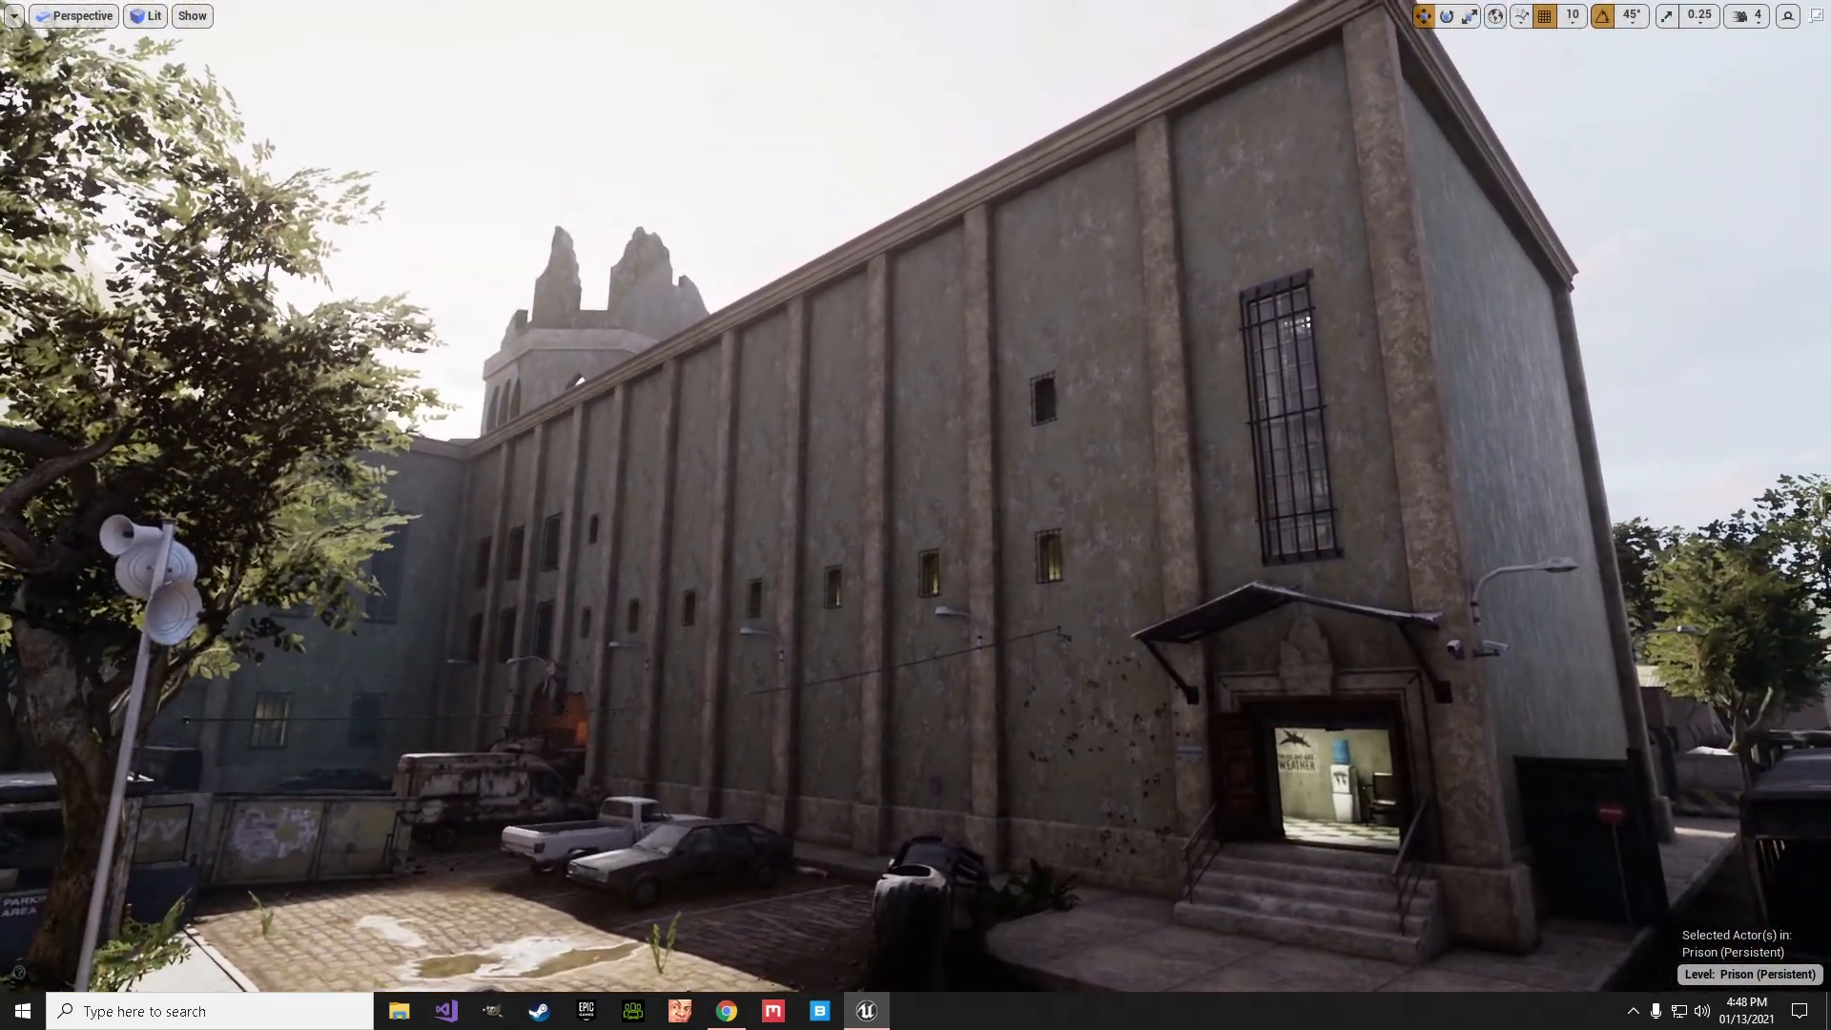
left_click(949, 505)
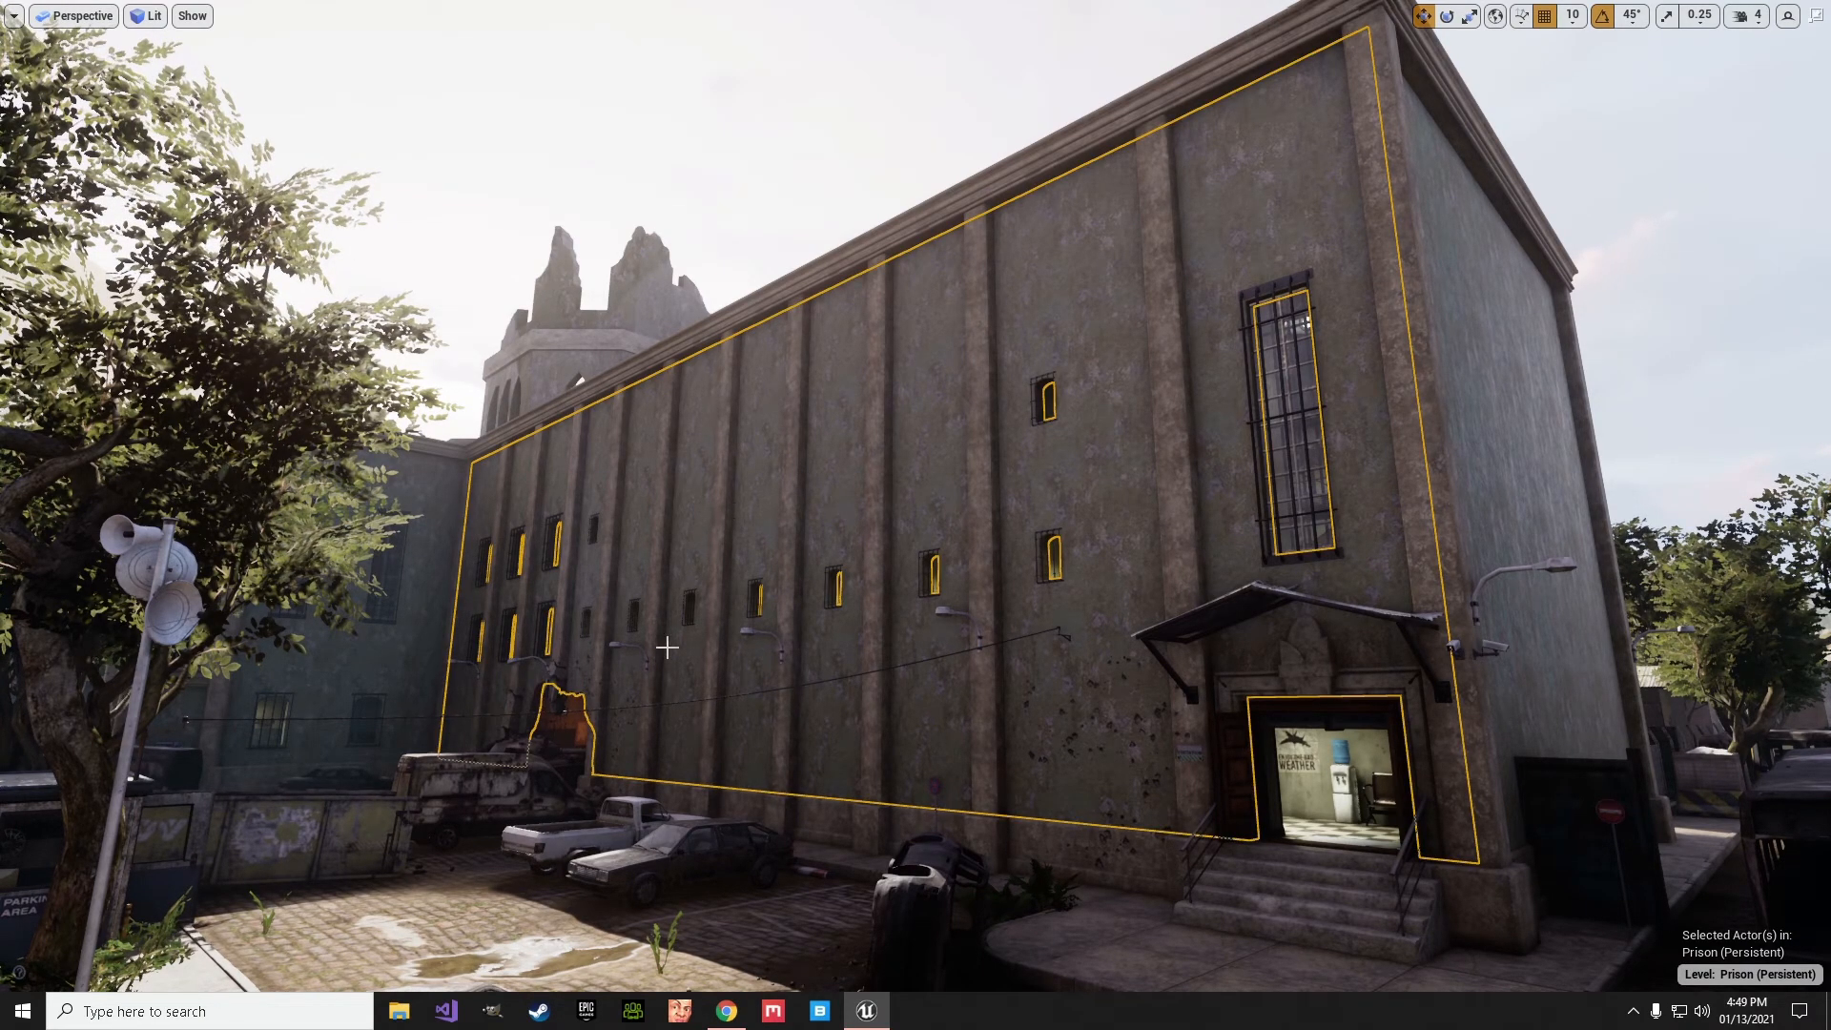
mouse_move(953, 639)
right_mouse_down()
mouse_move(949, 618)
mouse_move(987, 652)
mouse_move(979, 624)
mouse_move(962, 642)
right_mouse_up()
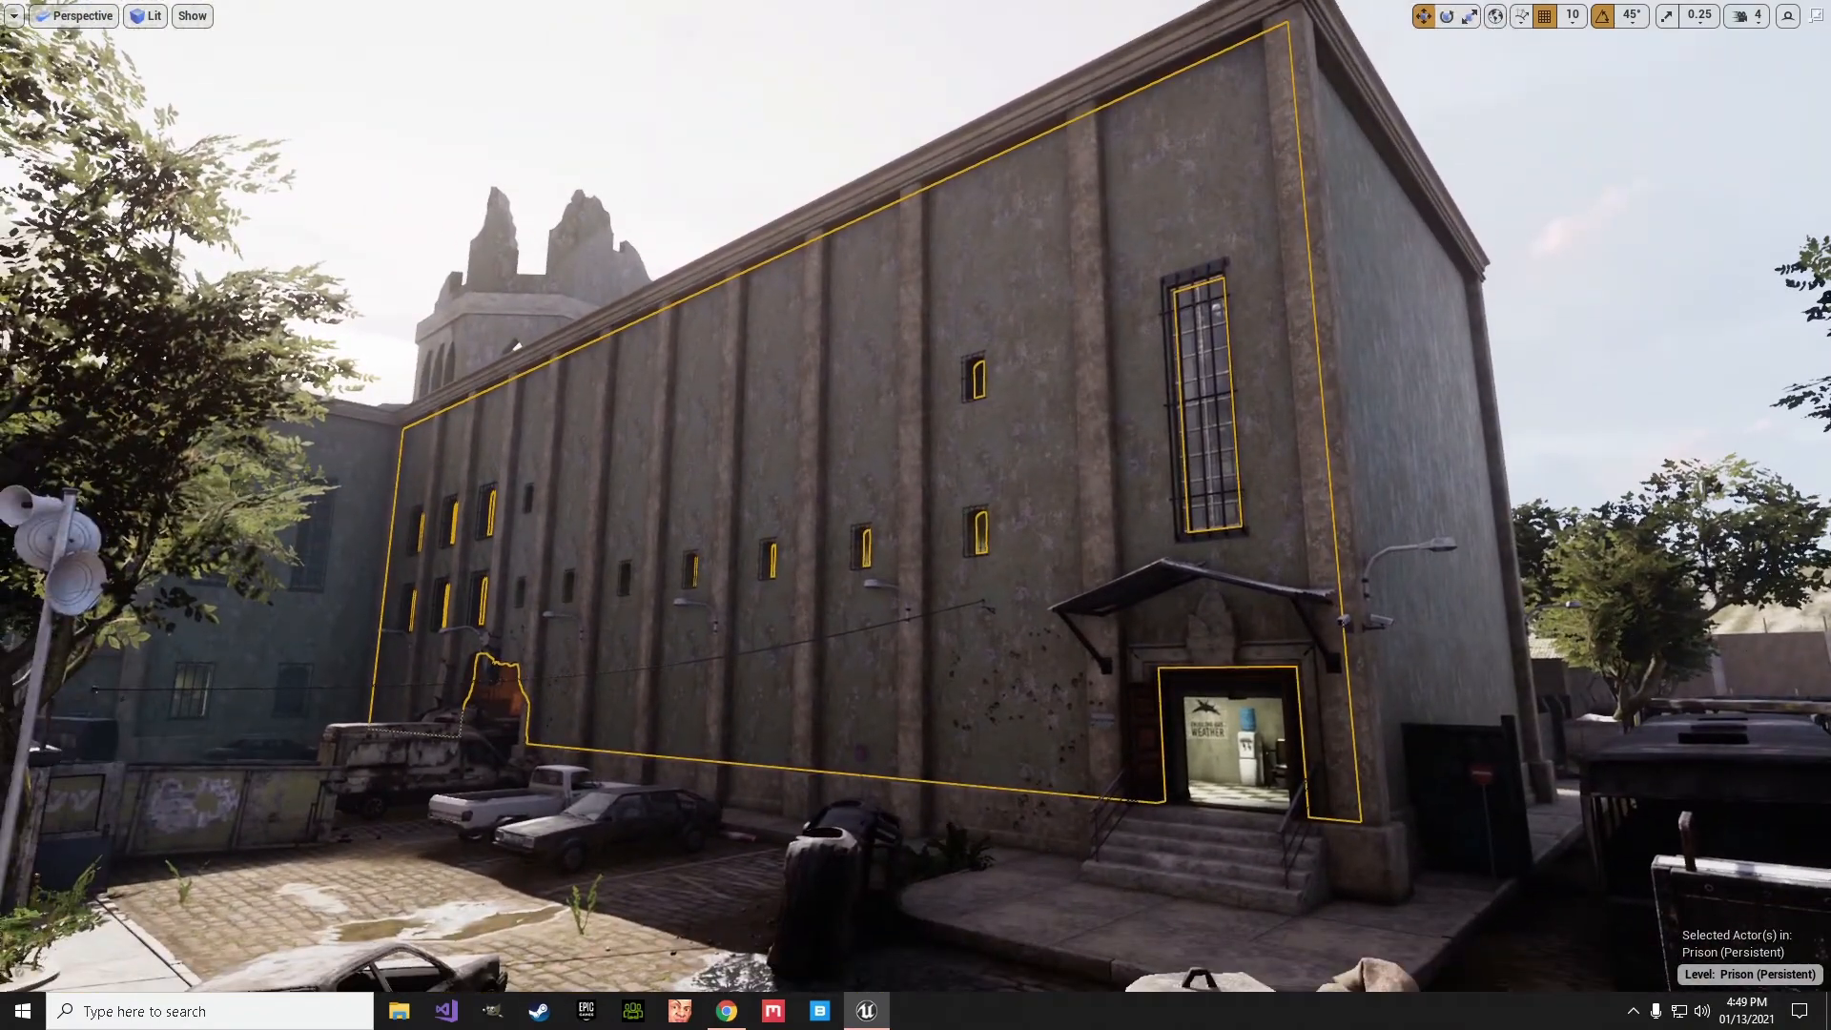
left_click(1680, 787)
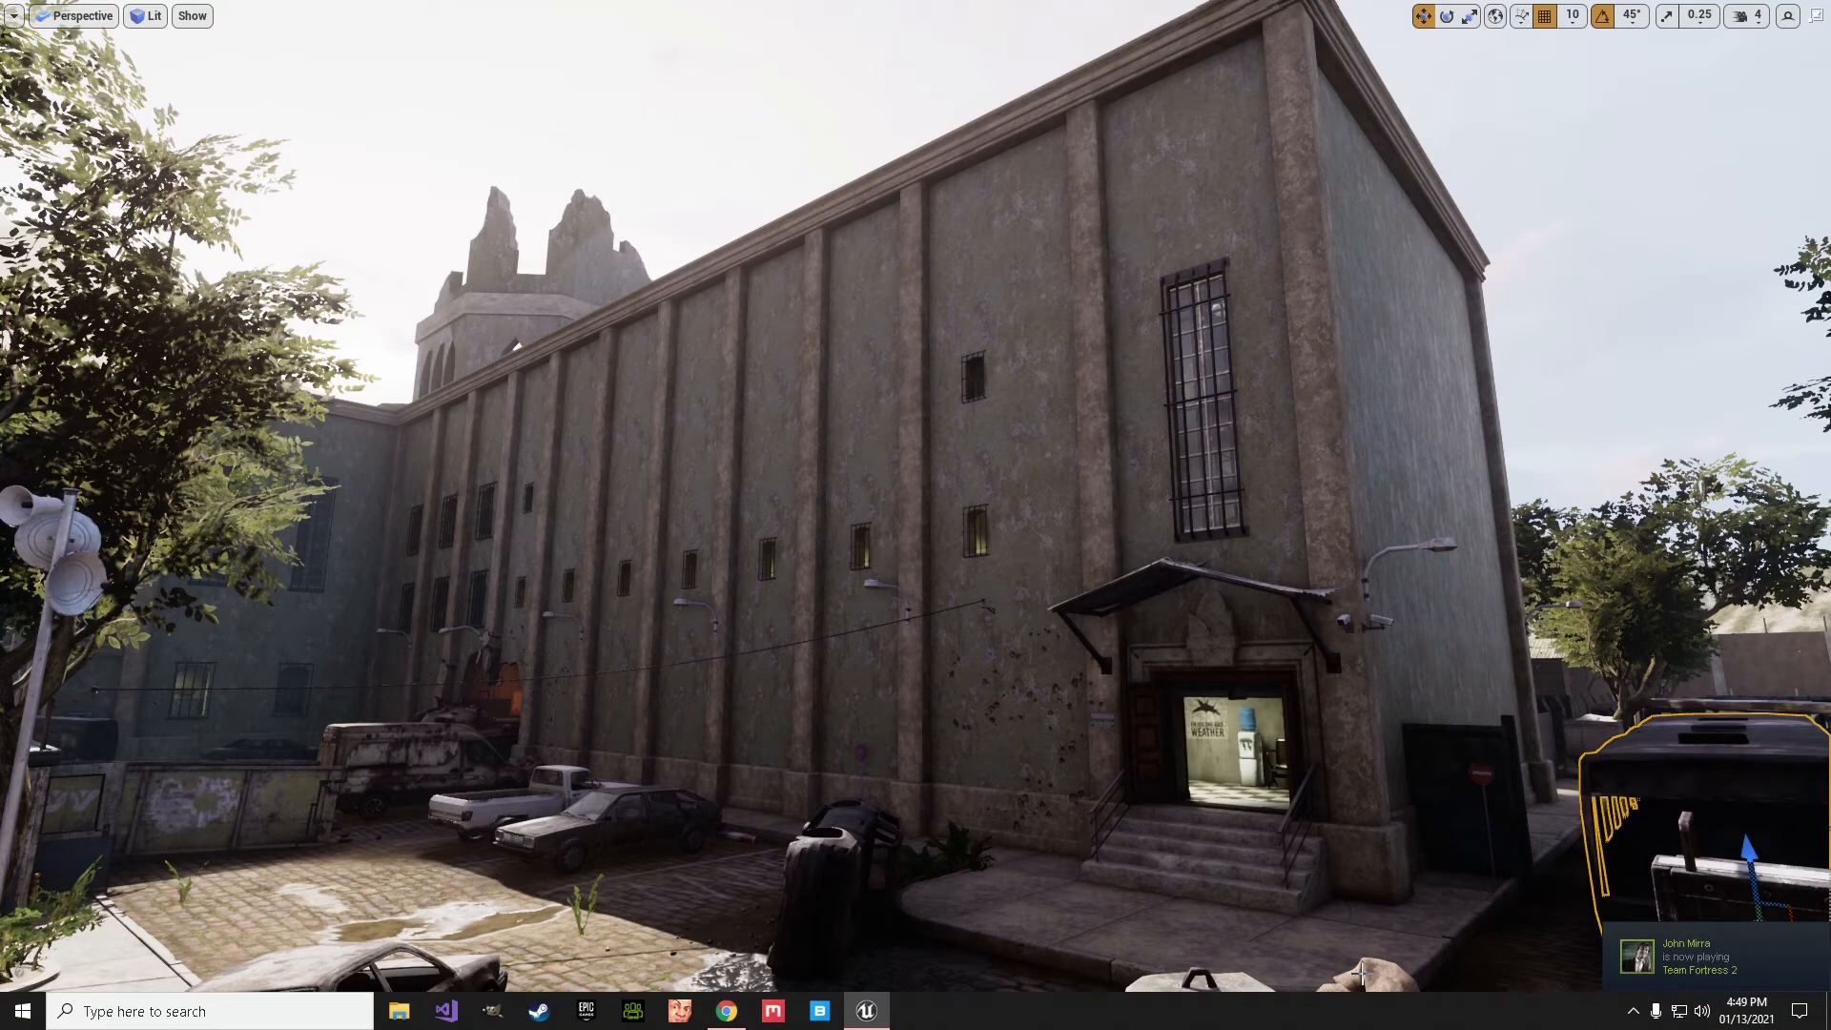
- Examine the selected wall from inside the Prison entrance room, toggling game view to display the editor overlays
key("w")
mouse_move(916, 534)
right_mouse_down()
mouse_move(985, 582)
mouse_move(940, 539)
right_mouse_up()
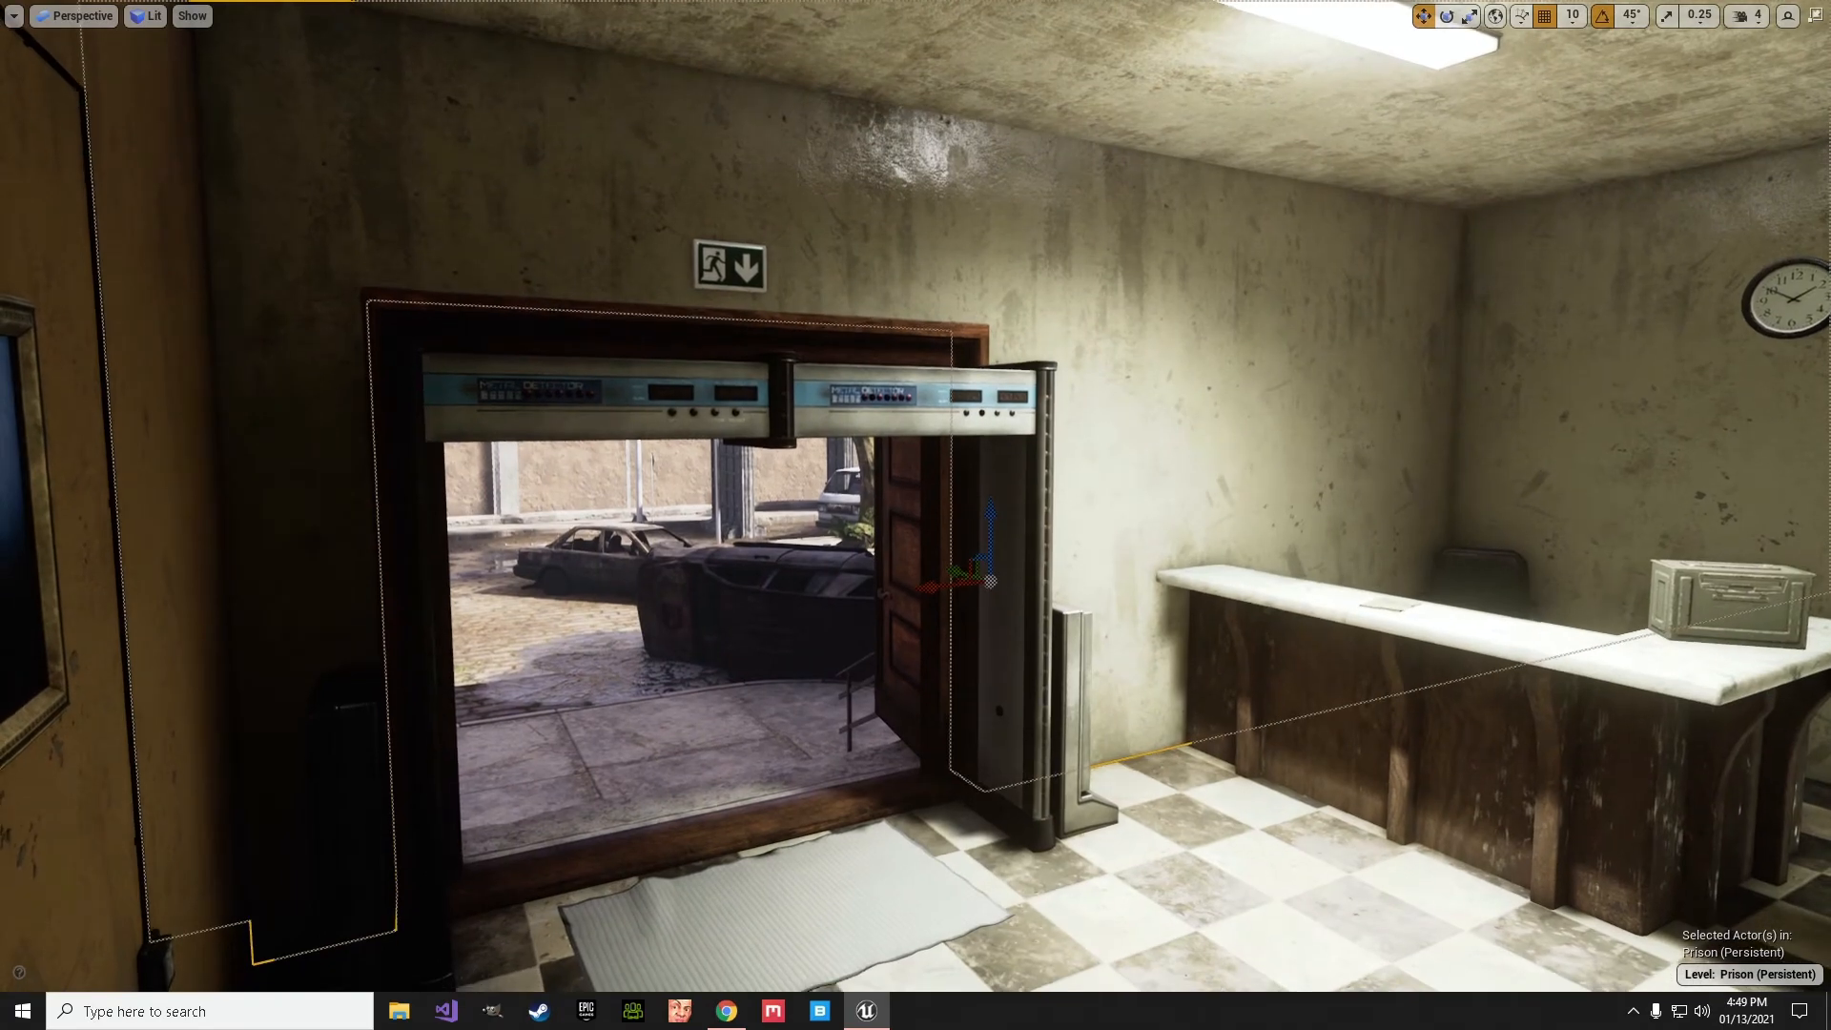
right_click_drag(915, 515, 922, 491)
key("g")
key("g")
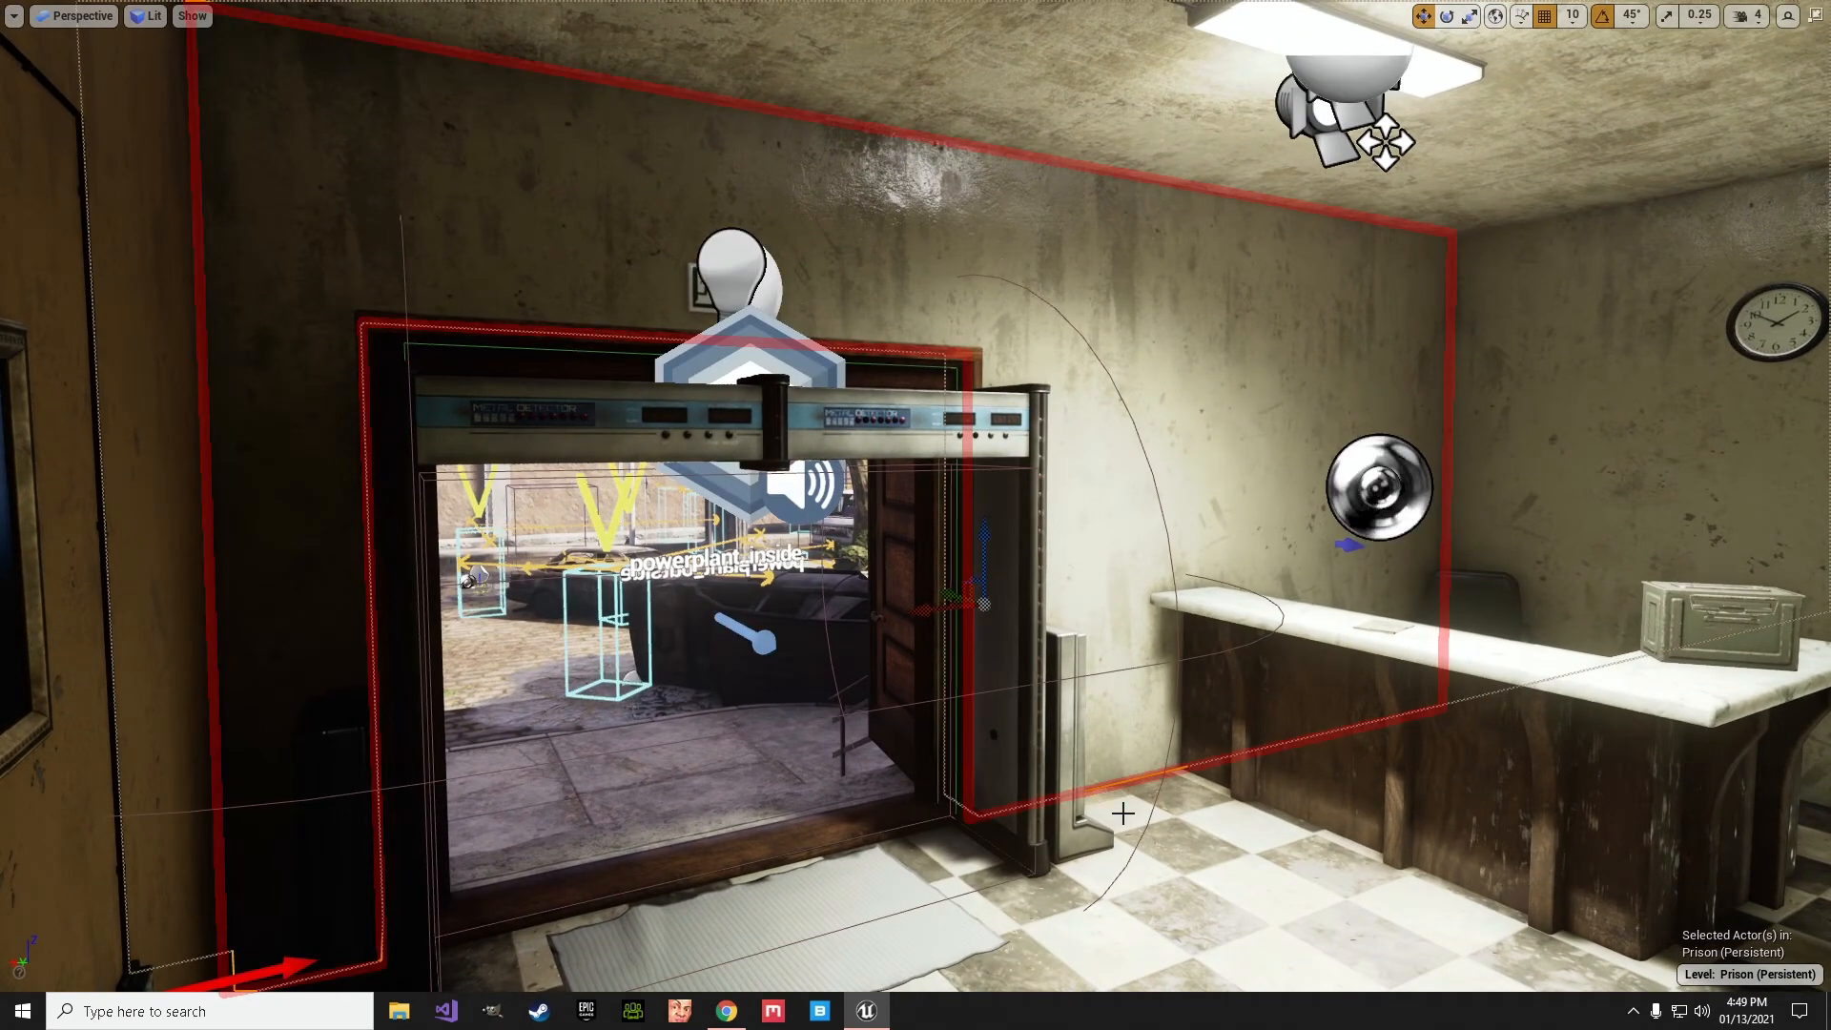